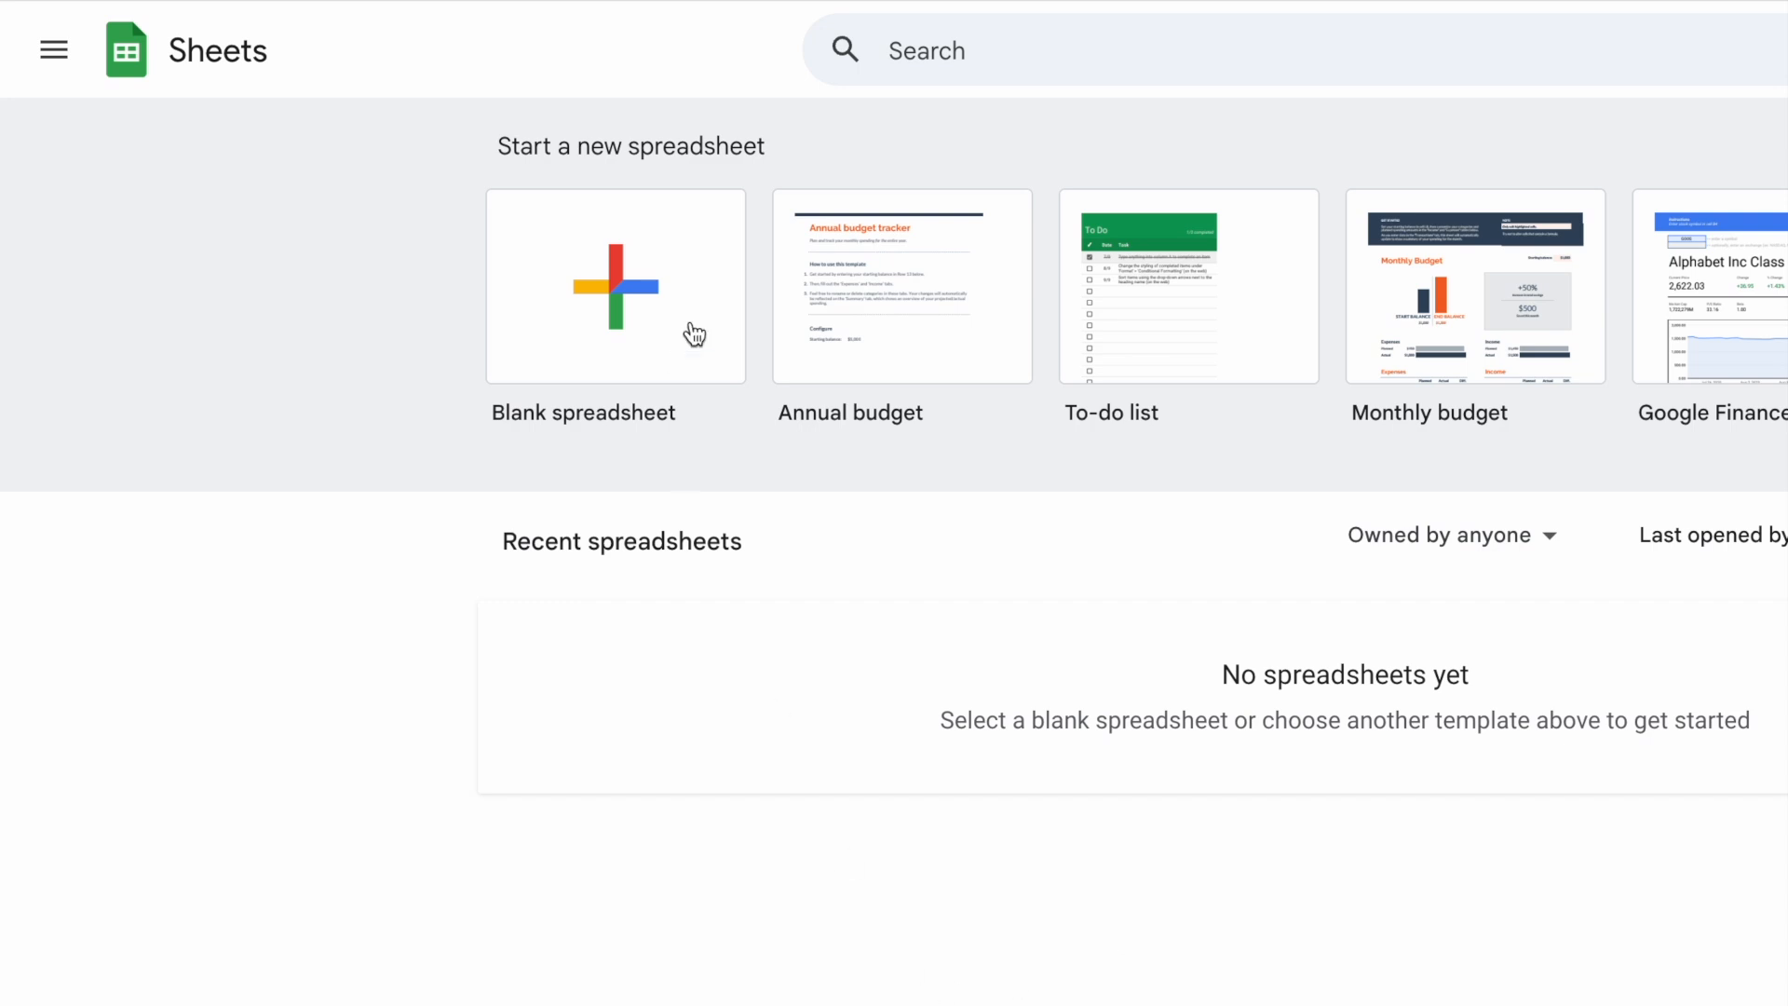
# Create a blank spreadsheet and name it Budget 2025
pyautogui.click(608, 300)
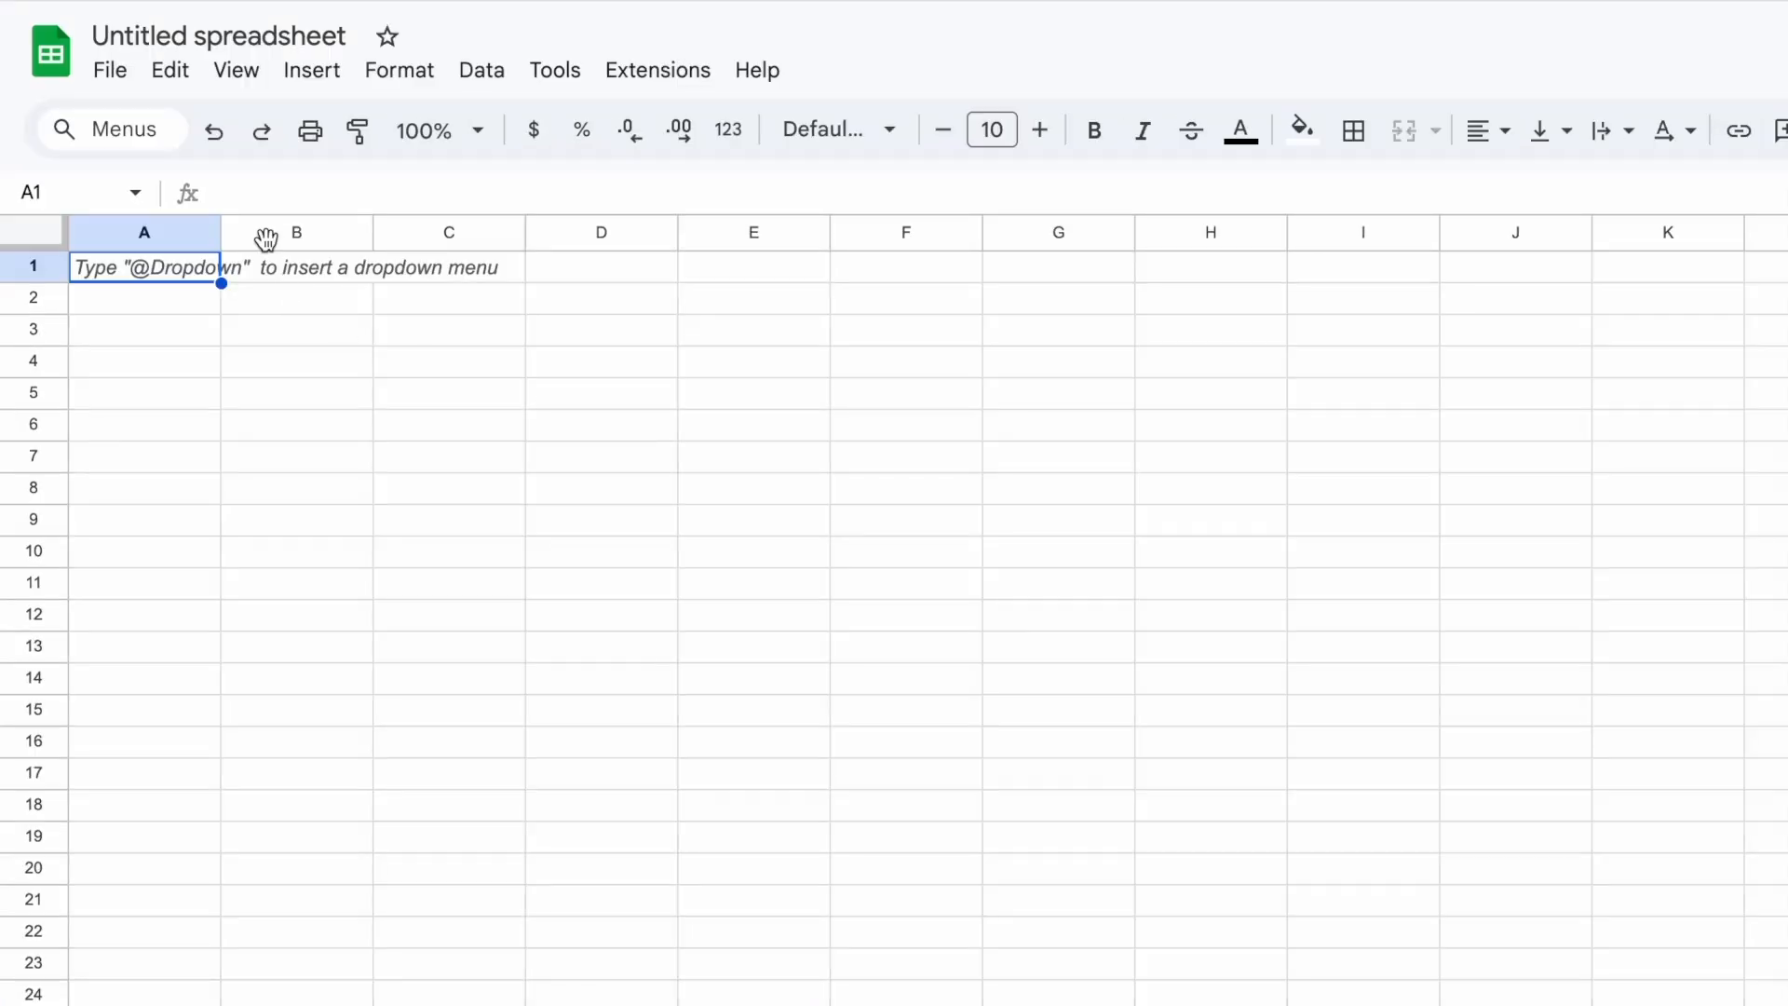
pyautogui.click(142, 38)
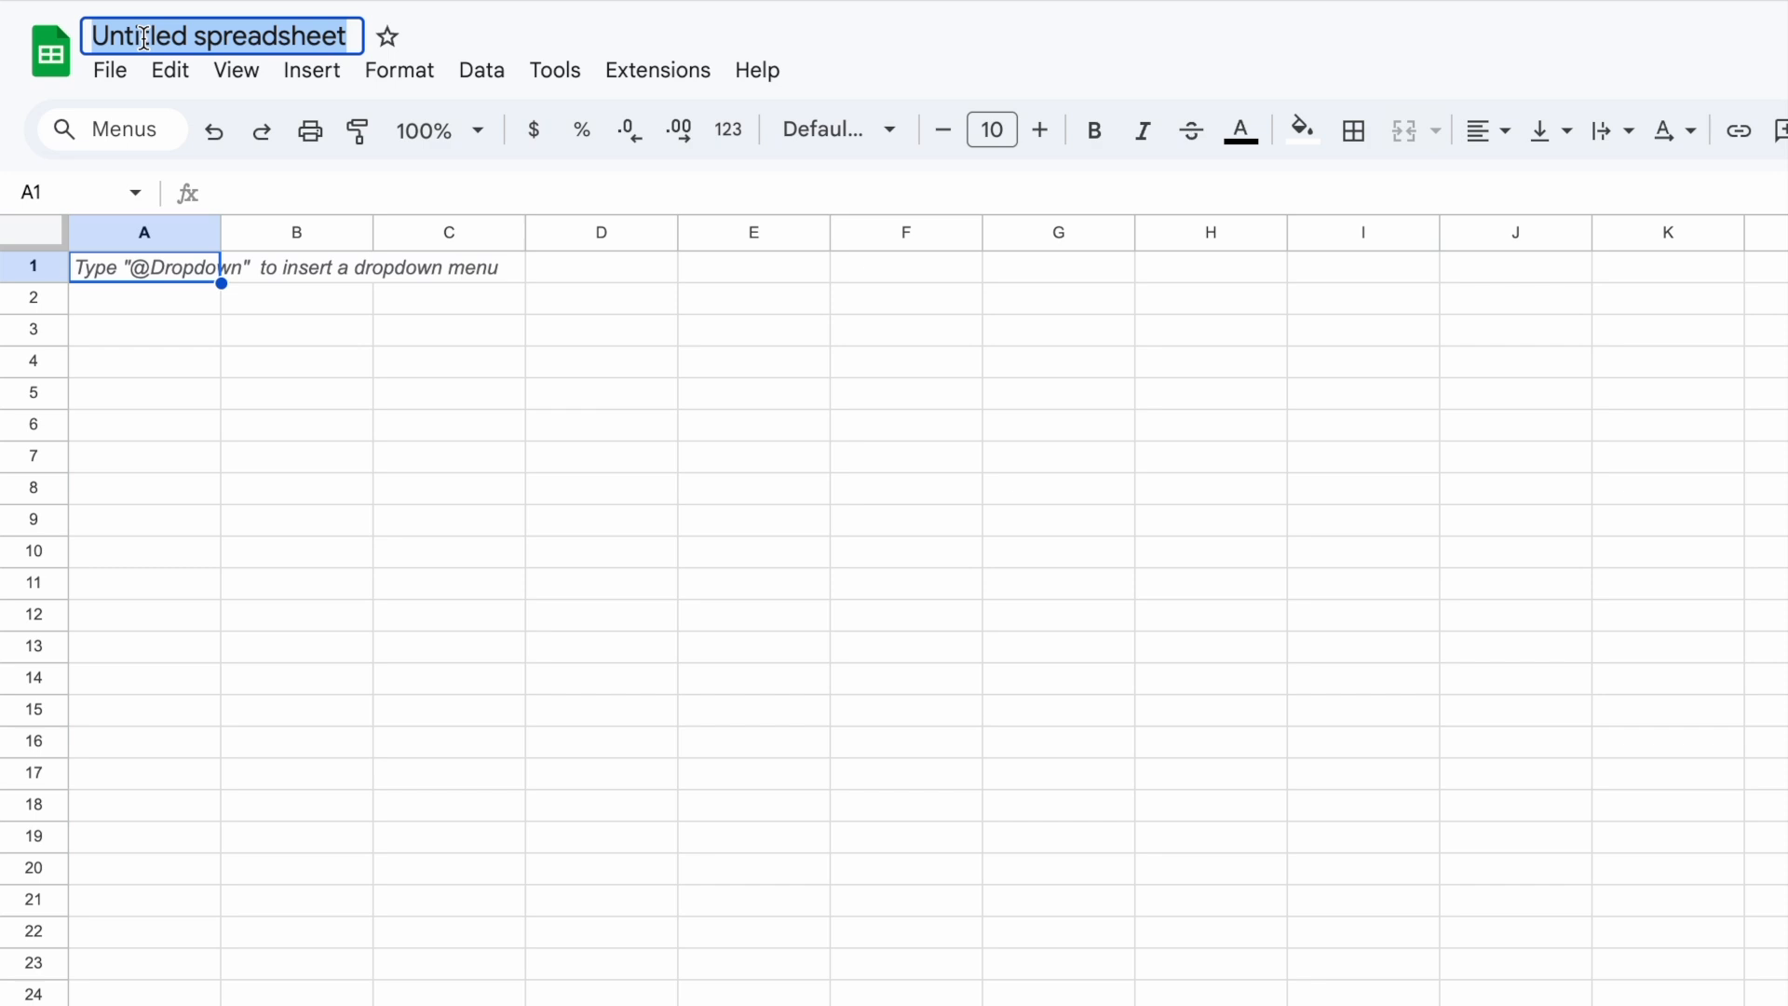
pyautogui.write('Budget ')
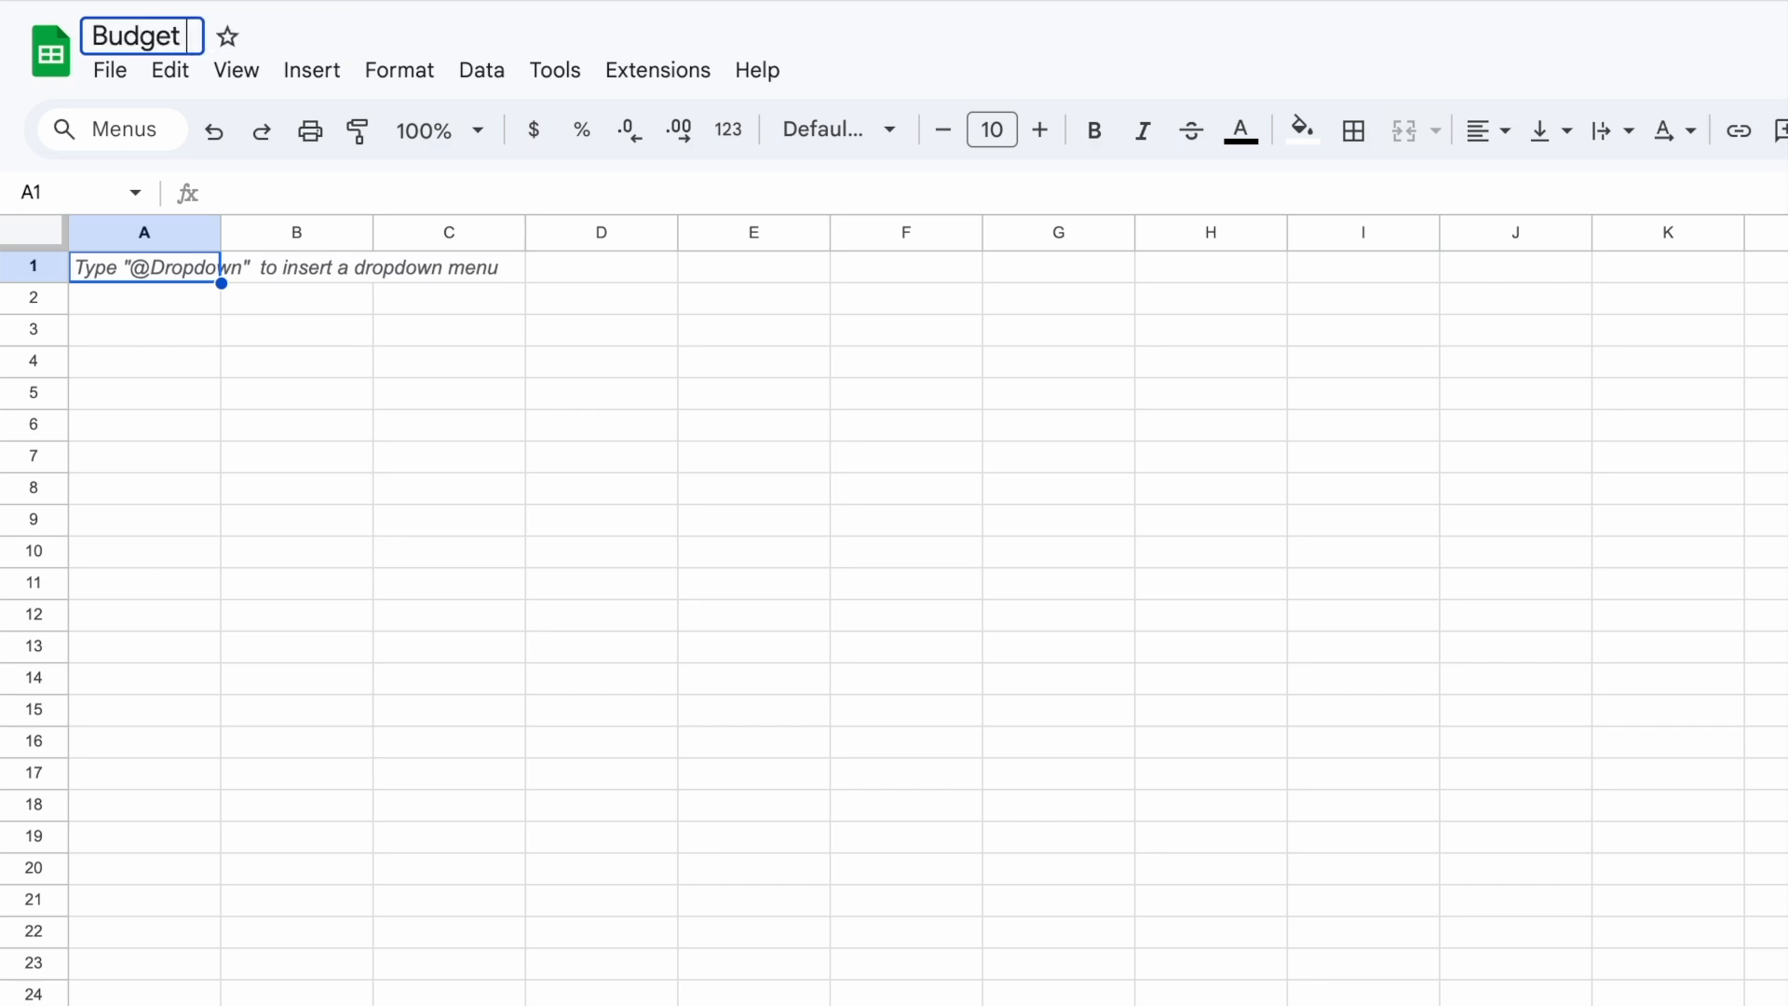
pyautogui.write('2025')
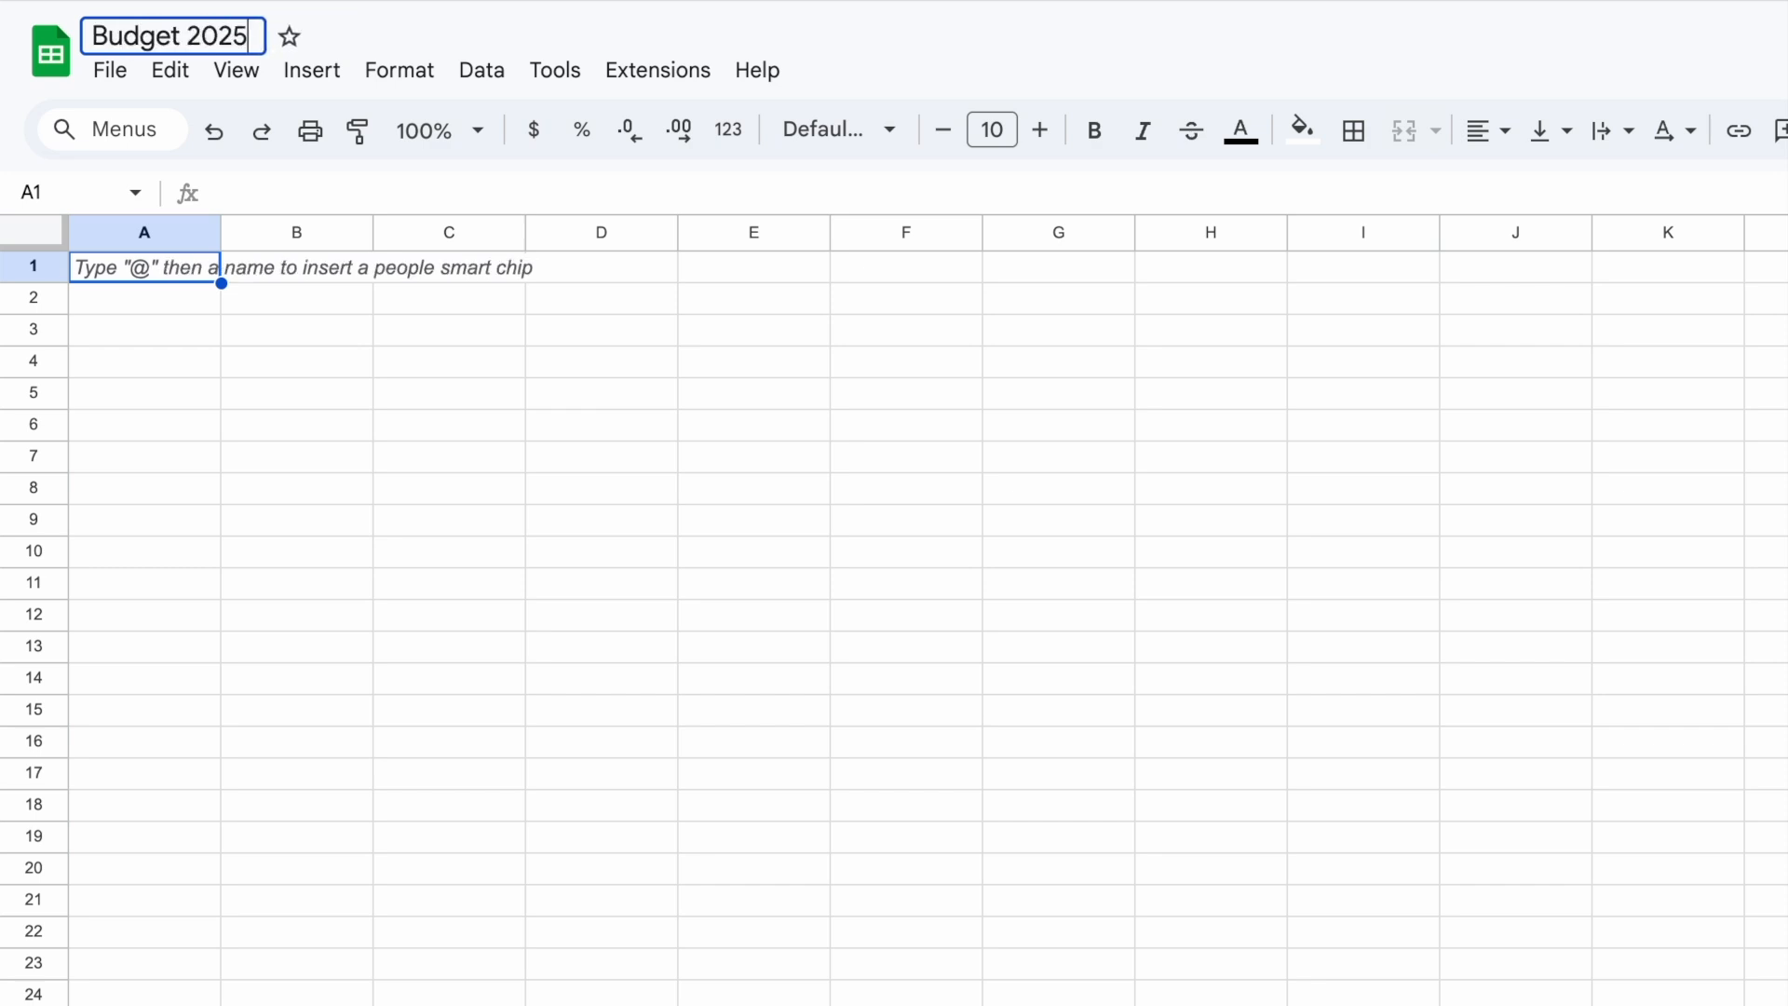
pyautogui.click(549, 421)
# Widen column A to nearly twice the default column width
pyautogui.click(168, 267)
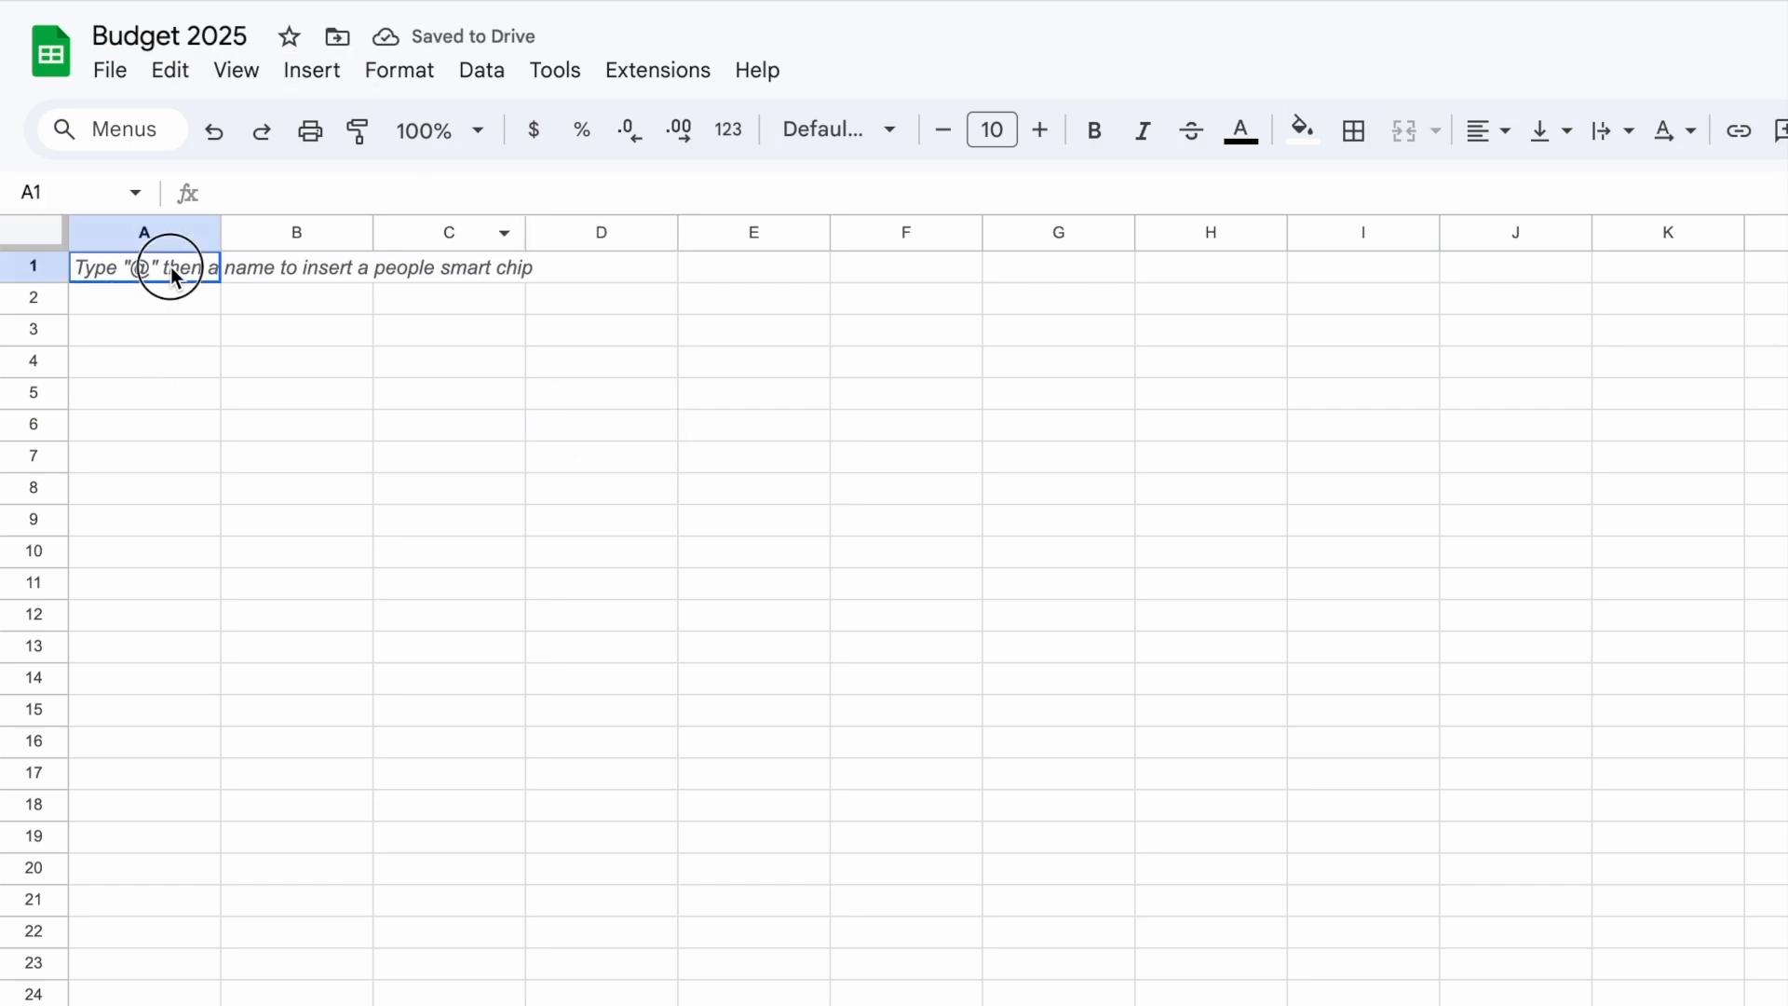
pyautogui.click(912, 531)
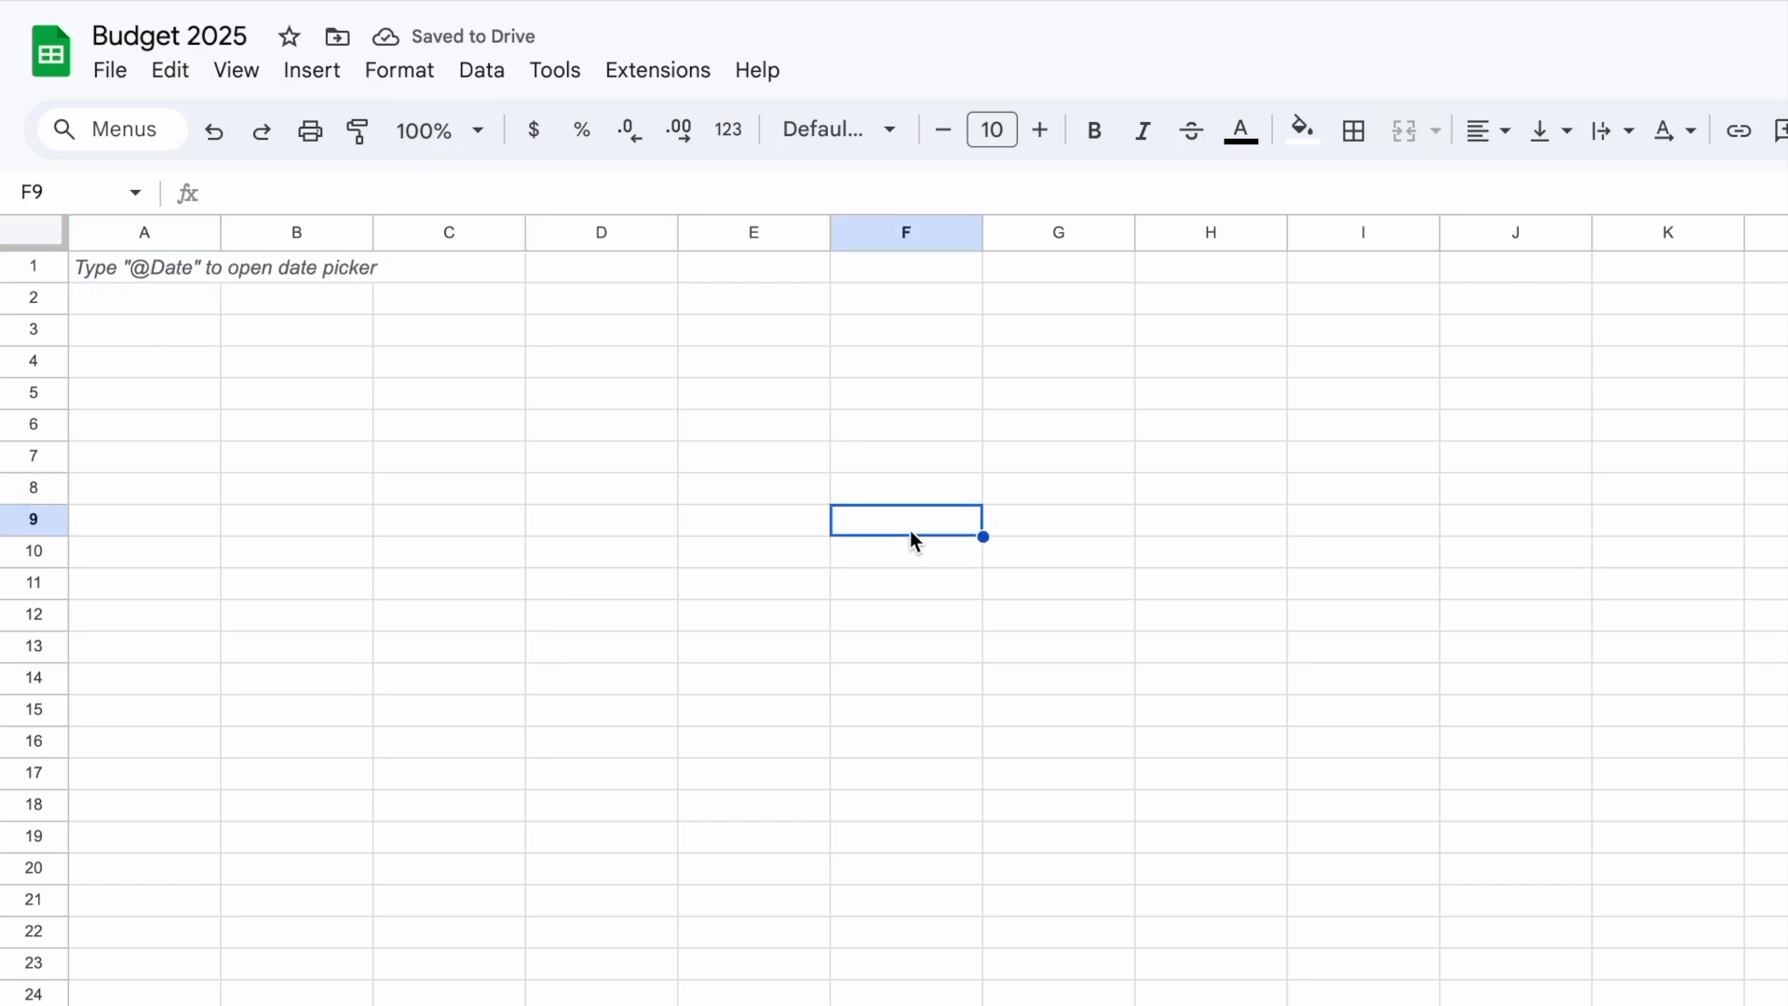
pyautogui.click(151, 263)
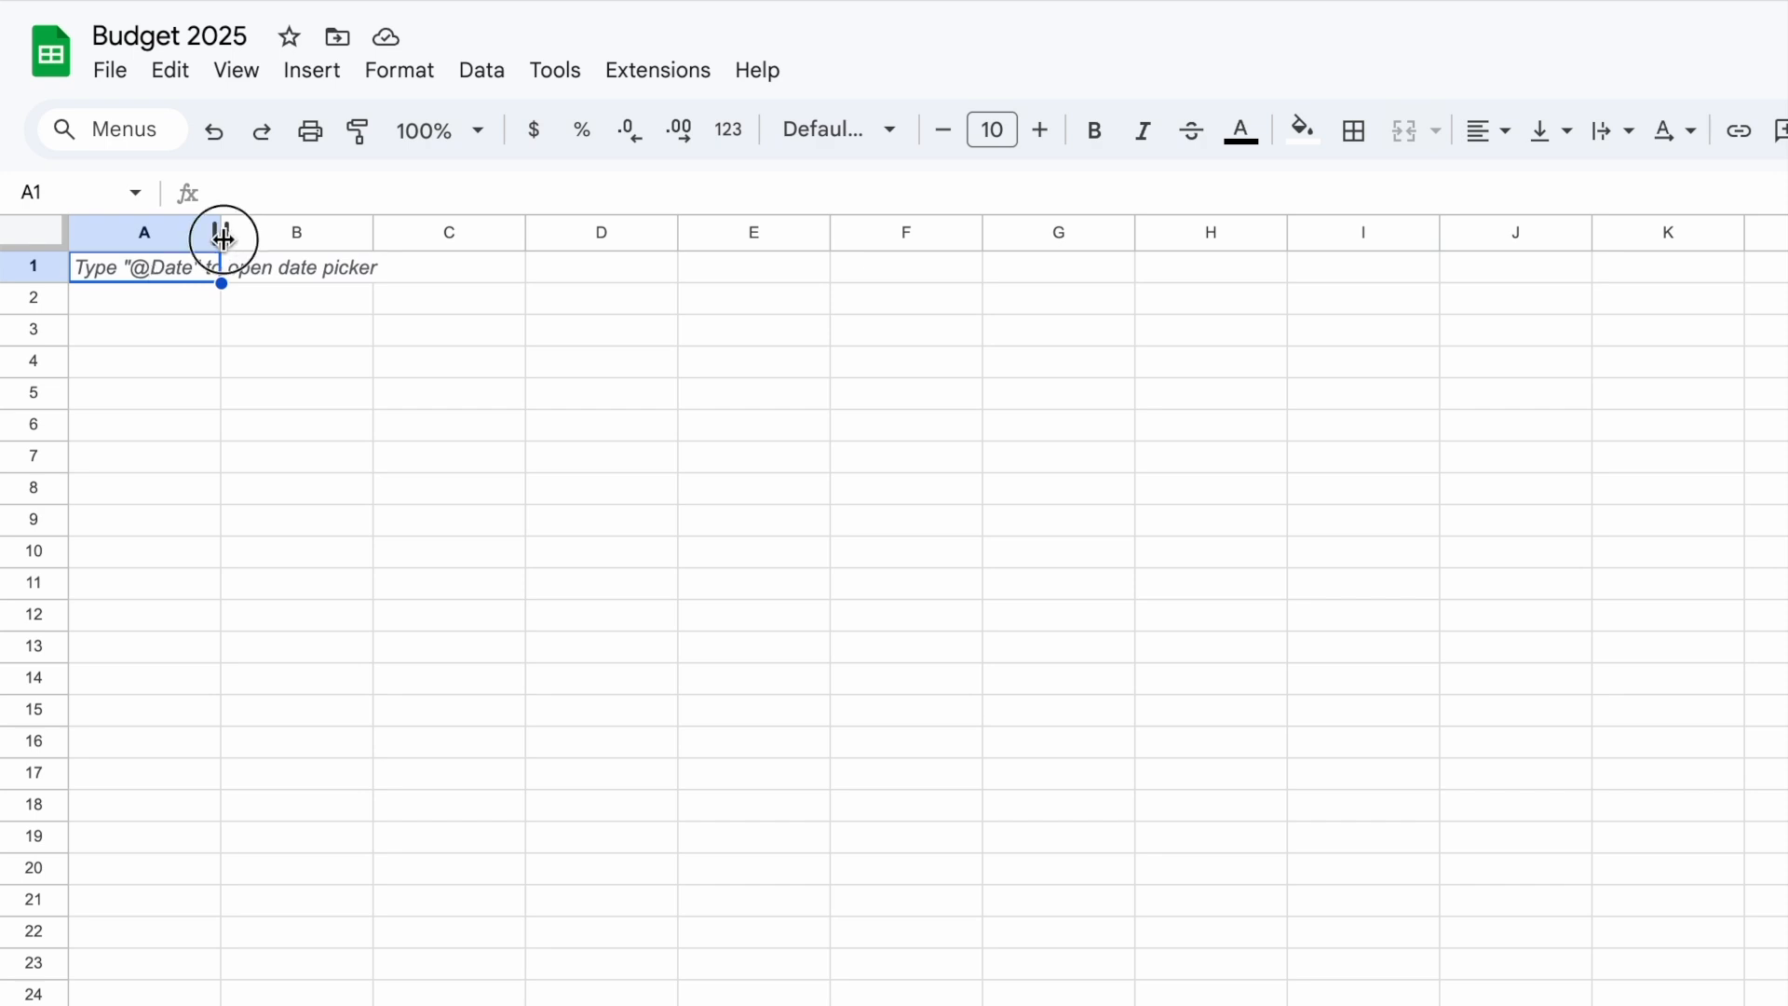
pyautogui.moveTo(220, 233); pyautogui.dragTo(339, 233)
pyautogui.click(371, 339)
pyautogui.click(299, 271)
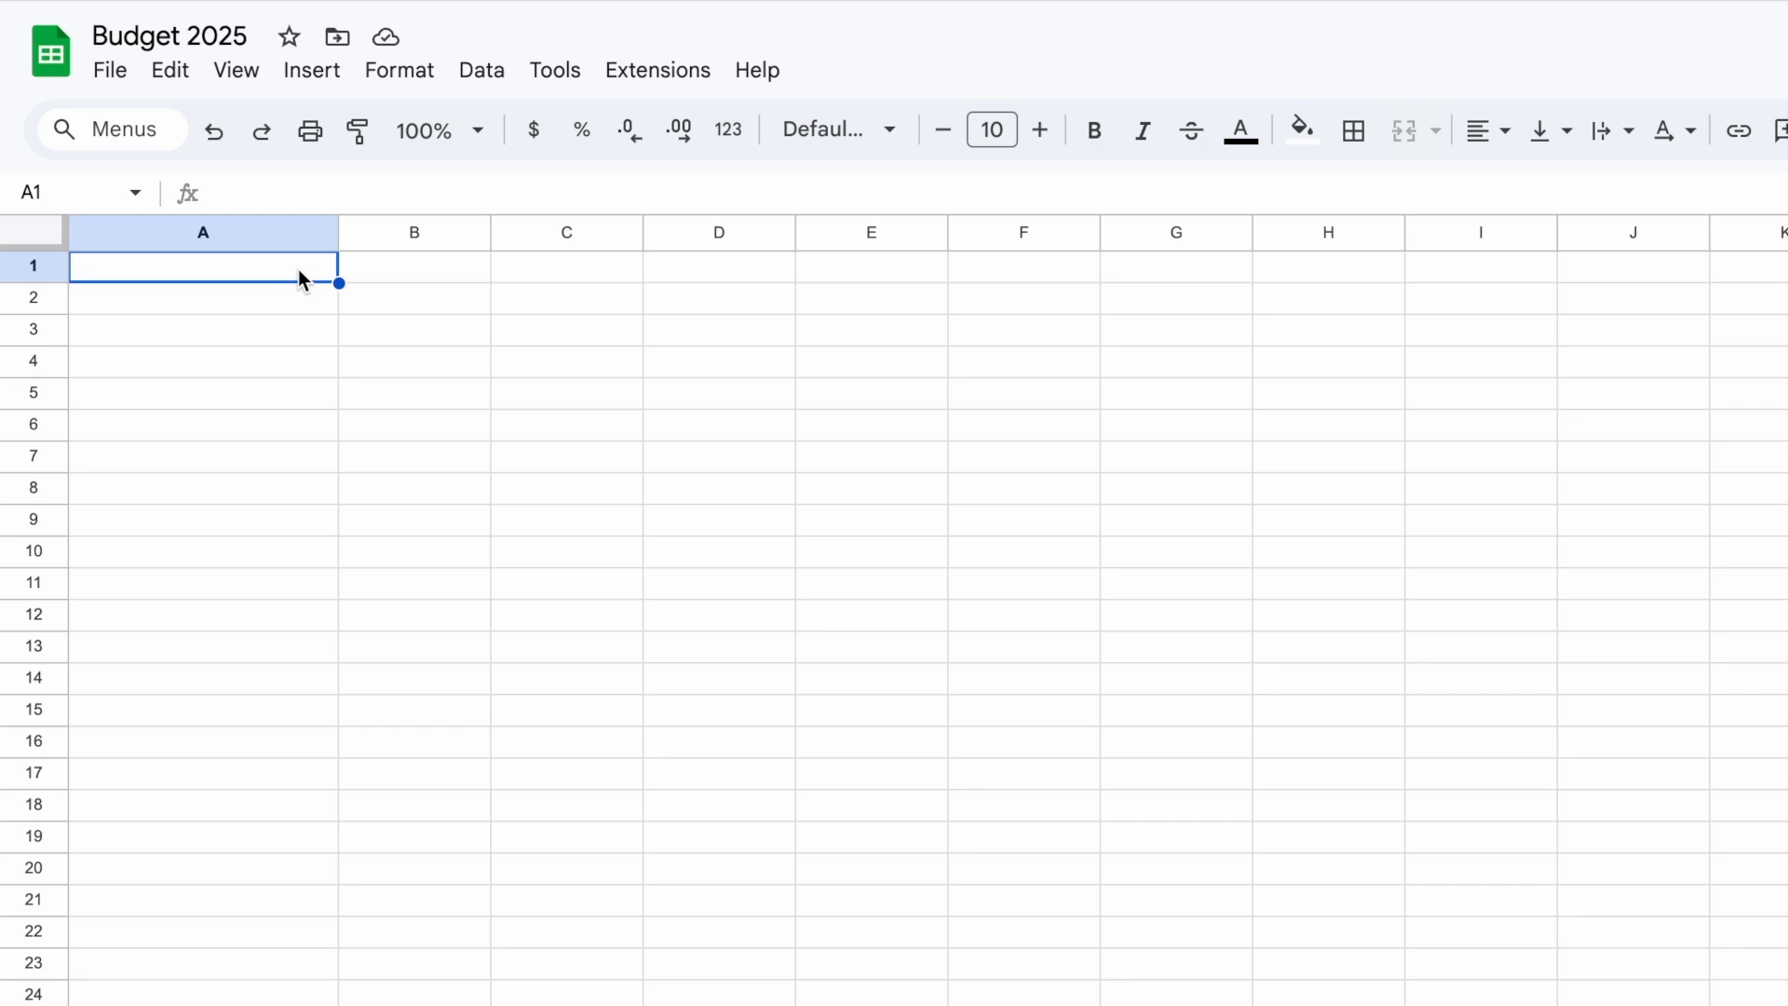
# Enter the header Expenses in cell A1
pyautogui.click(518, 520)
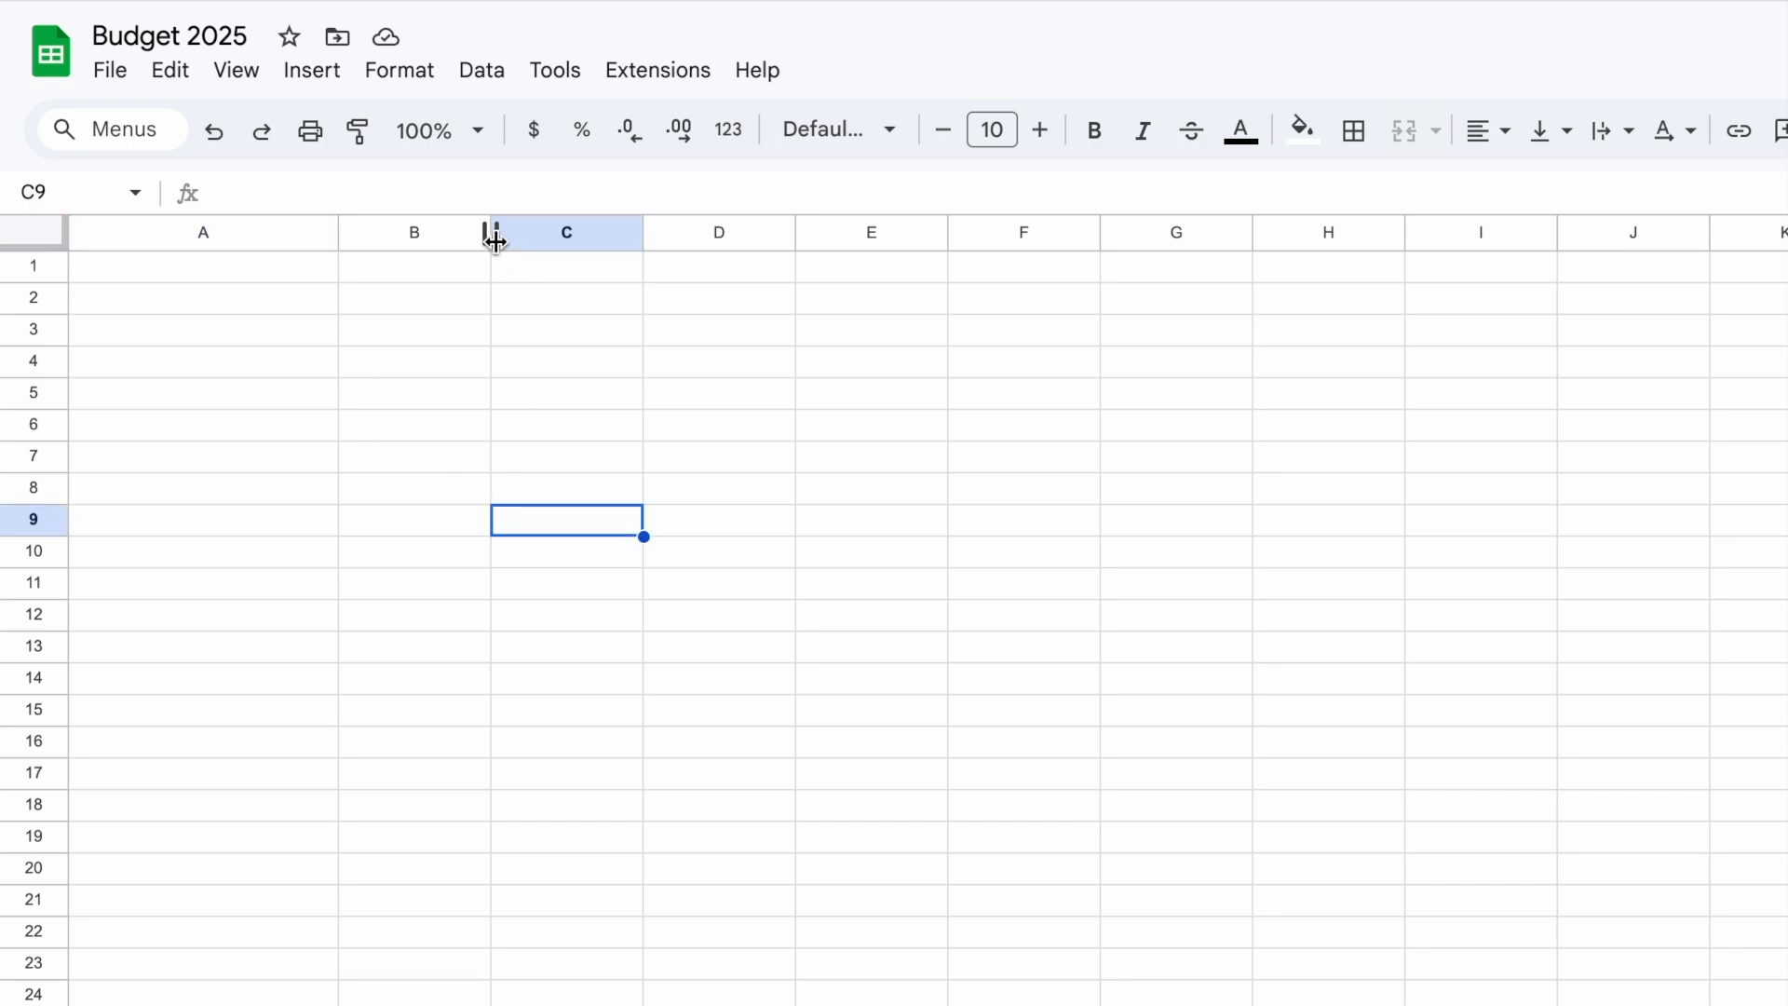
pyautogui.click(292, 272)
pyautogui.press('Return')
pyautogui.click(517, 484)
pyautogui.doubleClick(307, 272)
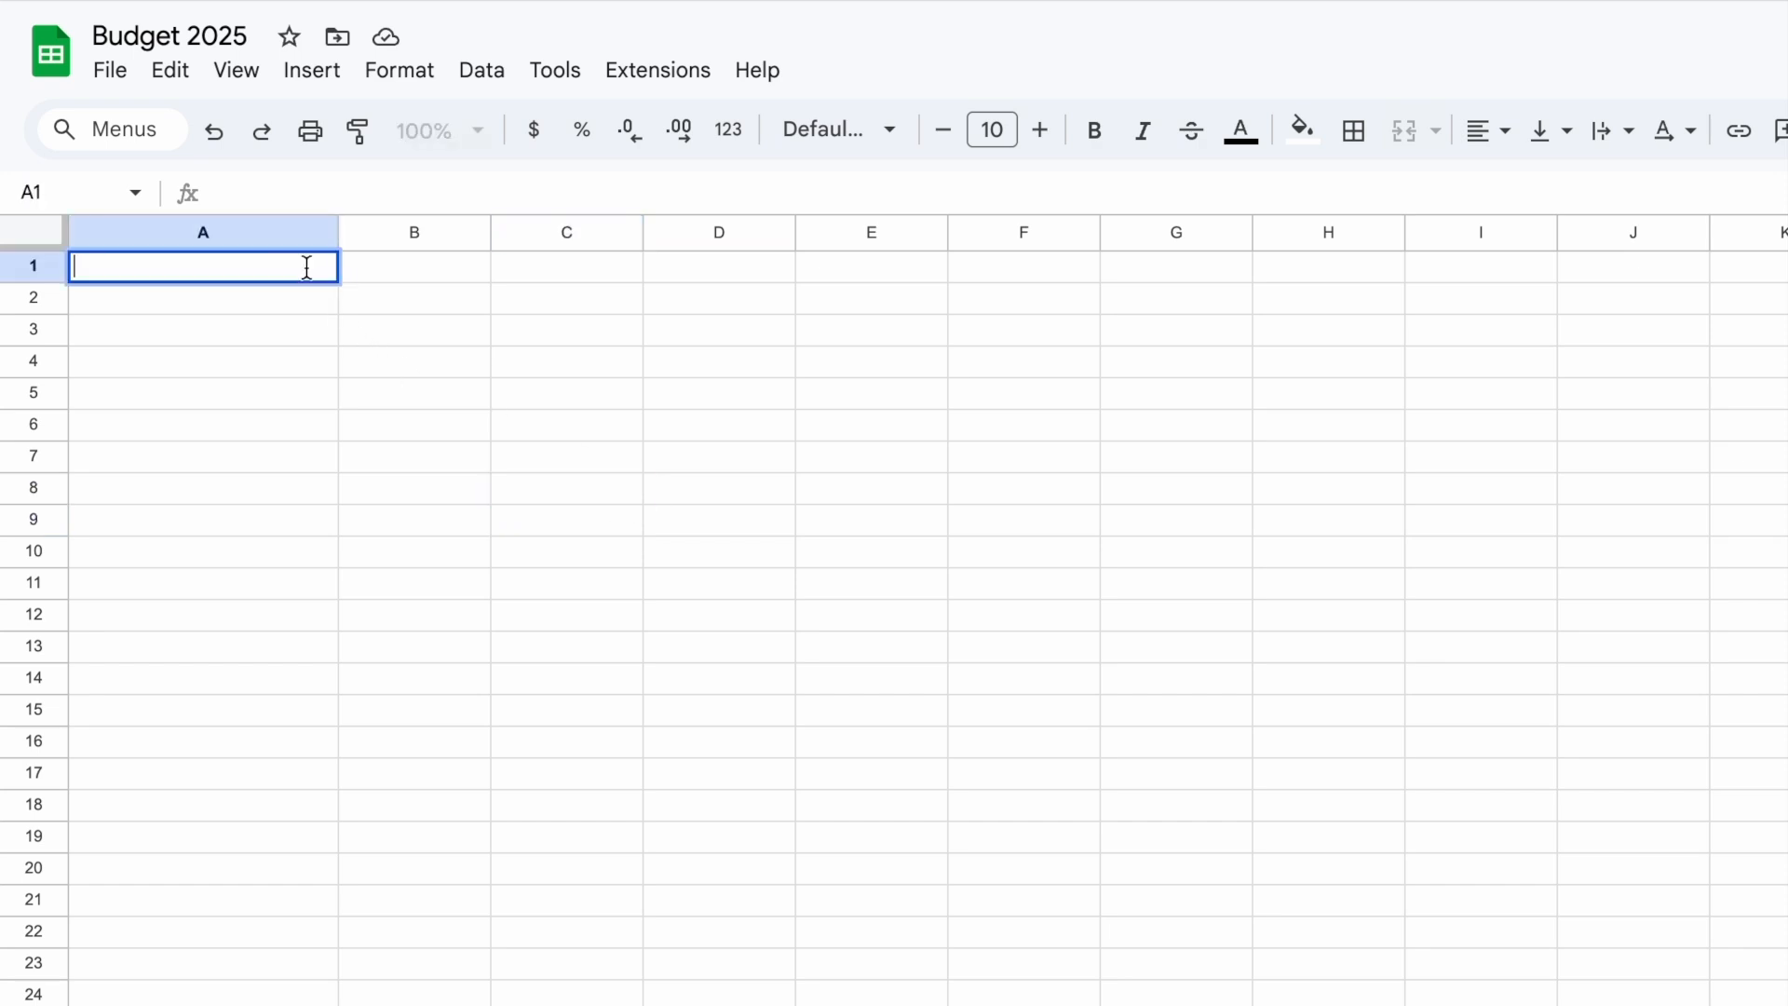
pyautogui.write('Expenses')
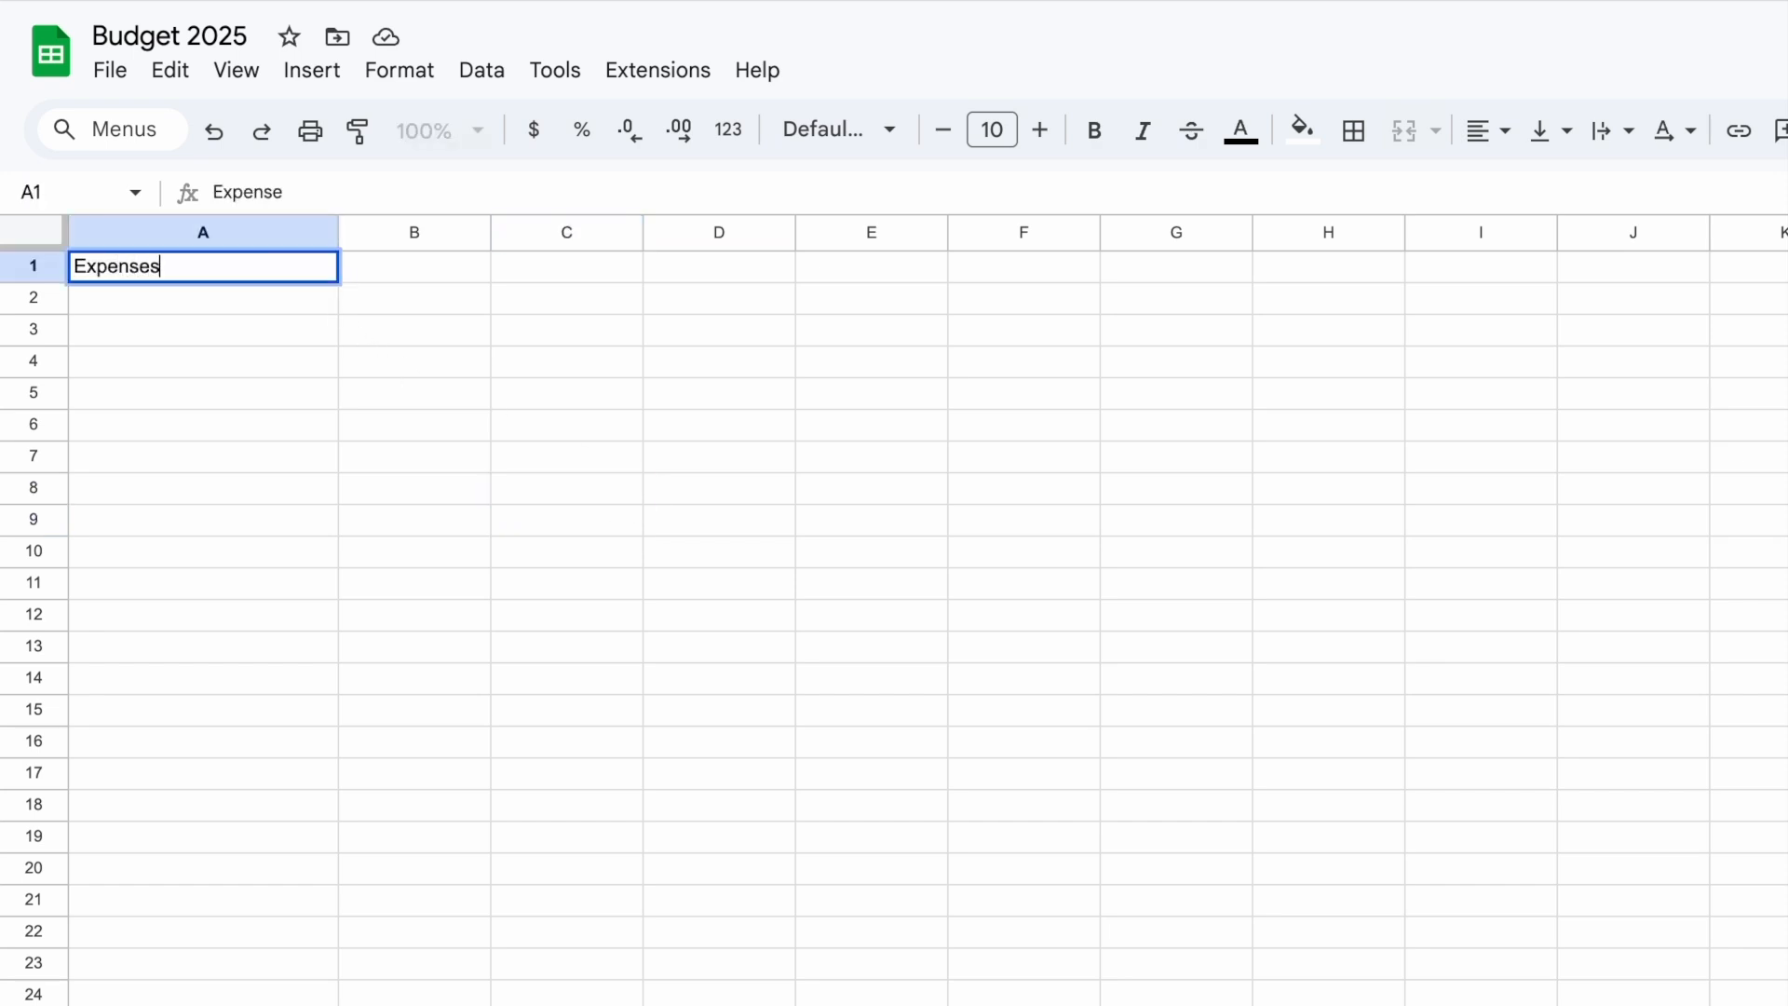
pyautogui.press('Tab')
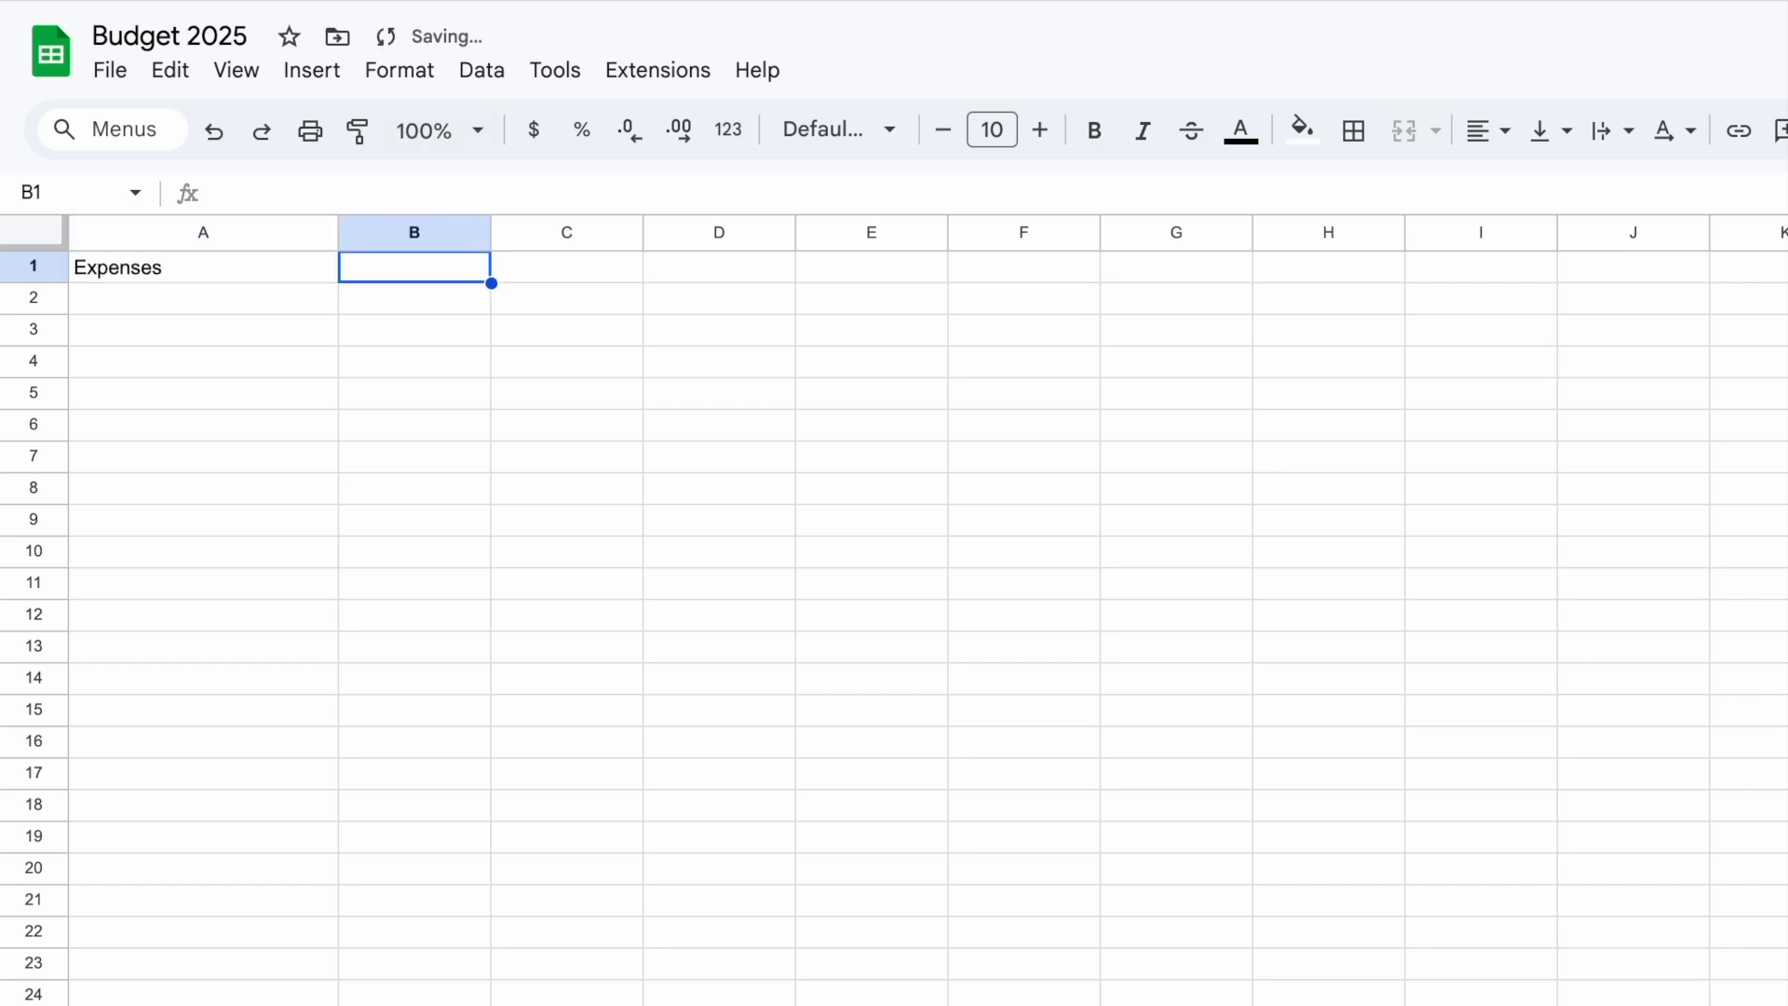
# Enter the headers Monthly Cost in cell B1 and Yearly Cost in cell C1
pyautogui.write('Monthly')
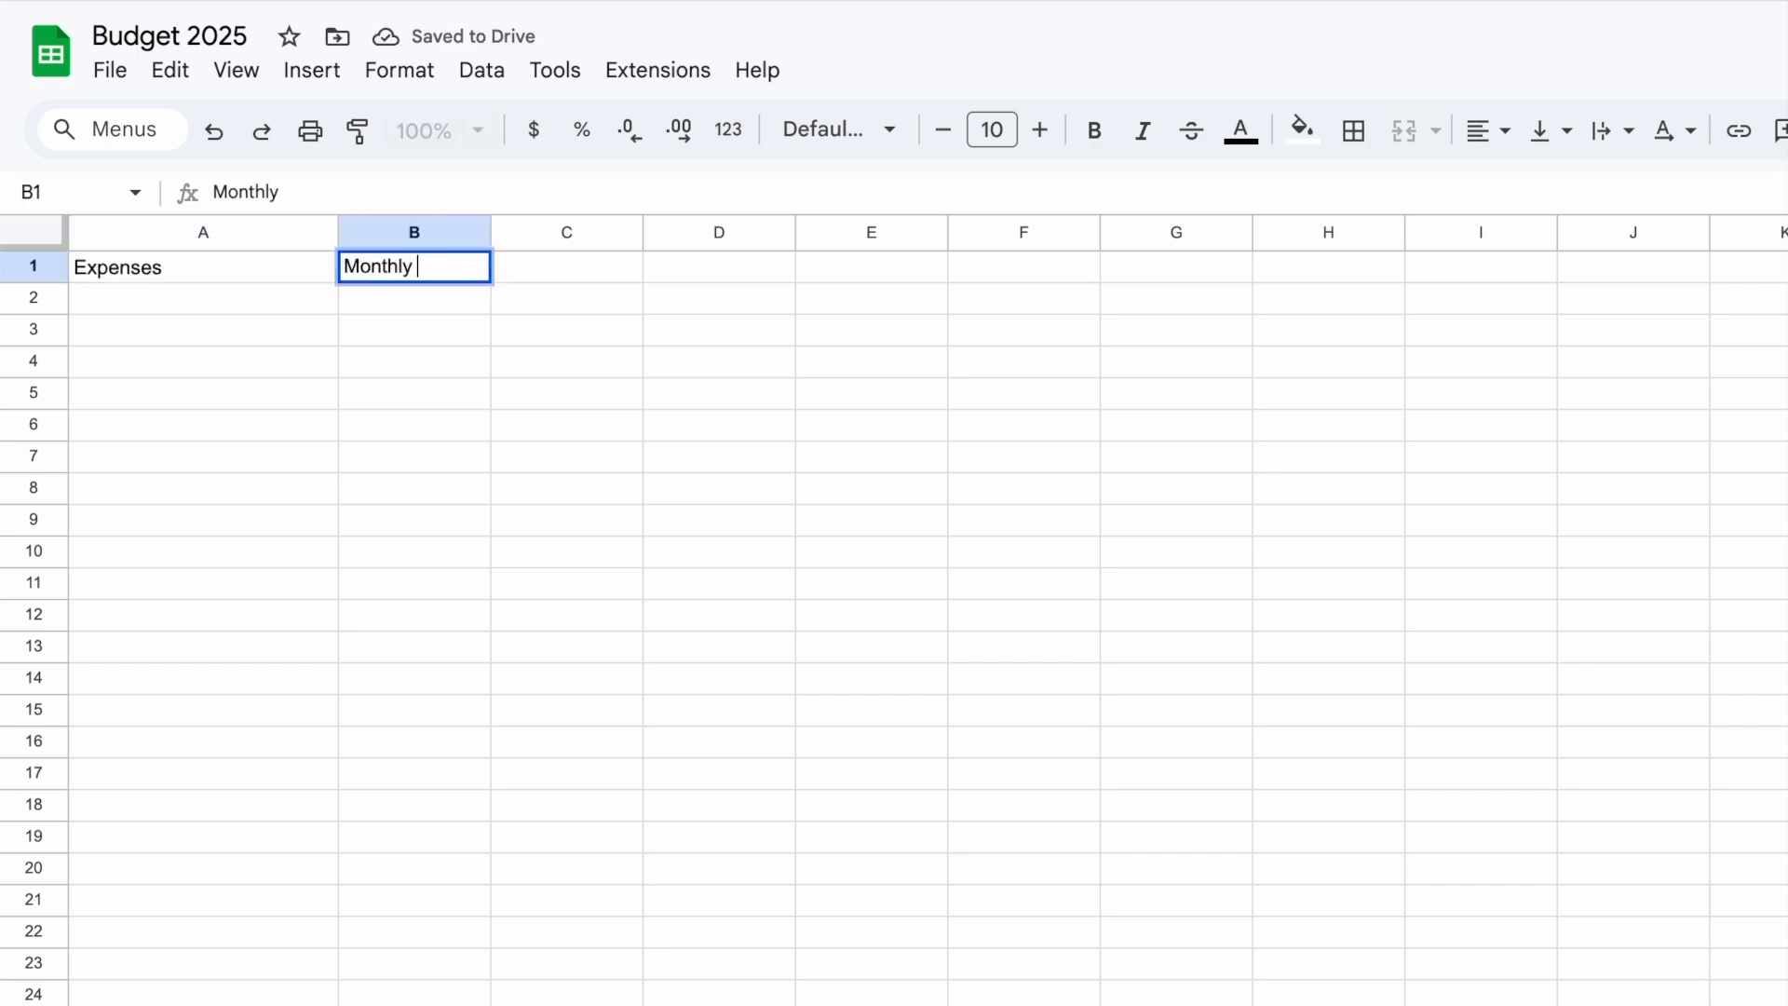
pyautogui.press('Tab')
pyautogui.write('Amt')
pyautogui.press('BackSpace')
pyautogui.press('BackSpace')
pyautogui.press('BackSpace')
pyautogui.write('Yearly Cost')
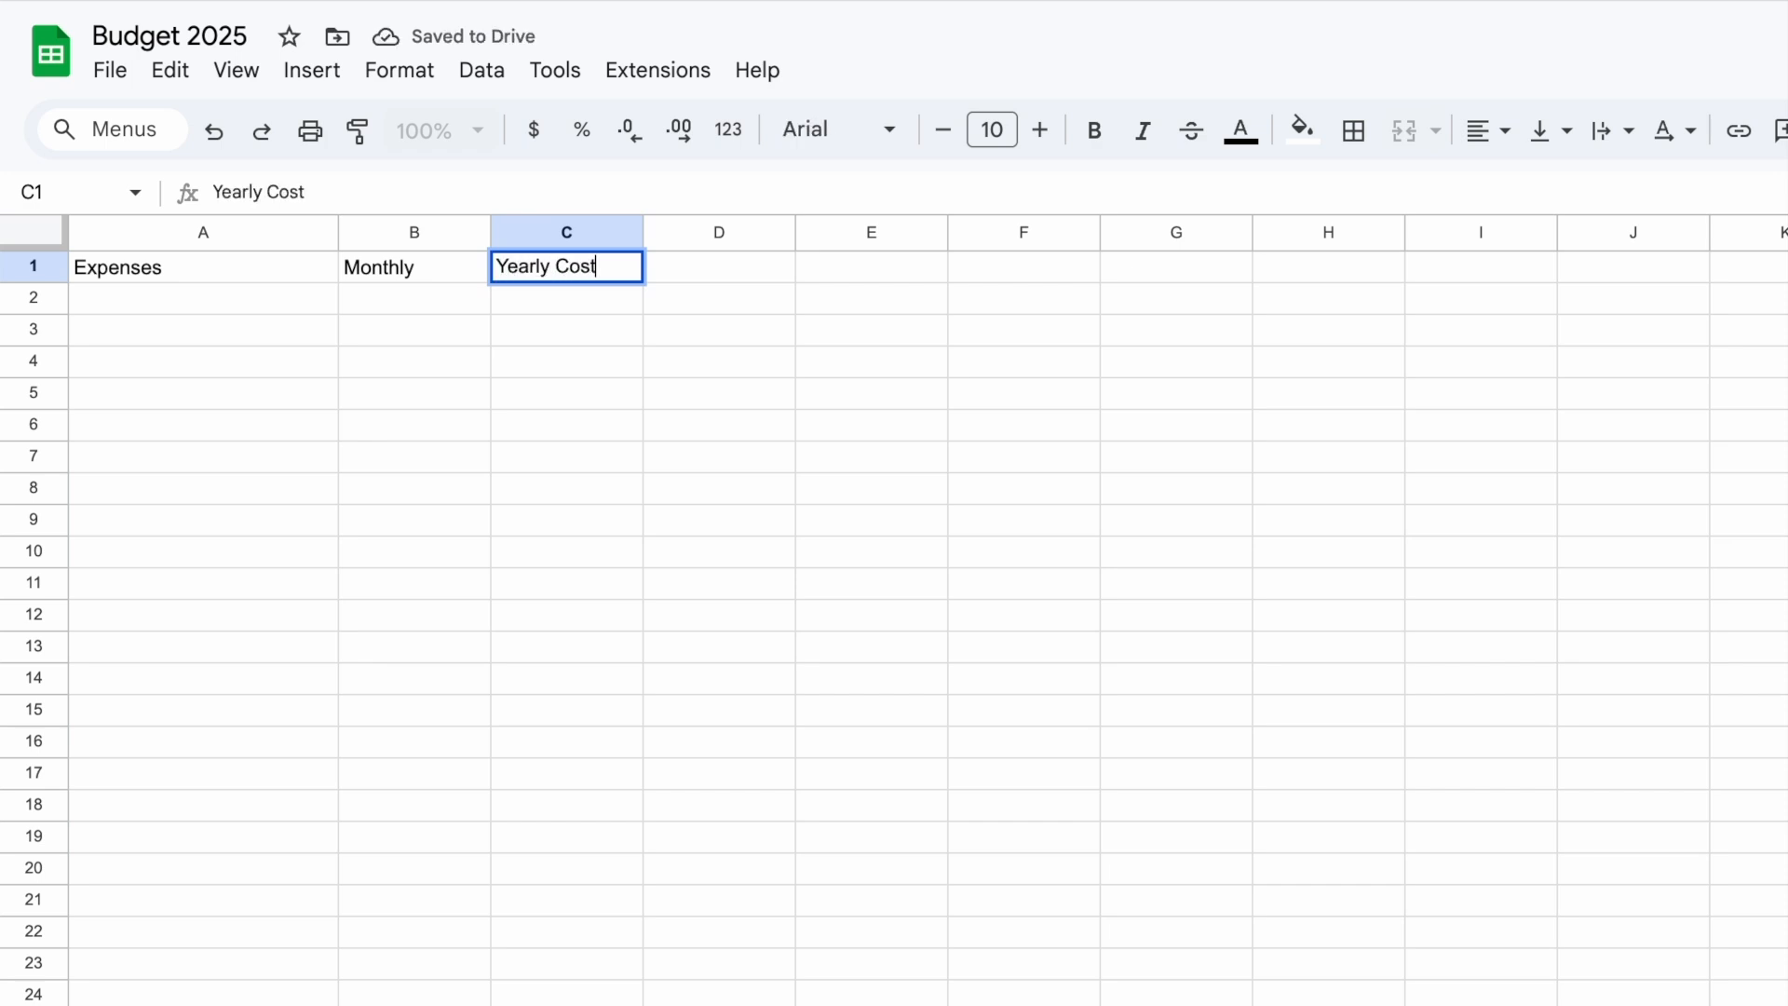
pyautogui.doubleClick(475, 270)
pyautogui.write('Cost')
# Enter the header Notes in cell D1
pyautogui.doubleClick(784, 277)
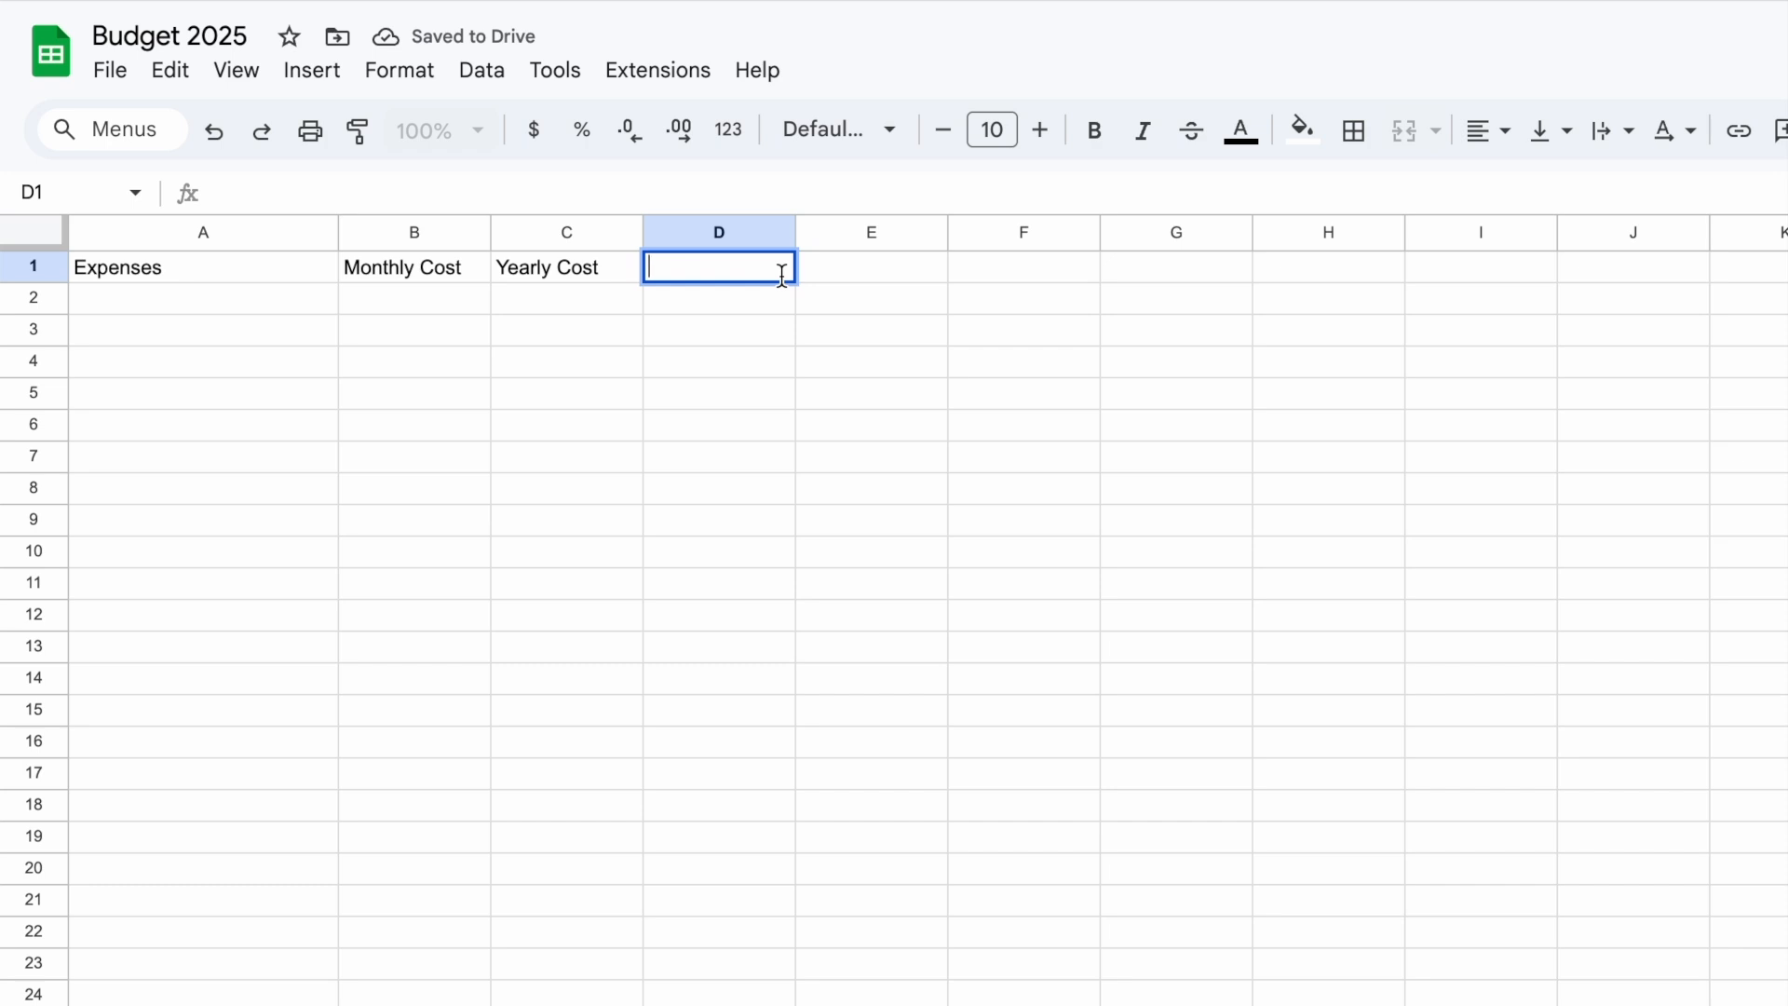
pyautogui.write('Notes')
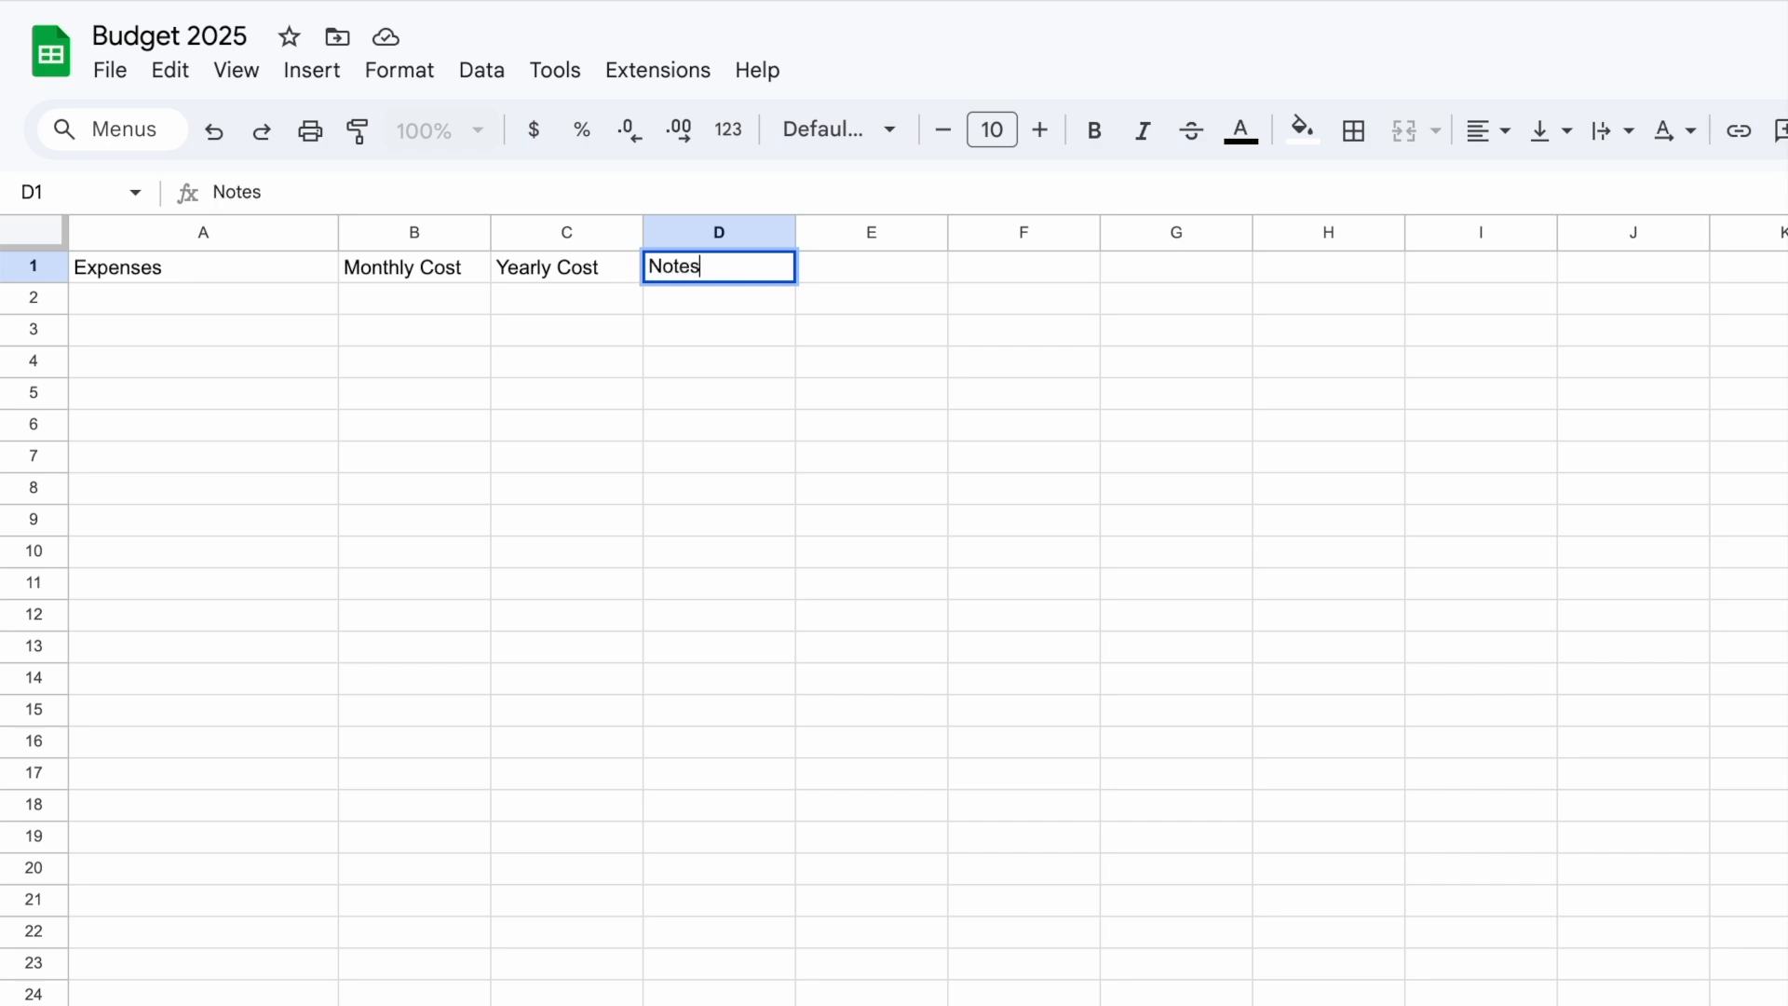
pyautogui.click(834, 535)
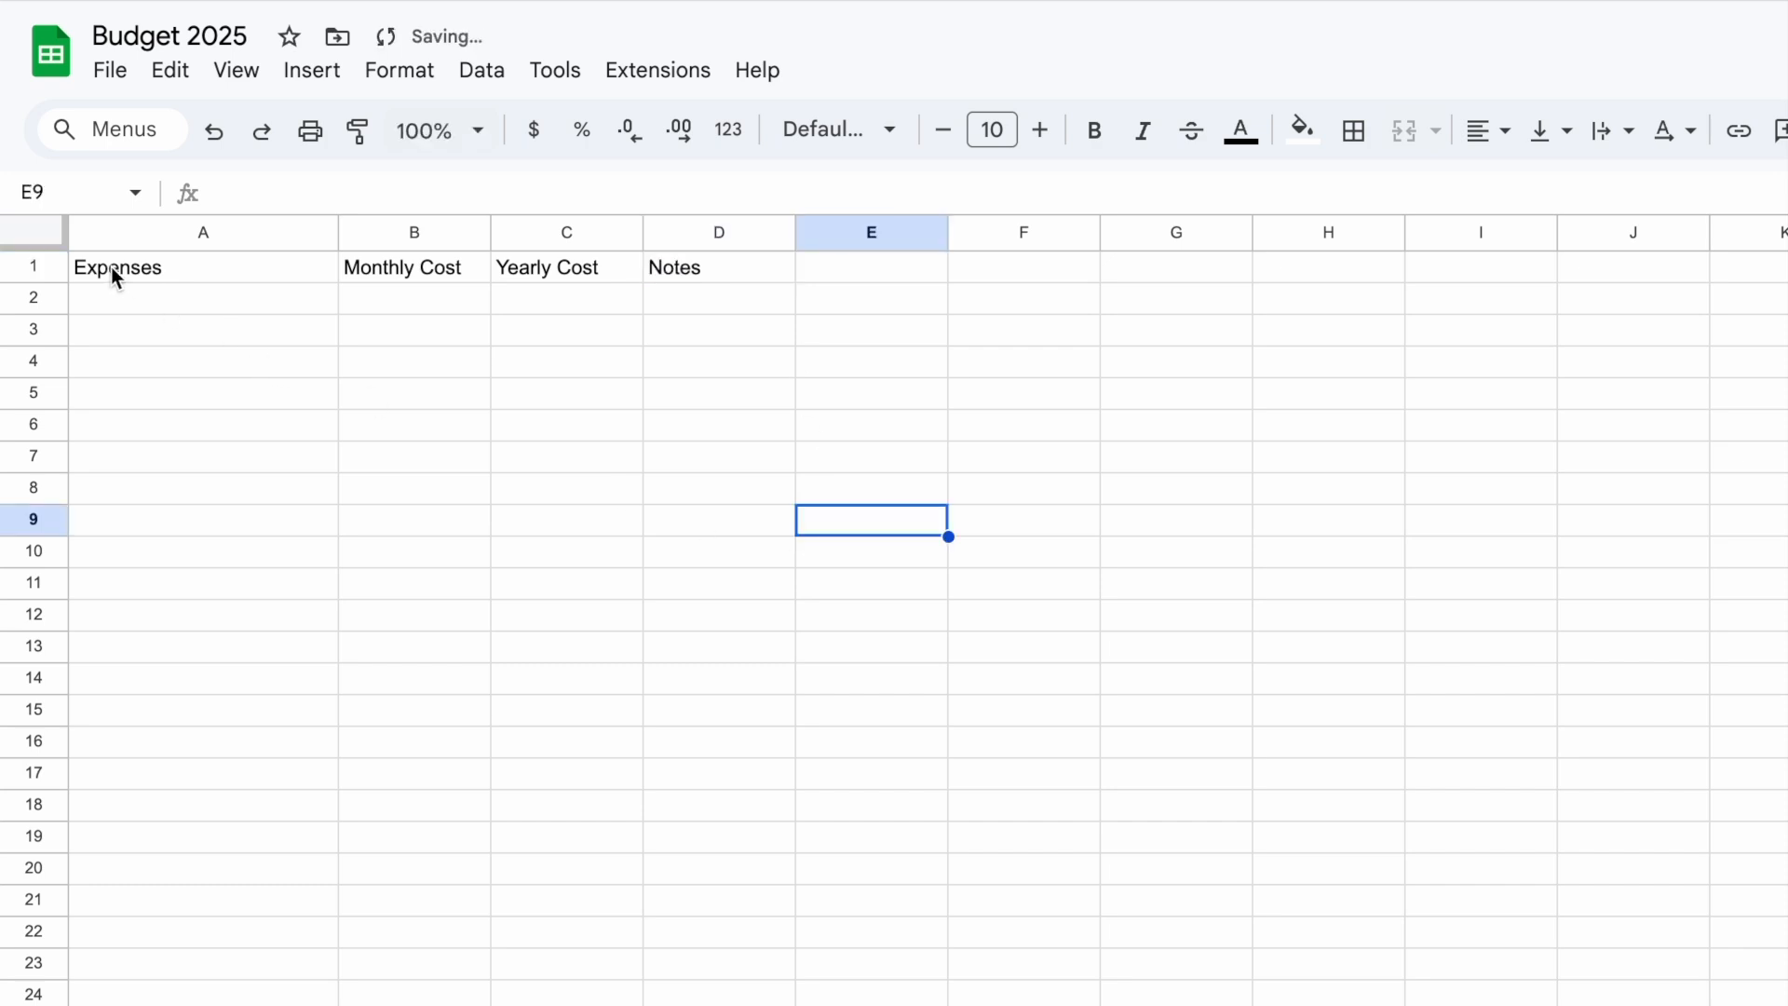
pyautogui.click(205, 231)
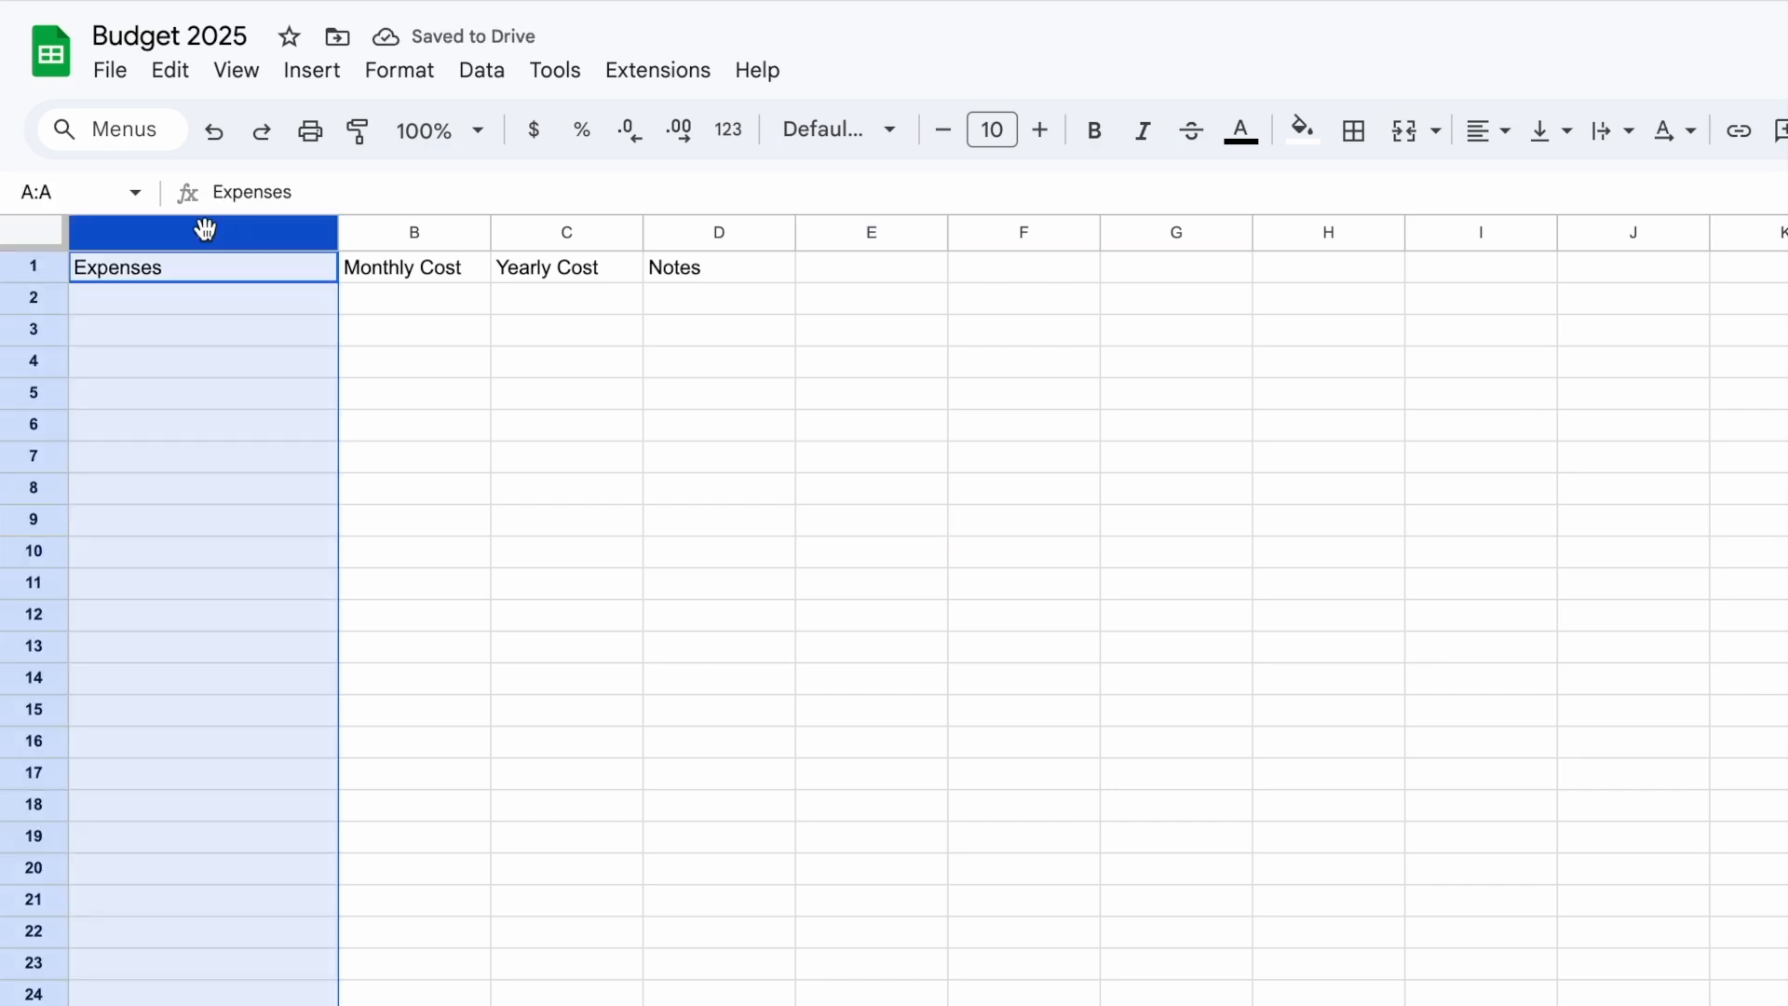
pyautogui.click(689, 367)
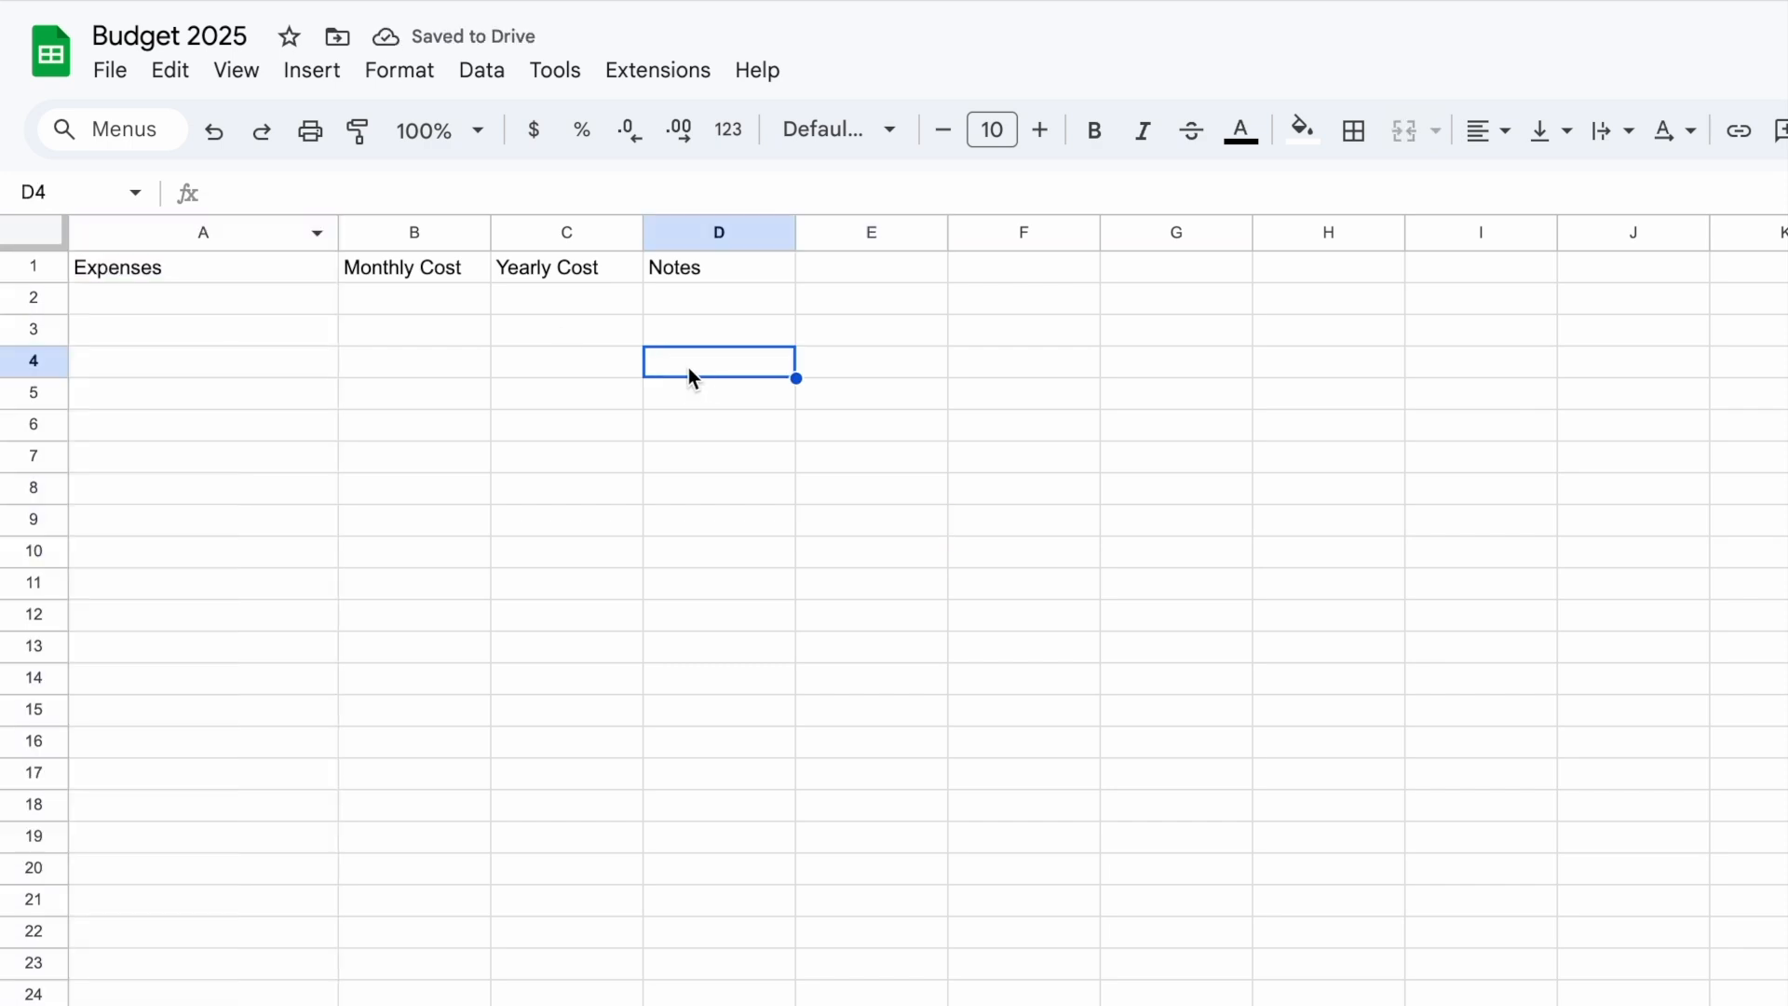
pyautogui.click(196, 235)
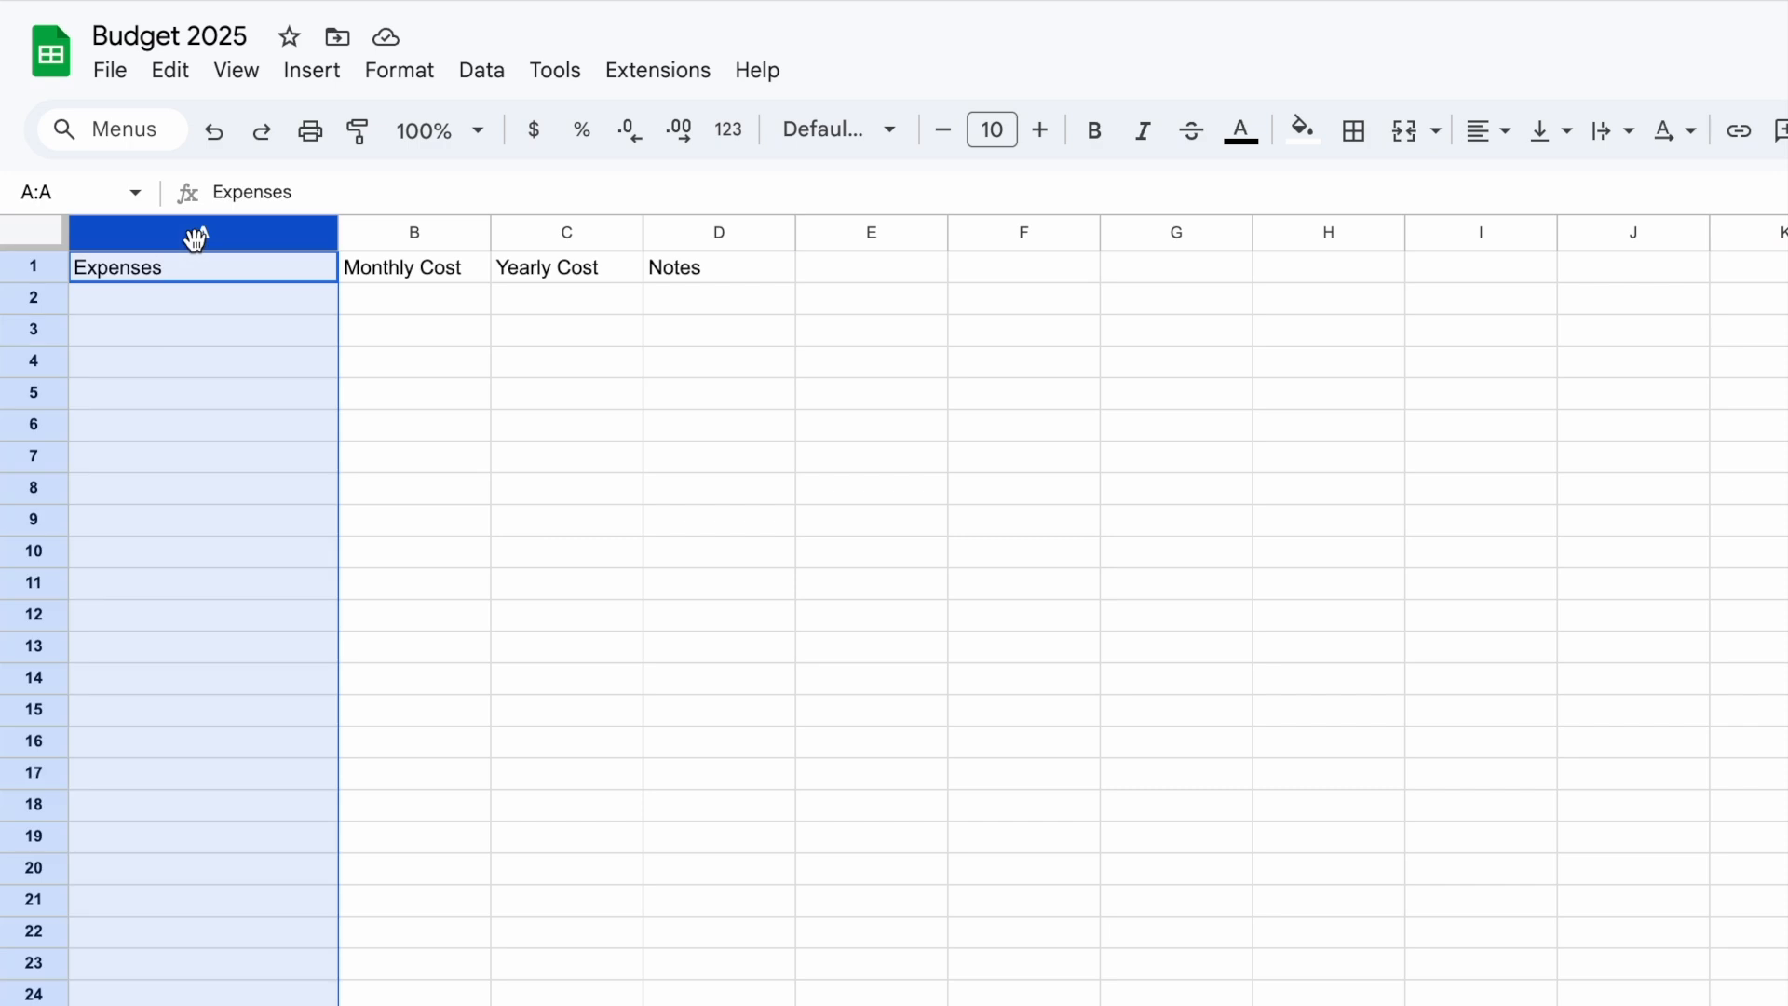
pyautogui.keyDown('shift'); pyautogui.click(396, 237); pyautogui.keyUp('shift')
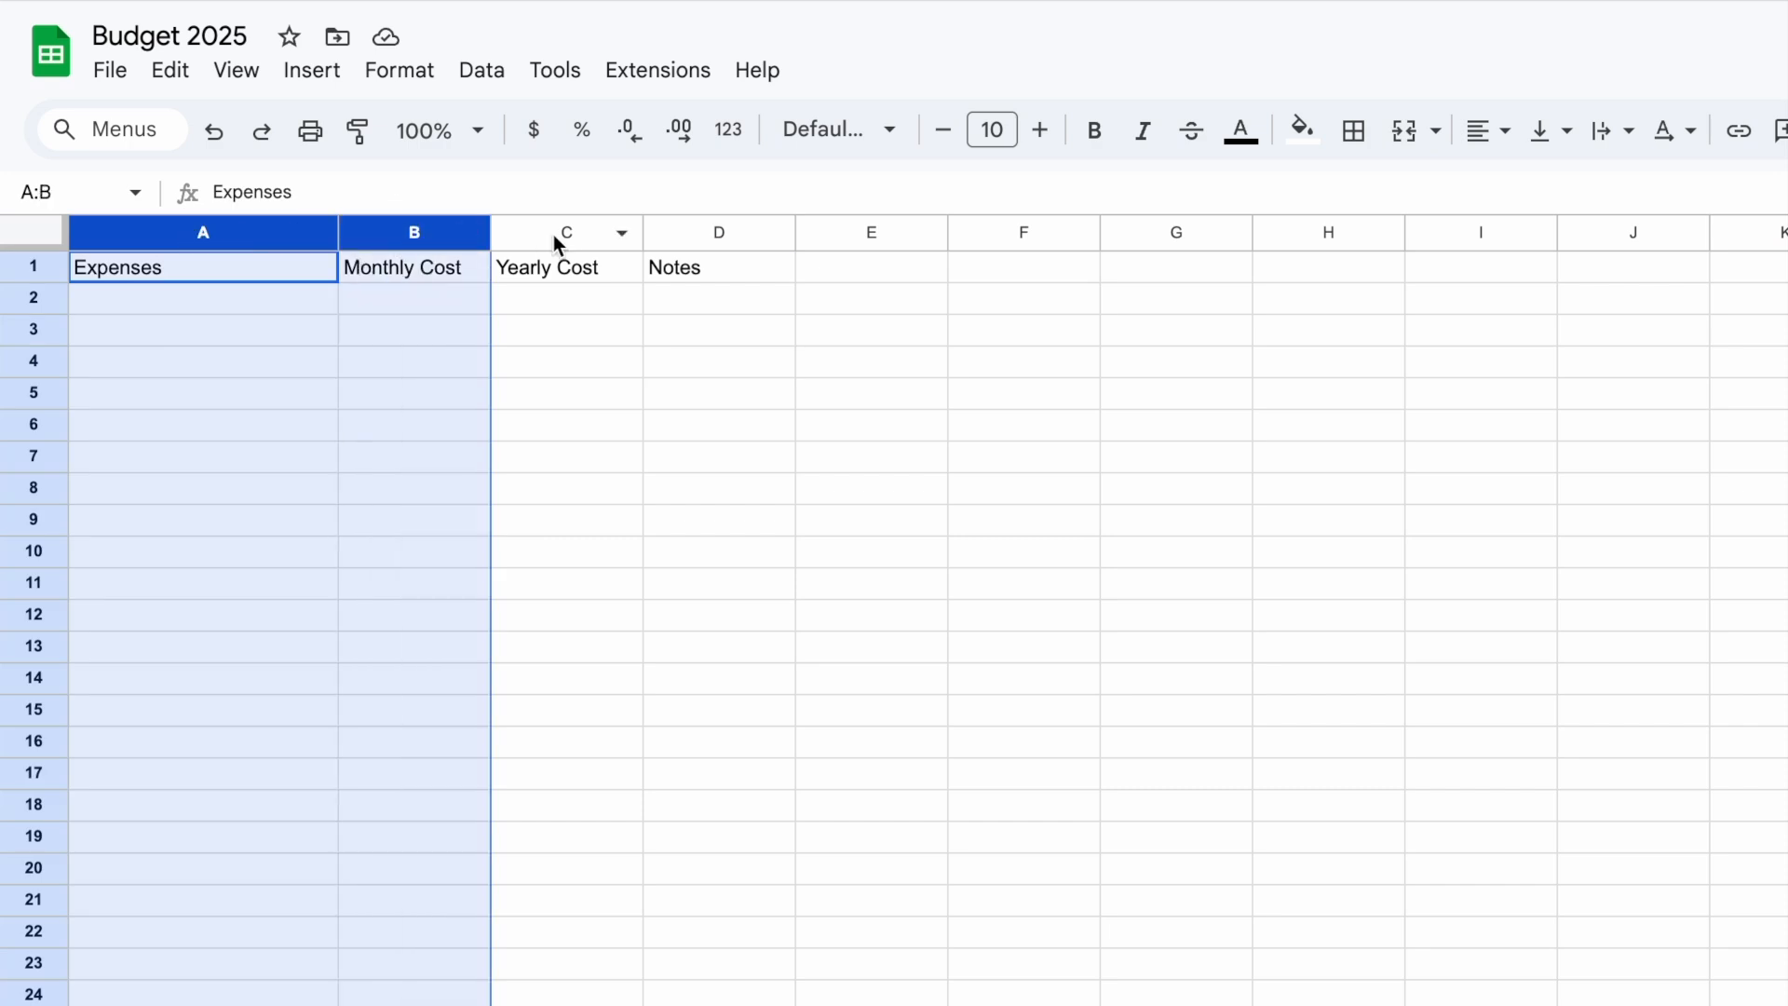
pyautogui.keyDown('shift'); pyautogui.click(558, 233); pyautogui.keyUp('shift')
pyautogui.click(757, 389)
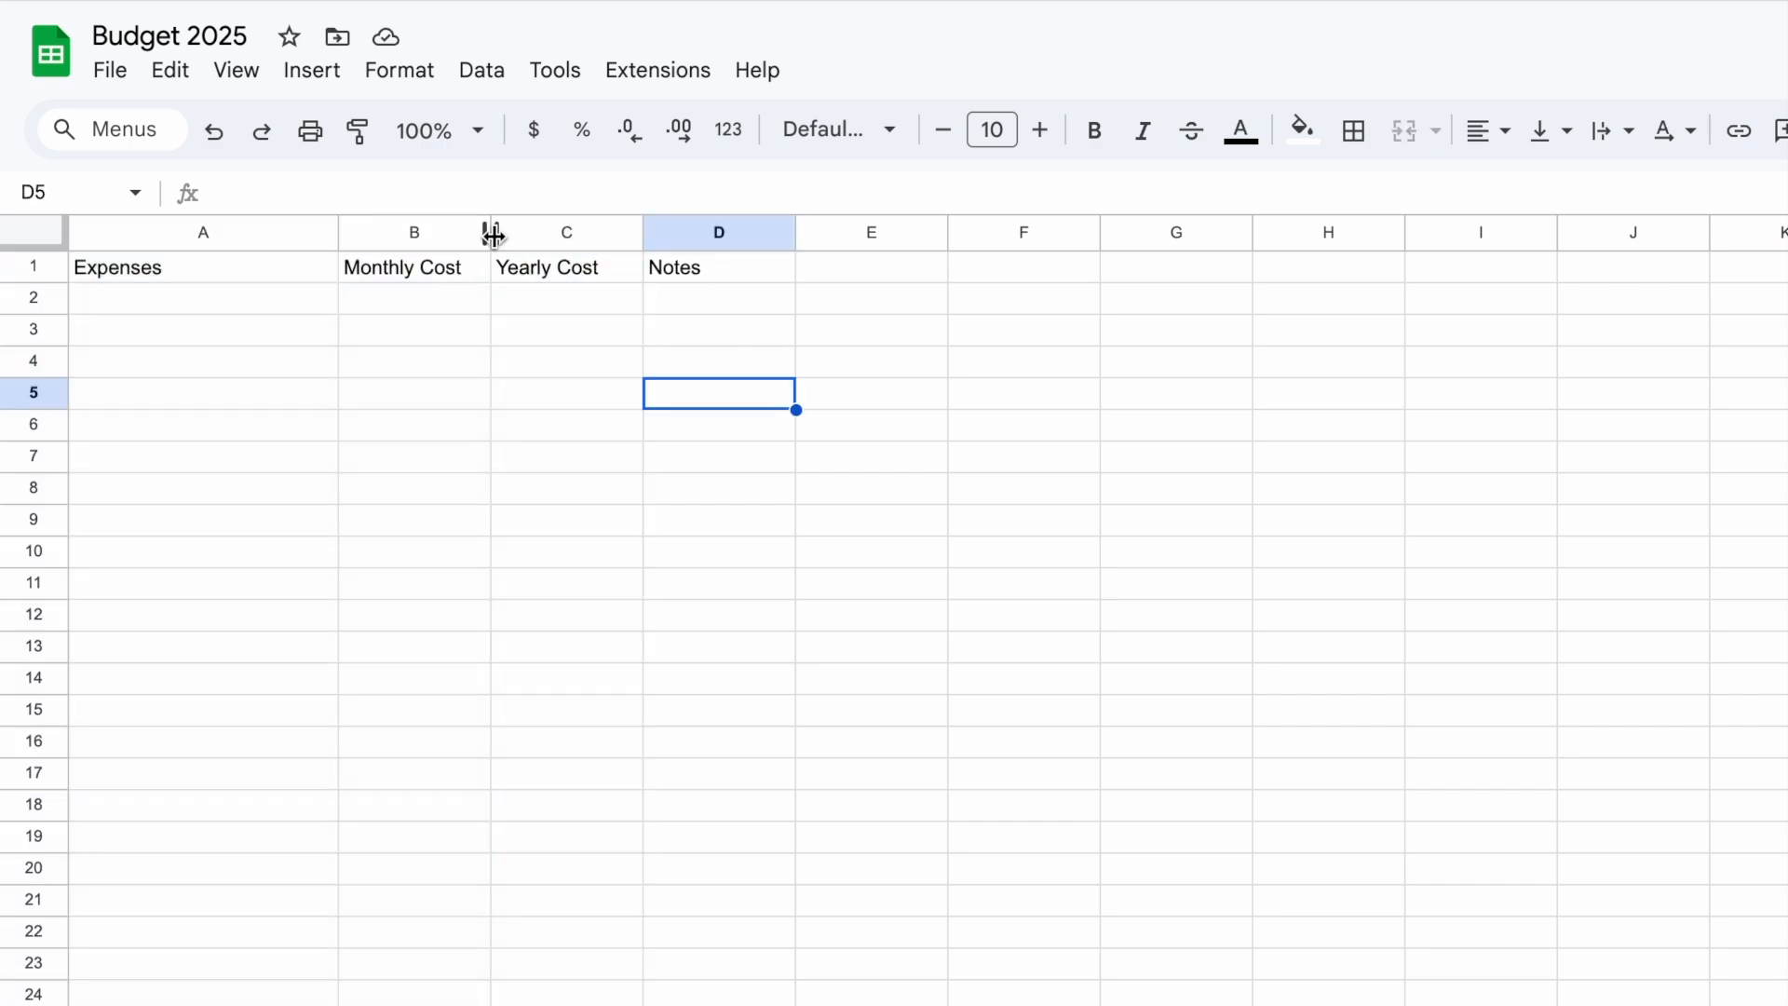
# Widen the Monthly Cost column to about one and a half times the default column width
pyautogui.moveTo(490, 232); pyautogui.dragTo(622, 231)
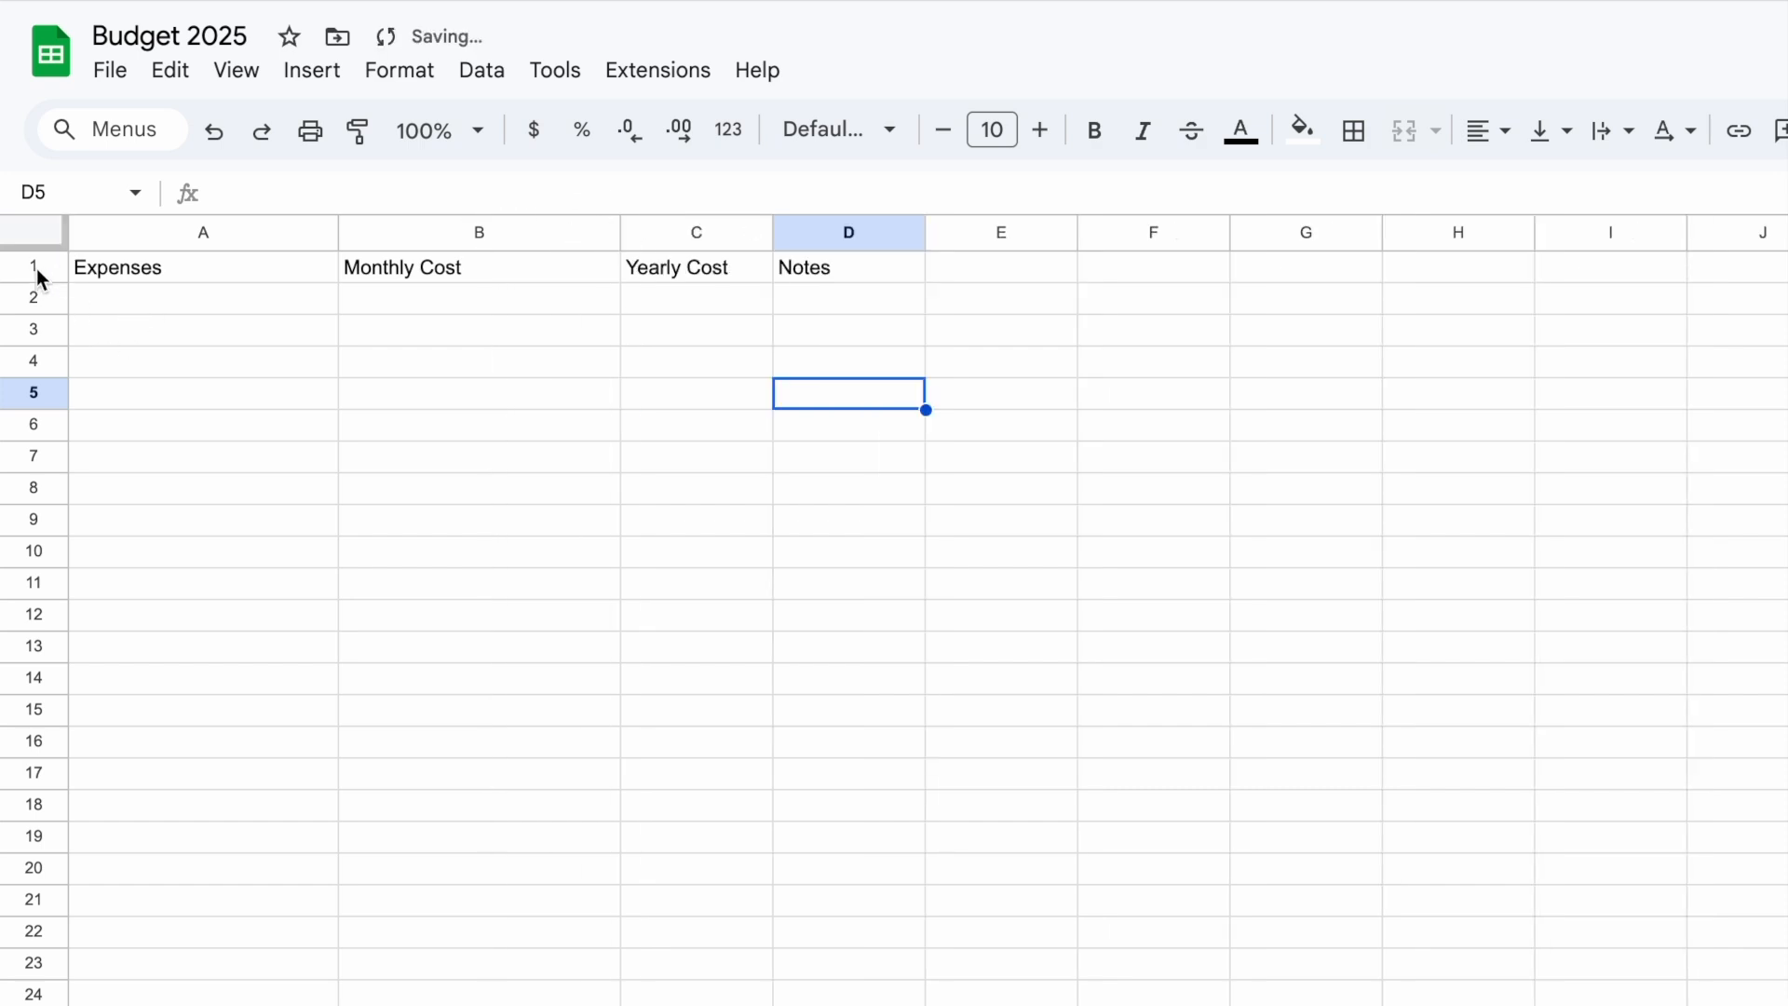
pyautogui.moveTo(620, 232); pyautogui.dragTo(576, 234)
pyautogui.moveTo(577, 234)
pyautogui.mouseDown()
pyautogui.moveTo(632, 239)
pyautogui.moveTo(557, 223)
pyautogui.mouseUp()
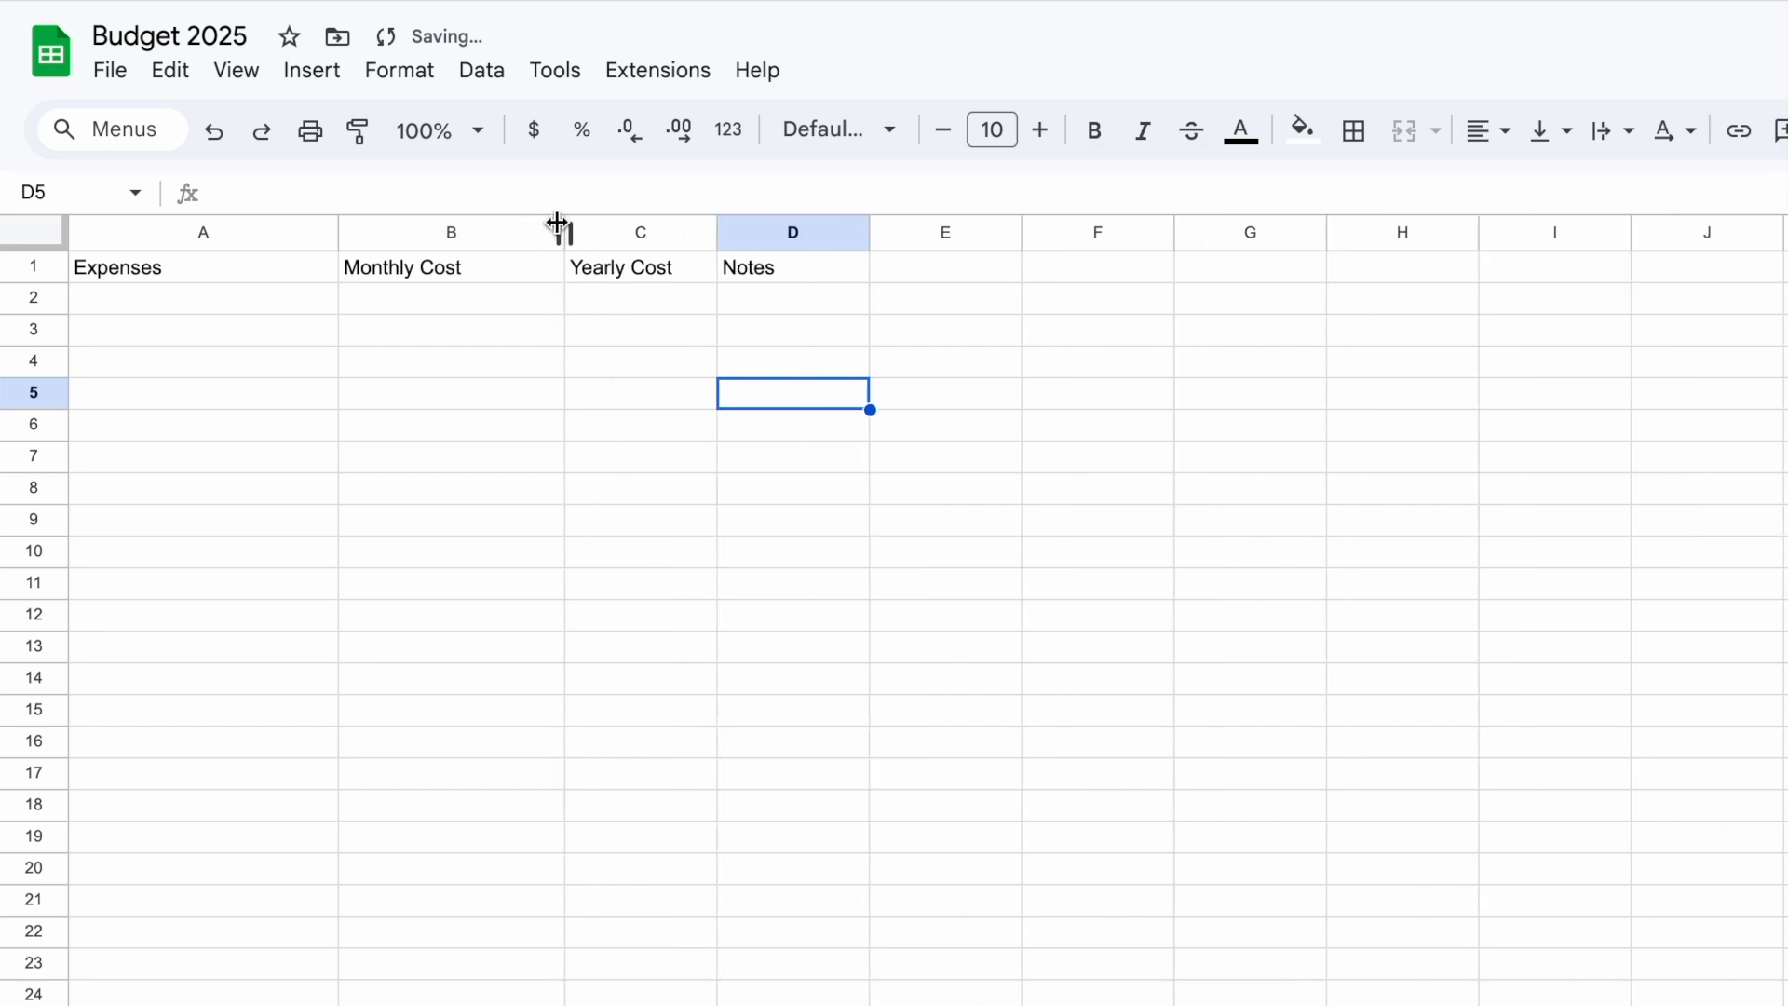
pyautogui.click(235, 235)
pyautogui.keyDown('shift'); pyautogui.click(407, 227); pyautogui.keyUp('shift')
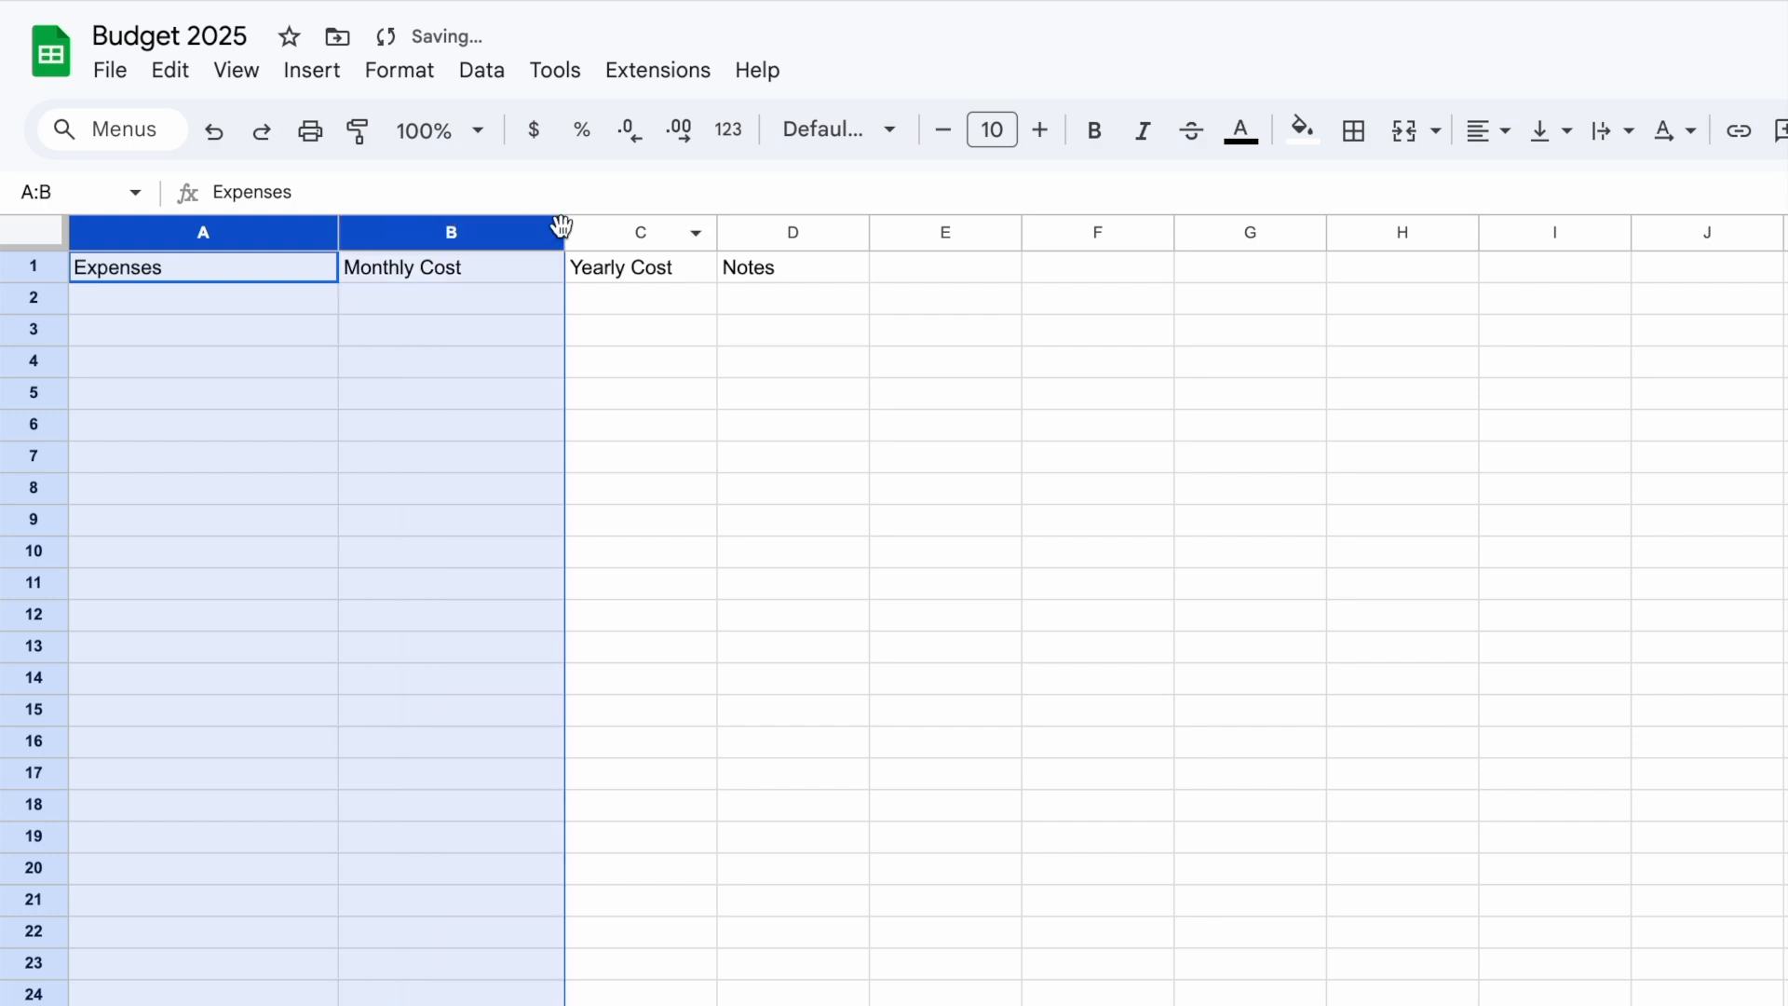
pyautogui.click(339, 350)
pyautogui.click(248, 233)
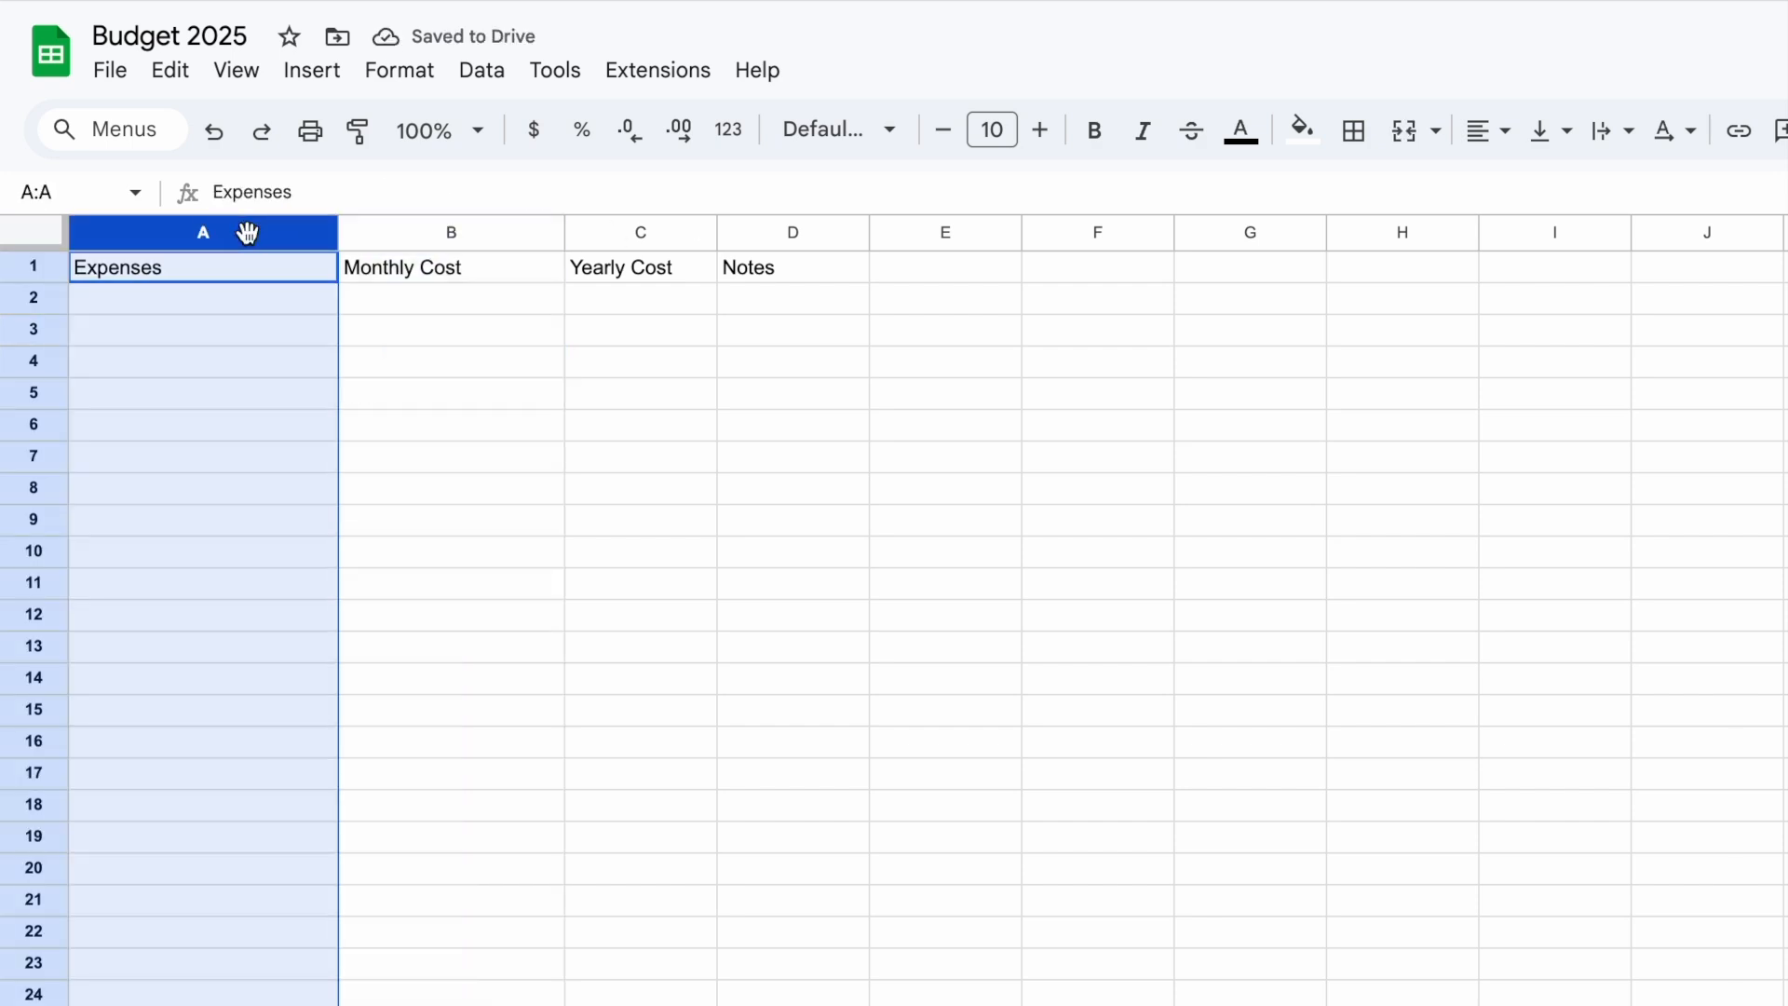
pyautogui.click(451, 233)
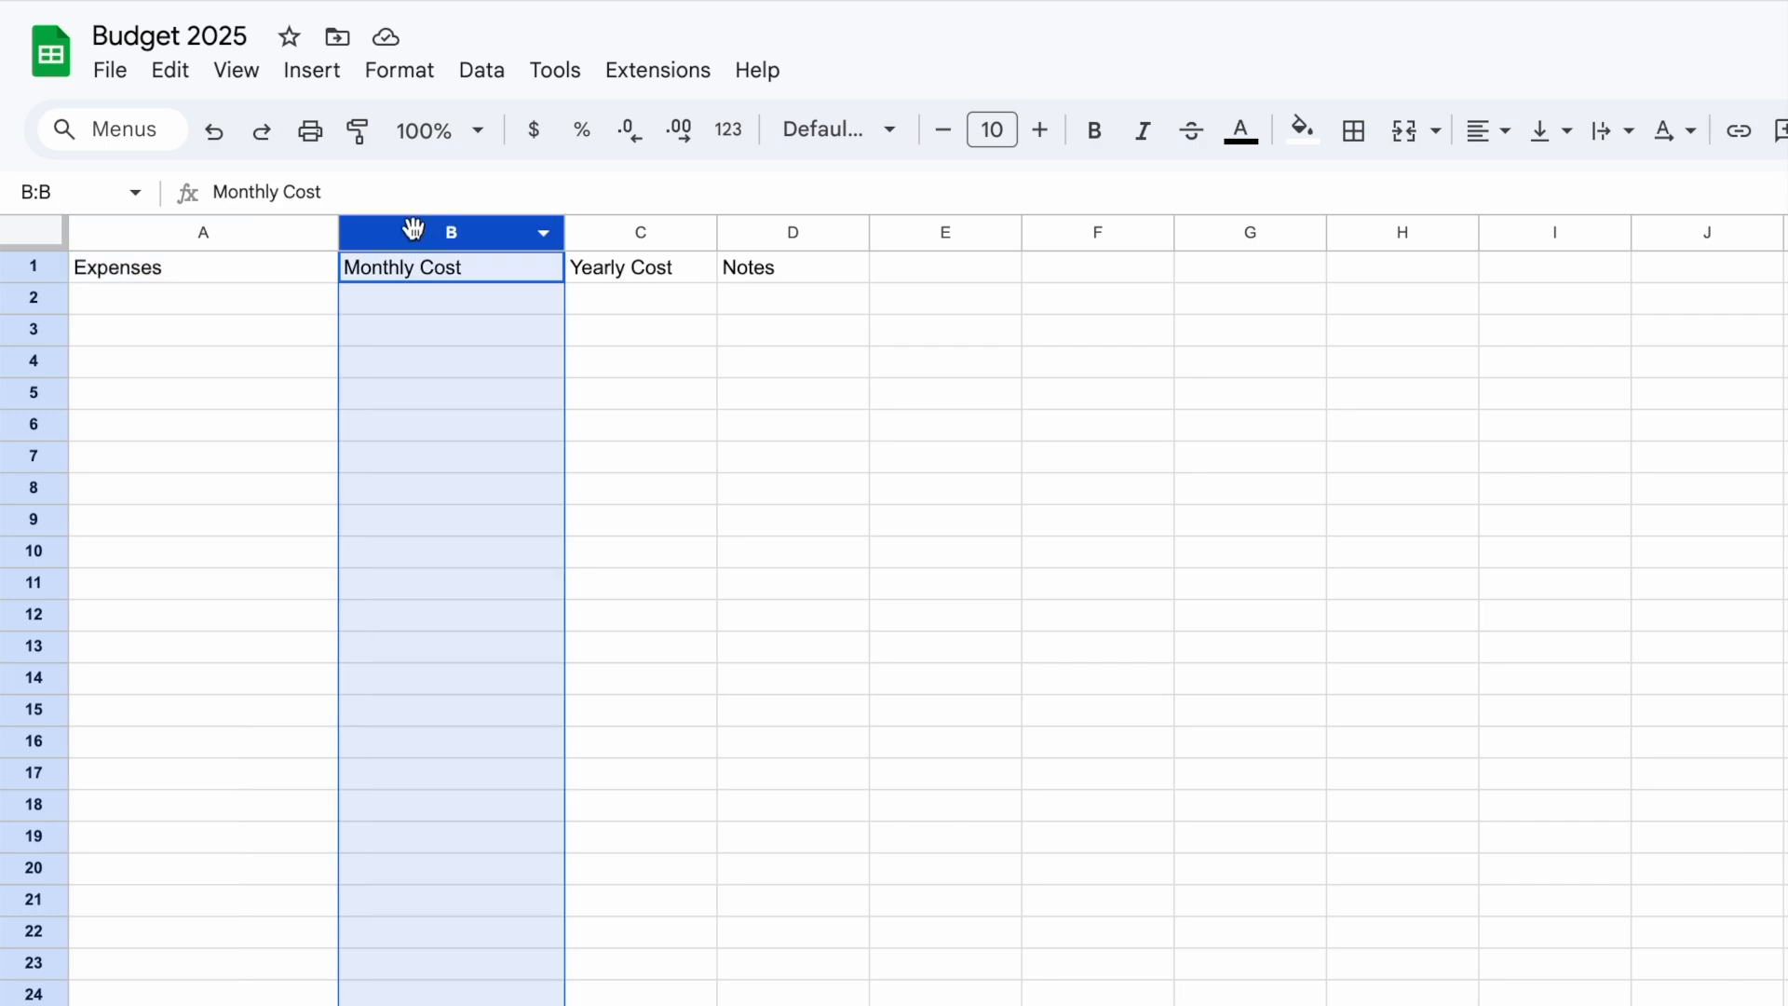
pyautogui.click(30, 298)
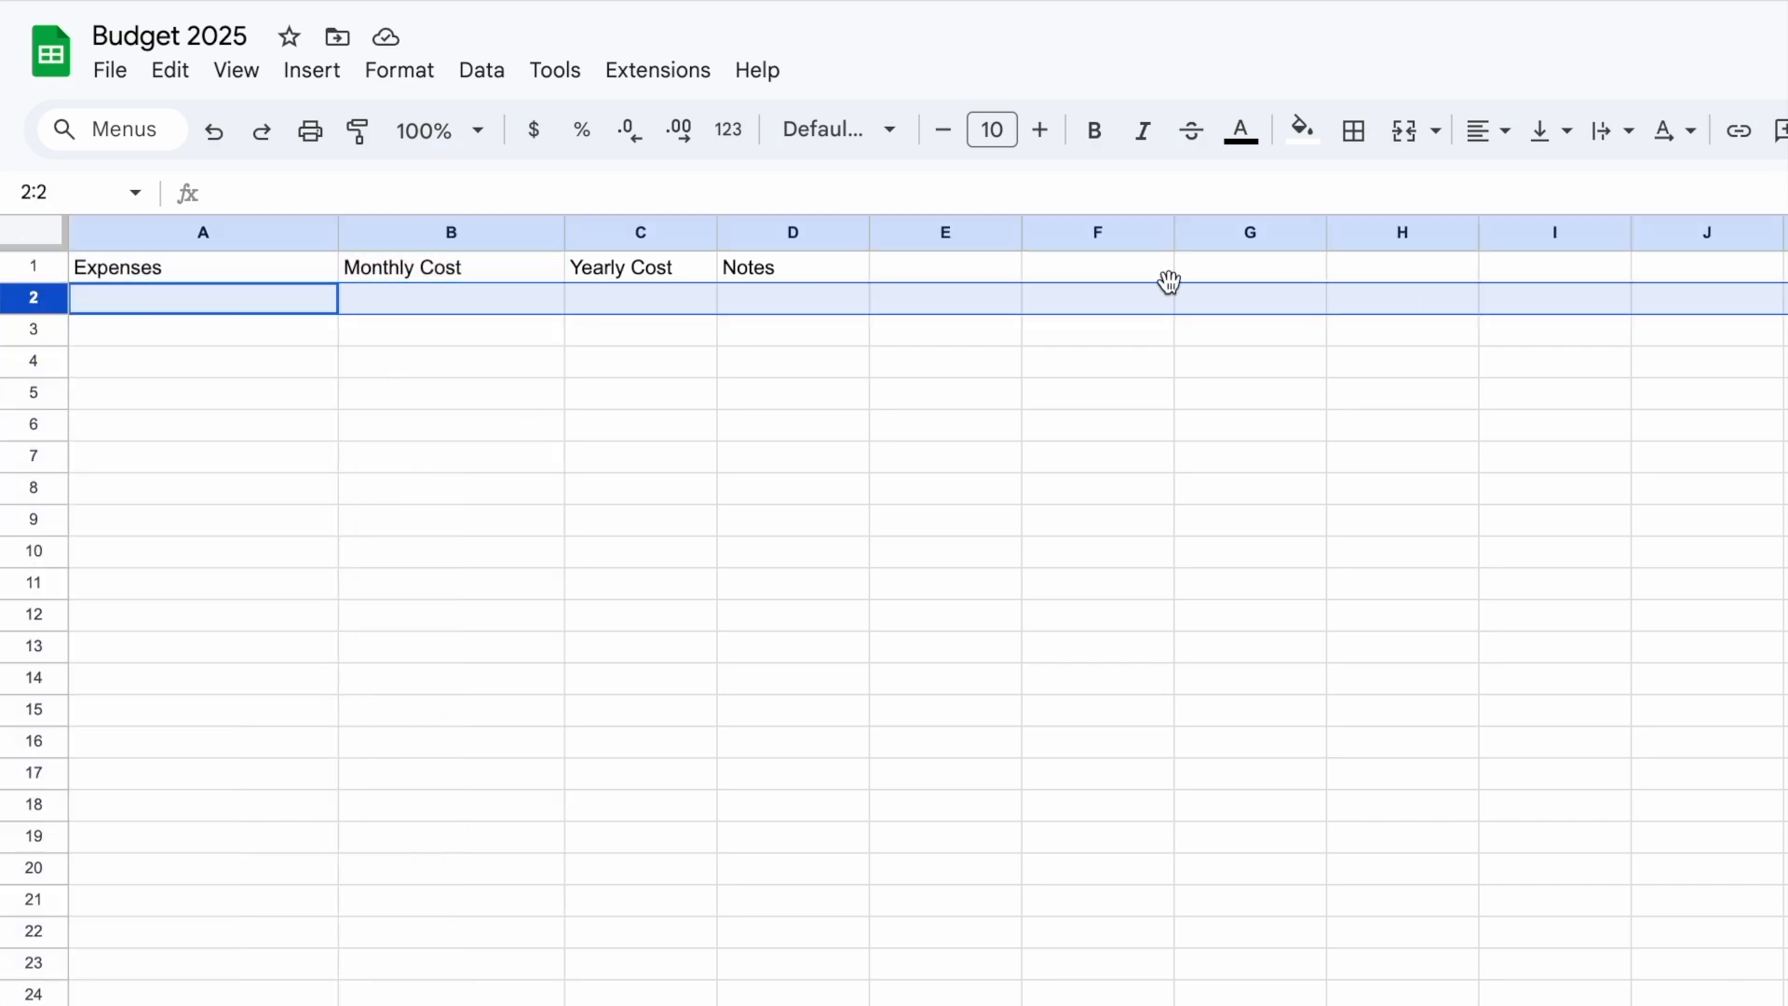
# Resize columns A through D together to one equal width, nearly twice the default column width
pyautogui.click(224, 233)
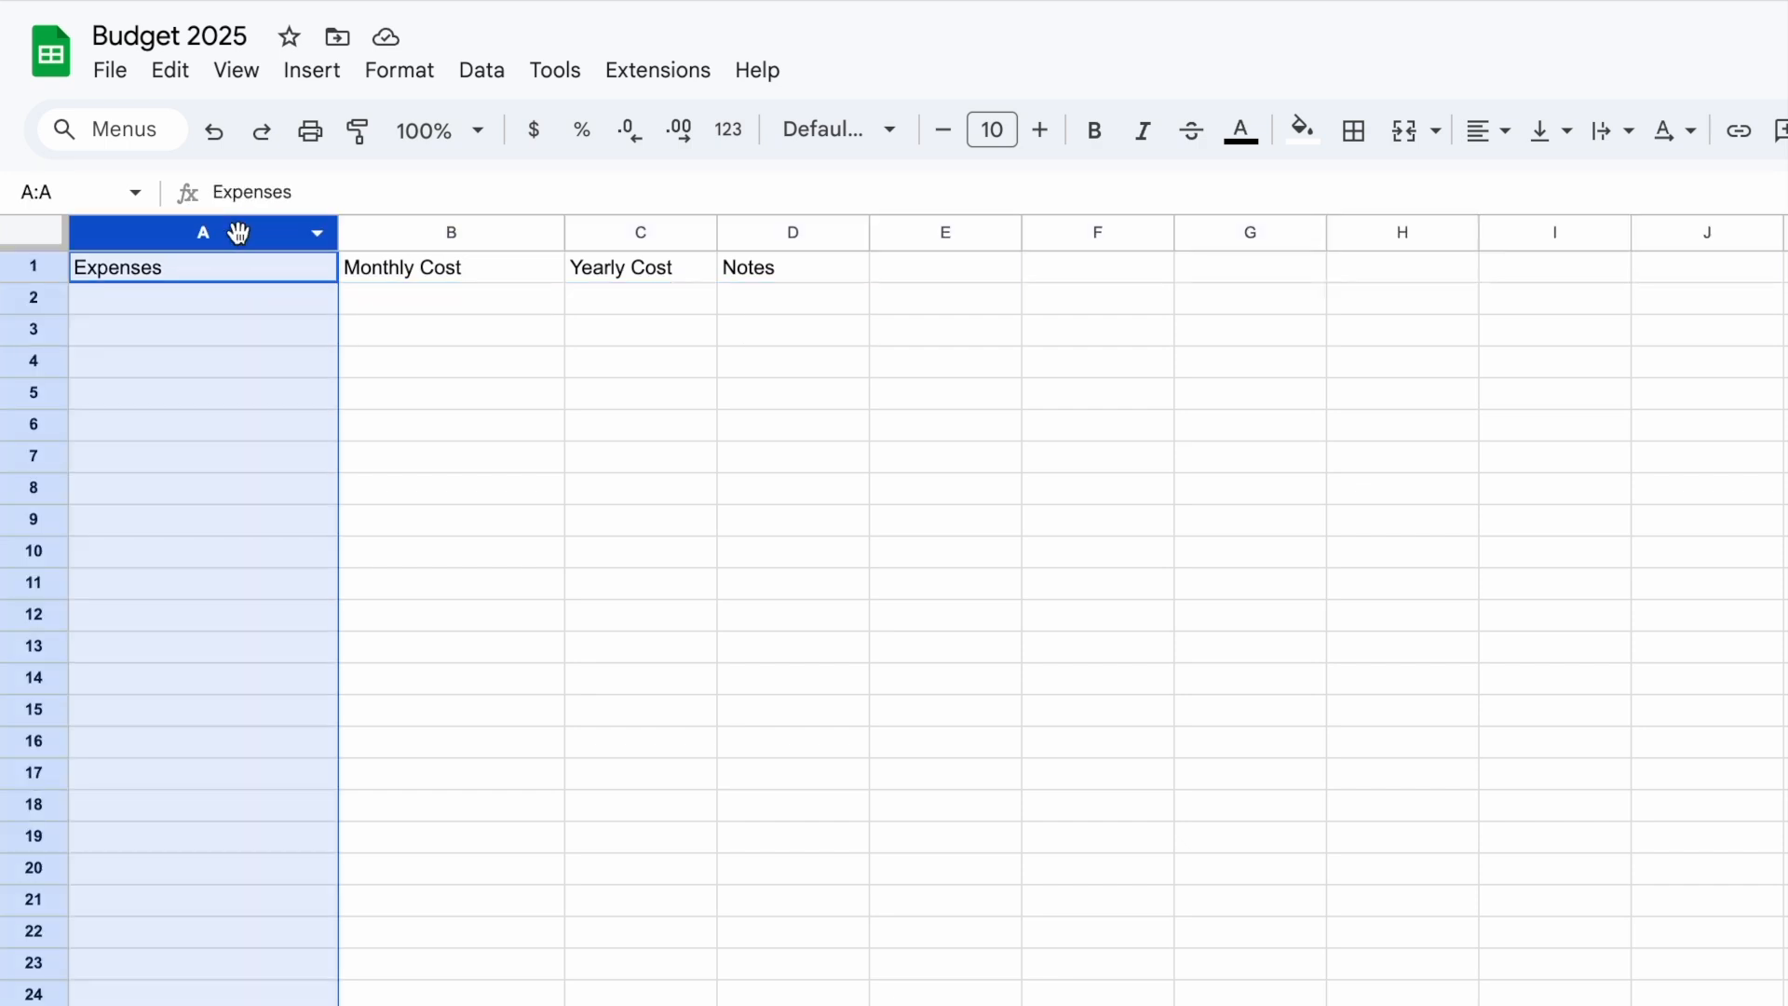
pyautogui.keyDown('shift'); pyautogui.click(452, 235); pyautogui.keyUp('shift')
pyautogui.keyDown('shift'); pyautogui.click(643, 230); pyautogui.keyUp('shift')
pyautogui.keyDown('shift'); pyautogui.click(787, 235); pyautogui.keyUp('shift')
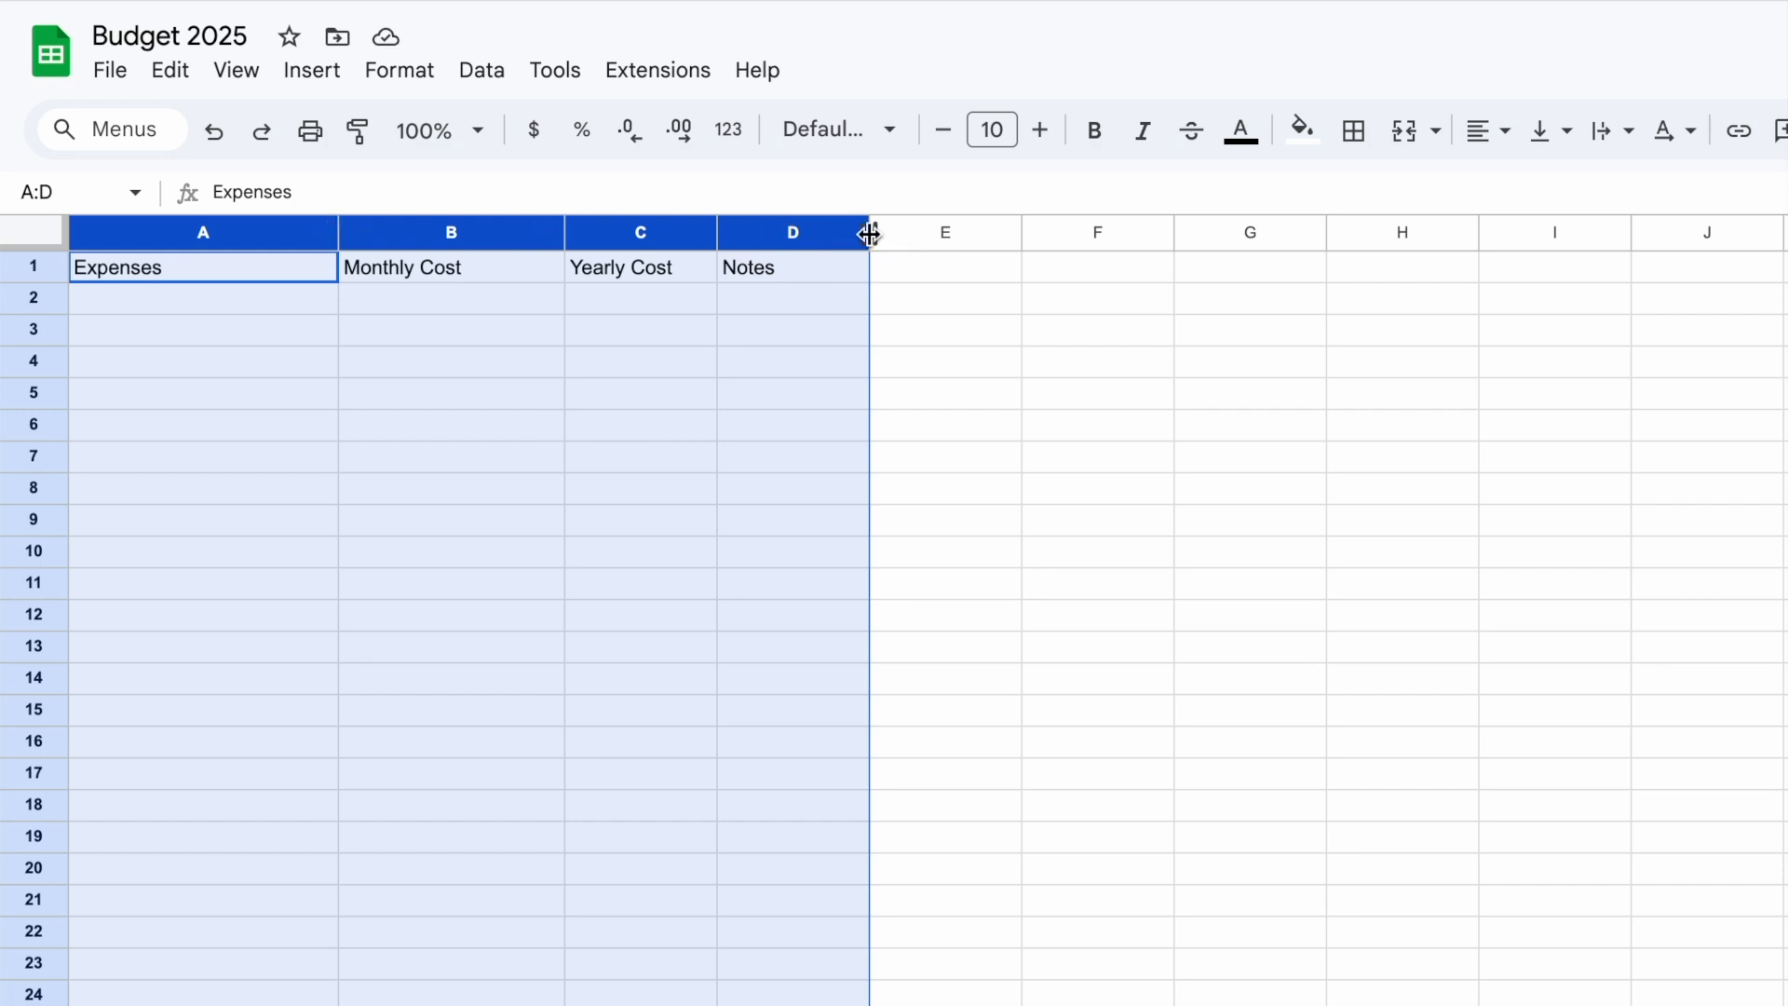
pyautogui.moveTo(870, 233)
pyautogui.mouseDown()
pyautogui.moveTo(982, 230)
pyautogui.moveTo(851, 239)
pyautogui.mouseUp()
pyautogui.moveTo(472, 233); pyautogui.dragTo(730, 232)
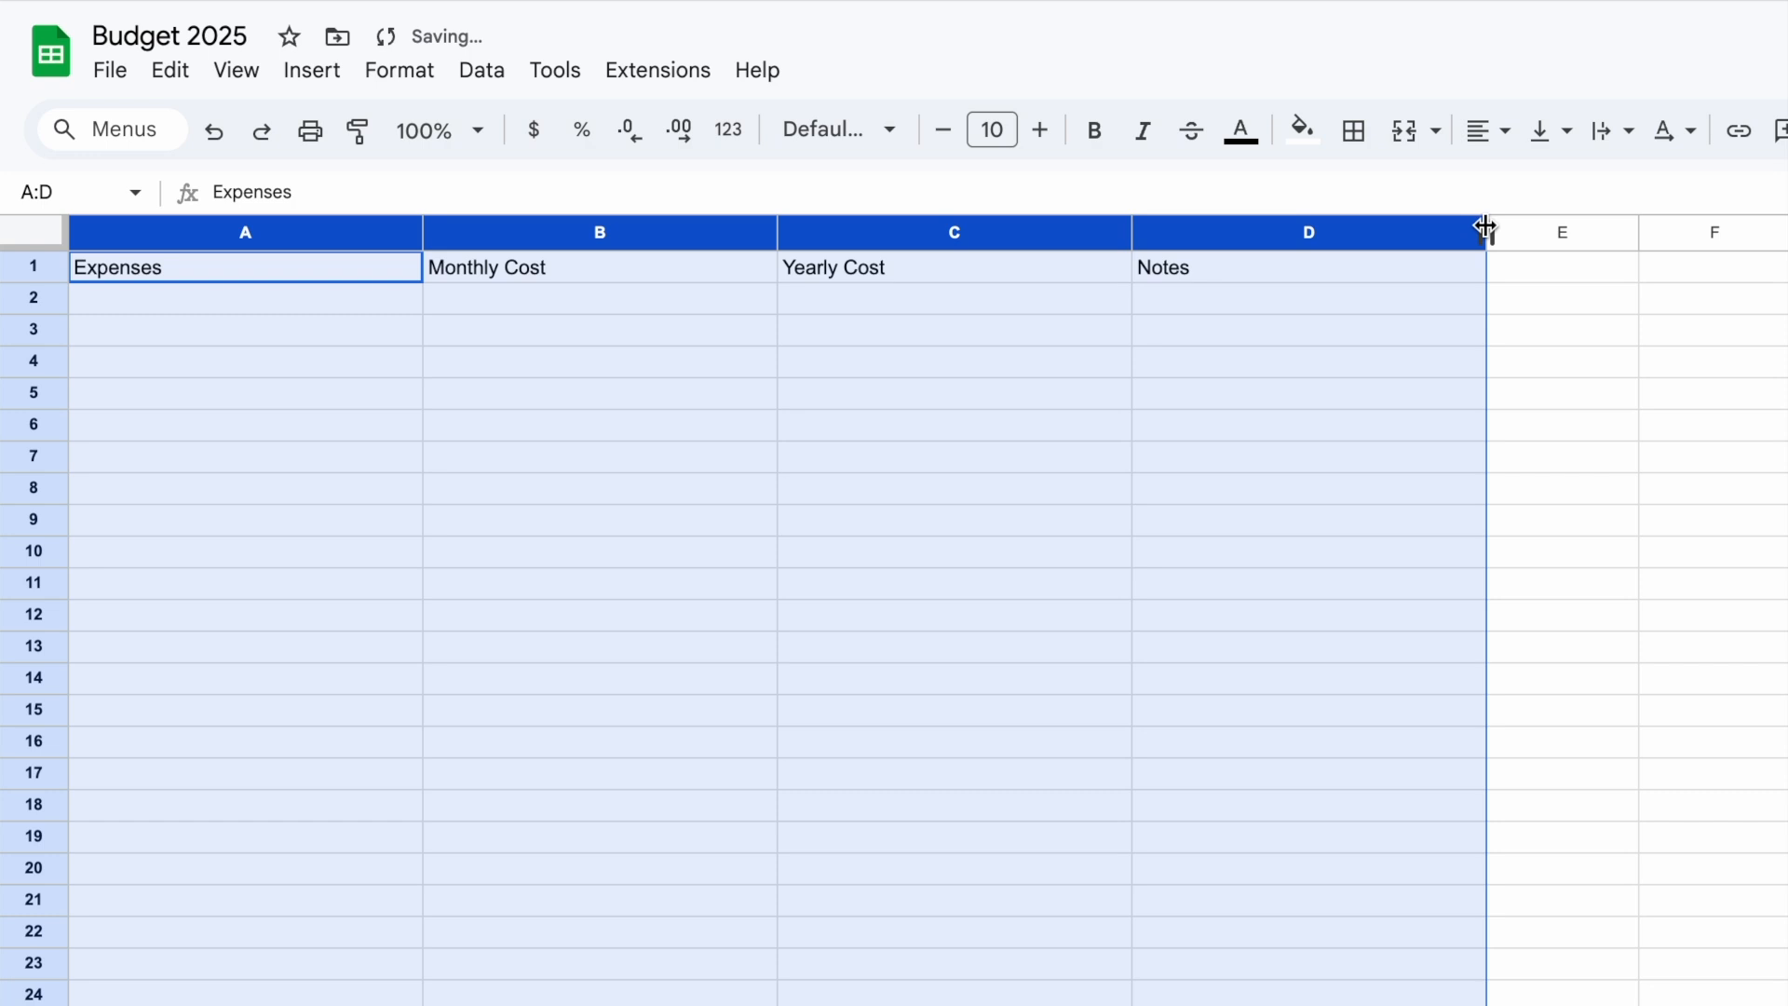
pyautogui.moveTo(1485, 227); pyautogui.dragTo(1410, 227)
pyautogui.click(1369, 360)
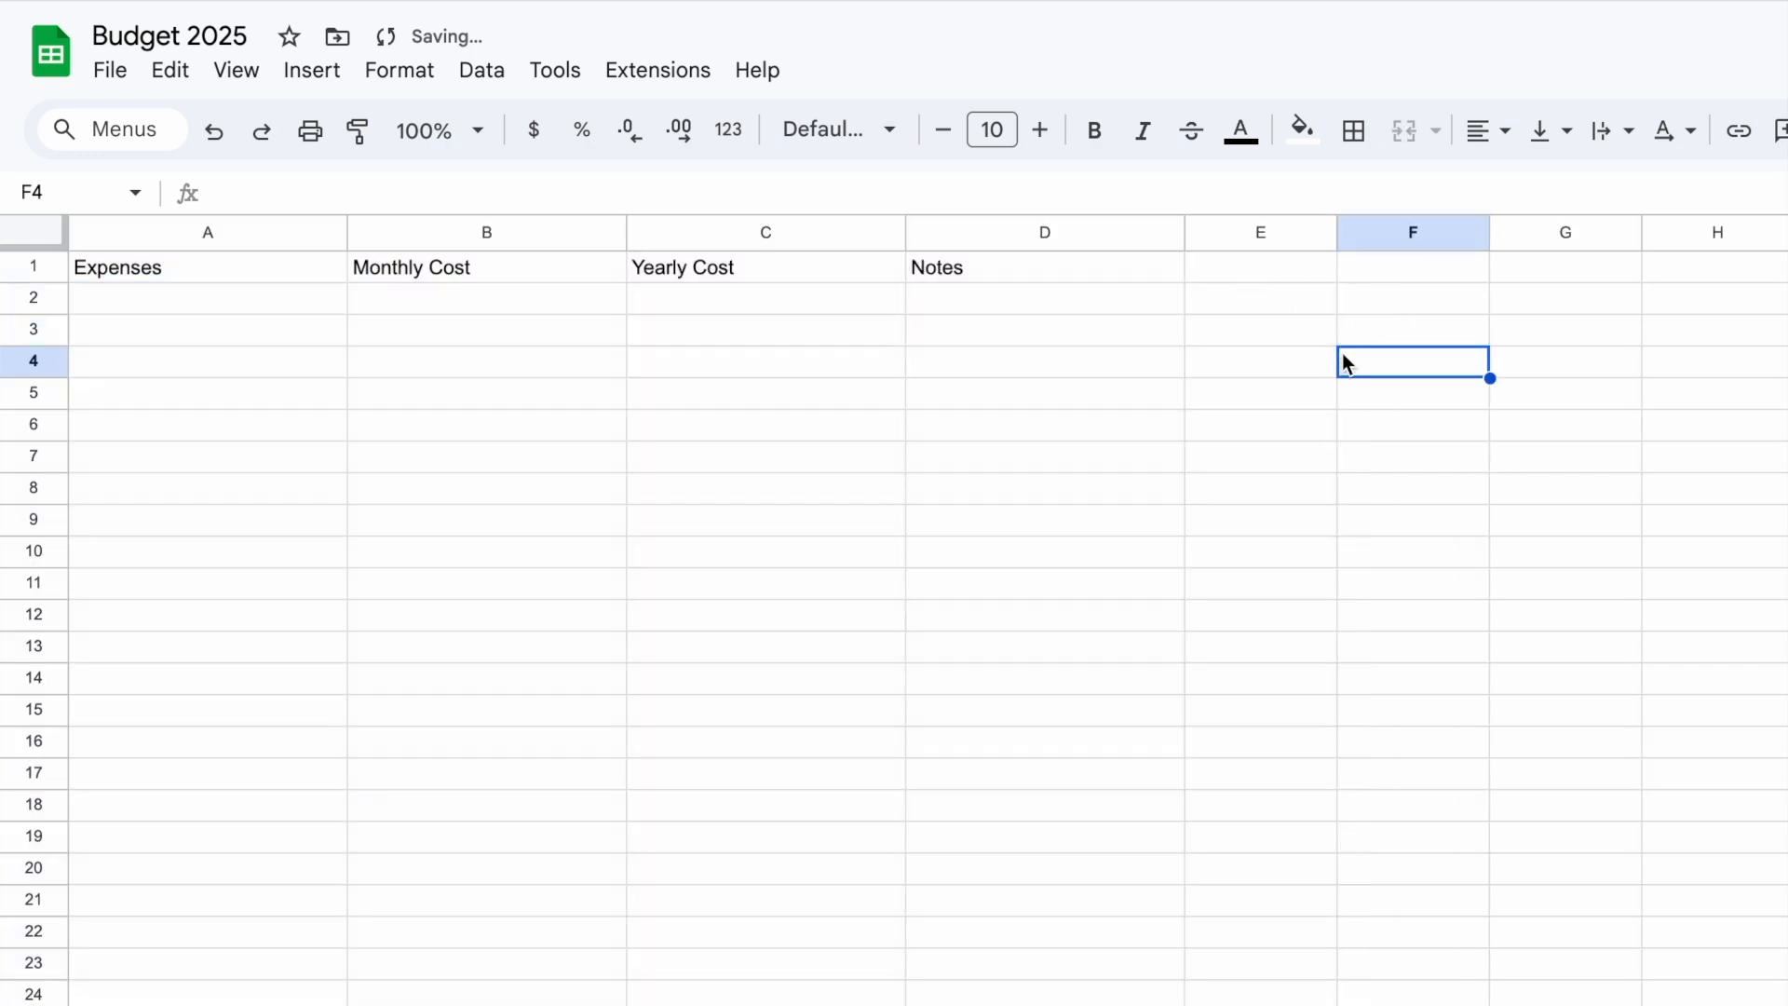
# Resize the Monthly Cost and Yearly Cost columns together to one equal width, slightly narrower than the Expenses column
pyautogui.click(557, 235)
pyautogui.keyDown('shift'); pyautogui.click(718, 232); pyautogui.keyUp('shift')
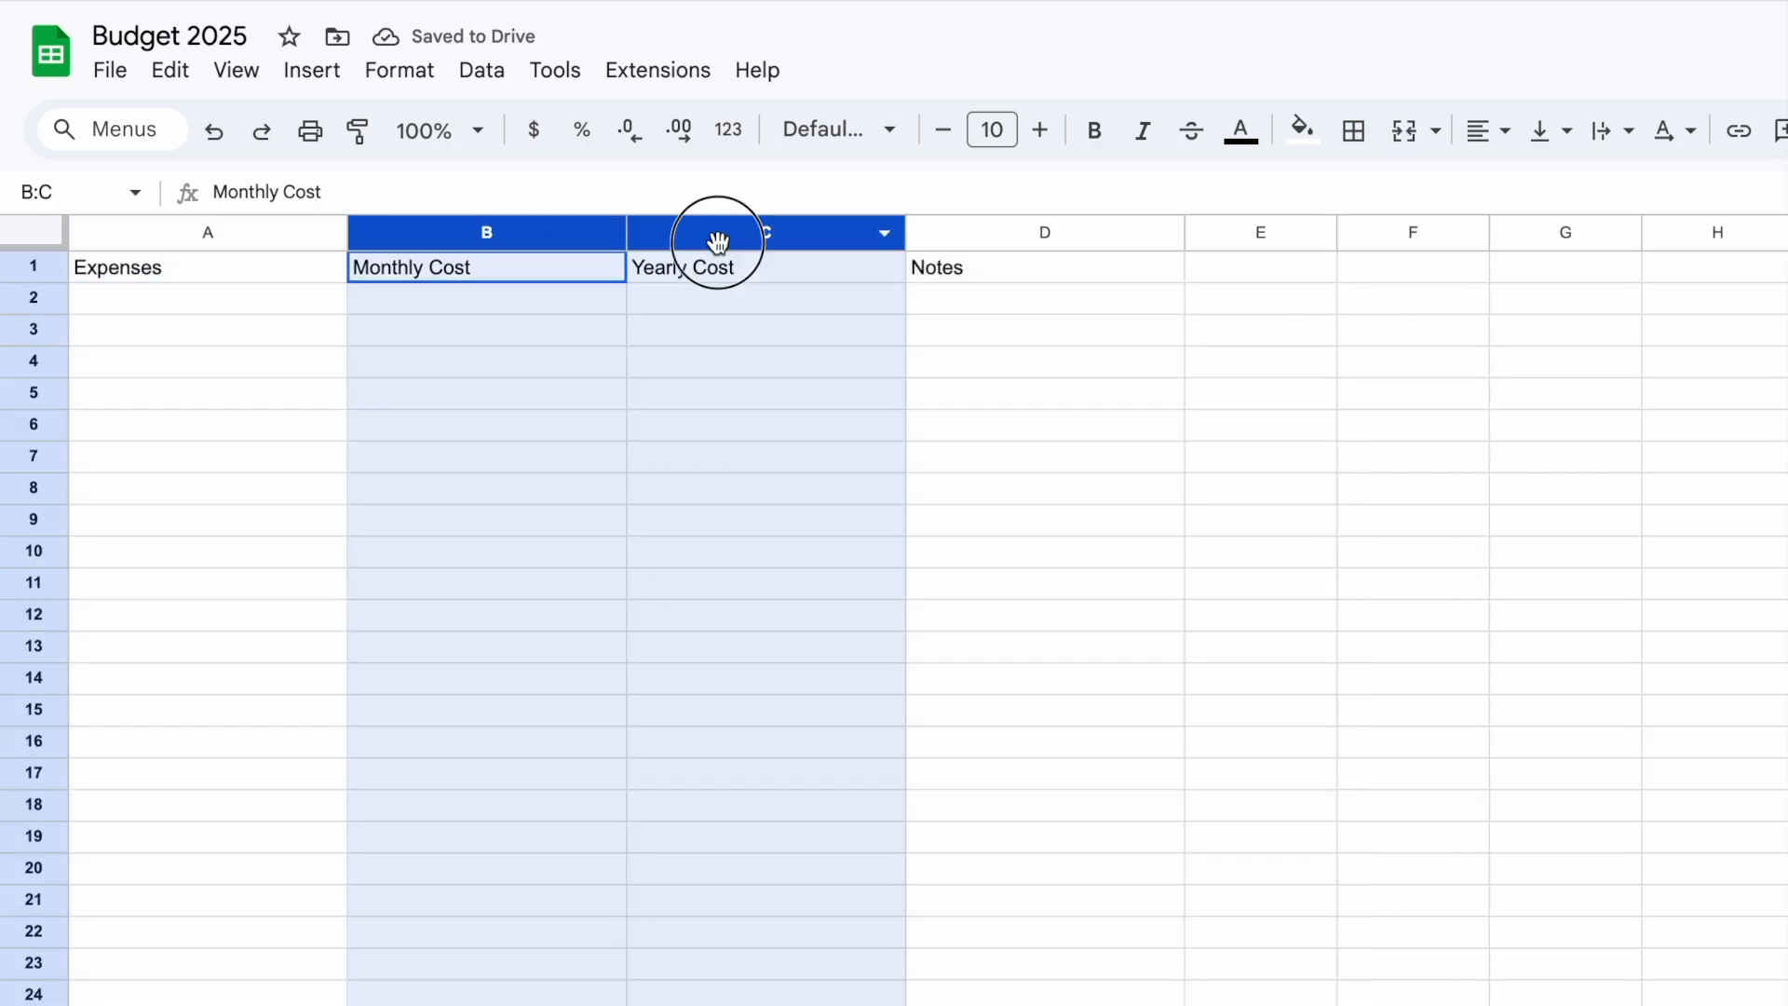
pyautogui.moveTo(906, 232); pyautogui.dragTo(785, 233)
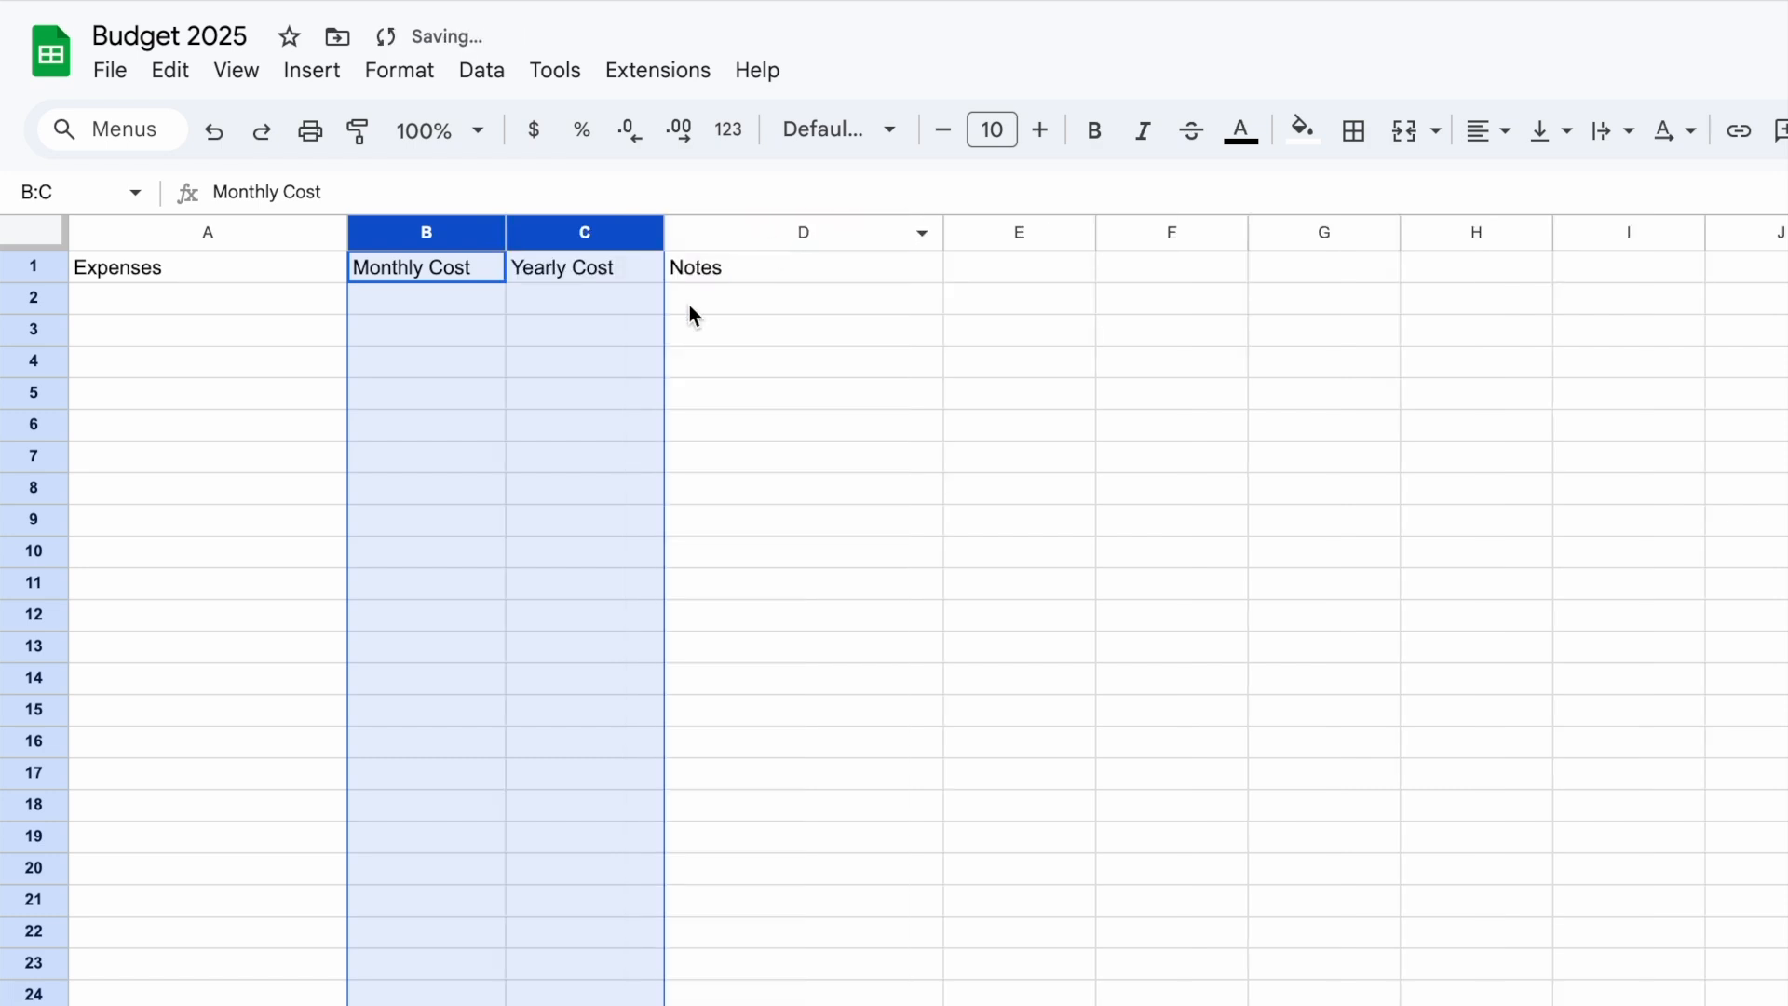
pyautogui.moveTo(664, 232); pyautogui.dragTo(745, 233)
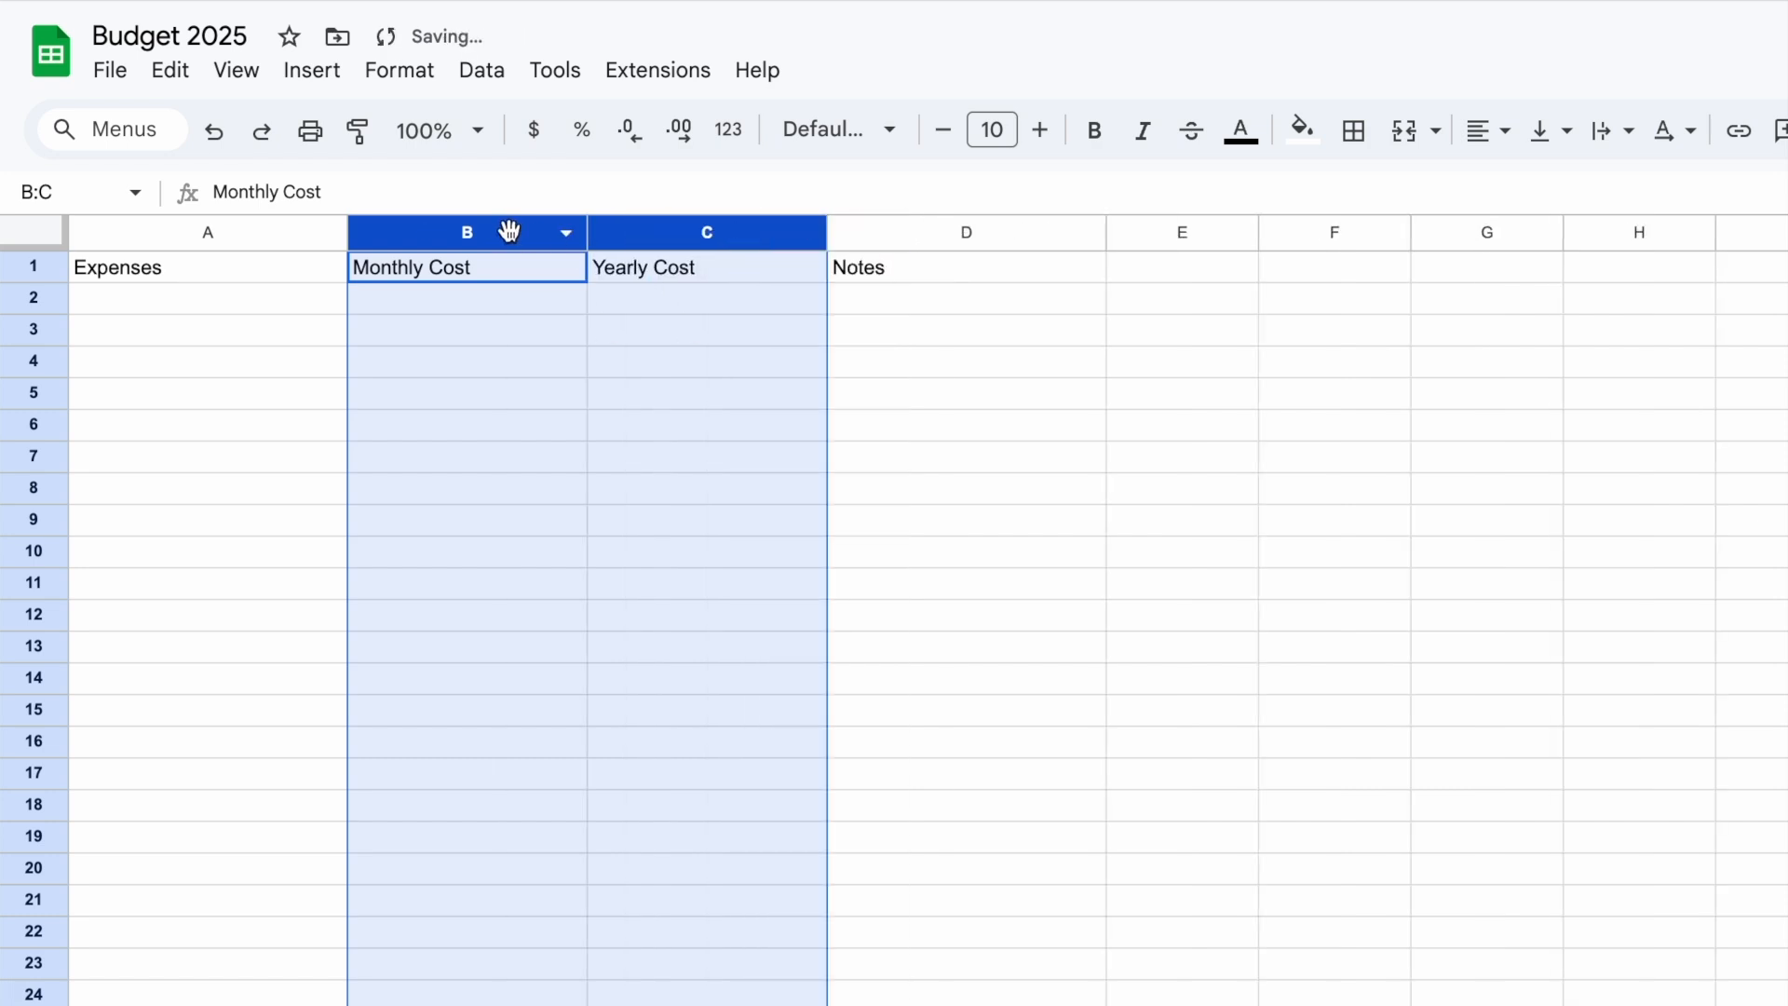
# Widen the Expenses and Notes columns to one equal width, about one and a half times that of the Monthly Cost column
pyautogui.click(1175, 466)
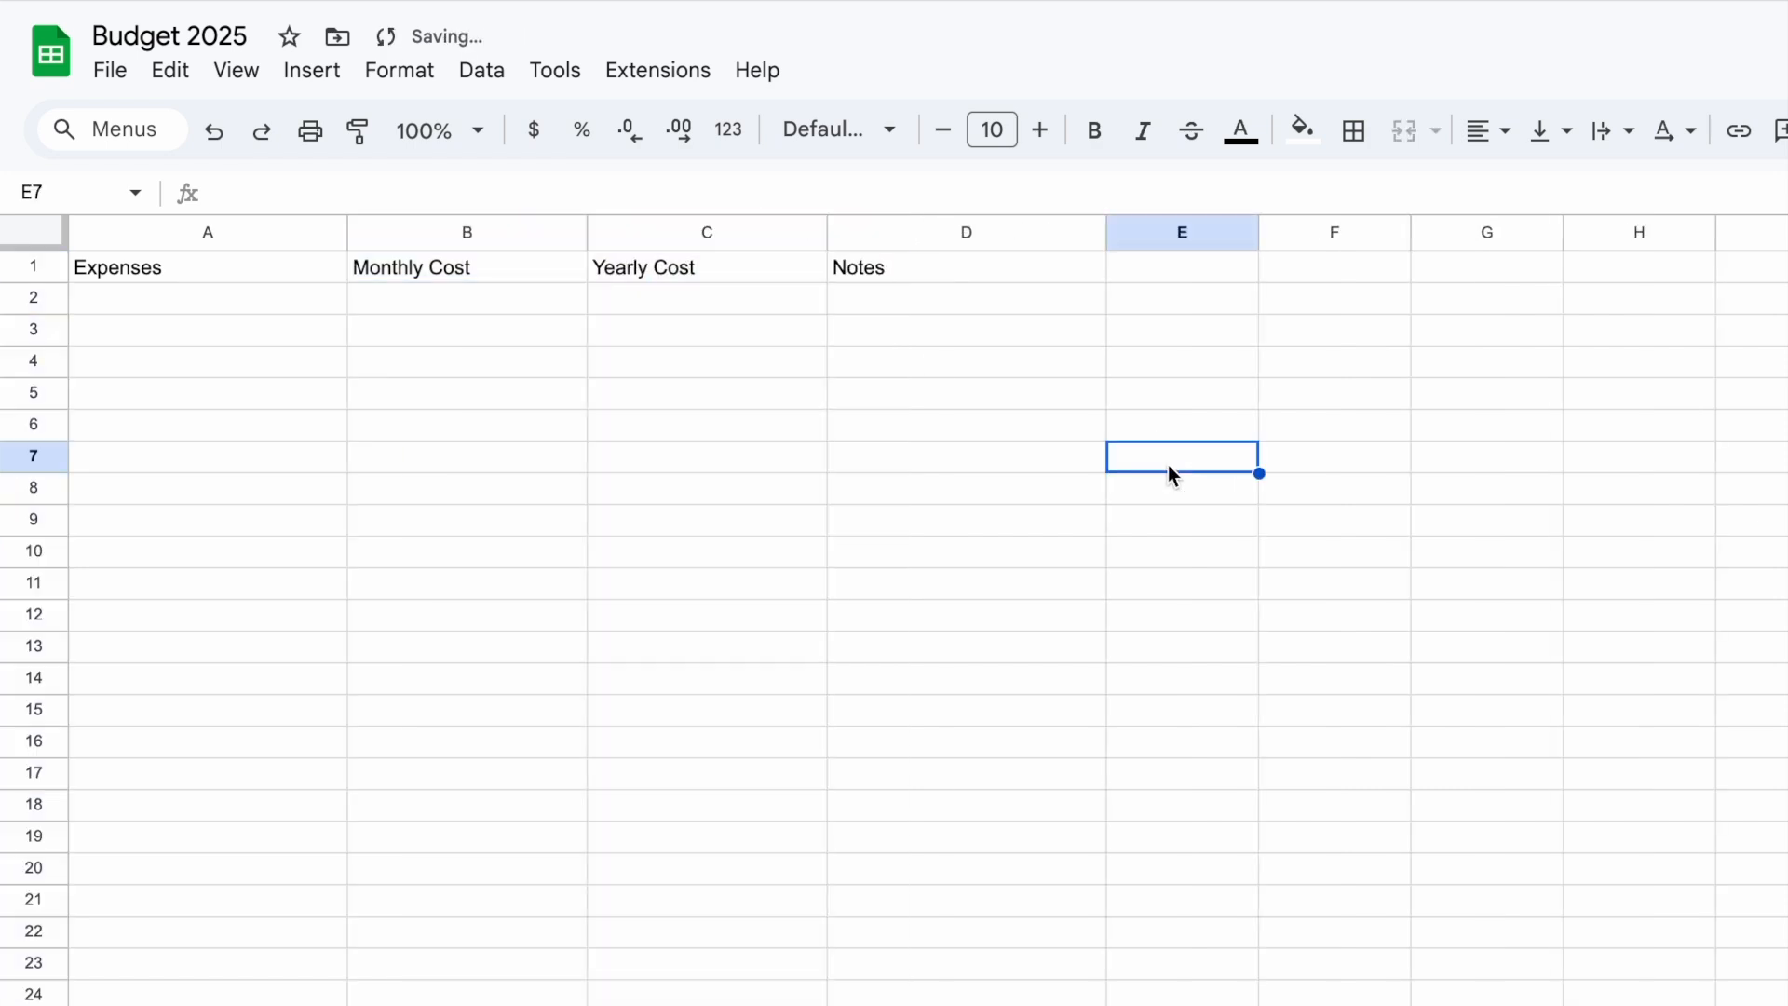
pyautogui.click(289, 362)
pyautogui.moveTo(347, 232); pyautogui.dragTo(423, 232)
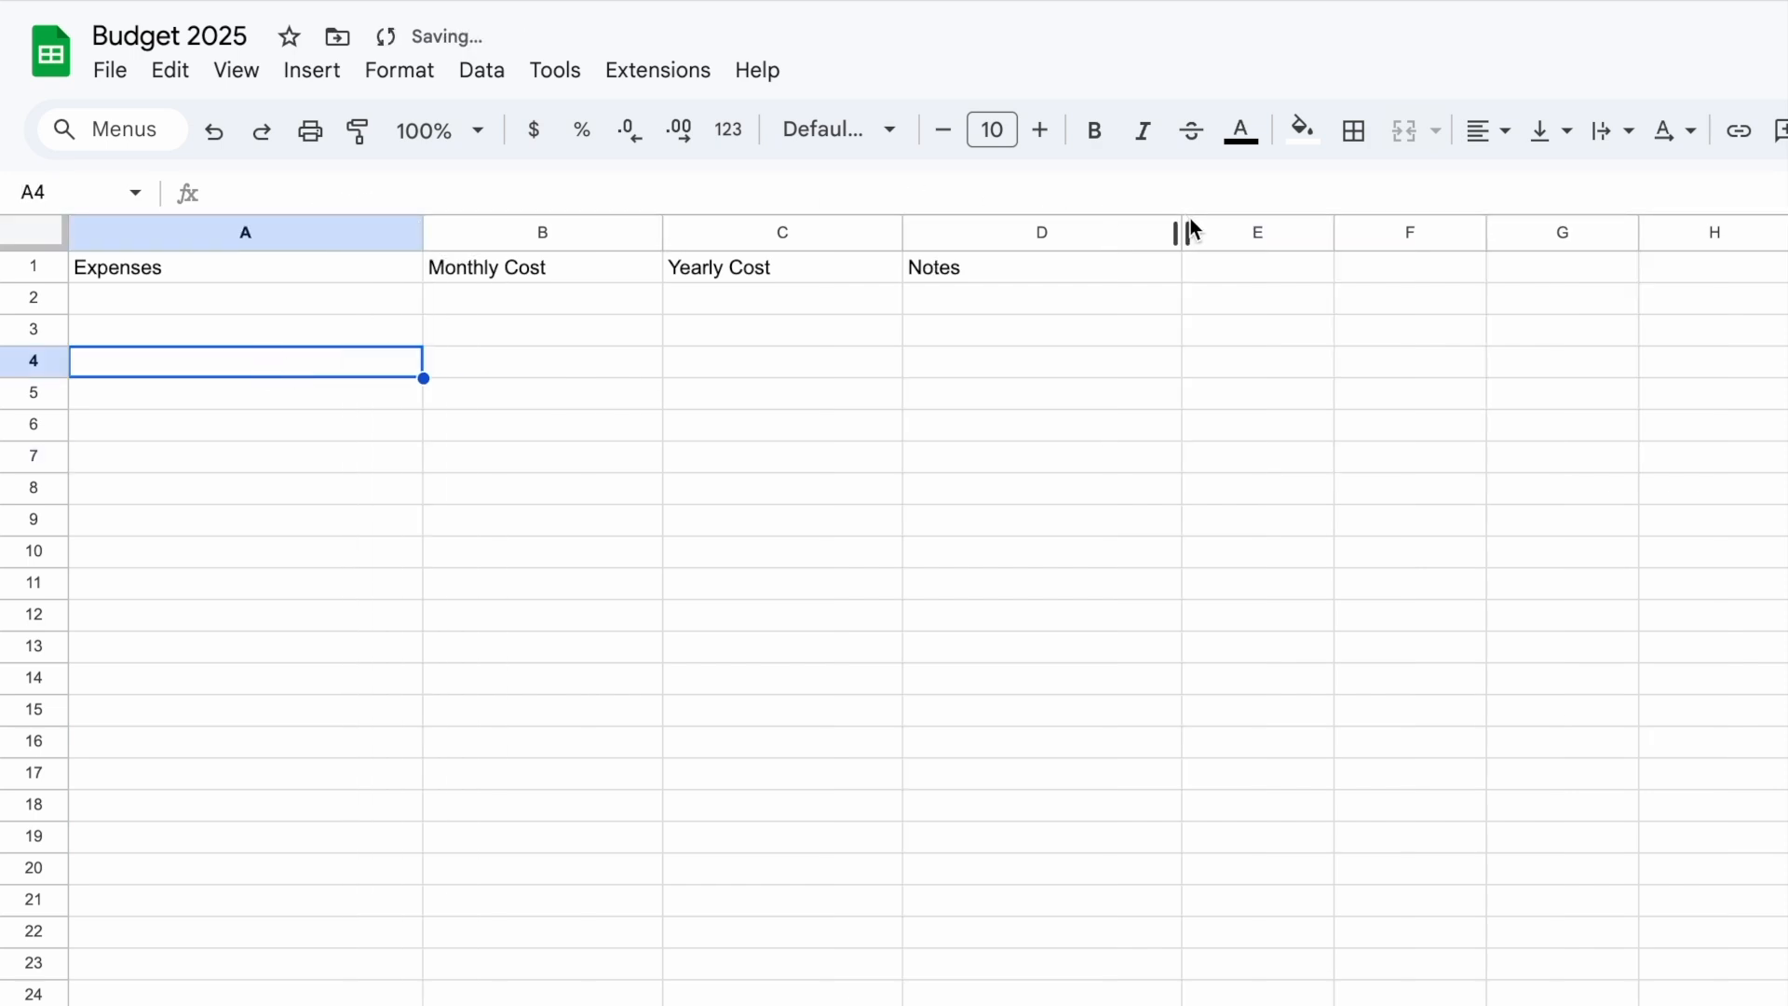
pyautogui.moveTo(1182, 231); pyautogui.dragTo(1265, 232)
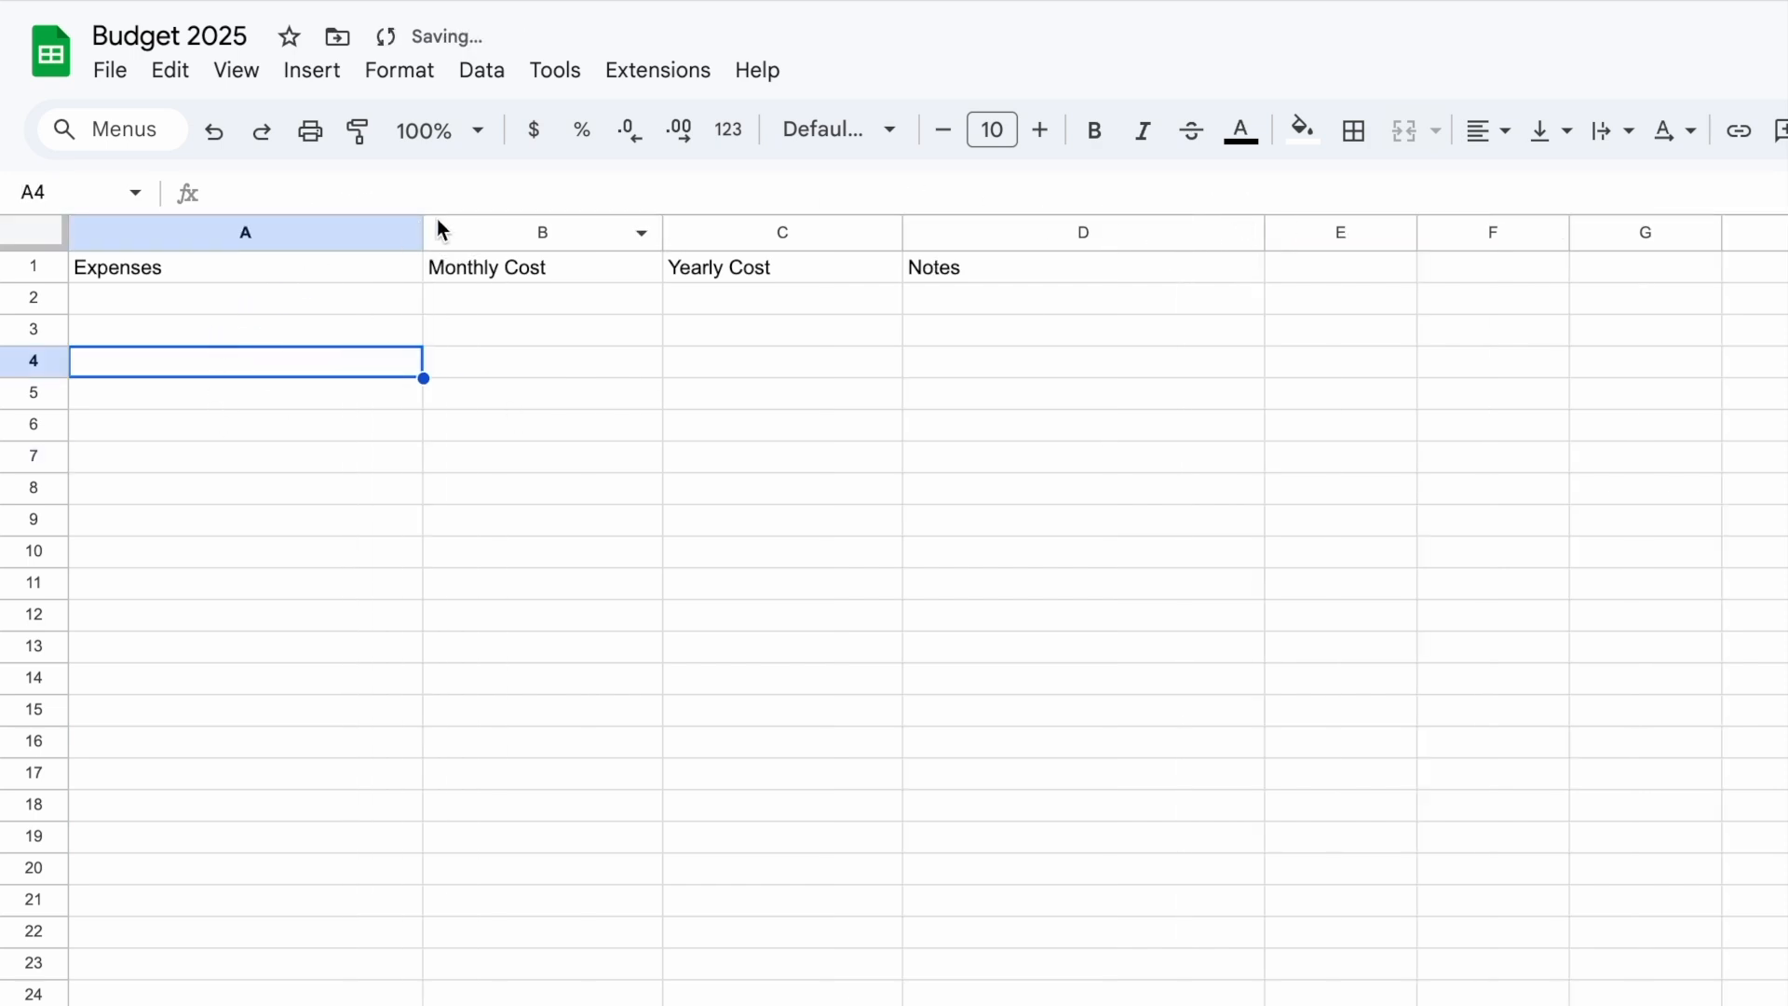
pyautogui.moveTo(421, 232); pyautogui.dragTo(432, 232)
pyautogui.click(846, 427)
pyautogui.click(328, 305)
pyautogui.click(237, 274)
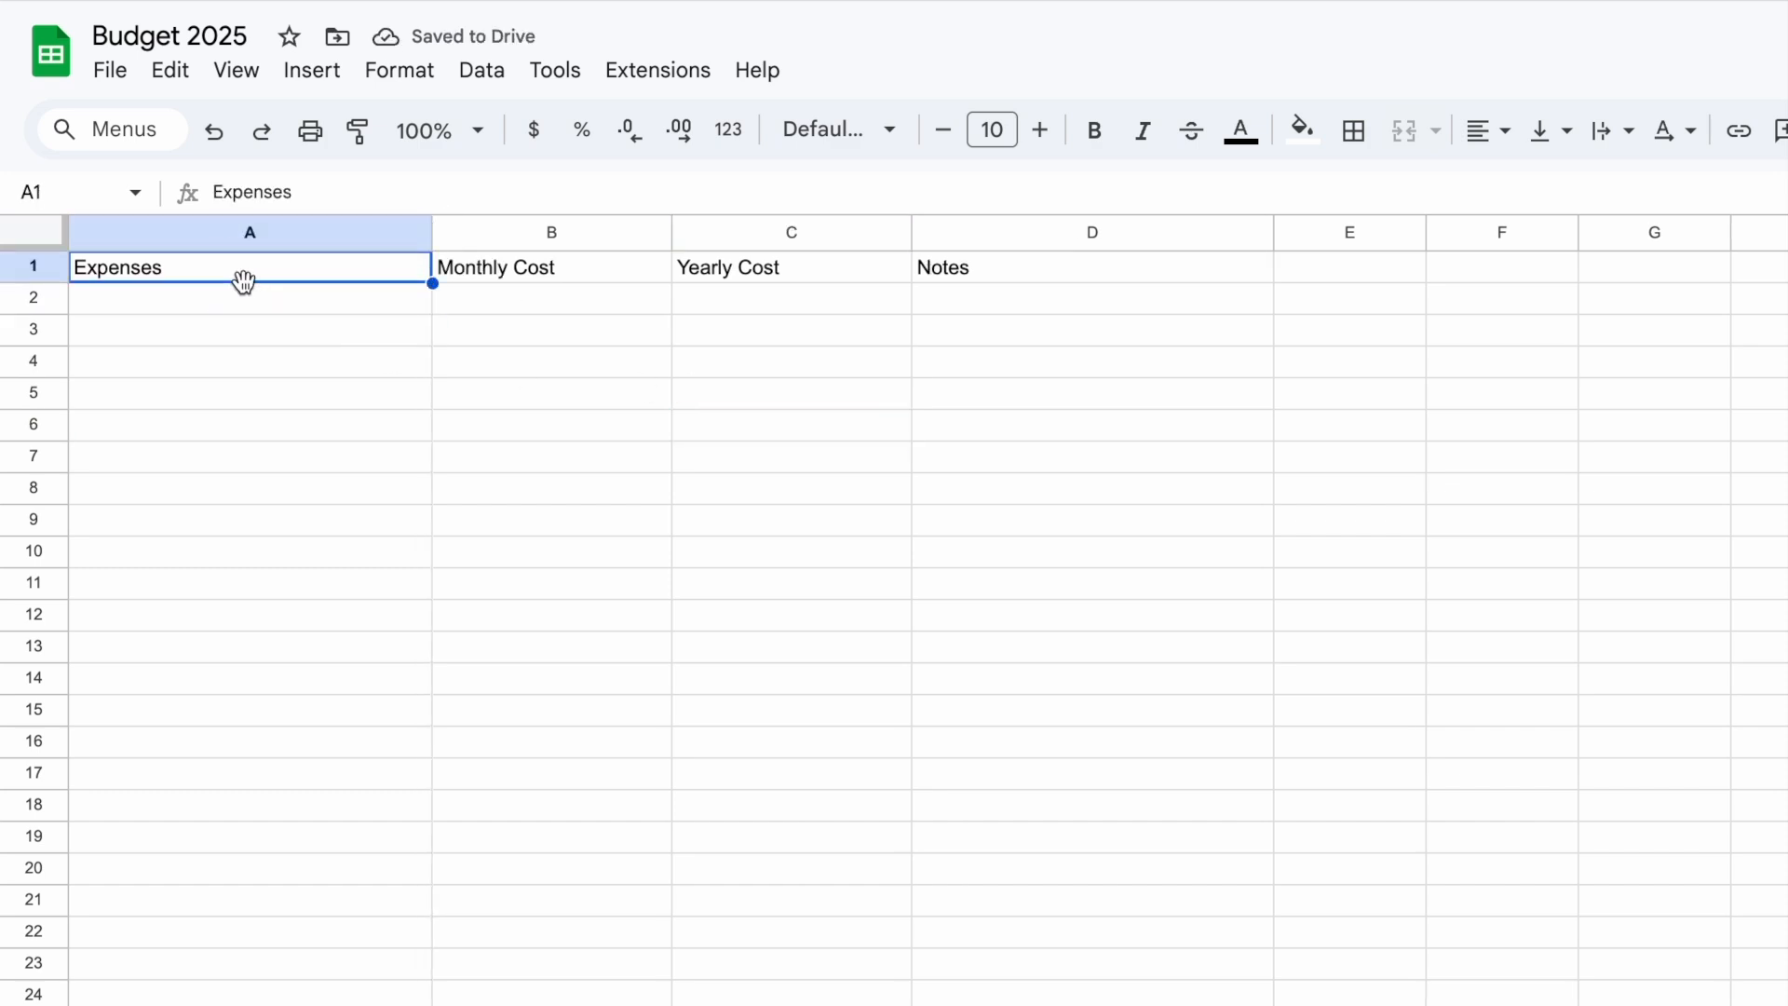
pyautogui.click(922, 326)
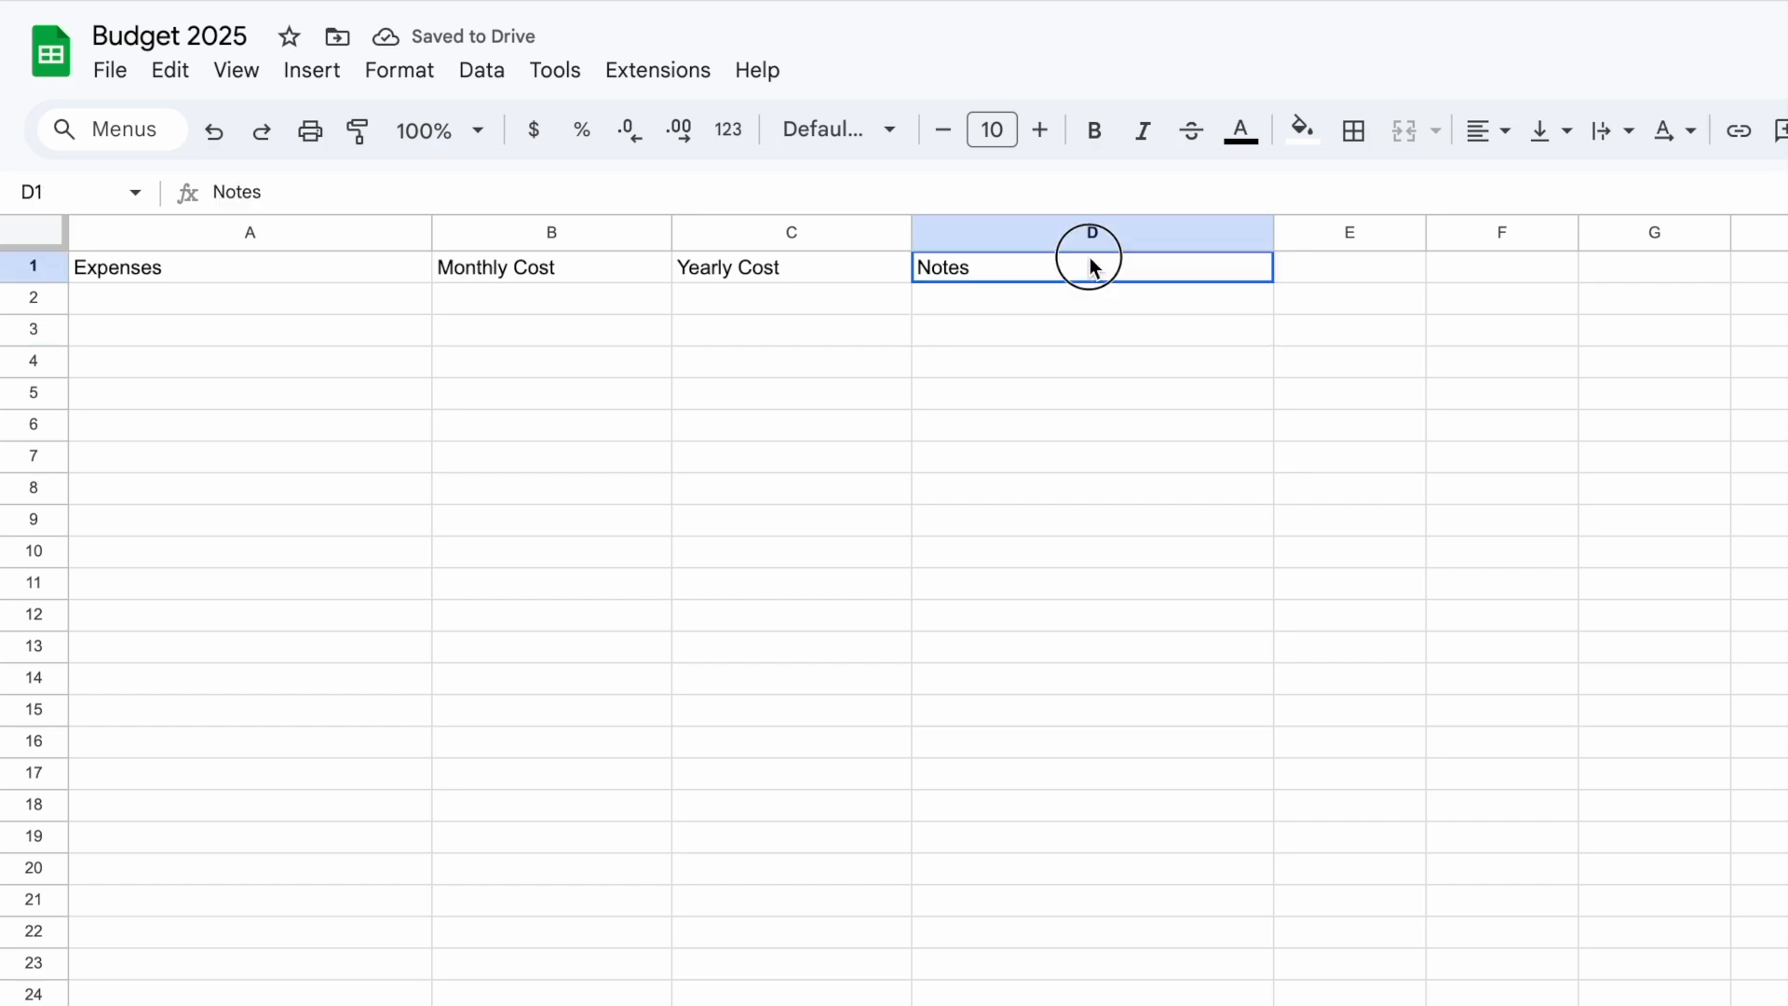
pyautogui.click(1093, 267)
pyautogui.rightClick(825, 298)
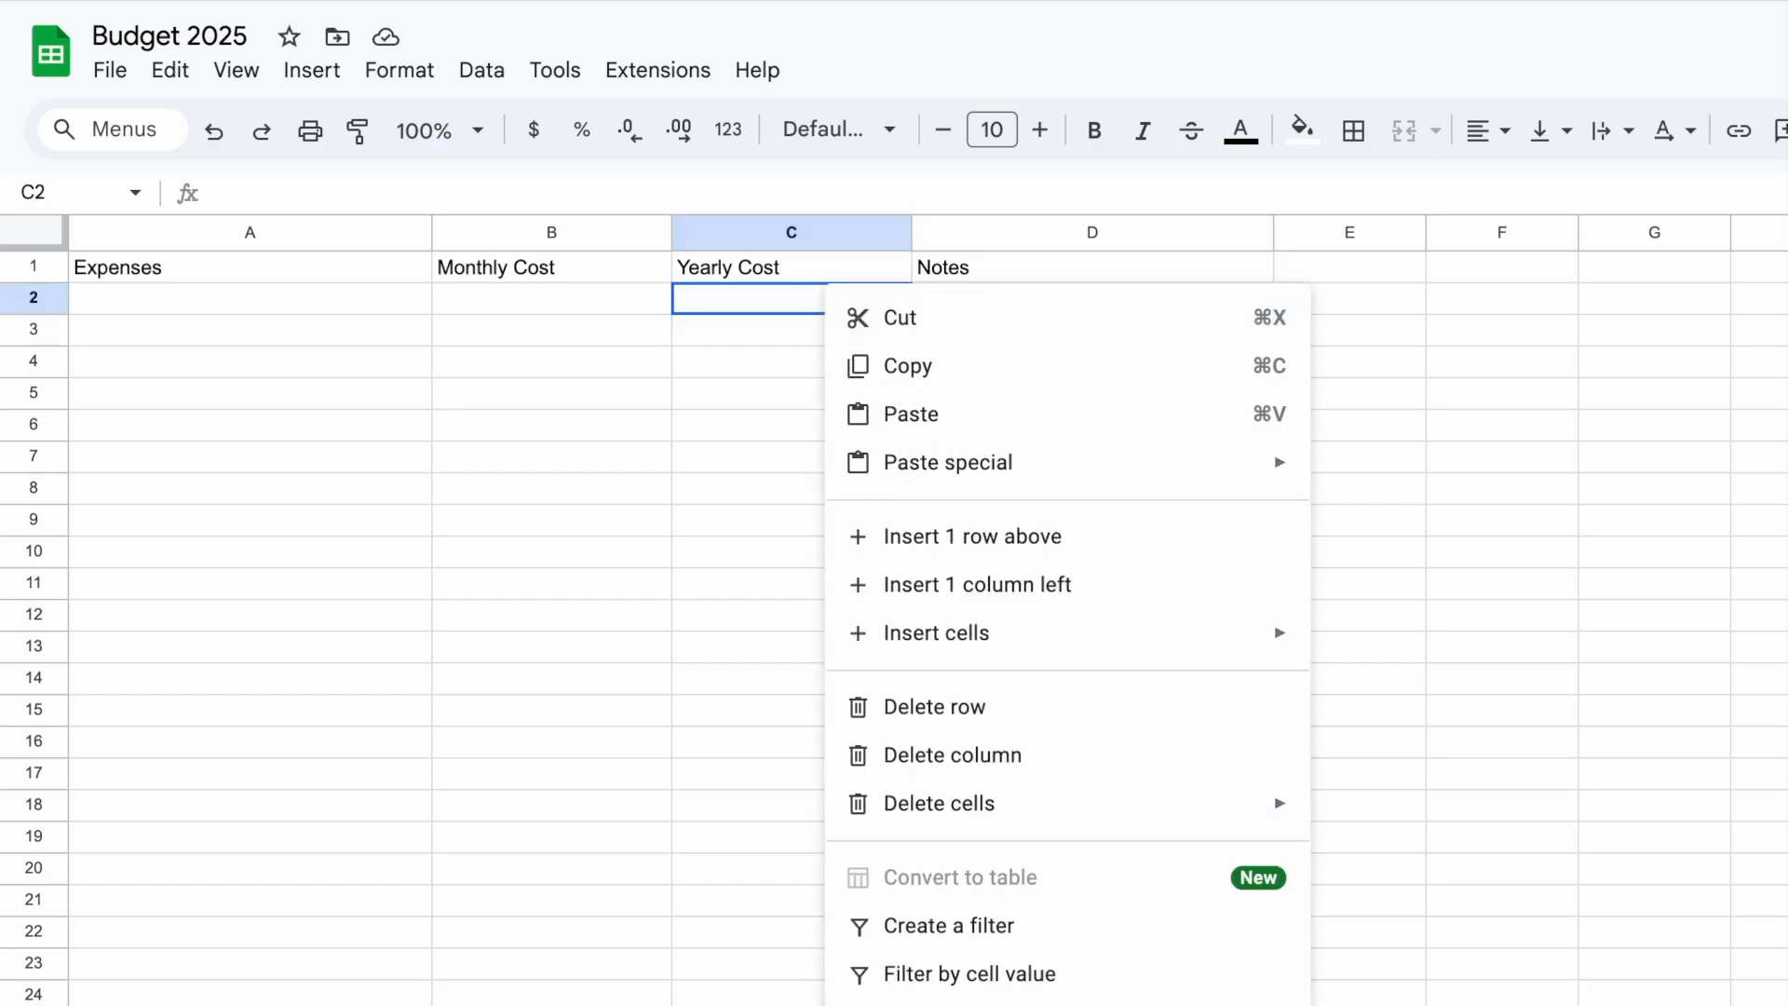
pyautogui.click(711, 850)
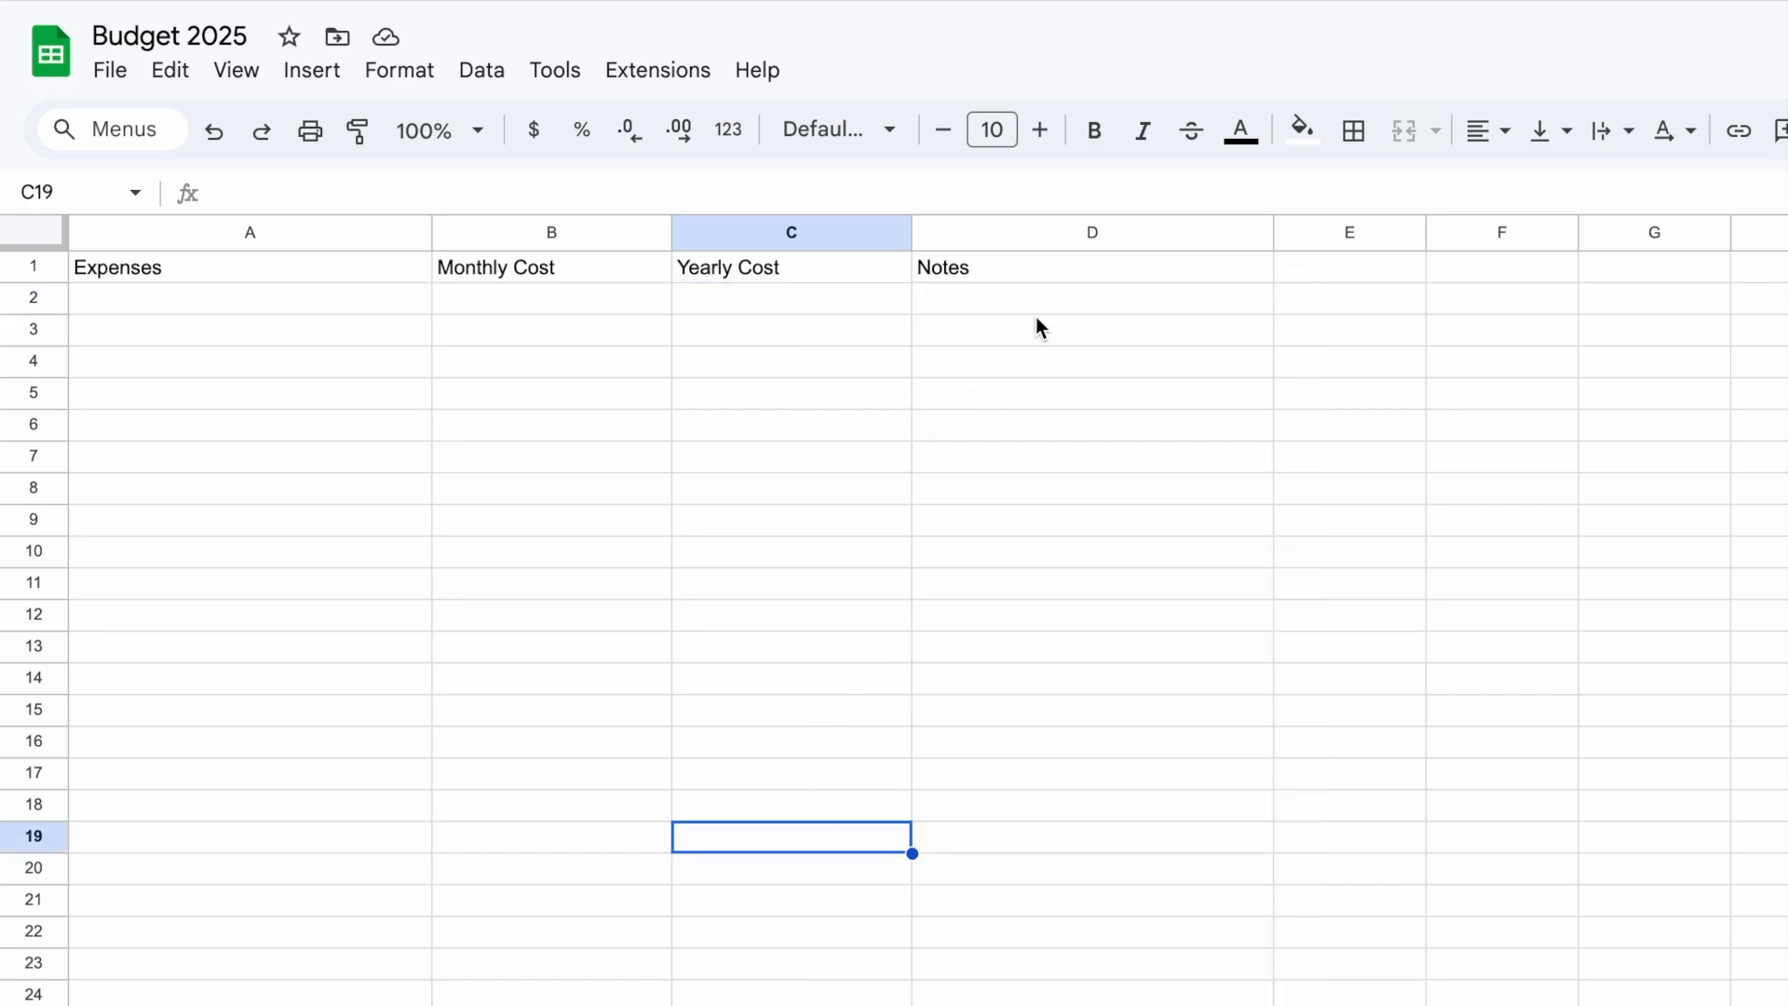
pyautogui.click(1074, 277)
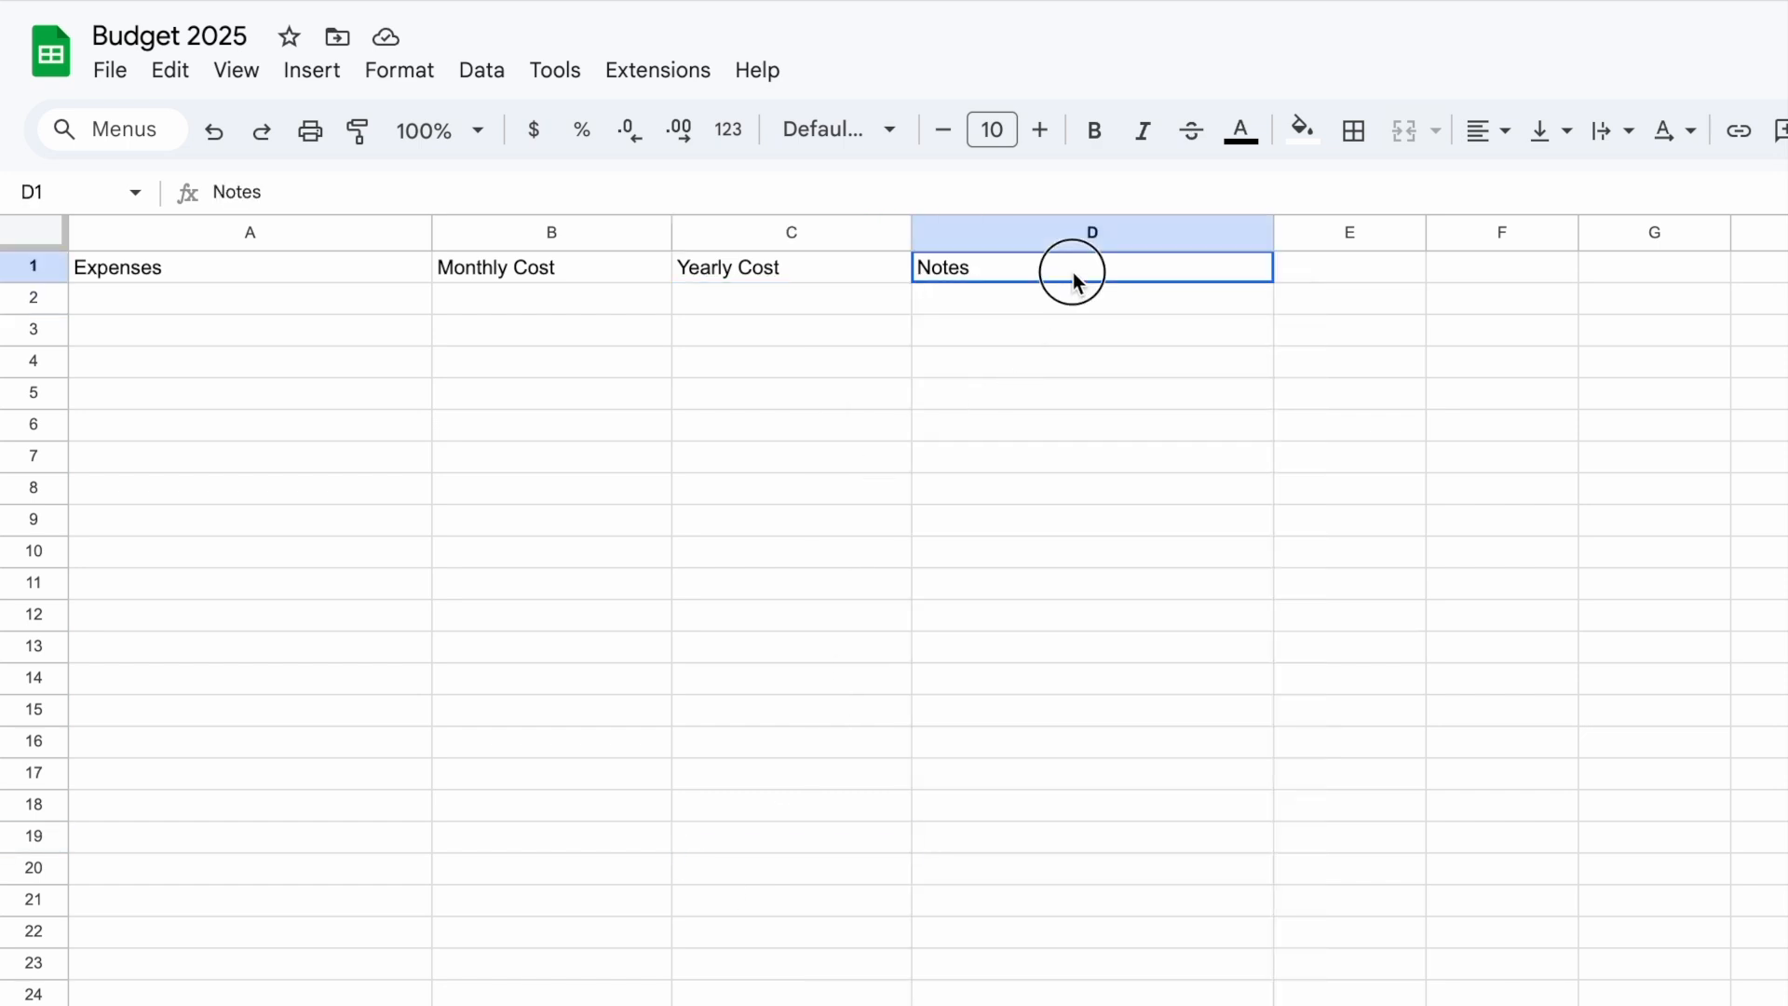
pyautogui.click(1295, 242)
pyautogui.click(1165, 268)
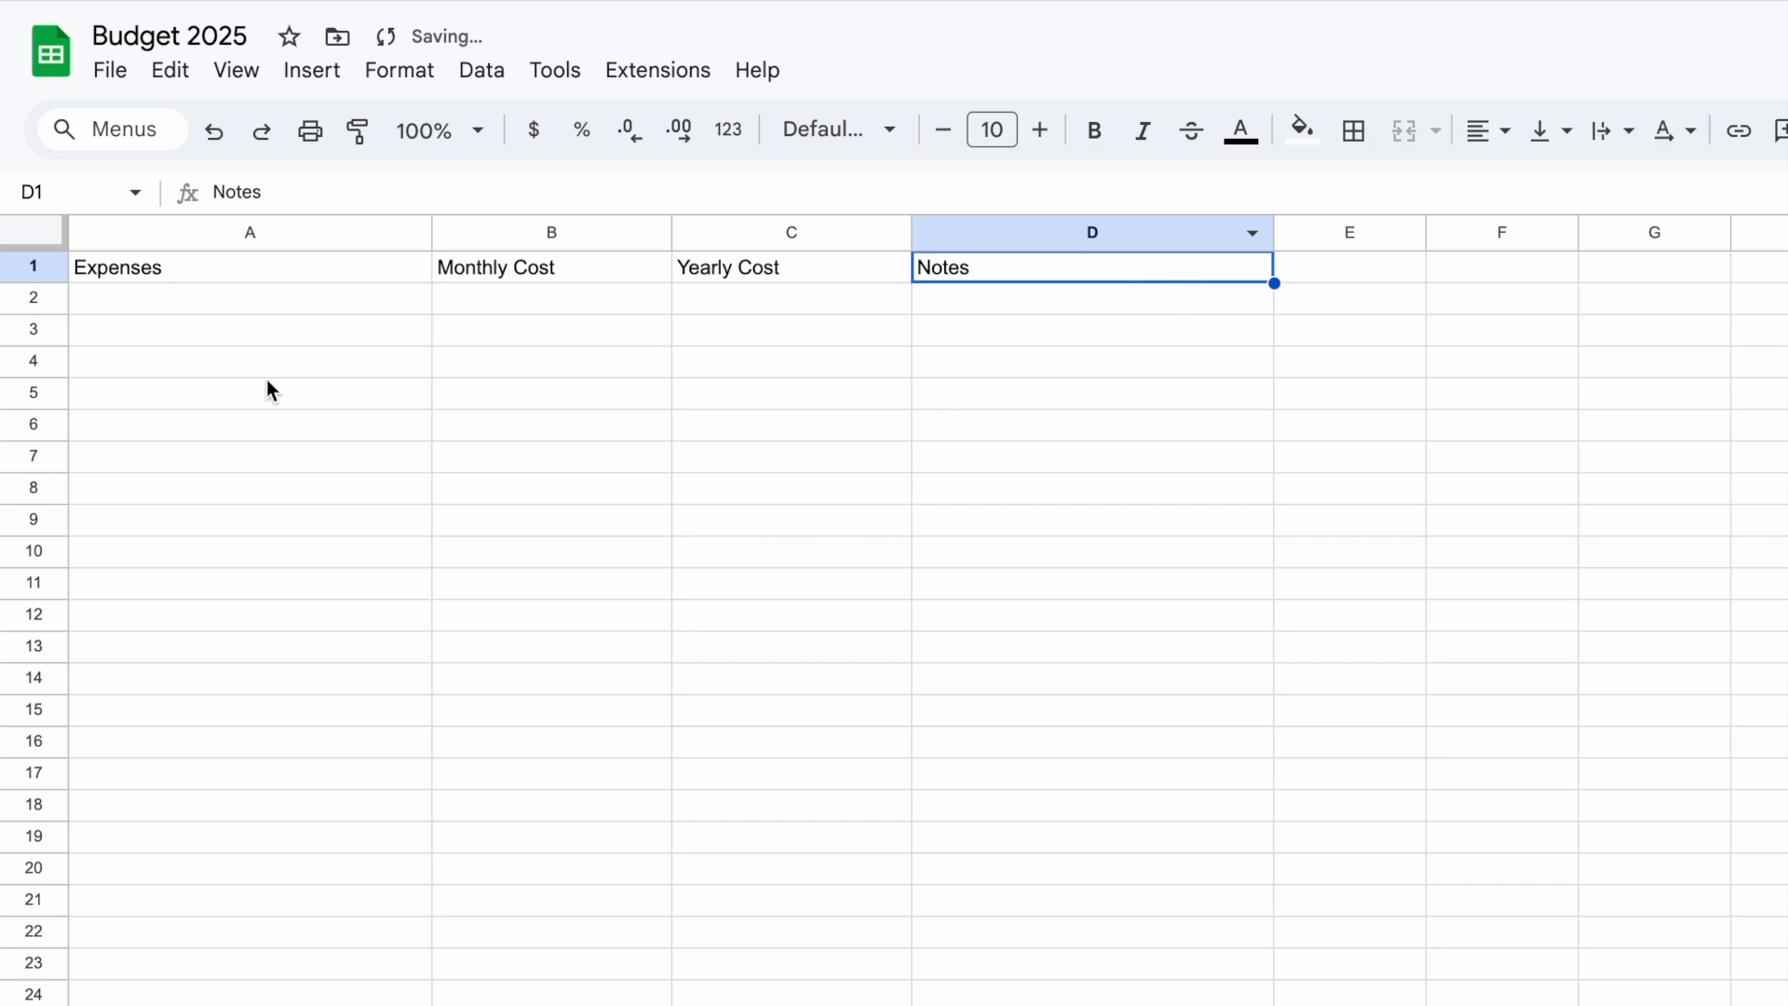
pyautogui.moveTo(293, 268); pyautogui.dragTo(1127, 1004)
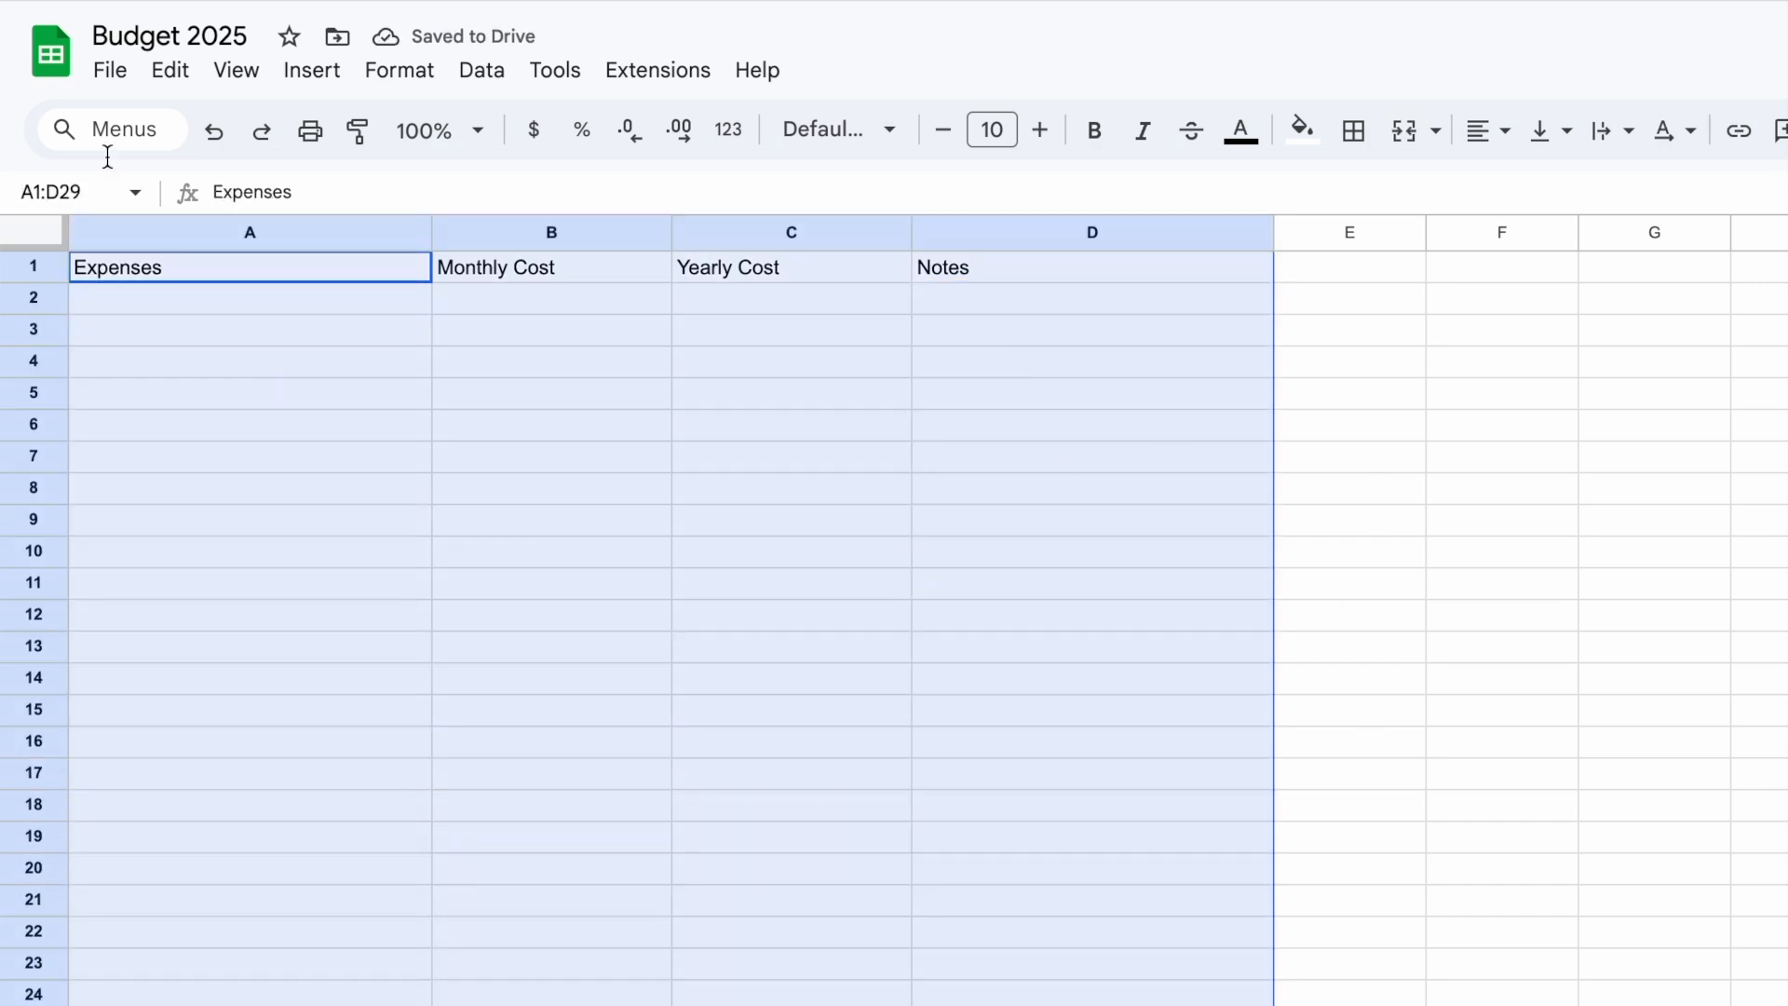
pyautogui.click(1138, 550)
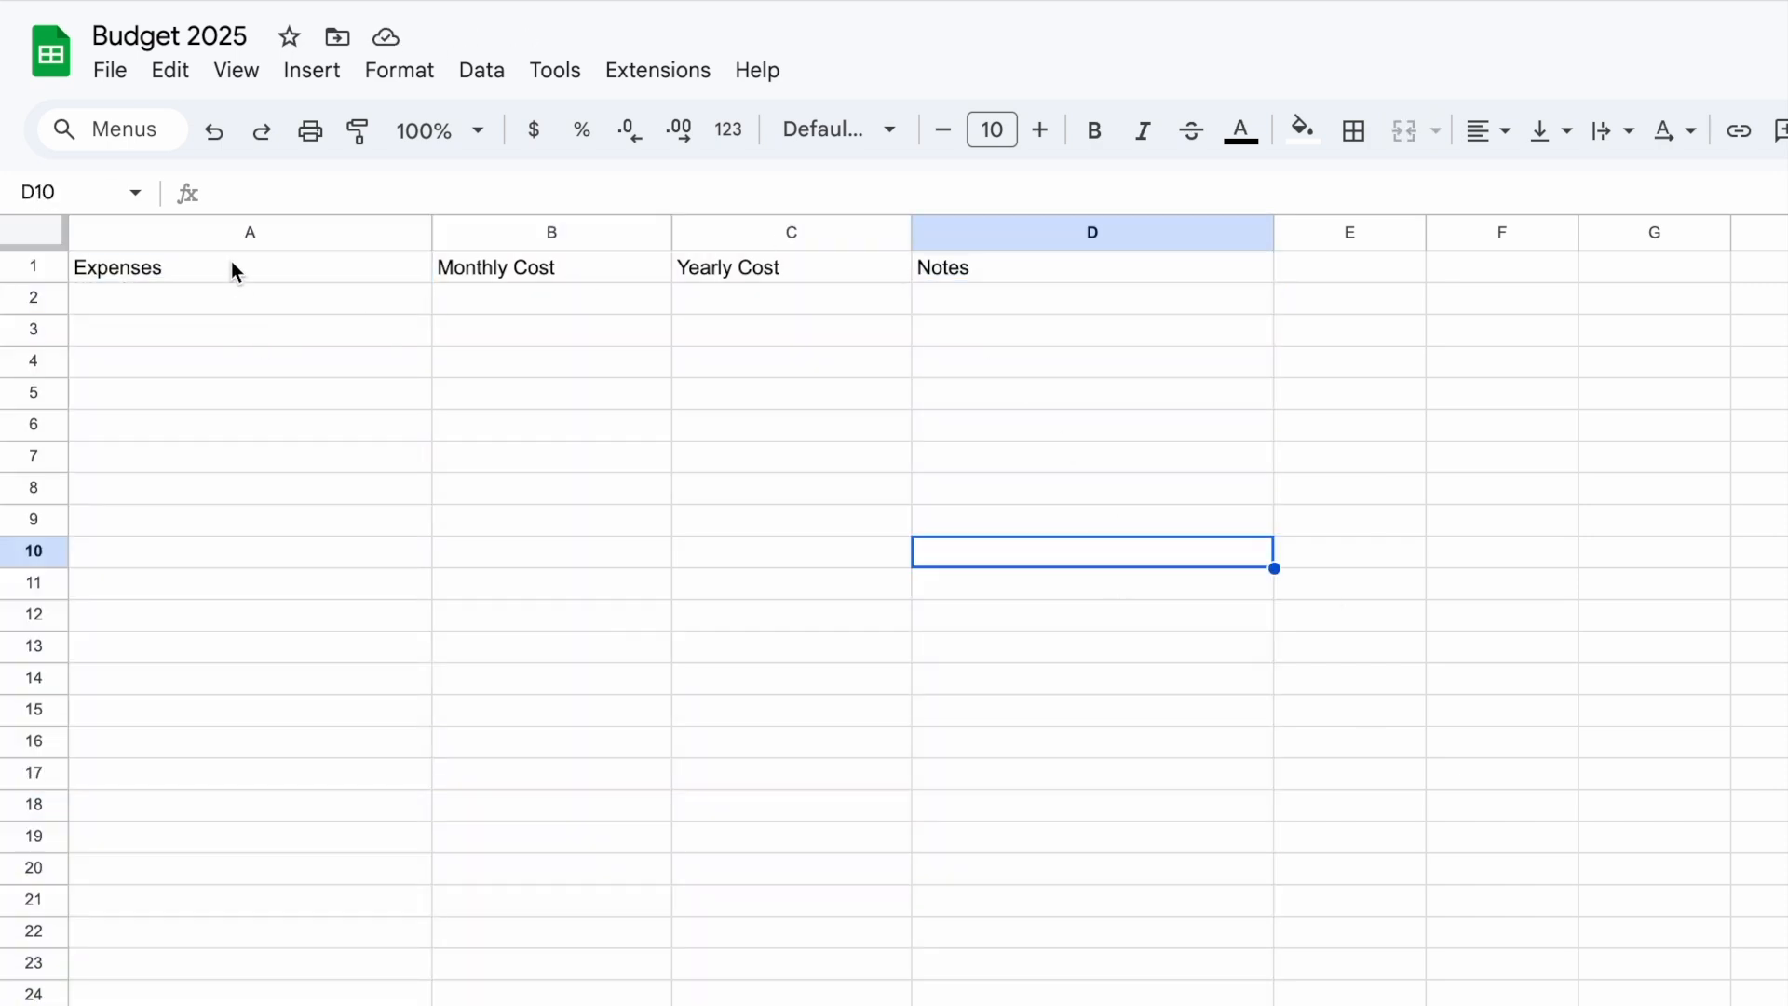
pyautogui.click(354, 280)
pyautogui.click(453, 649)
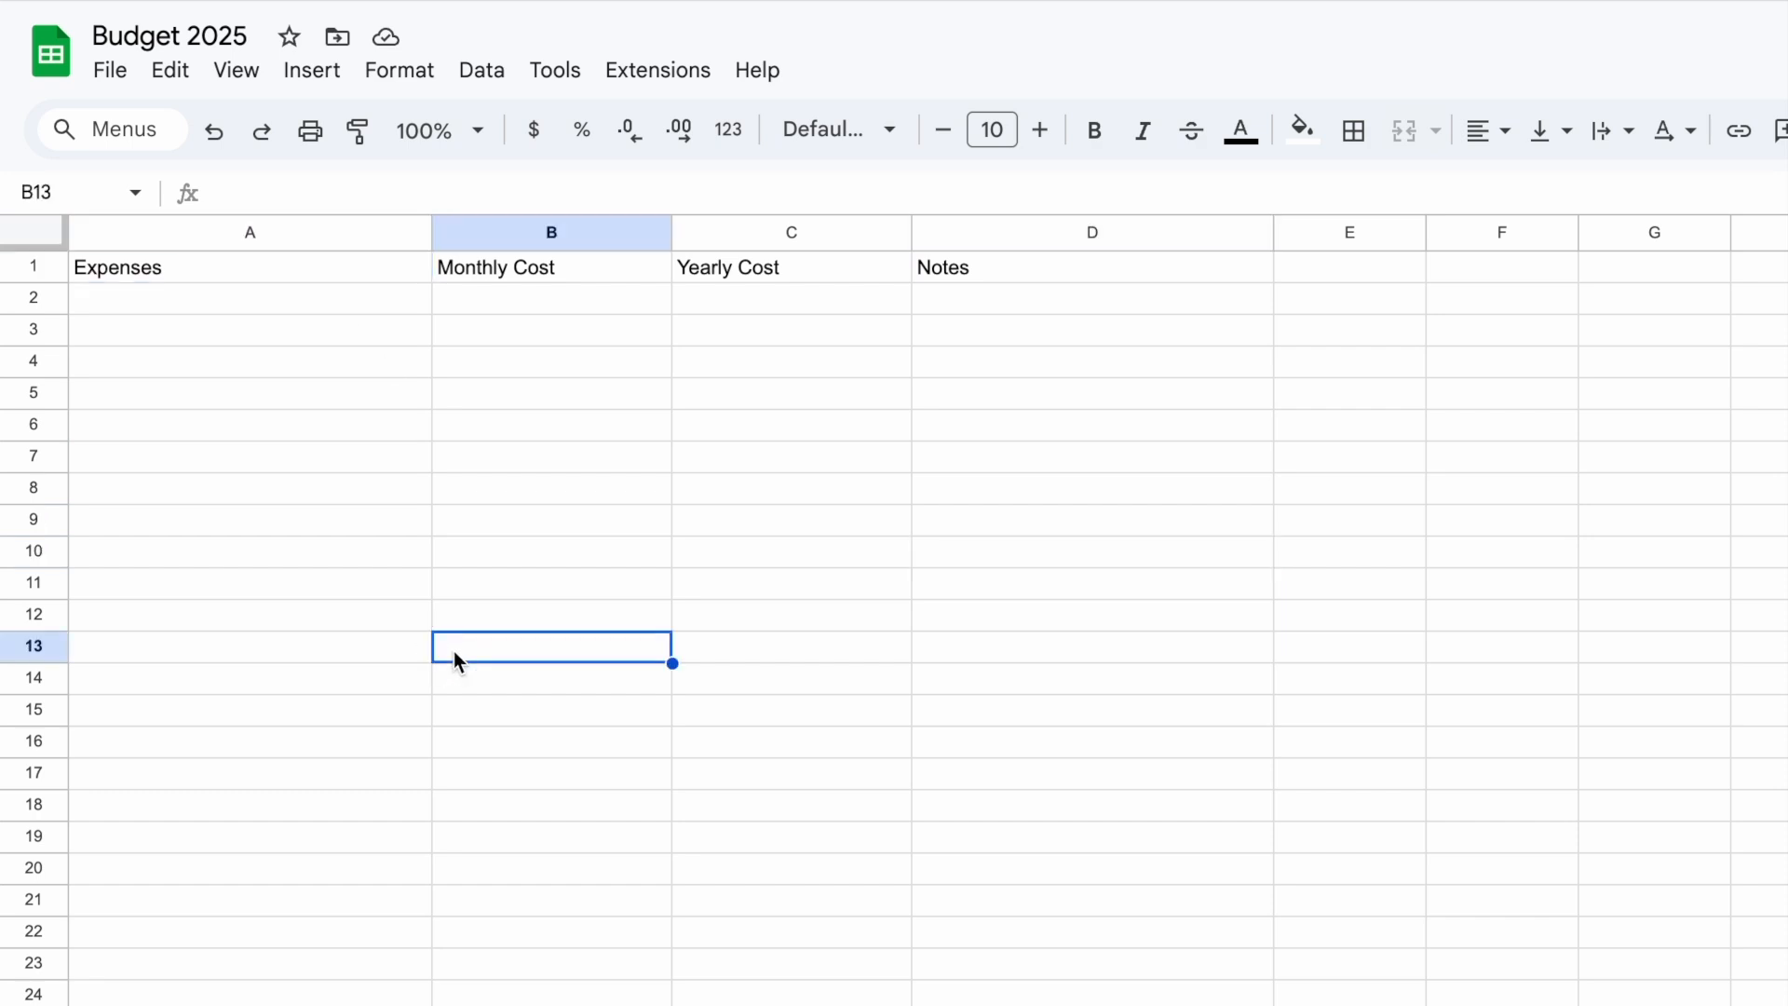
# Center the headers in A1:D1 horizontally and make them bold
pyautogui.moveTo(248, 271); pyautogui.dragTo(1039, 271)
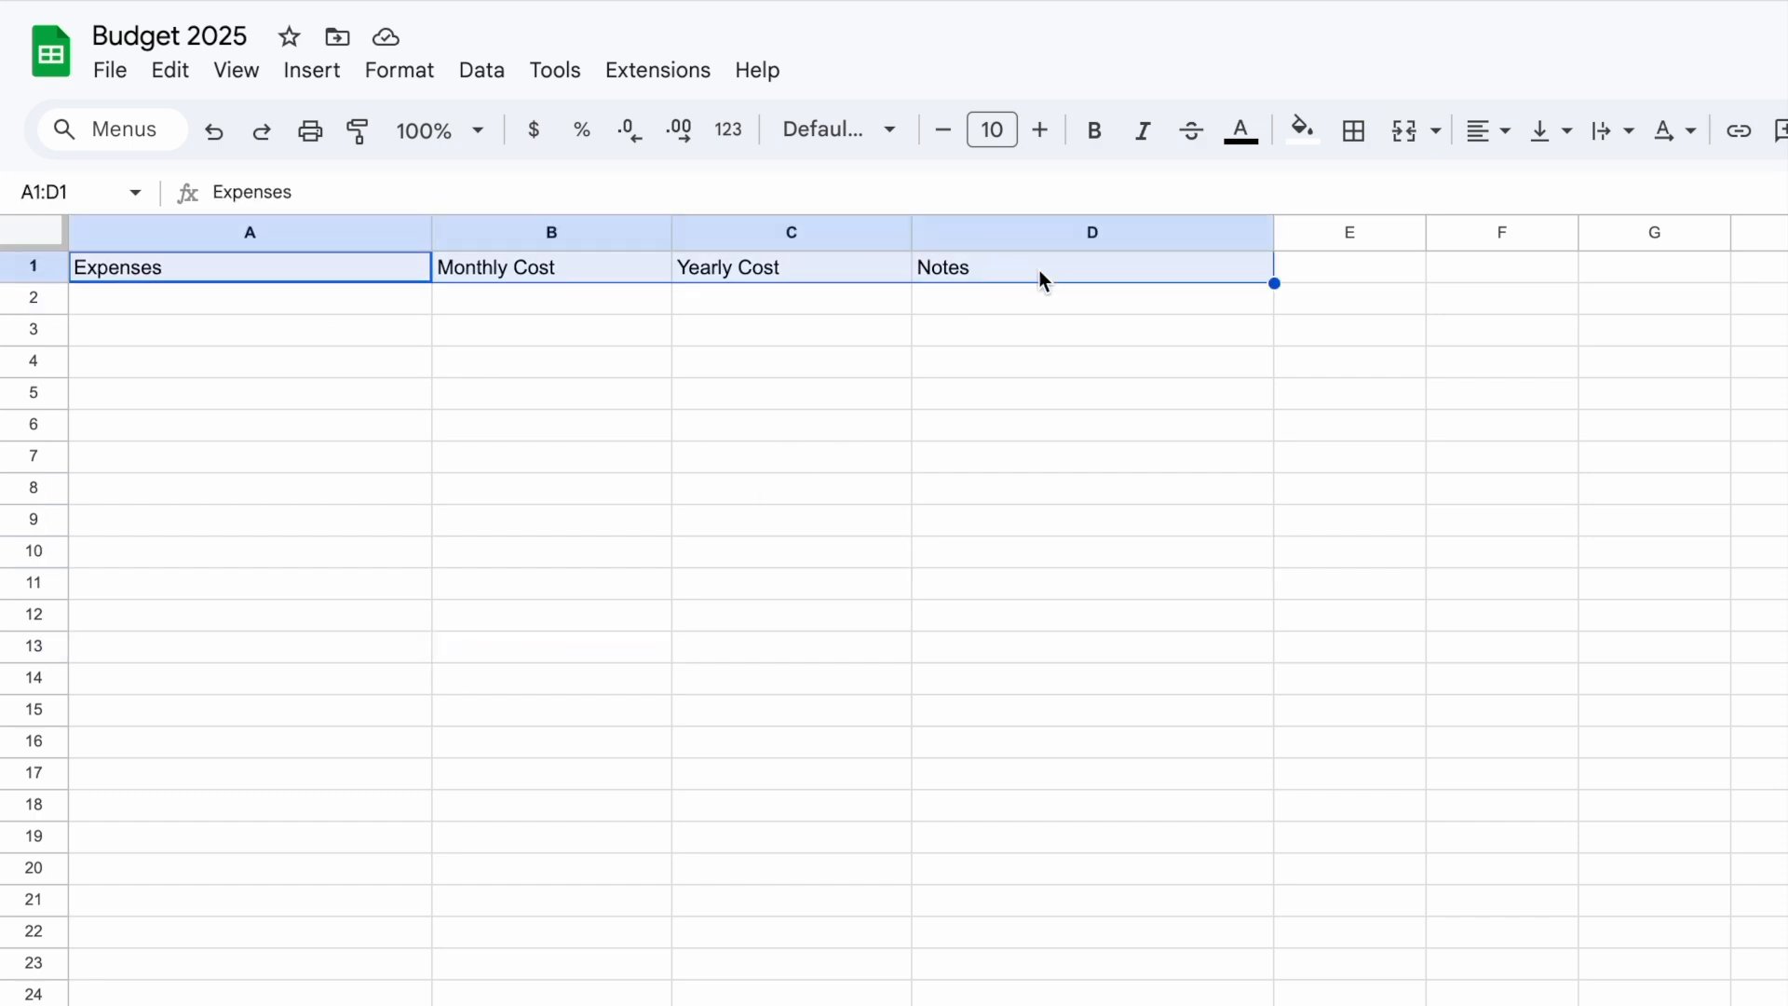
pyautogui.click(1494, 128)
pyautogui.click(1535, 189)
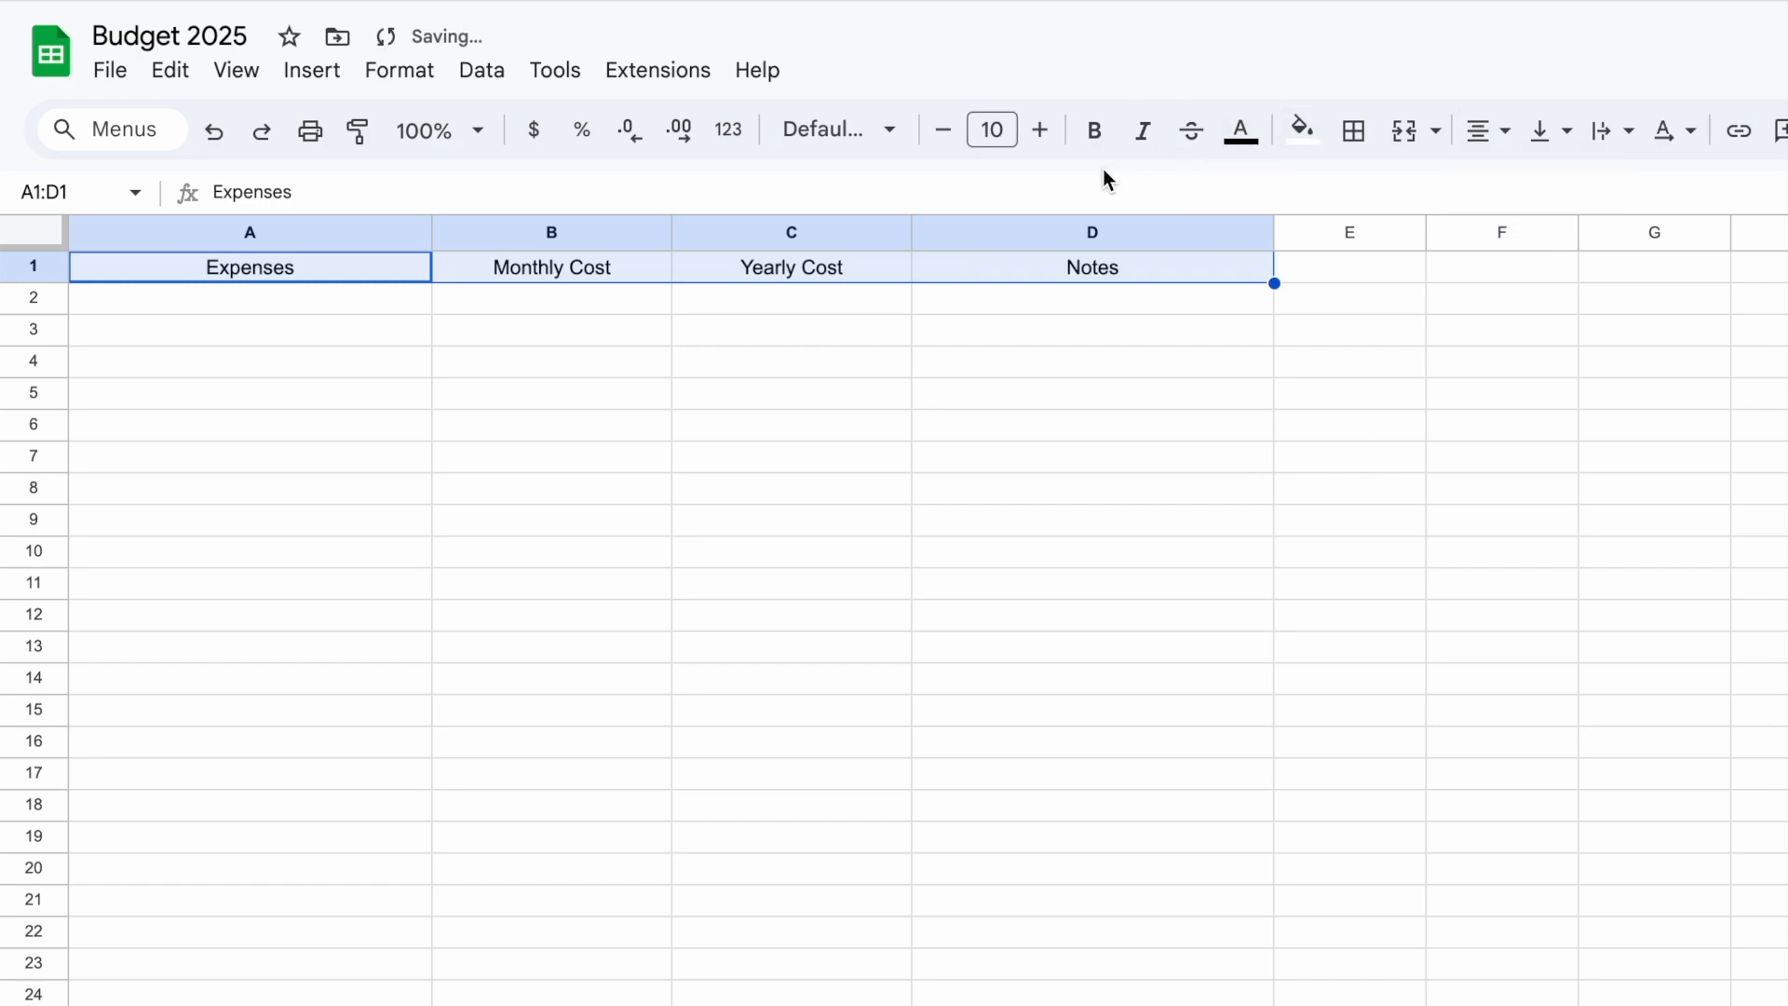
pyautogui.click(1095, 131)
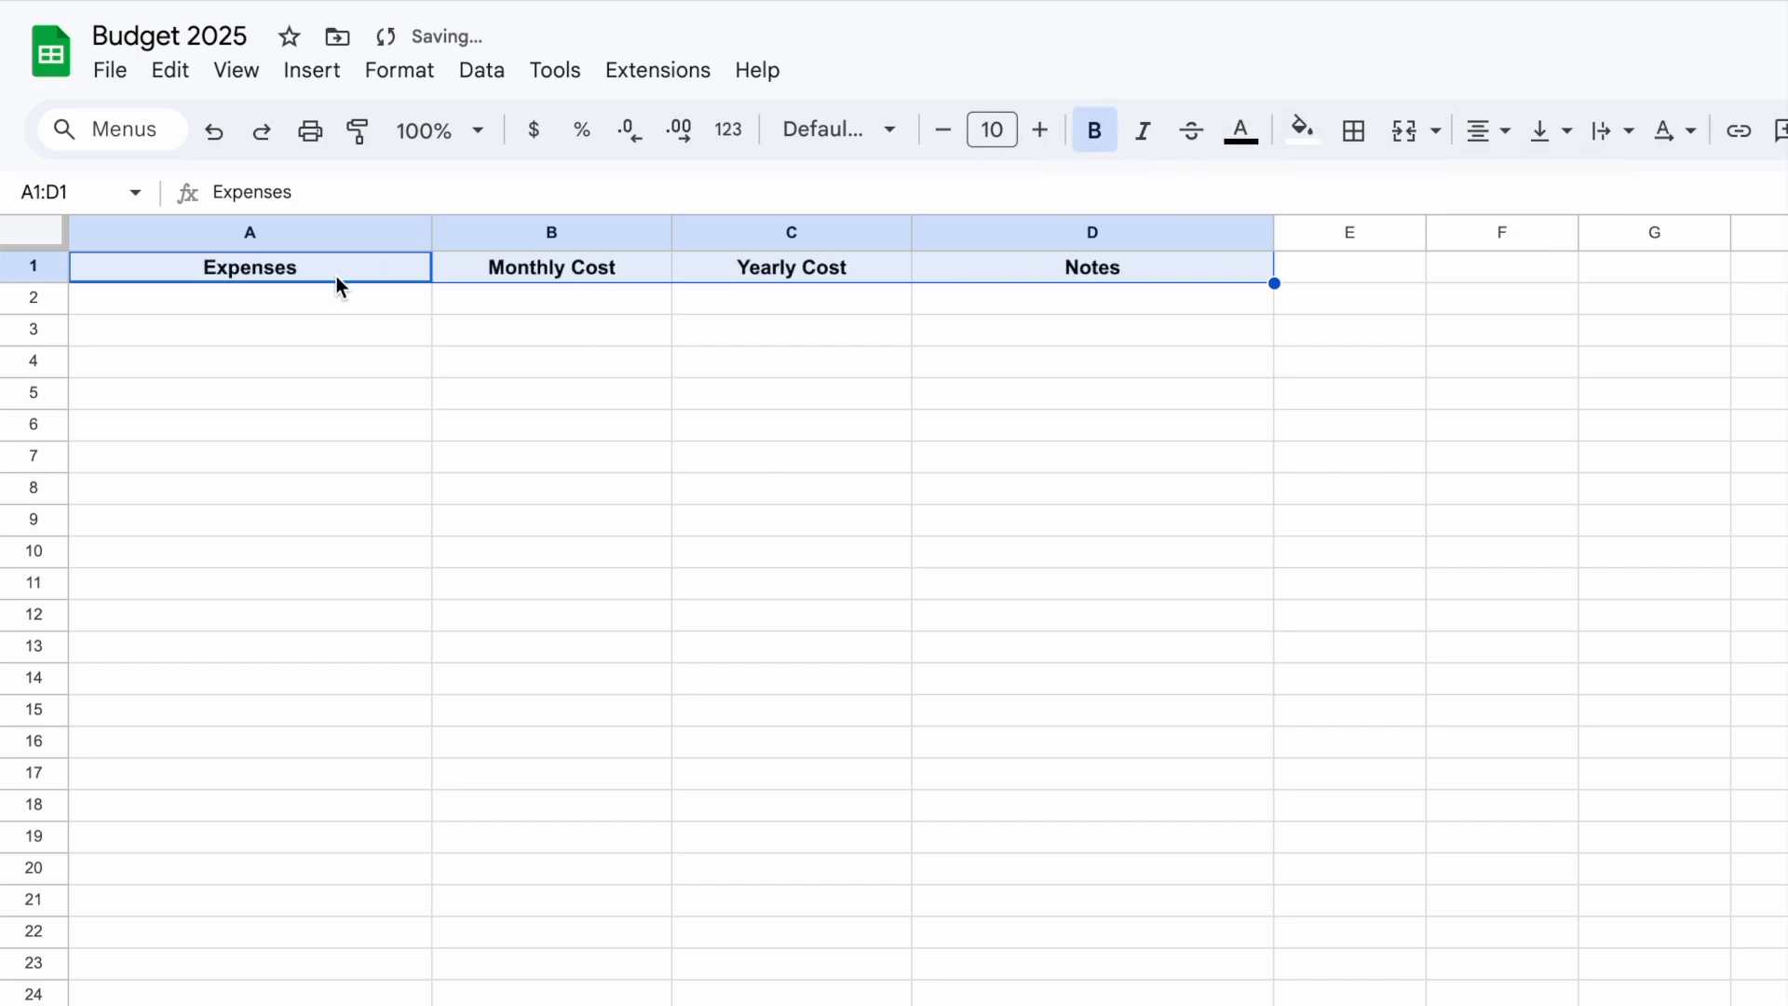
pyautogui.click(1090, 466)
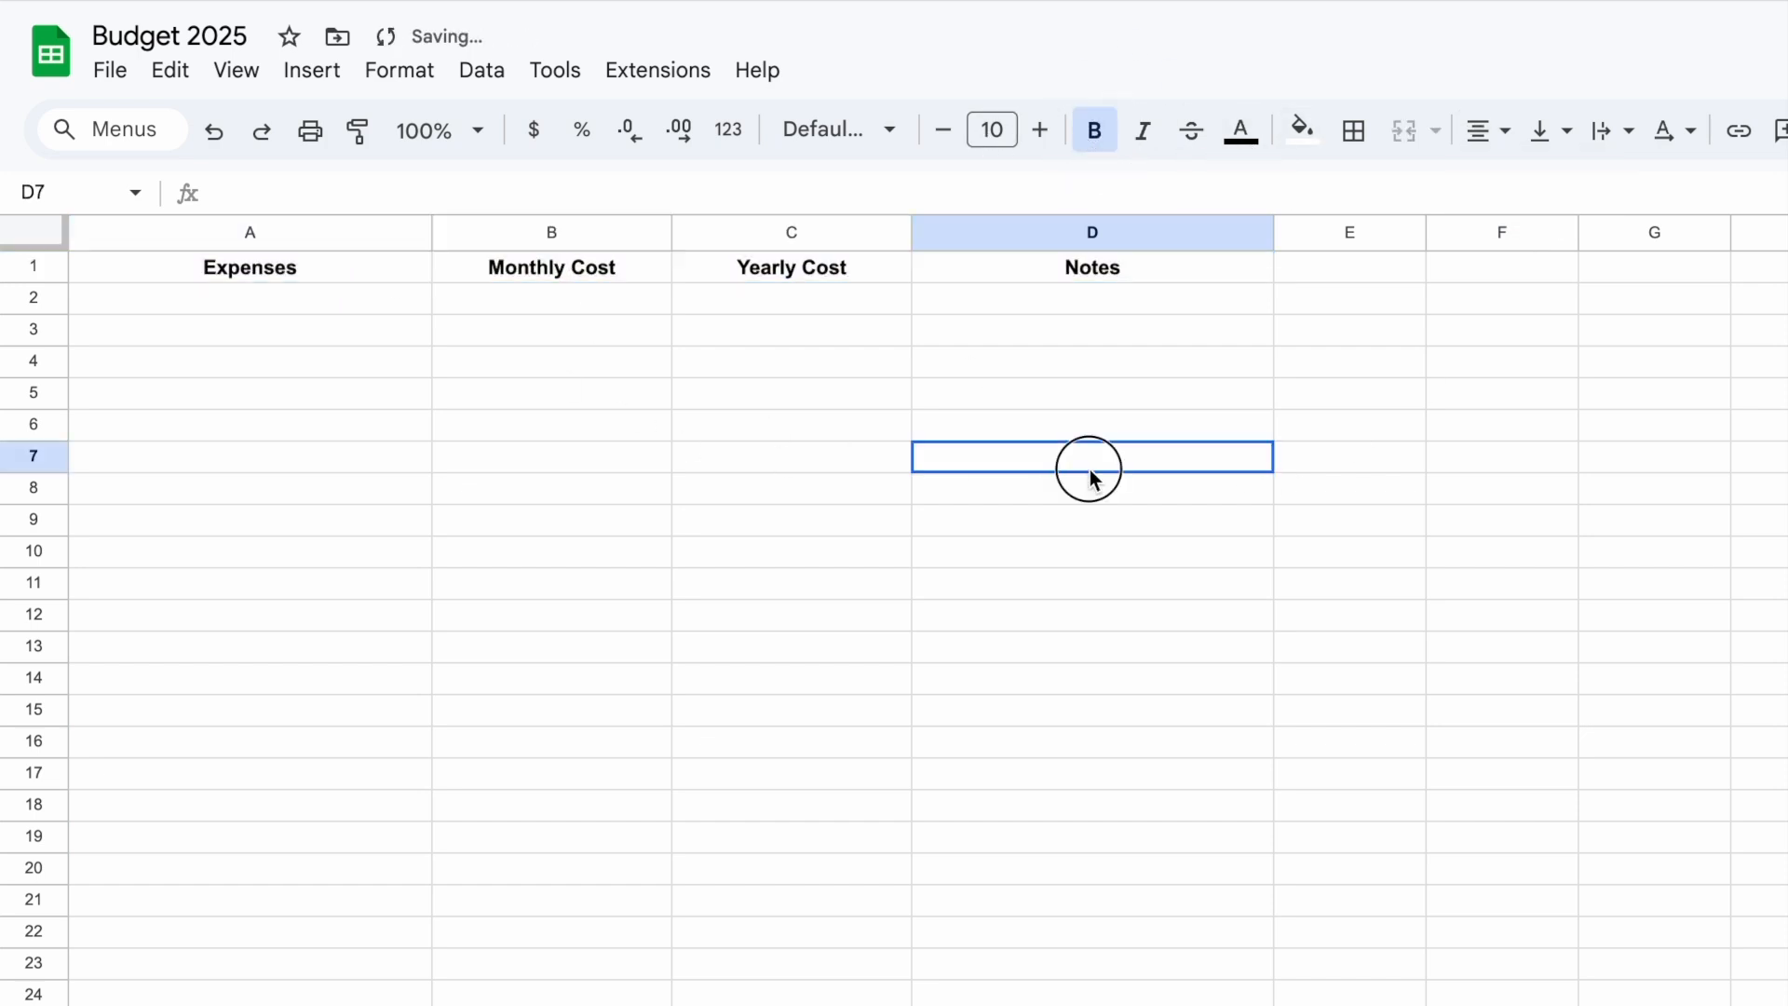
pyautogui.click(1556, 517)
# Fill the header cells A1:D1 with the palest cyan shade
pyautogui.moveTo(257, 278); pyautogui.dragTo(957, 278)
pyautogui.click(1302, 131)
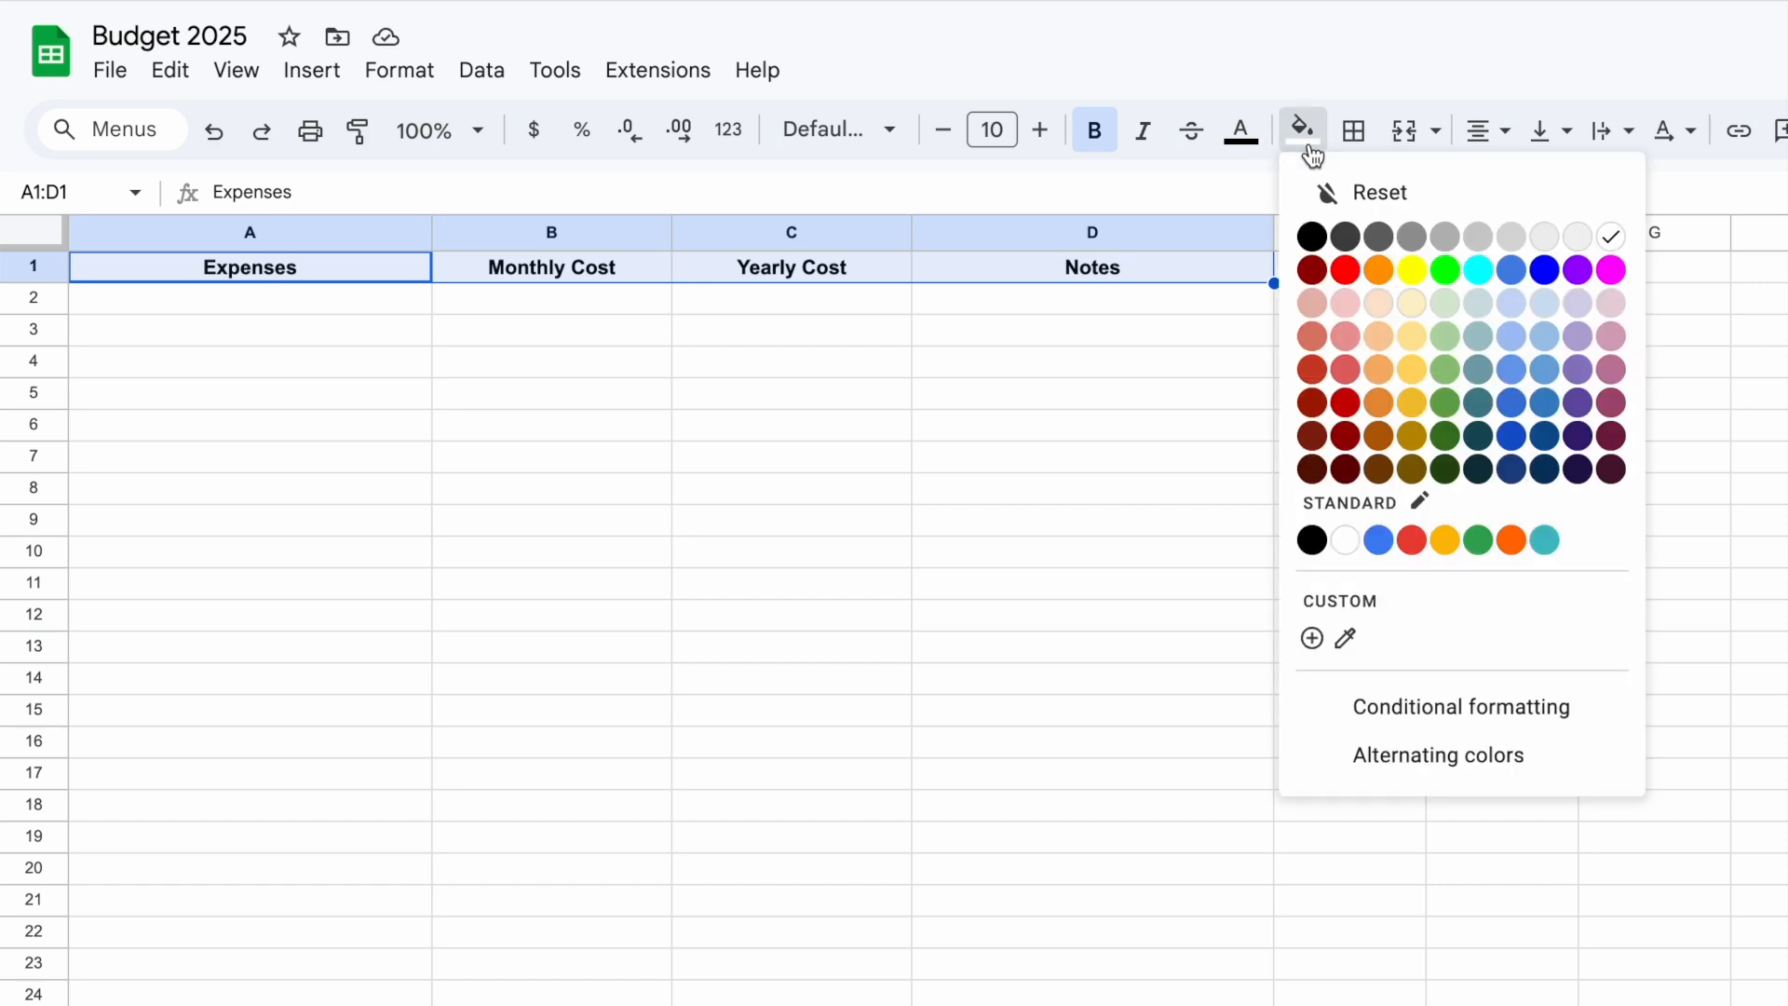
pyautogui.click(1465, 320)
pyautogui.click(1412, 467)
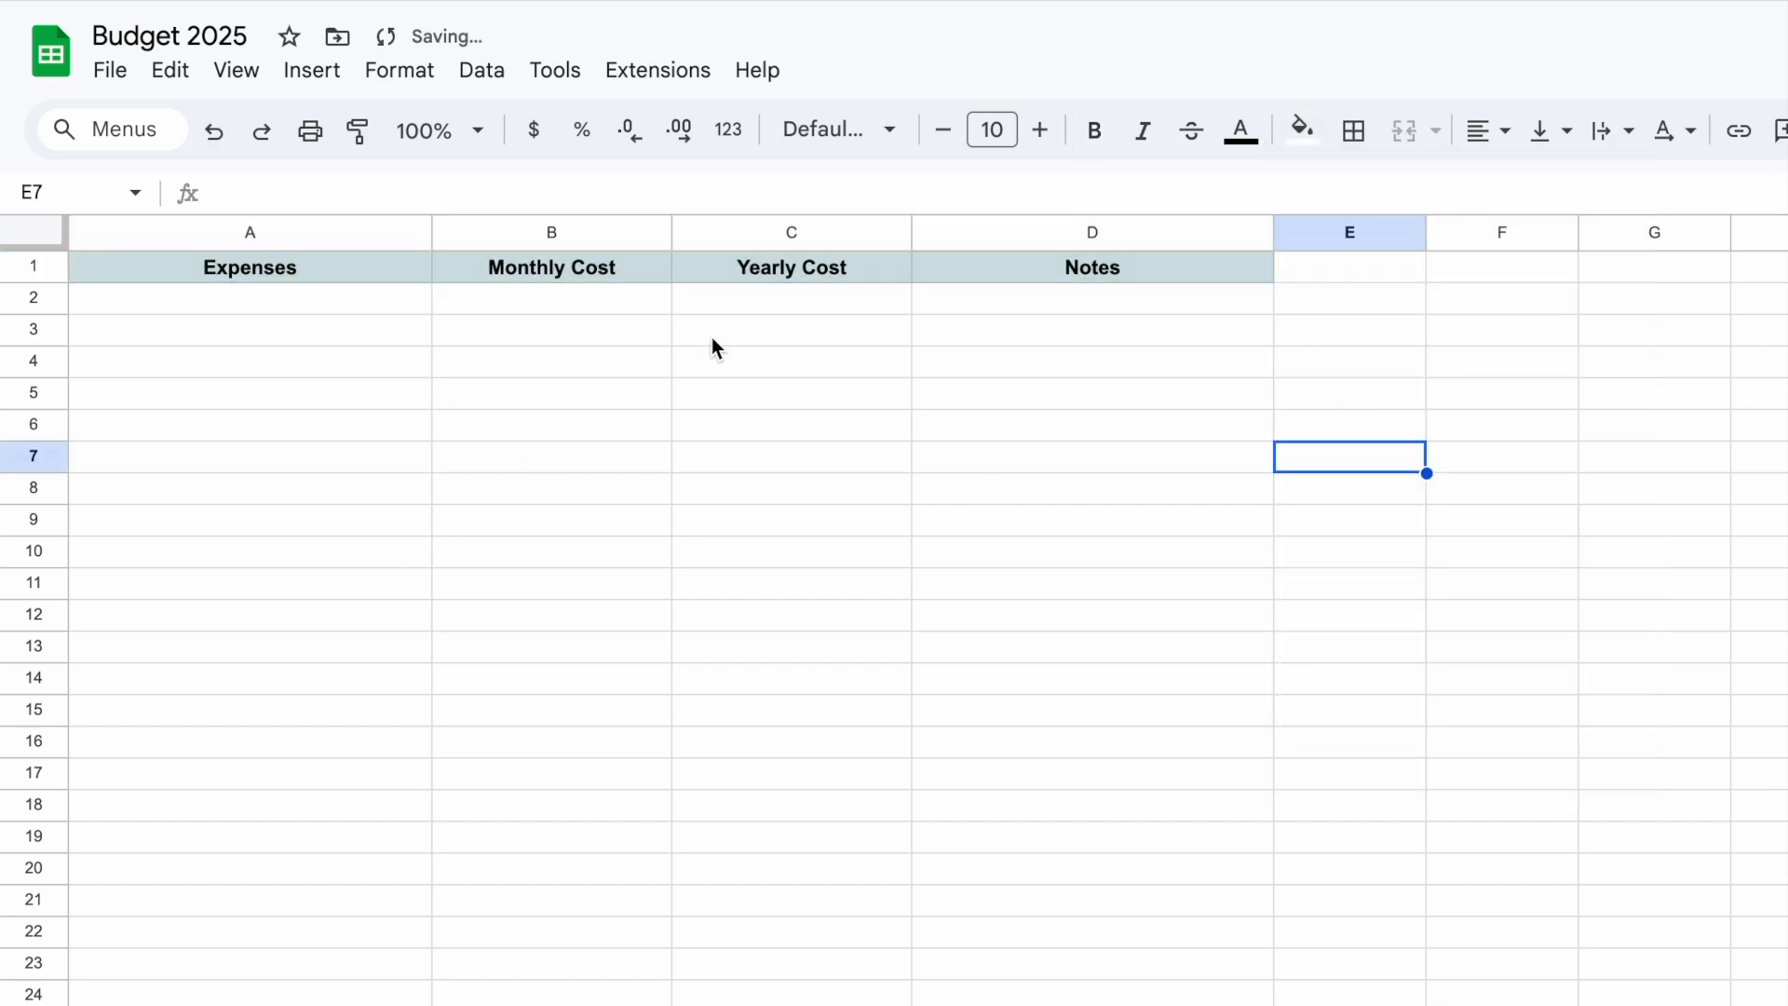
# Set the fill color of the header cells A1:D1 to the palest green shade
pyautogui.moveTo(384, 277); pyautogui.dragTo(1094, 264)
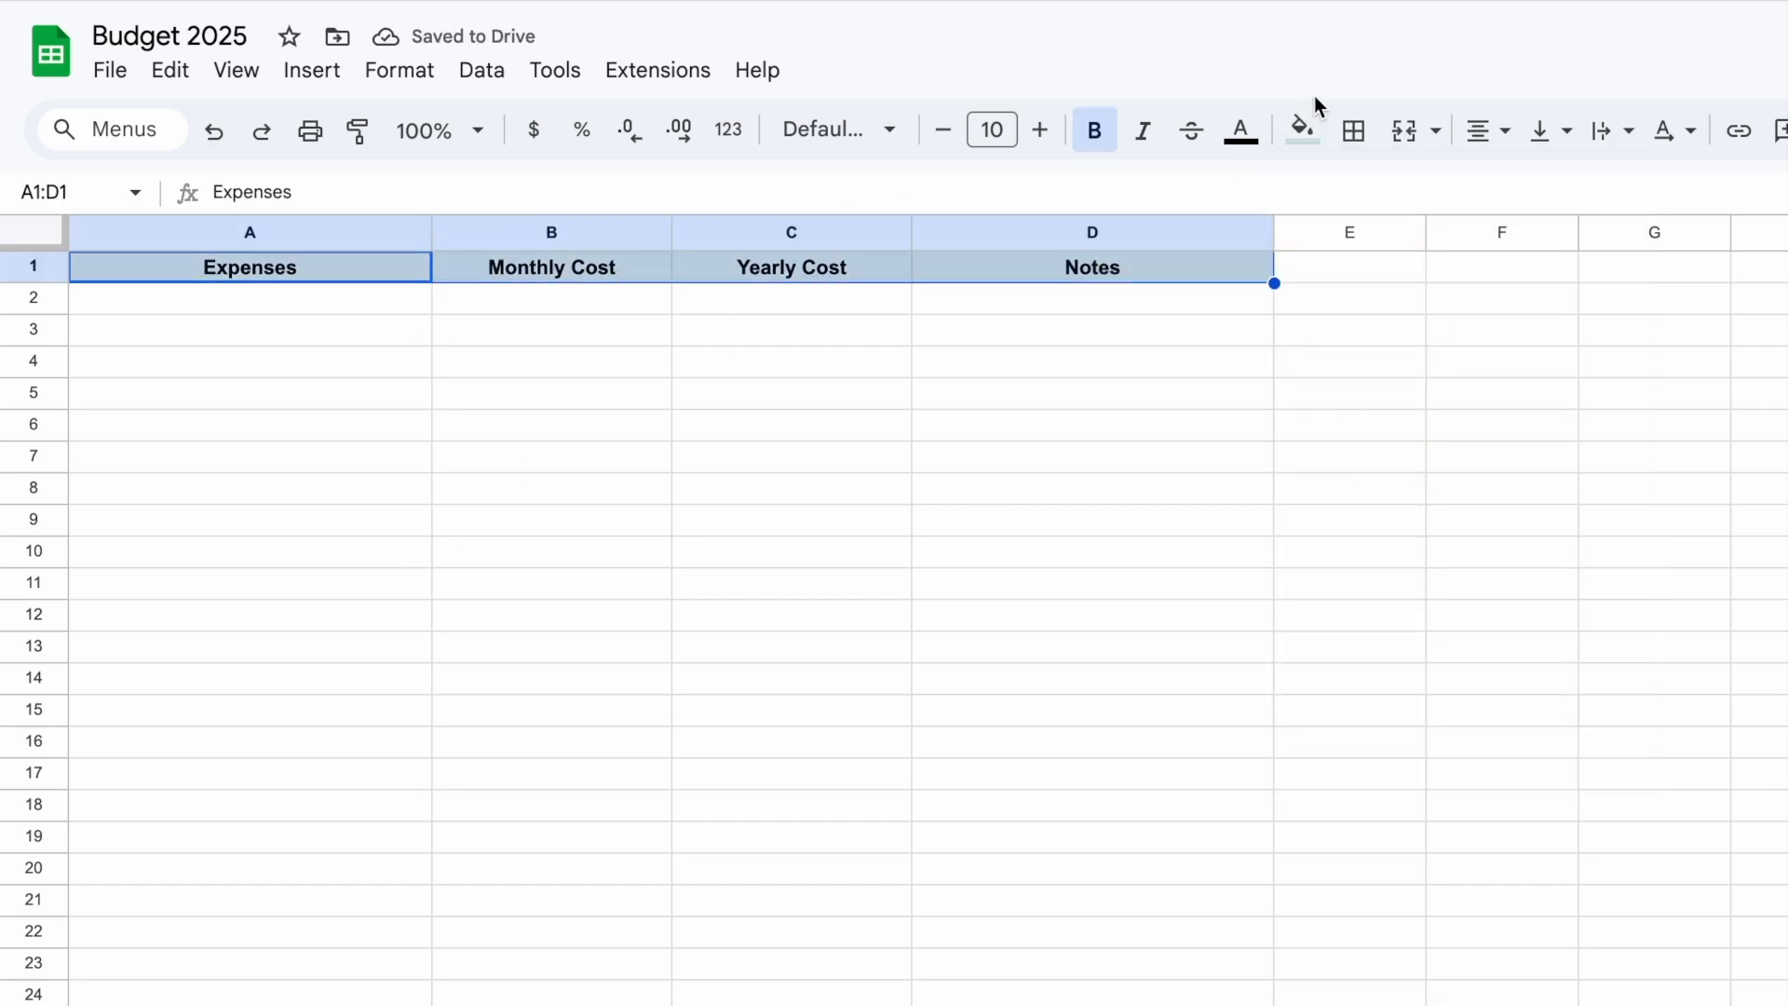
pyautogui.click(1302, 128)
pyautogui.click(1445, 302)
pyautogui.click(1349, 518)
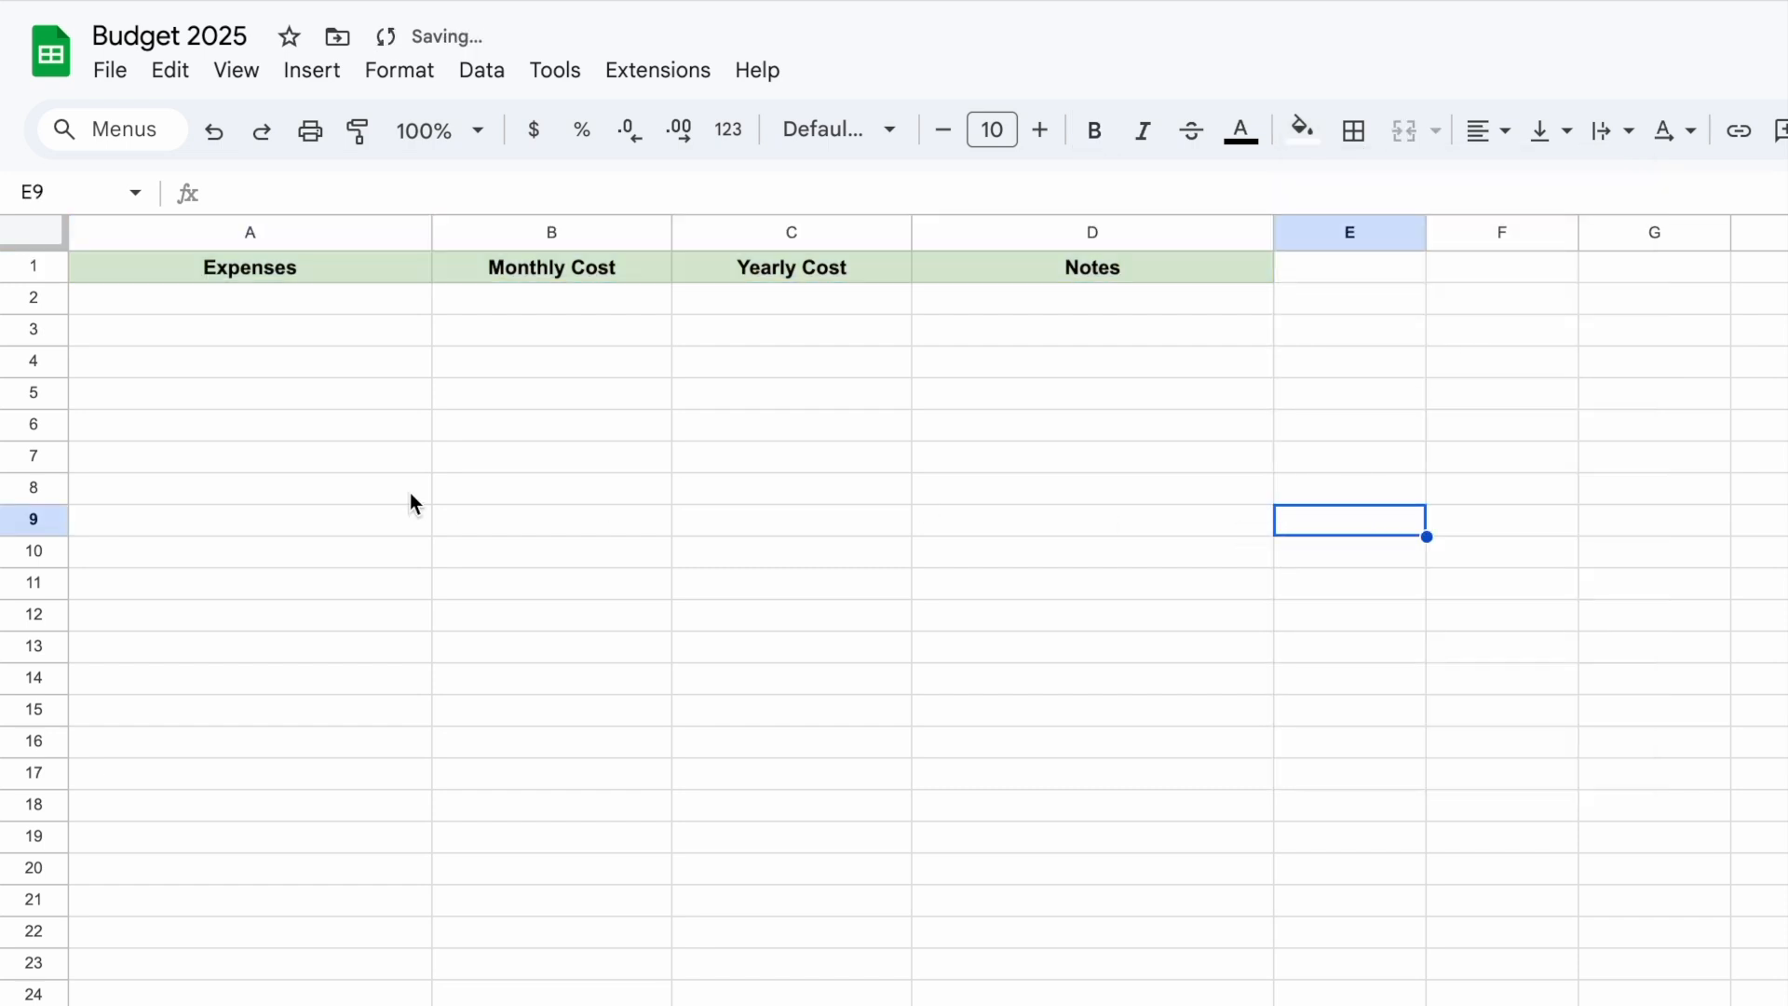
pyautogui.click(406, 488)
pyautogui.click(322, 303)
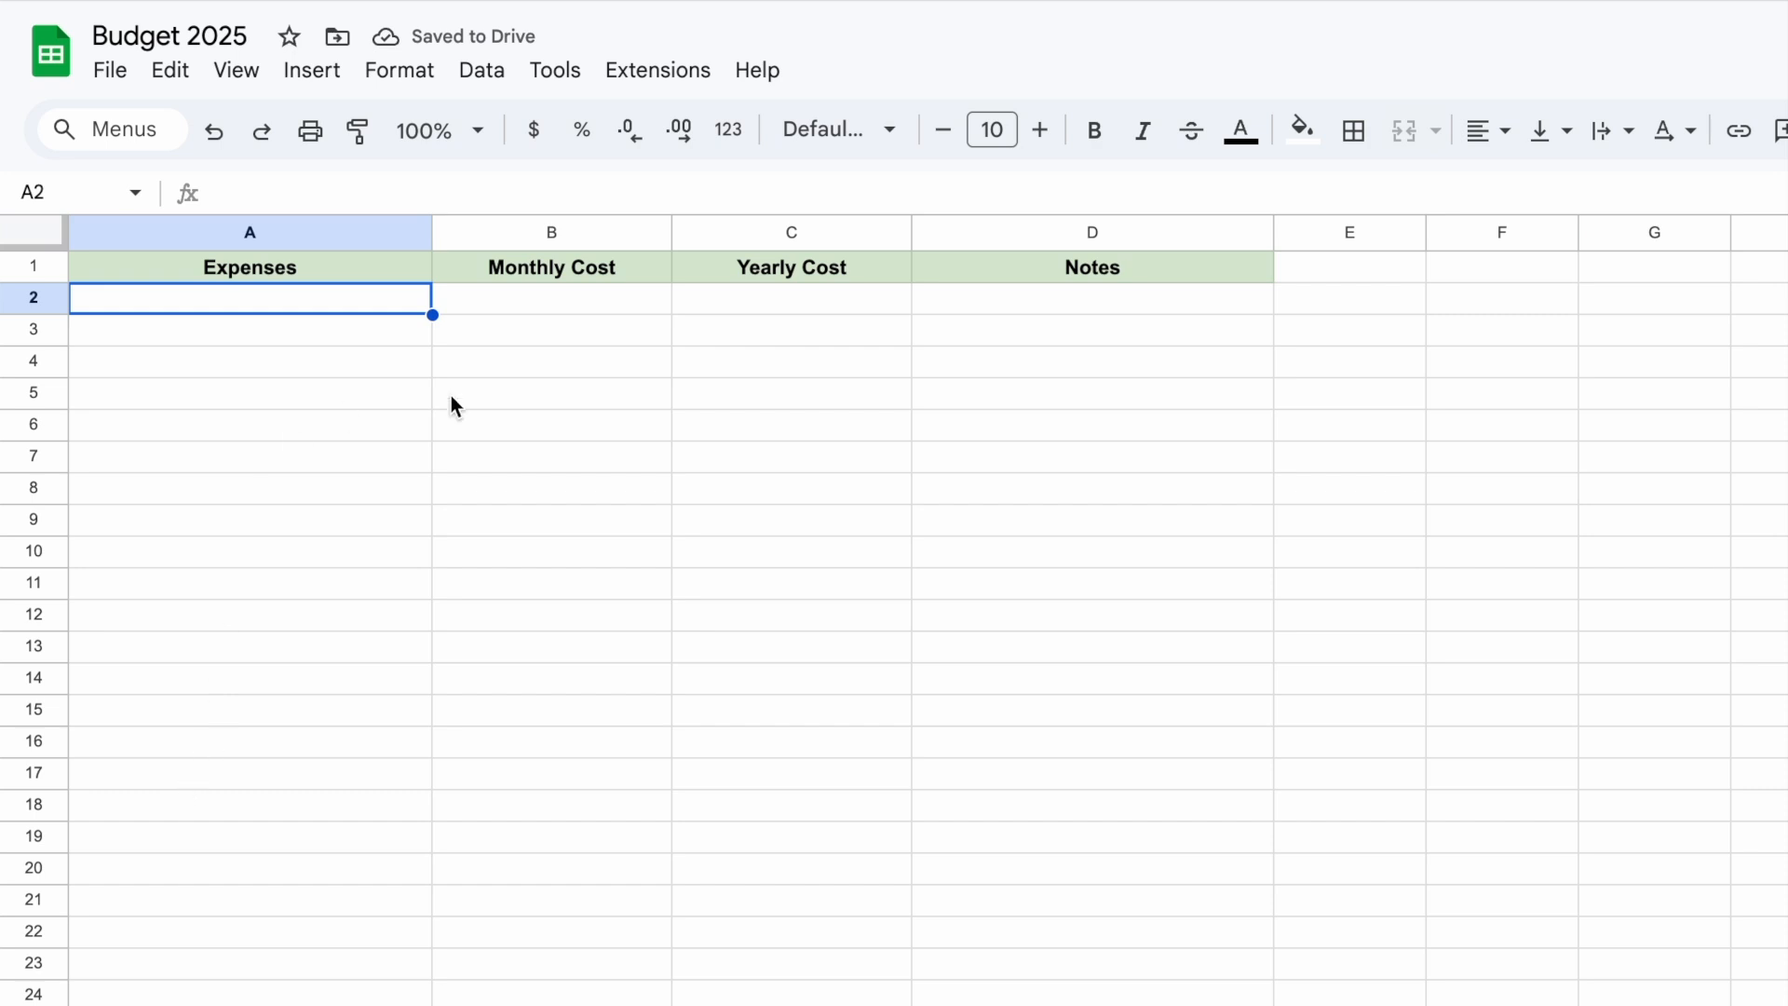
pyautogui.moveTo(288, 311); pyautogui.dragTo(265, 681)
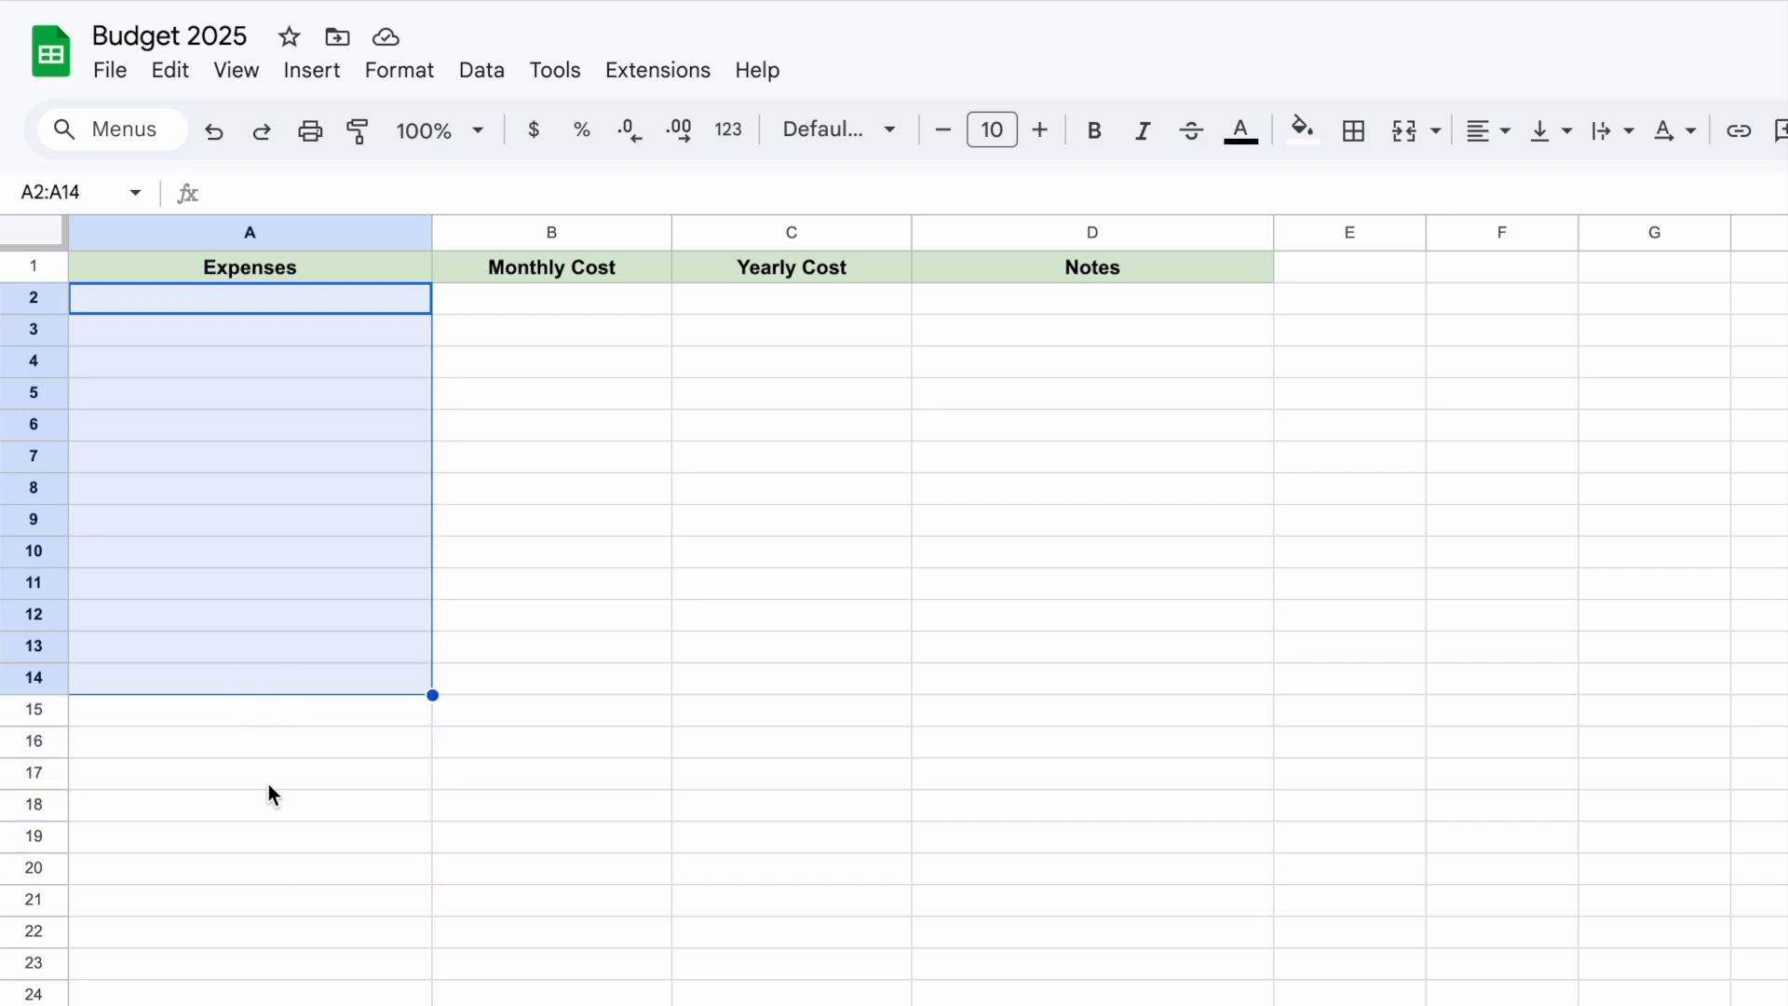
pyautogui.click(270, 779)
pyautogui.click(259, 300)
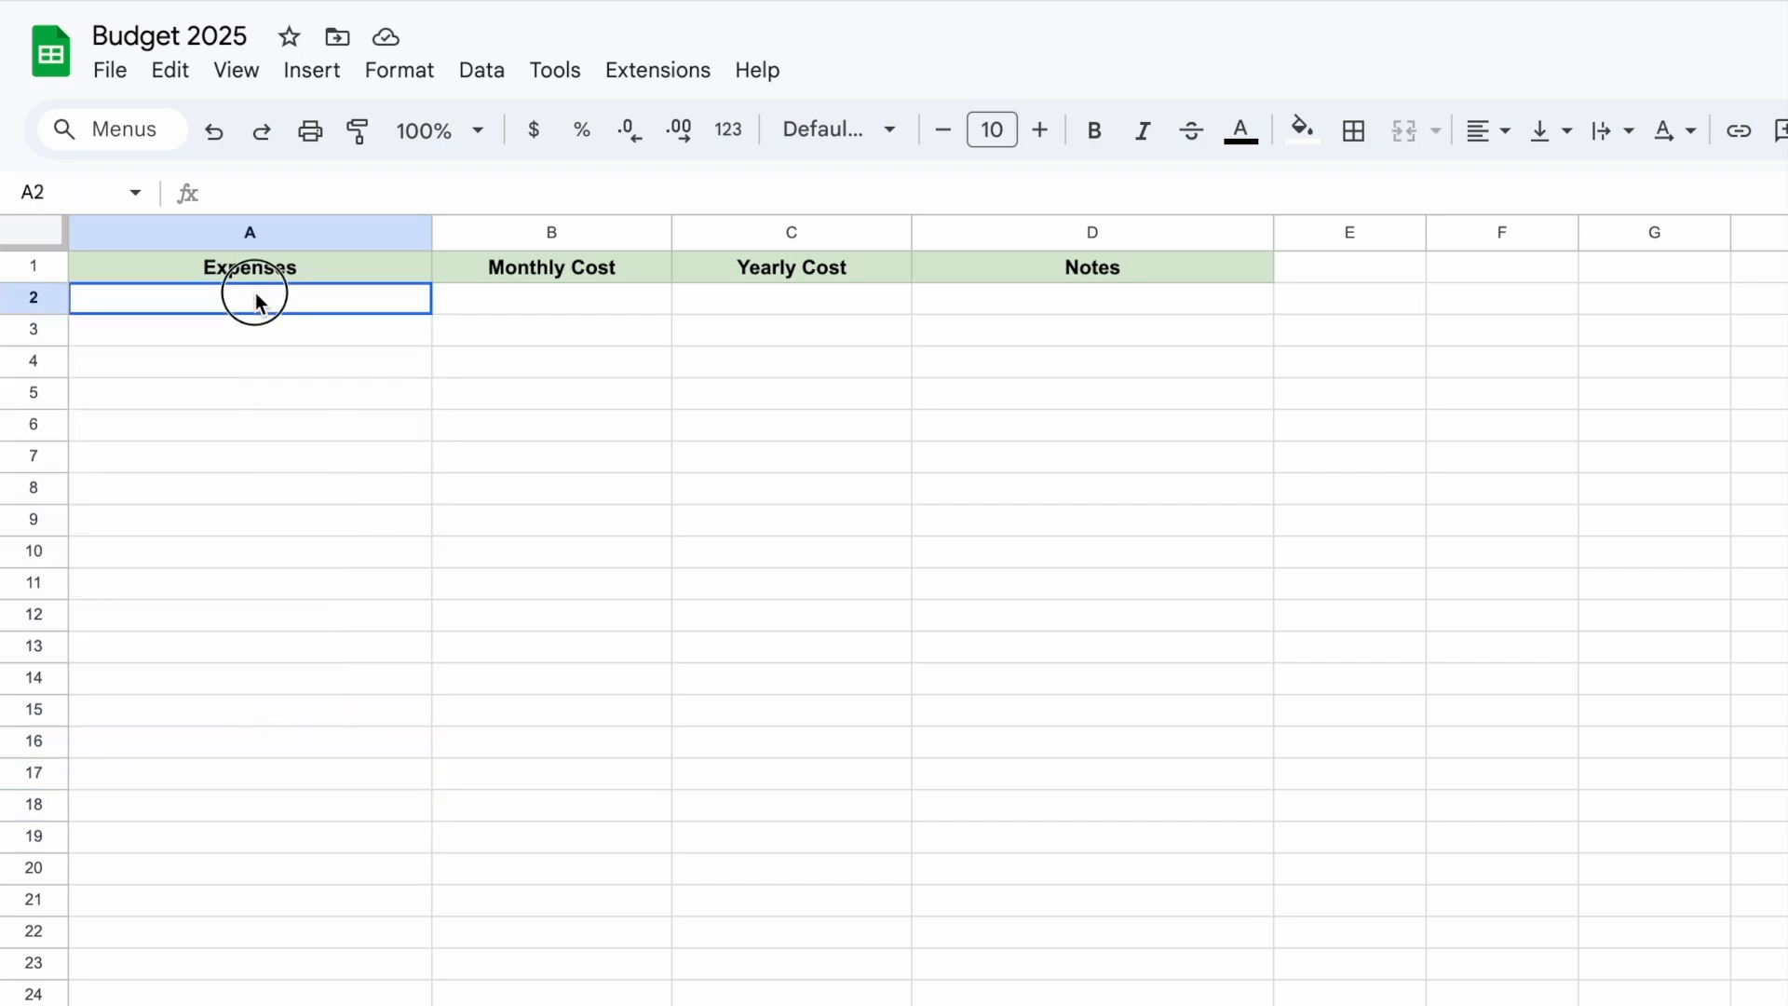
pyautogui.write('House')
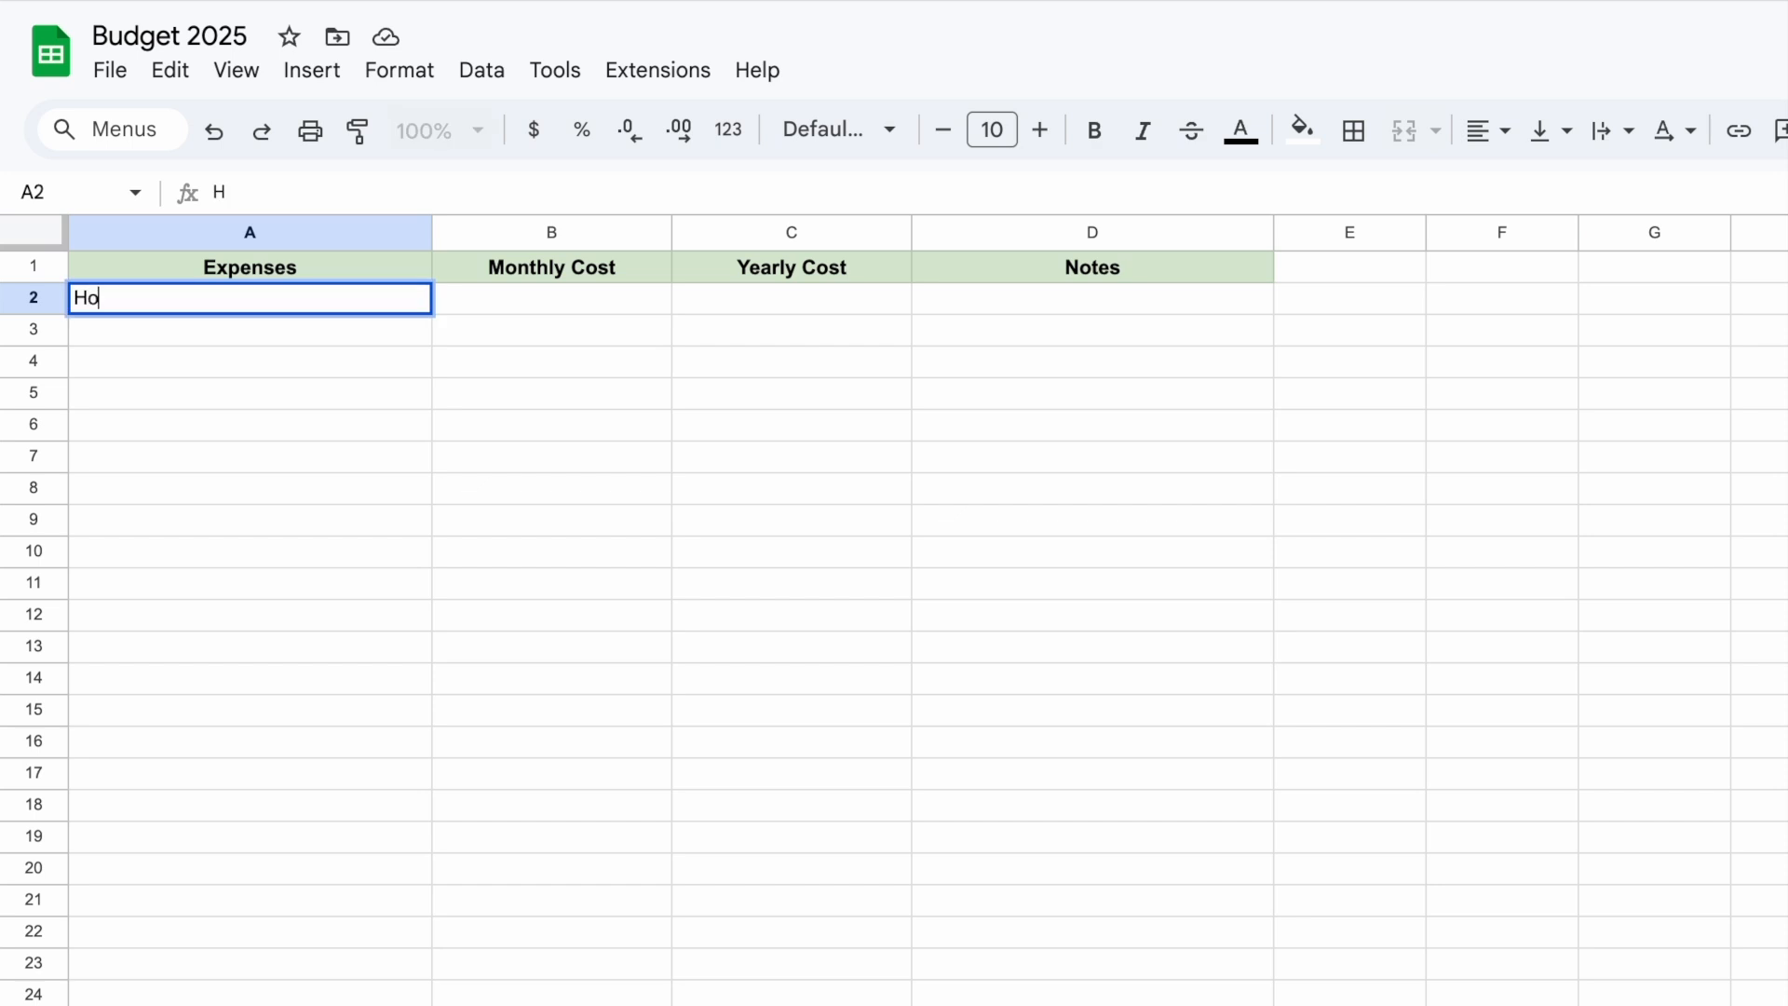
pyautogui.press('BackSpace')
pyautogui.press('BackSpace')
pyautogui.press('BackSpace')
pyautogui.press('BackSpace')
pyautogui.press('BackSpace')
pyautogui.press('BackSpace')
pyautogui.click(551, 678)
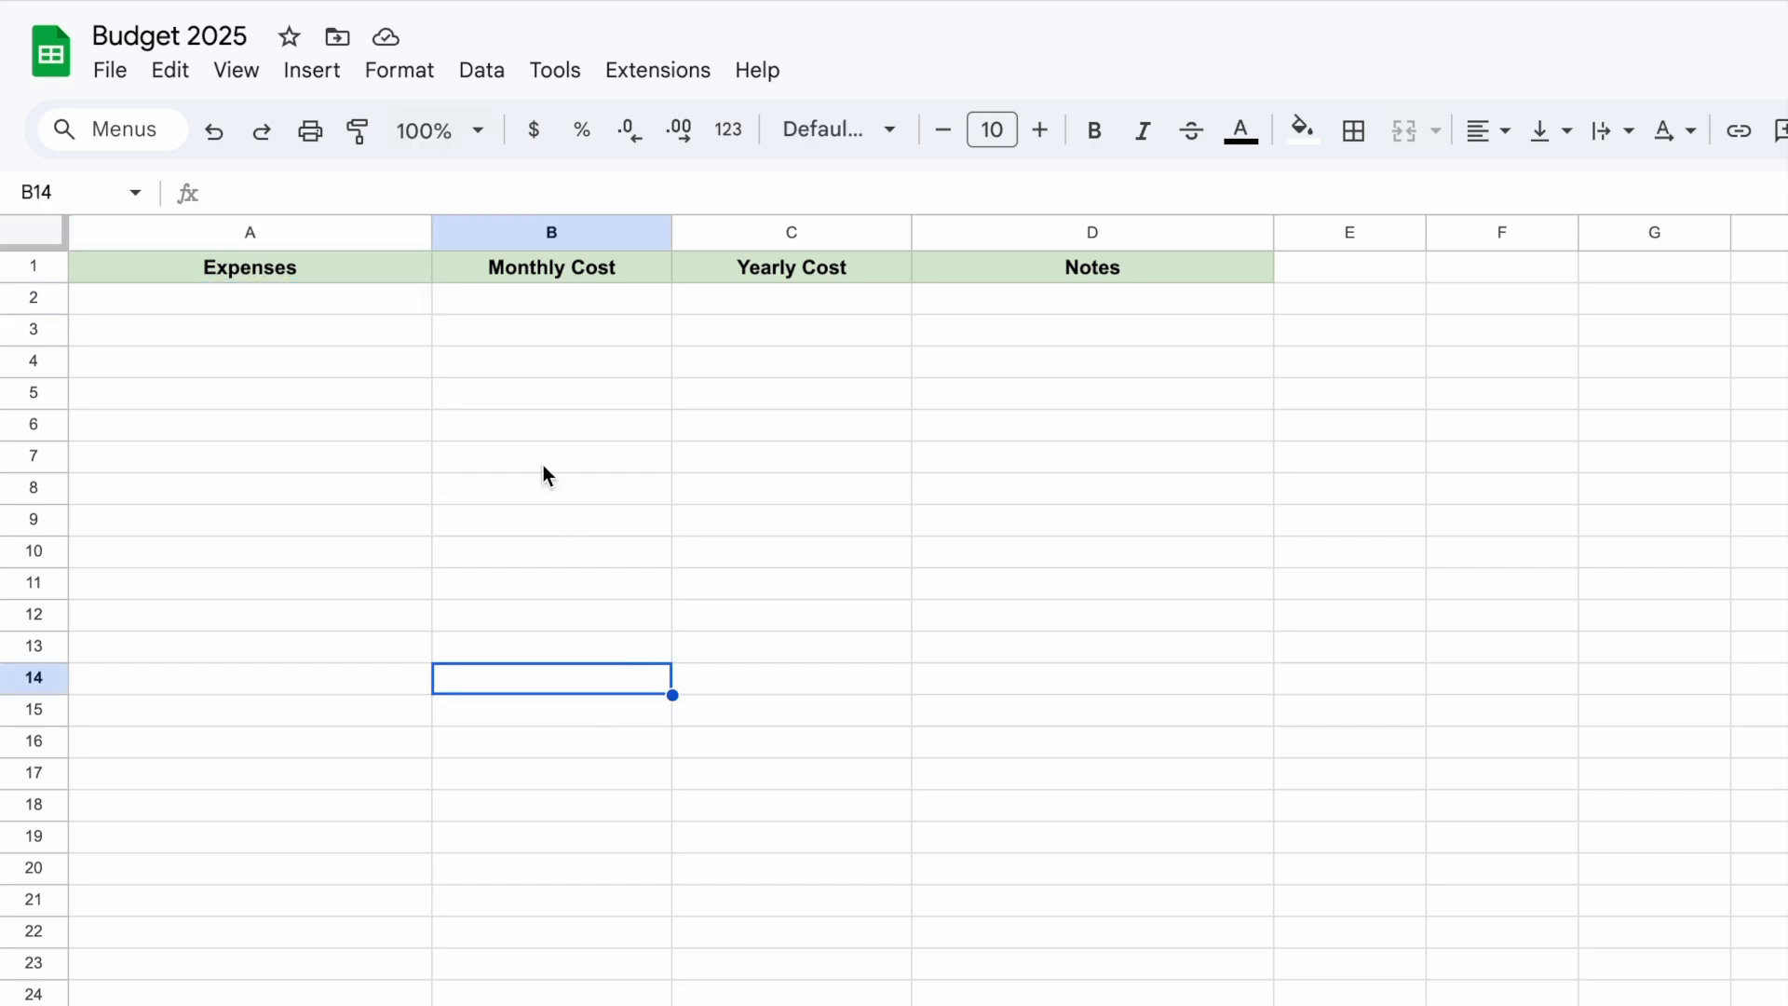
# Center-align the entire columns A through D horizontally
pyautogui.click(354, 232)
pyautogui.moveTo(1030, 296); pyautogui.dragTo(1102, 242)
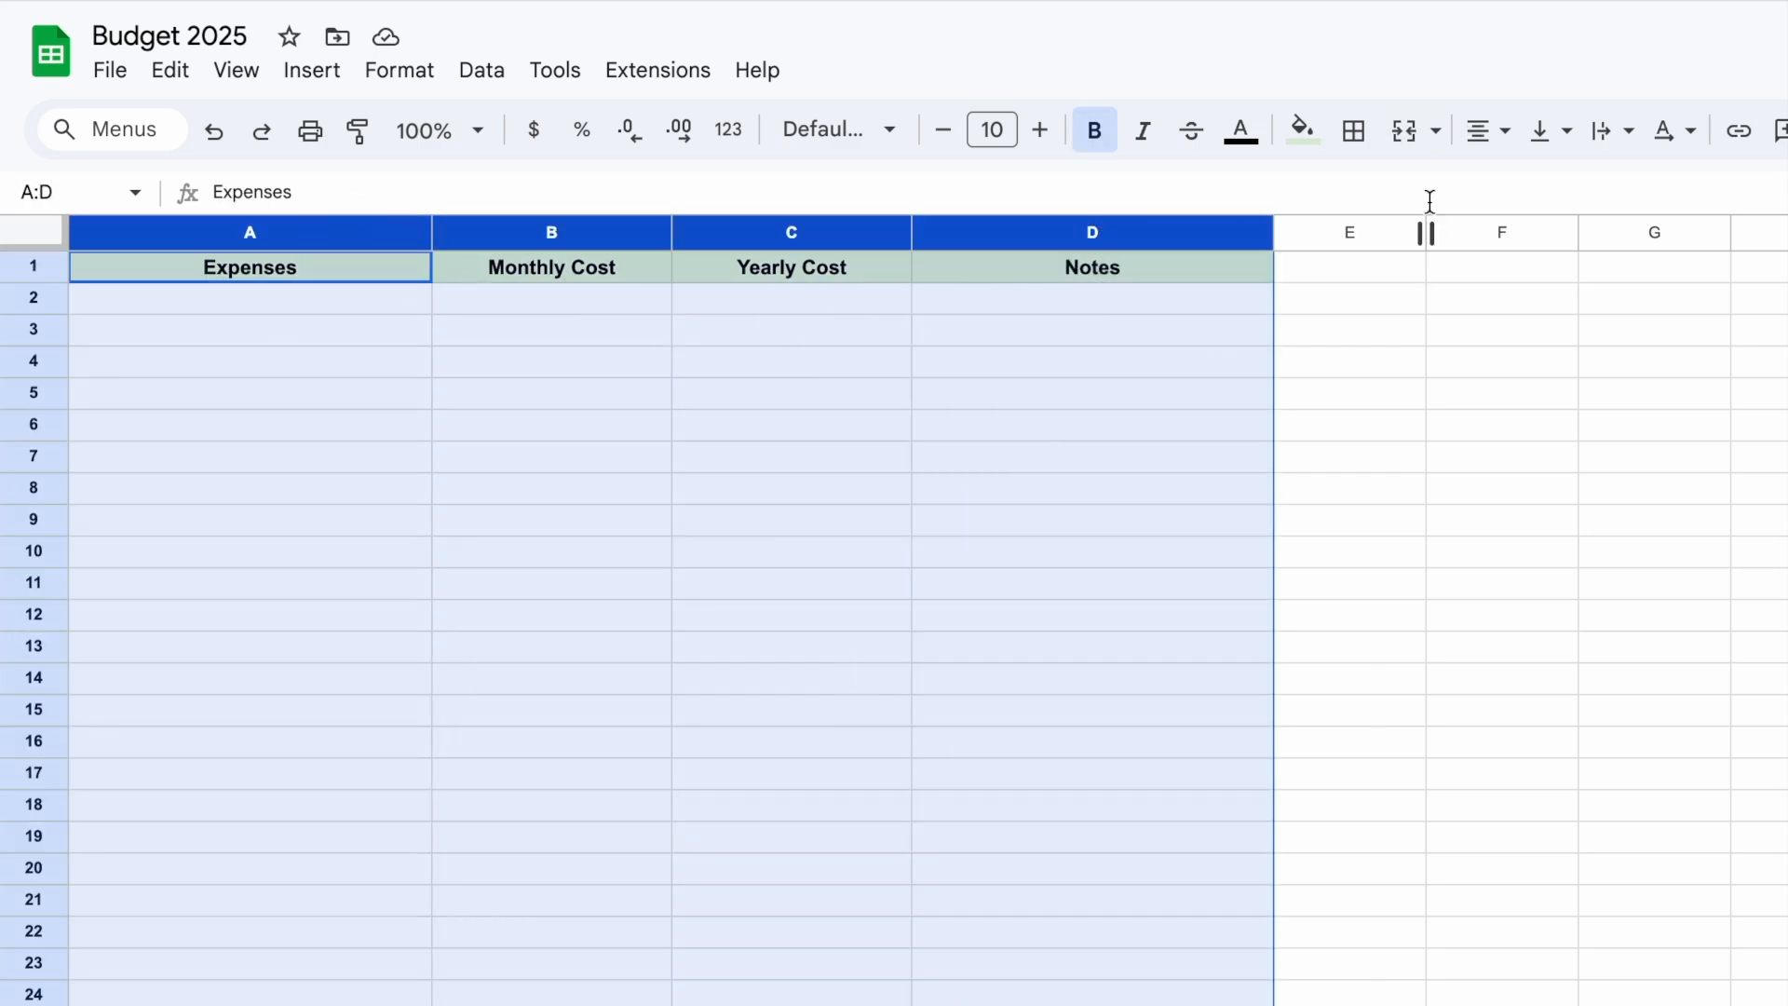
pyautogui.click(1489, 140)
pyautogui.click(1492, 189)
pyautogui.click(1484, 130)
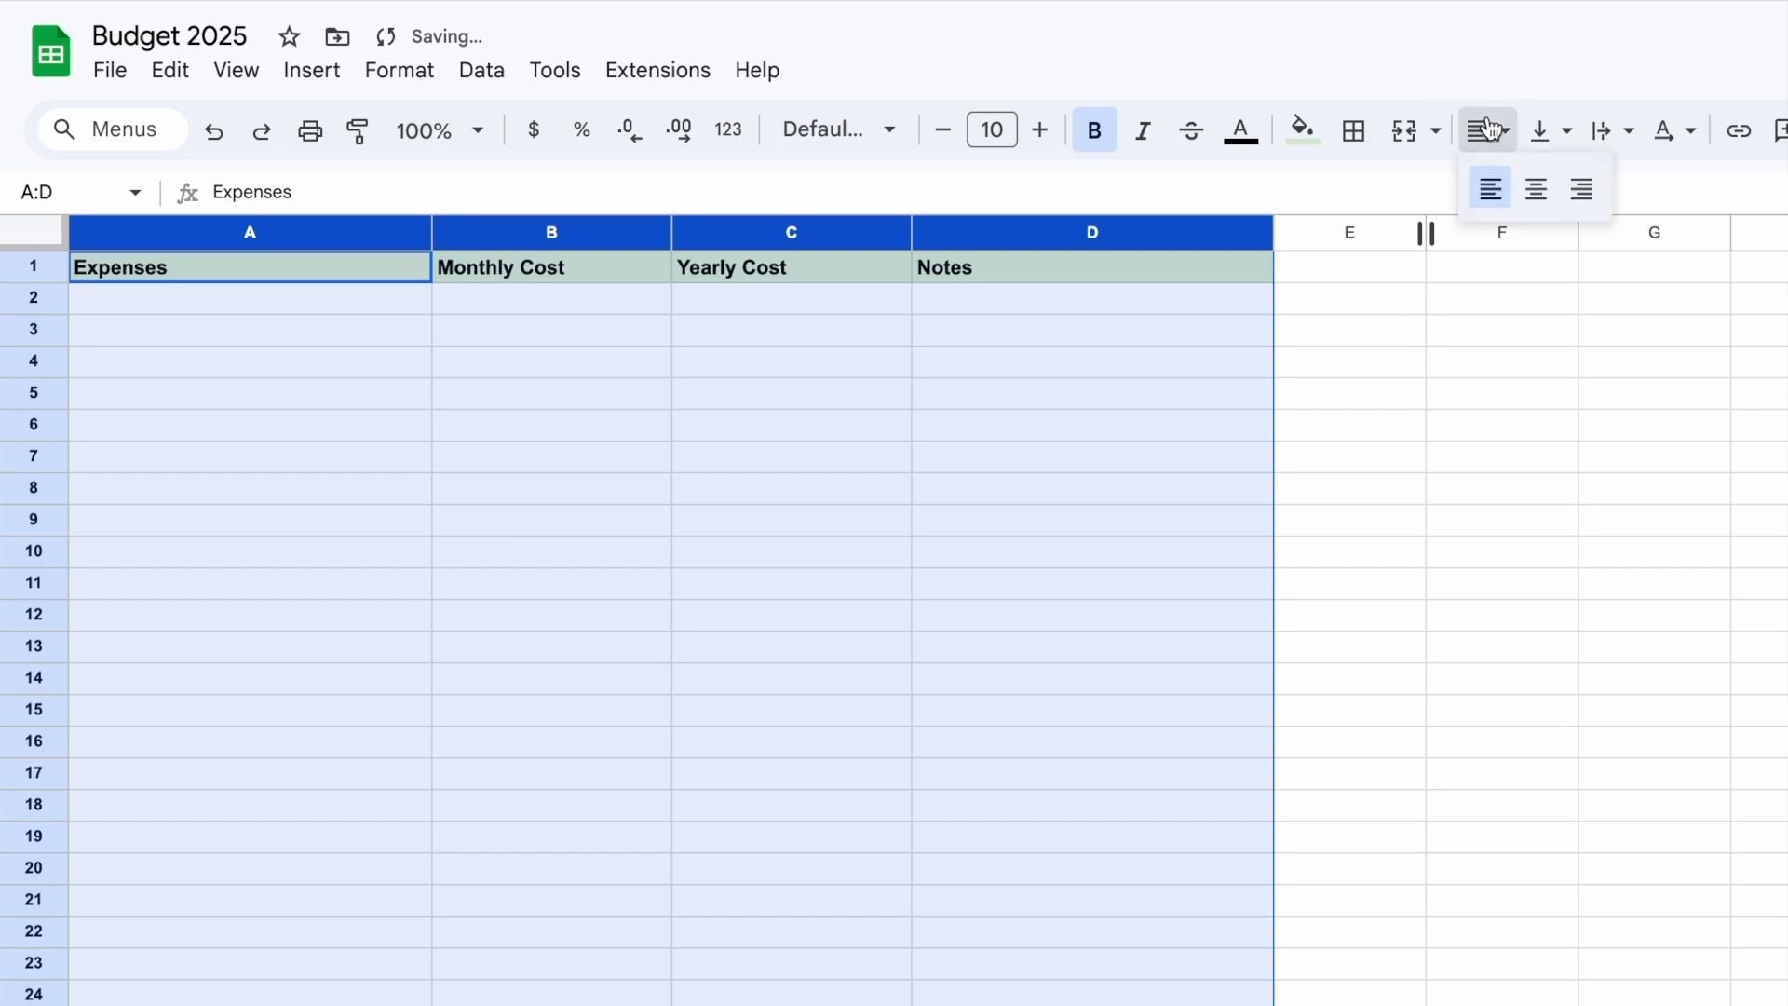
pyautogui.click(1537, 189)
pyautogui.moveTo(994, 513); pyautogui.dragTo(980, 490)
# Apply the Currency number format with two decimals to the entire Monthly Cost and Yearly Cost columns
pyautogui.click(583, 231)
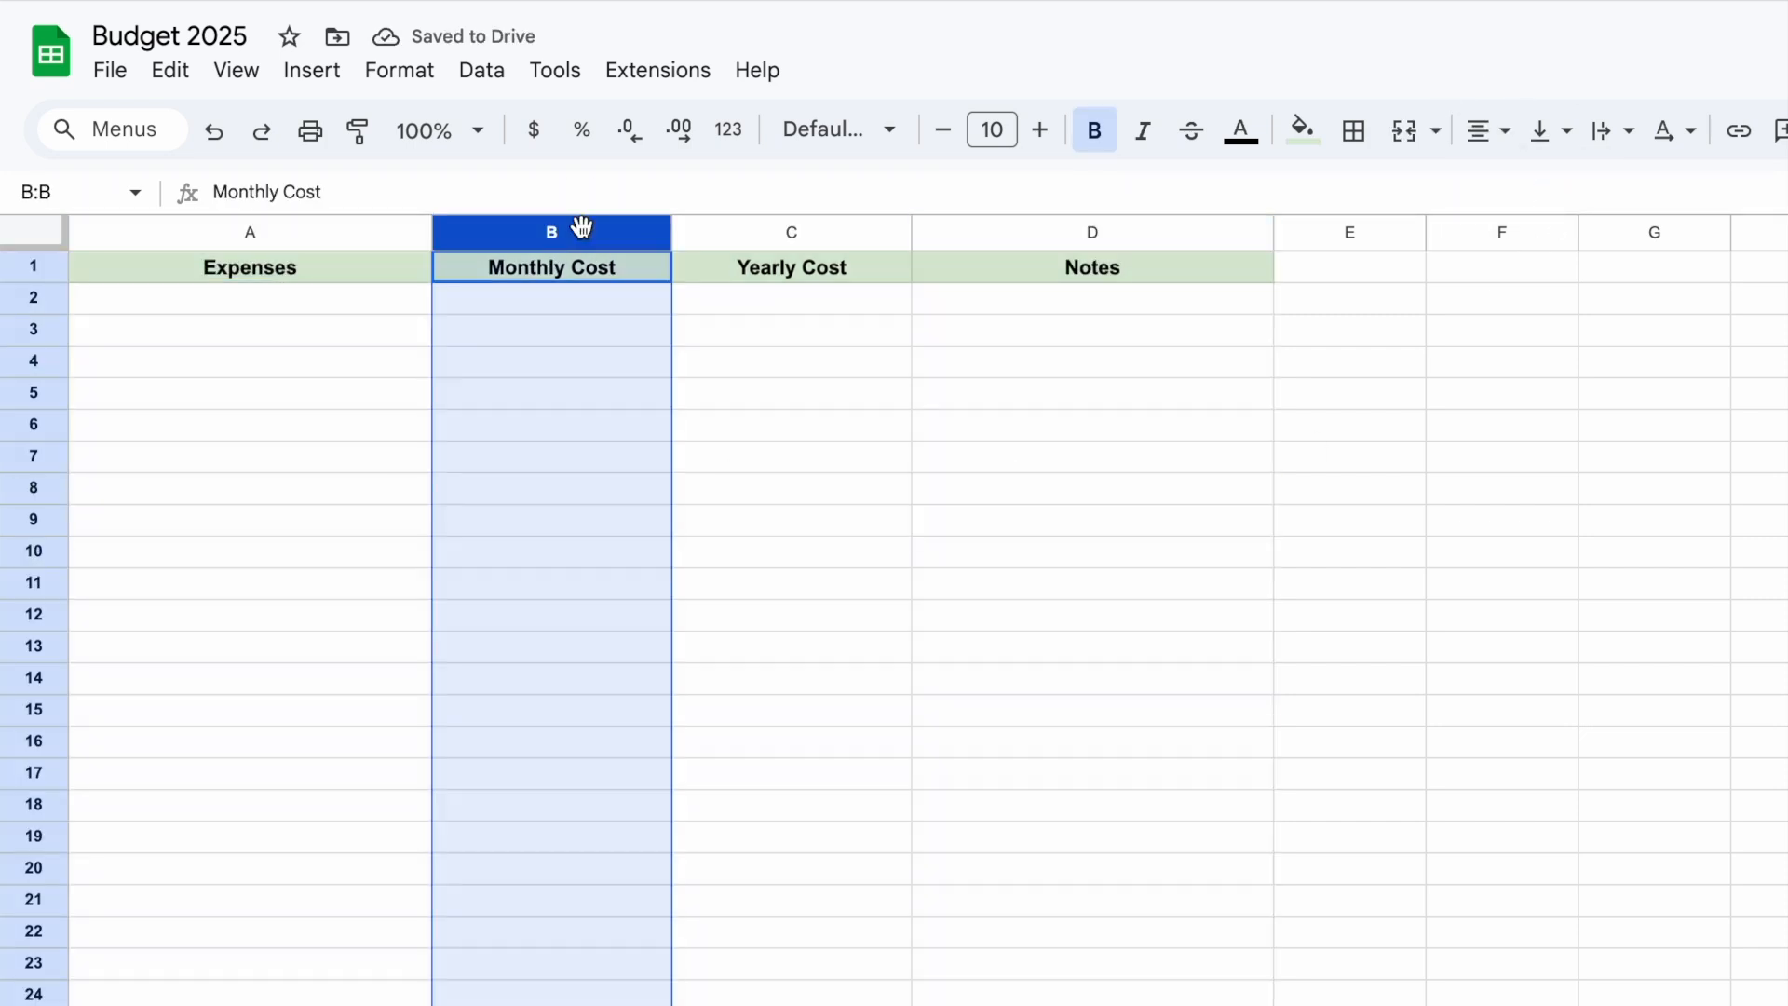
pyautogui.keyDown('shift'); pyautogui.click(735, 239); pyautogui.keyUp('shift')
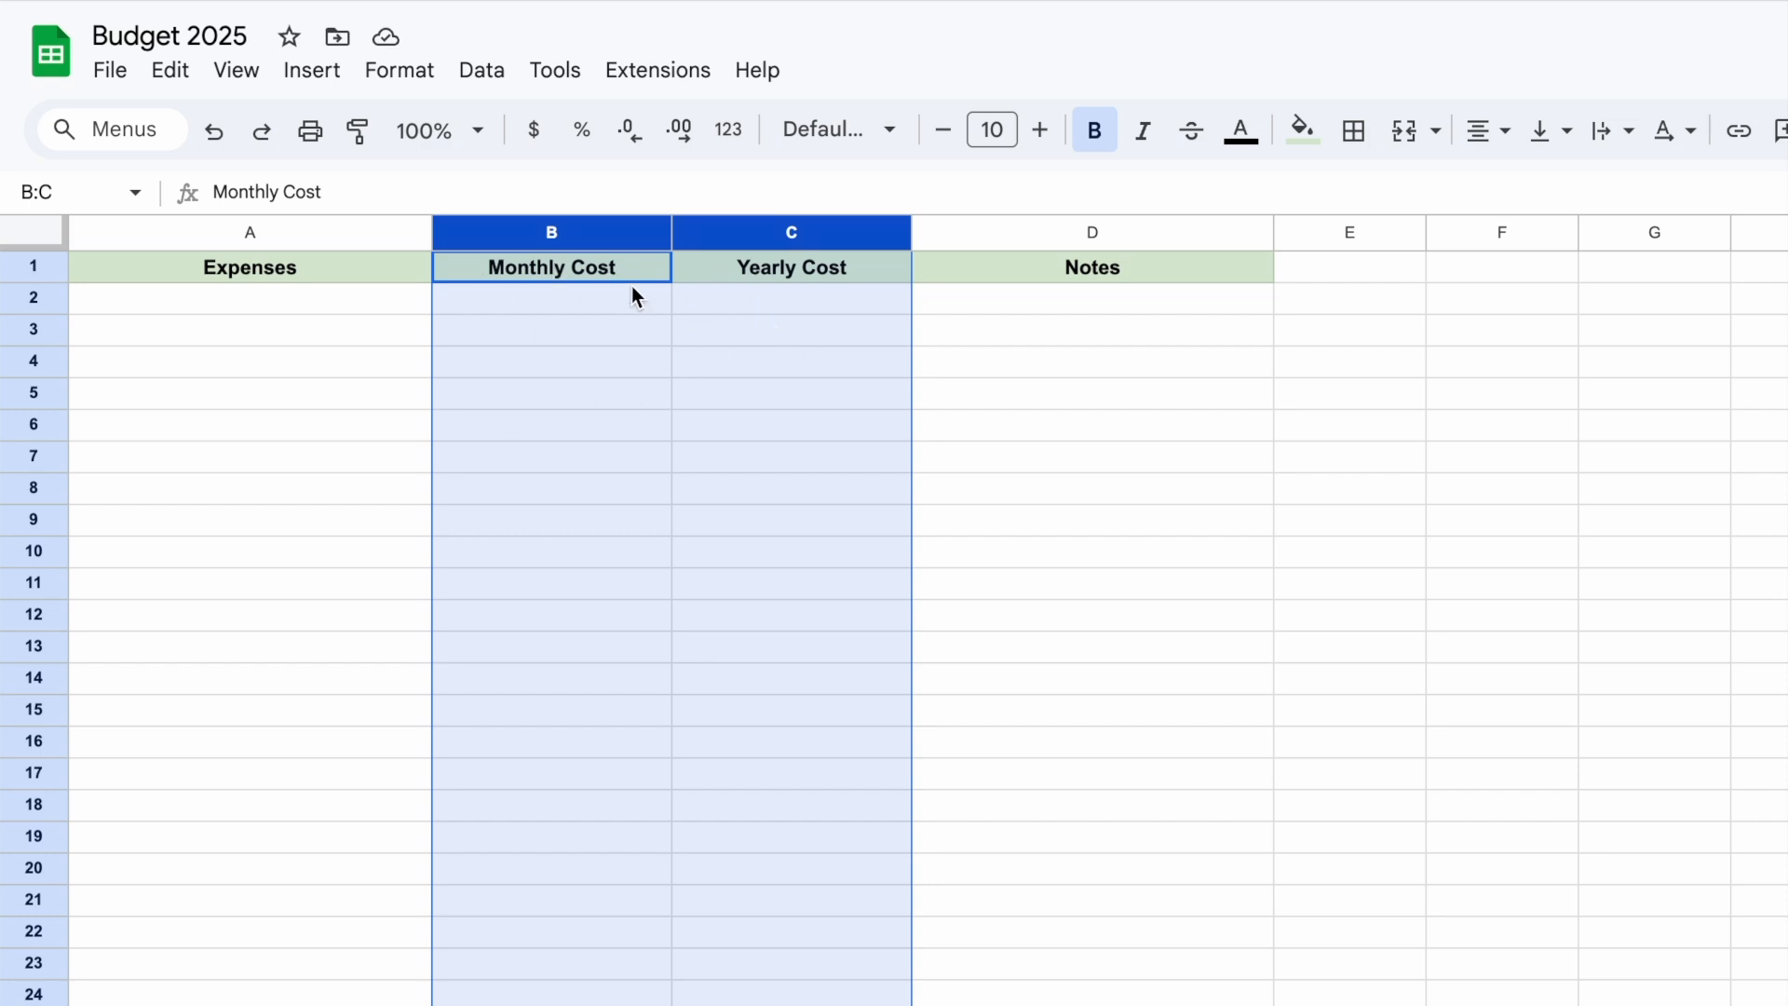
pyautogui.click(407, 78)
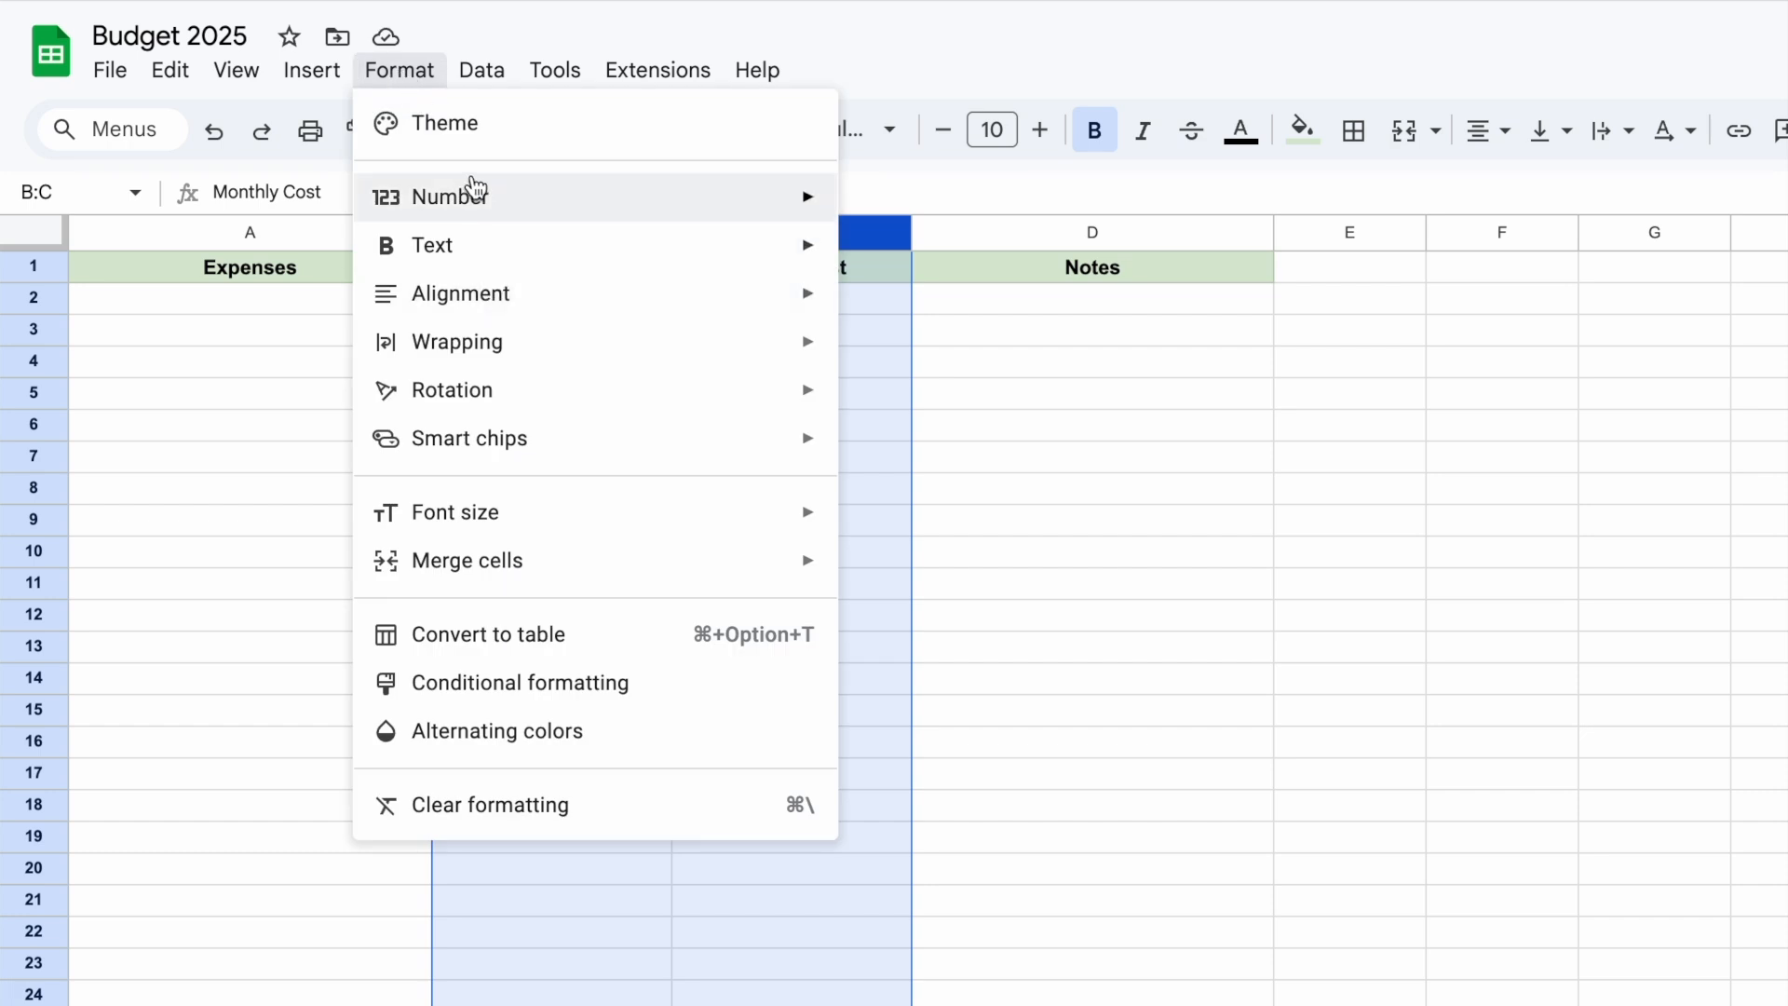
pyautogui.moveTo(475, 189)
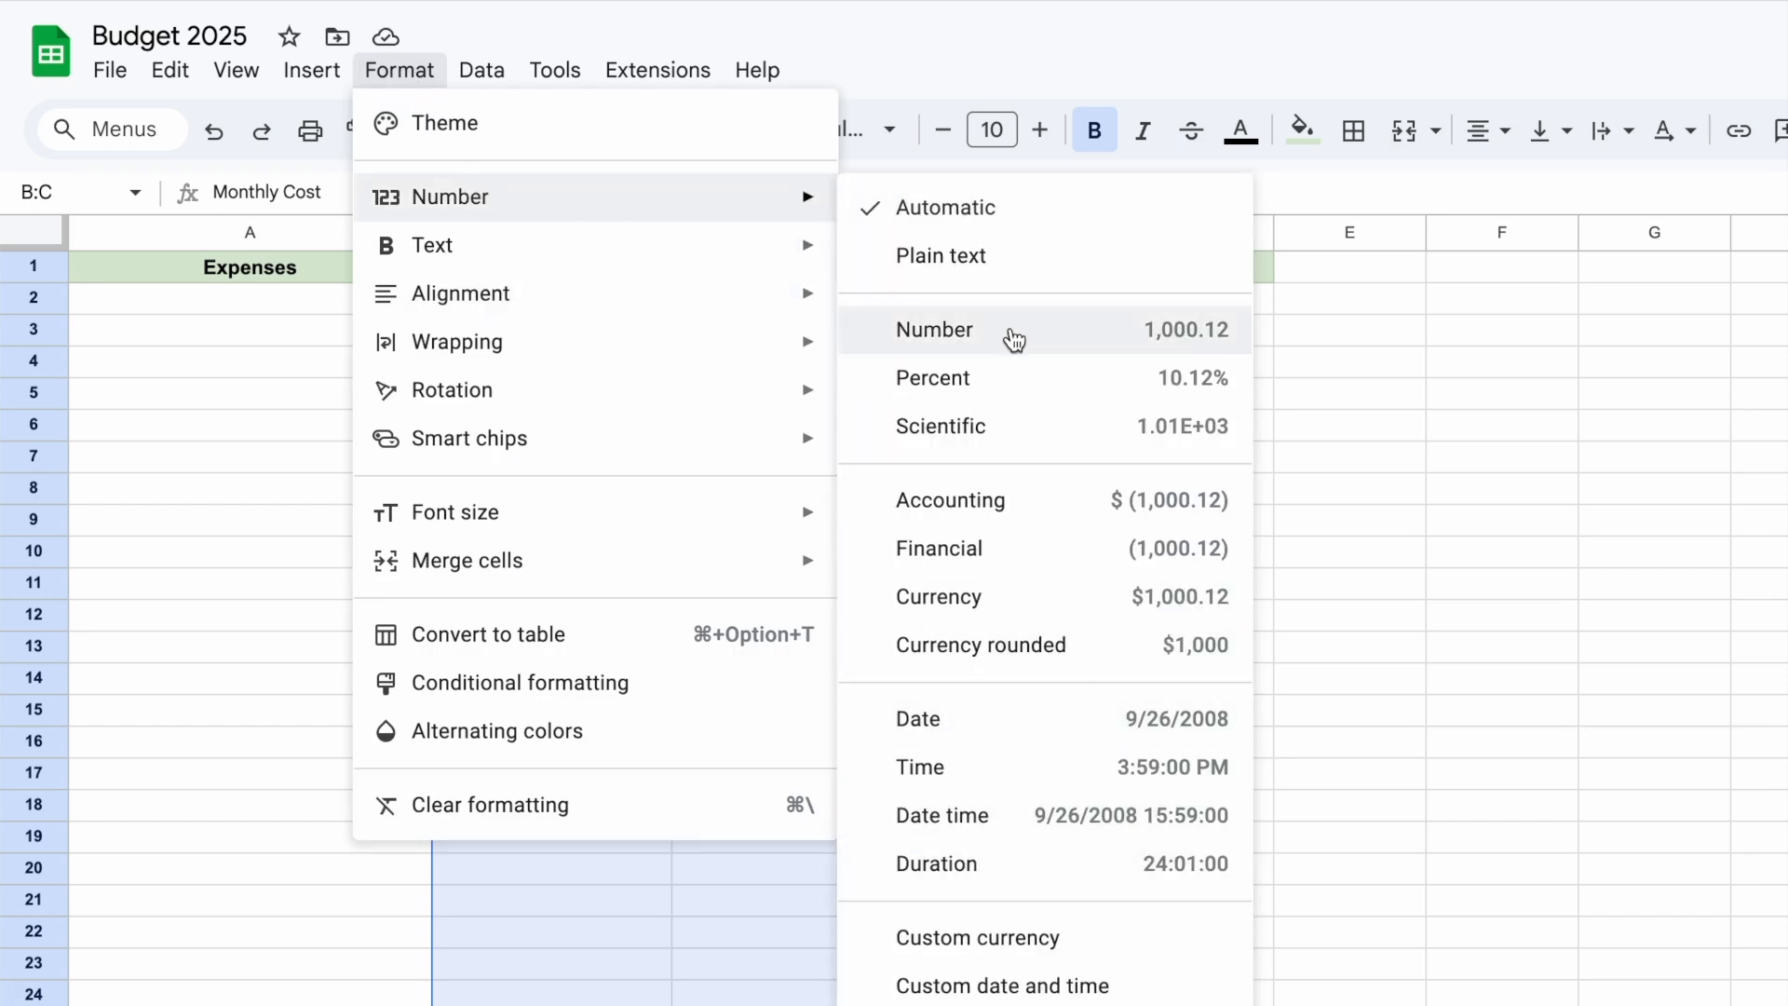
pyautogui.click(967, 611)
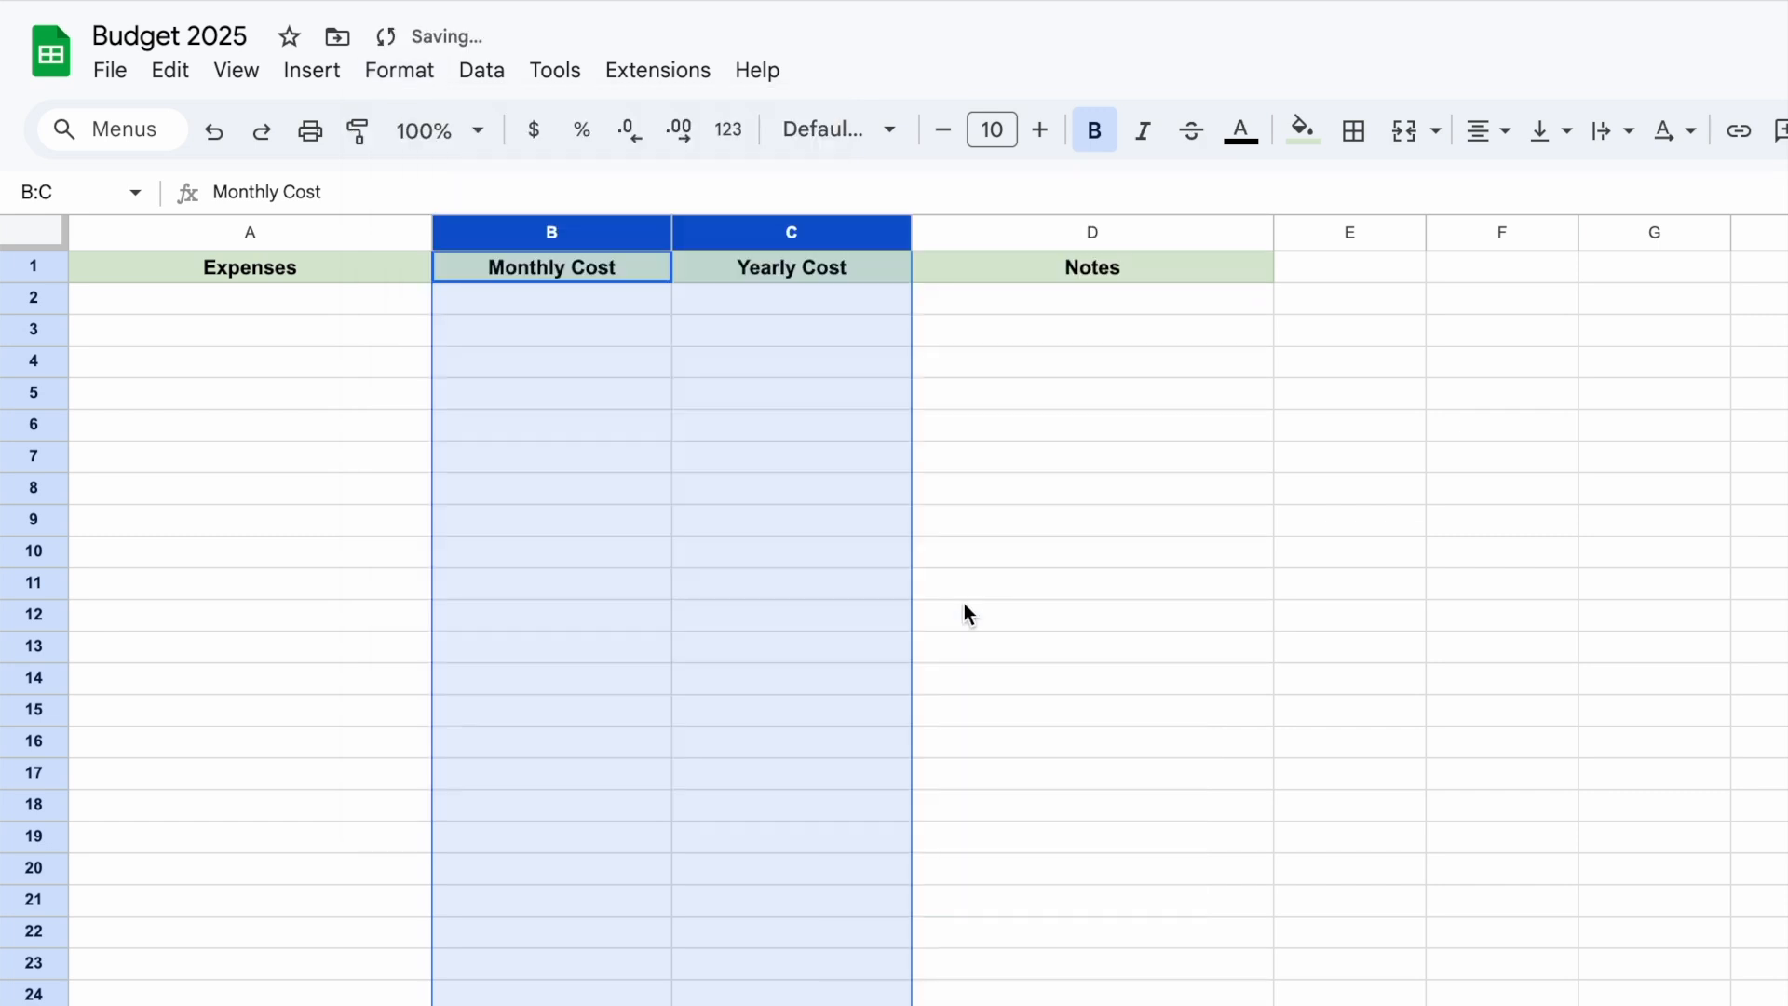
pyautogui.click(964, 604)
# Enter the sample amount 393293 in cell B5 to test the currency format, and select B4:B6
pyautogui.click(567, 404)
pyautogui.write('393293')
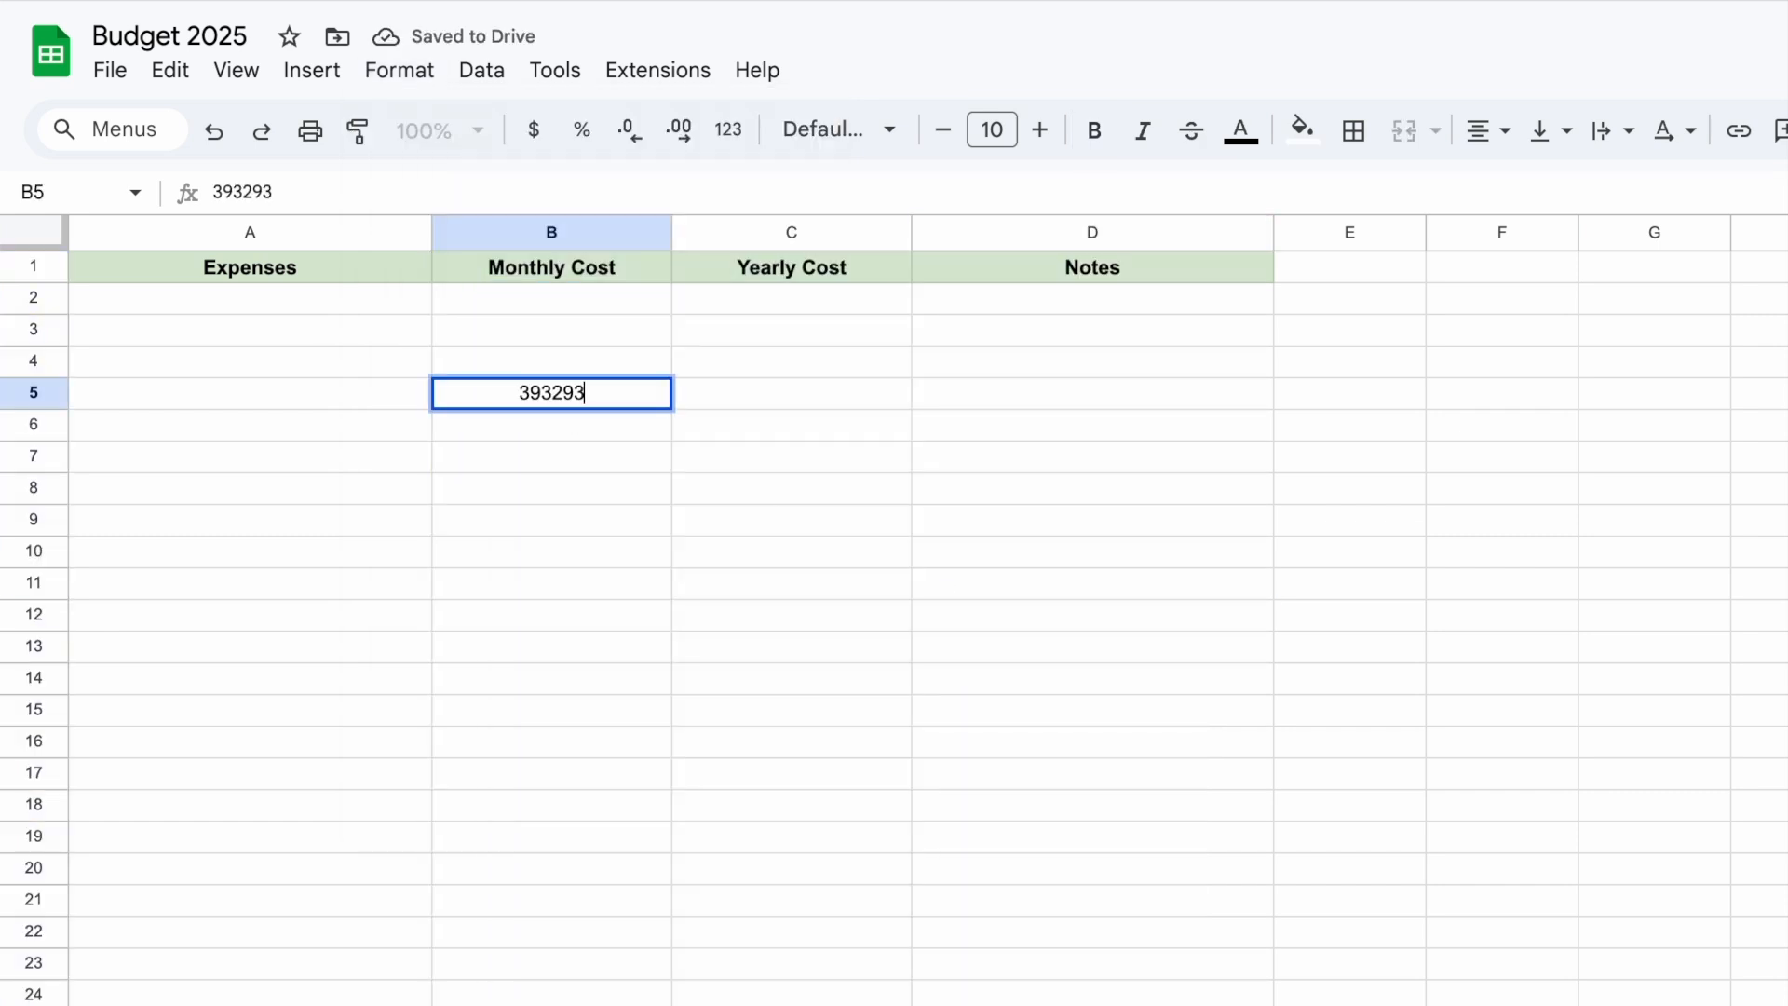
pyautogui.press('Return')
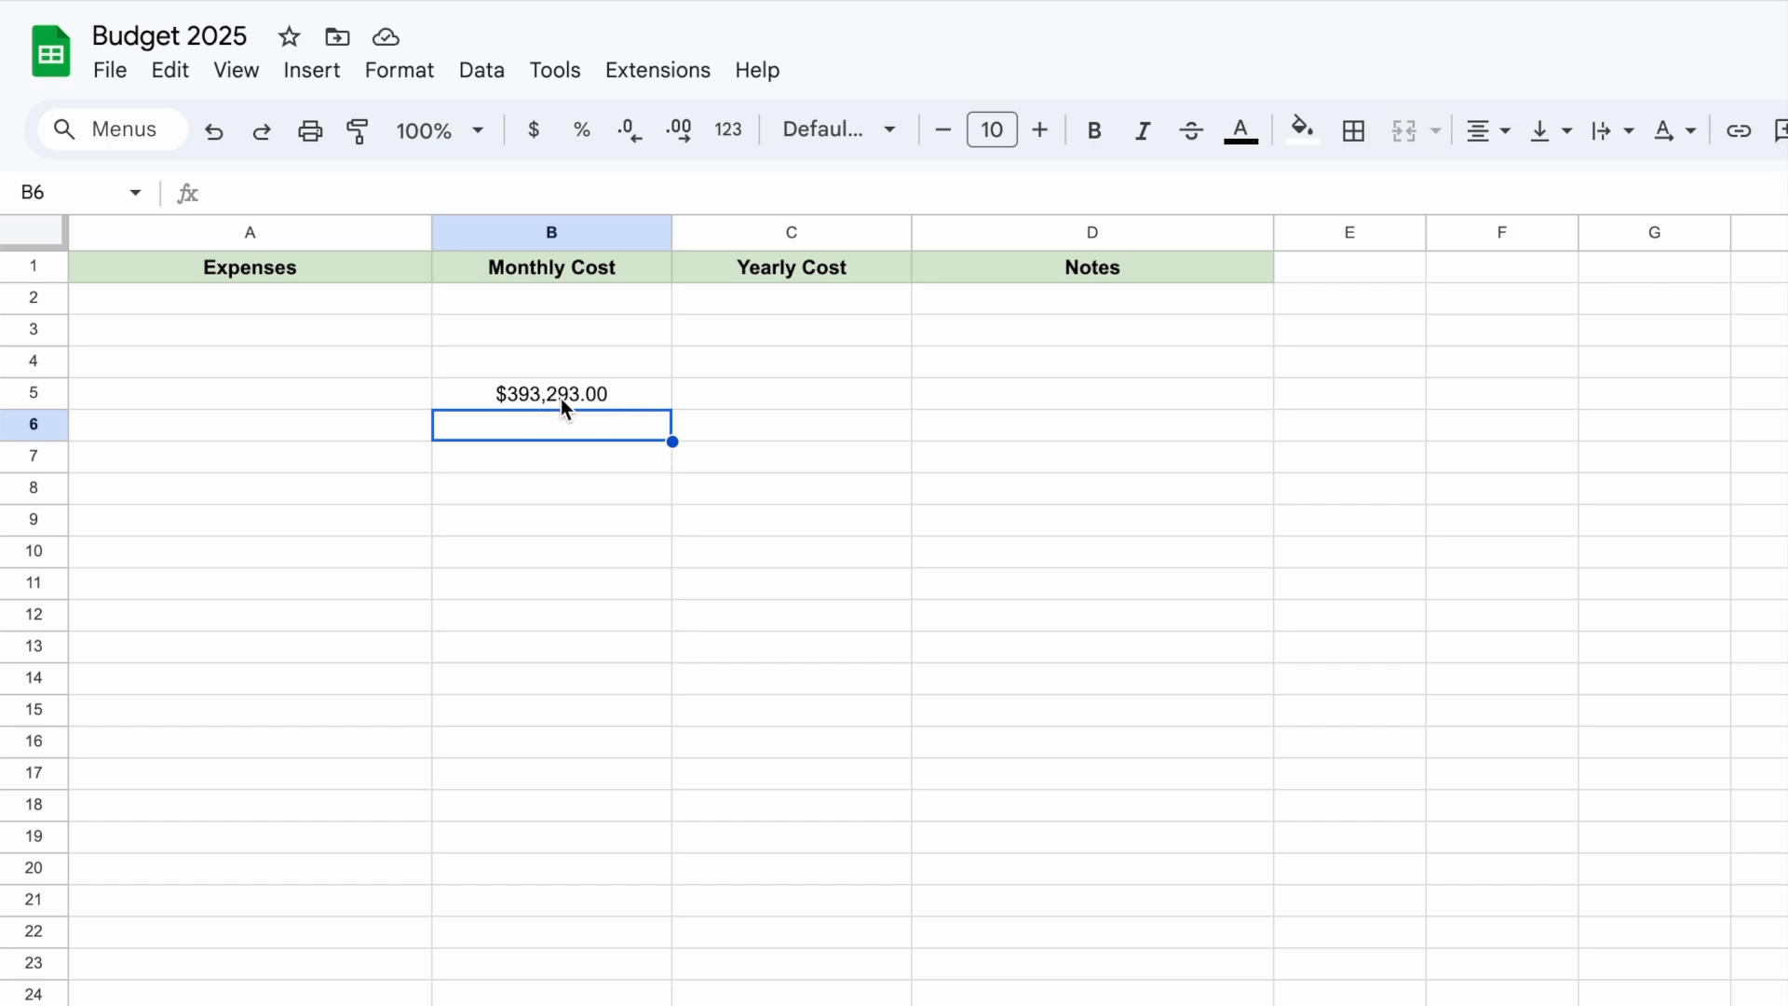
pyautogui.moveTo(510, 550); pyautogui.dragTo(543, 433)
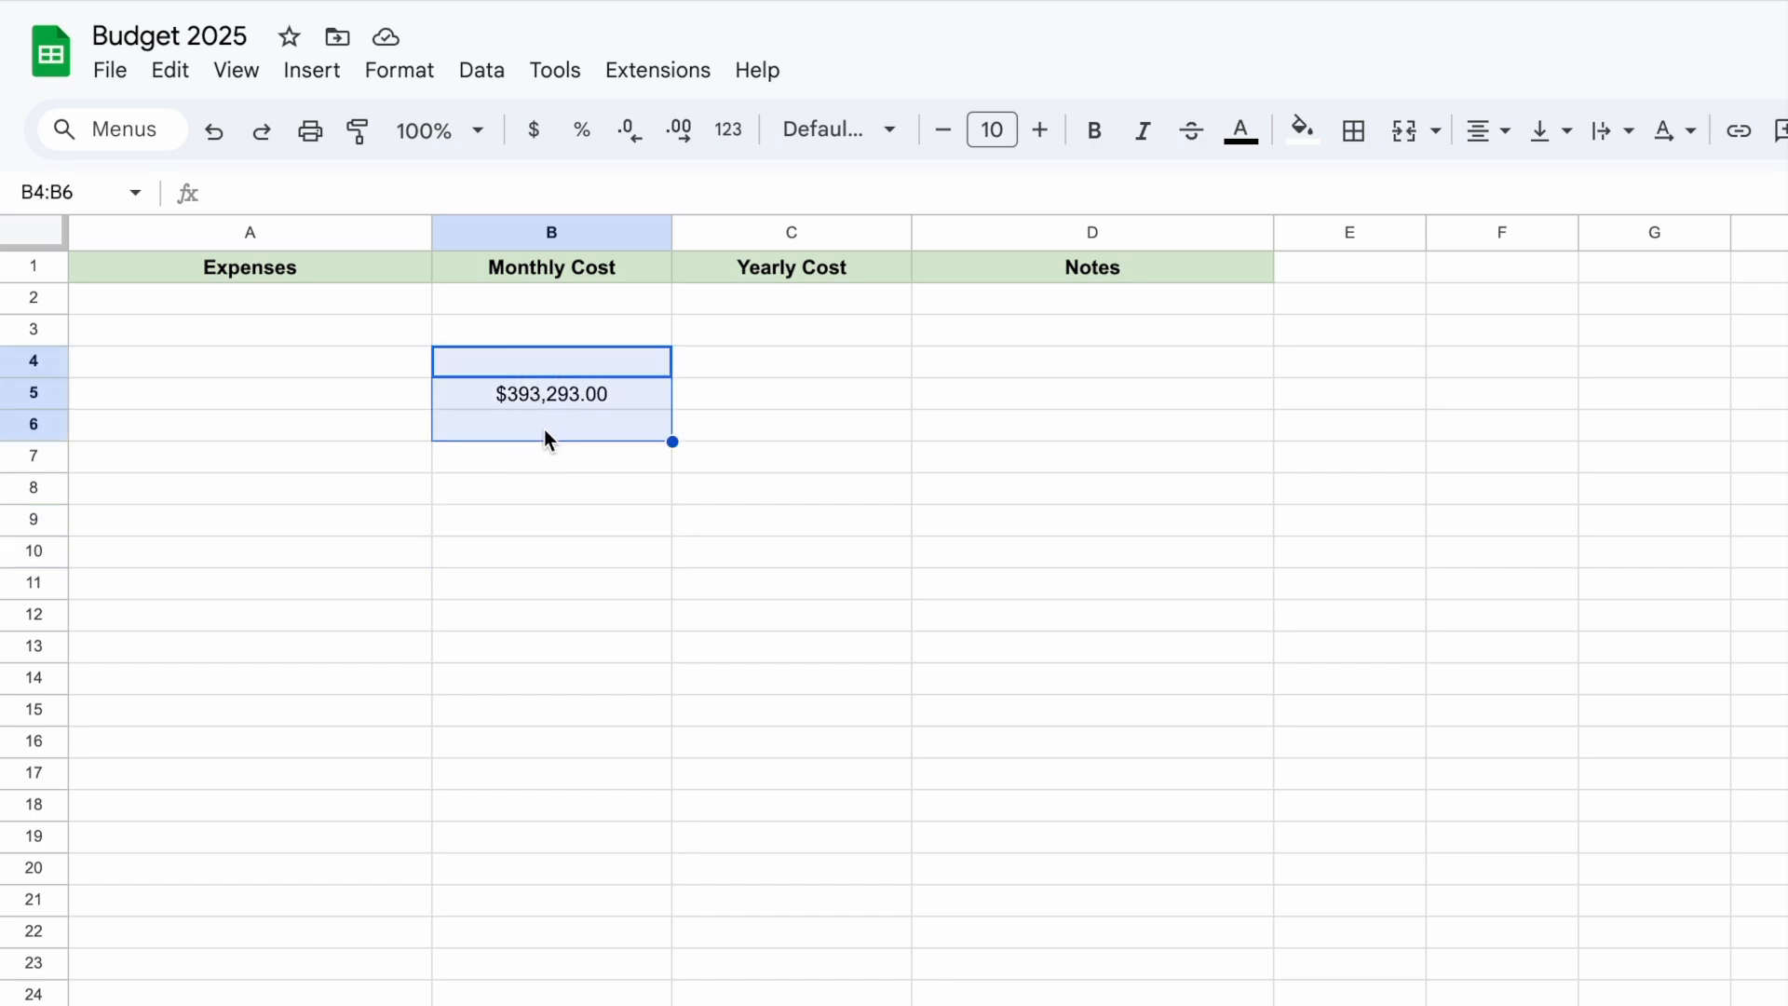
# Clear the sample amount from the selected cells B4:B6
pyautogui.press('Delete')
pyautogui.click(790, 343)
pyautogui.click(555, 582)
pyautogui.moveTo(787, 363); pyautogui.dragTo(782, 582)
pyautogui.click(816, 530)
pyautogui.click(587, 585)
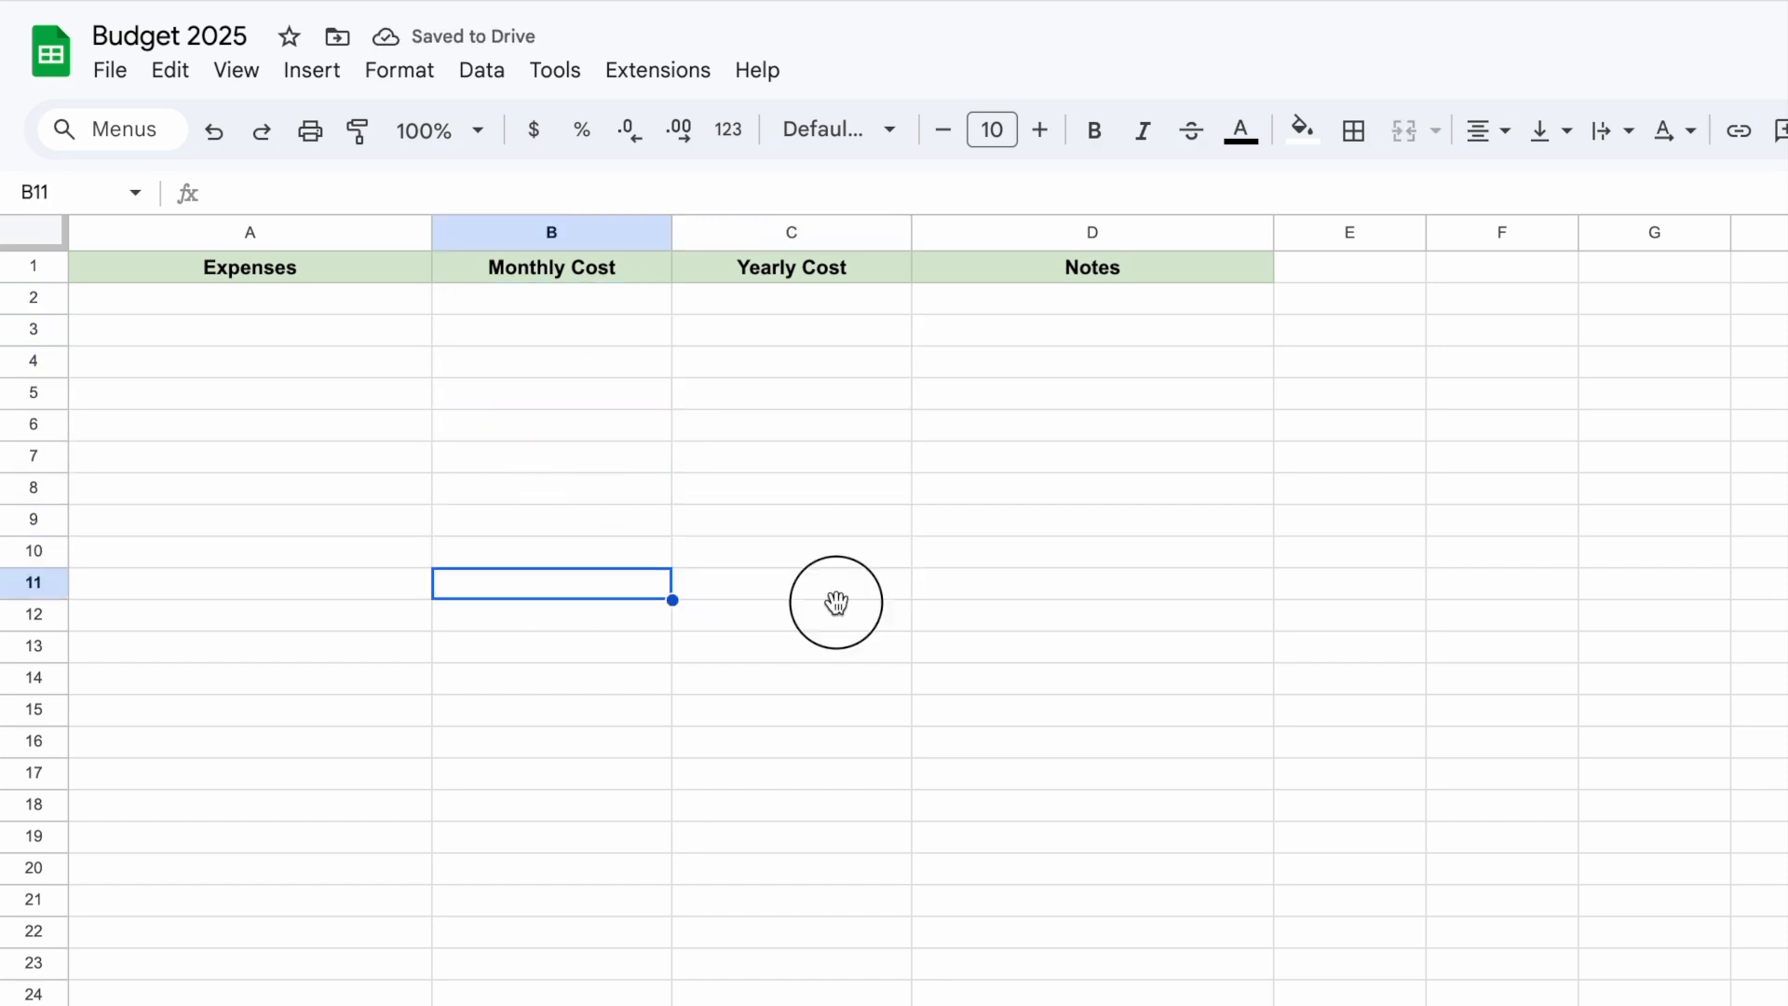
pyautogui.click(828, 607)
# Enter Housing as the first expense in cell A2
pyautogui.click(363, 300)
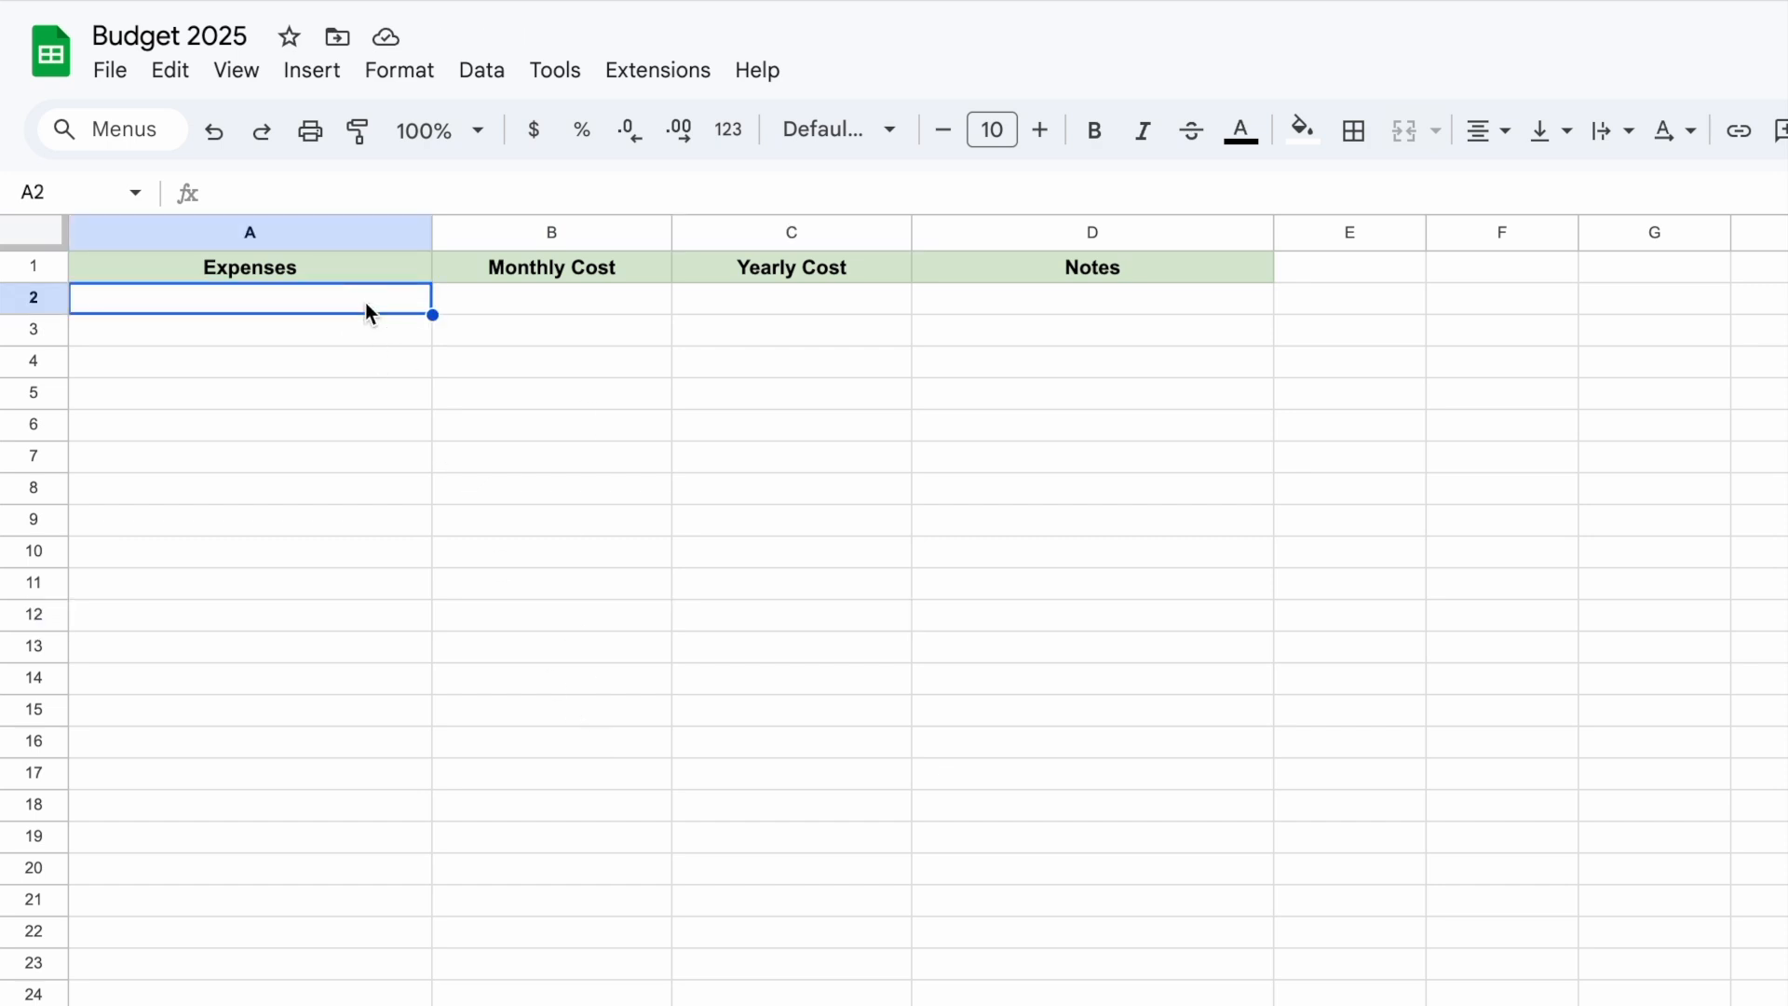
pyautogui.write('House')
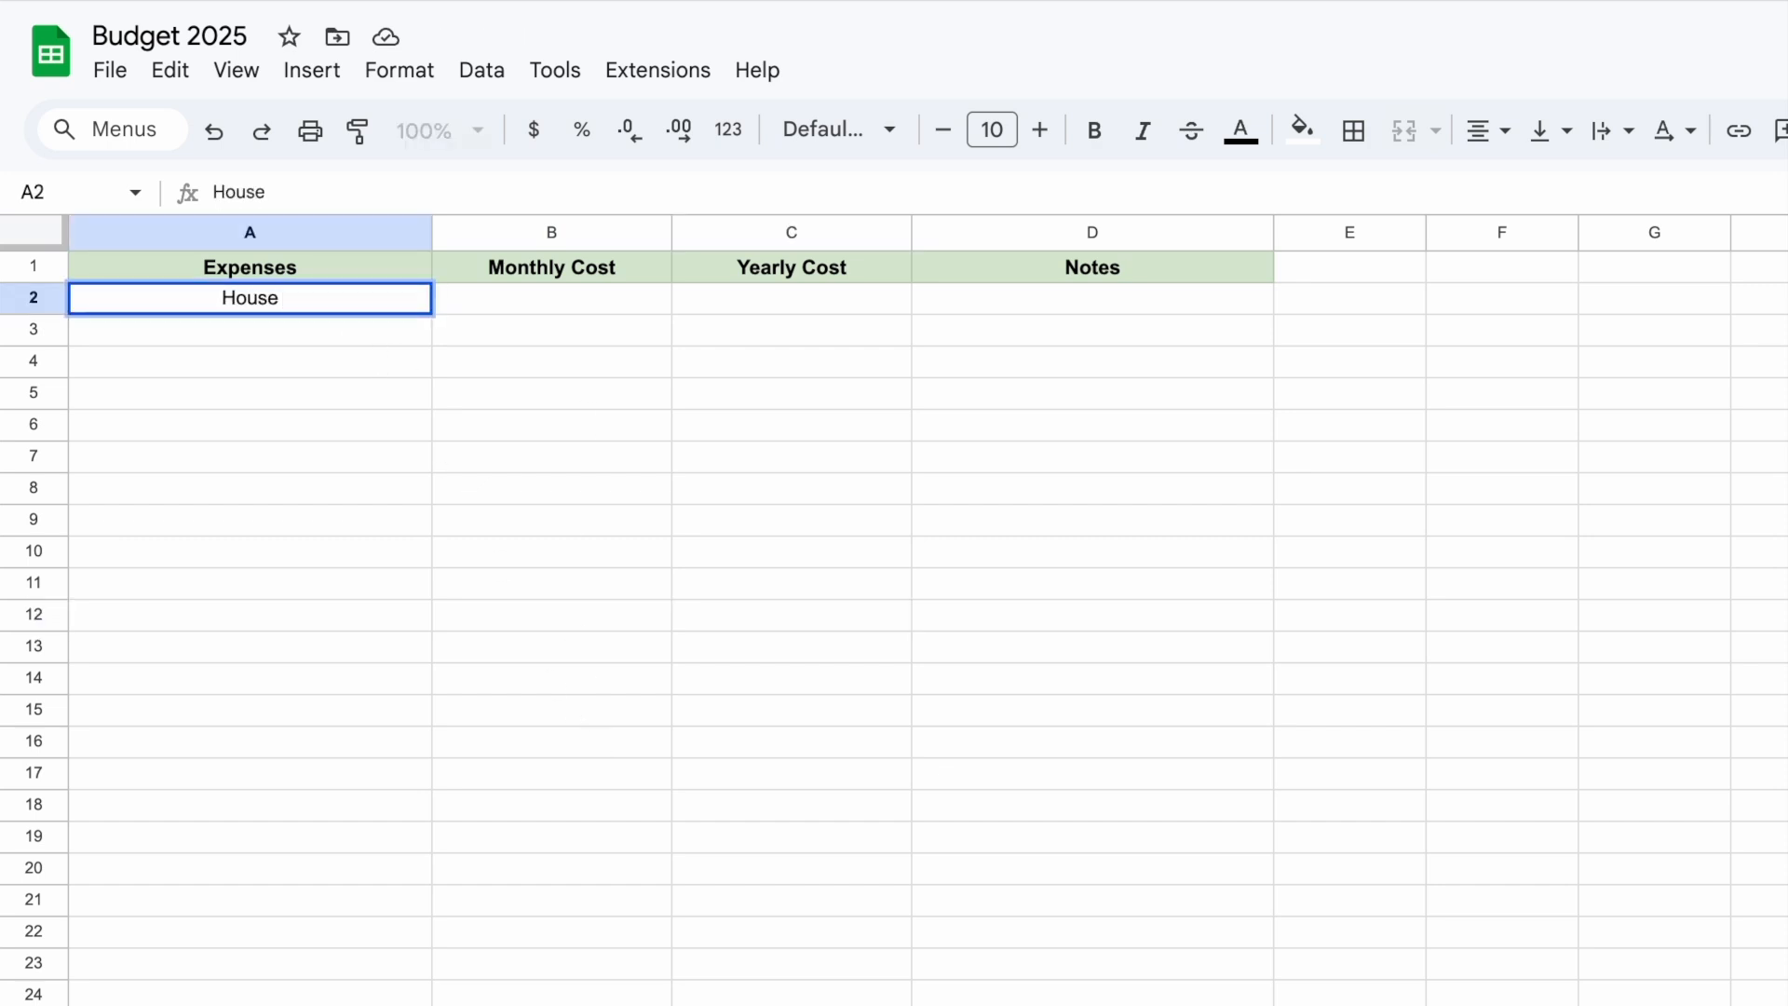
pyautogui.press('BackSpace')
pyautogui.press('BackSpace')
pyautogui.press('BackSpace')
pyautogui.press('BackSpace')
pyautogui.press('BackSpace')
pyautogui.write('Housing')
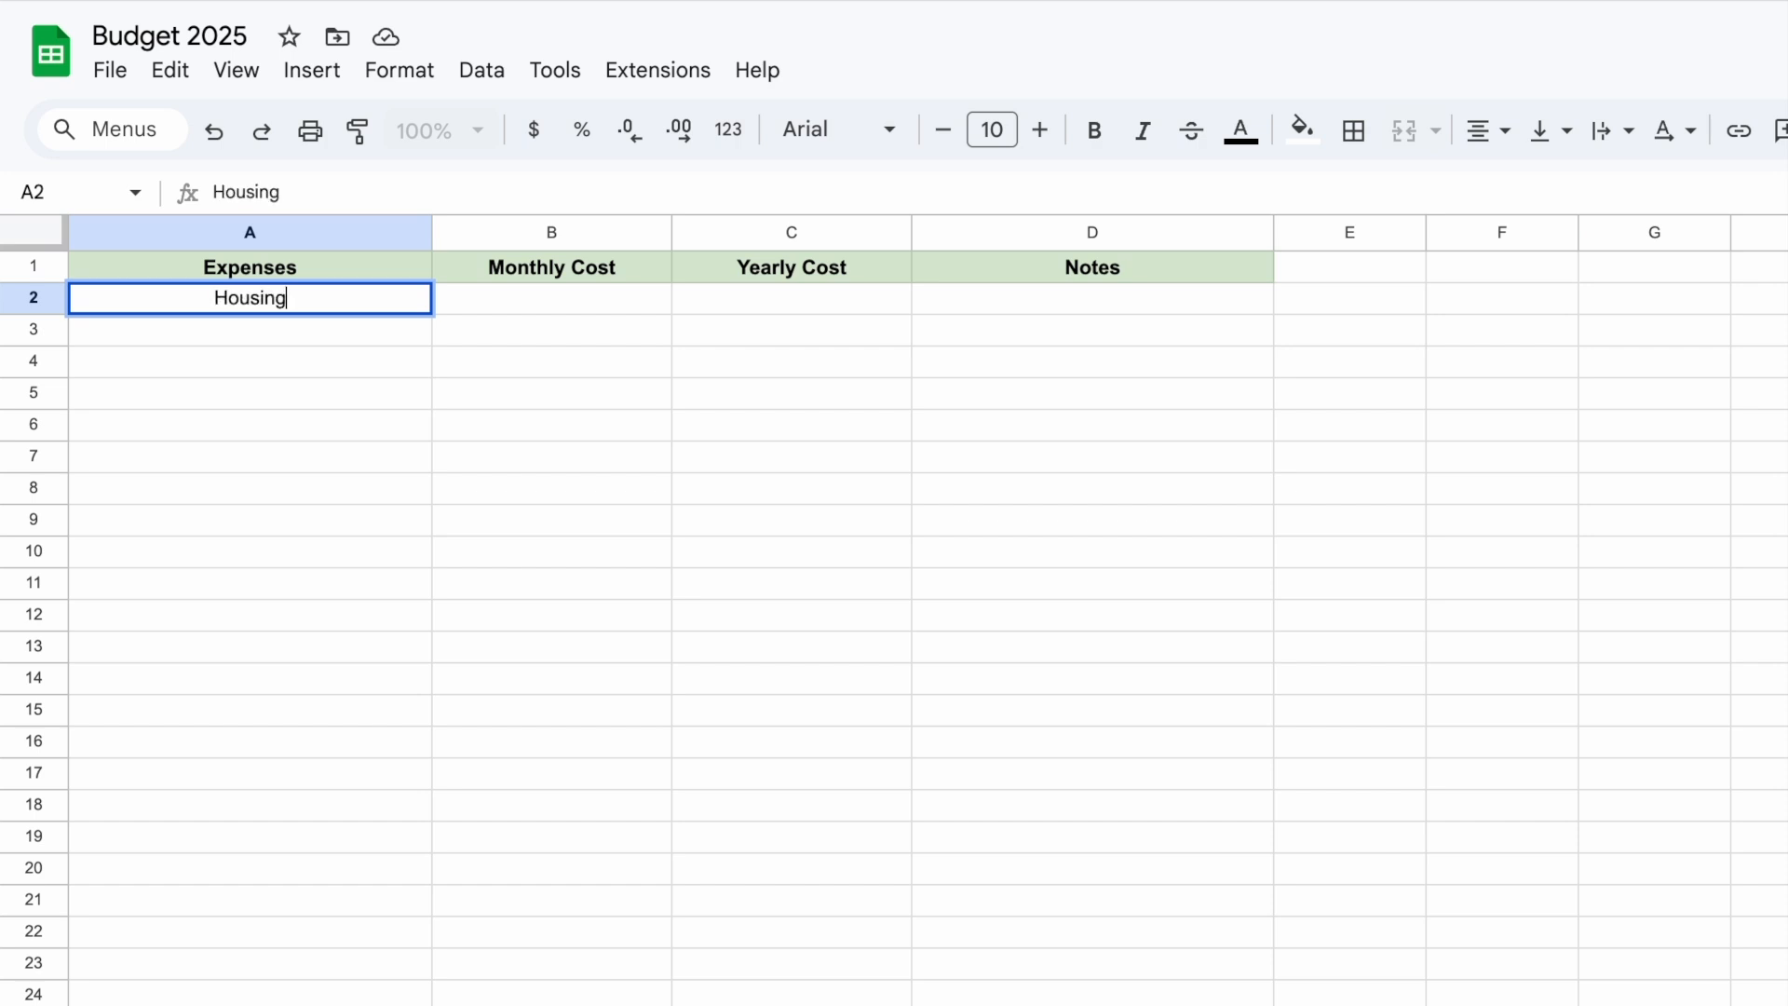
pyautogui.press('Return')
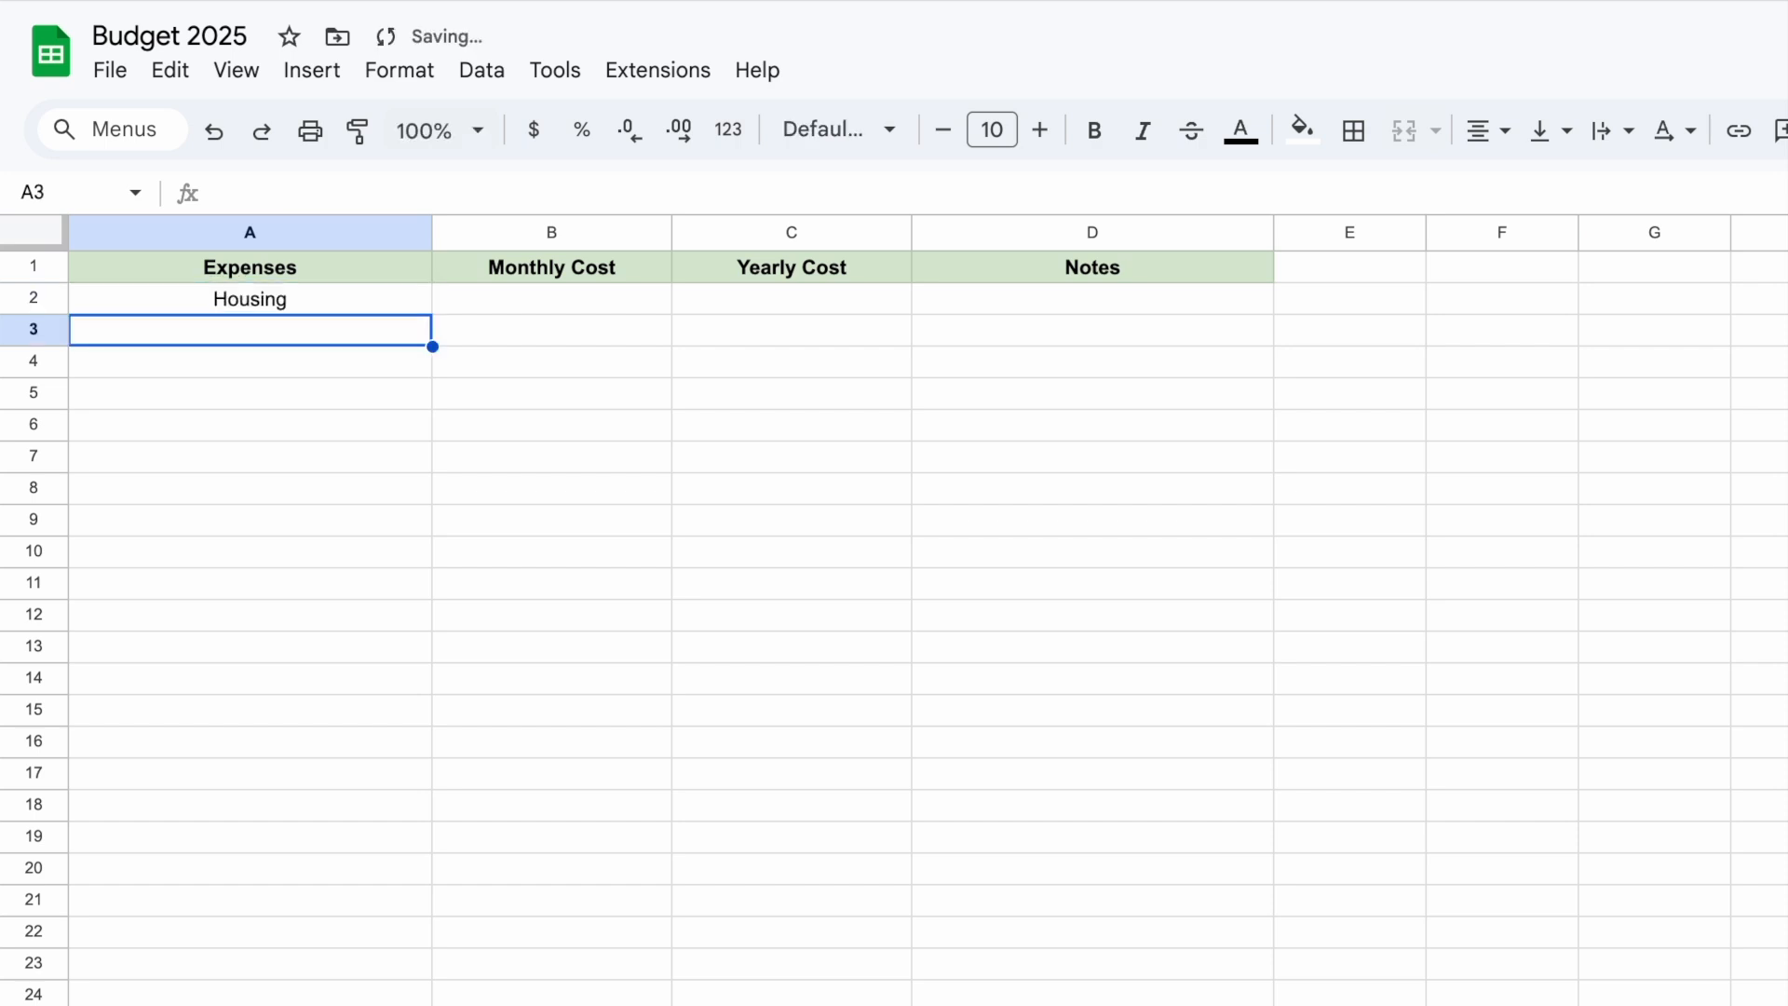
# Add the expenses Car Payment in cell A3 and Car Insurance in cell A4
pyautogui.write('Car Pam')
pyautogui.press('BackSpace')
pyautogui.write('yment')
pyautogui.press('Return')
pyautogui.write('Car Insurance')
pyautogui.press('Return')
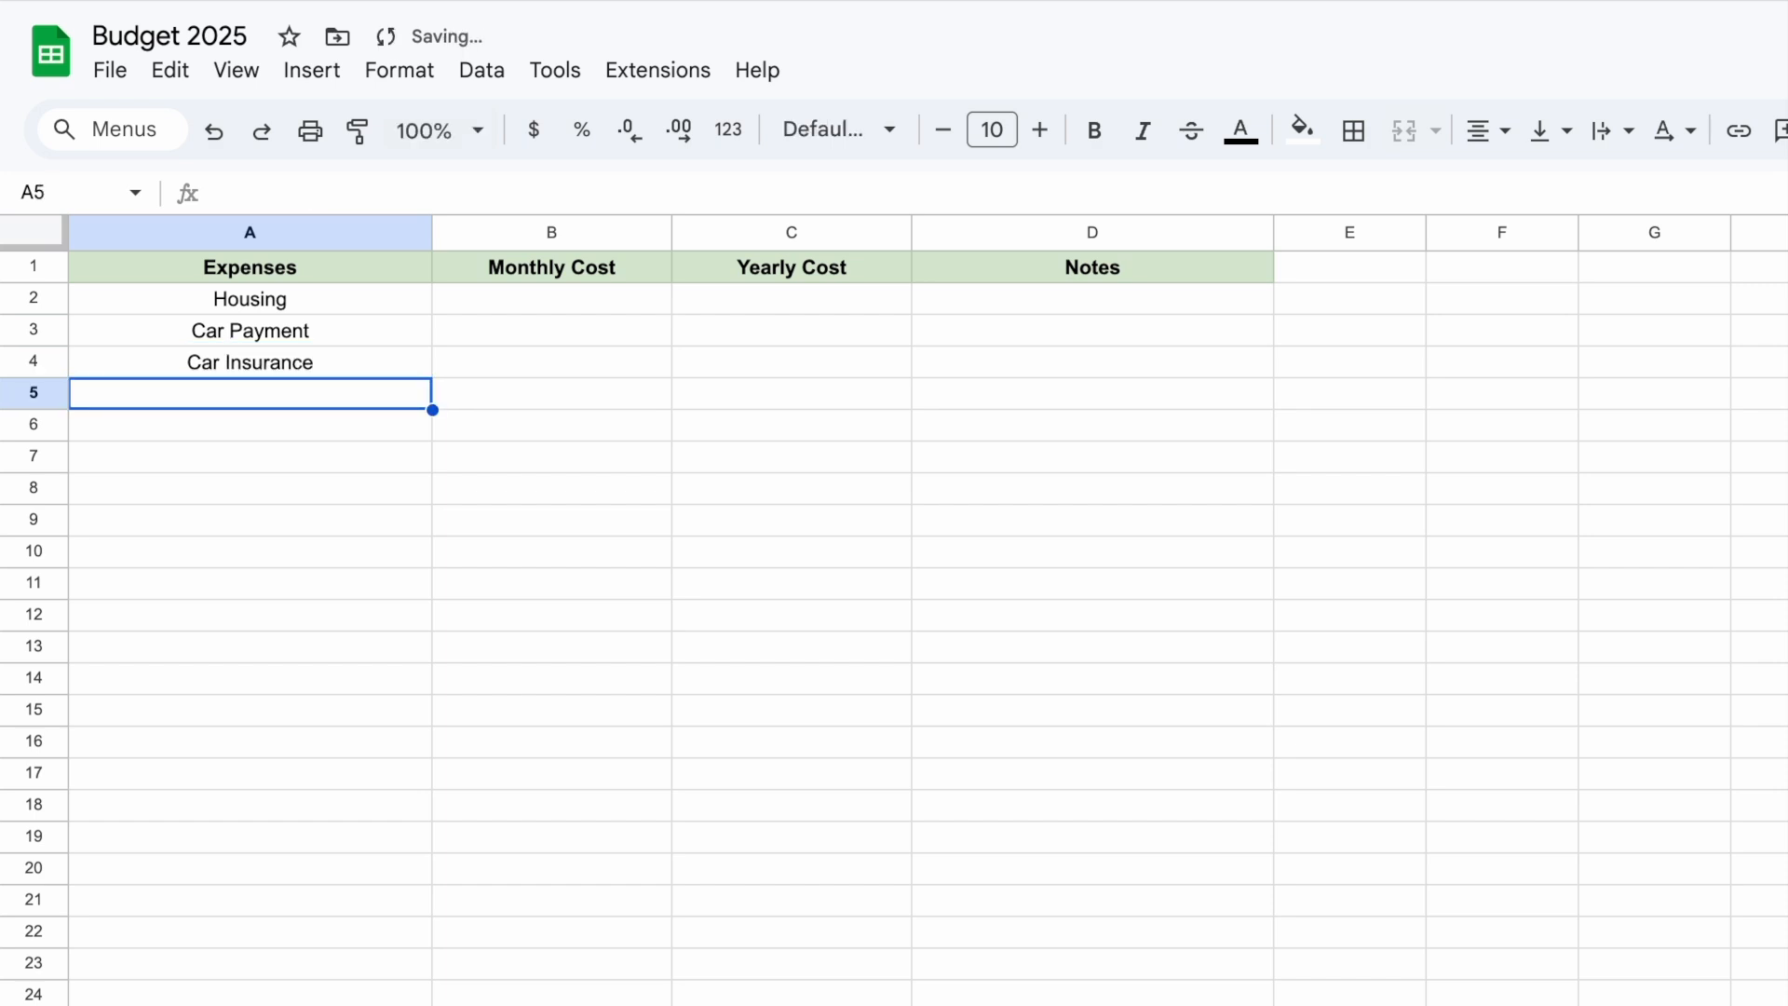
# Add the expenses Groceries in cell A5 and Restaurants in cell A6
pyautogui.write('Foo')
pyautogui.press('BackSpace')
pyautogui.press('BackSpace')
pyautogui.press('BackSpace')
pyautogui.write('Groceries')
pyautogui.press('Return')
pyautogui.write('Restaurants')
pyautogui.press('Return')
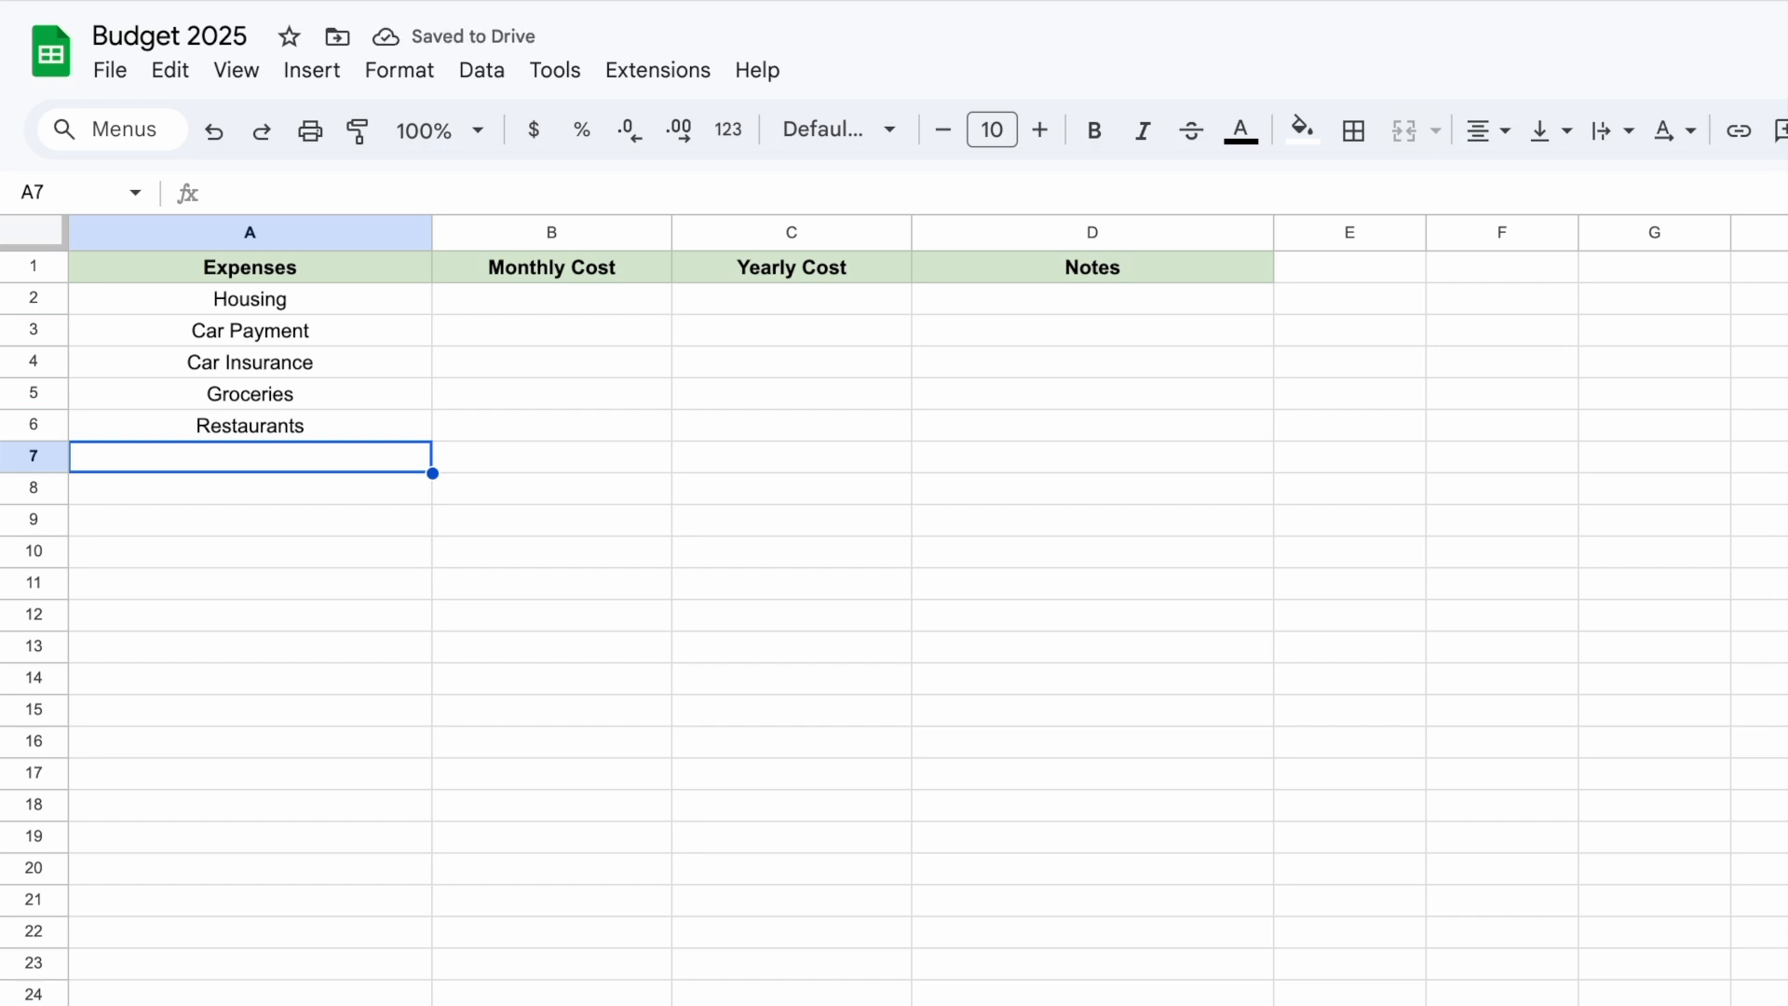
# Add the expenses Subscriptions in cell A7 and Giving in cell A8
pyautogui.write('Subscriptions')
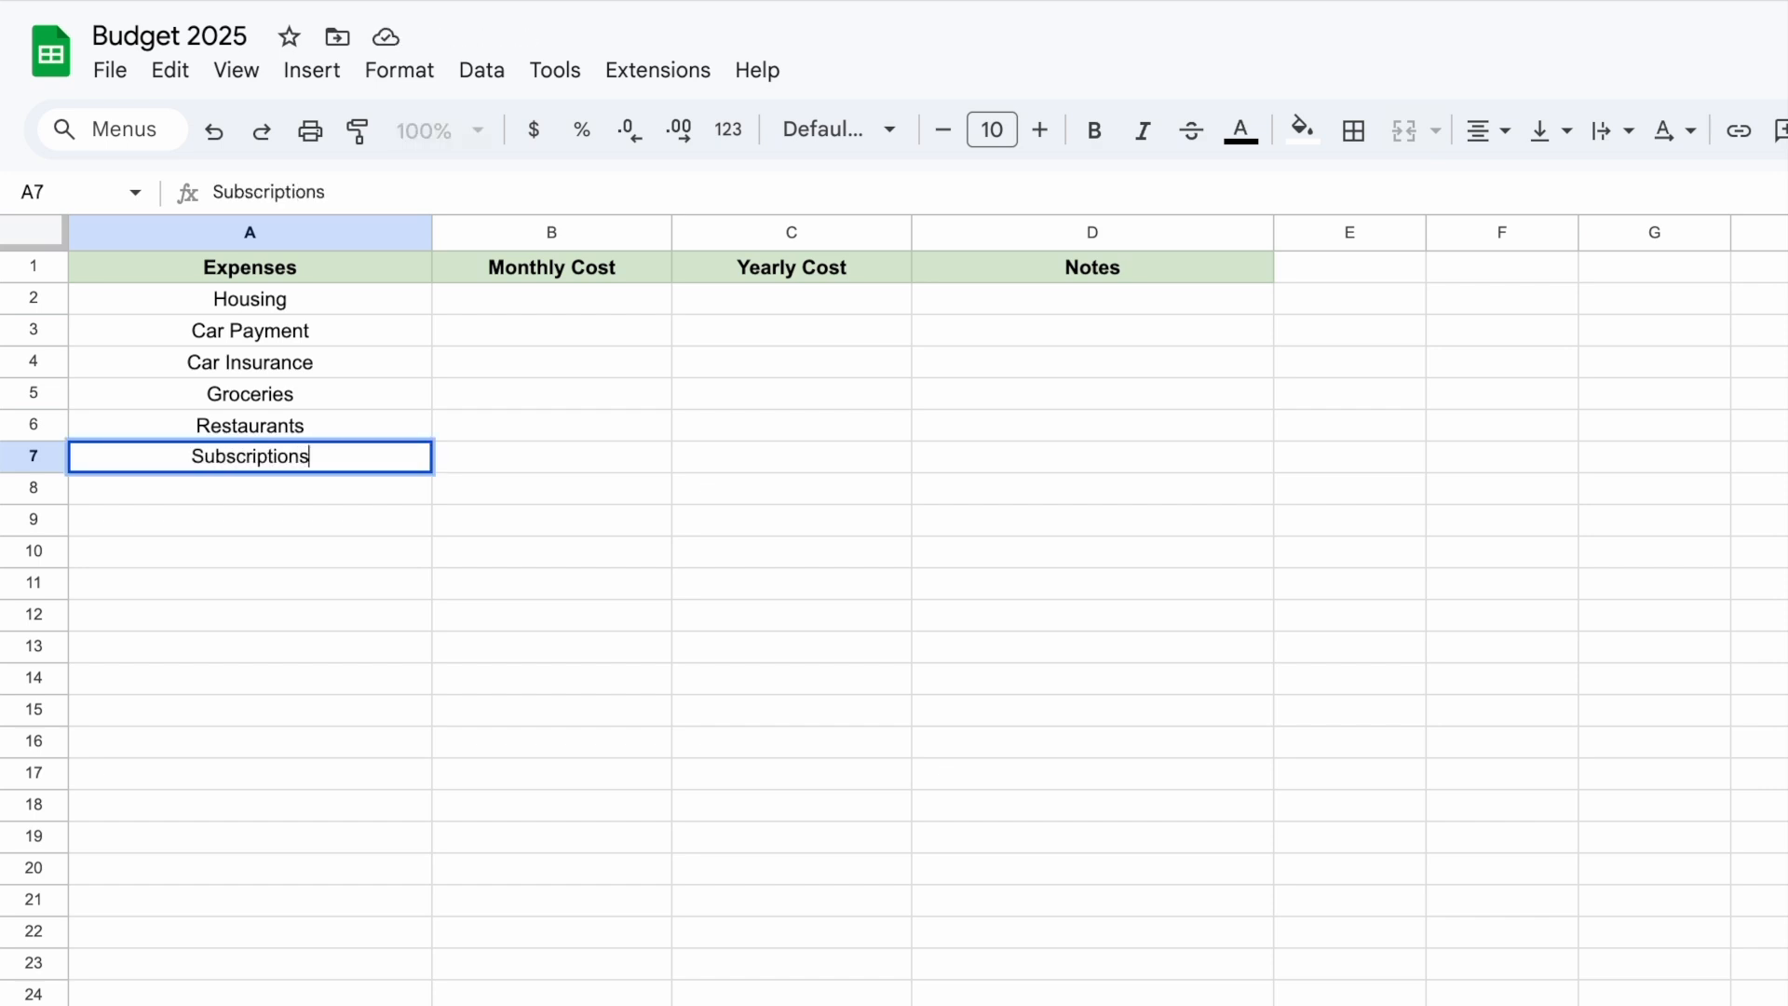
pyautogui.press('Return')
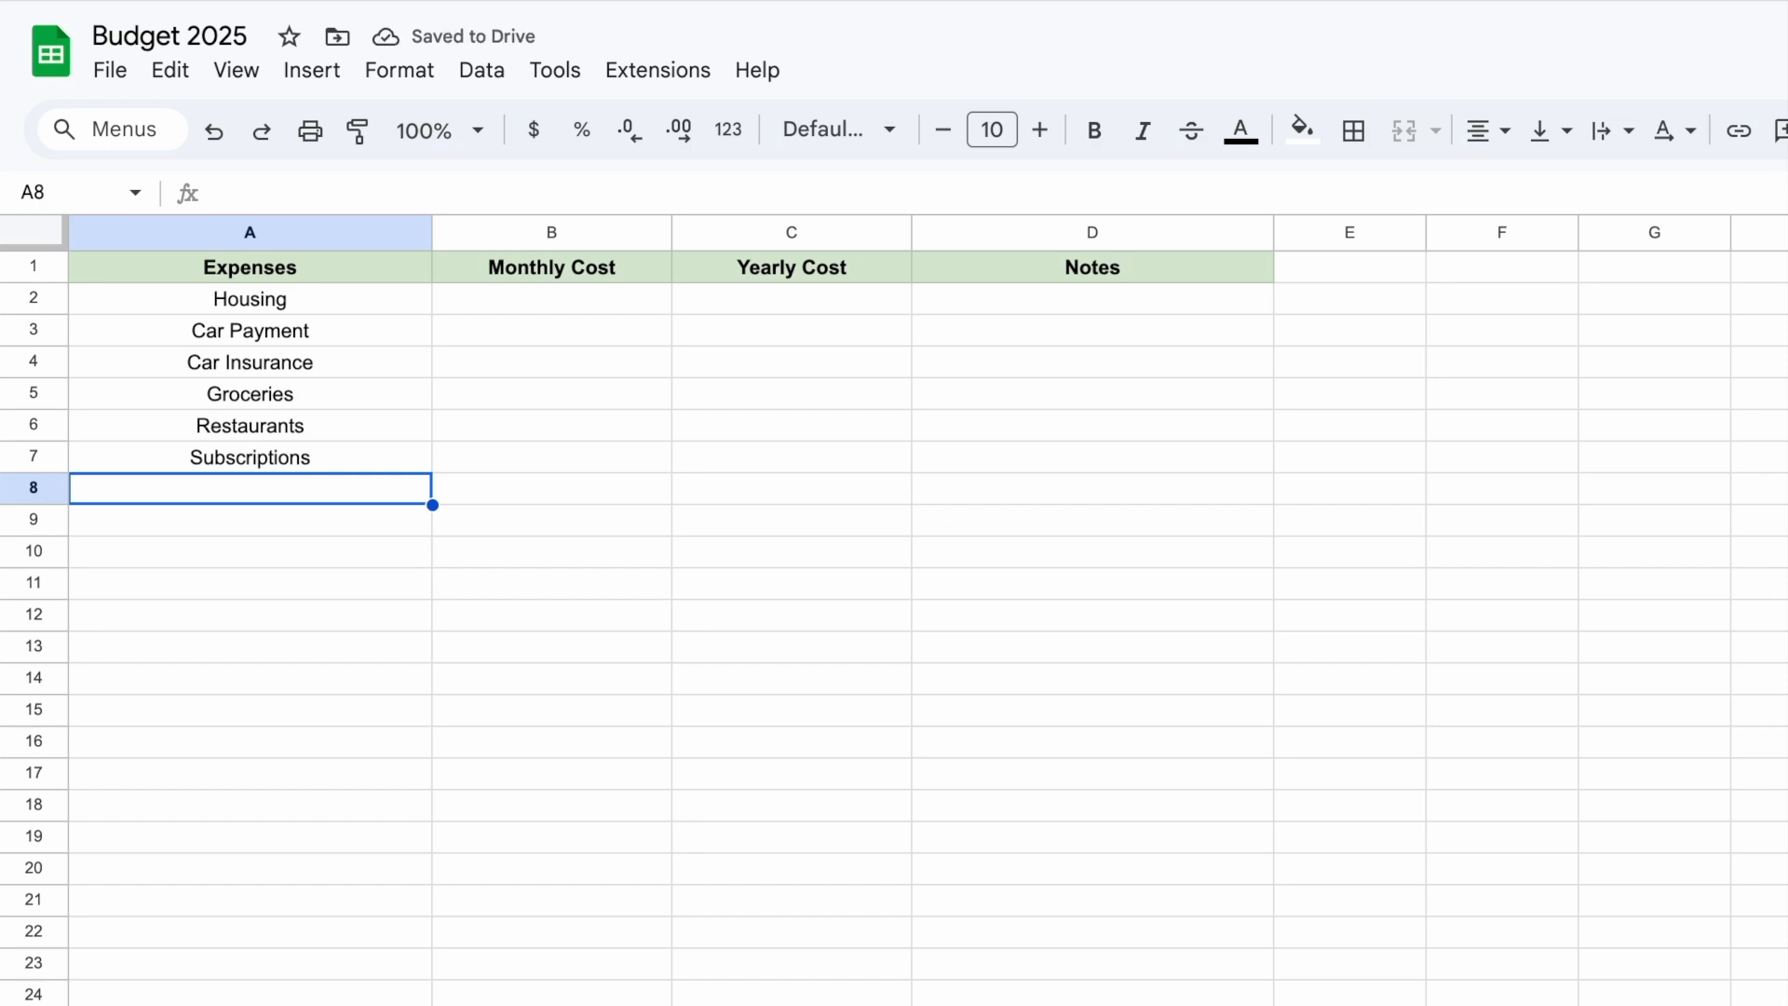
pyautogui.write('Giving')
pyautogui.press('Return')
# Add the expenses Allowance, Savings and Utilities in cells A9 to A11
pyautogui.write('Alloa')
pyautogui.press('BackSpace')
pyautogui.write('wance')
pyautogui.press('Return')
pyautogui.write('Savings')
pyautogui.press('Return')
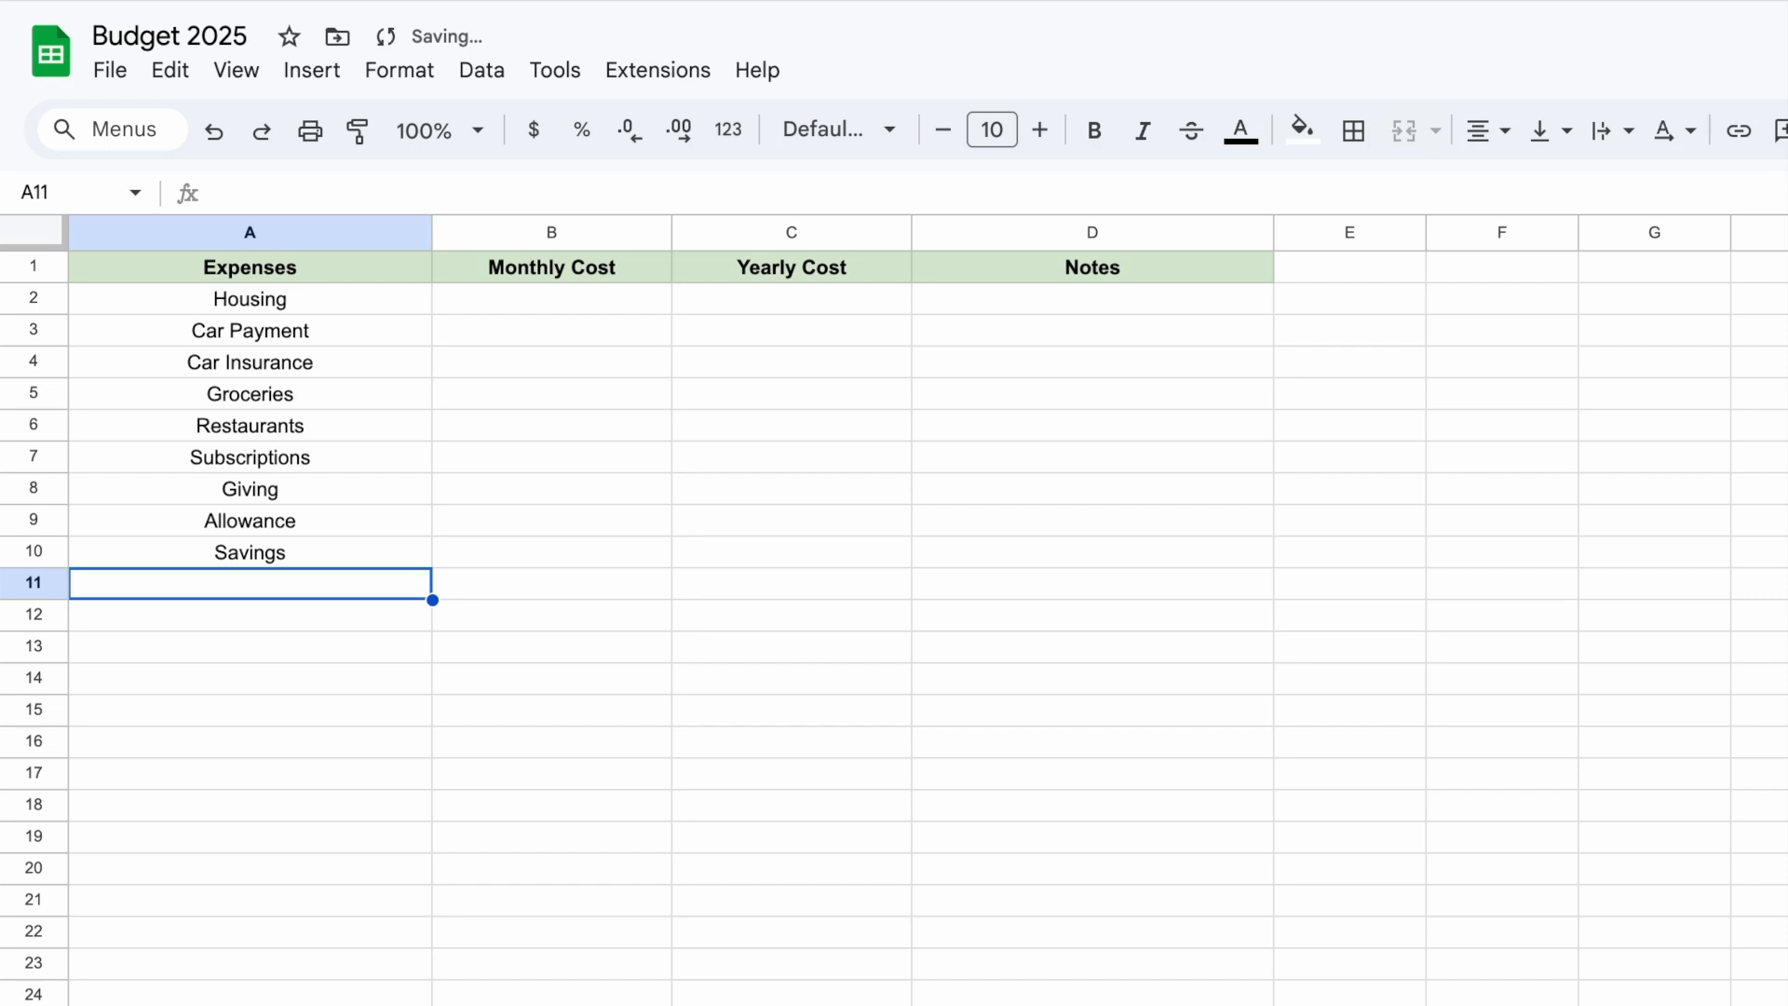
pyautogui.write('Utilities')
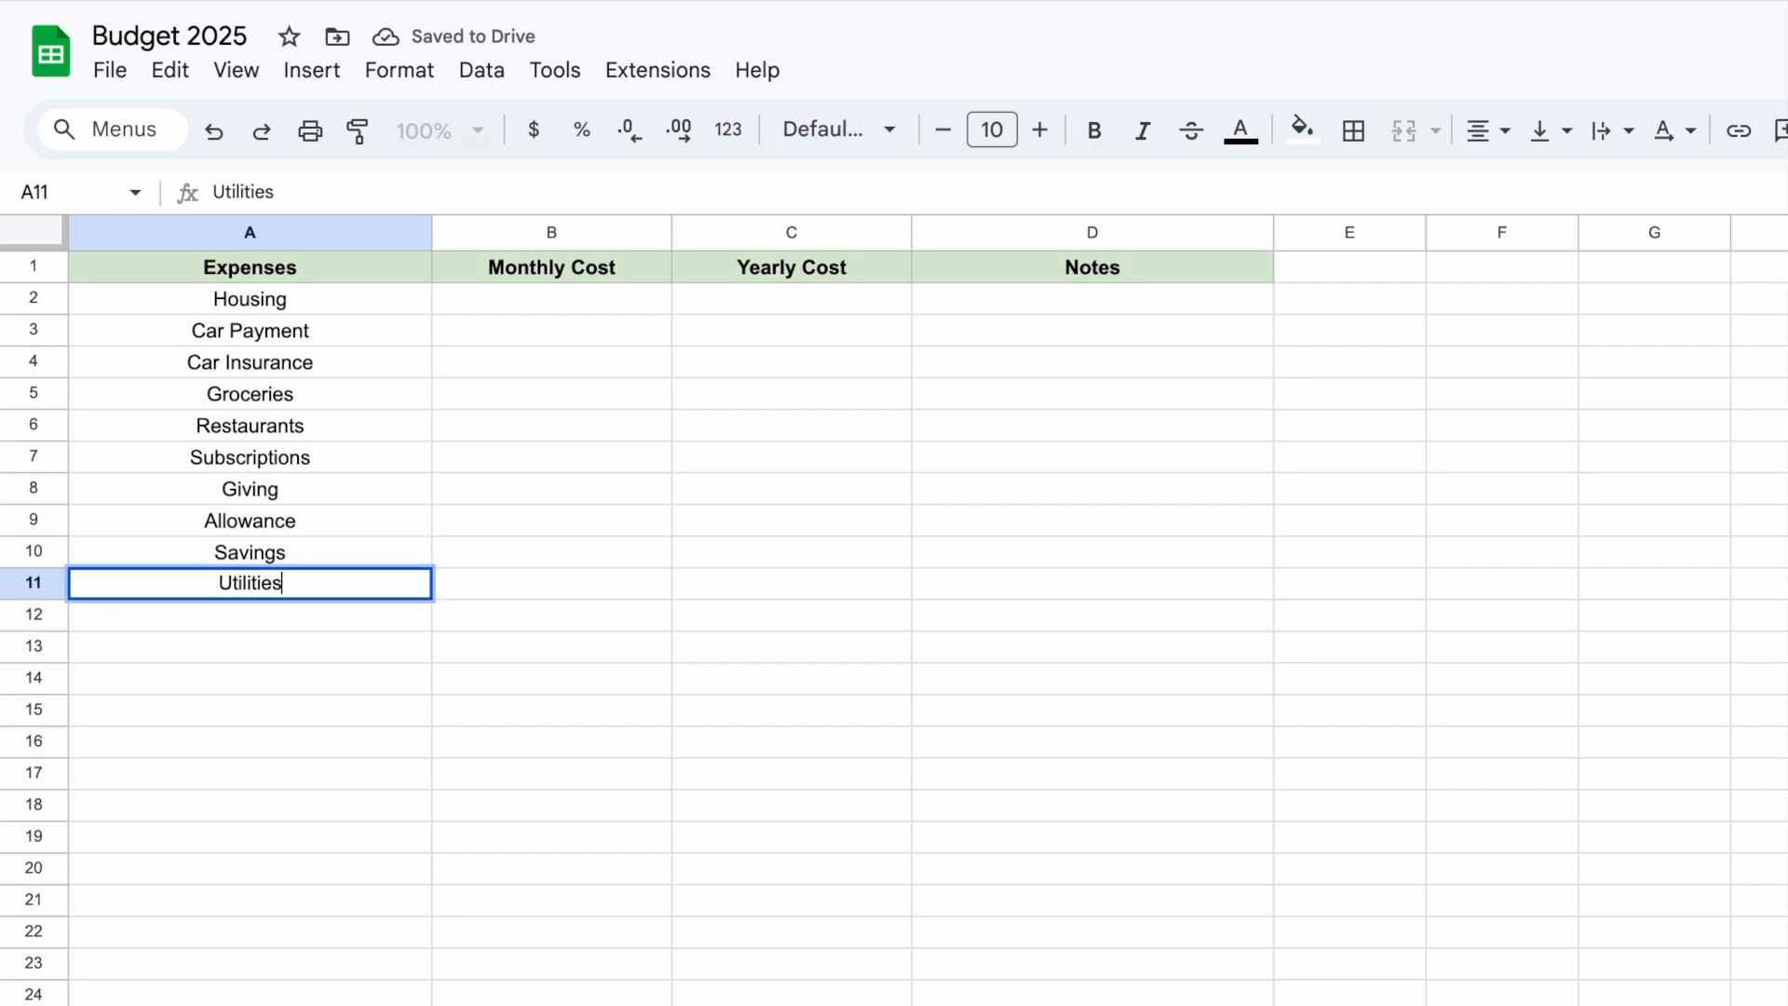
pyautogui.press('Return')
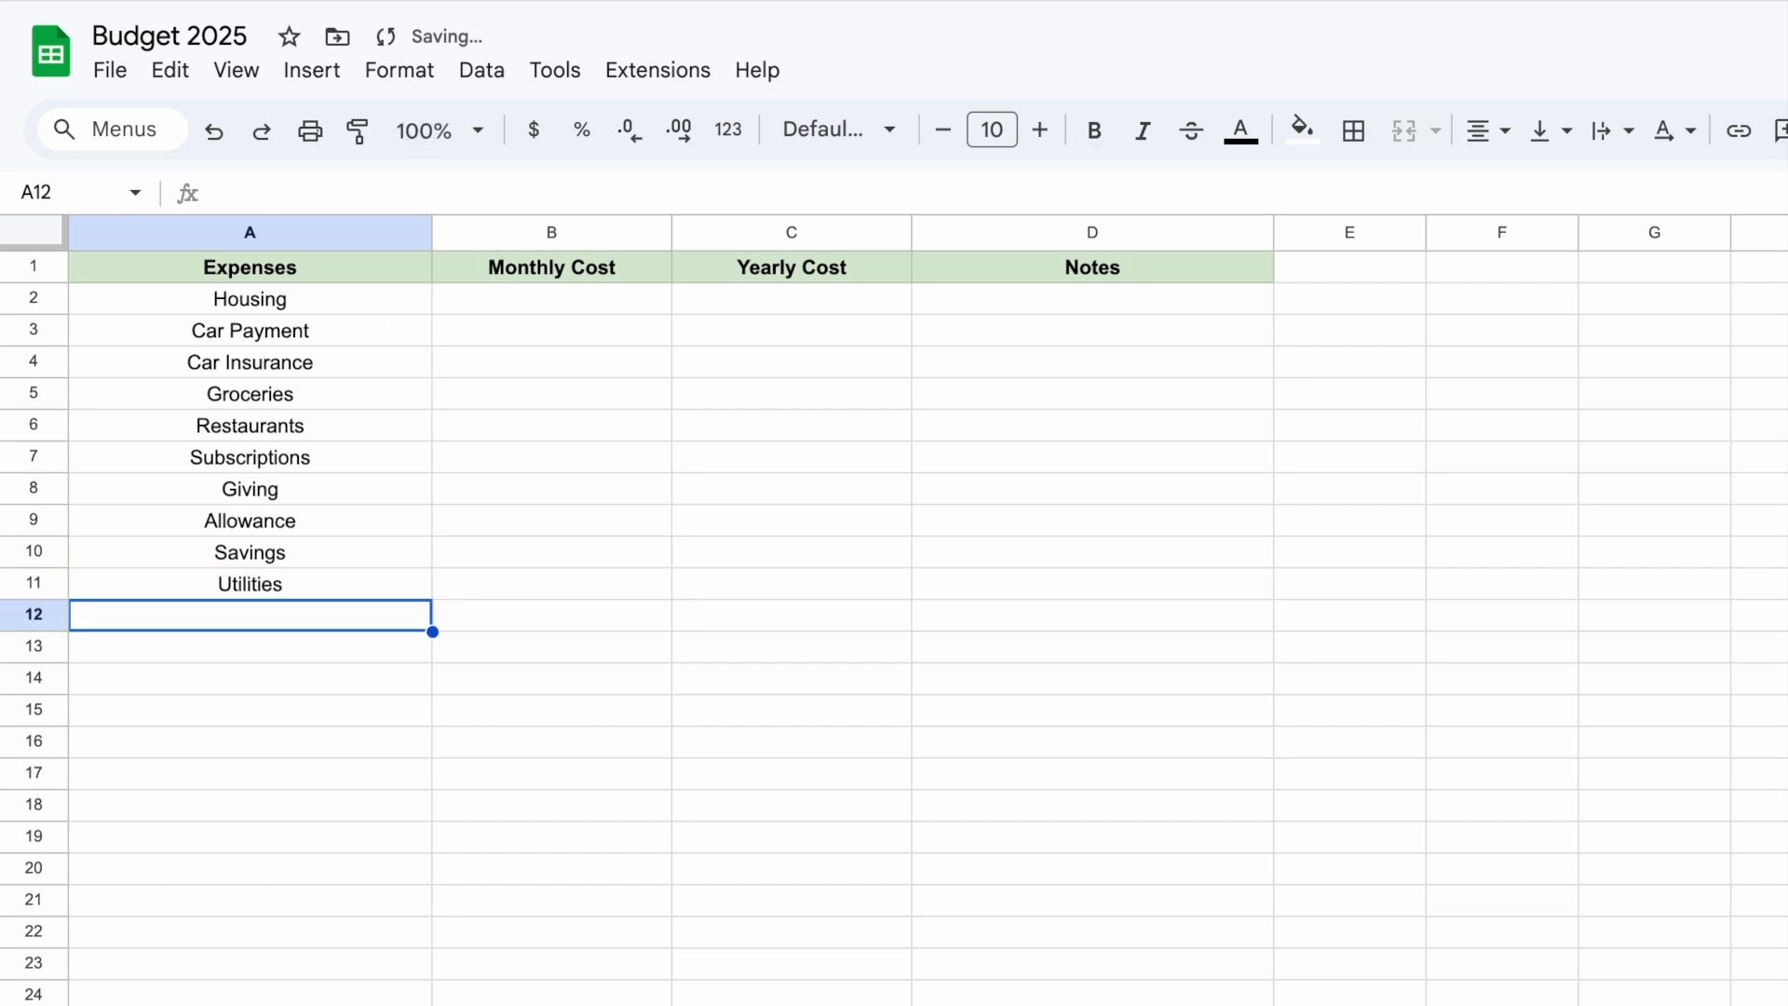
pyautogui.click(634, 549)
pyautogui.click(289, 680)
pyautogui.moveTo(242, 611); pyautogui.dragTo(270, 715)
pyautogui.moveTo(307, 296); pyautogui.dragTo(291, 755)
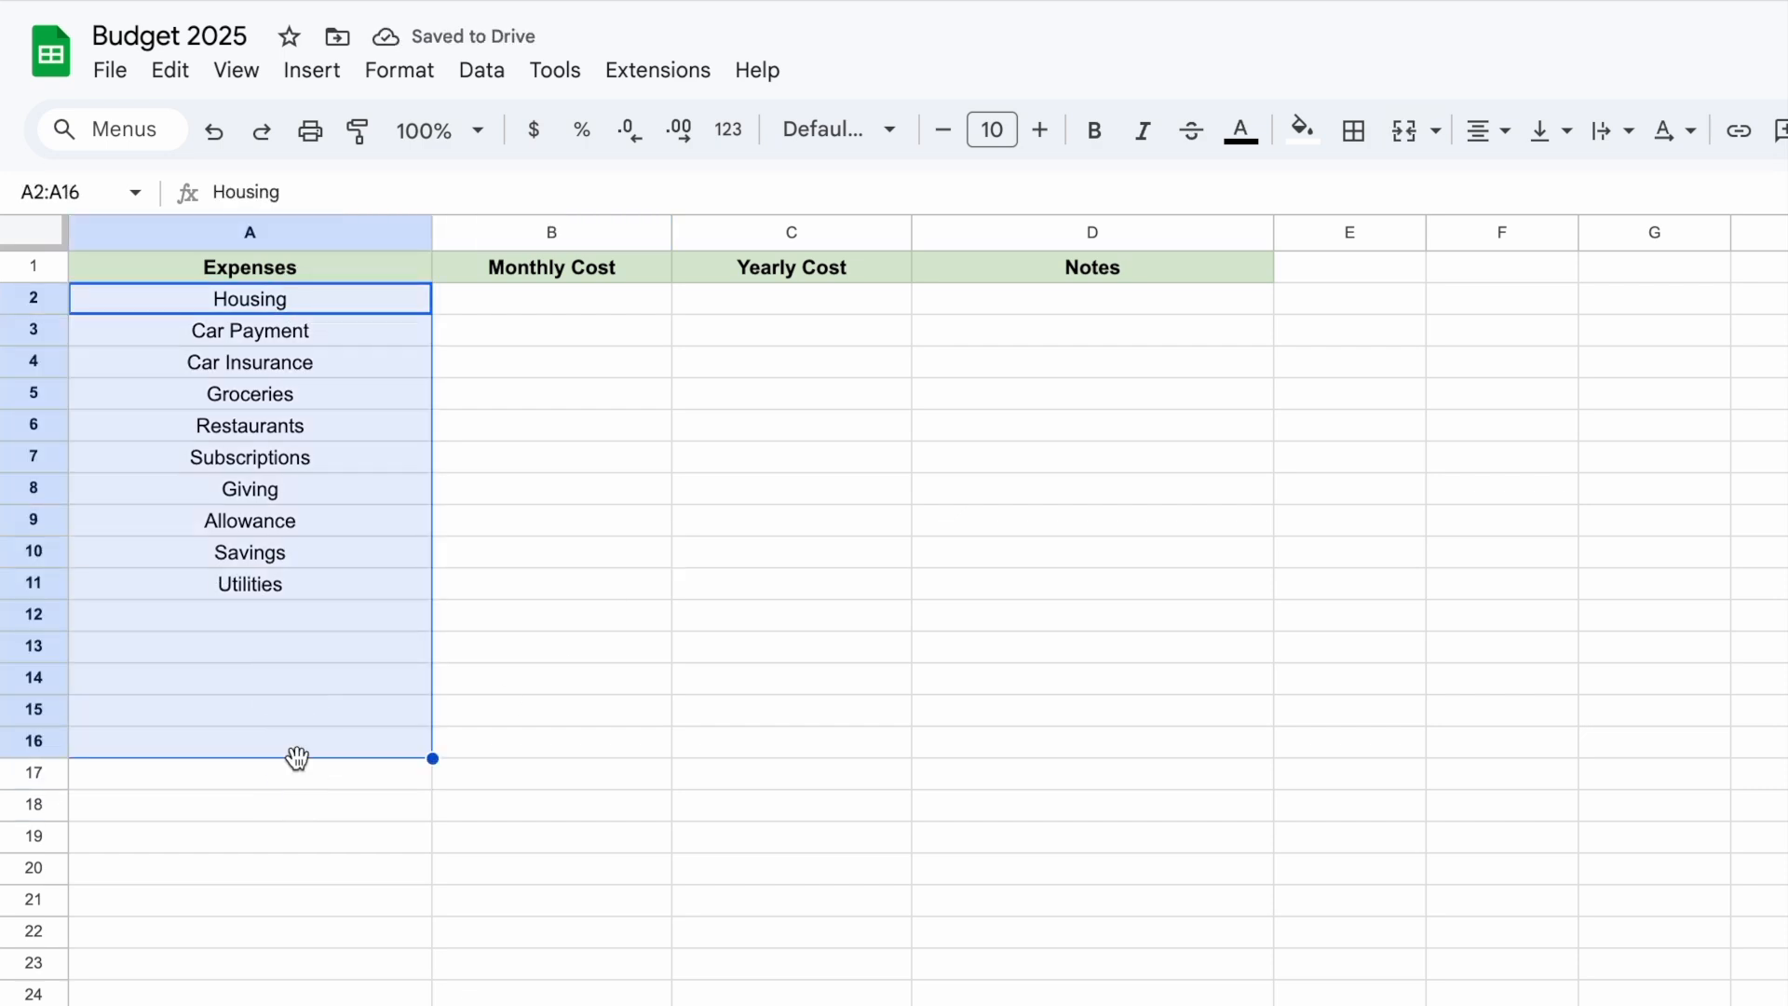
pyautogui.click(279, 836)
pyautogui.moveTo(250, 614); pyautogui.dragTo(264, 753)
# Enter the row labels Budget in cell A17 and Remaining in cell A18
pyautogui.doubleClick(253, 786)
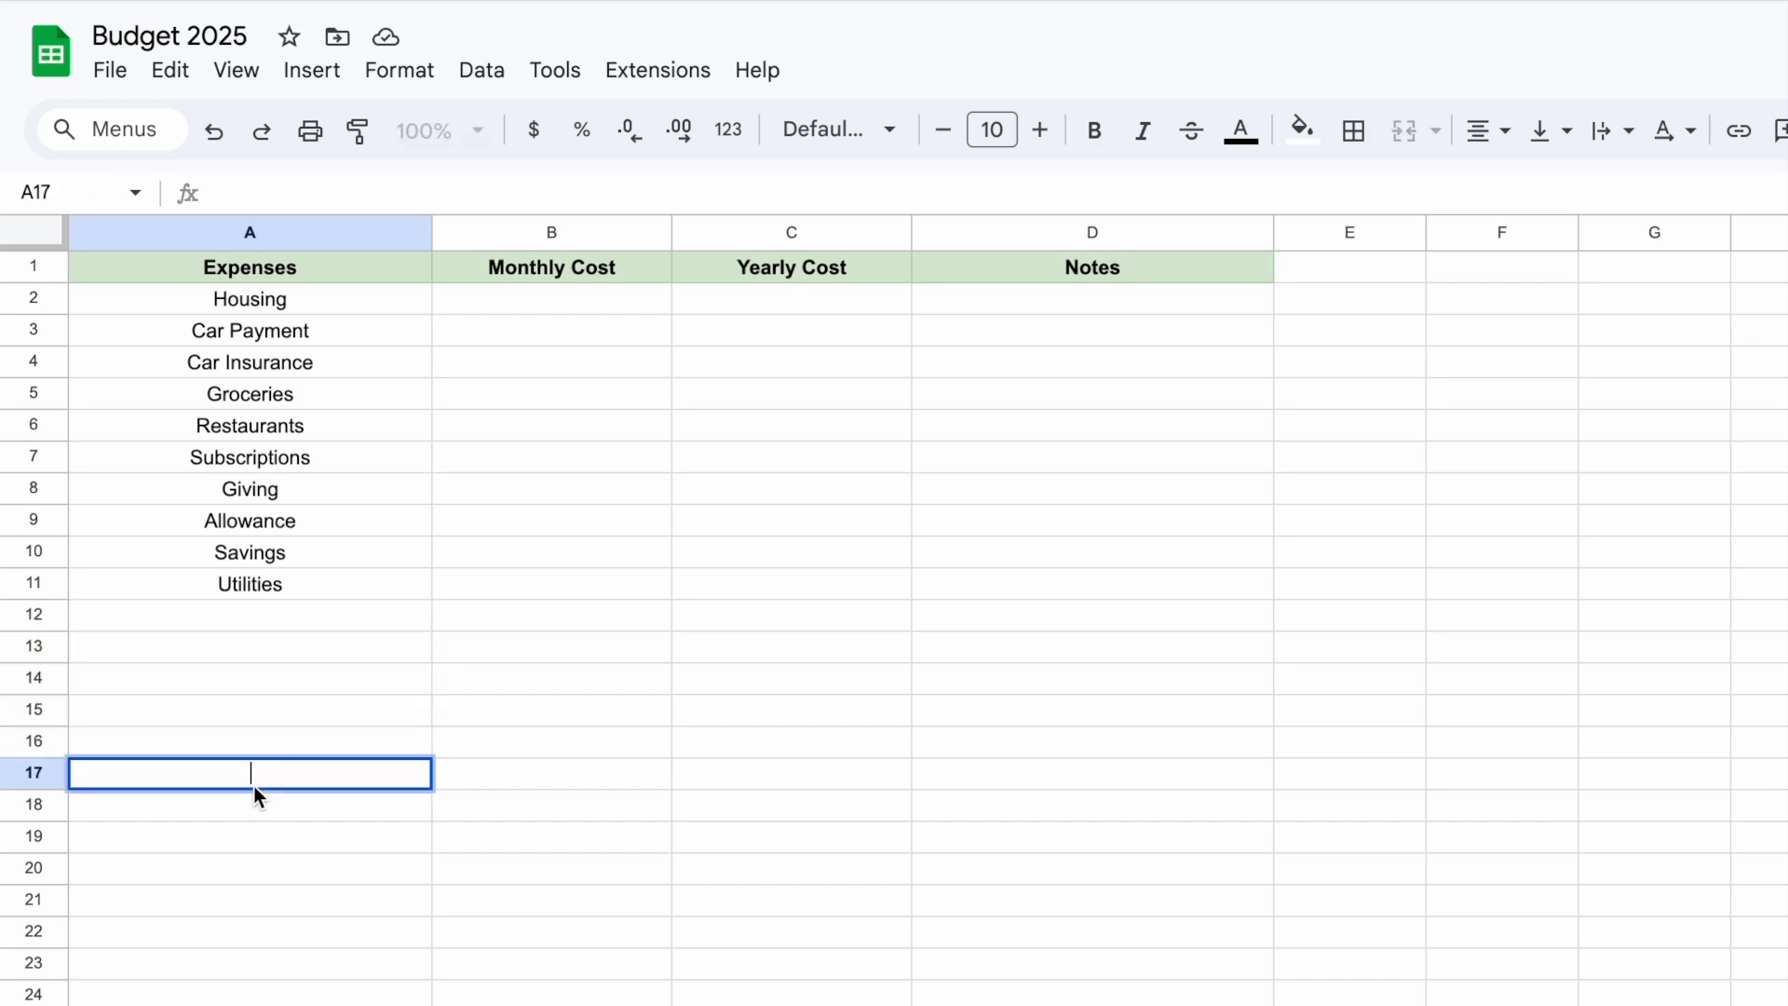
pyautogui.write('Budget')
pyautogui.press('Return')
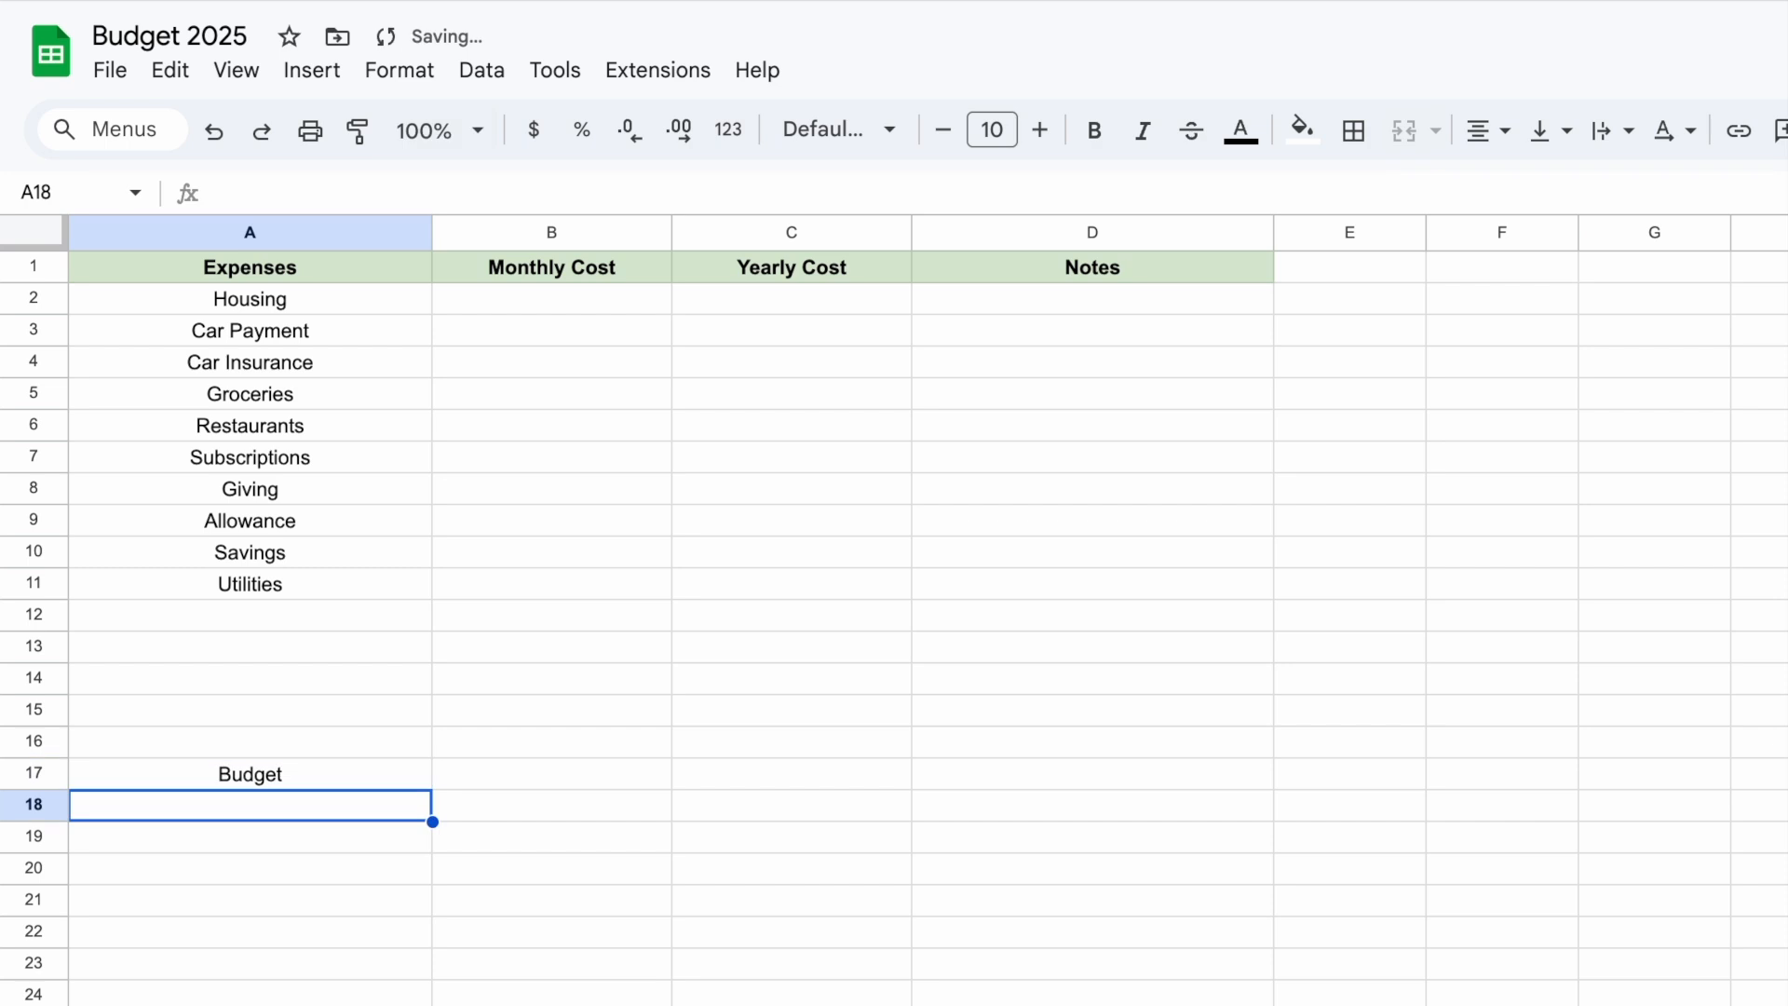
pyautogui.write('Rema')
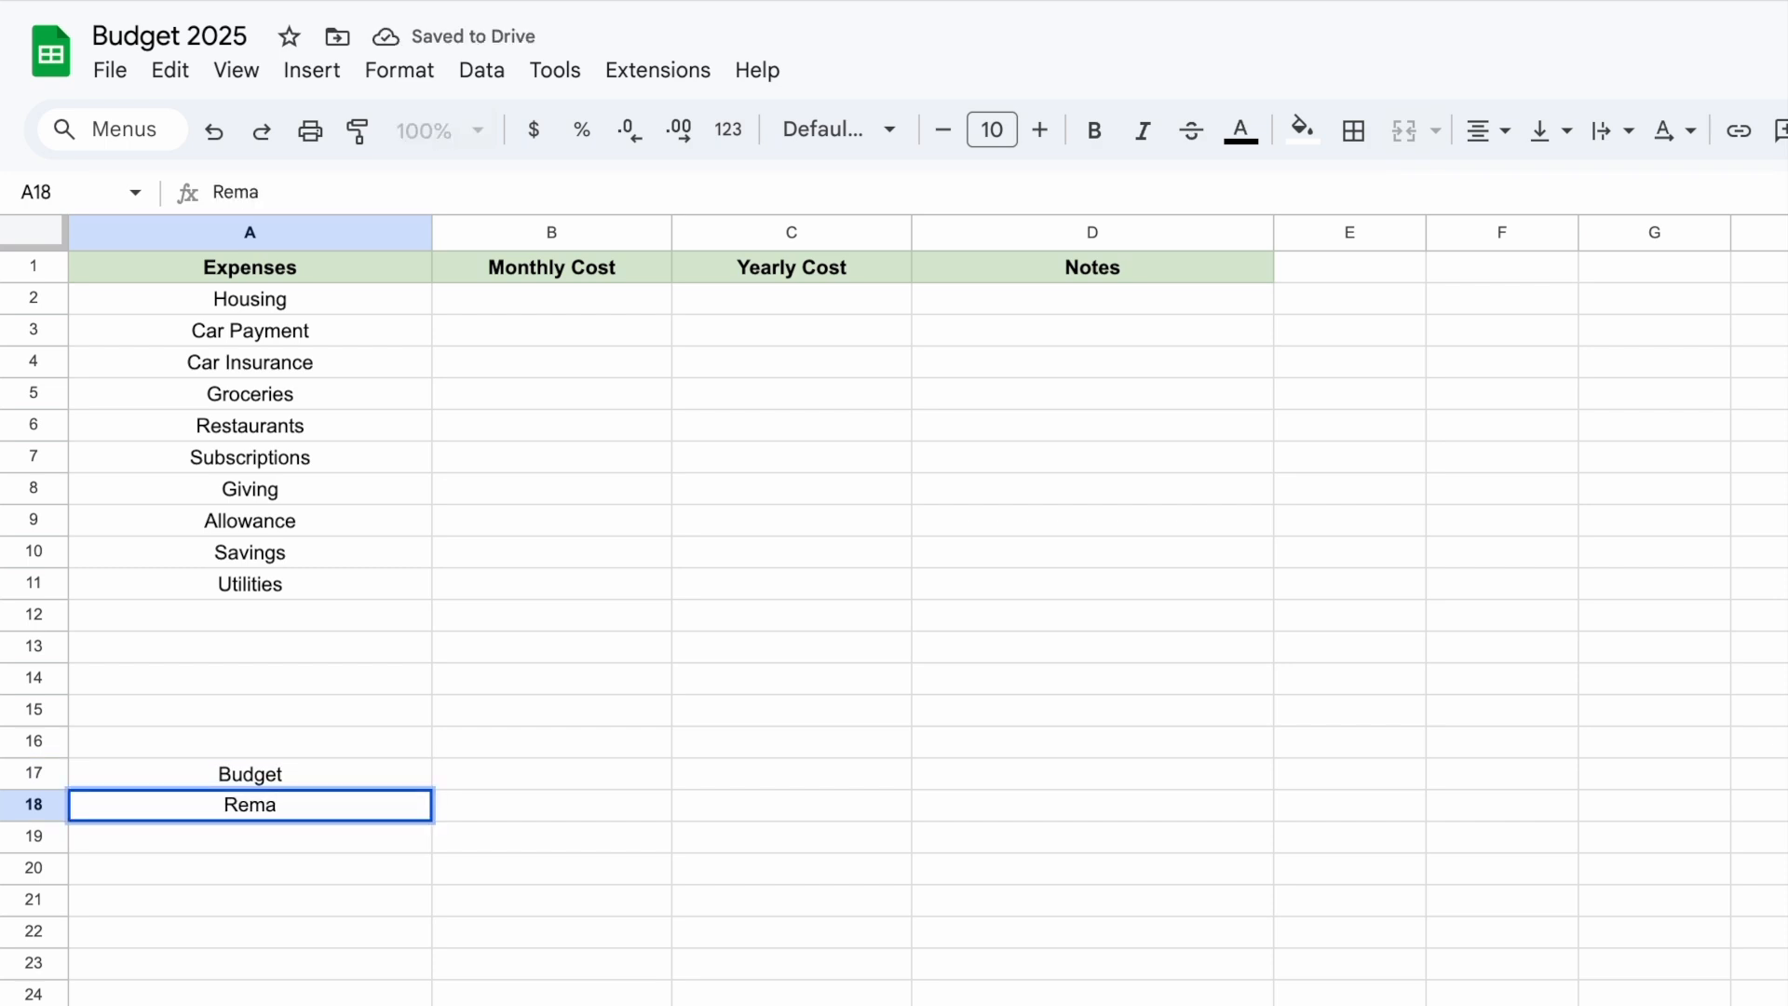
pyautogui.write('ining')
pyautogui.click(409, 1004)
pyautogui.click(342, 747)
pyautogui.click(316, 785)
pyautogui.doubleClick(315, 778)
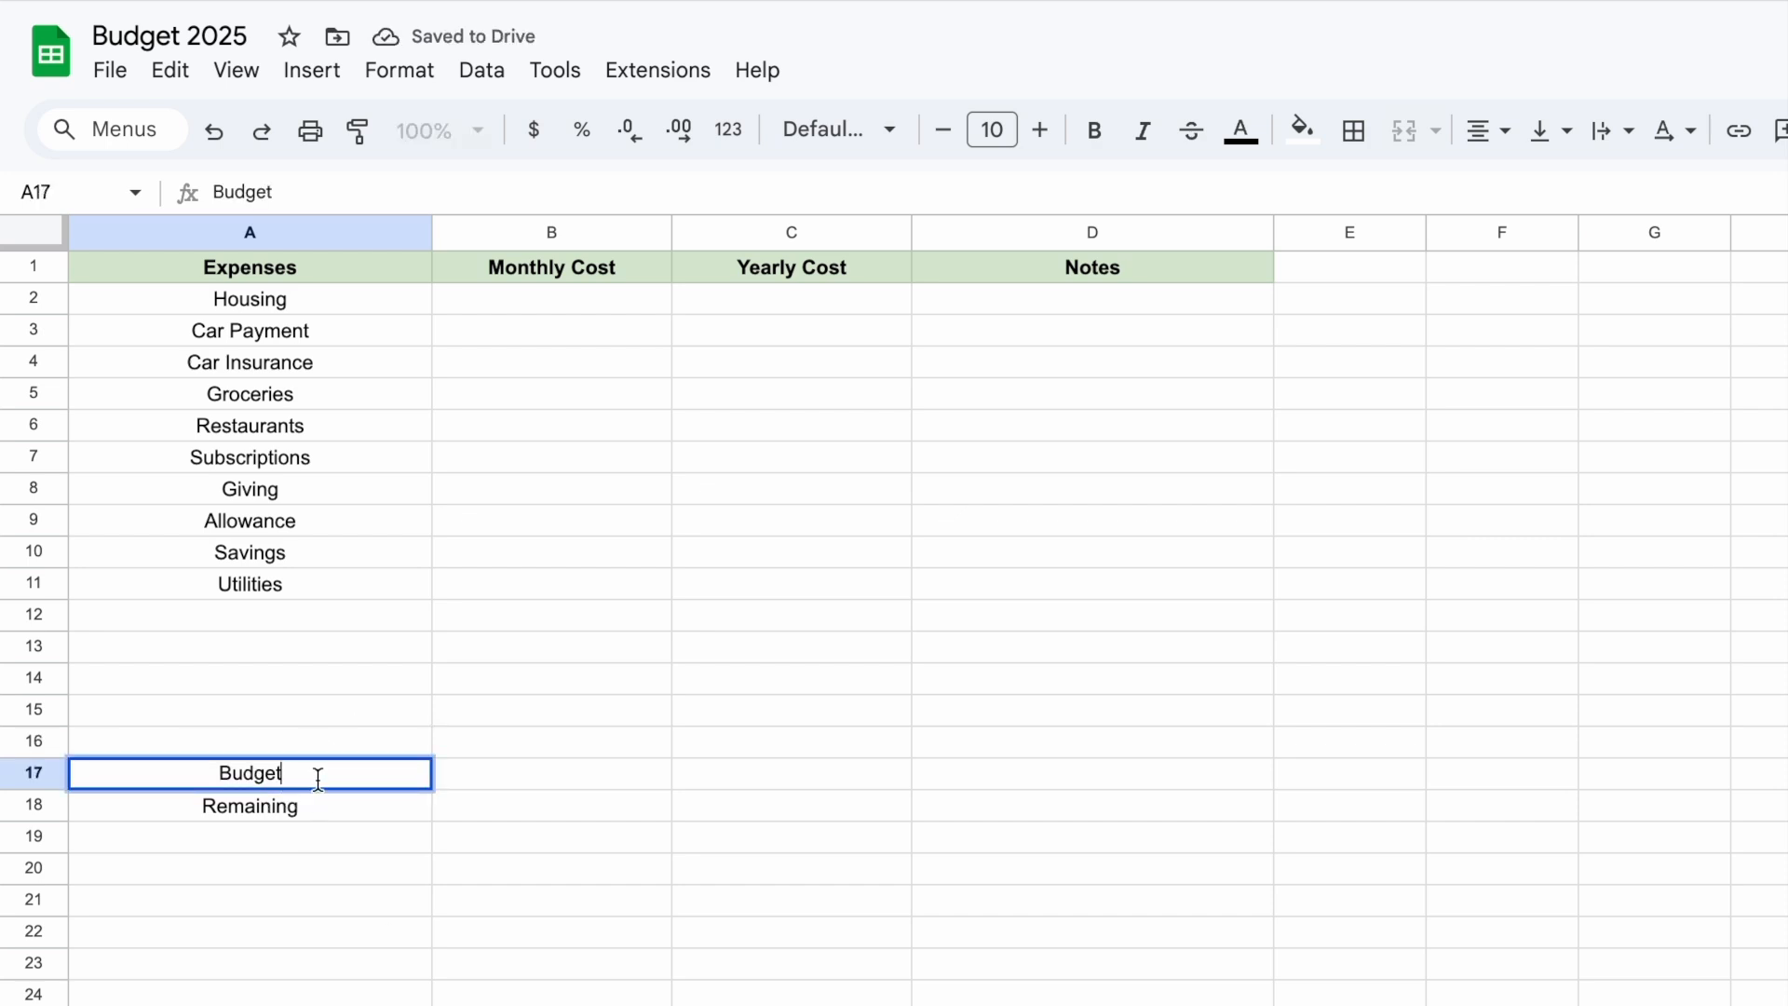
pyautogui.click(531, 781)
pyautogui.click(351, 780)
pyautogui.doubleClick(349, 777)
pyautogui.click(283, 868)
pyautogui.doubleClick(297, 777)
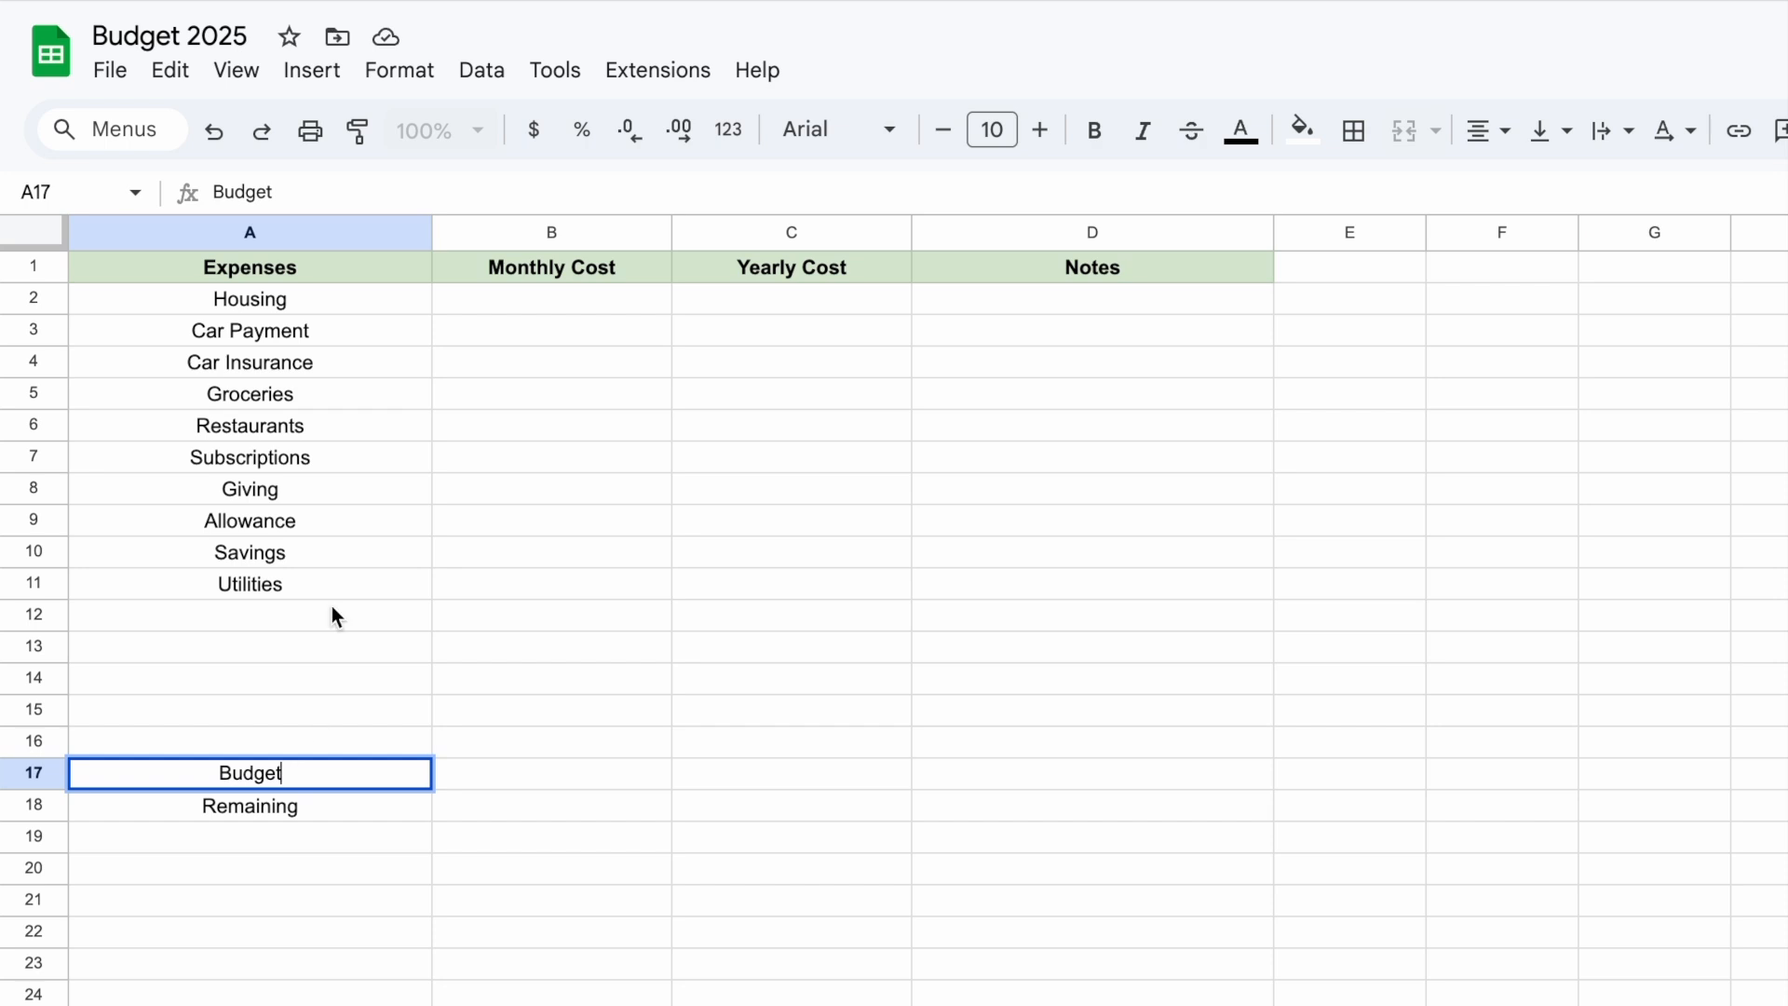
pyautogui.moveTo(300, 298); pyautogui.dragTo(290, 412)
pyautogui.click(450, 646)
pyautogui.click(337, 657)
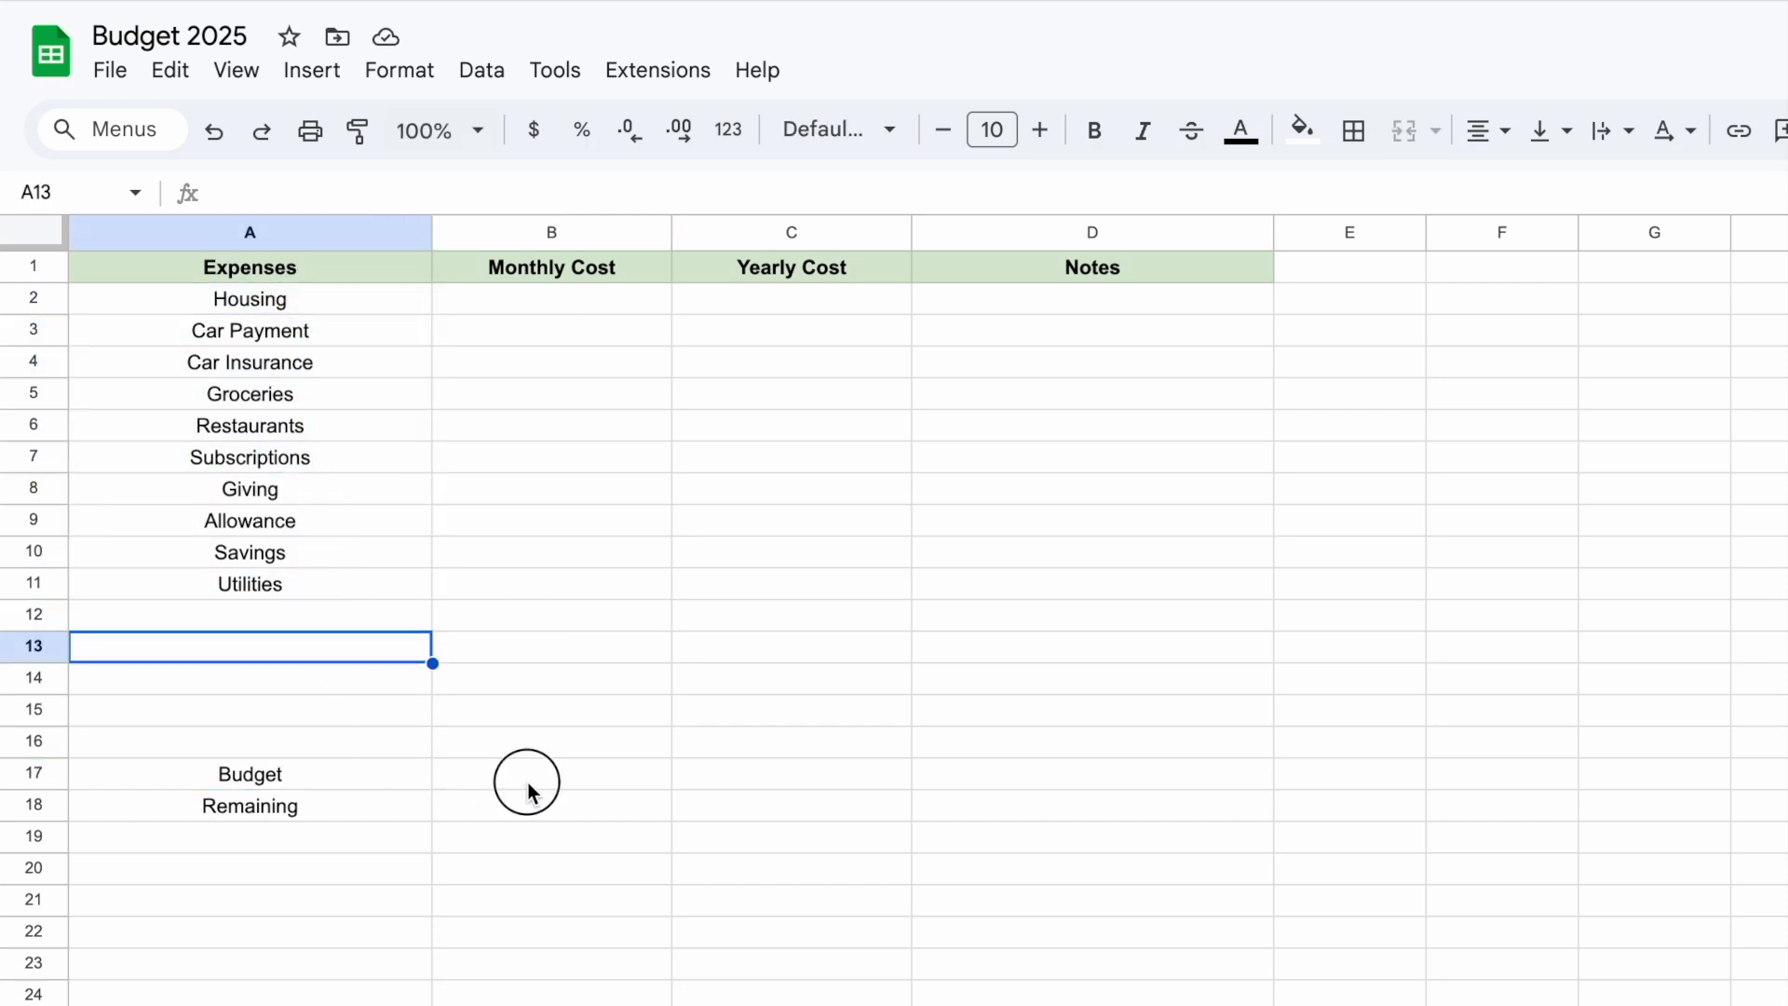
pyautogui.click(790, 770)
pyautogui.click(631, 771)
pyautogui.click(515, 875)
pyautogui.click(491, 806)
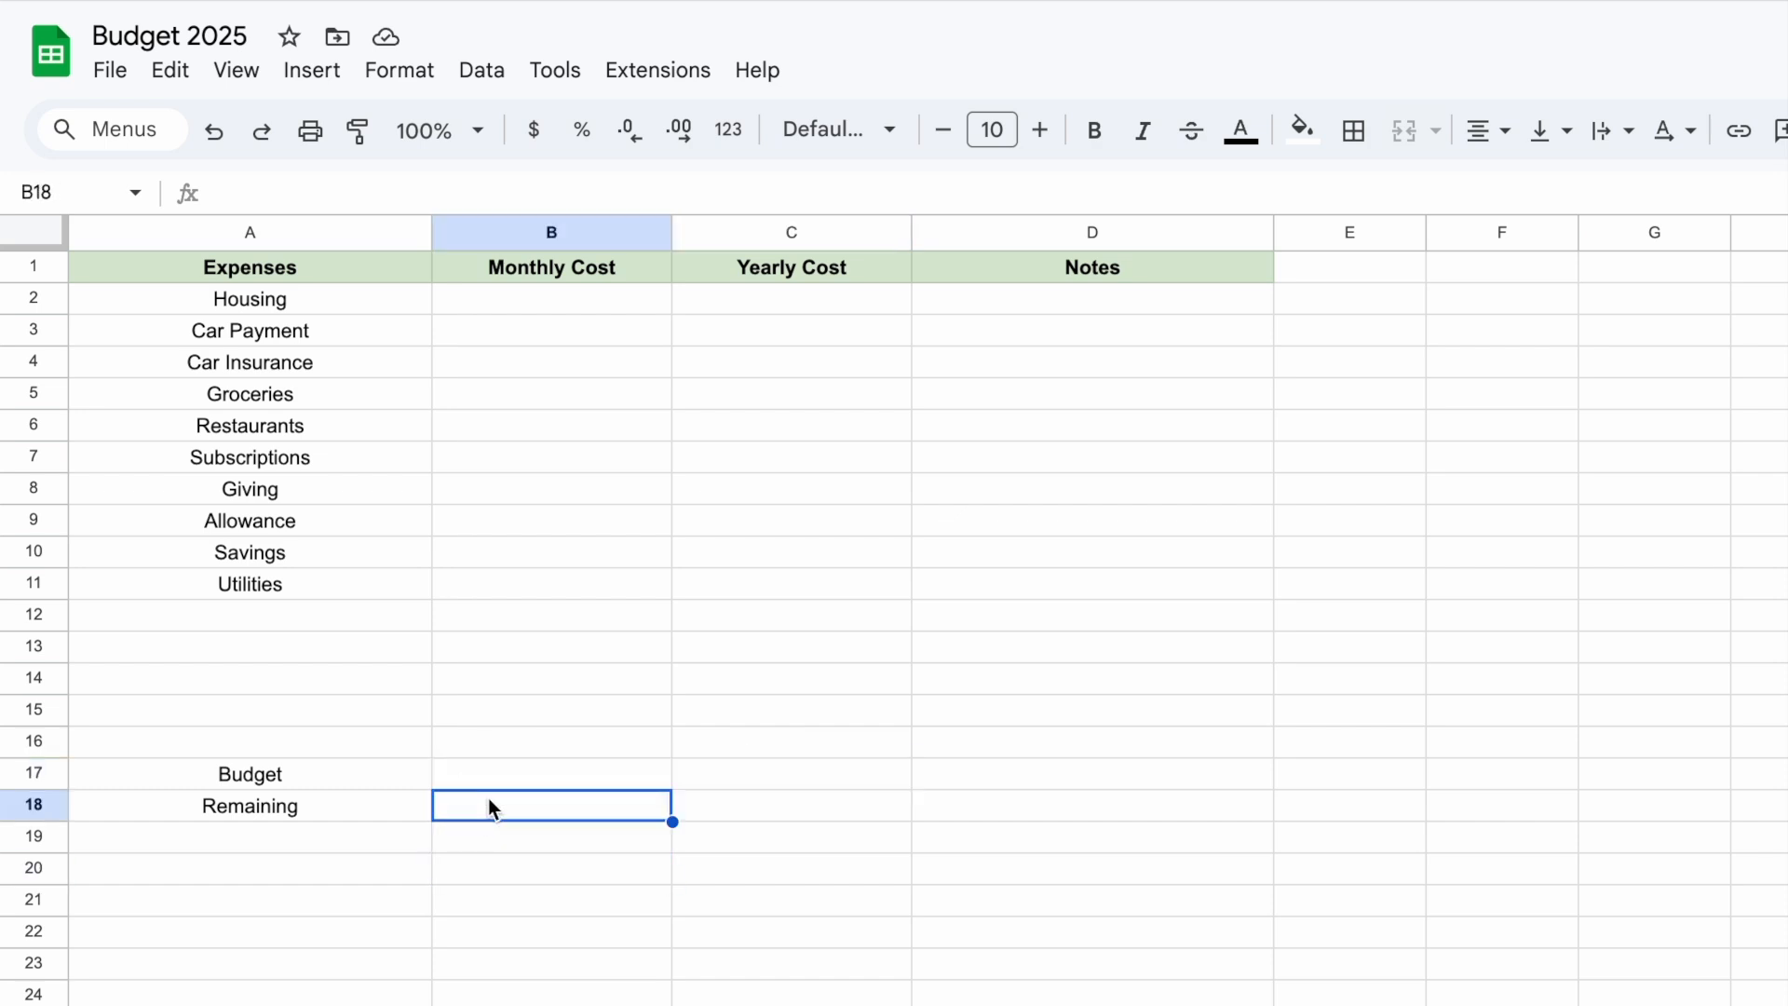
# Apply an outer border around the whole budget table, cells A1:D18
pyautogui.moveTo(176, 264)
pyautogui.mouseDown()
pyautogui.moveTo(903, 567)
pyautogui.moveTo(1086, 817)
pyautogui.moveTo(1152, 823)
pyautogui.mouseUp()
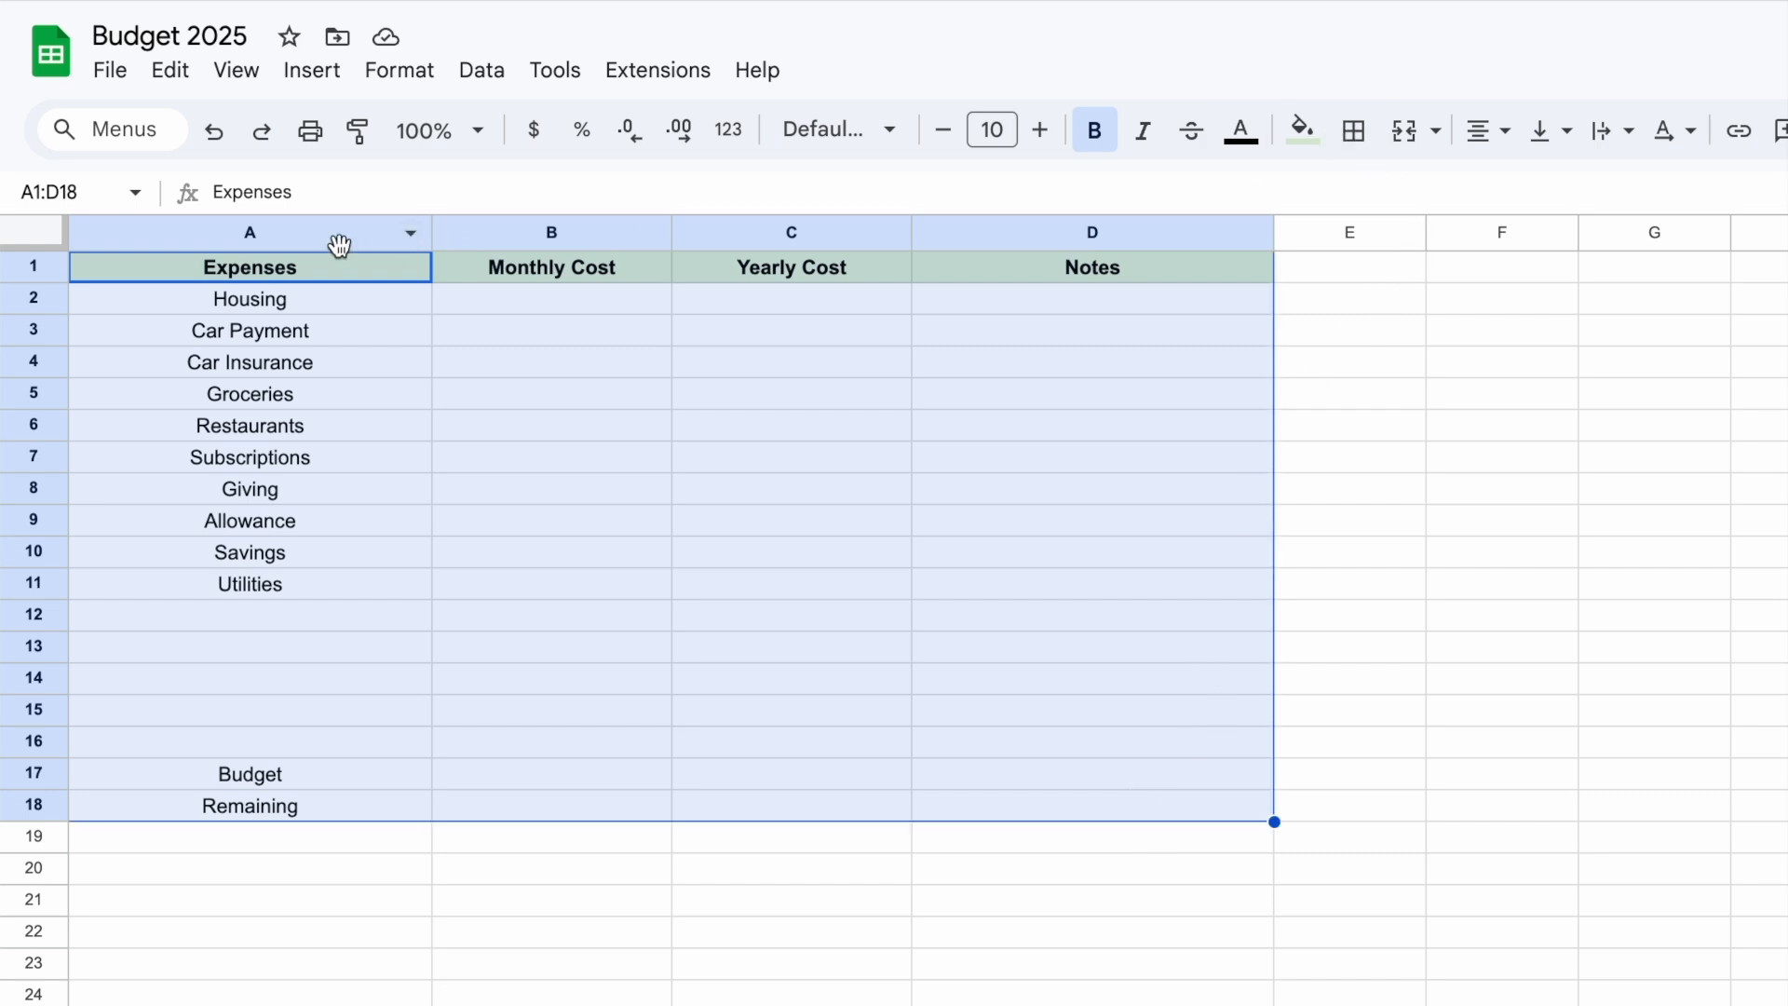
pyautogui.click(1354, 135)
pyautogui.click(1591, 207)
pyautogui.click(1639, 563)
pyautogui.moveTo(313, 266); pyautogui.dragTo(1249, 830)
pyautogui.click(1598, 736)
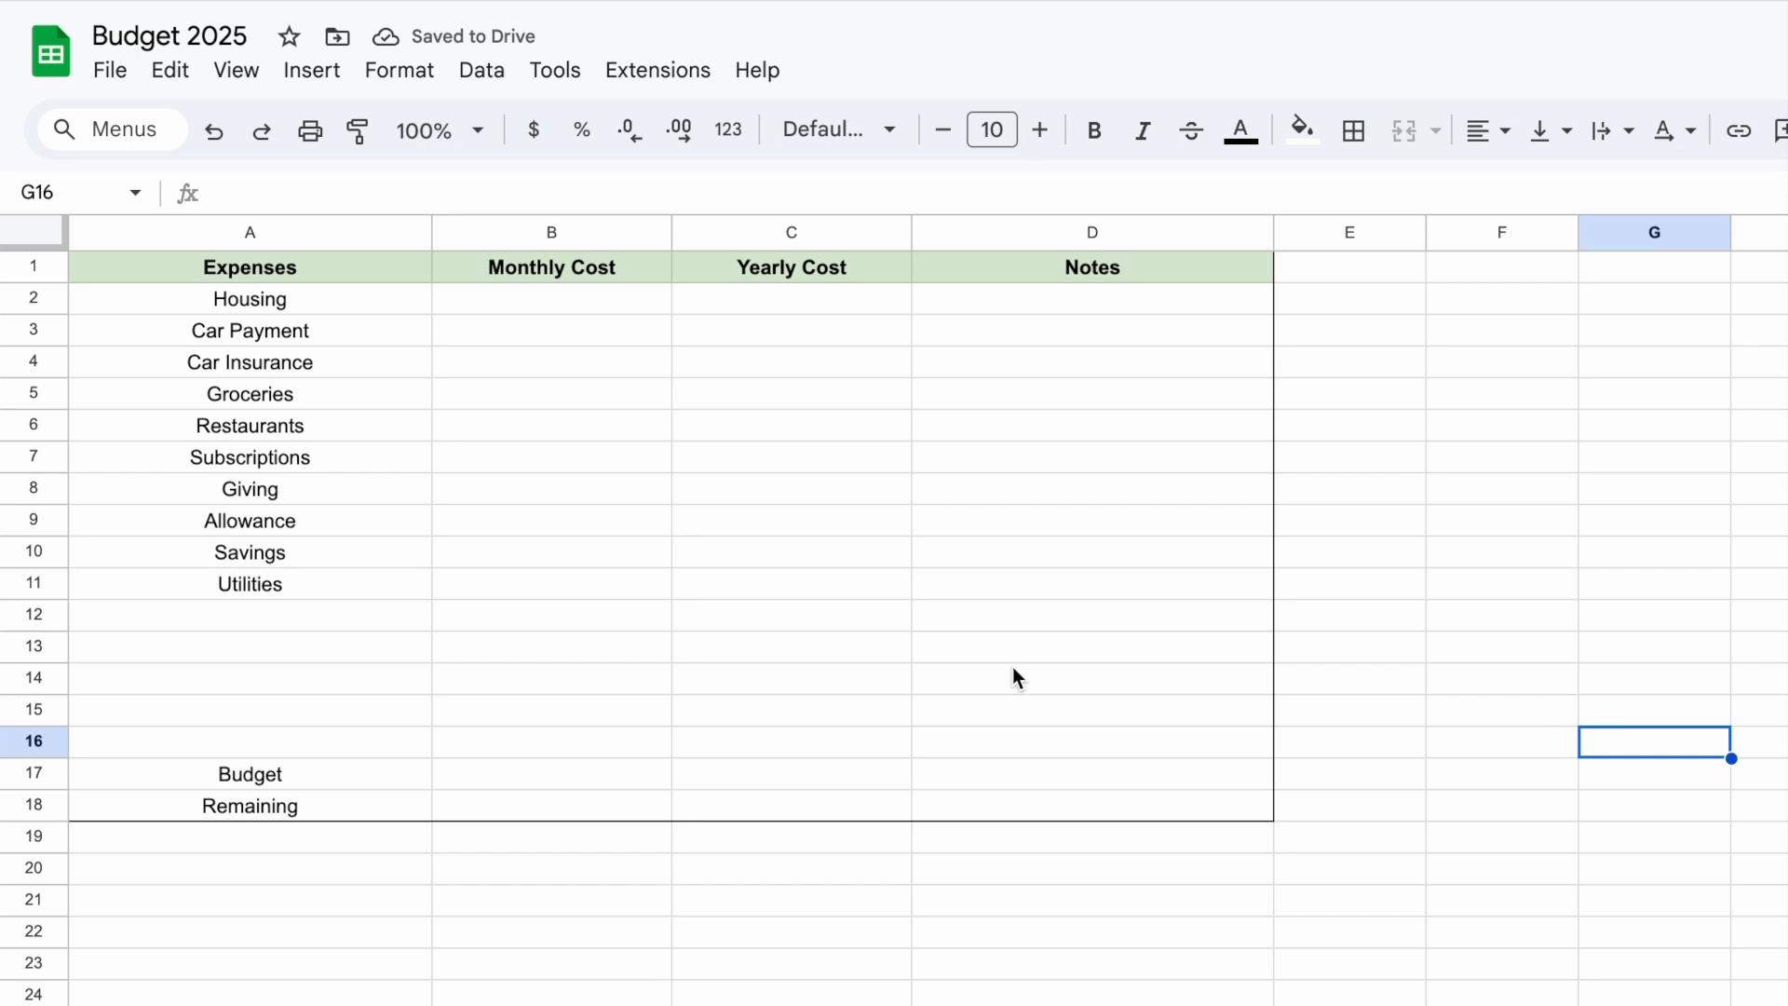
pyautogui.click(535, 311)
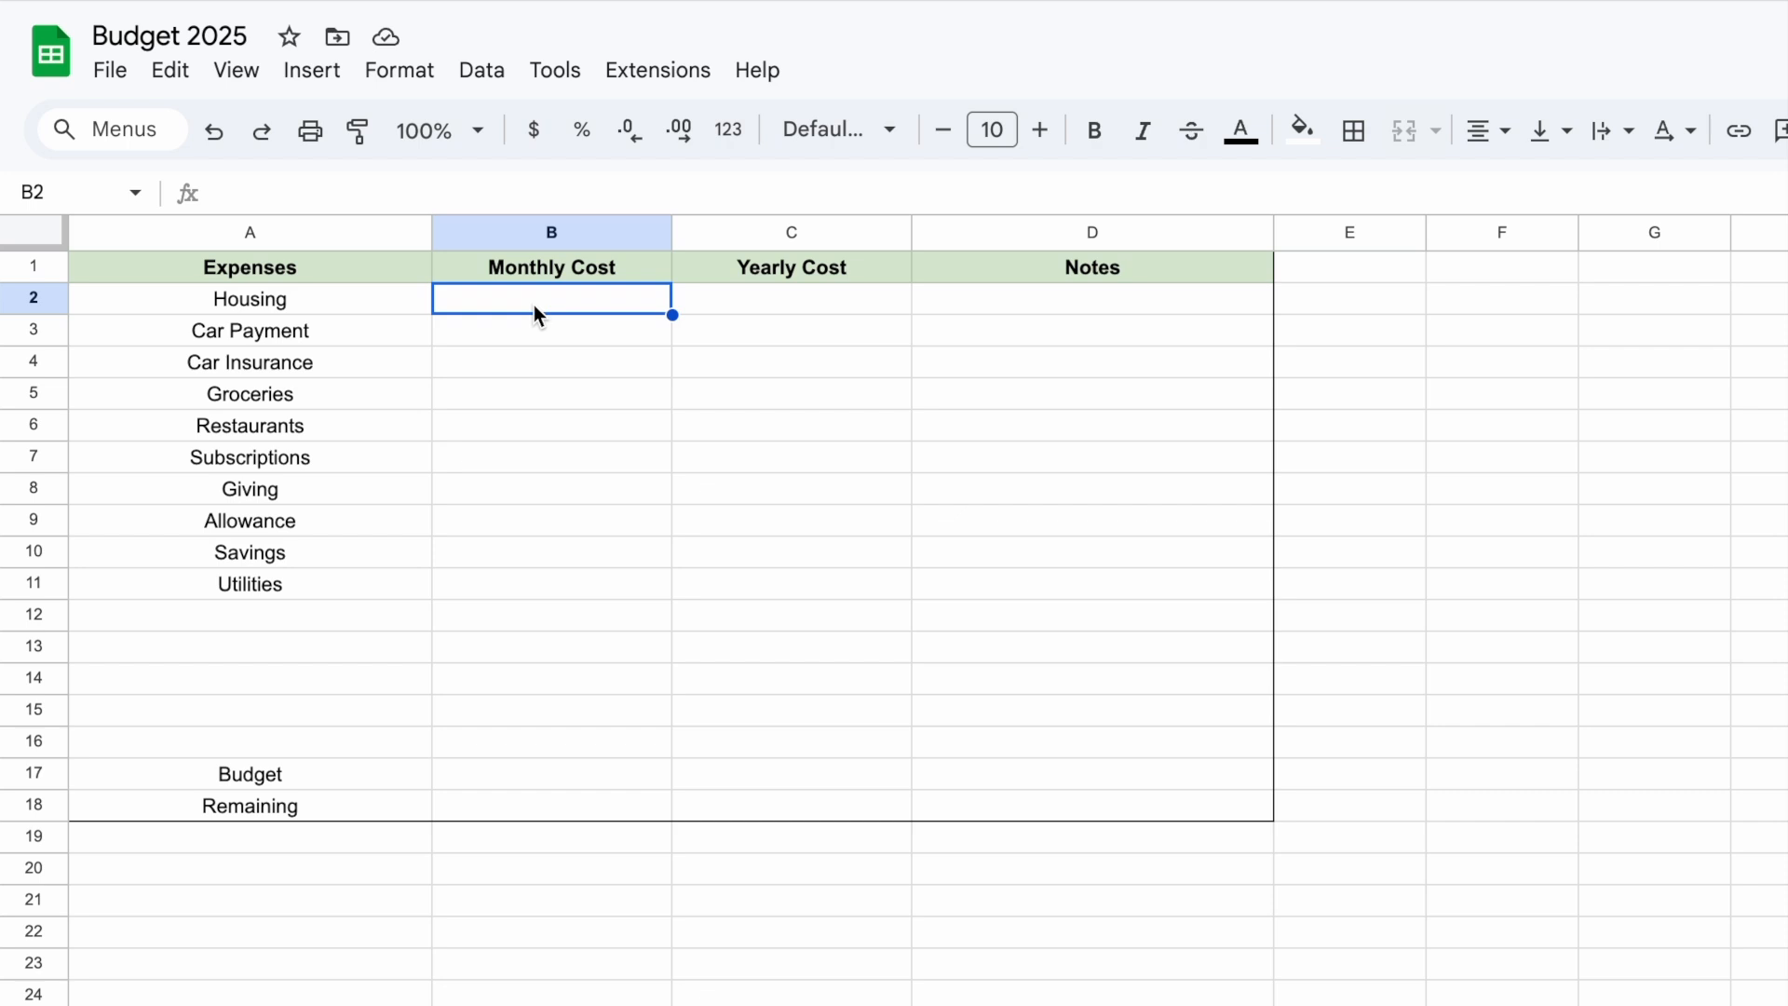
pyautogui.write('15')
pyautogui.press('BackSpace')
pyautogui.press('BackSpace')
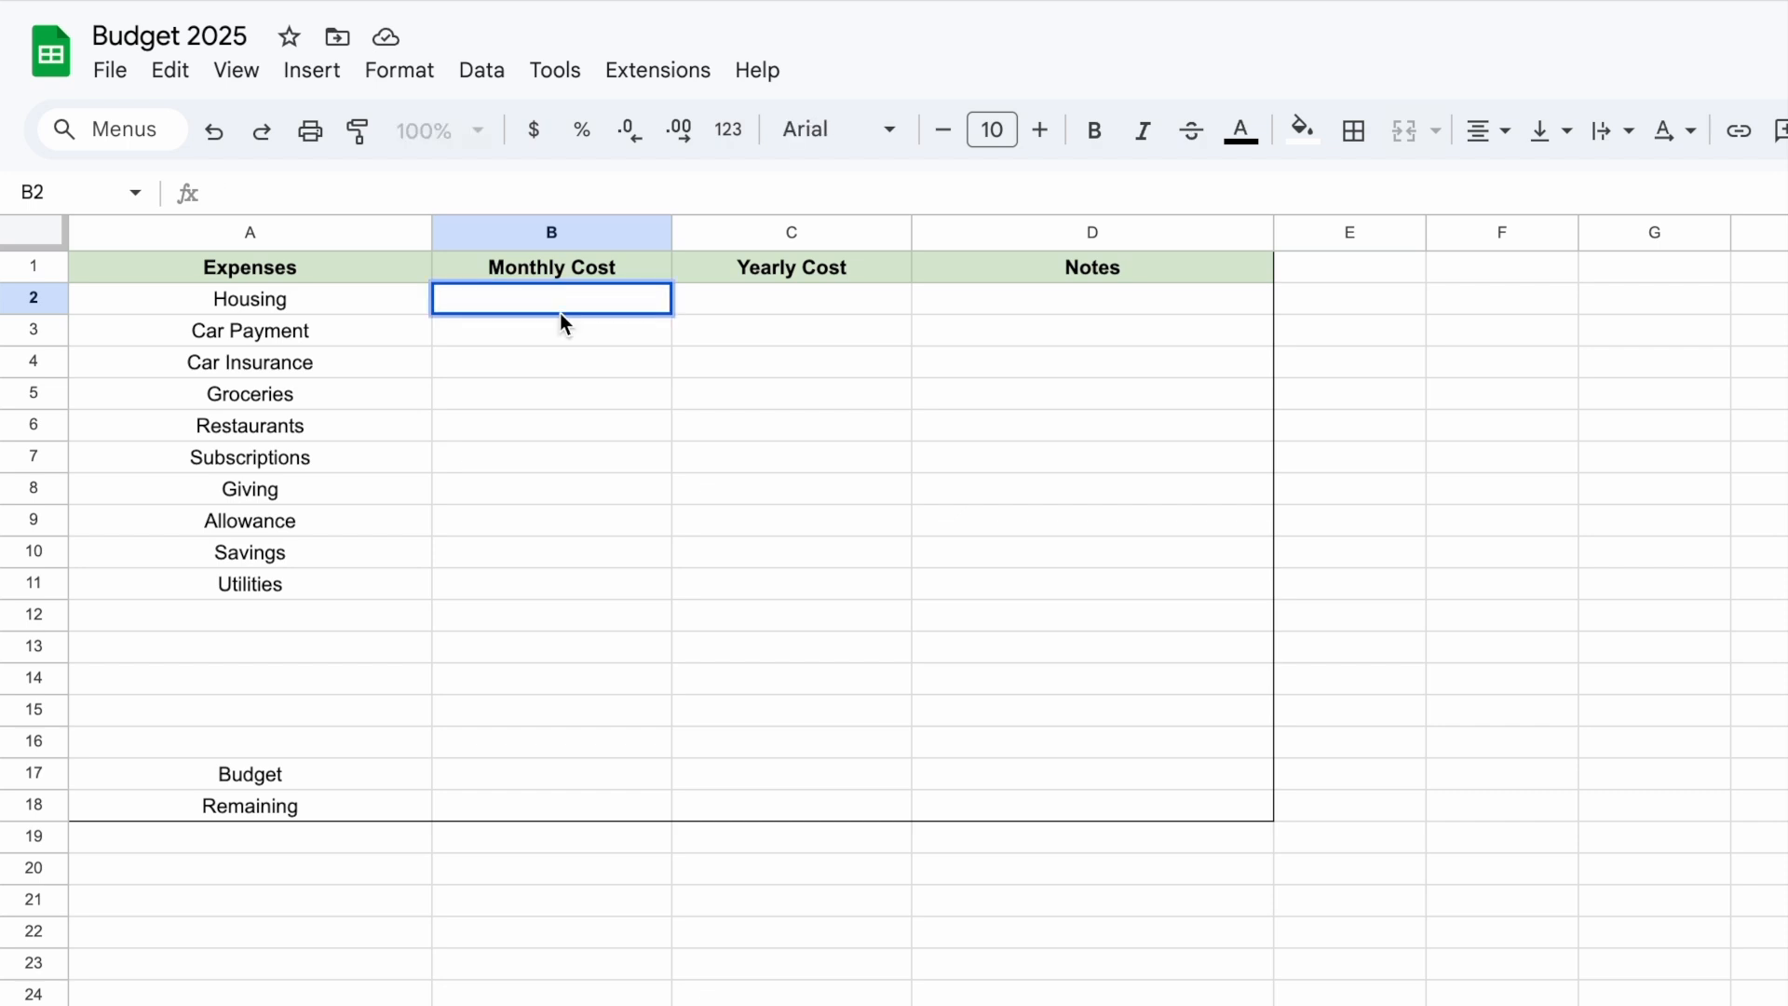
# Enter 40000 as the yearly budget in cell C17
pyautogui.click(765, 778)
pyautogui.click(656, 784)
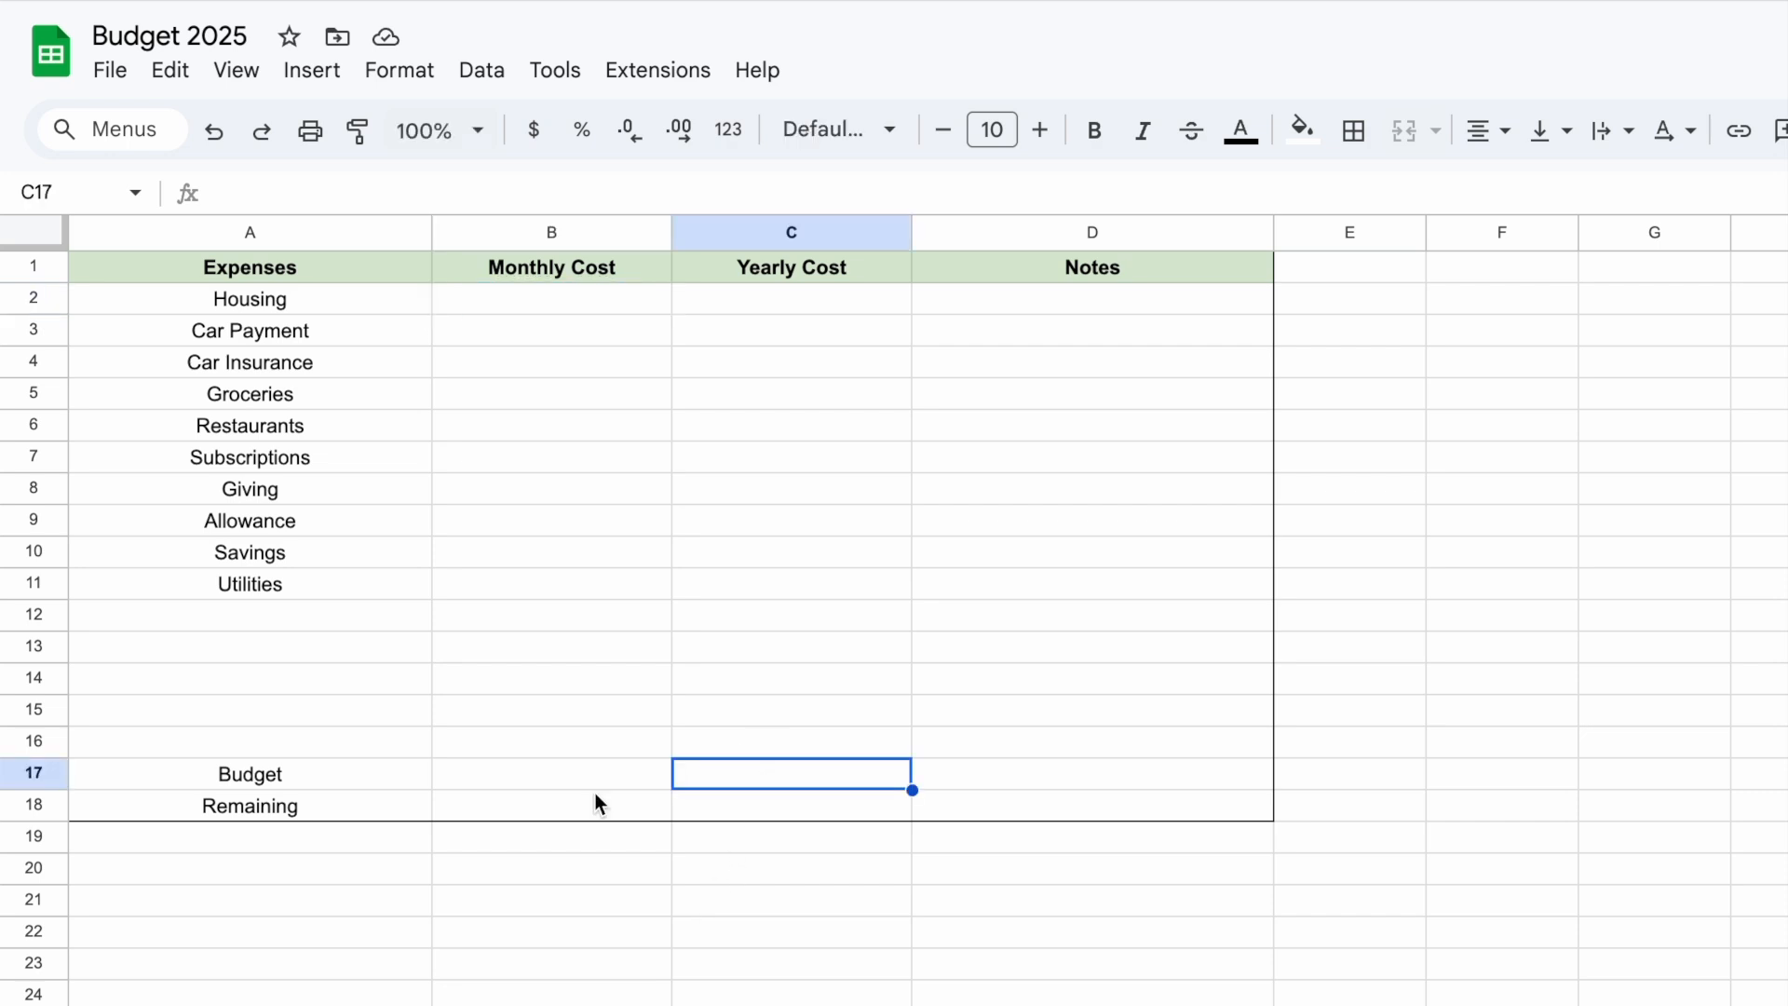
pyautogui.click(825, 780)
pyautogui.write('40000')
pyautogui.press('Return')
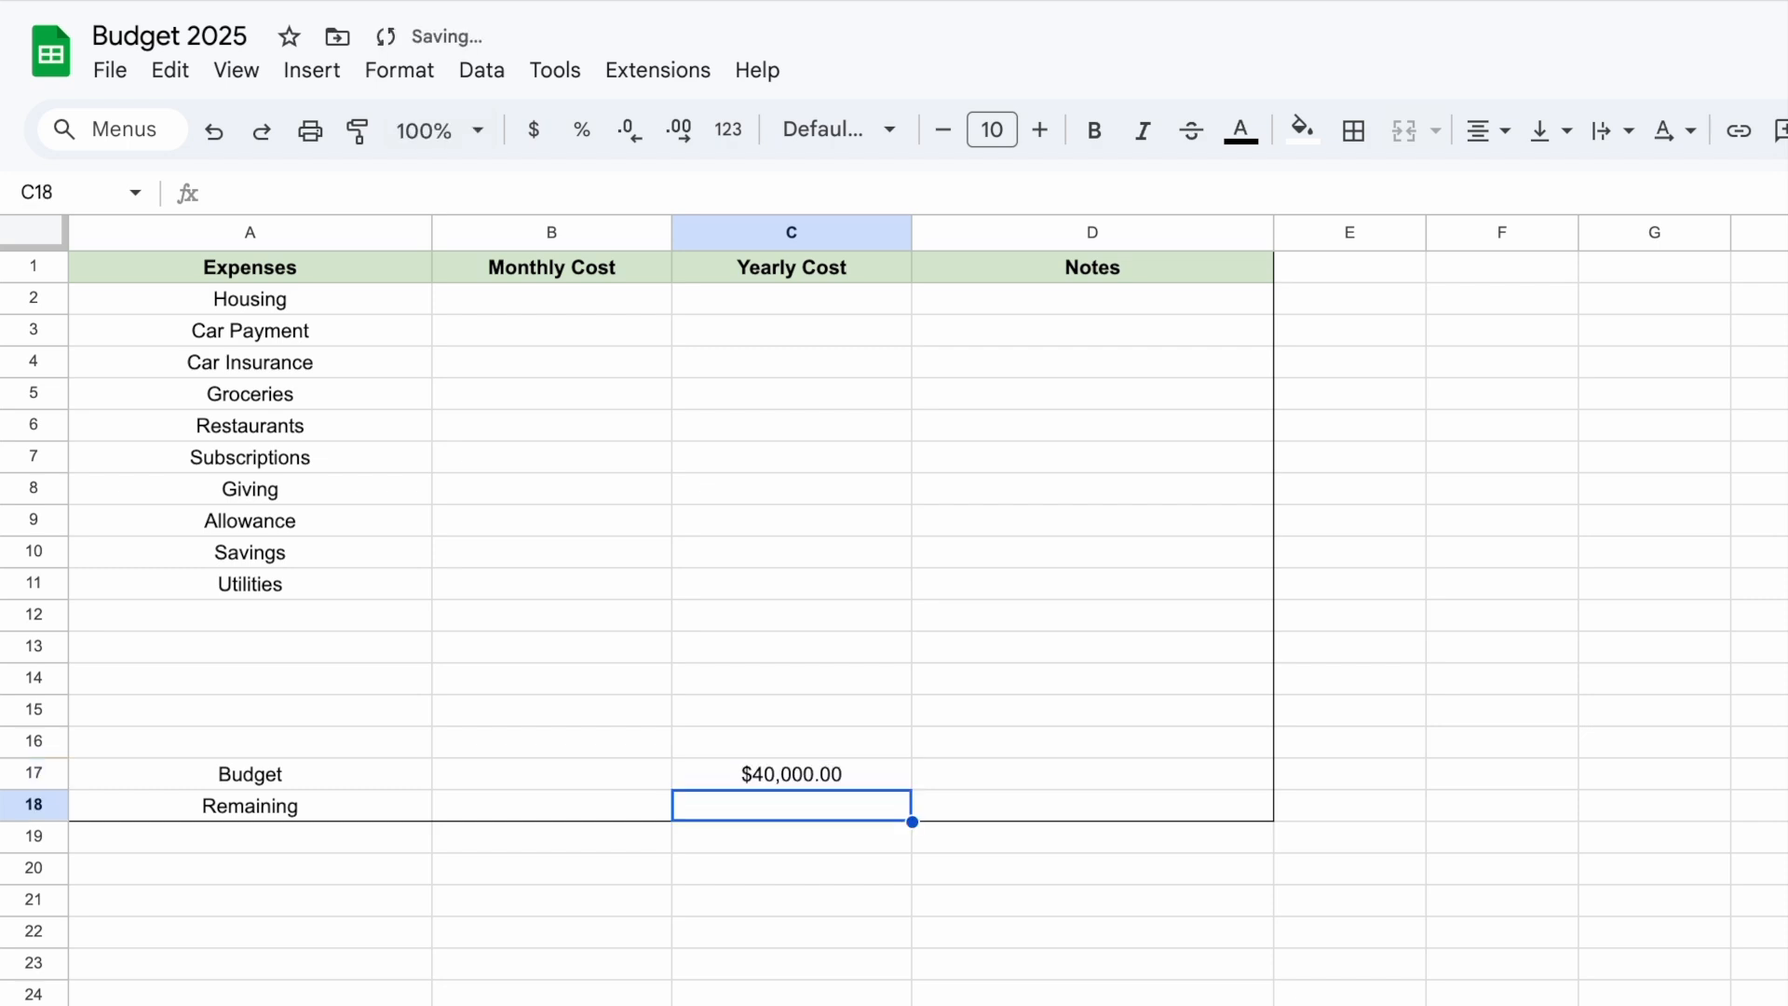
pyautogui.click(894, 894)
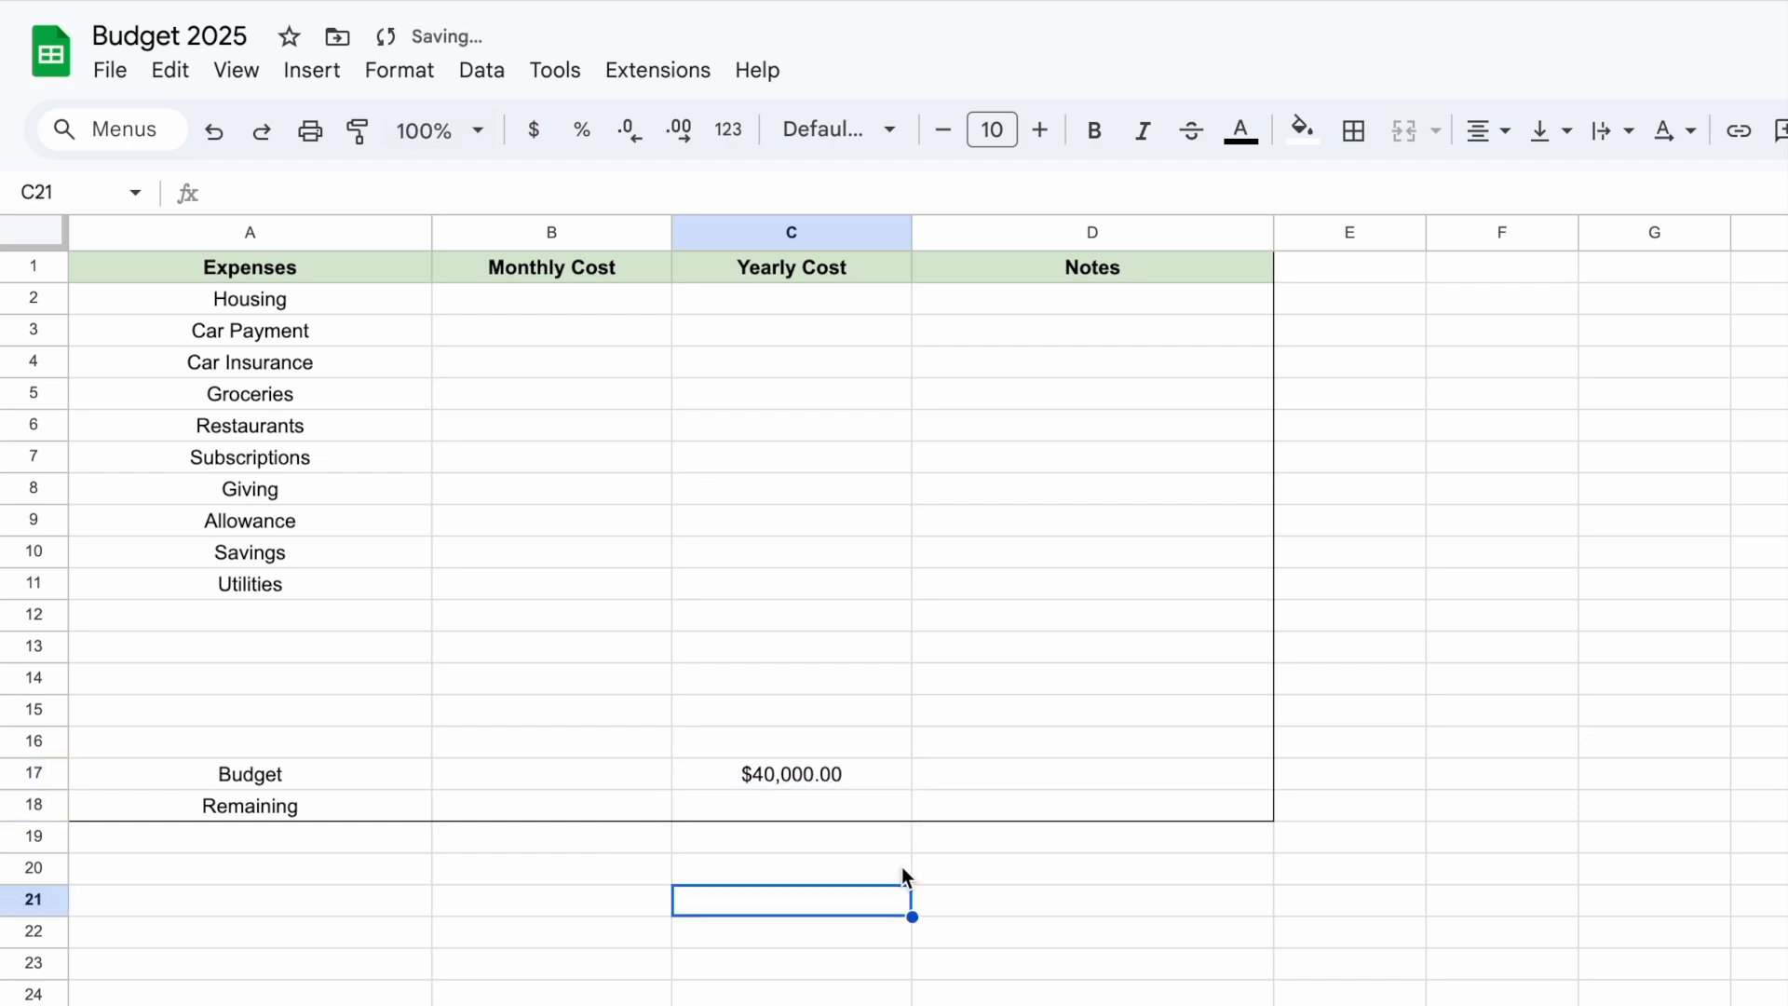
pyautogui.click(797, 773)
pyautogui.click(635, 780)
pyautogui.click(808, 773)
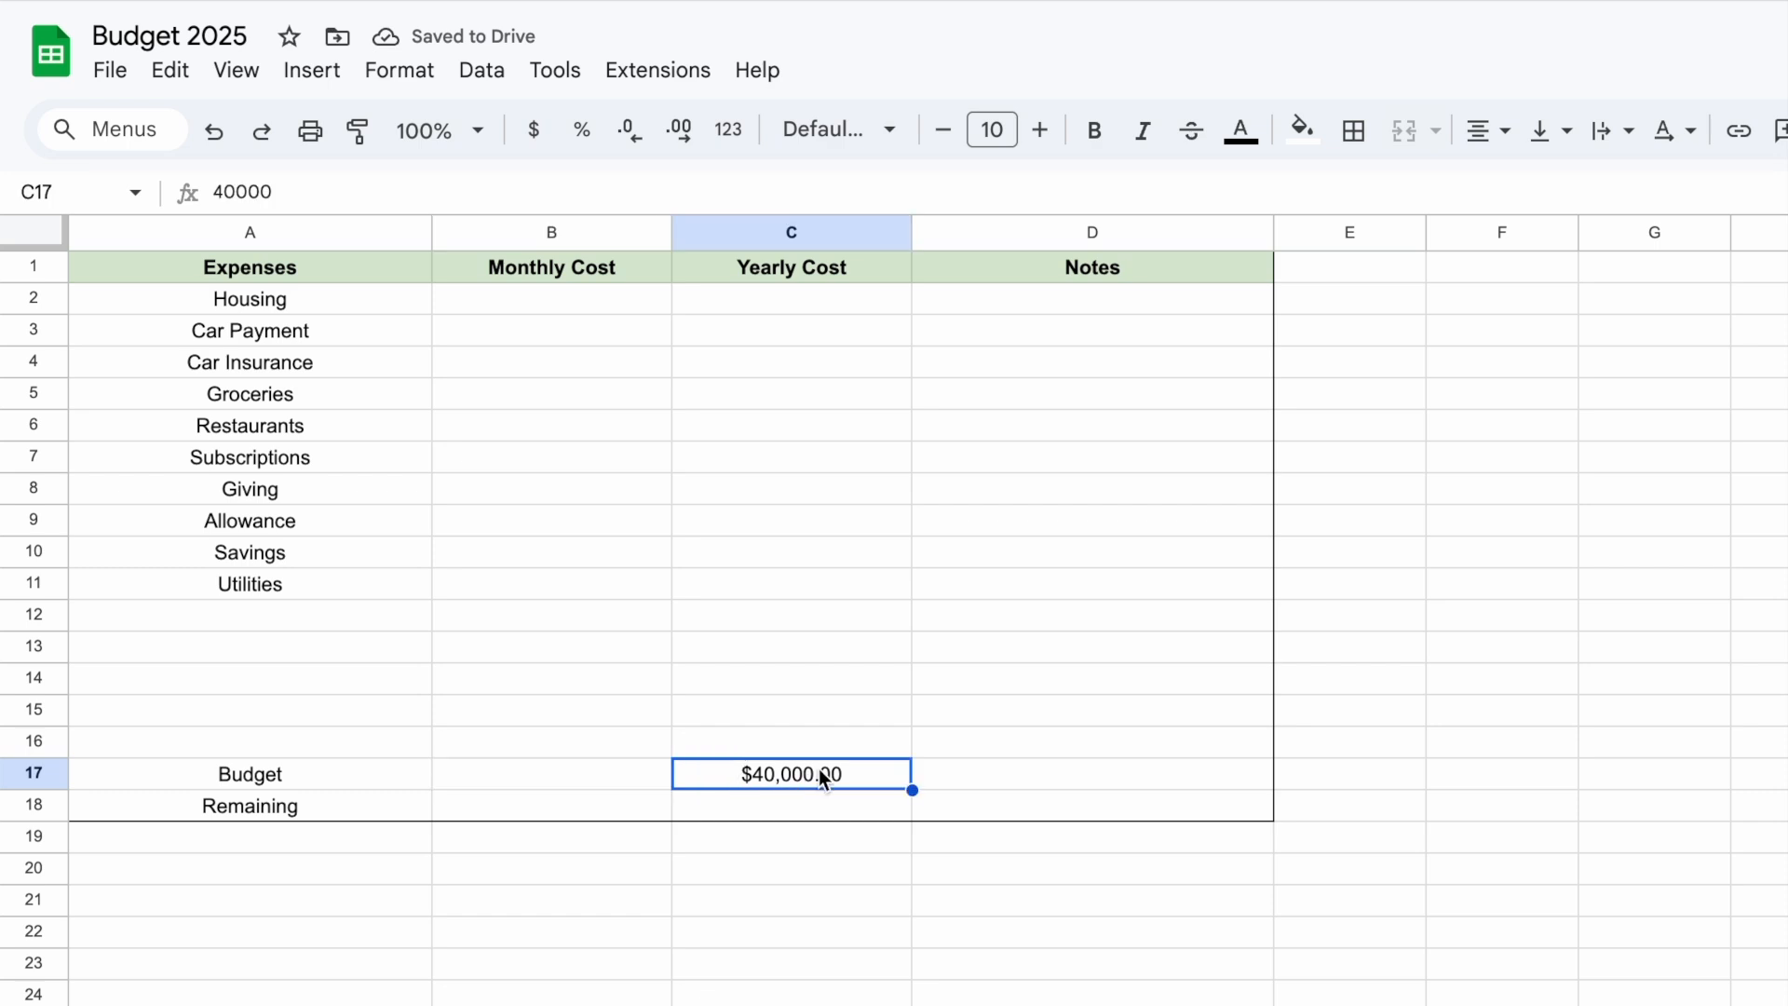
pyautogui.click(779, 771)
pyautogui.click(571, 771)
pyautogui.click(799, 773)
pyautogui.click(622, 773)
pyautogui.click(797, 765)
pyautogui.click(590, 777)
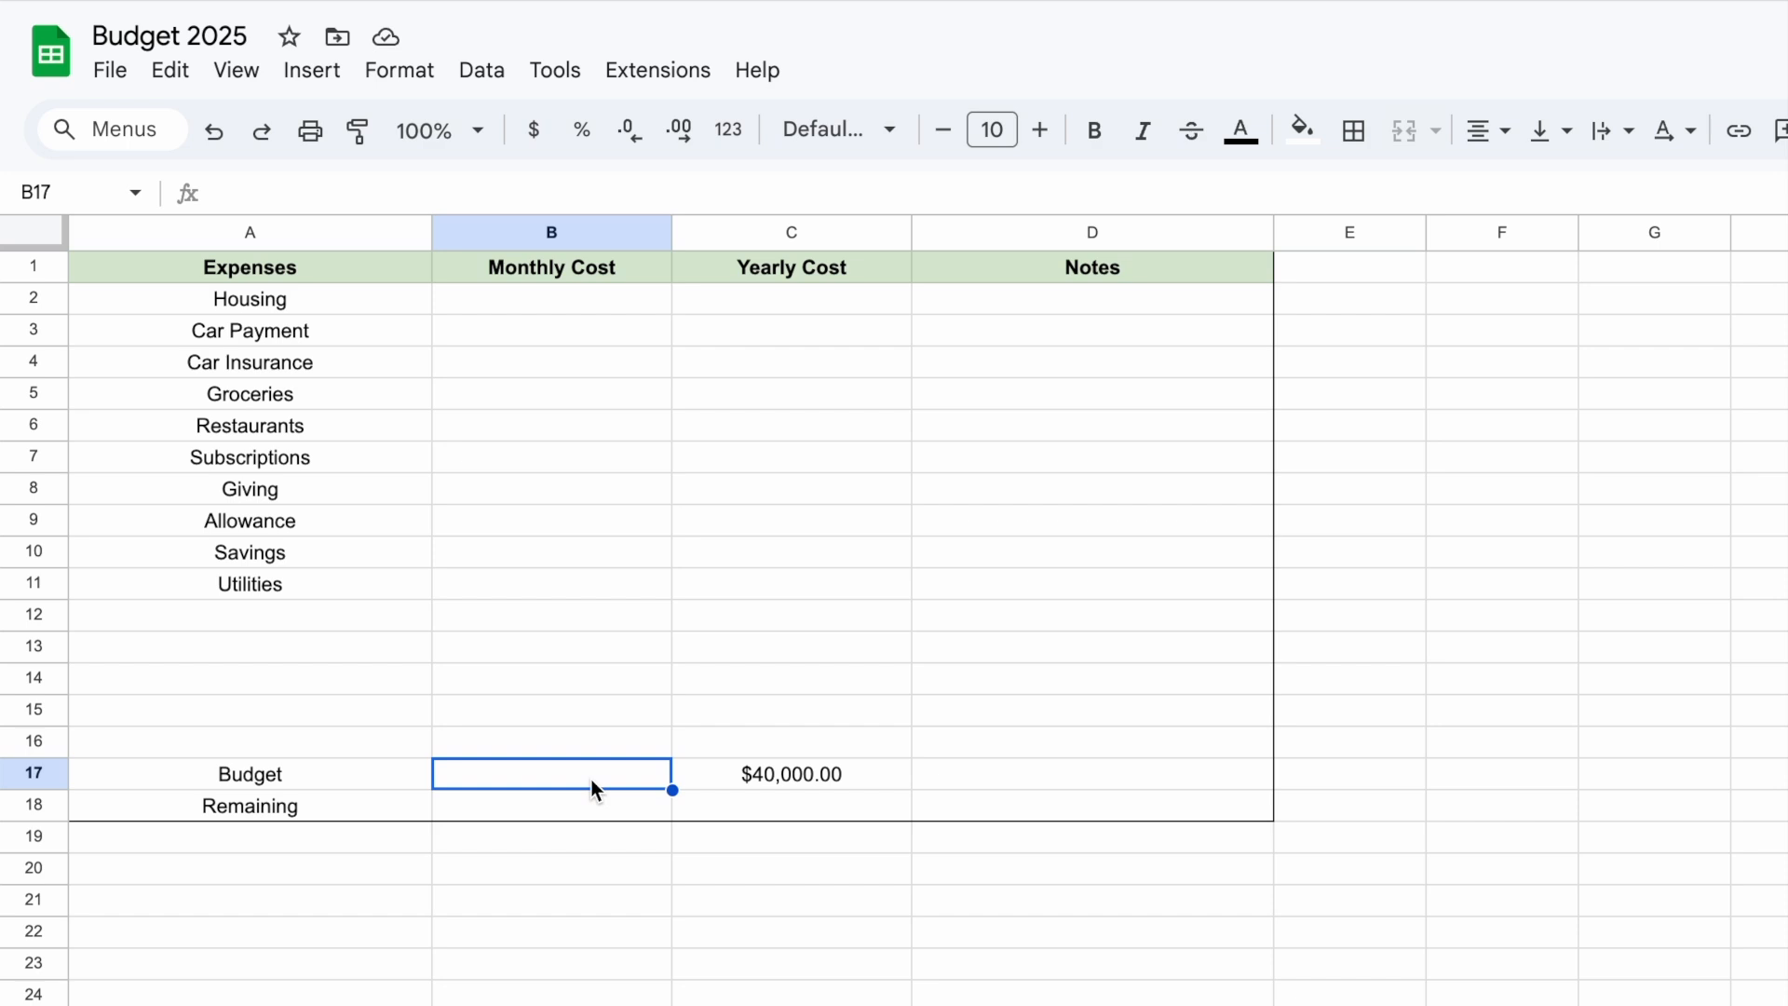
pyautogui.doubleClick(592, 781)
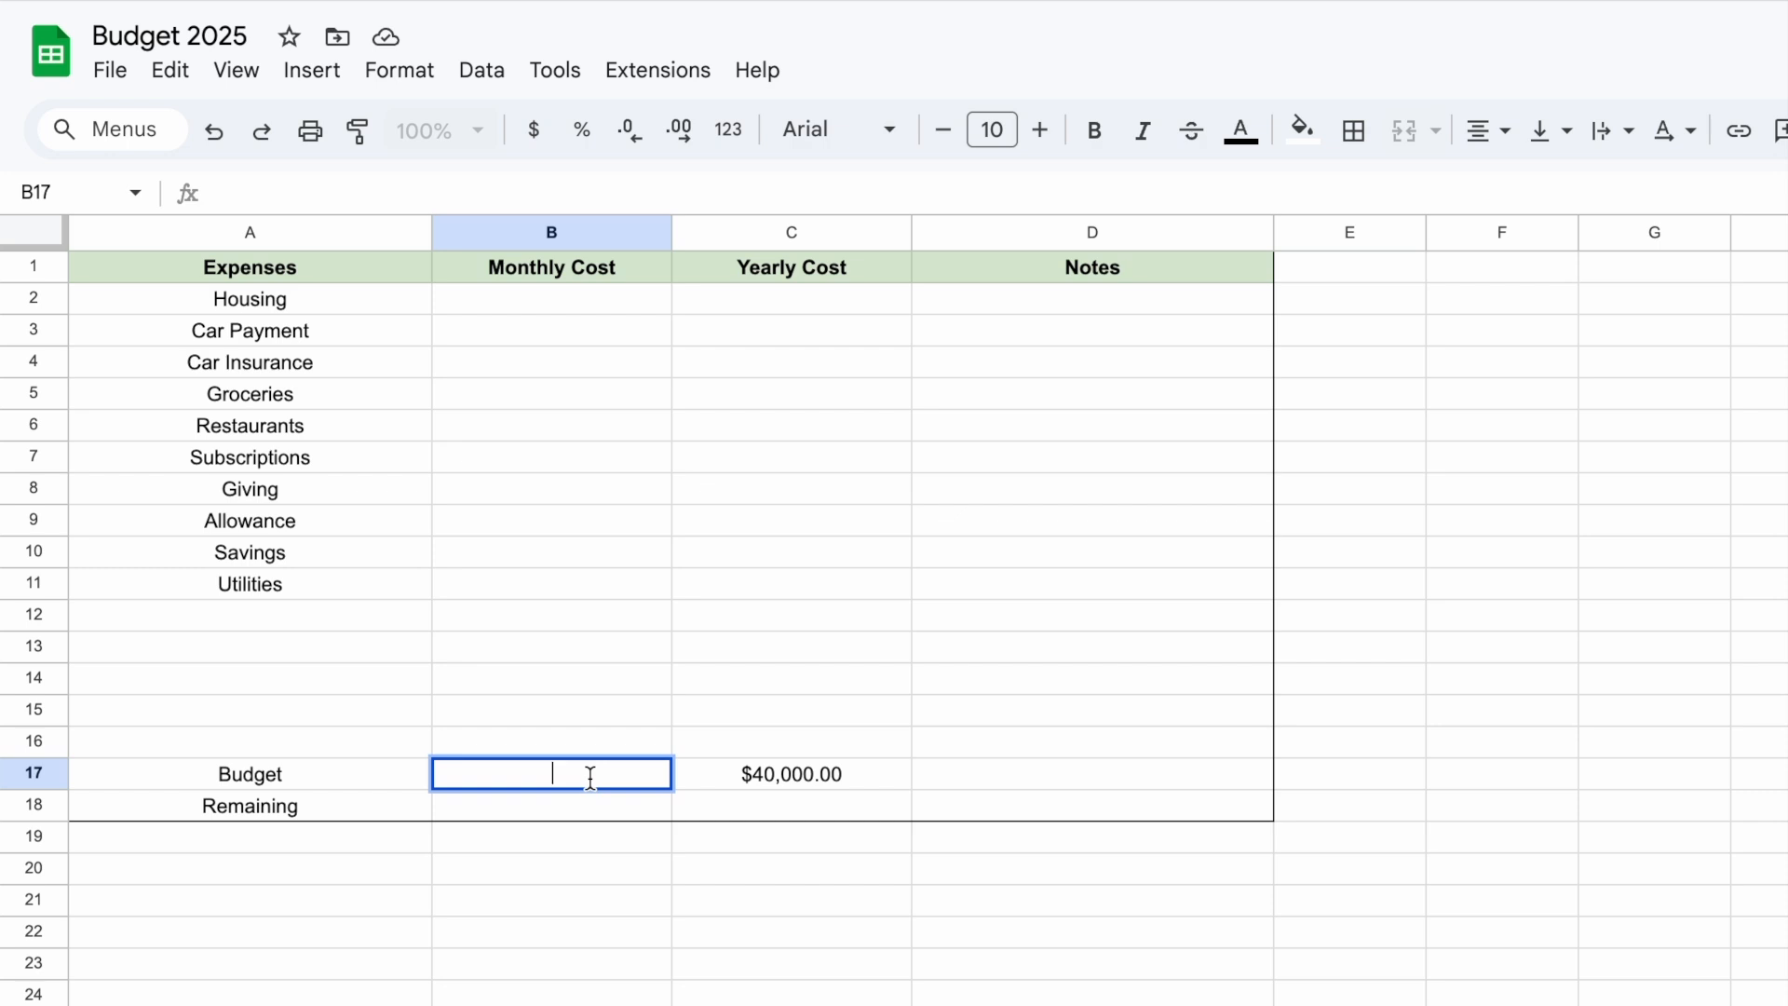
pyautogui.click(719, 931)
pyautogui.click(754, 768)
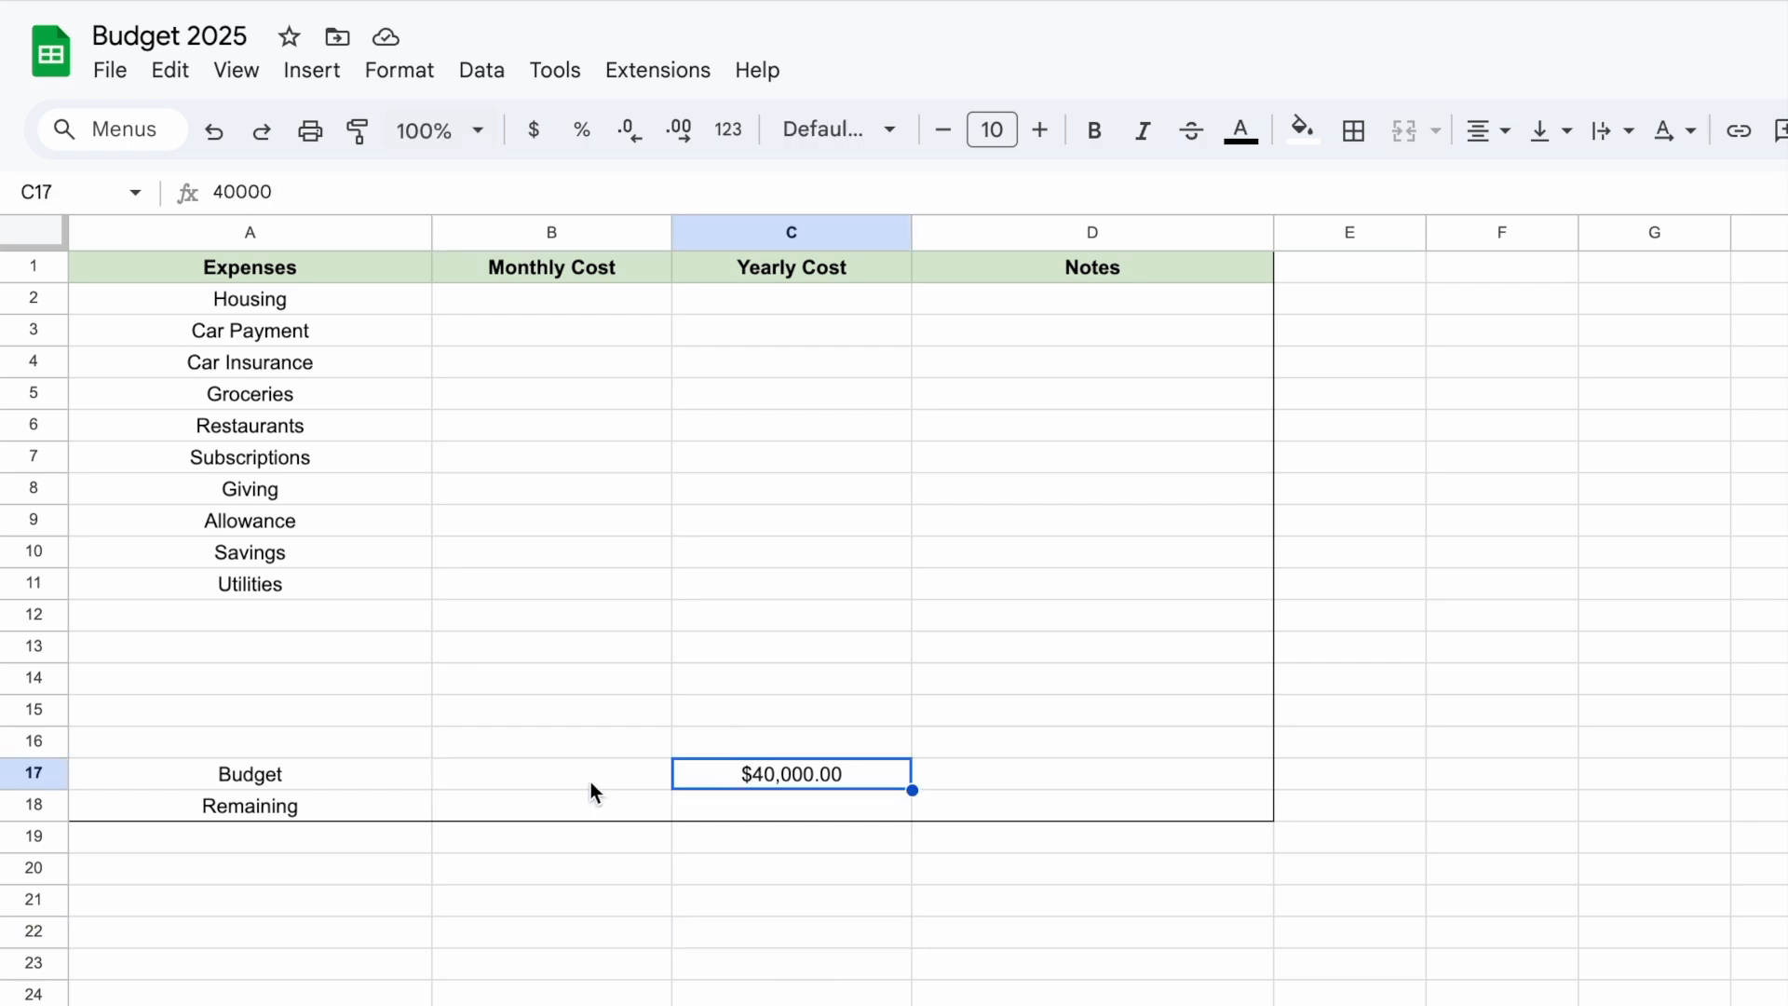
pyautogui.click(602, 777)
pyautogui.click(750, 774)
pyautogui.click(657, 771)
pyautogui.click(824, 764)
pyautogui.click(574, 773)
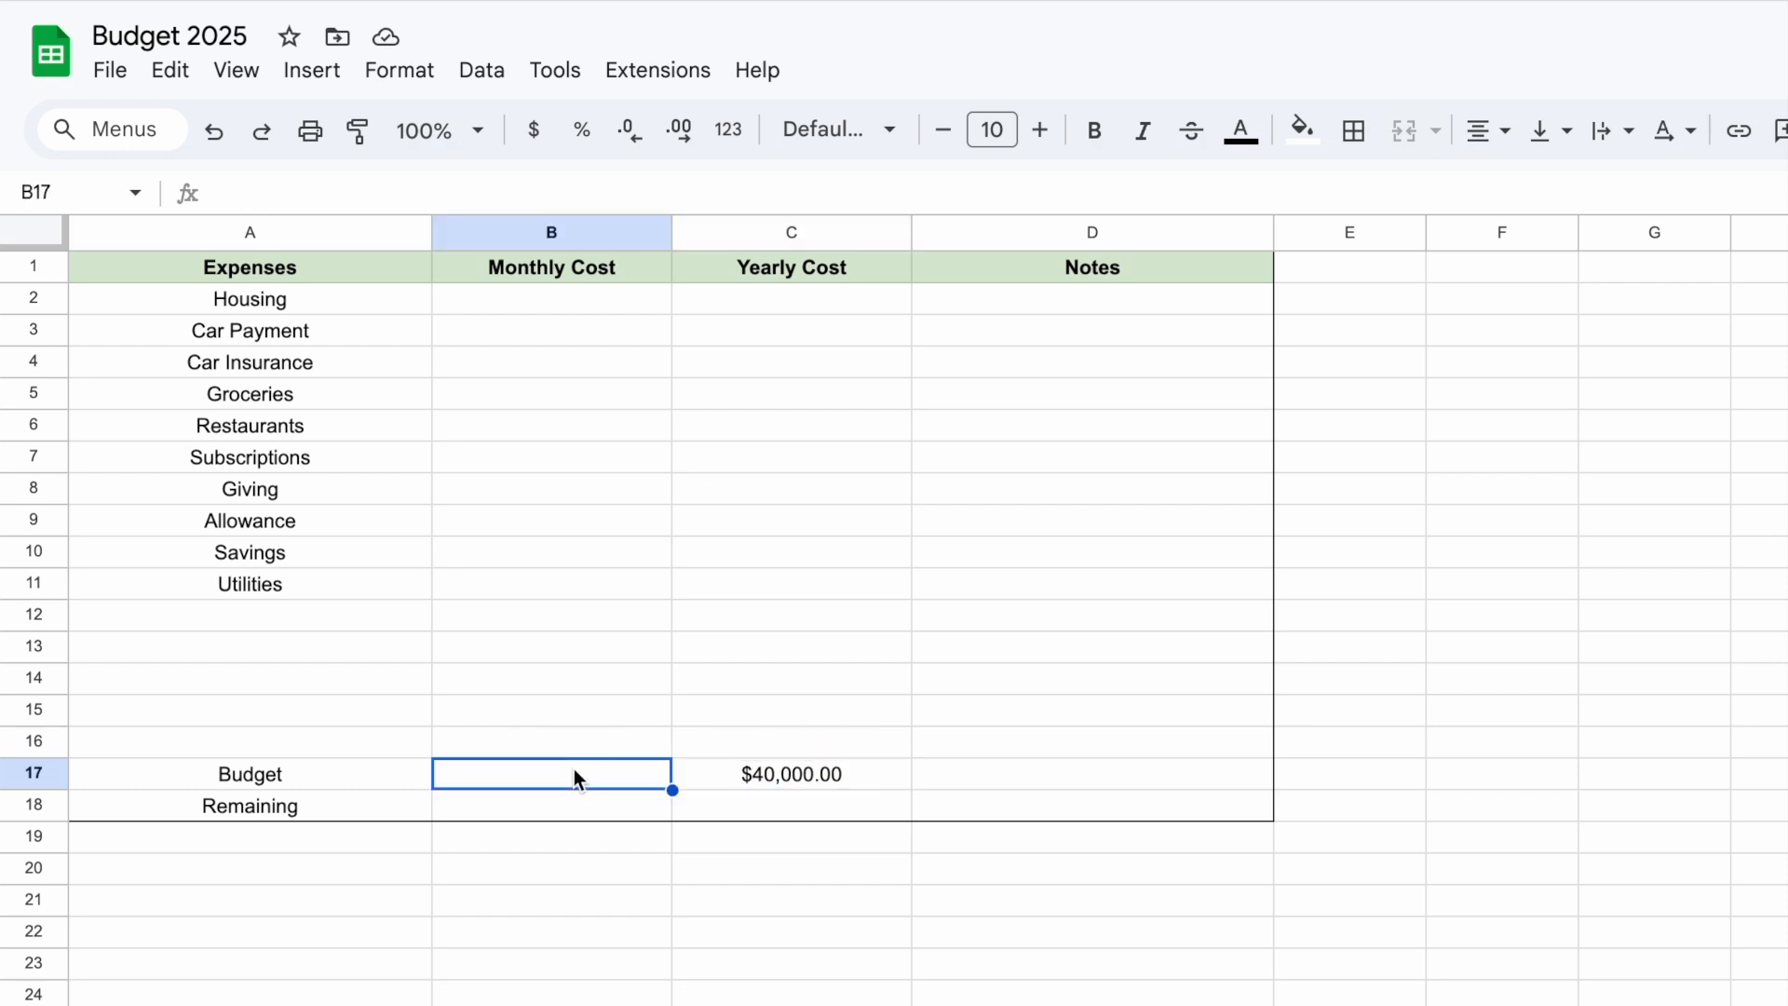
pyautogui.click(798, 774)
pyautogui.doubleClick(570, 771)
pyautogui.click(468, 773)
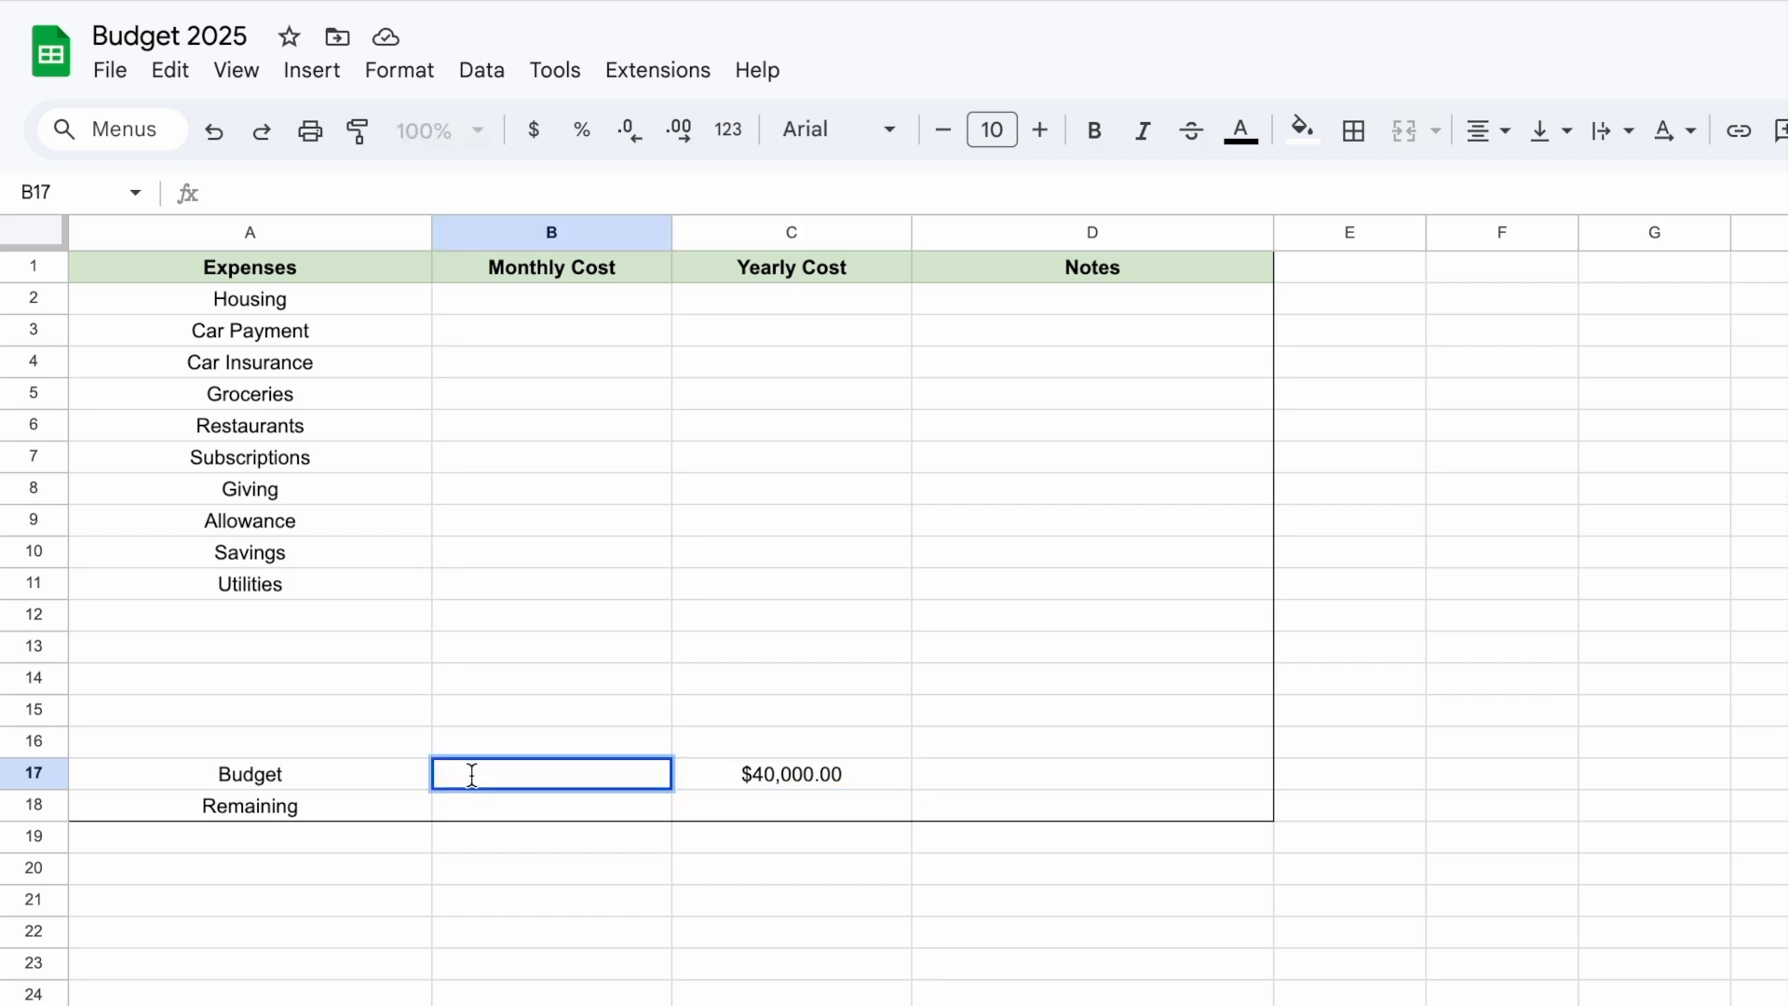
pyautogui.click(813, 776)
pyautogui.doubleClick(578, 775)
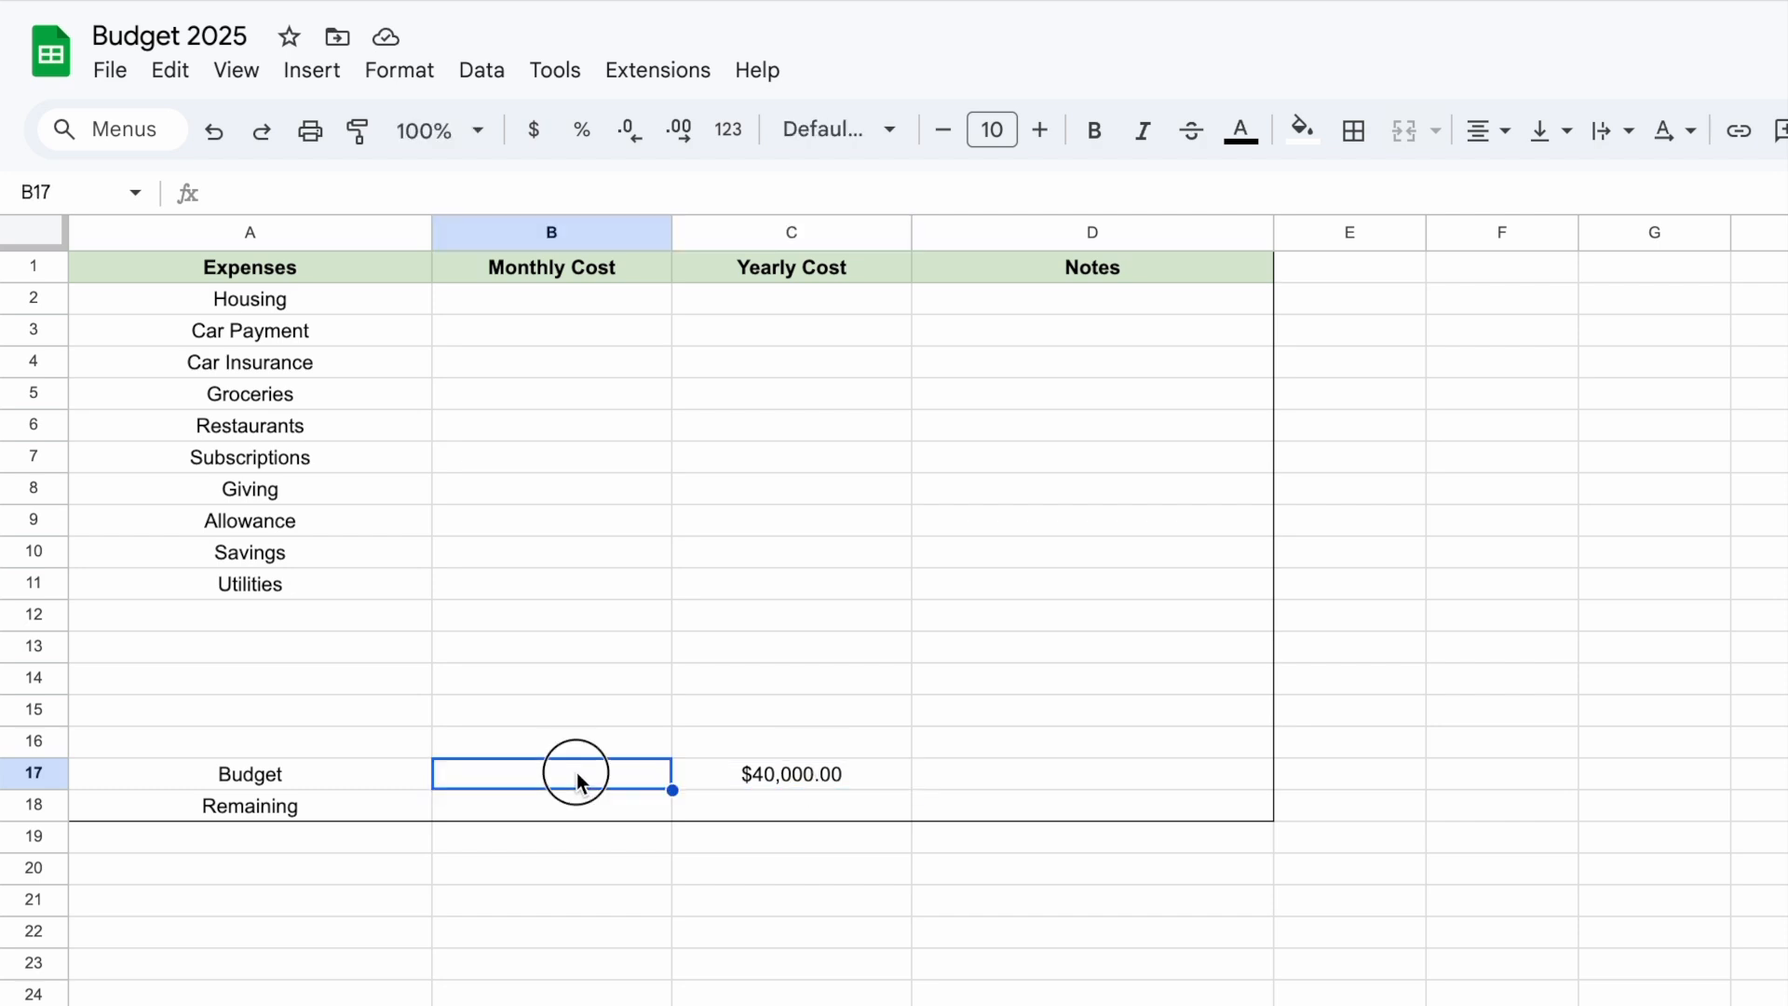
pyautogui.click(504, 773)
pyautogui.click(802, 771)
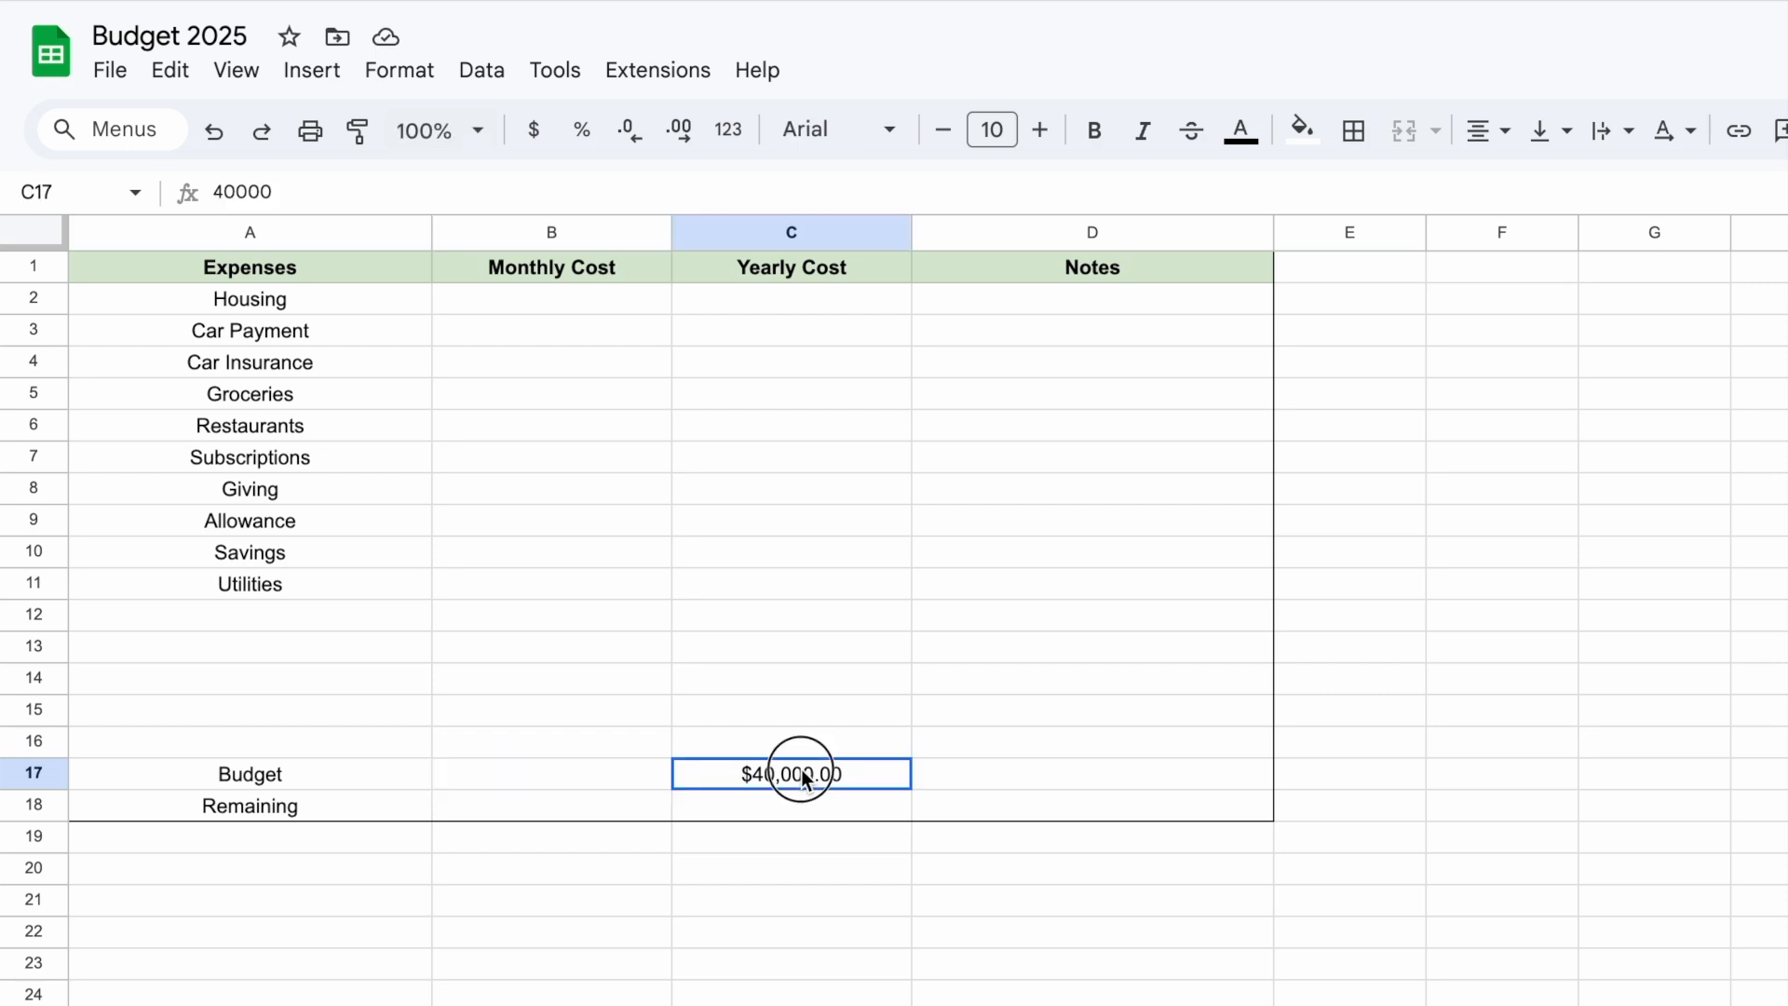
pyautogui.click(629, 780)
pyautogui.click(797, 776)
pyautogui.click(564, 772)
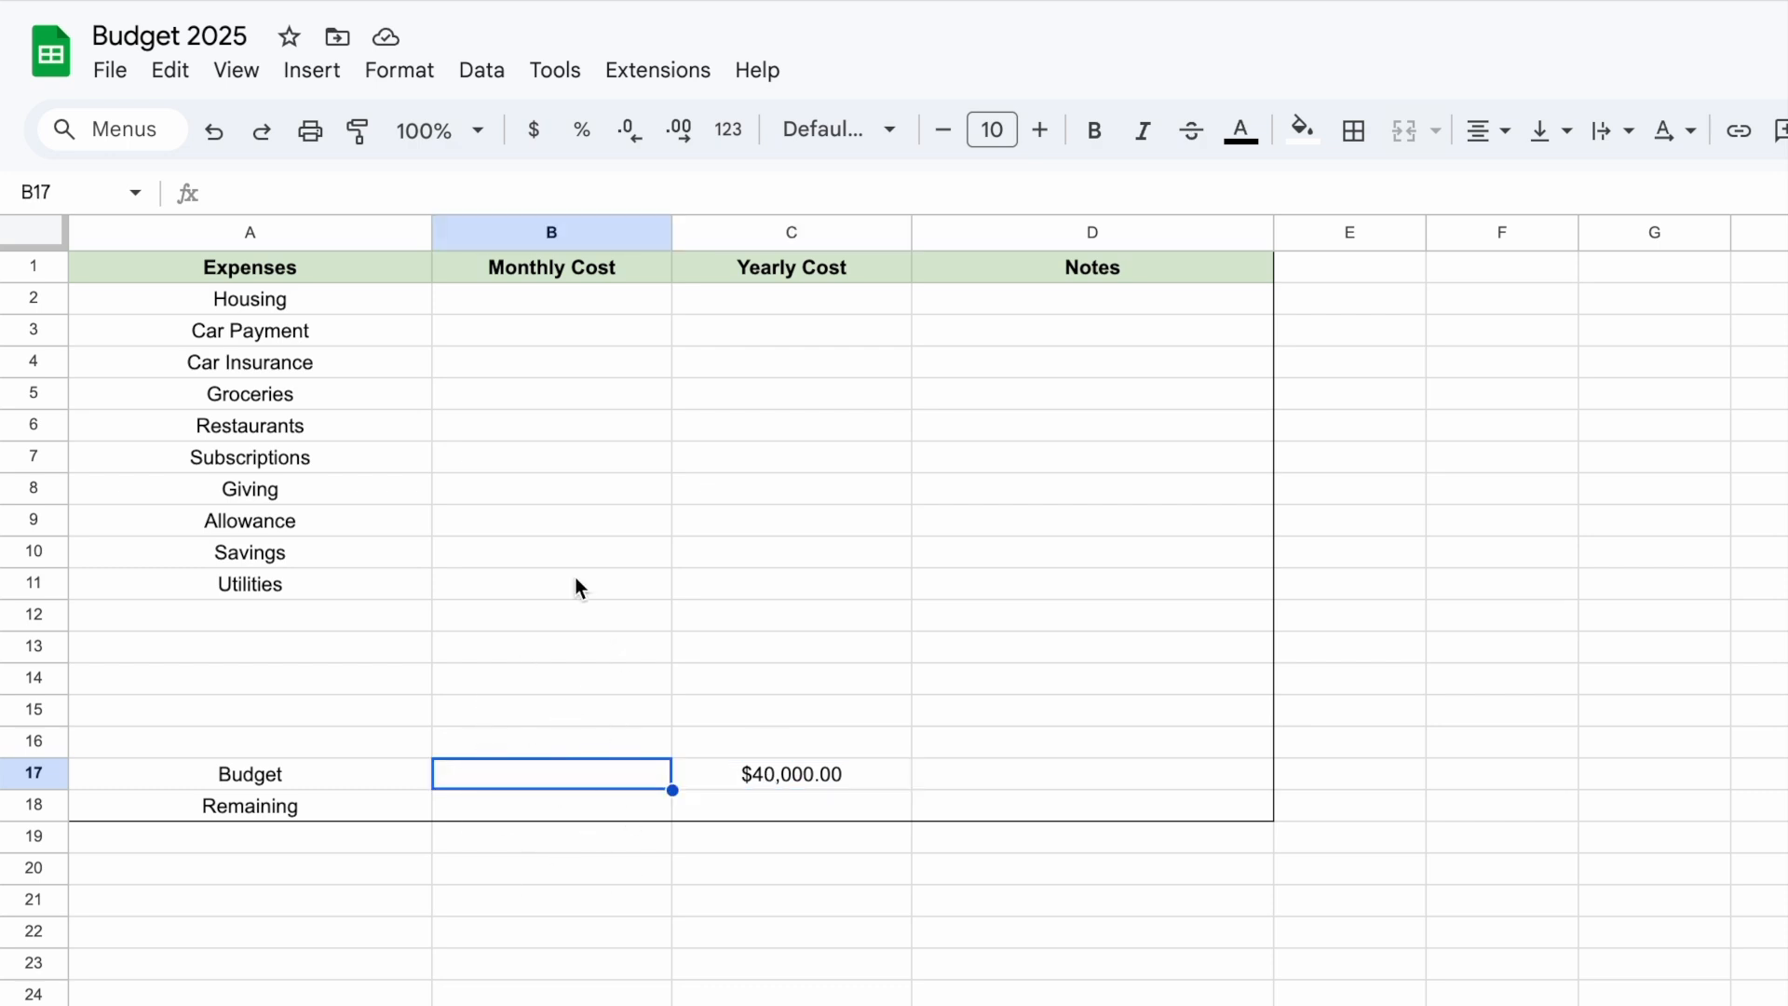
pyautogui.click(605, 959)
pyautogui.click(577, 745)
pyautogui.click(560, 768)
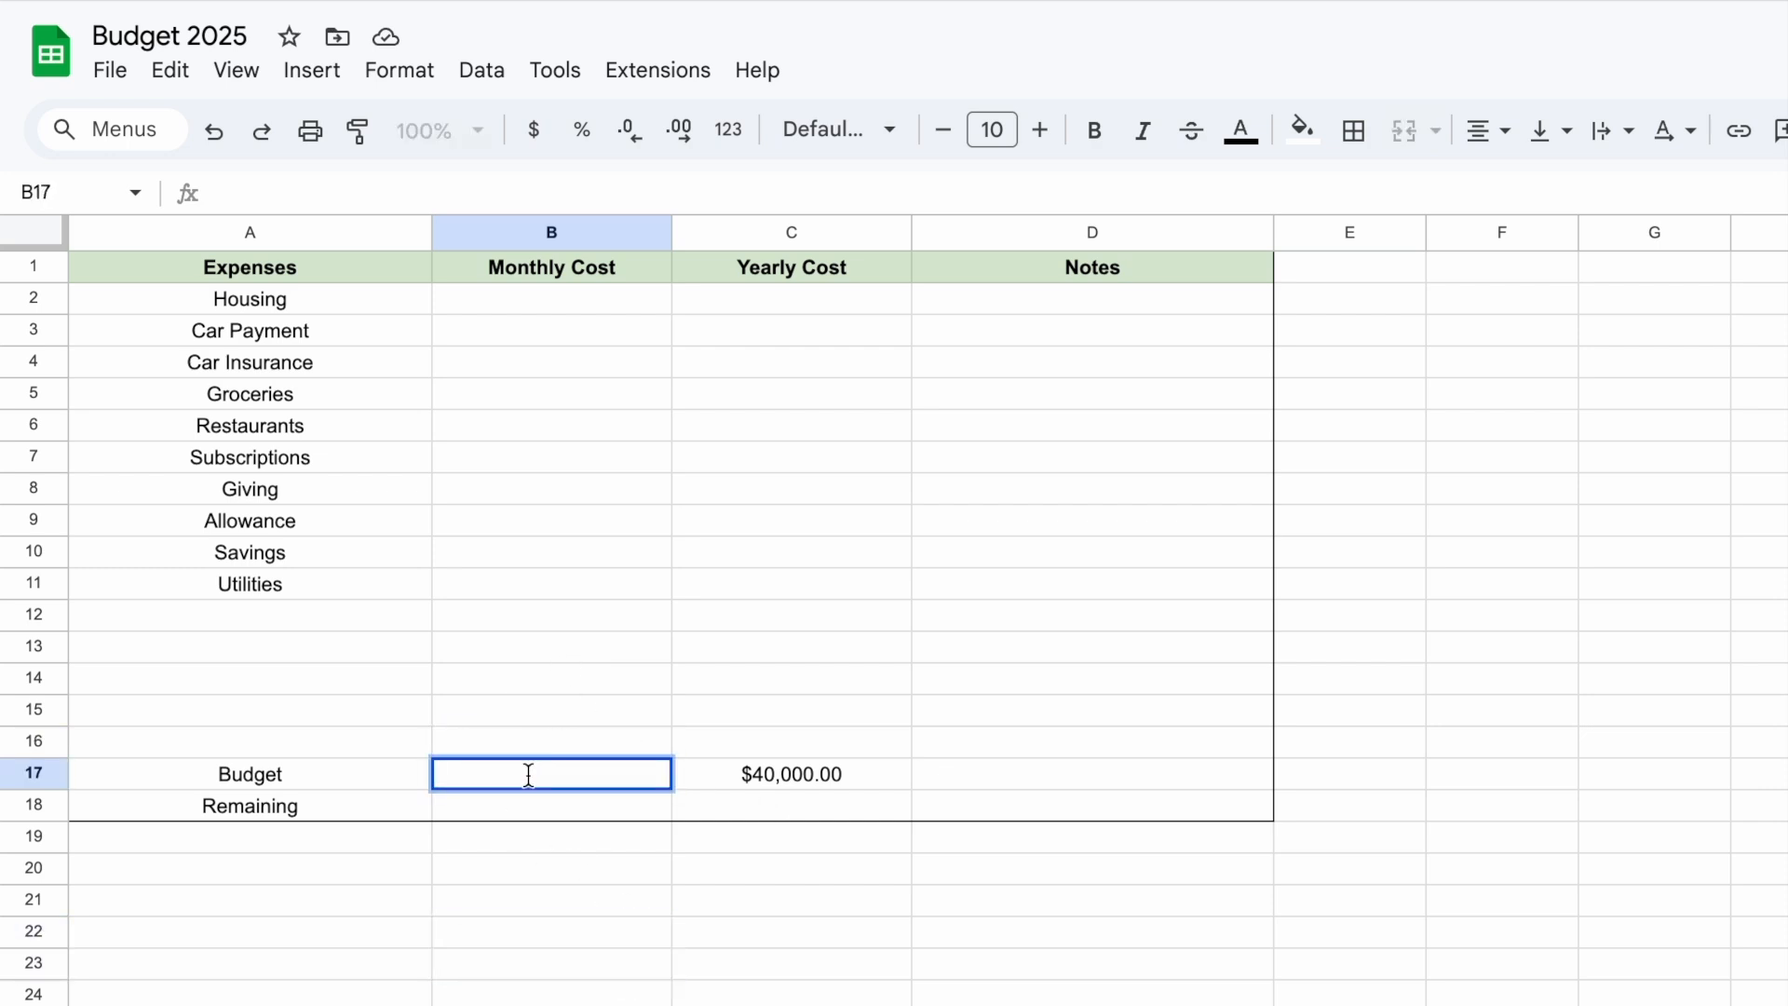
pyautogui.click(518, 779)
pyautogui.click(501, 778)
pyautogui.click(515, 783)
pyautogui.click(570, 783)
pyautogui.click(791, 900)
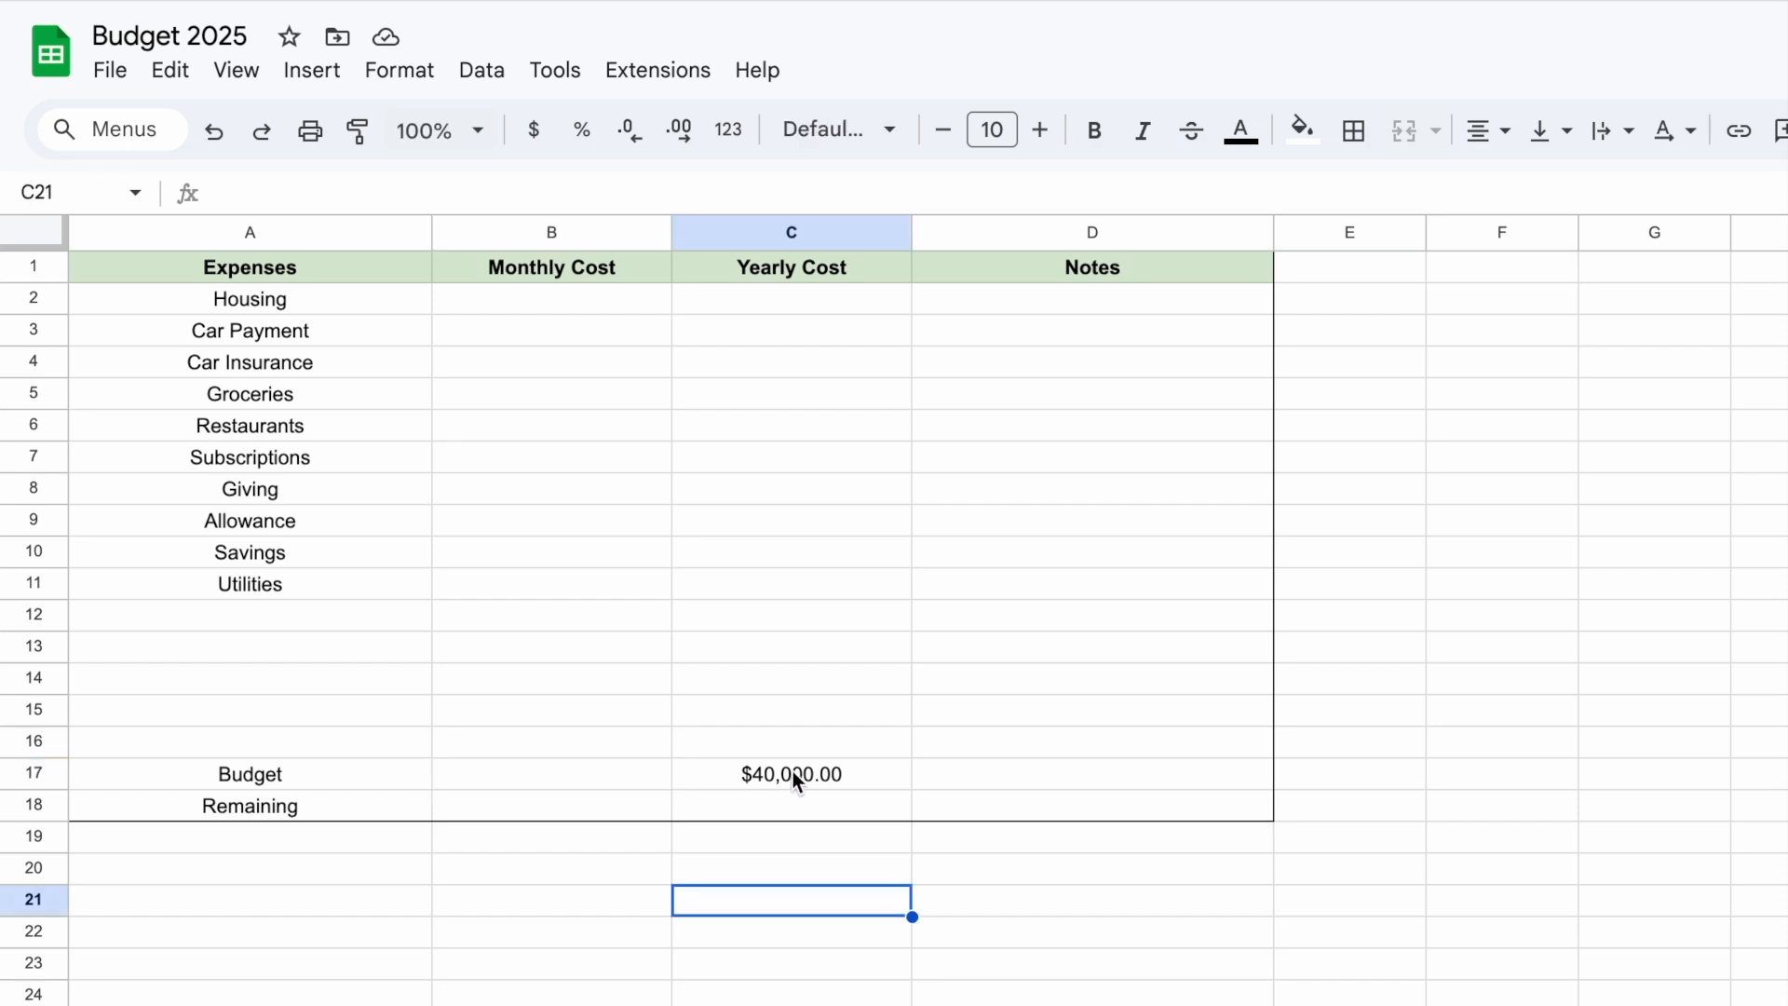
pyautogui.click(792, 779)
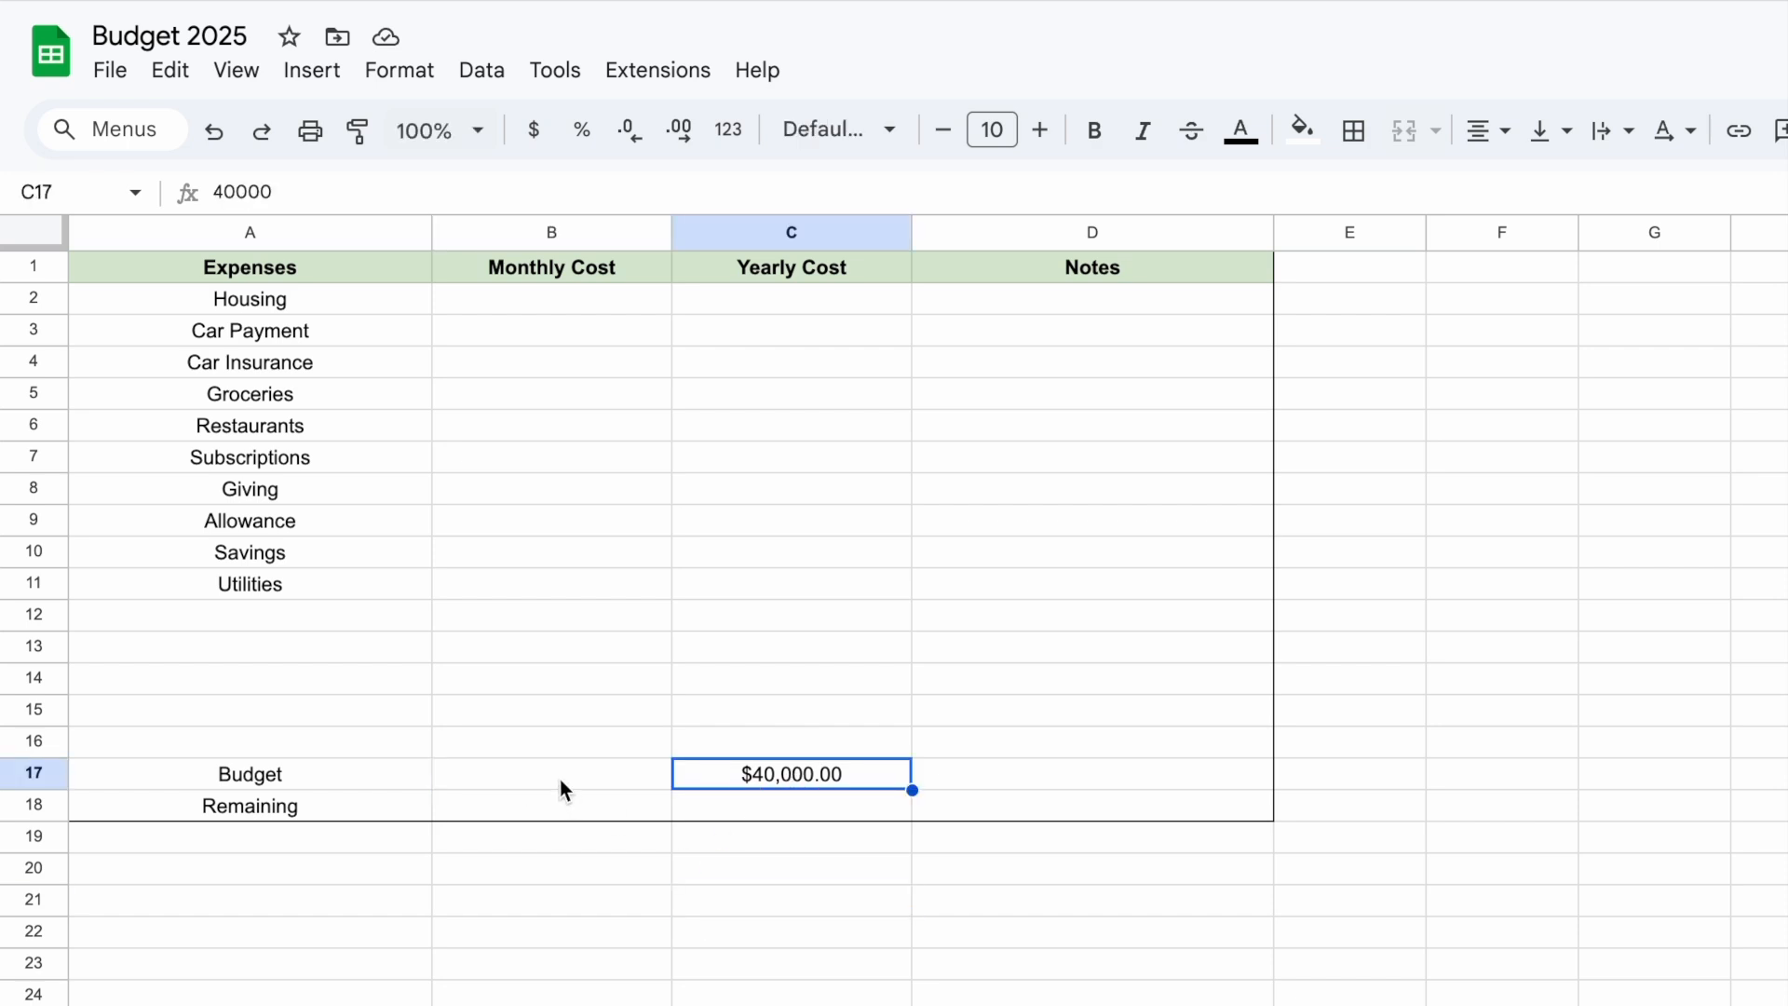
pyautogui.doubleClick(561, 780)
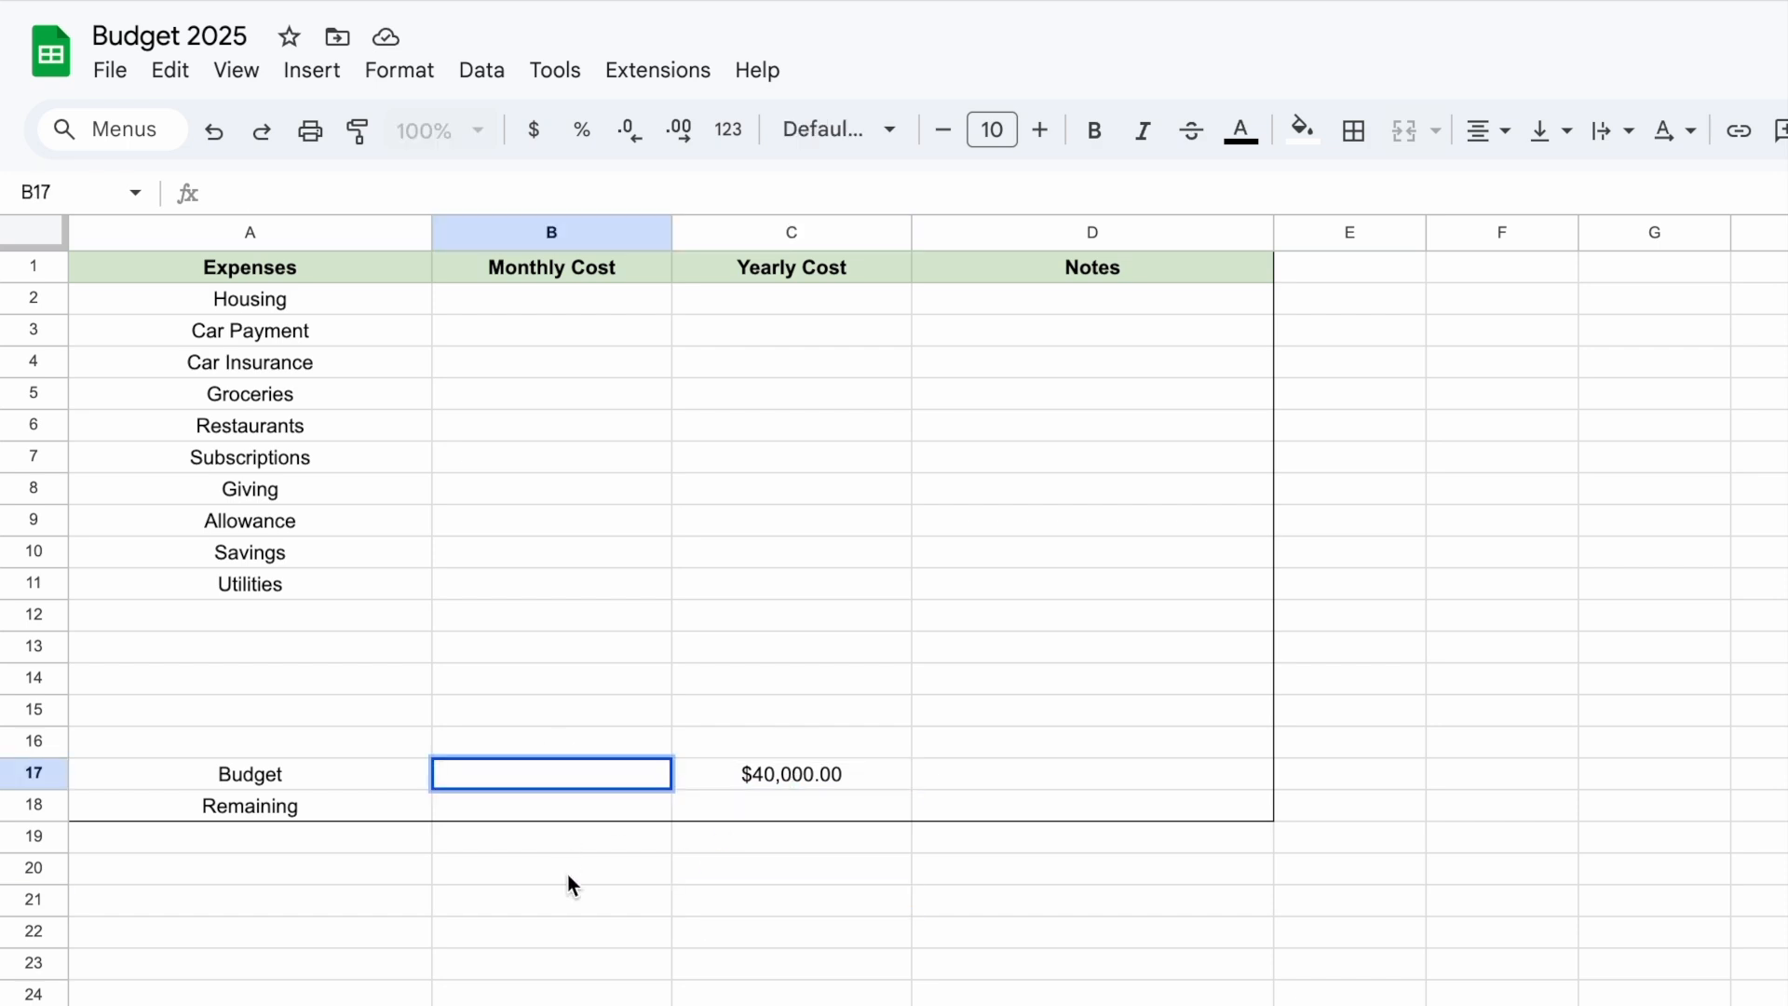
pyautogui.write('=')
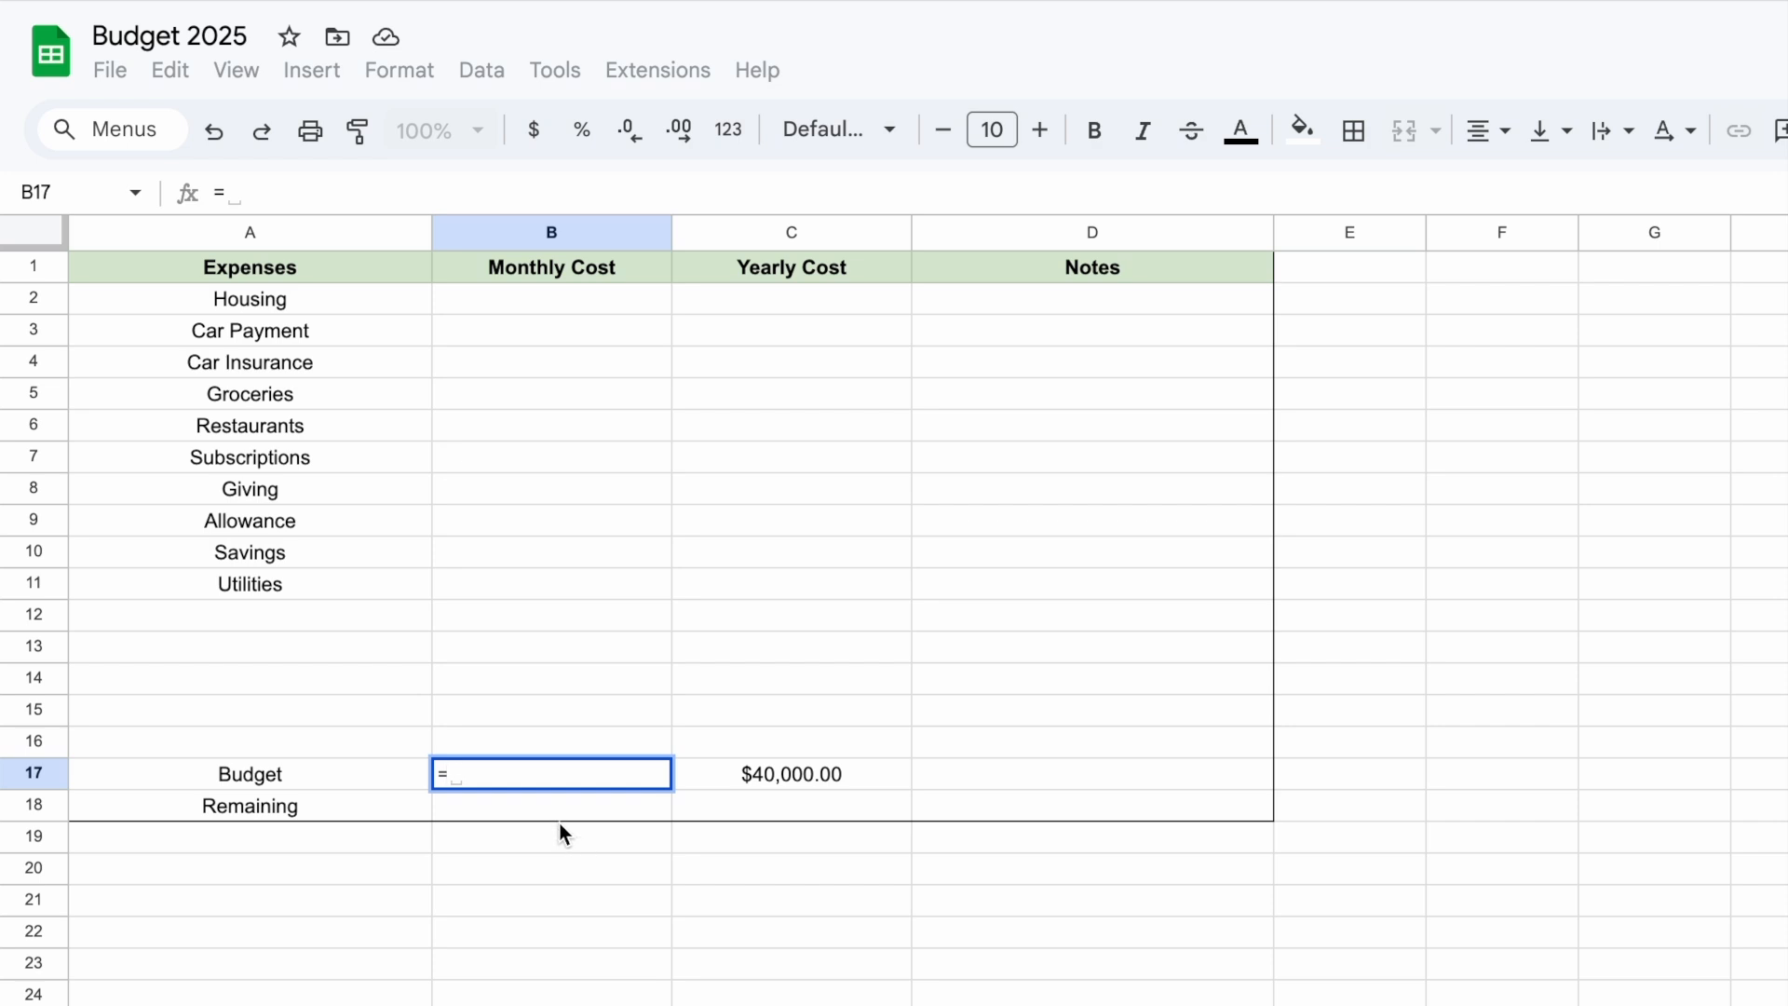
pyautogui.click(530, 780)
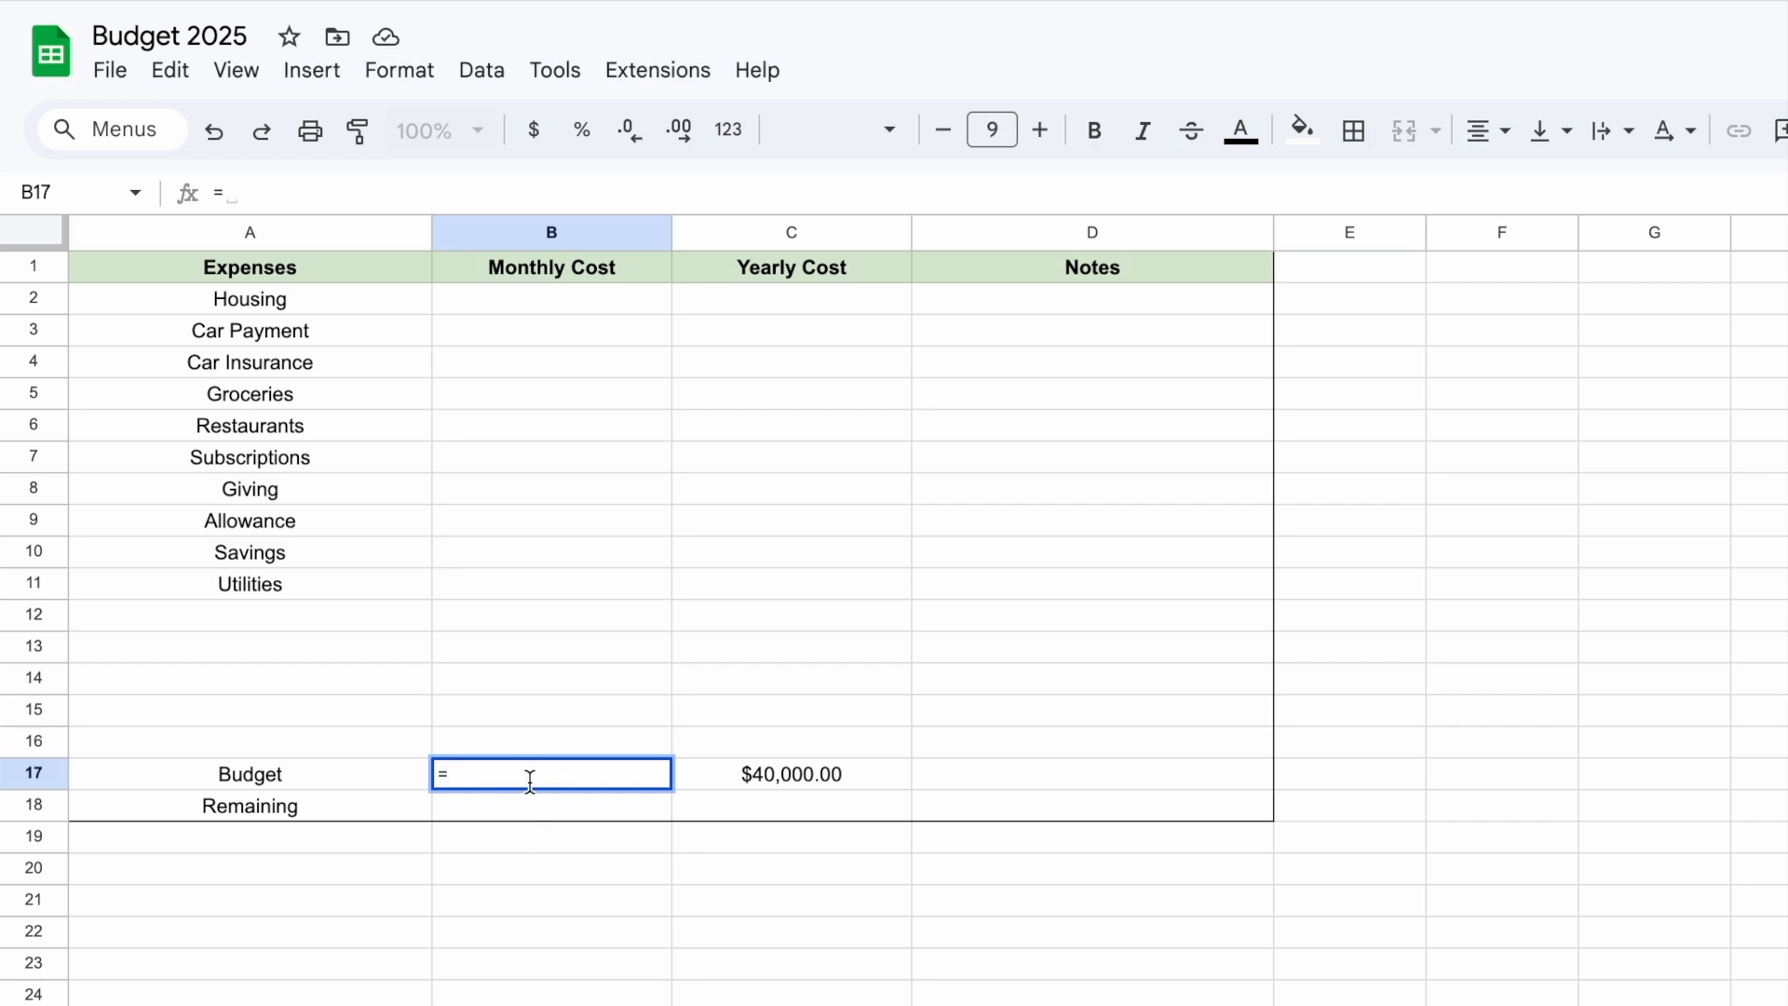
pyautogui.doubleClick(530, 780)
pyautogui.click(812, 777)
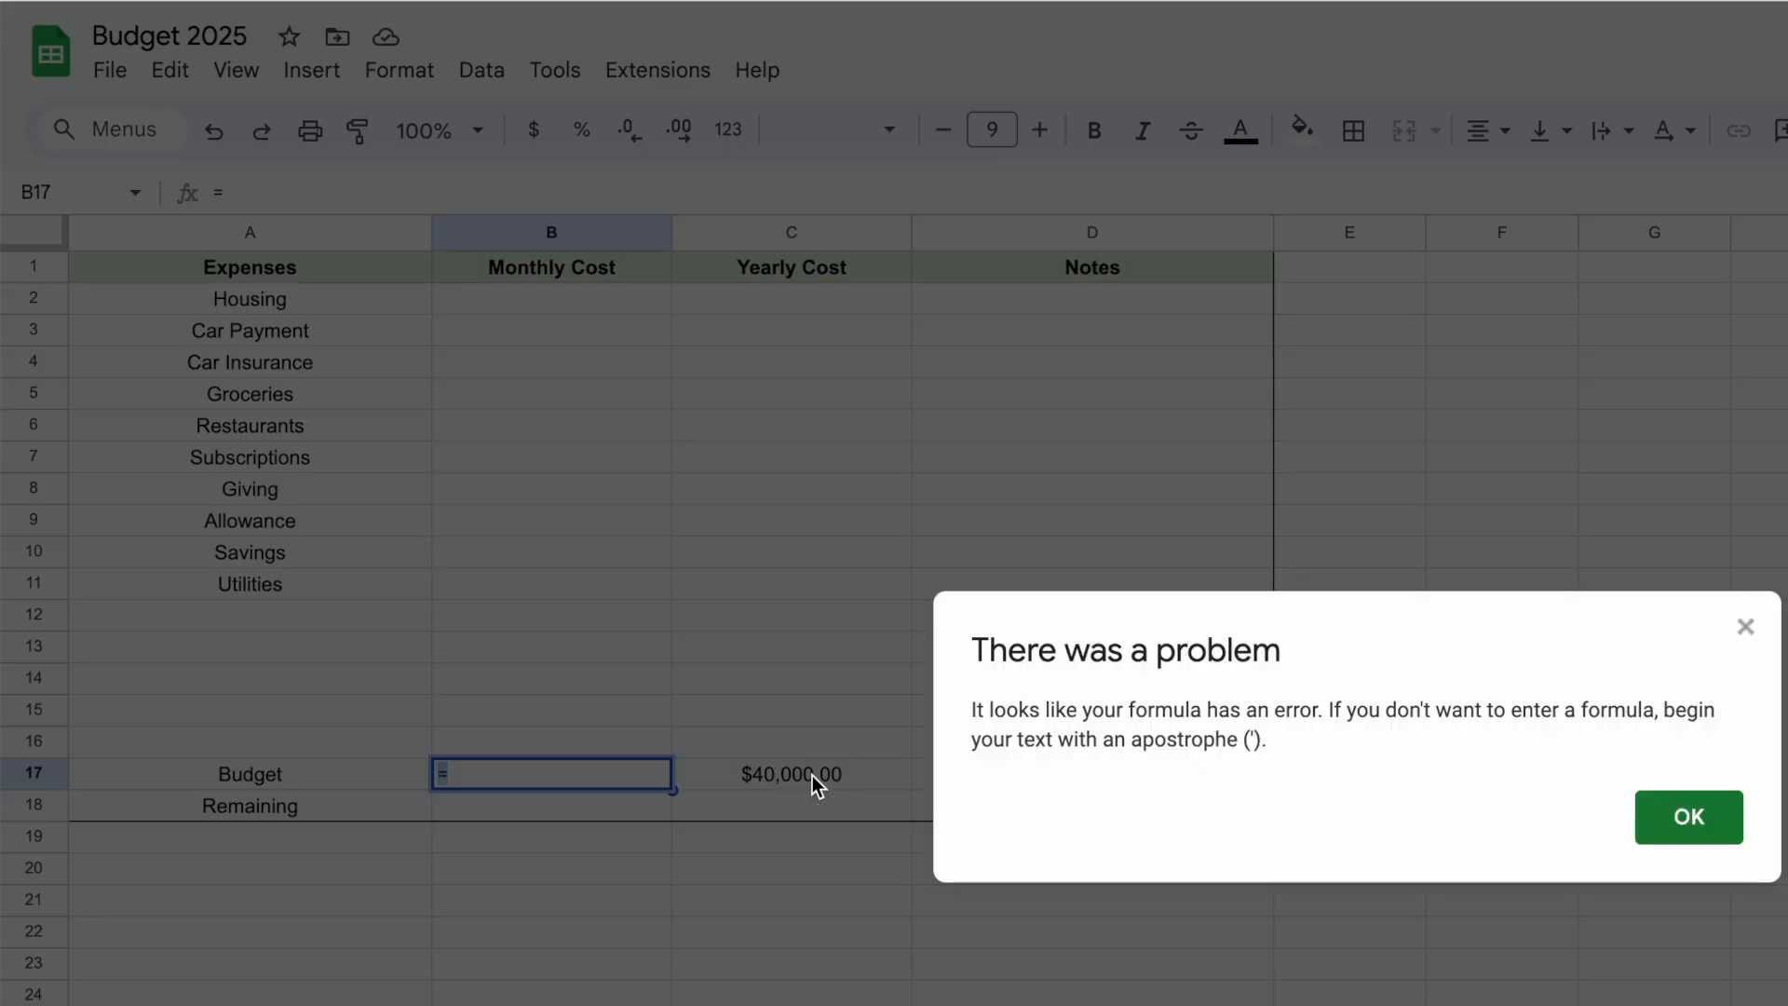
pyautogui.click(1669, 827)
pyautogui.press('BackSpace')
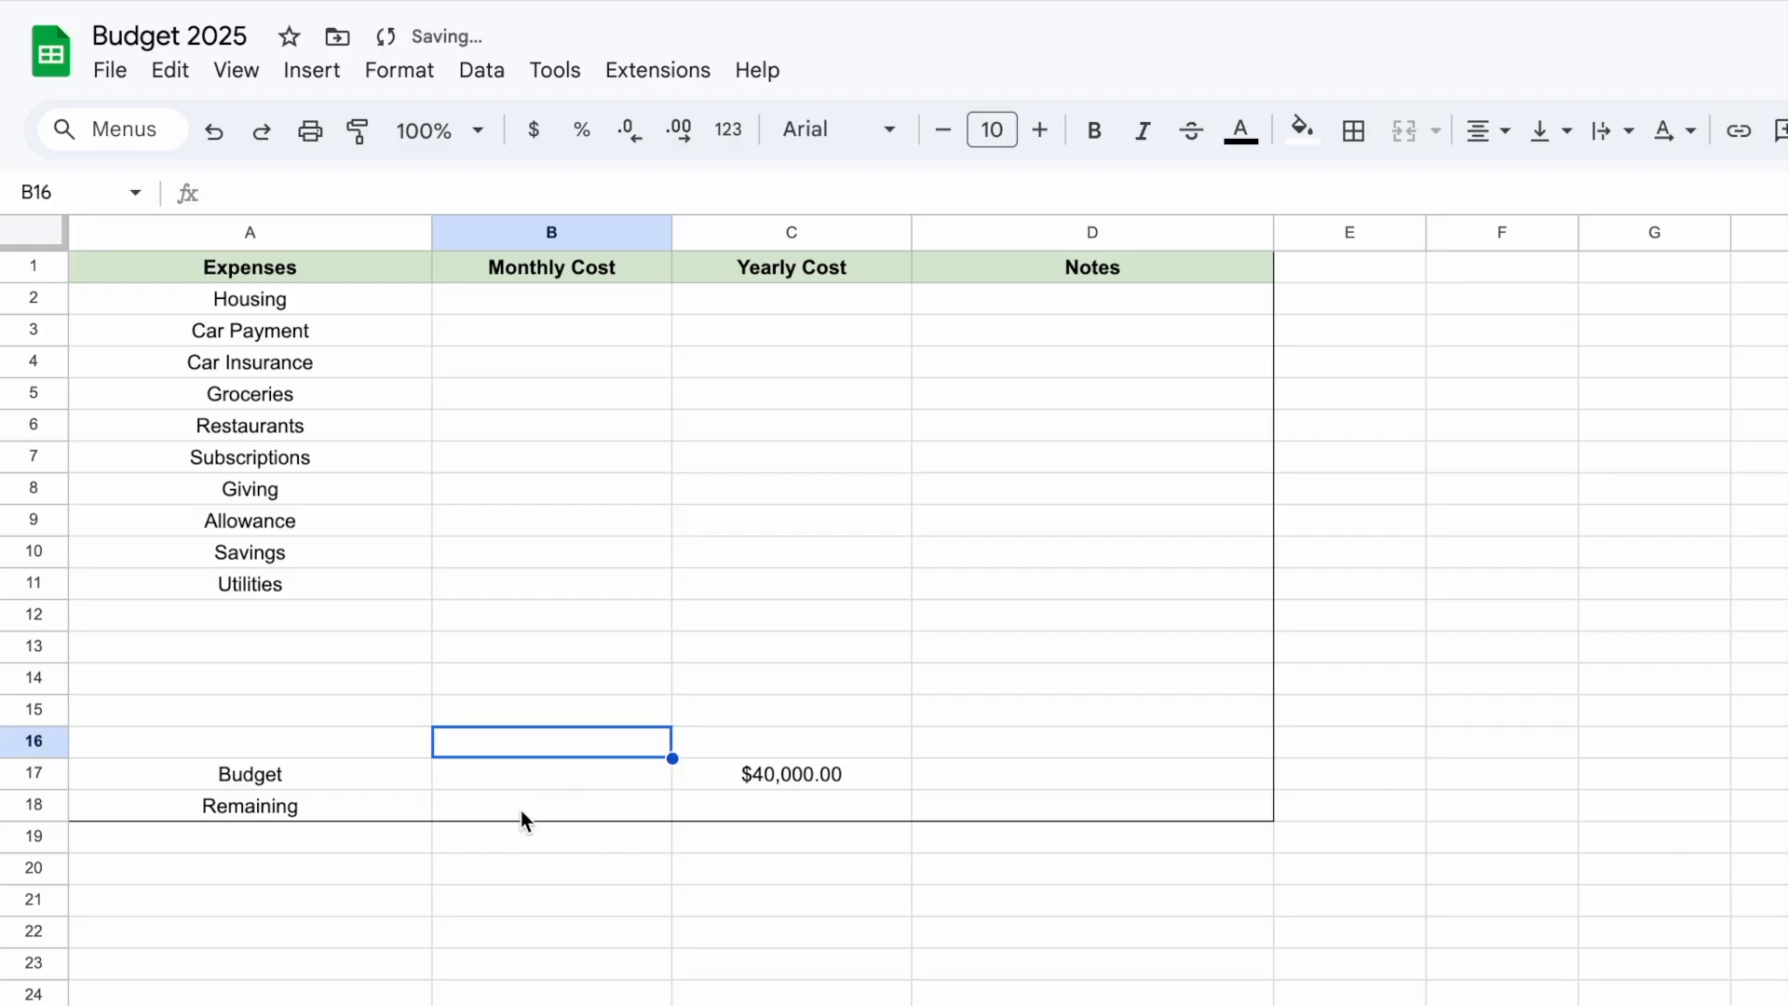
# Enter the formula =C17/12 in cell B17 to calculate the monthly budget from the yearly budget
pyautogui.click(510, 832)
pyautogui.click(499, 742)
pyautogui.doubleClick(489, 769)
pyautogui.write('=')
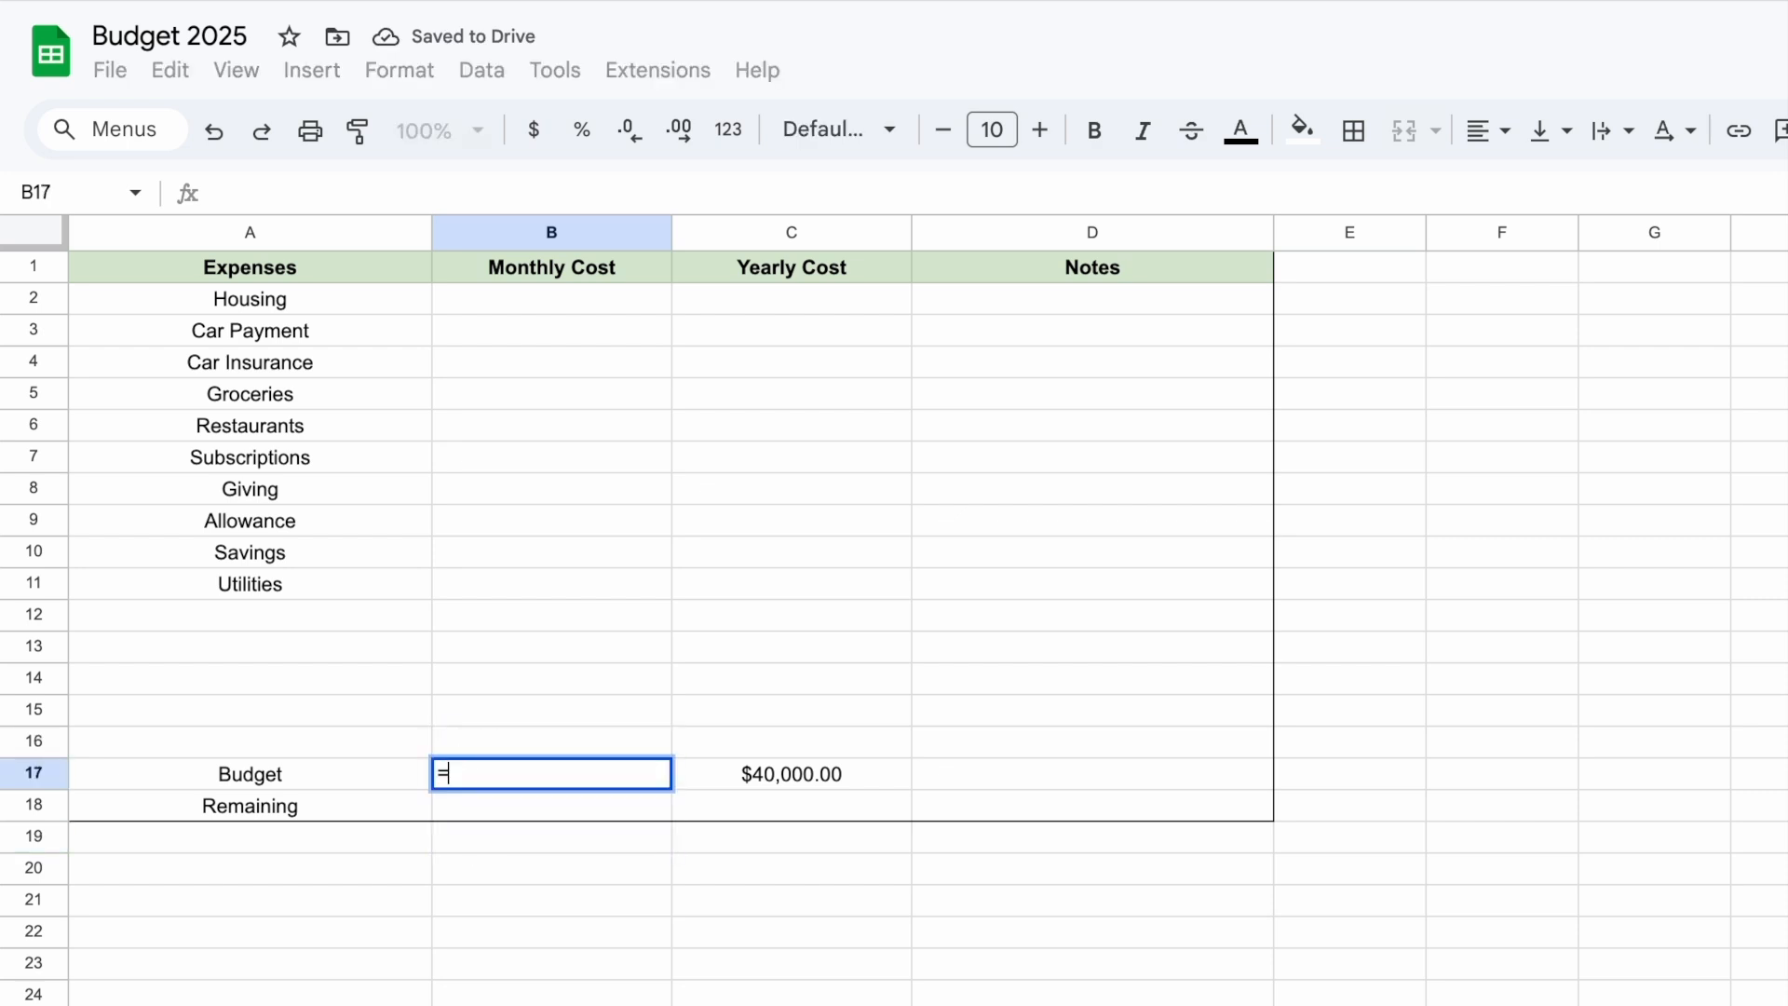
pyautogui.click(777, 787)
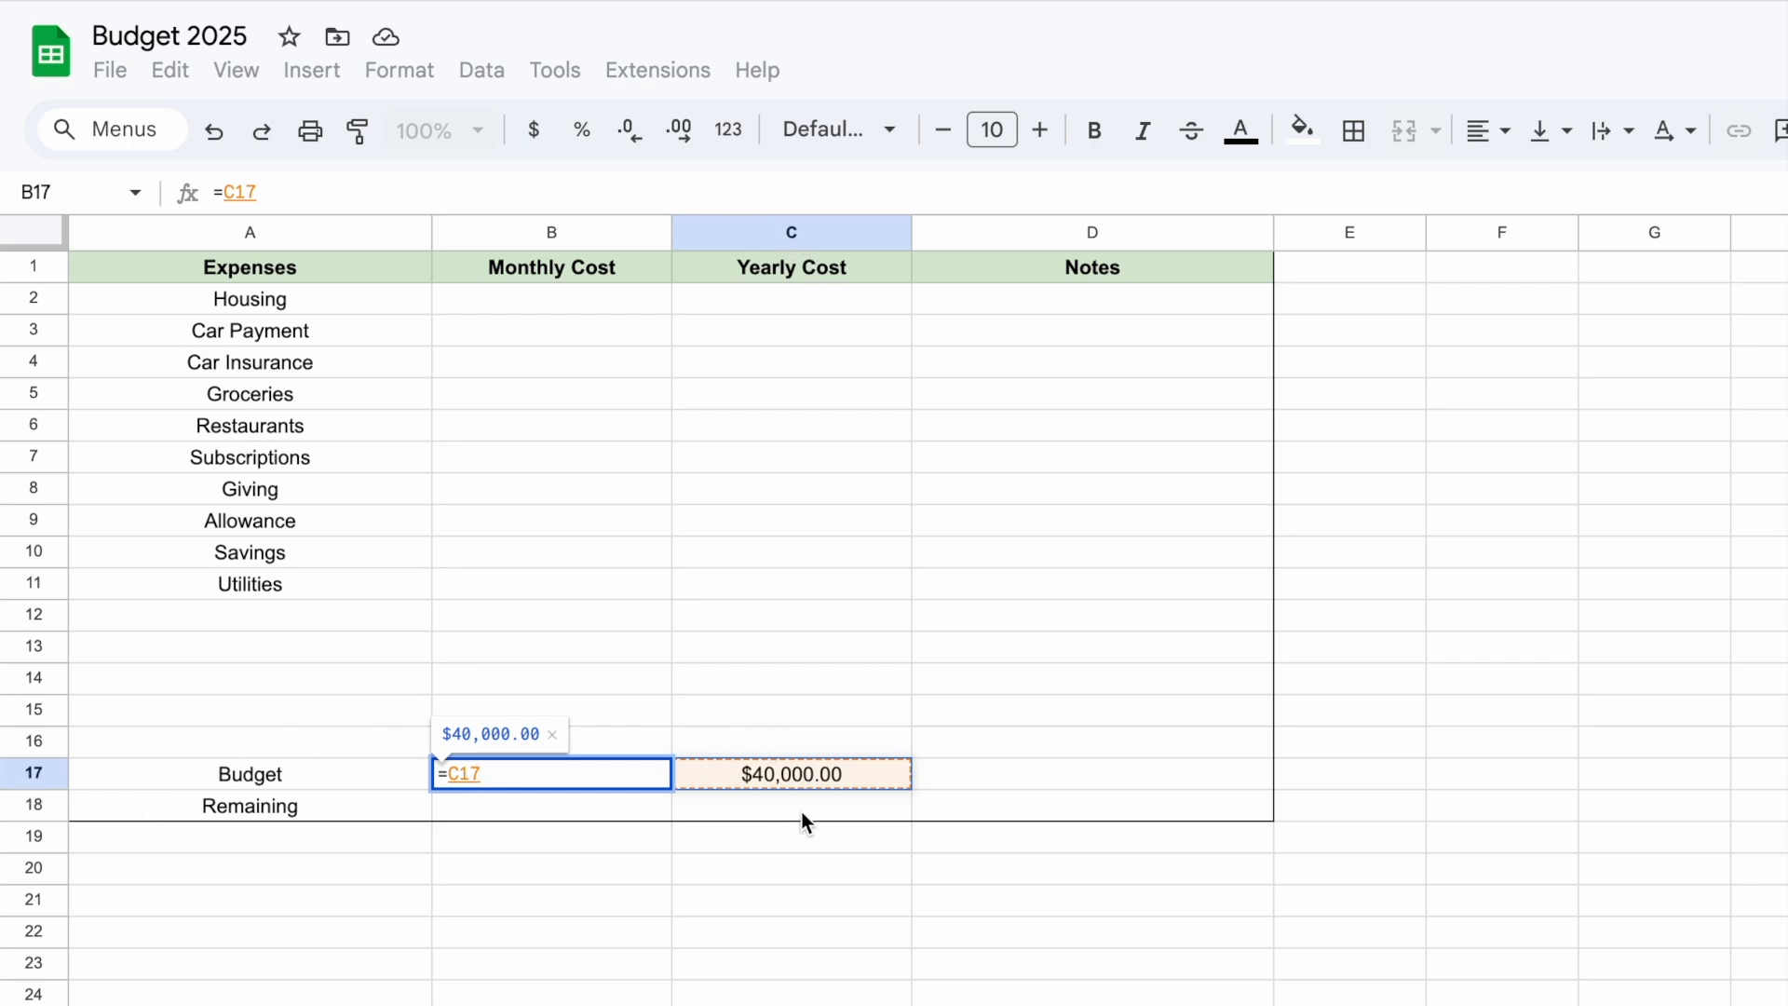
pyautogui.click(561, 779)
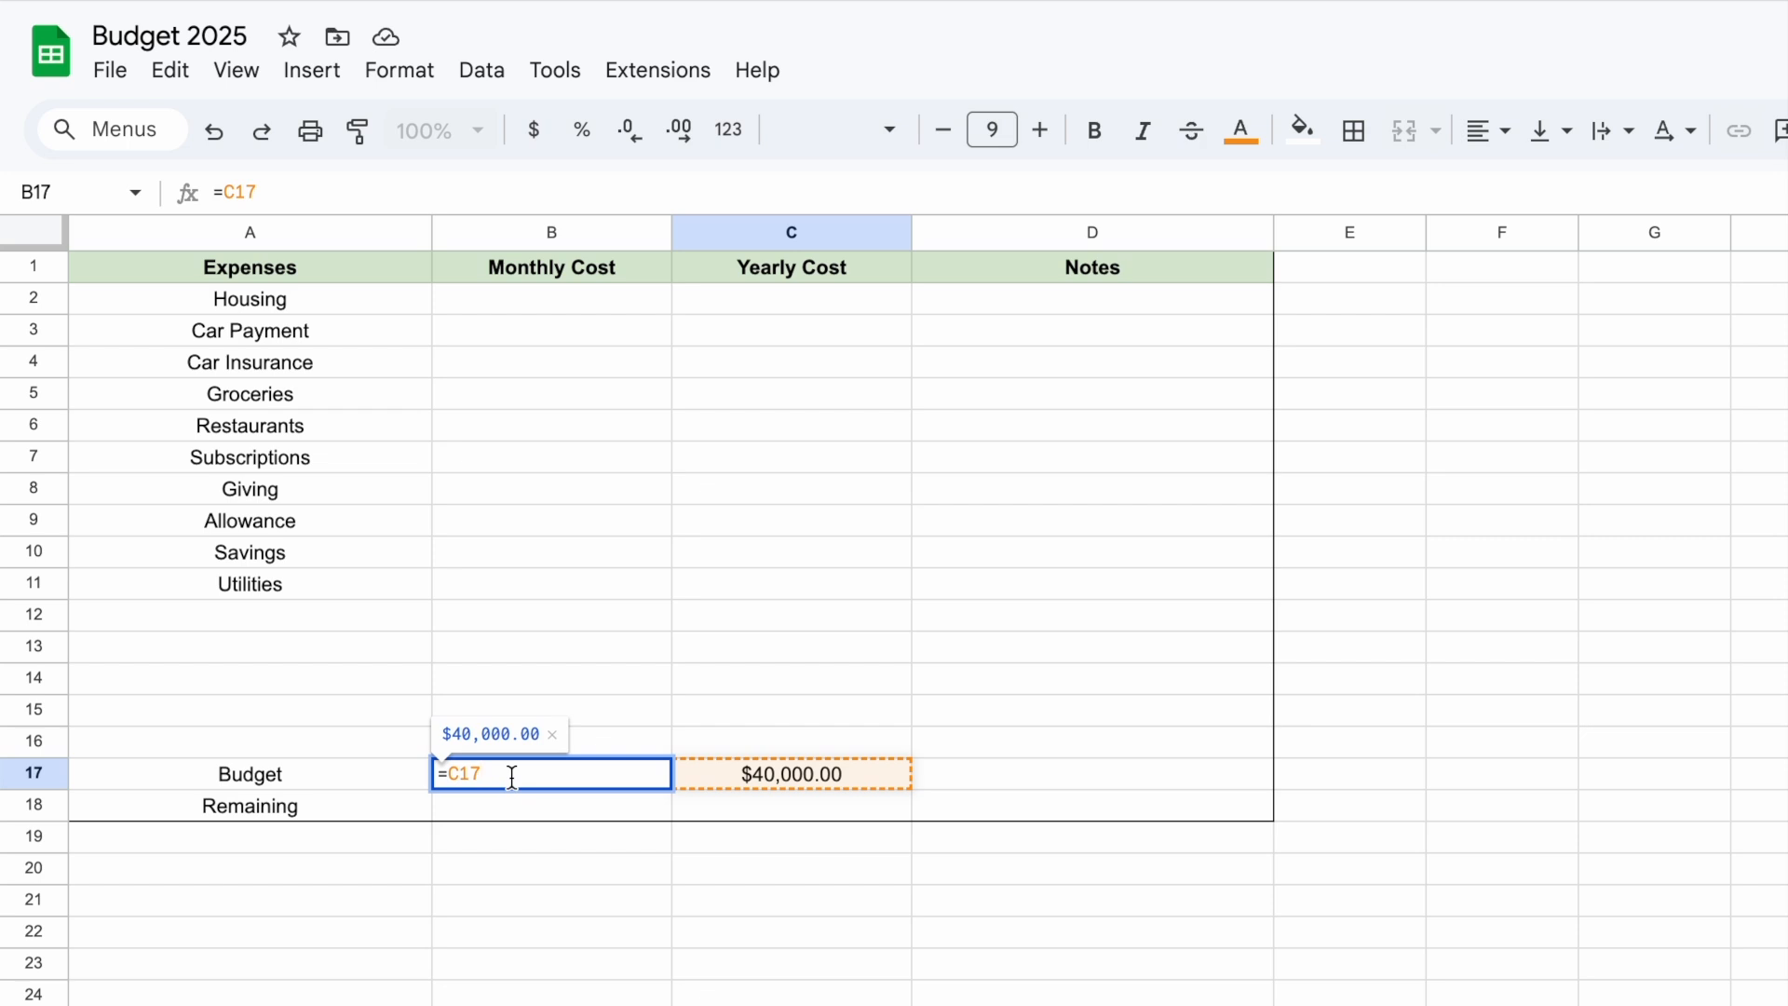
pyautogui.write('/12')
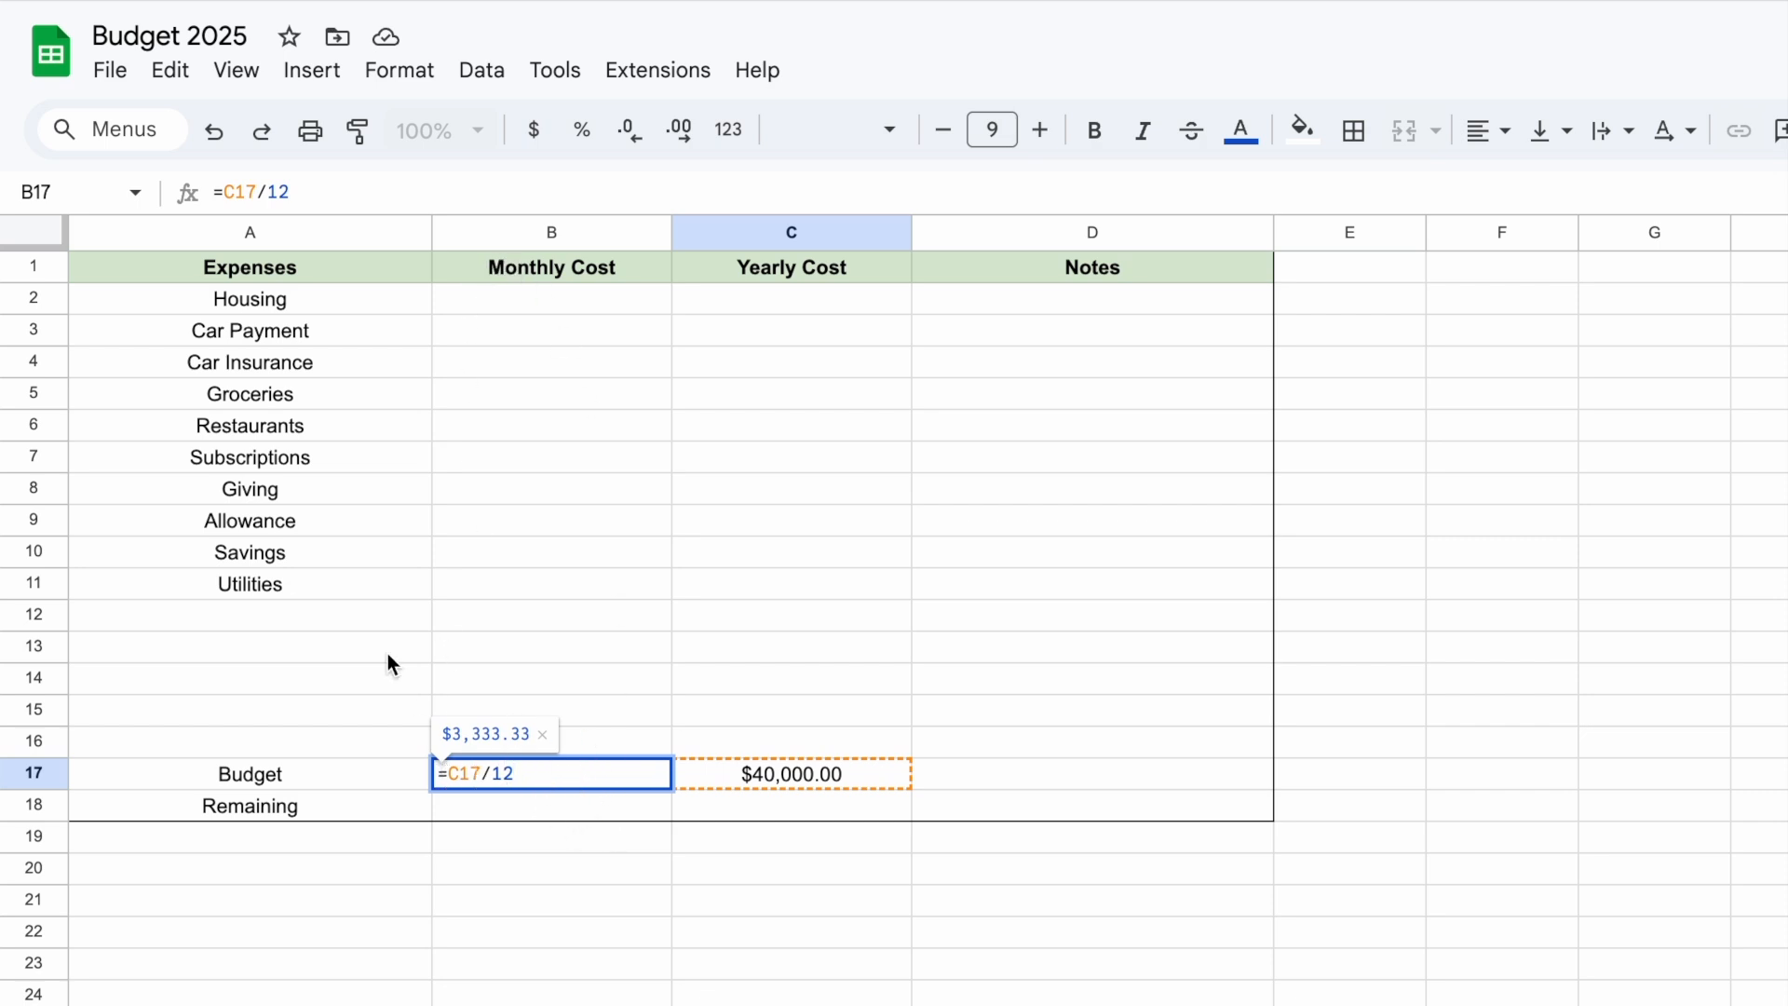
pyautogui.click(440, 773)
pyautogui.doubleClick(545, 773)
pyautogui.press('Return')
pyautogui.click(551, 938)
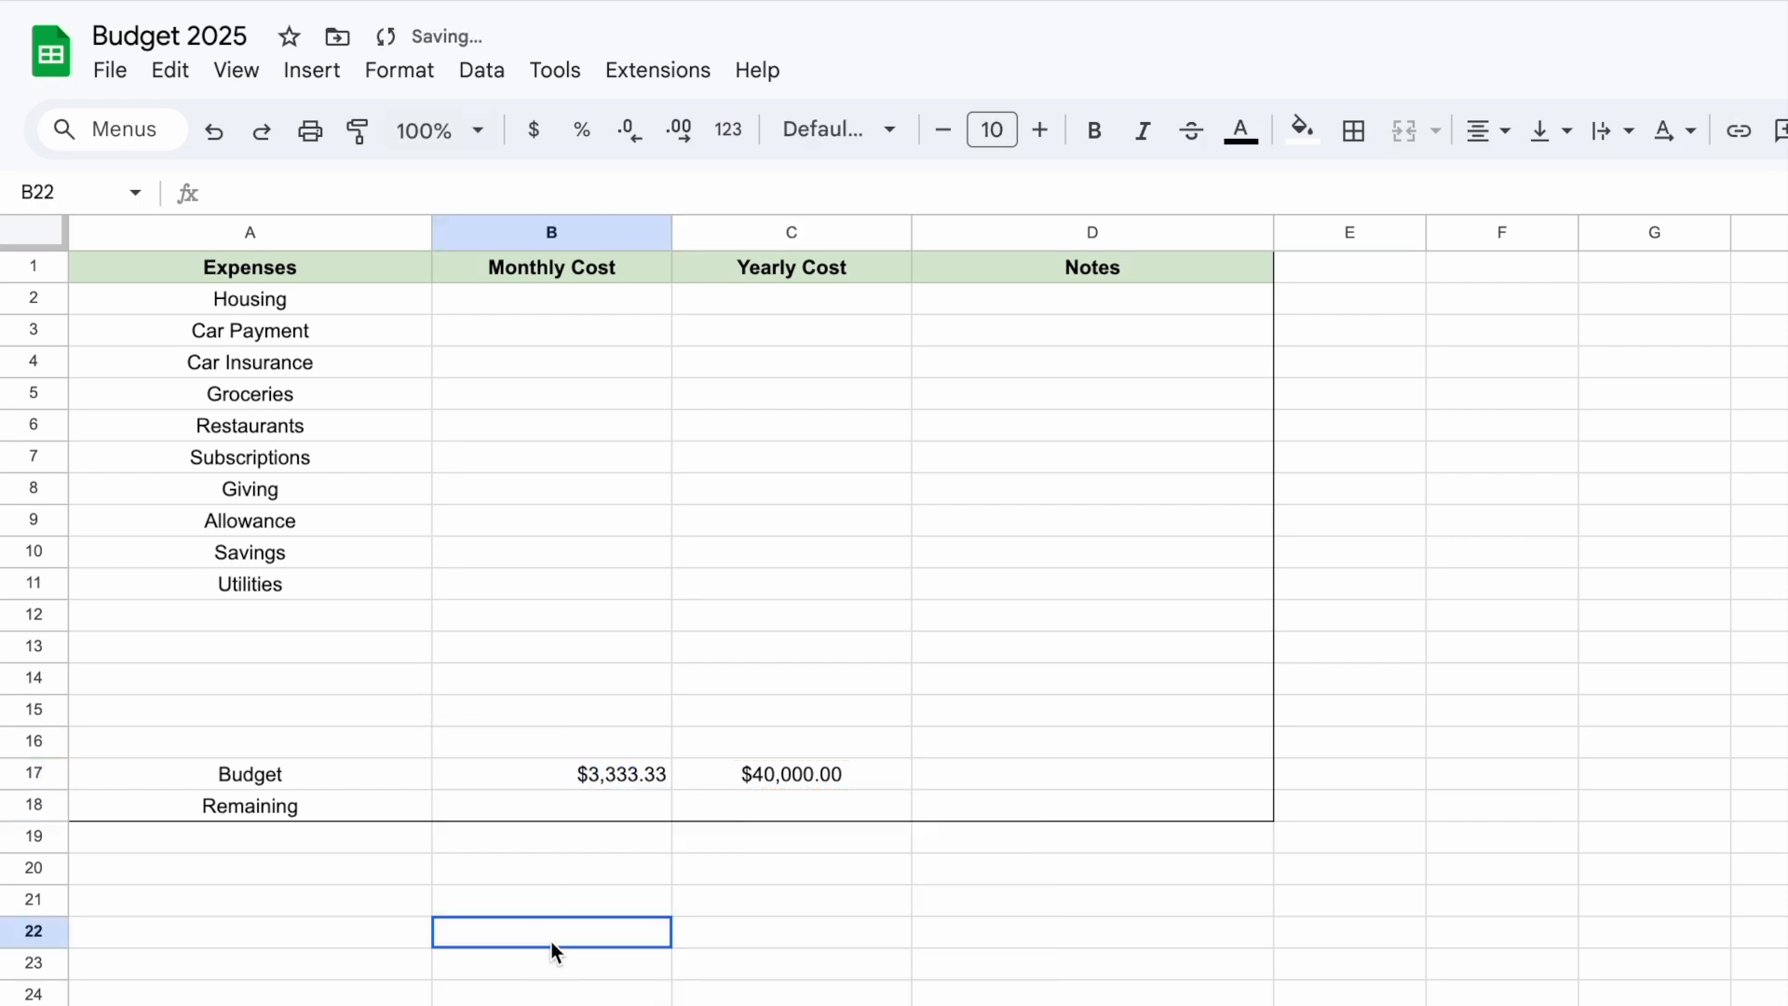
# Centre-align the contents of the Monthly Cost and Yearly Cost columns horizontally
pyautogui.click(624, 773)
pyautogui.moveTo(512, 235); pyautogui.dragTo(773, 607)
pyautogui.click(1481, 135)
pyautogui.click(1537, 184)
pyautogui.click(1656, 689)
# Make the Budget and Remaining labels in cells A17:A18 bold
pyautogui.moveTo(344, 773); pyautogui.dragTo(311, 795)
pyautogui.click(315, 803)
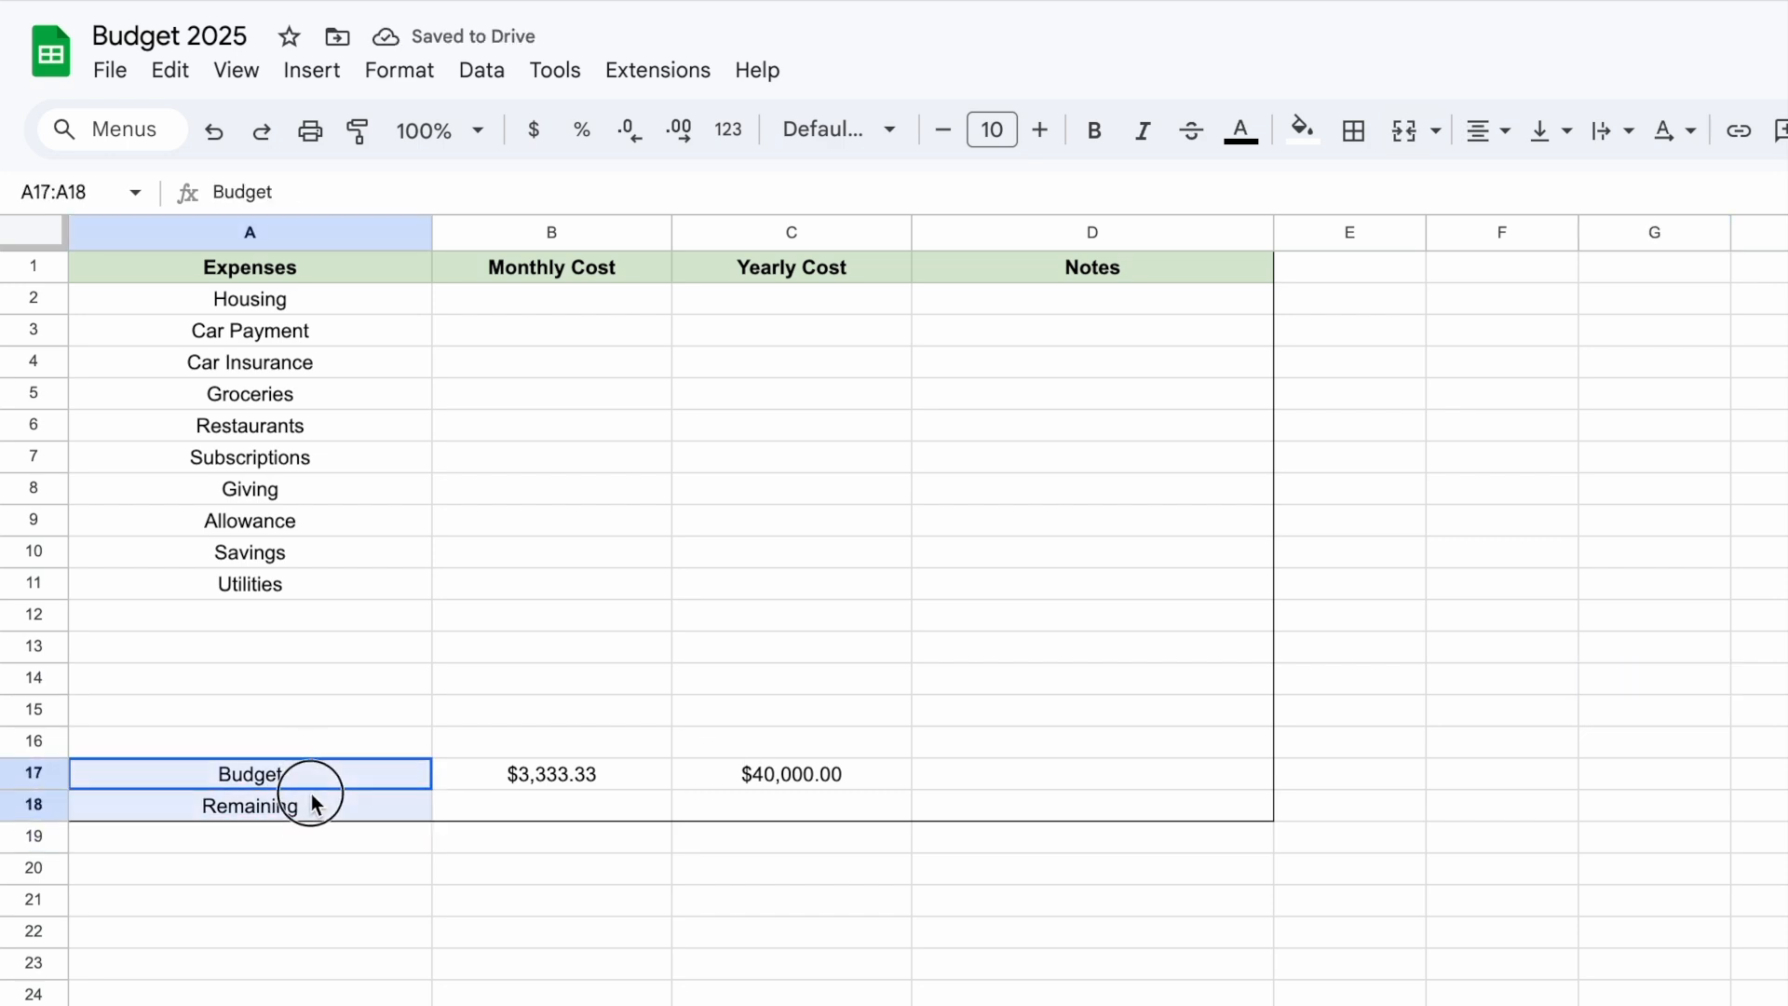
pyautogui.hotkey('ctrl', 'b')
pyautogui.click(859, 935)
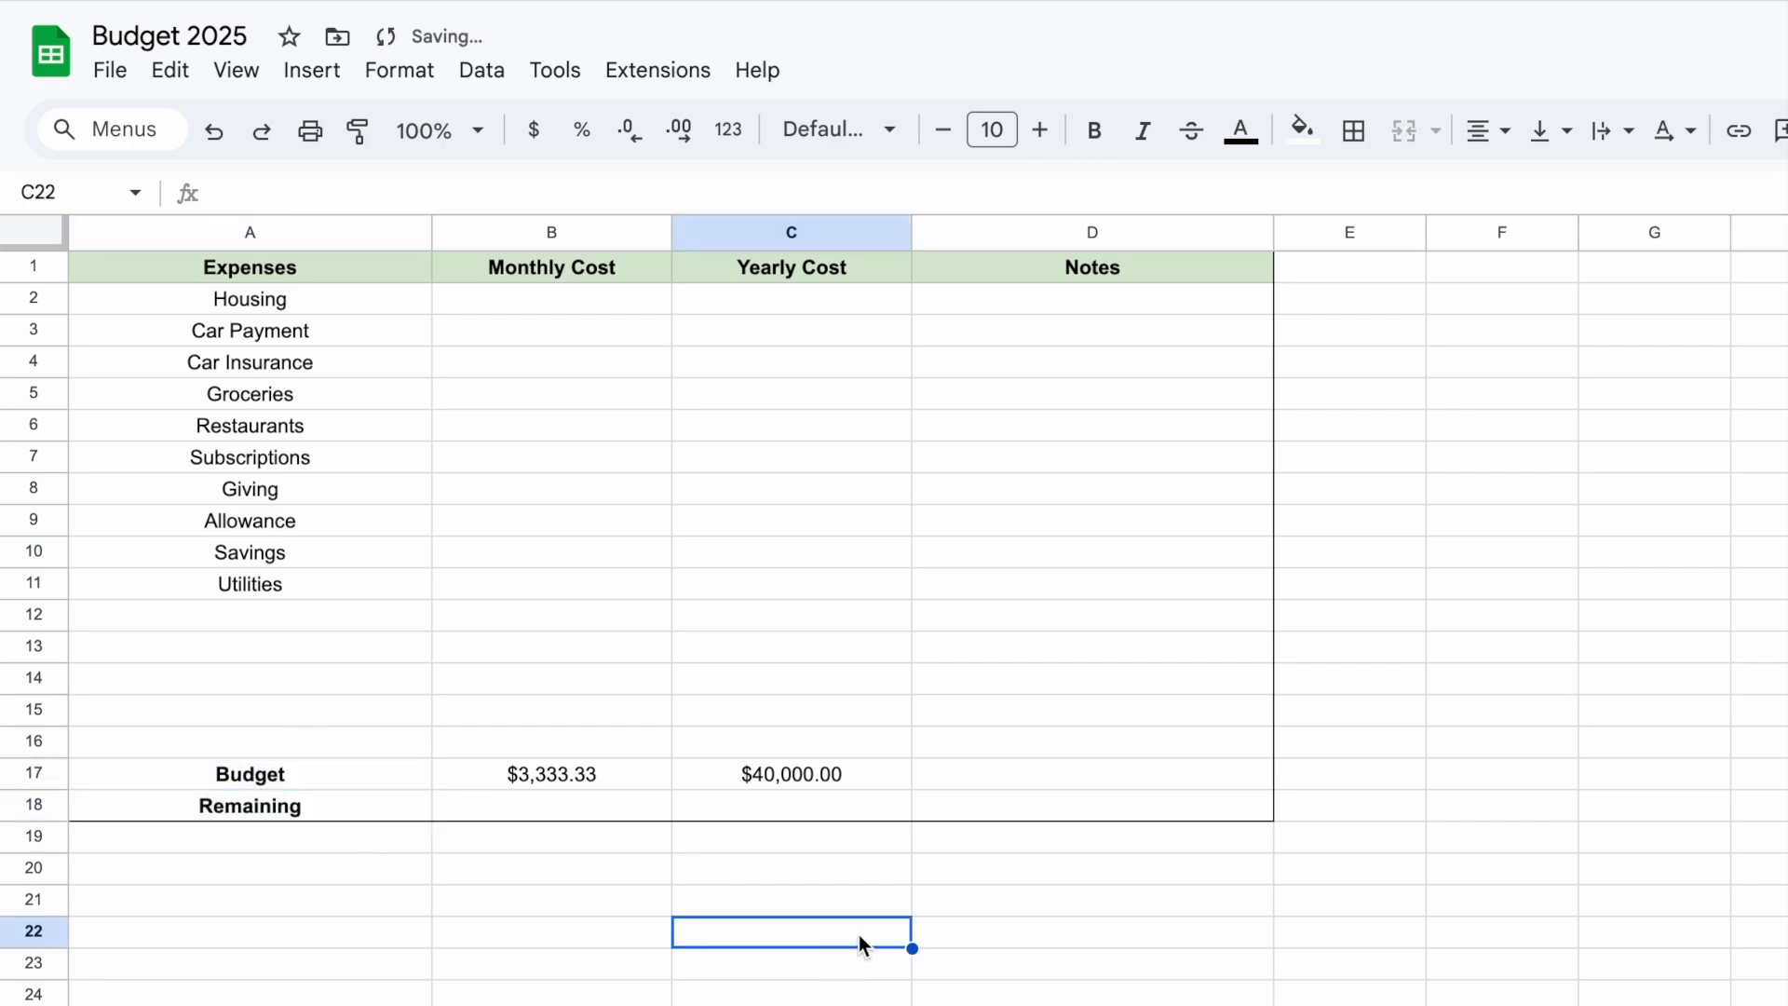
# Test the monthly budget formula by setting the yearly budget in C17 to 60000, and restore it to 40000
pyautogui.click(536, 783)
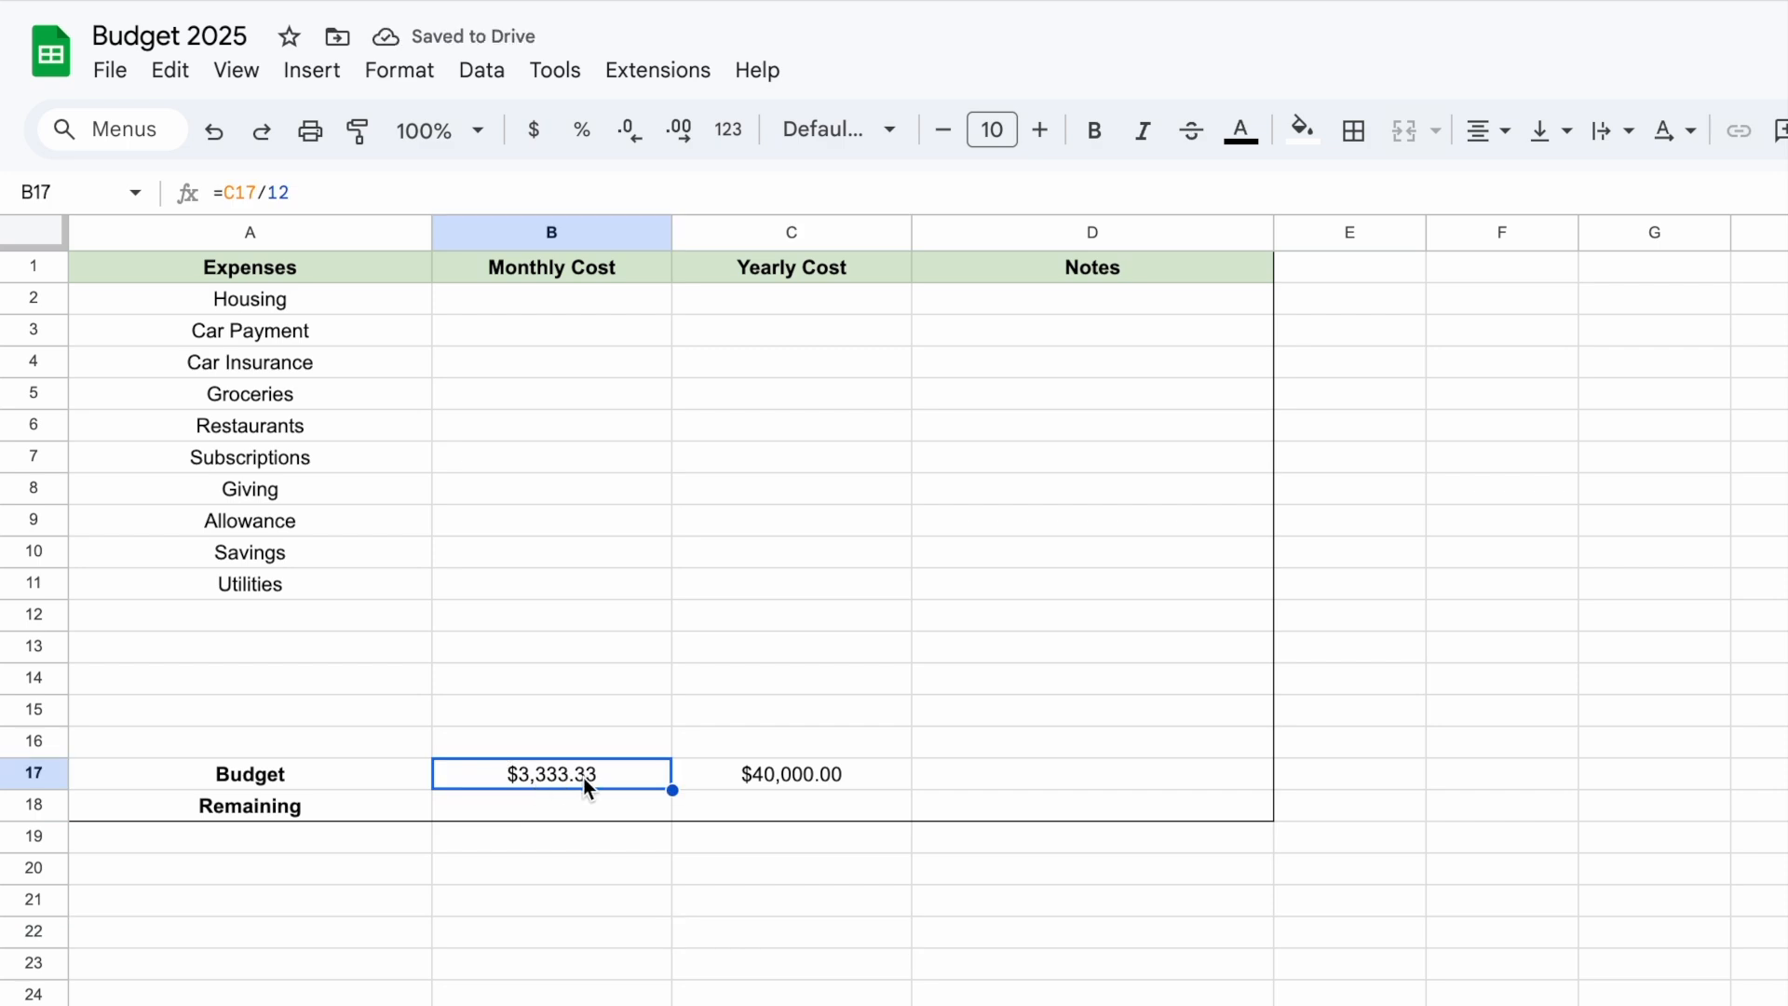
pyautogui.click(782, 790)
pyautogui.click(562, 785)
pyautogui.click(773, 771)
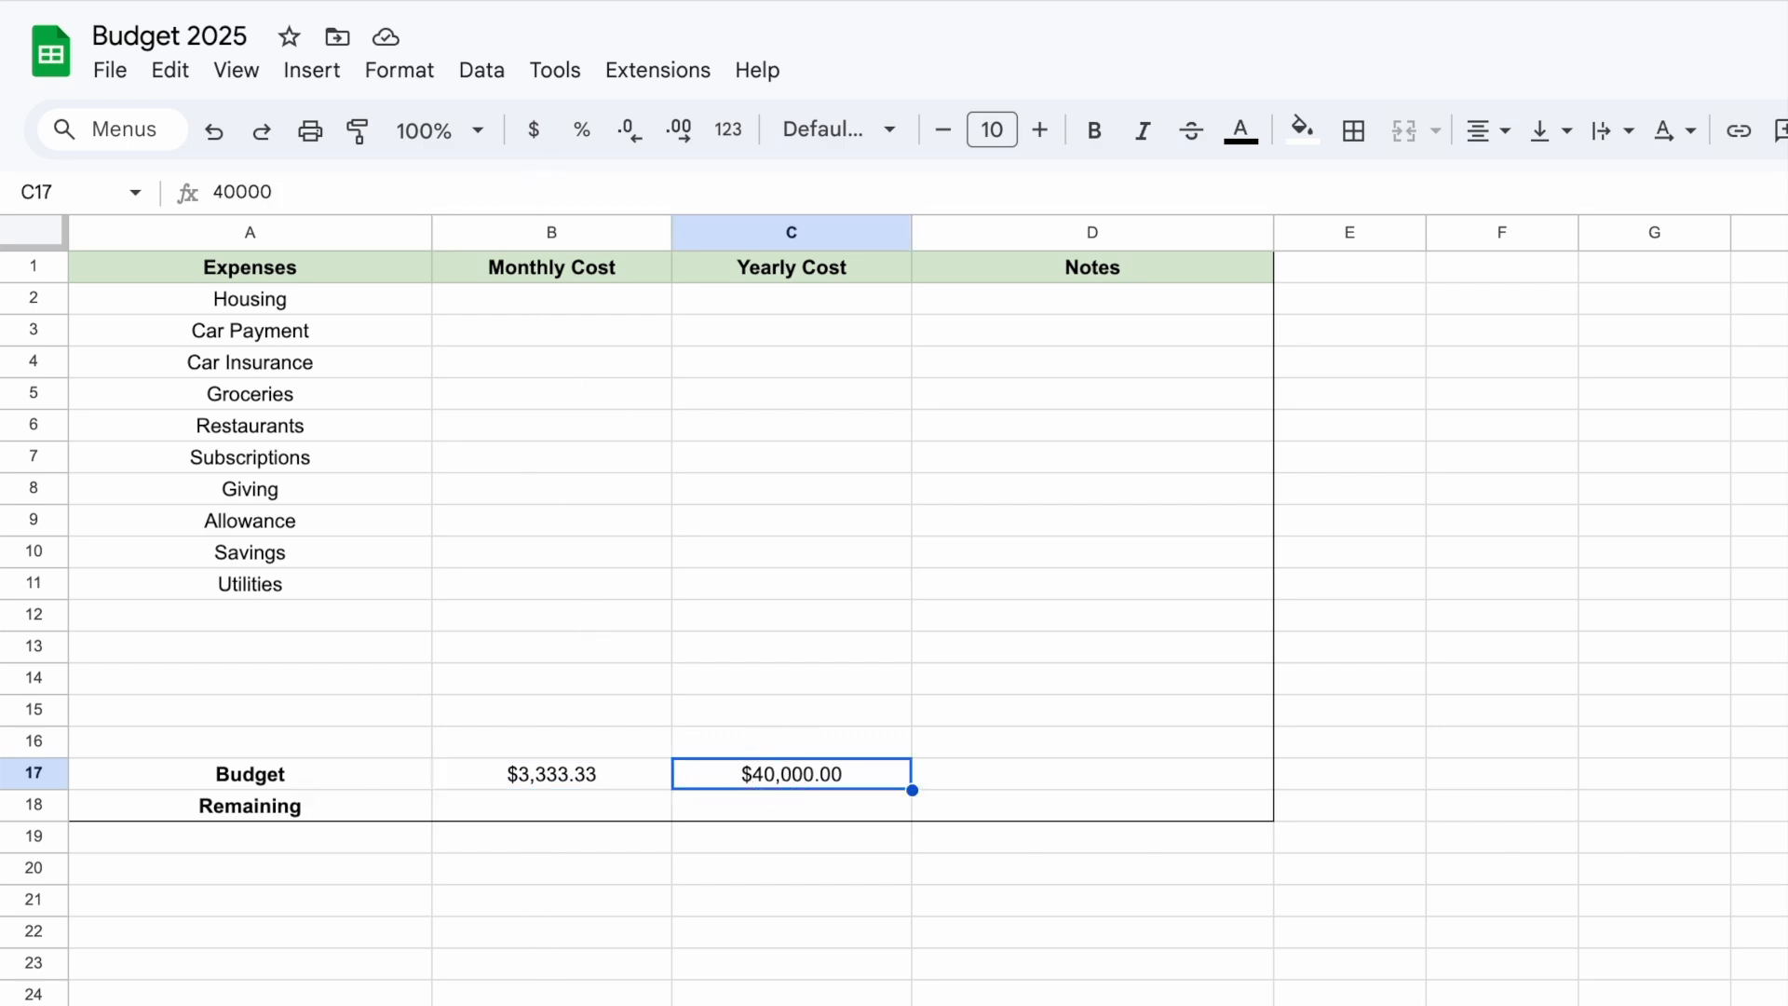
pyautogui.write('60000')
pyautogui.press('Return')
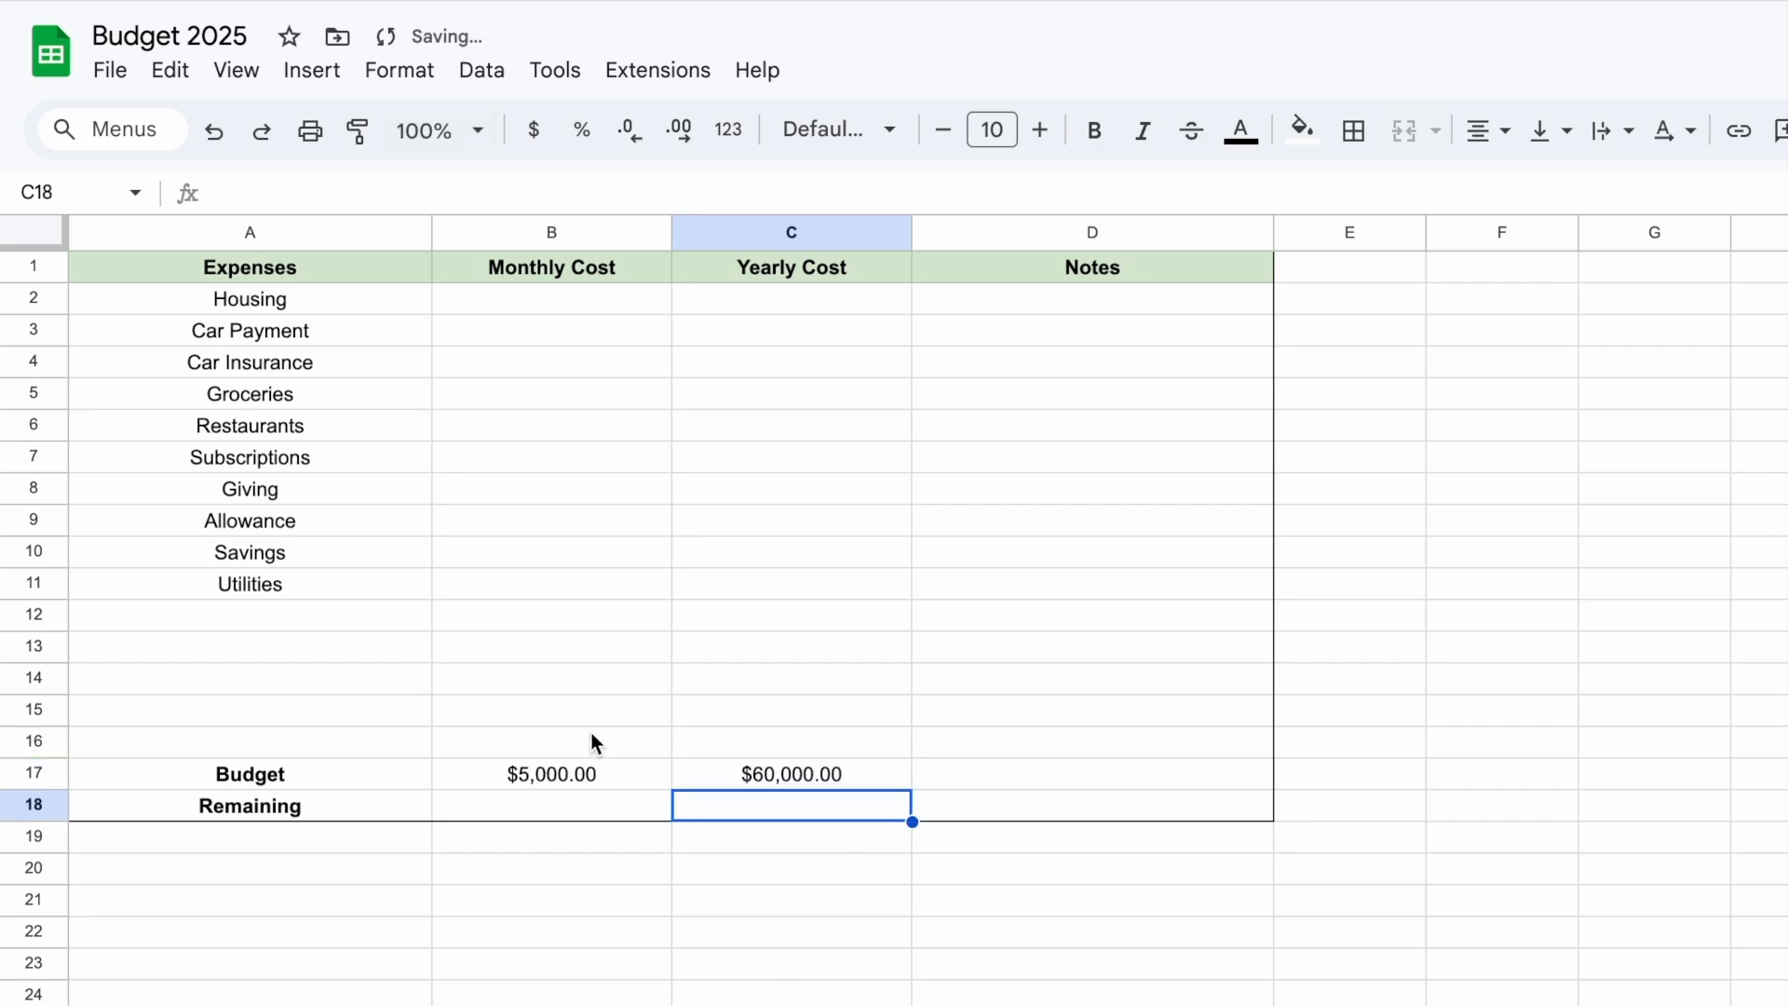
pyautogui.click(550, 779)
pyautogui.click(757, 778)
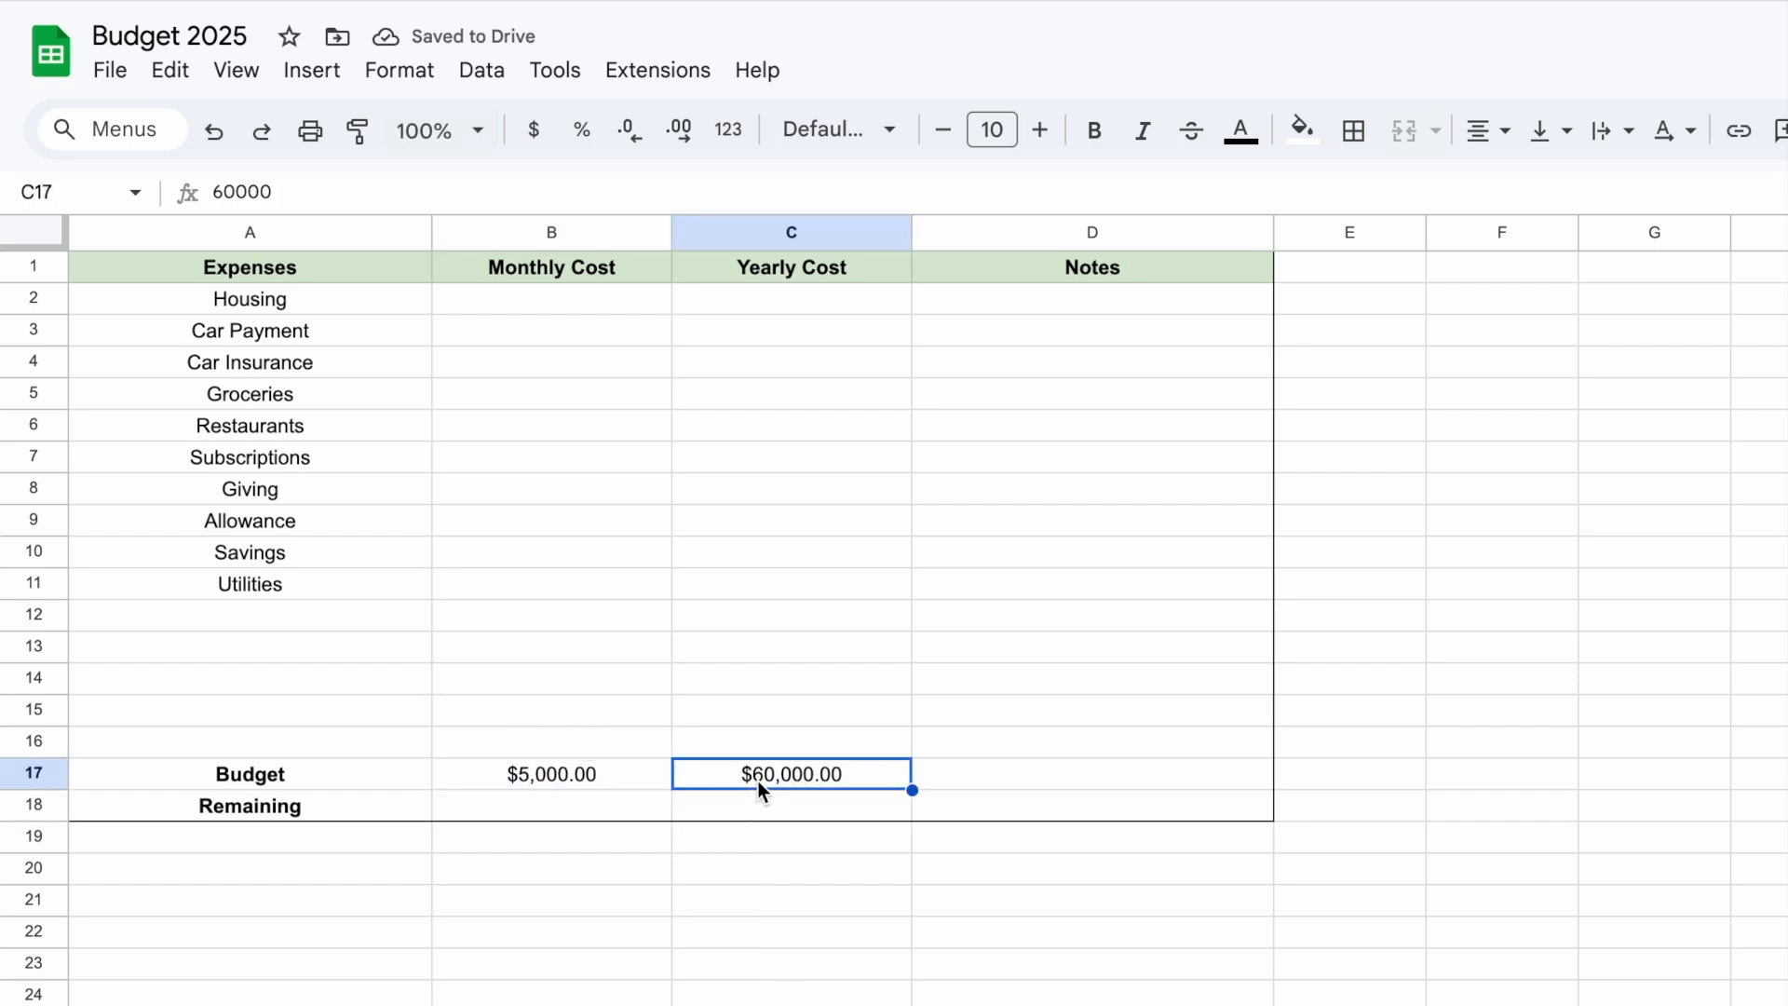
pyautogui.write('40000')
pyautogui.press('Return')
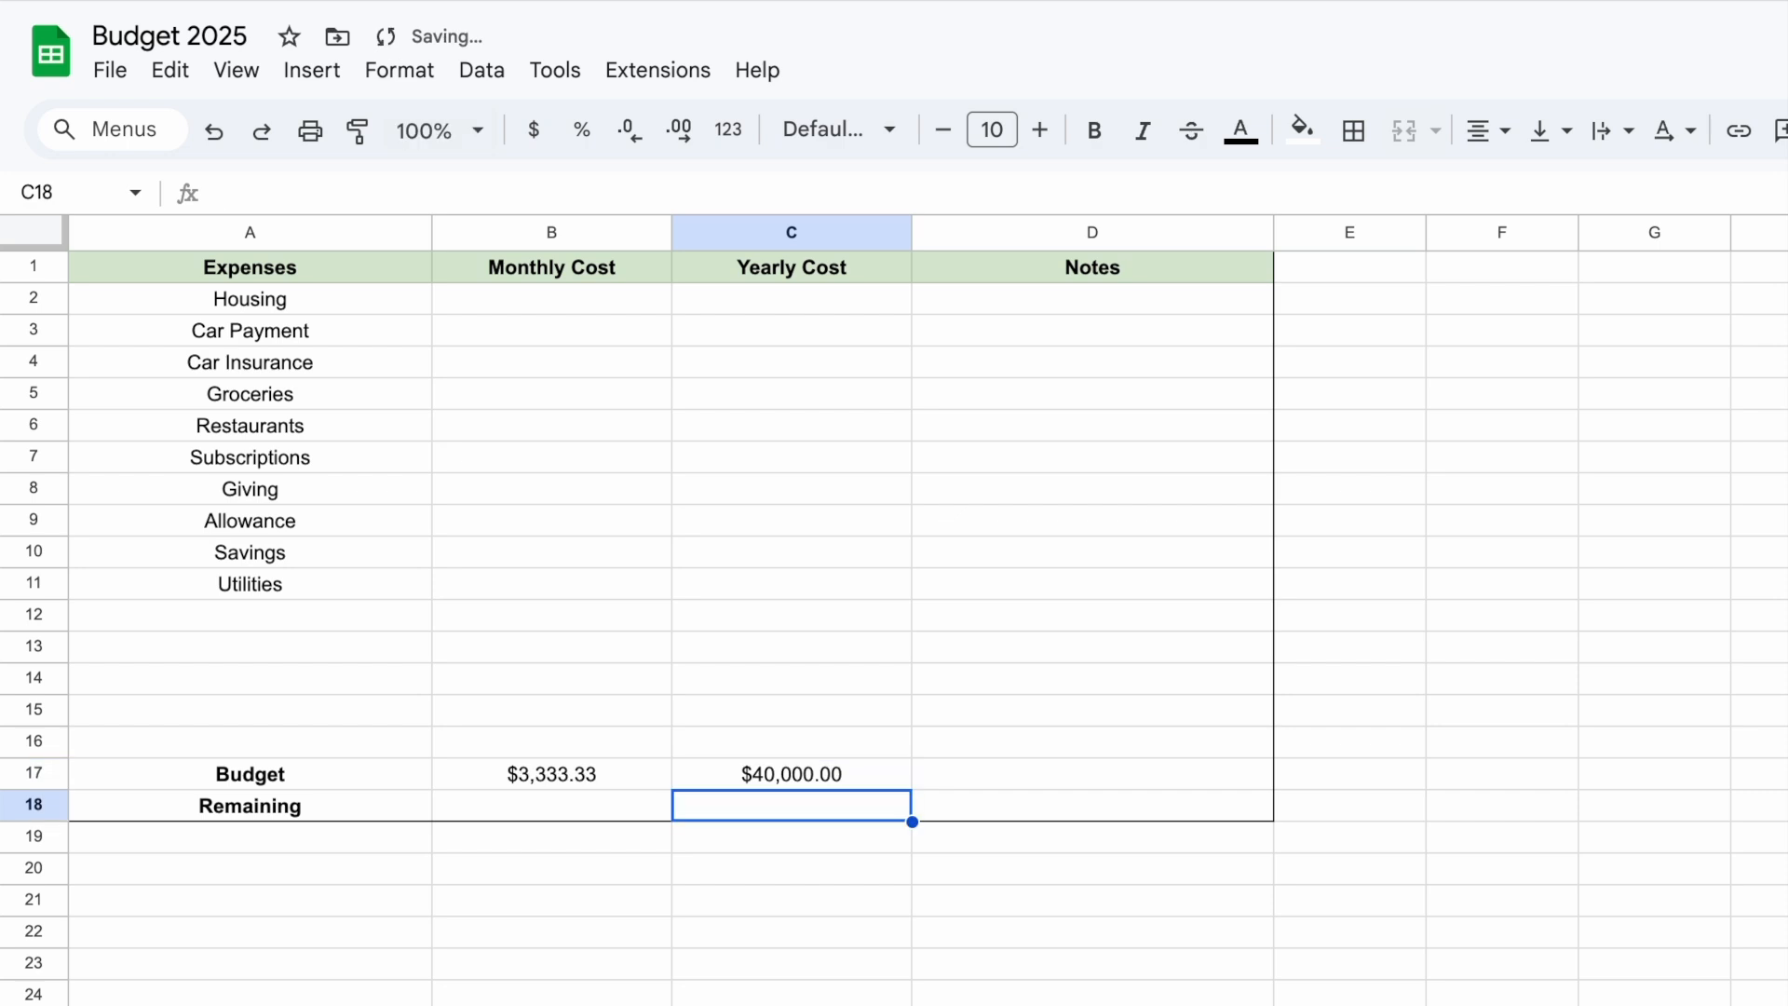
pyautogui.click(538, 783)
pyautogui.click(866, 689)
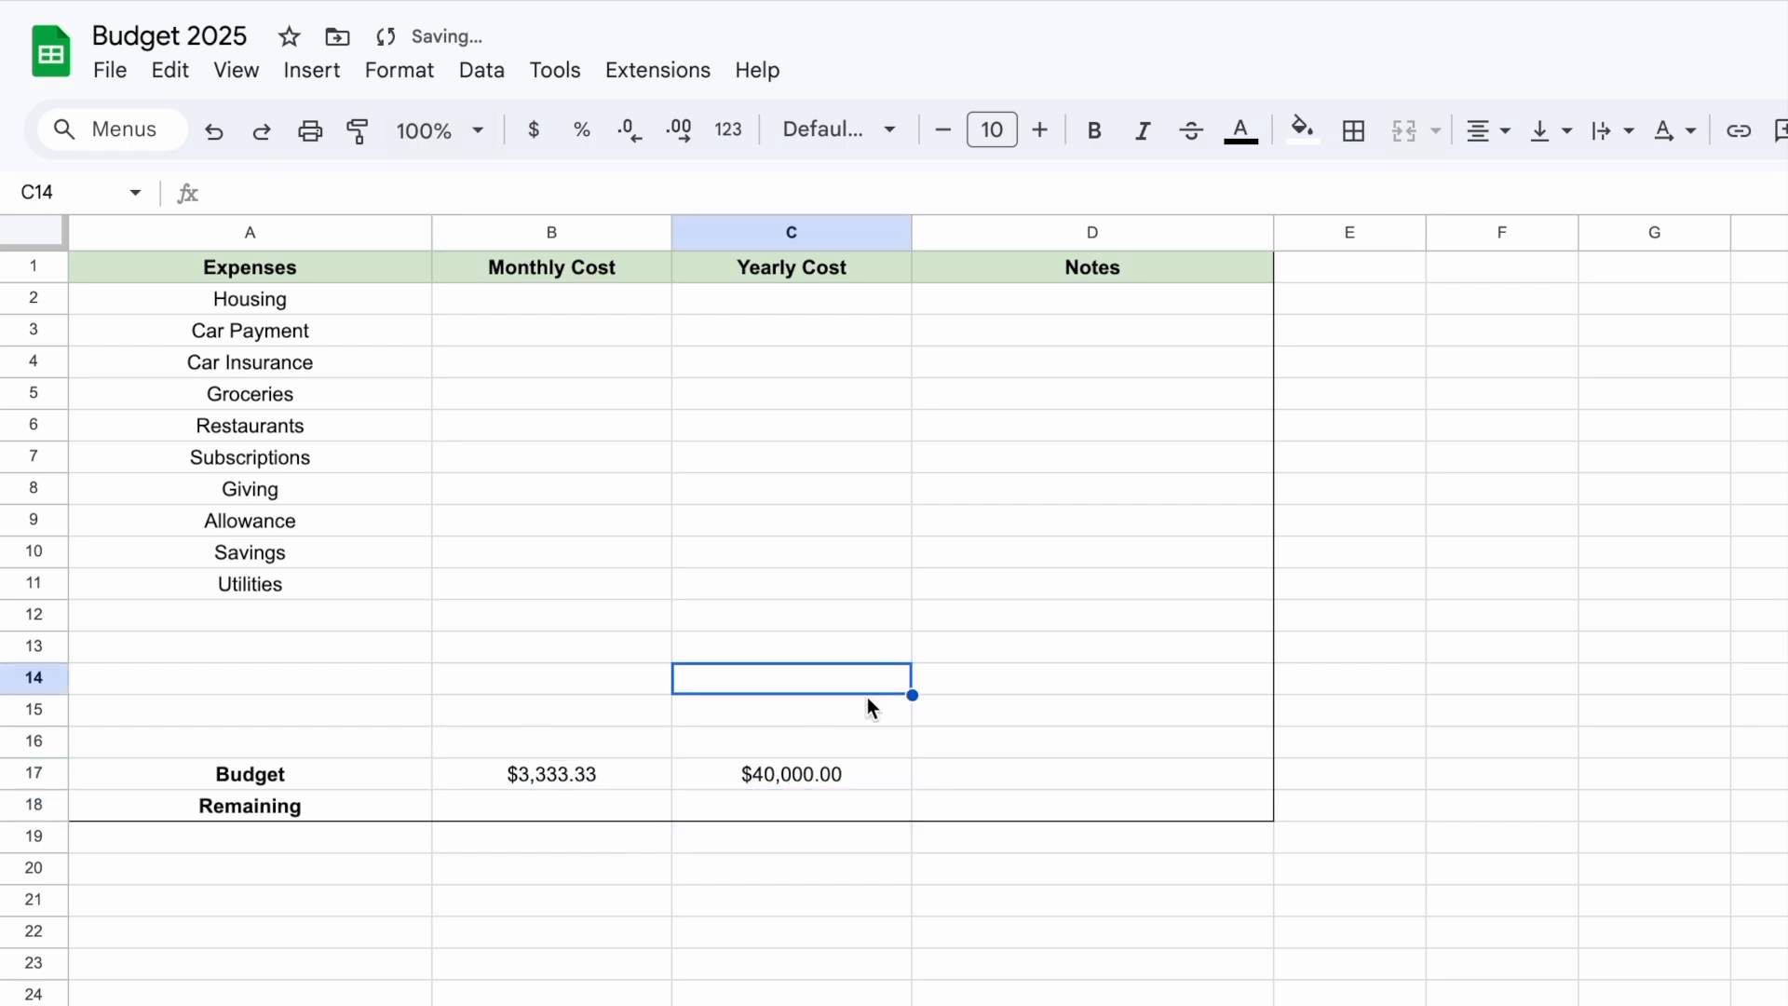
# Enter the monthly costs in B2:B6: Housing 1500, Car Payment 400, Car Insurance 100, Groceries 400 and Restaurants 300
pyautogui.click(528, 300)
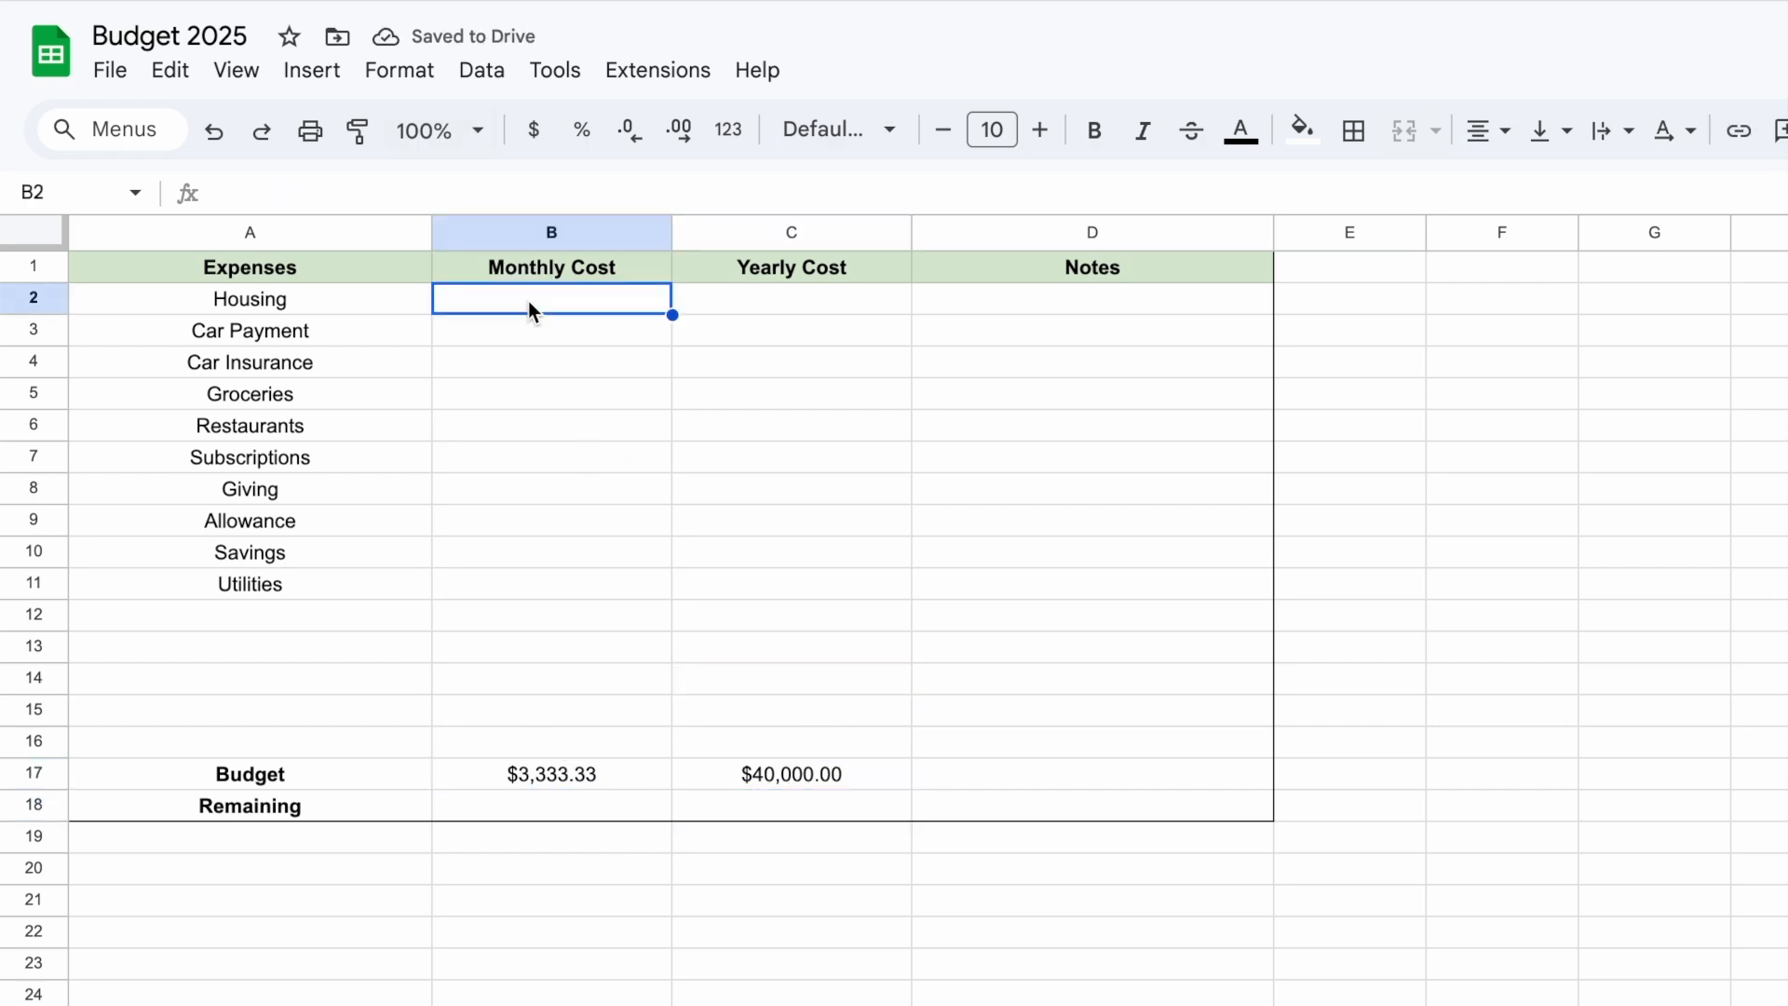
pyautogui.write('1500')
pyautogui.press('Return')
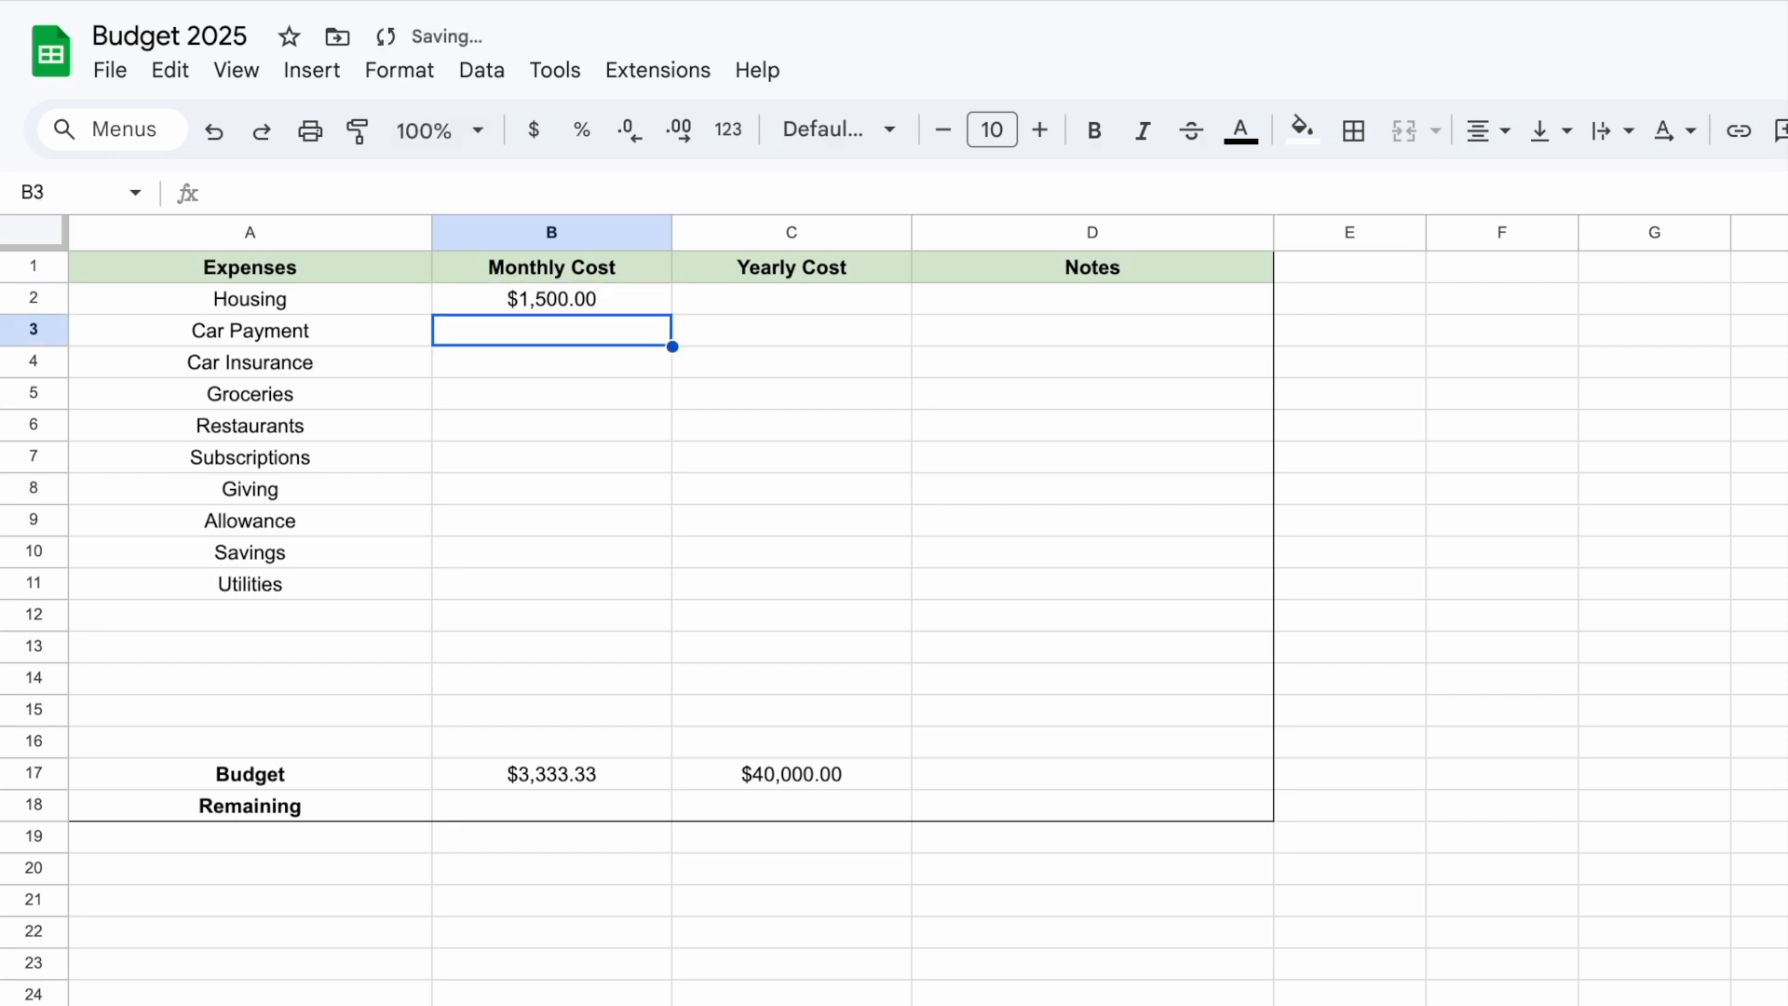
pyautogui.write('400')
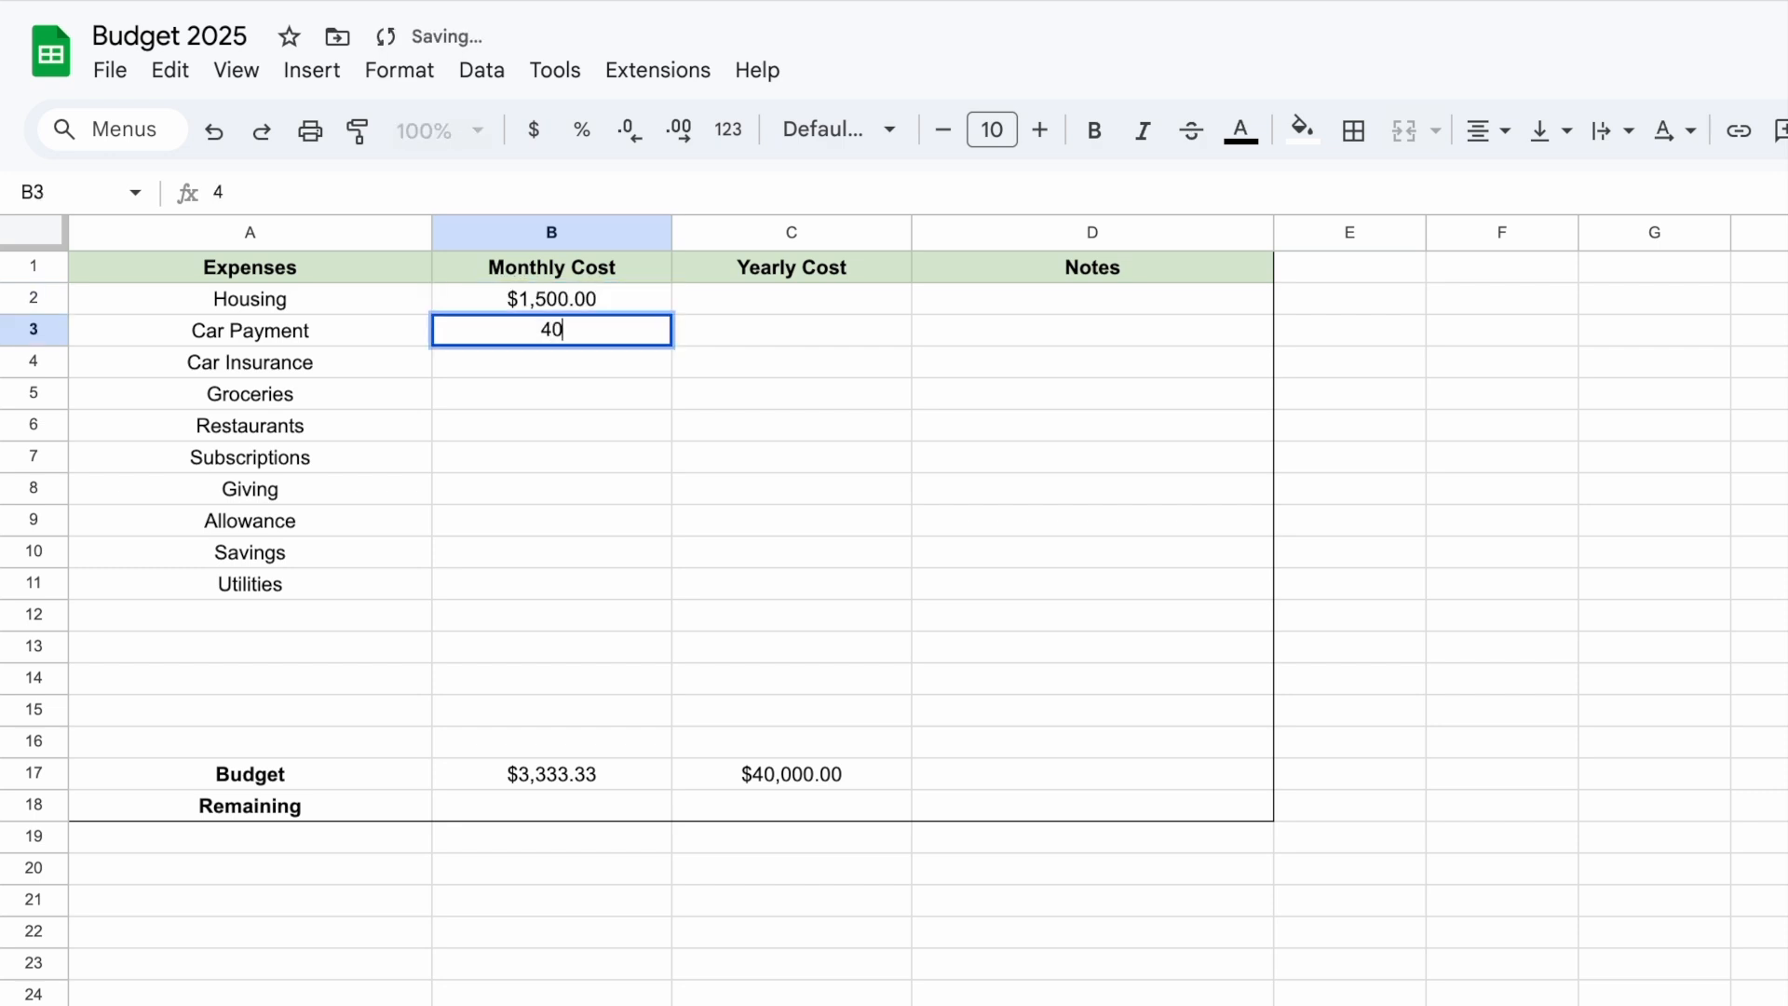
pyautogui.press('Return')
pyautogui.write('100')
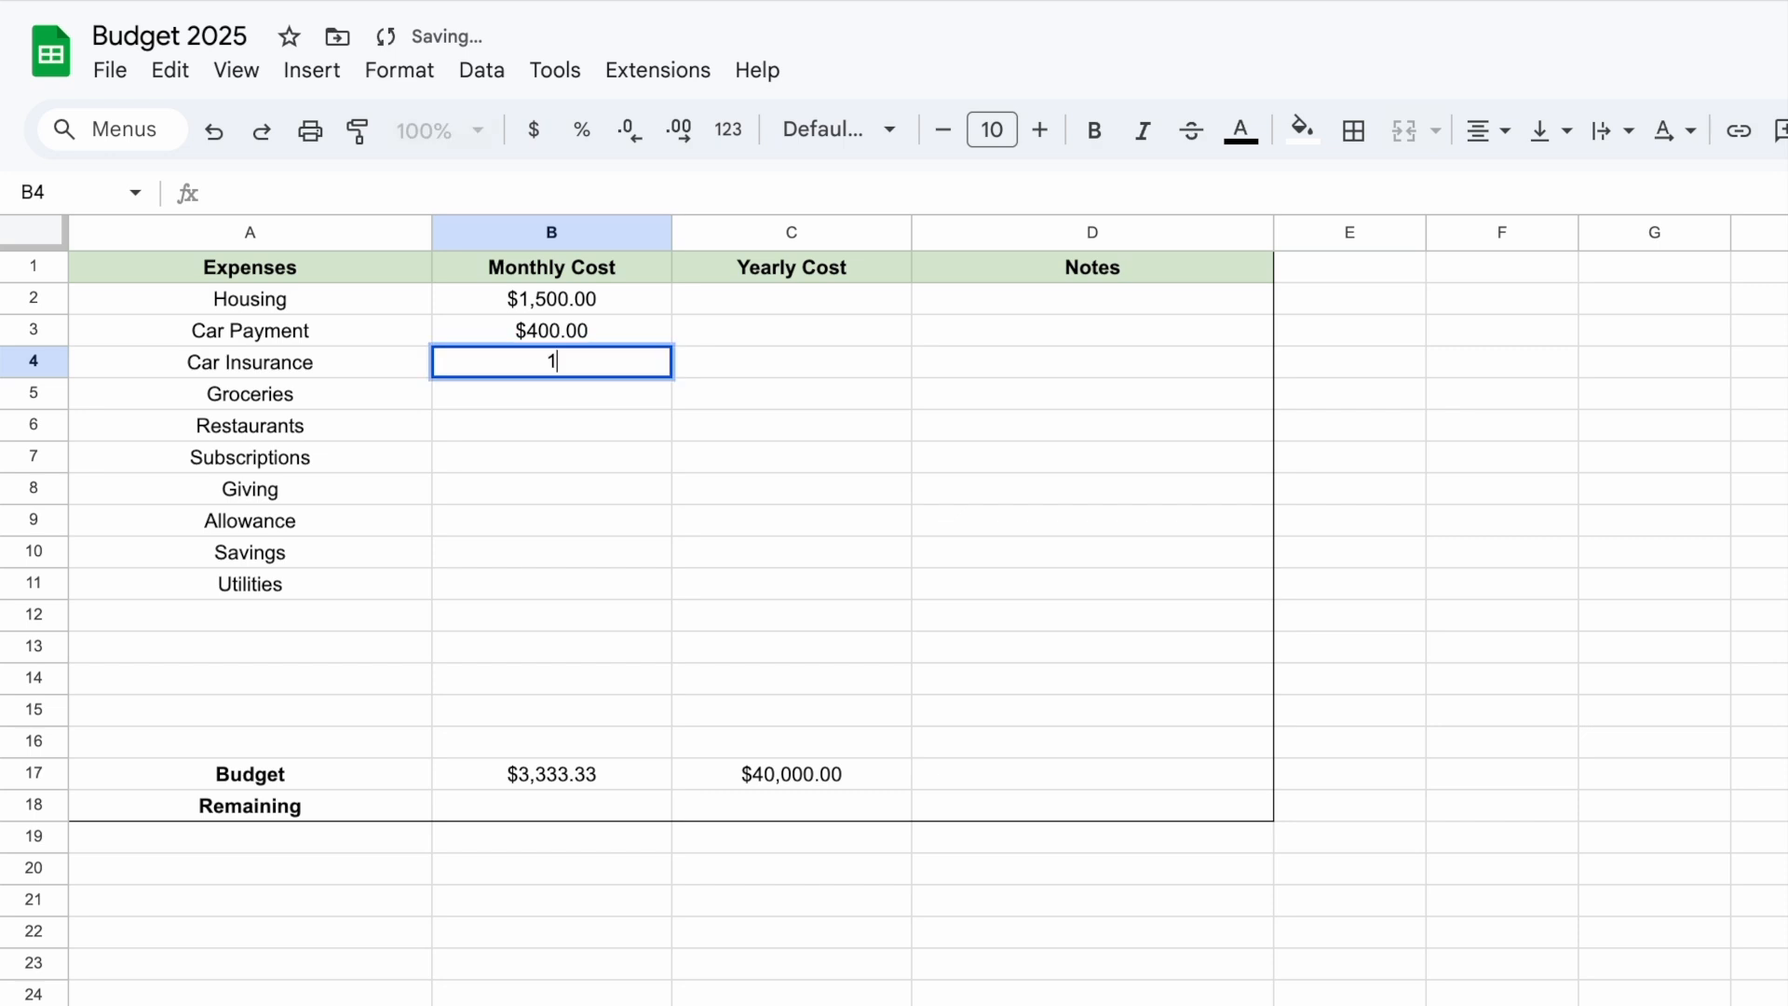
pyautogui.press('Return')
pyautogui.write('400')
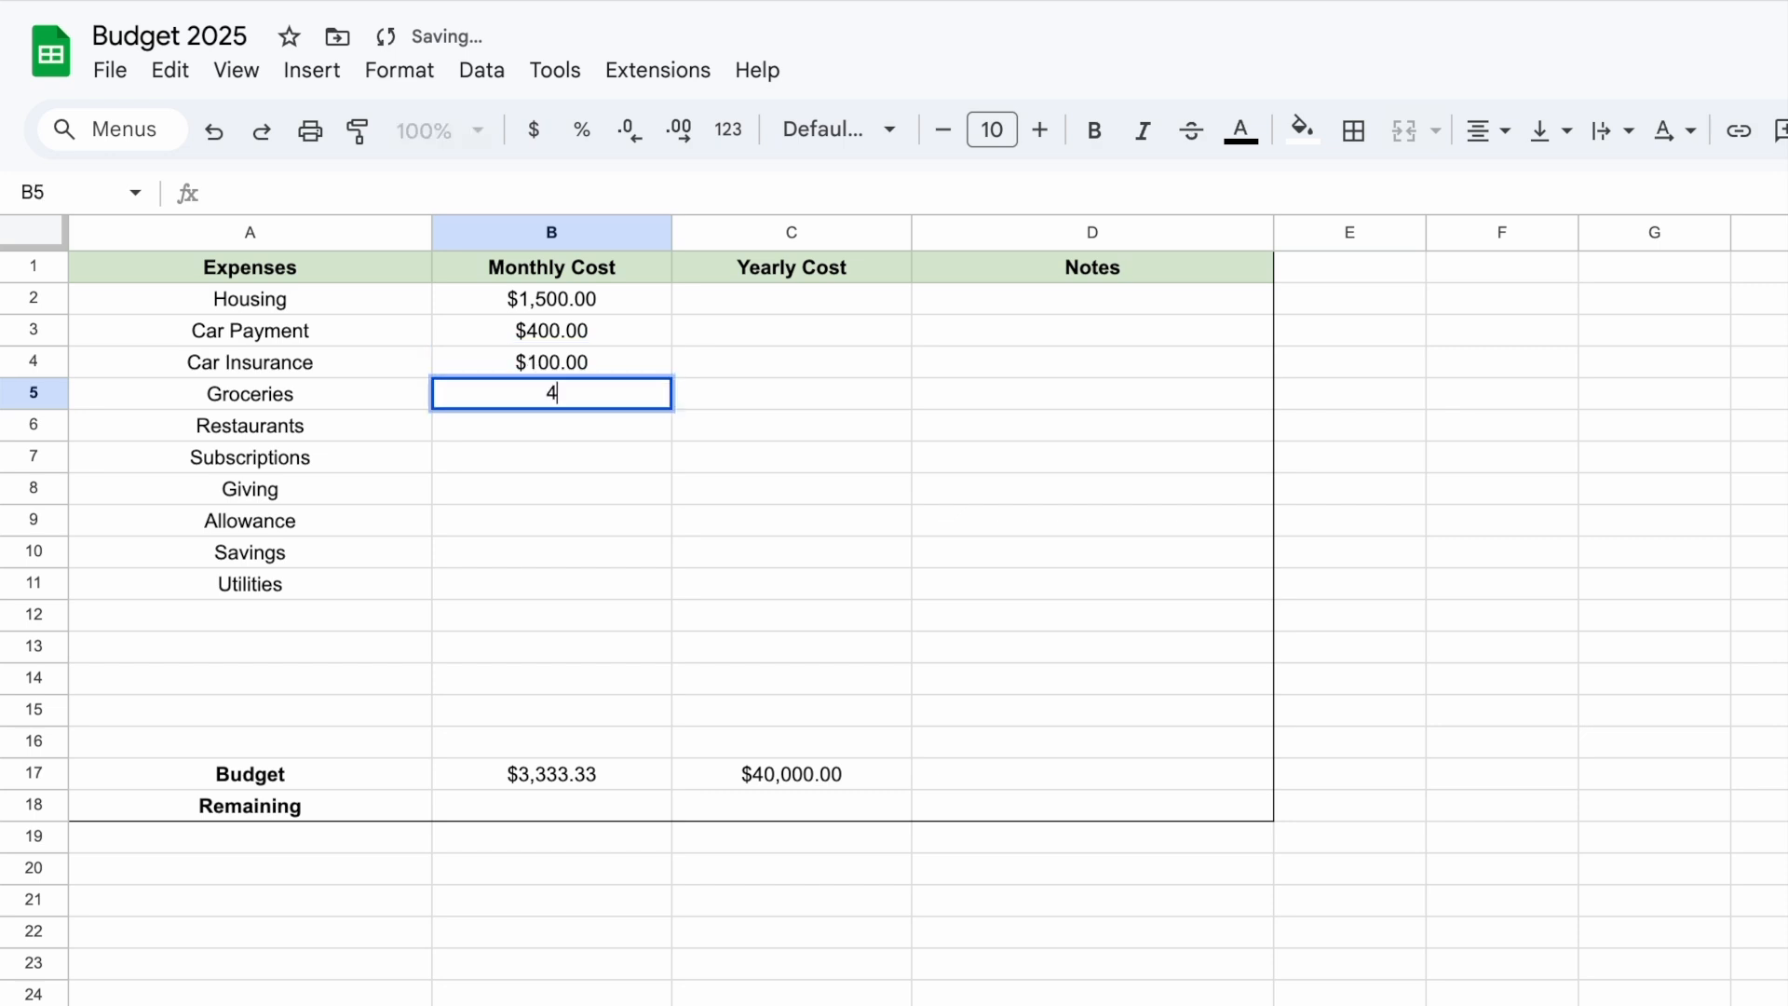
pyautogui.press('Return')
pyautogui.write('300')
pyautogui.press('Return')
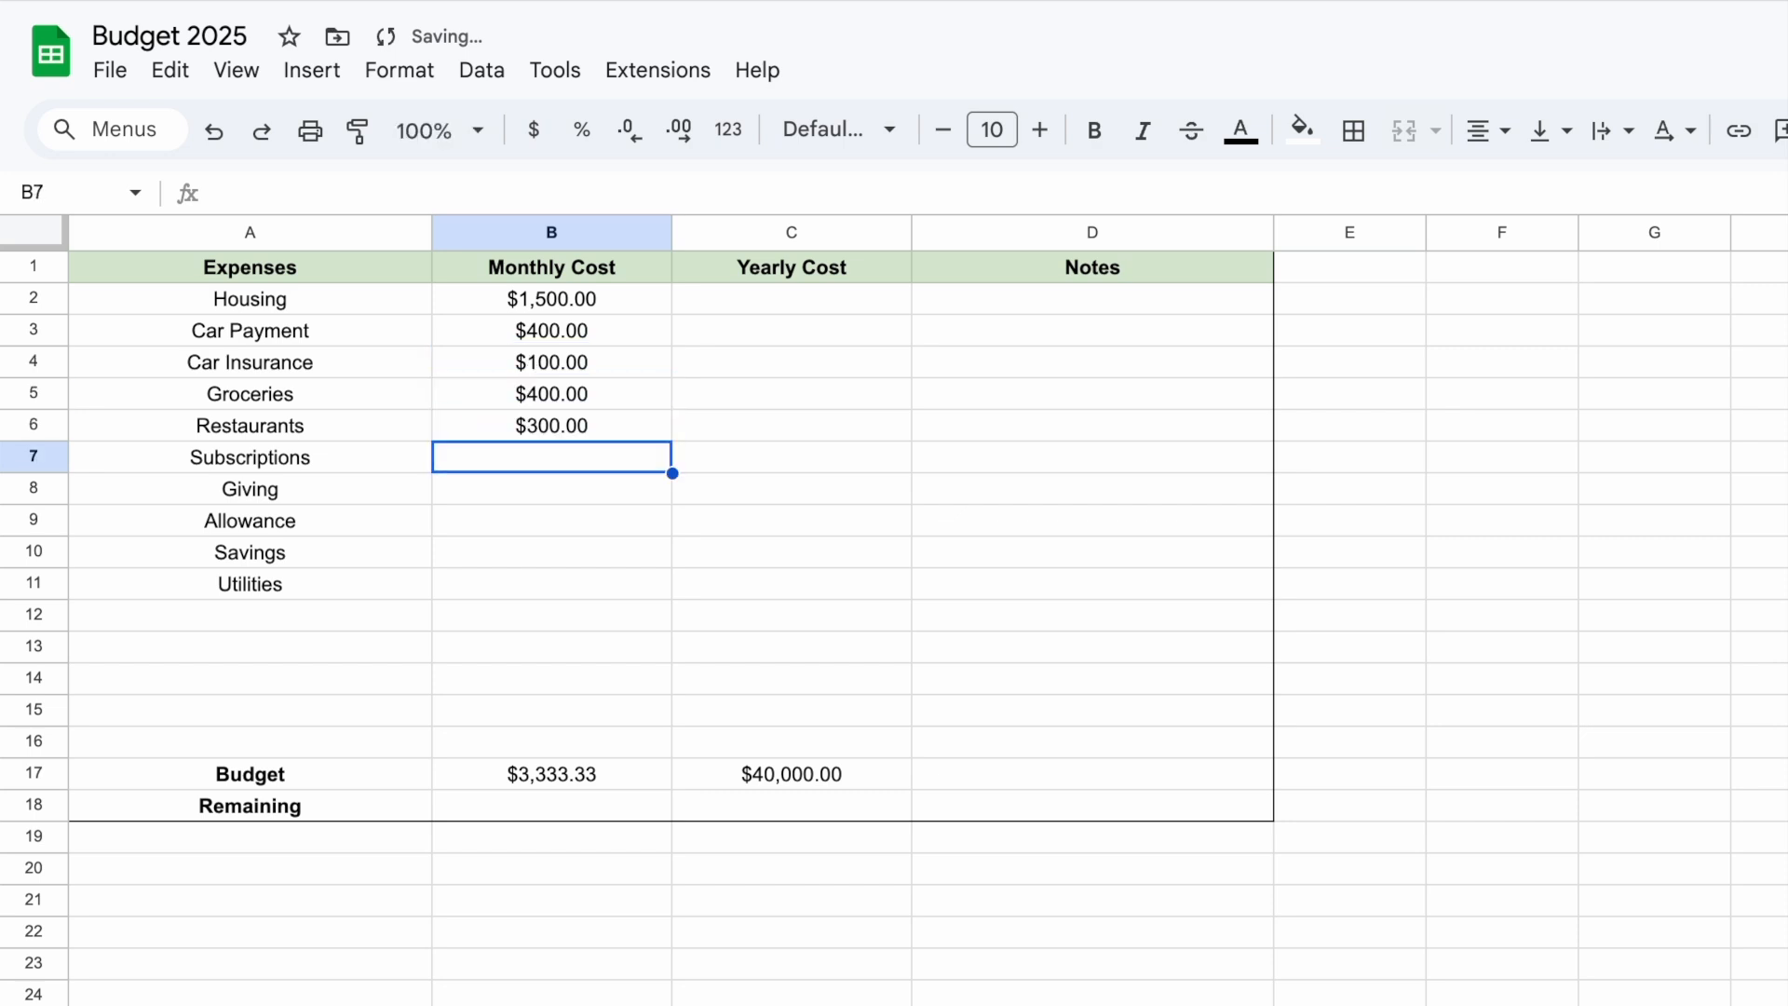
# Enter the monthly costs in B7:B11: Subscriptions 100, Giving 300, Allowance 200, Savings 200 and Utilities 100
pyautogui.write('100')
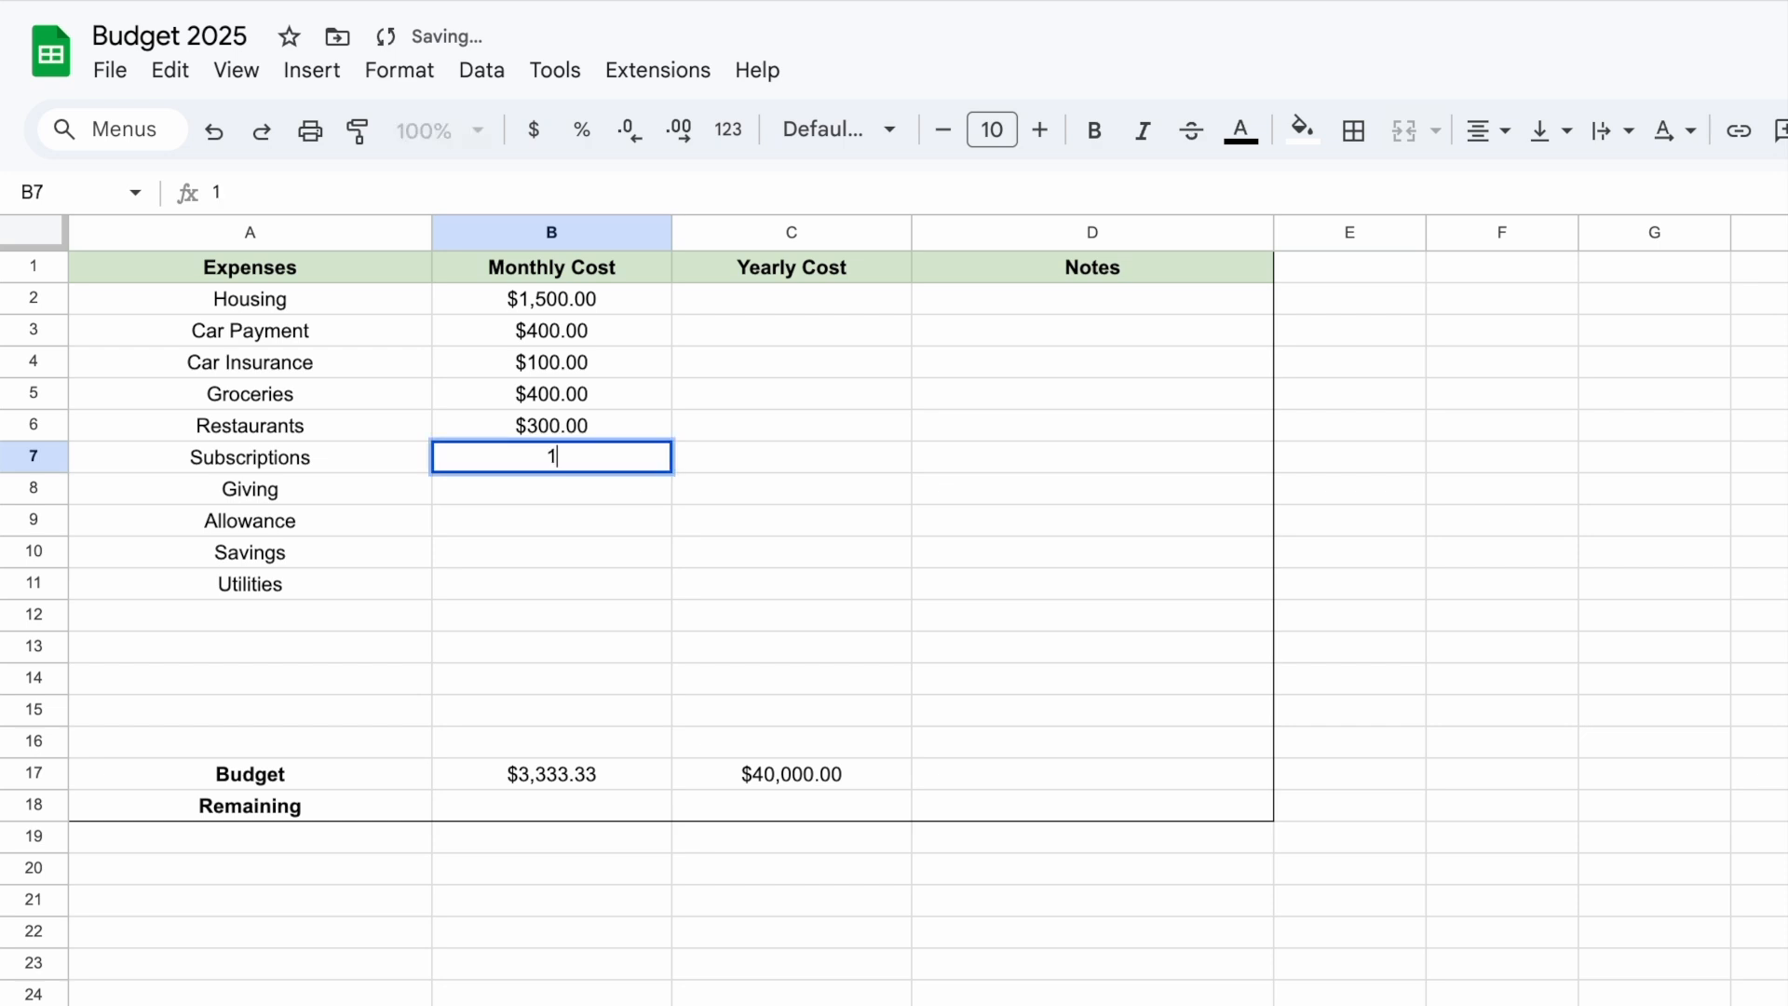
pyautogui.press('Return')
pyautogui.write('300')
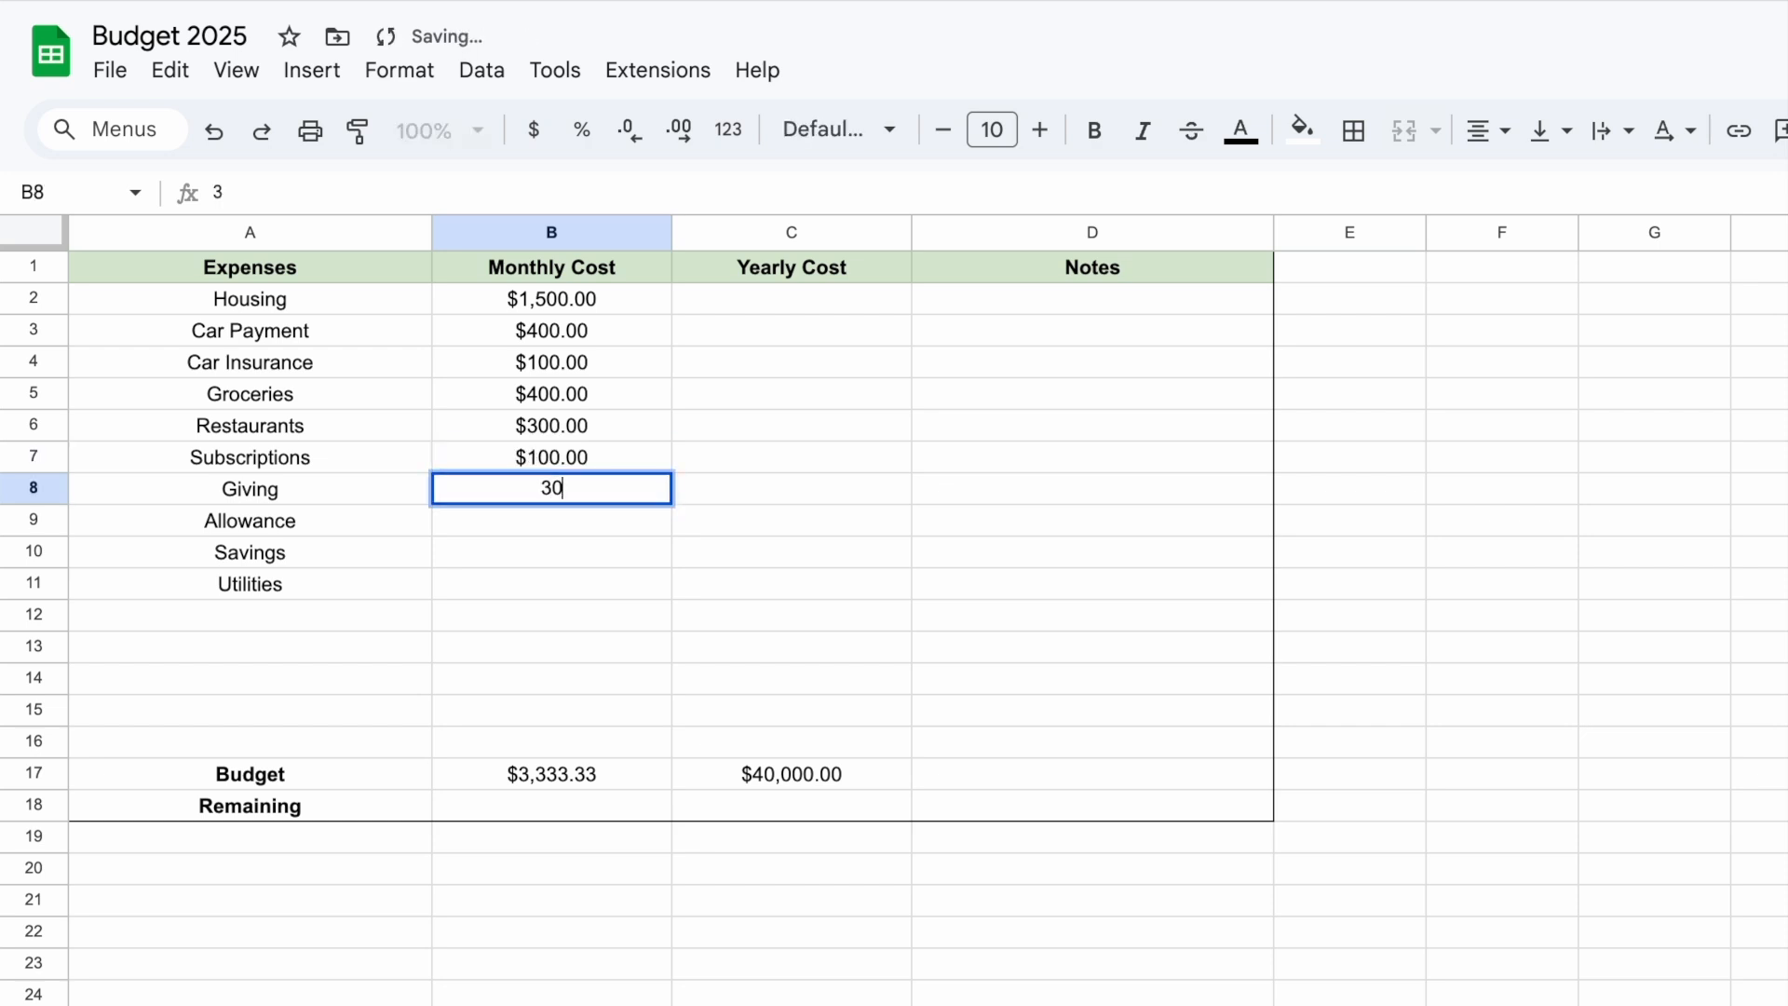
pyautogui.press('Return')
pyautogui.write('200')
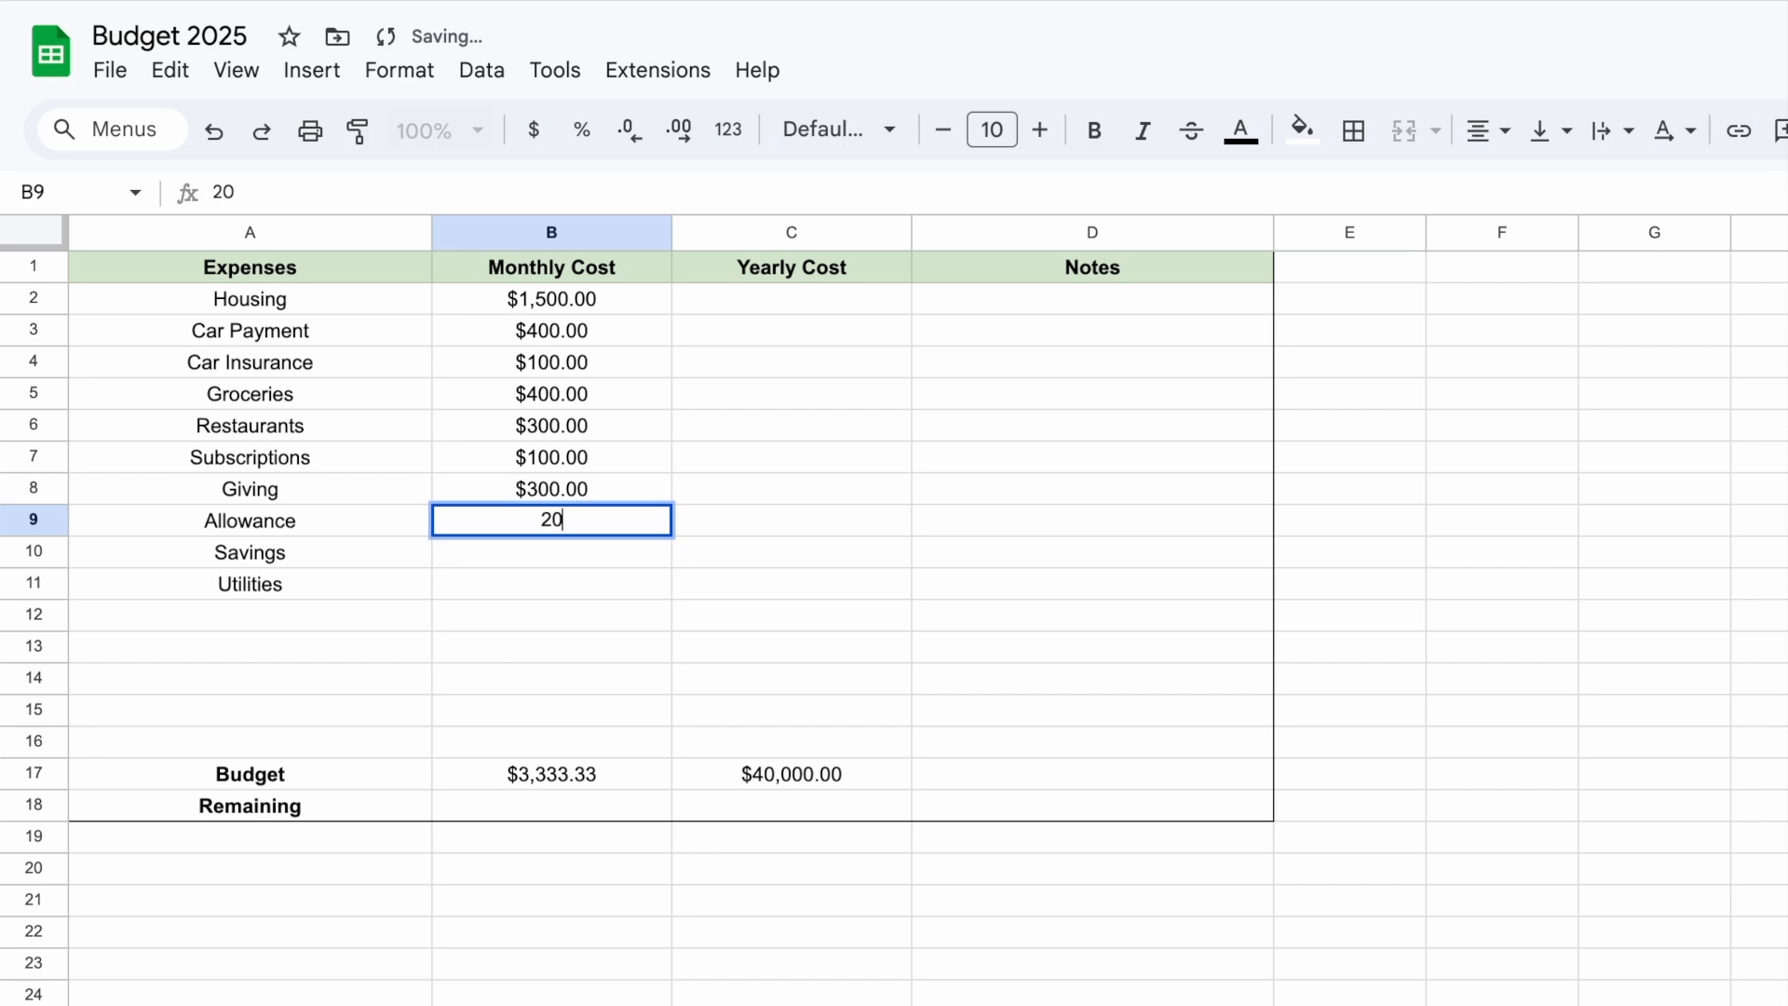
pyautogui.press('Return')
pyautogui.write('1')
pyautogui.press('BackSpace')
pyautogui.write('200')
pyautogui.press('Return')
pyautogui.write('100')
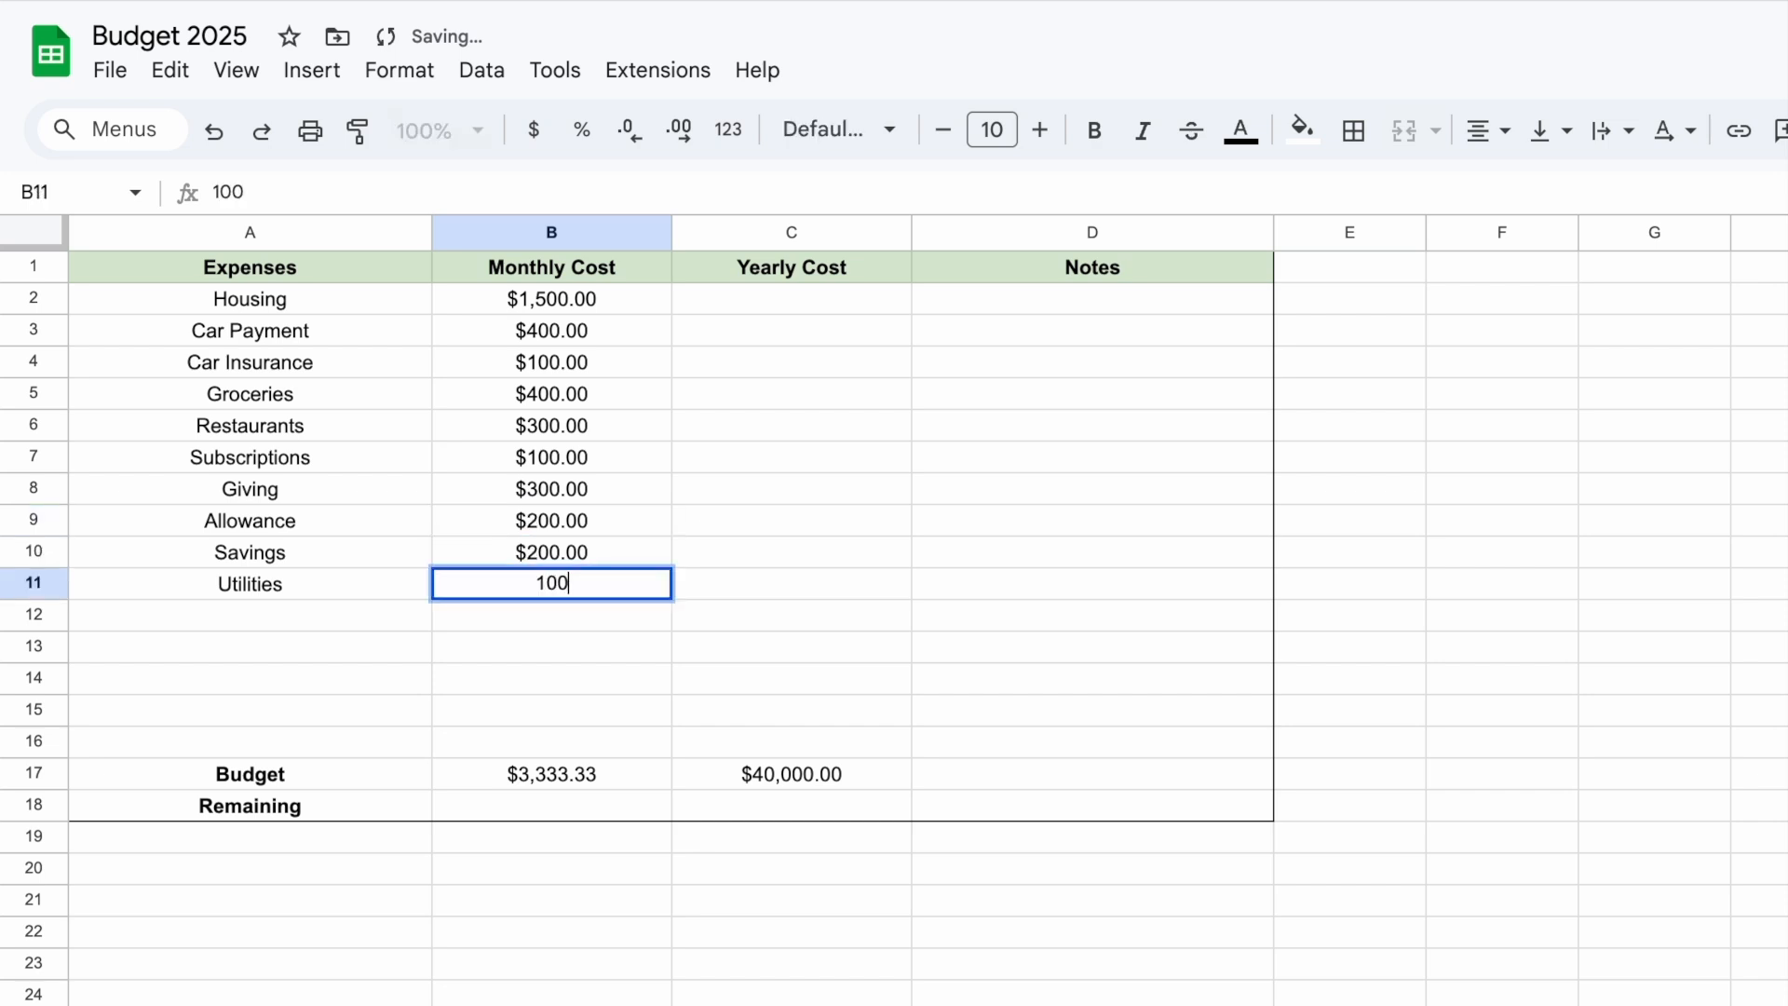
pyautogui.press('Return')
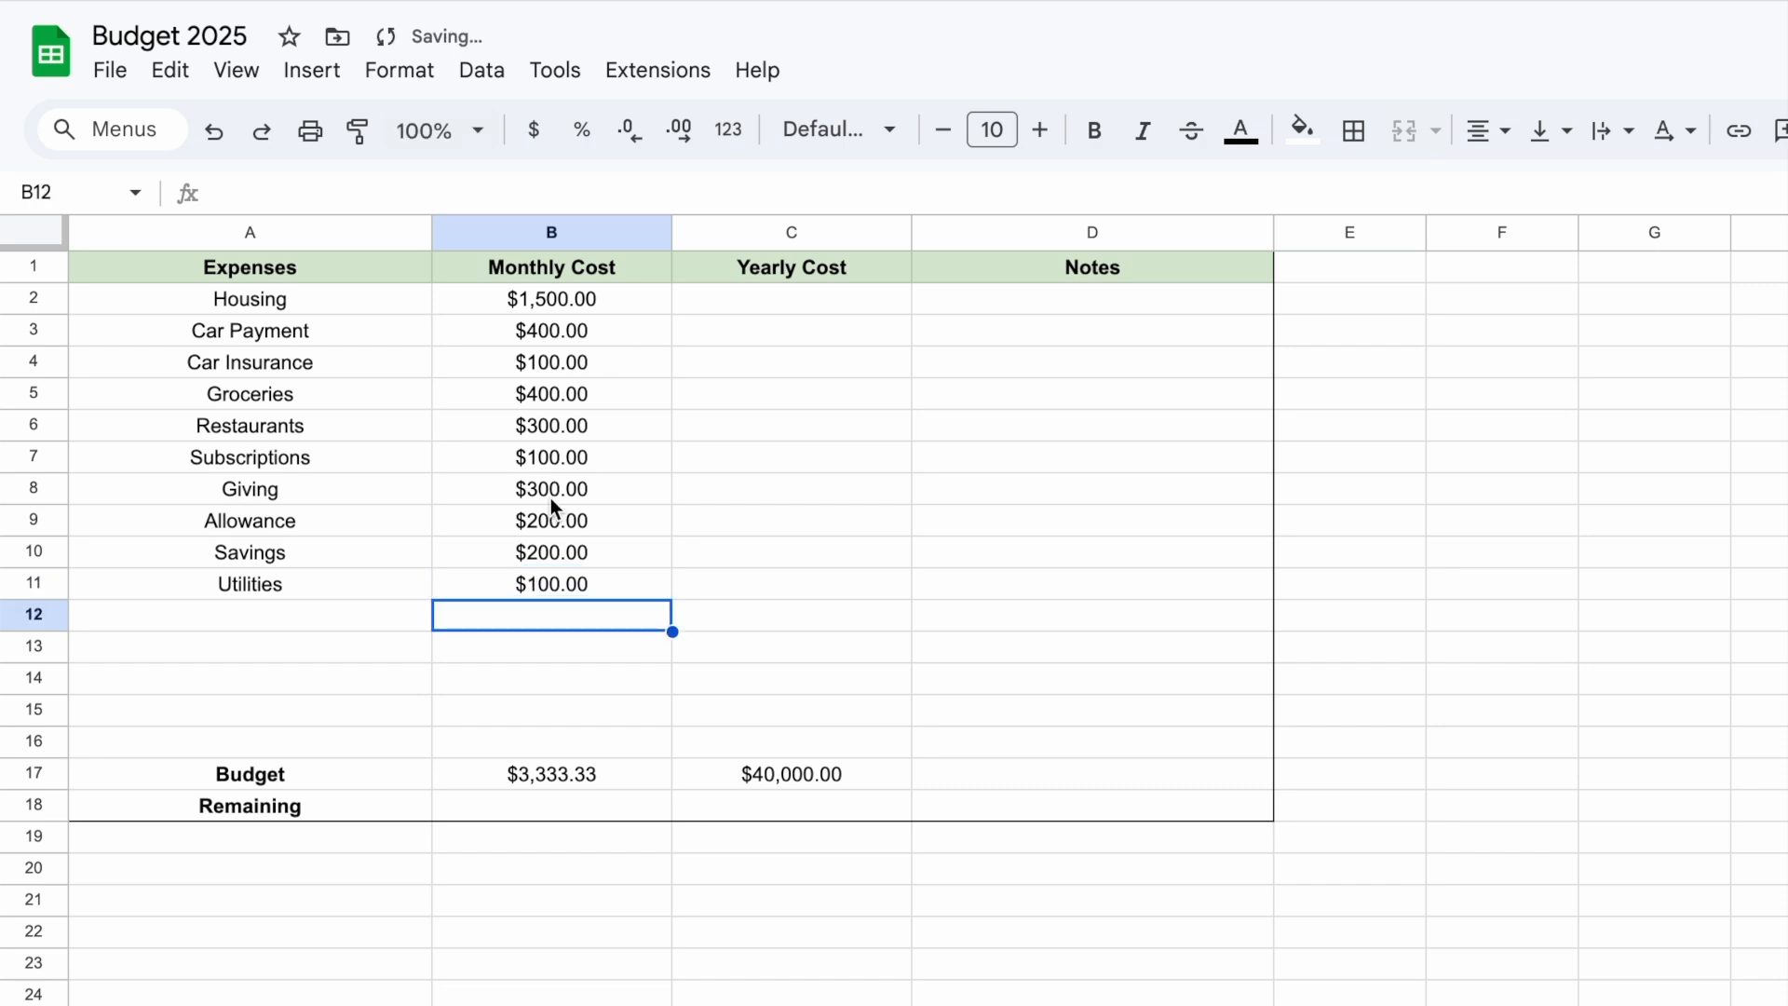
pyautogui.moveTo(577, 299); pyautogui.dragTo(572, 520)
pyautogui.click(572, 651)
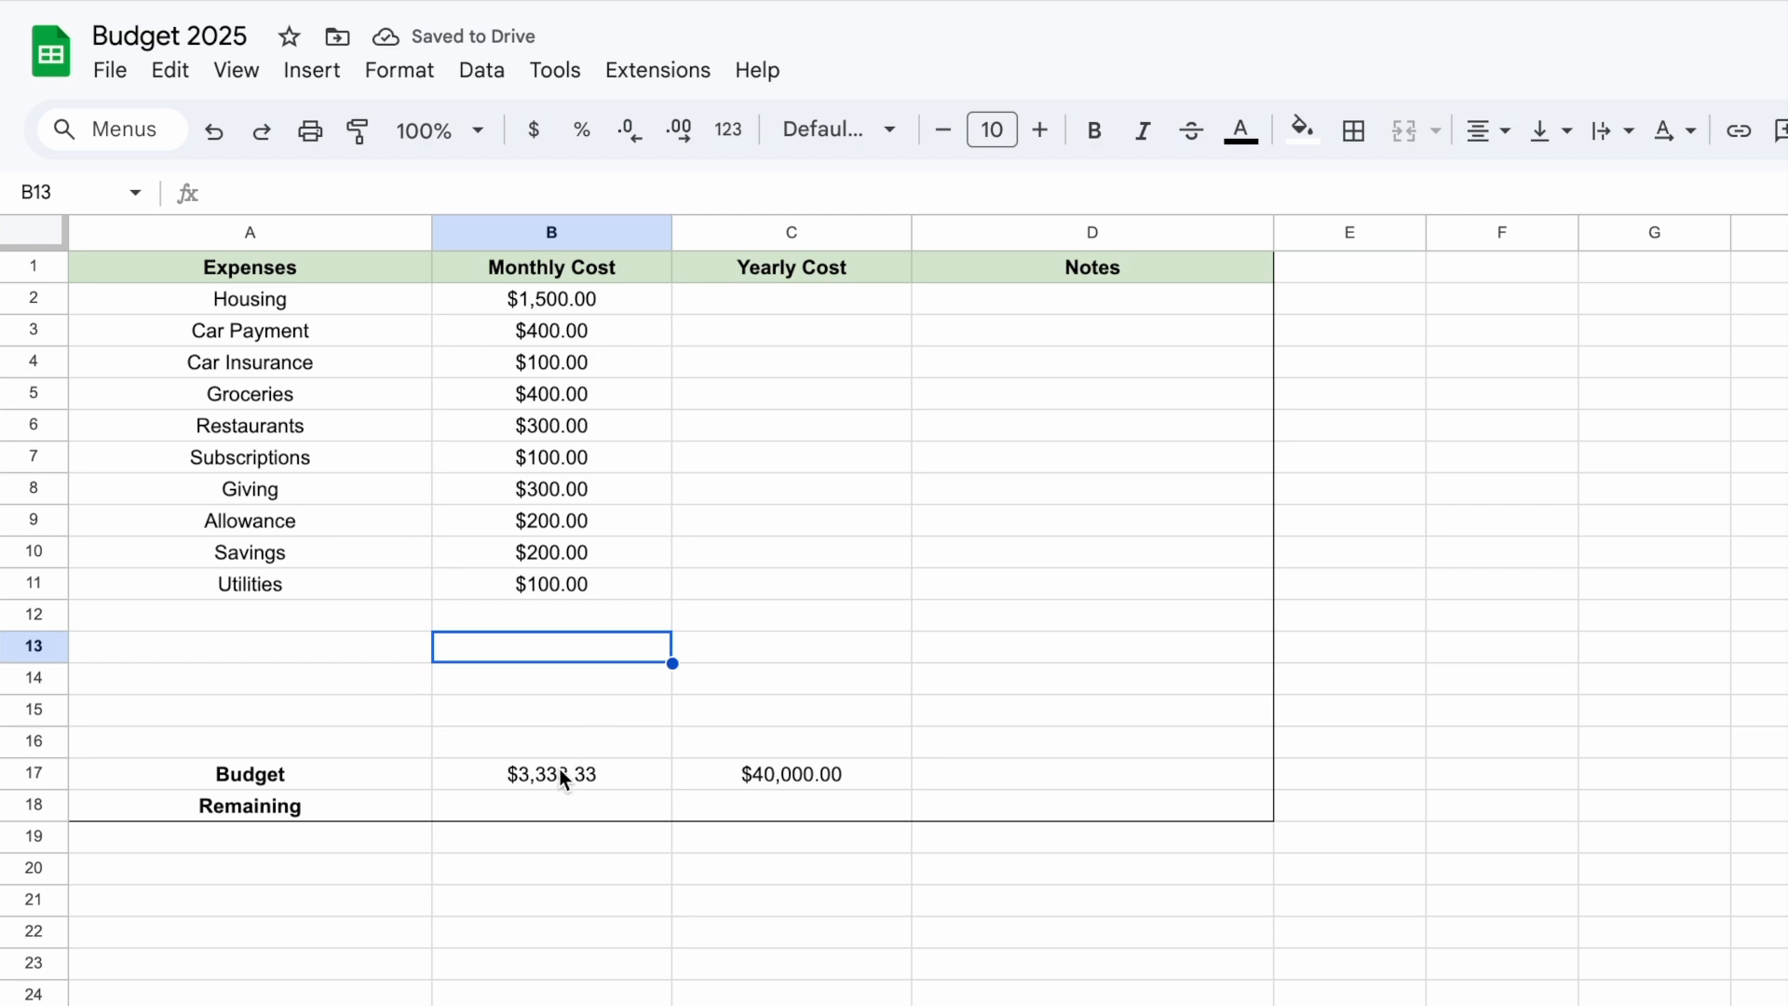
pyautogui.moveTo(227, 310); pyautogui.dragTo(223, 551)
pyautogui.click(311, 639)
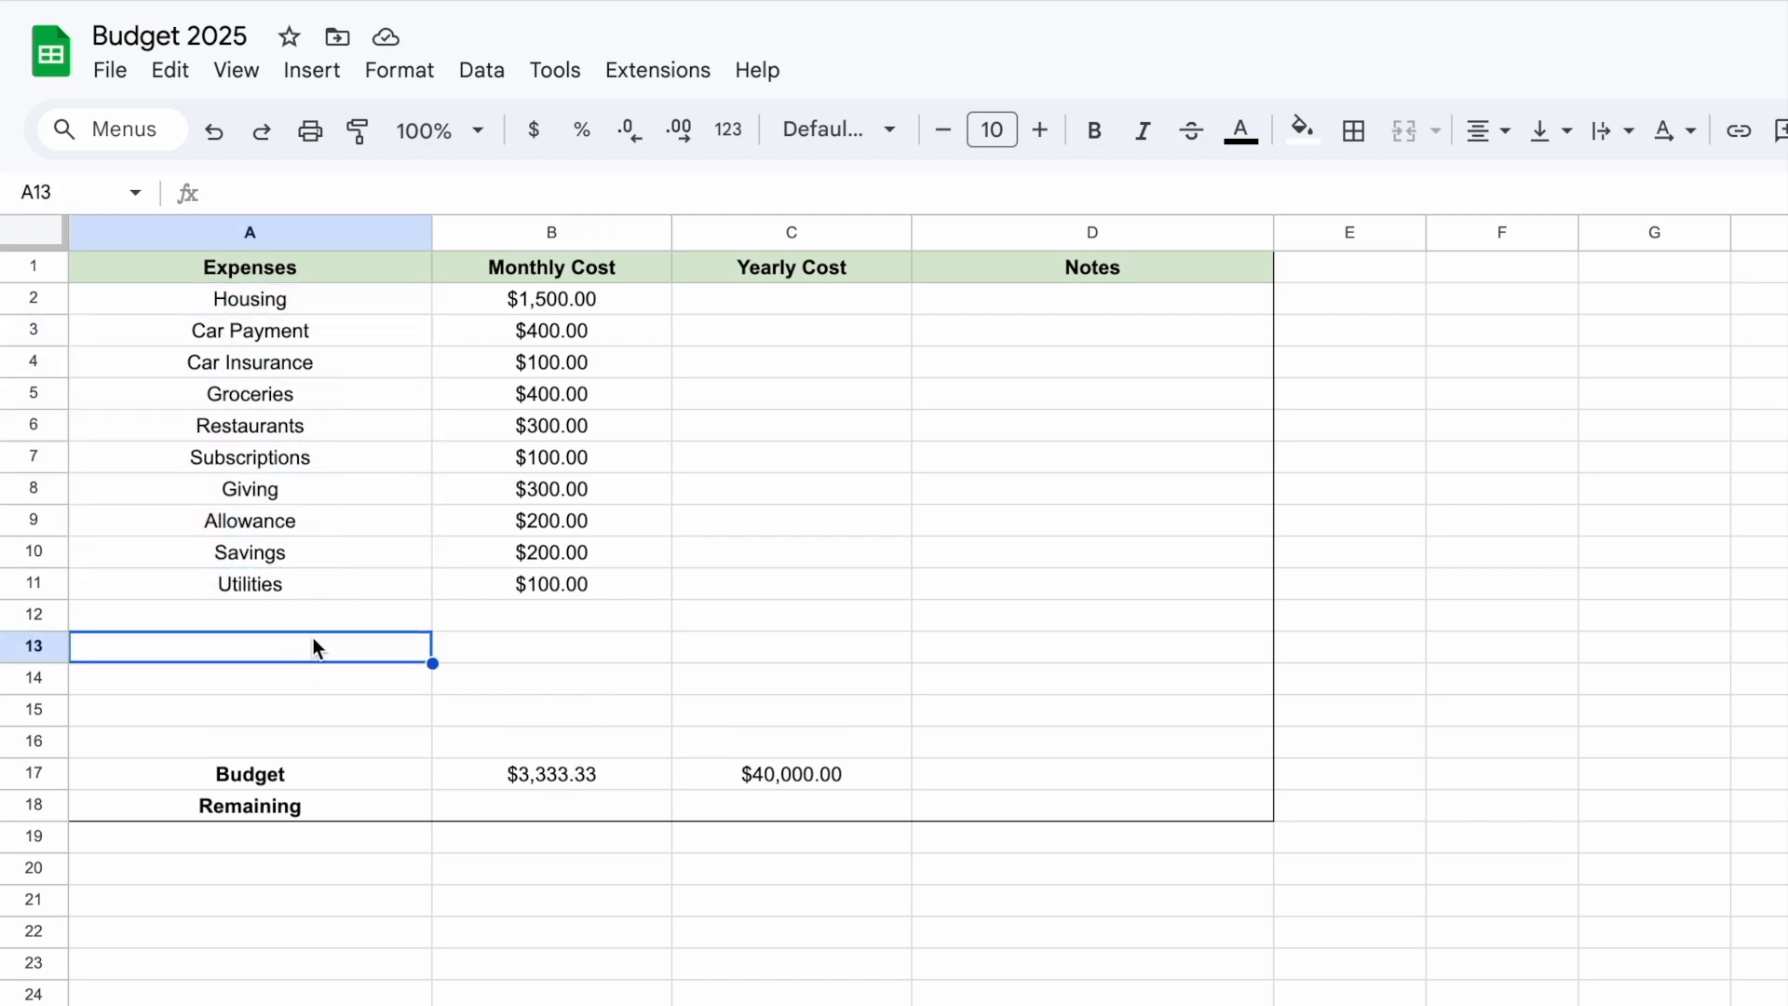
pyautogui.click(537, 804)
pyautogui.click(1047, 793)
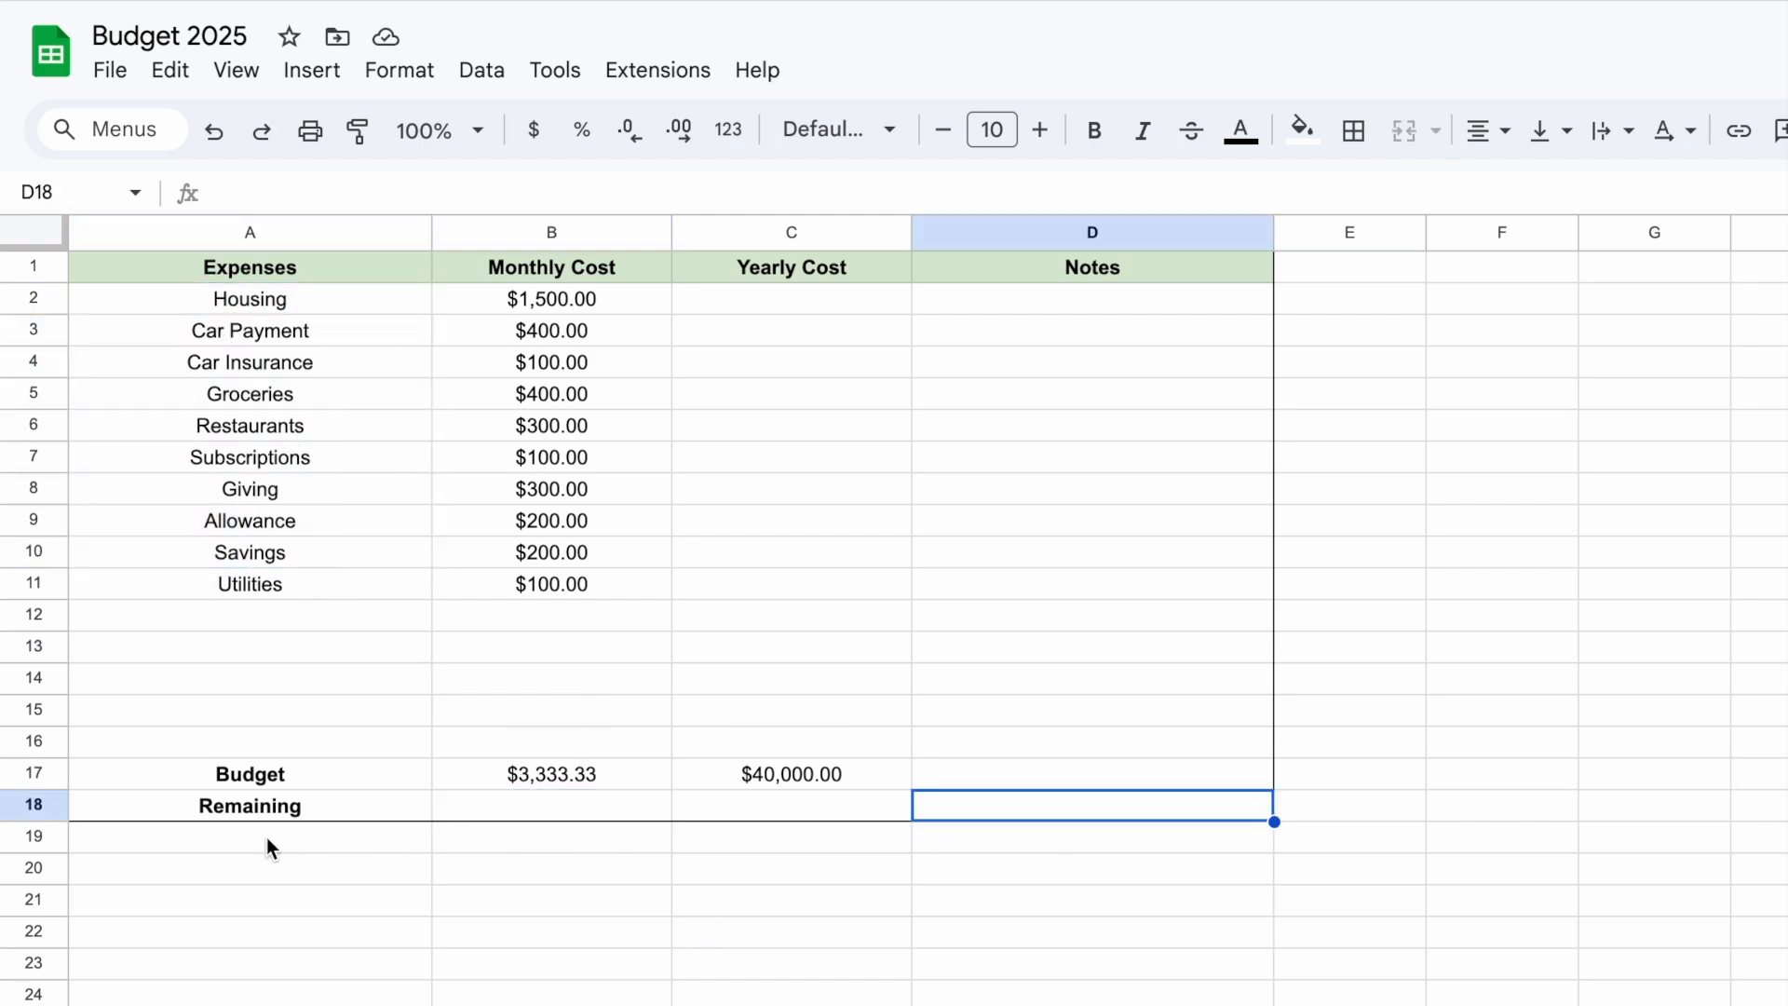
pyautogui.click(223, 807)
pyautogui.click(536, 812)
pyautogui.doubleClick(553, 809)
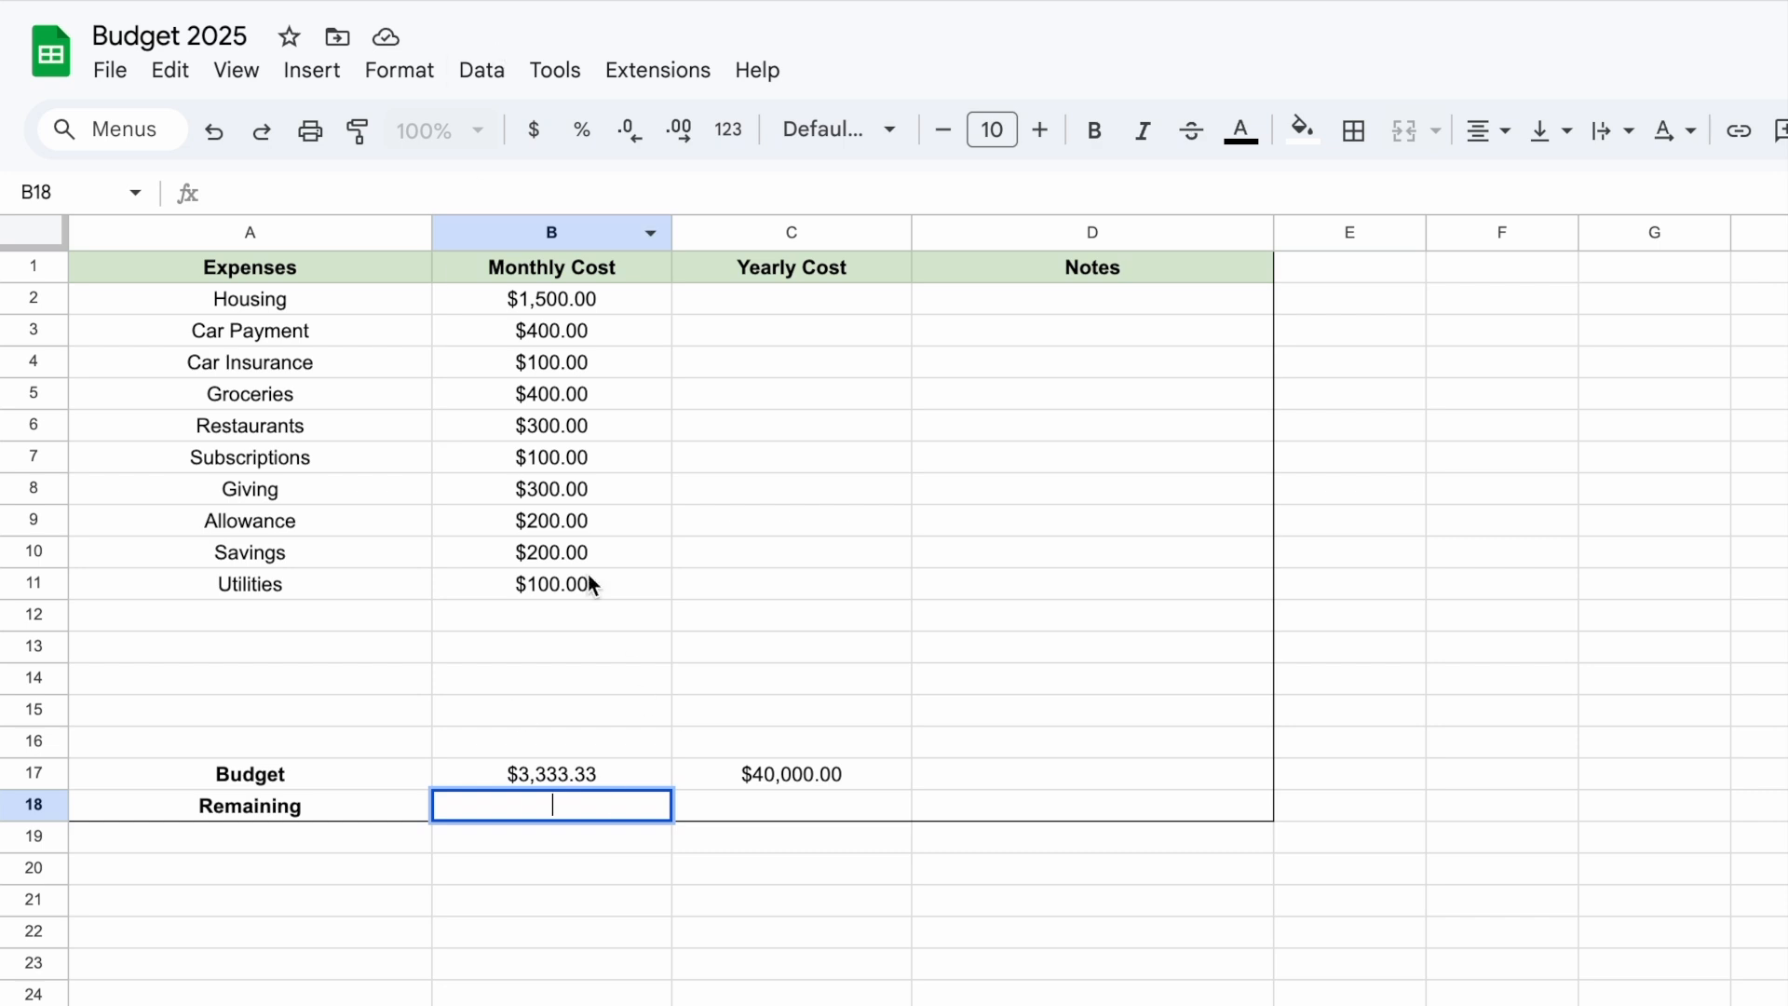
pyautogui.press('Escape')
pyautogui.click(553, 776)
# Begin the monthly Remaining formula in B18 as the budget in B17 minus an empty SUM function
pyautogui.click(556, 807)
pyautogui.doubleClick(556, 807)
pyautogui.write('=')
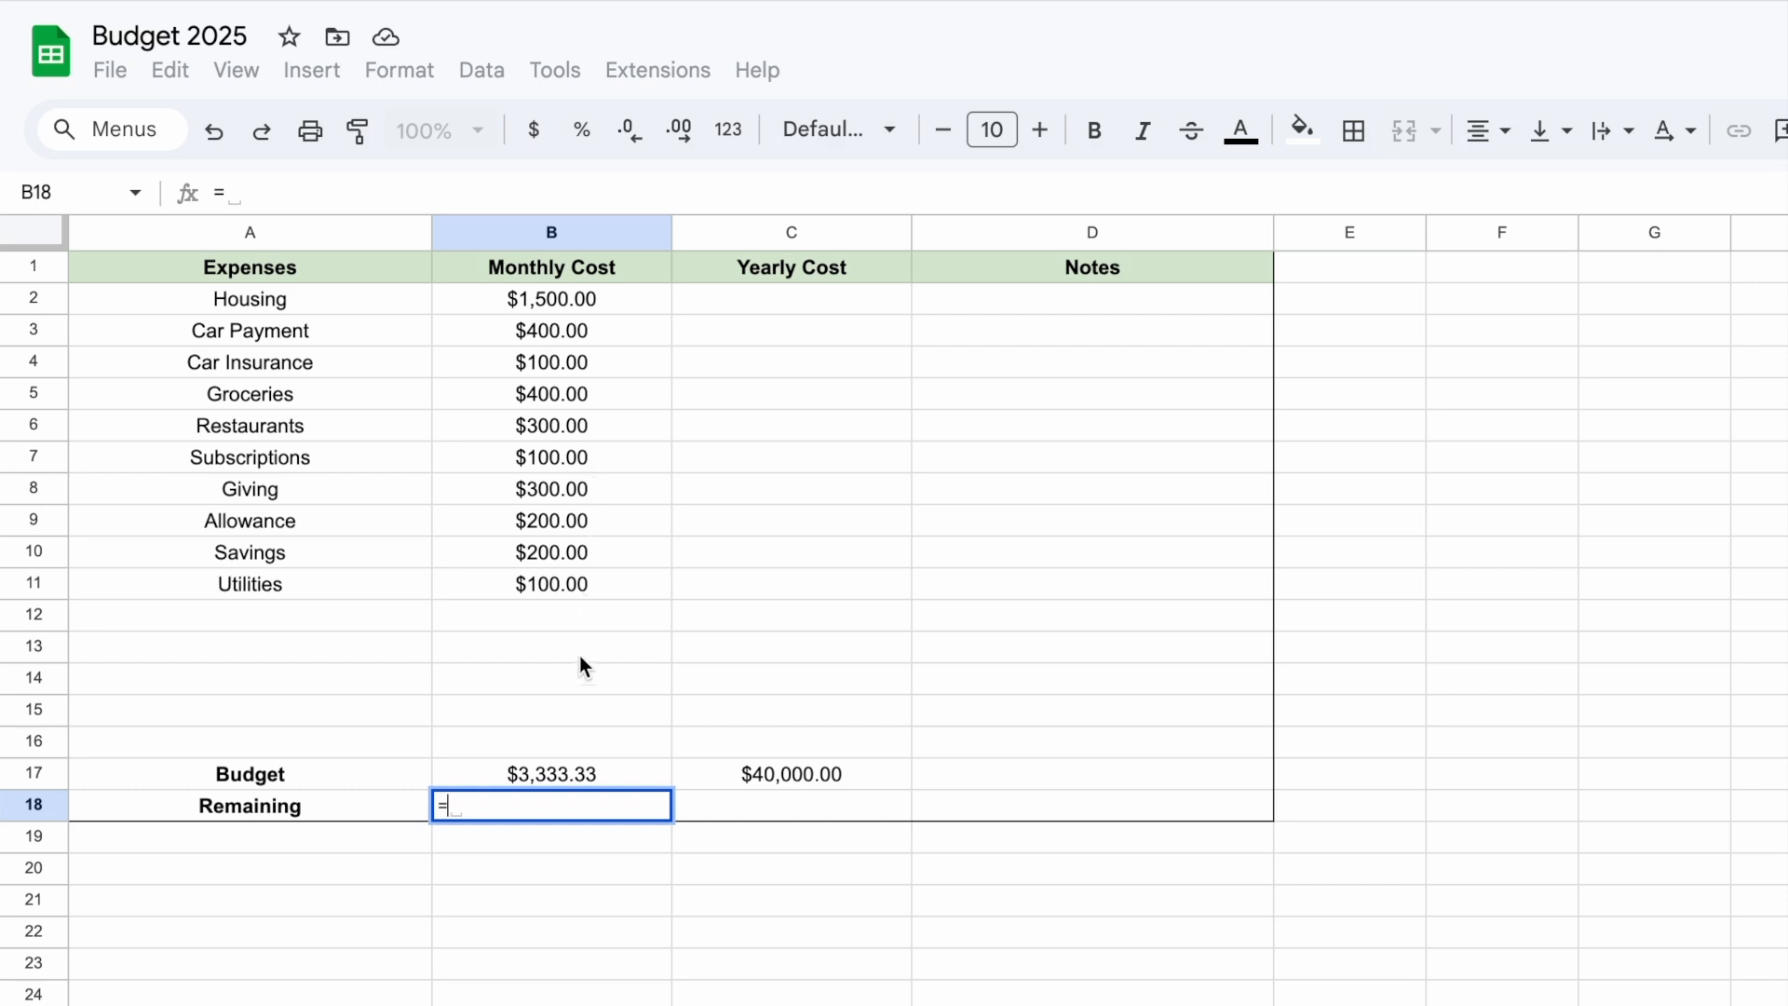
pyautogui.click(484, 806)
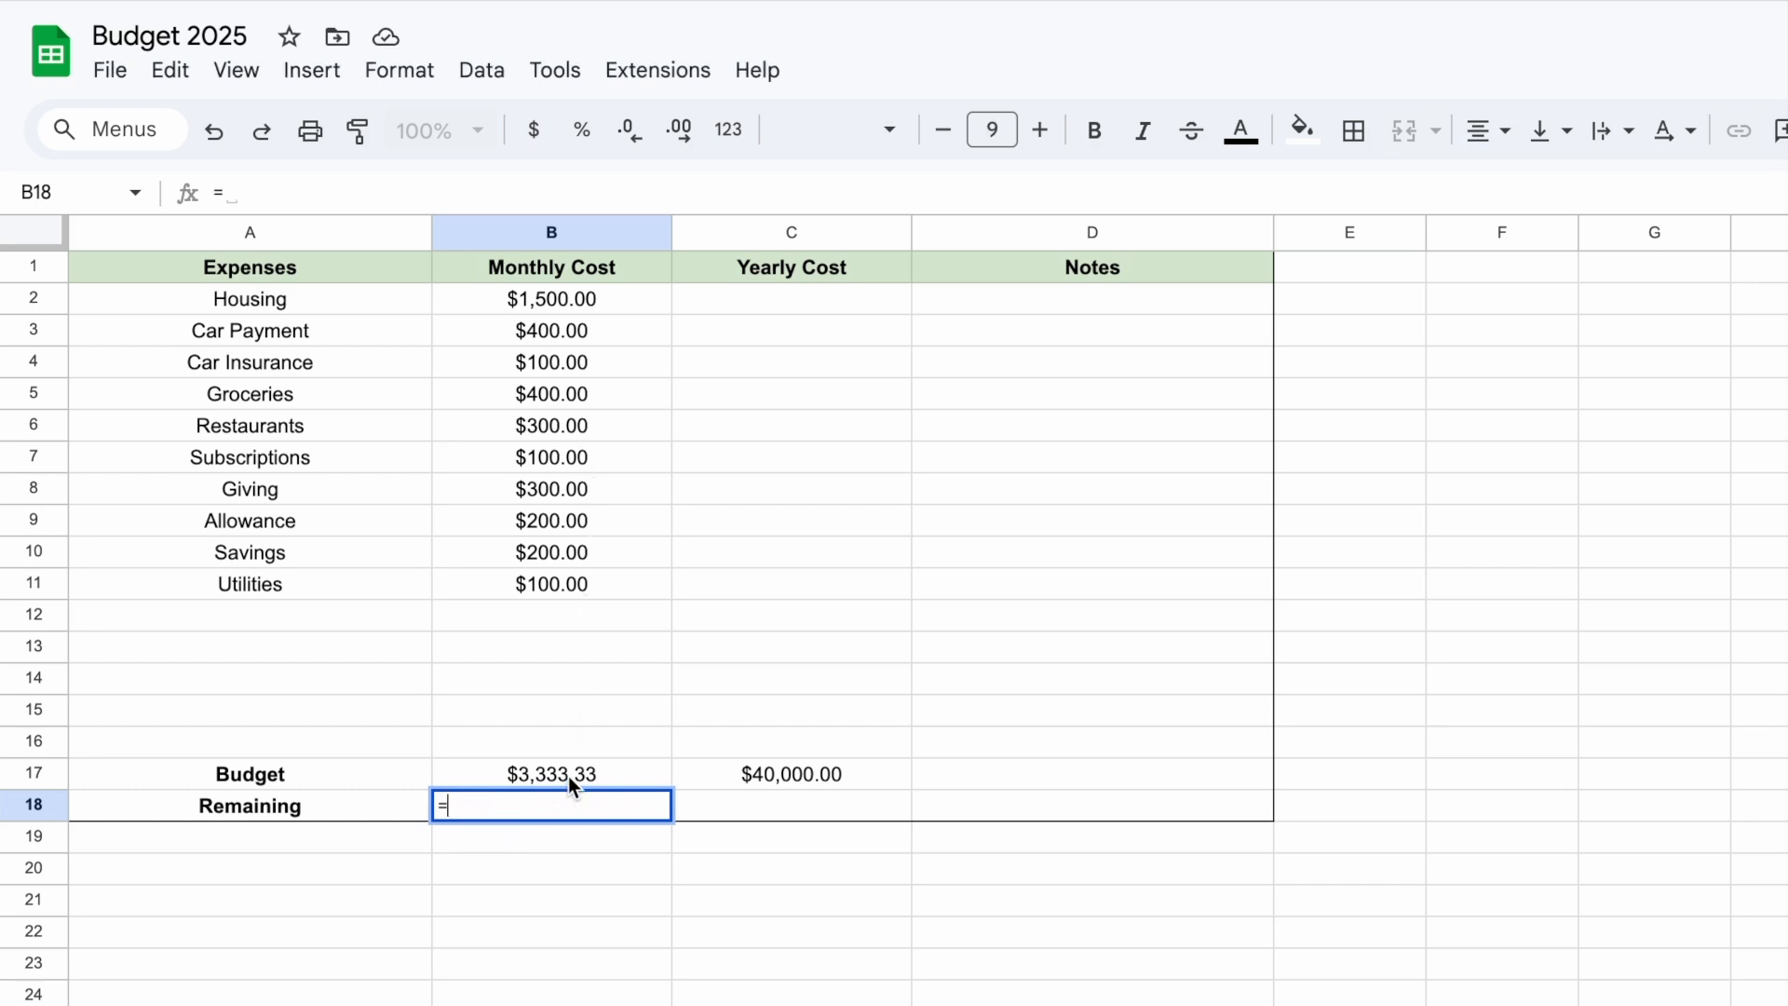
pyautogui.click(567, 777)
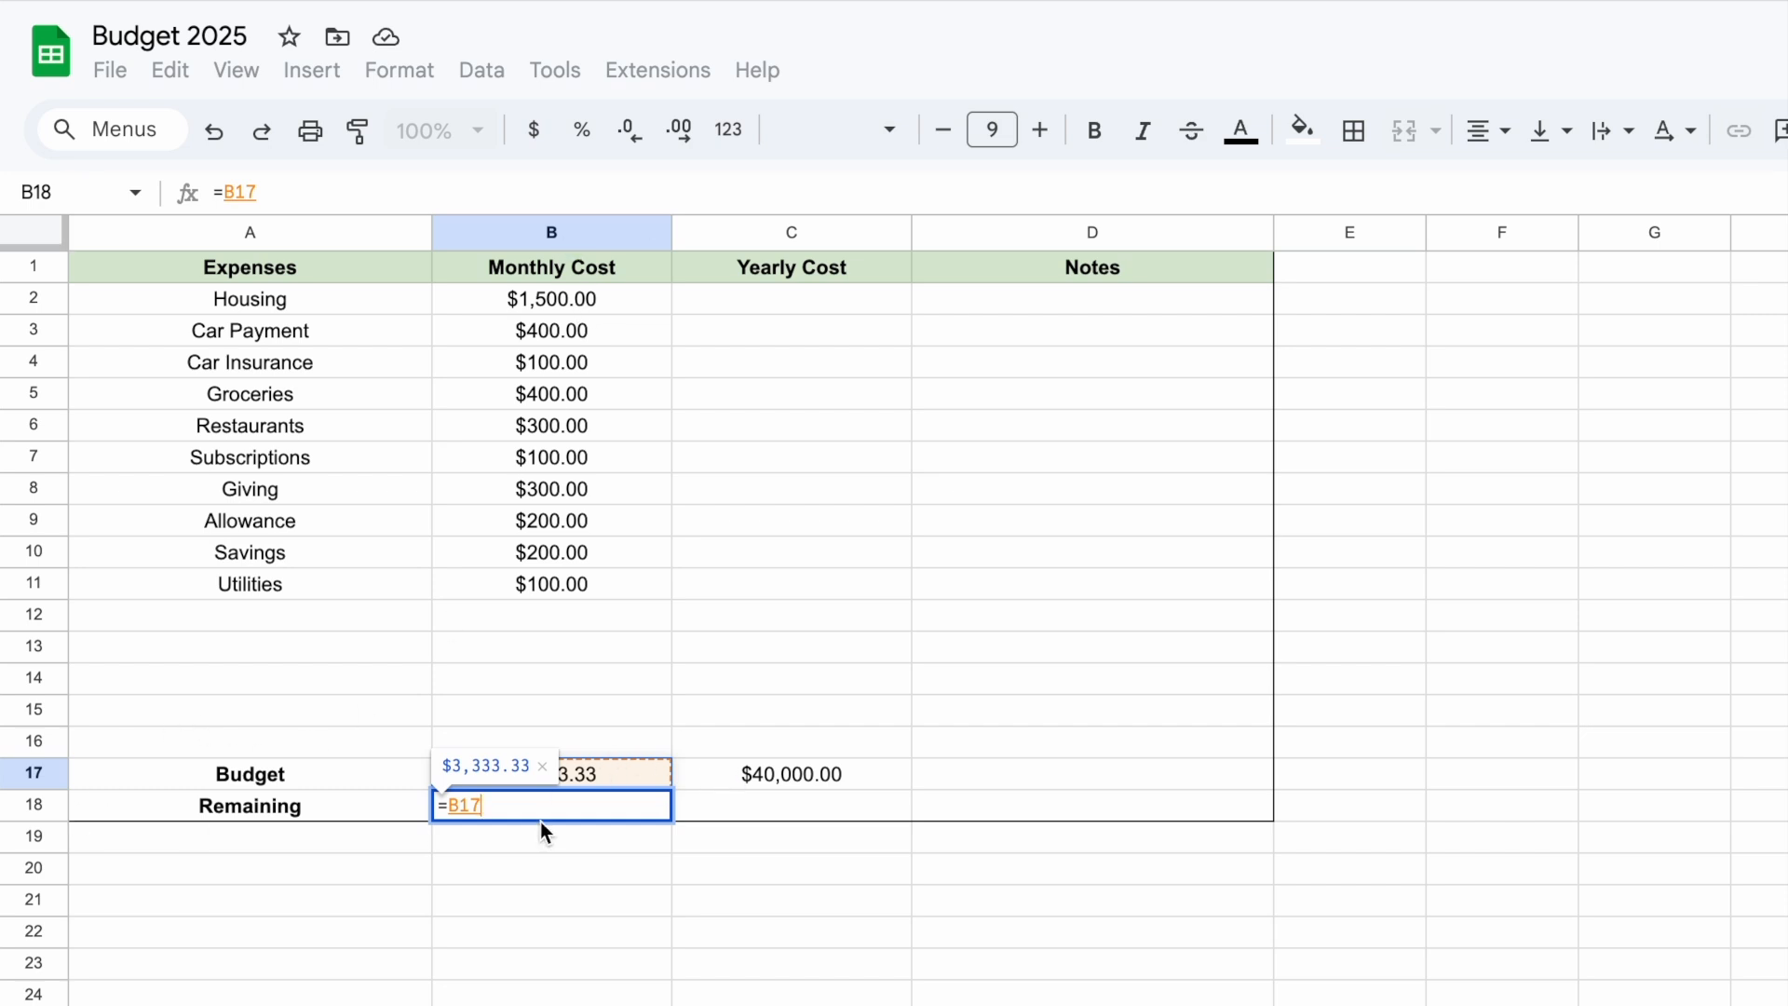
pyautogui.click(541, 812)
pyautogui.write('-')
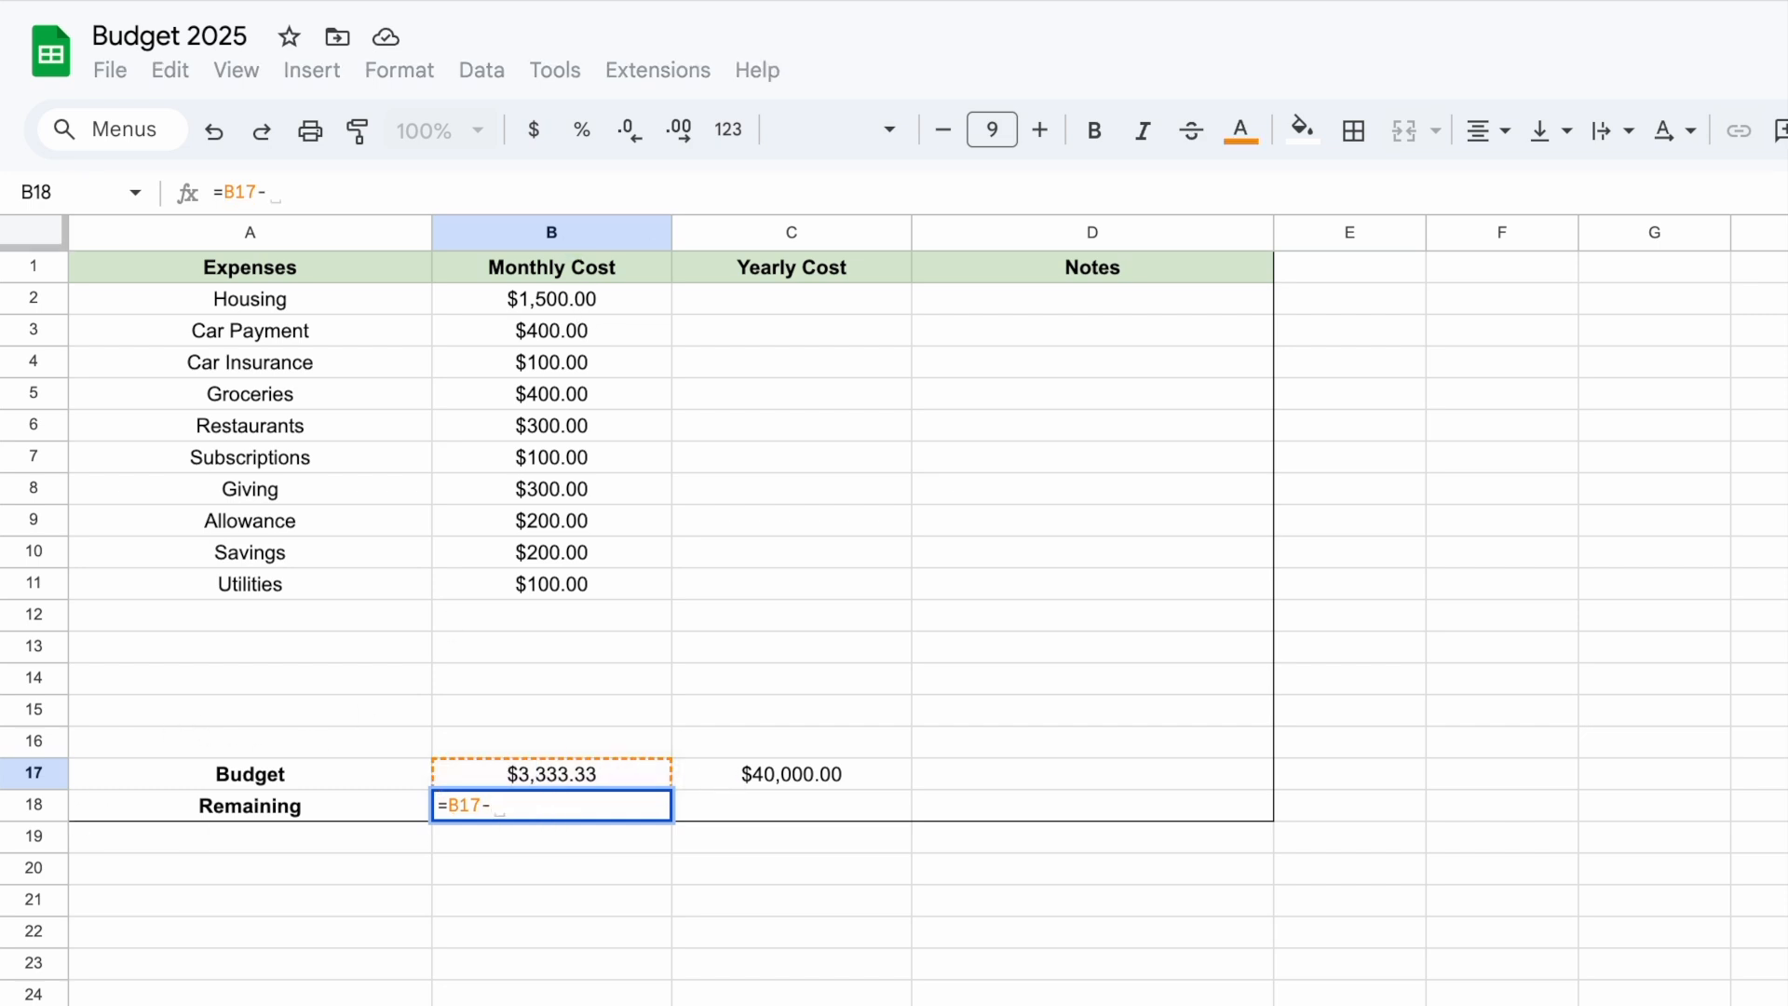
pyautogui.write('SUM')
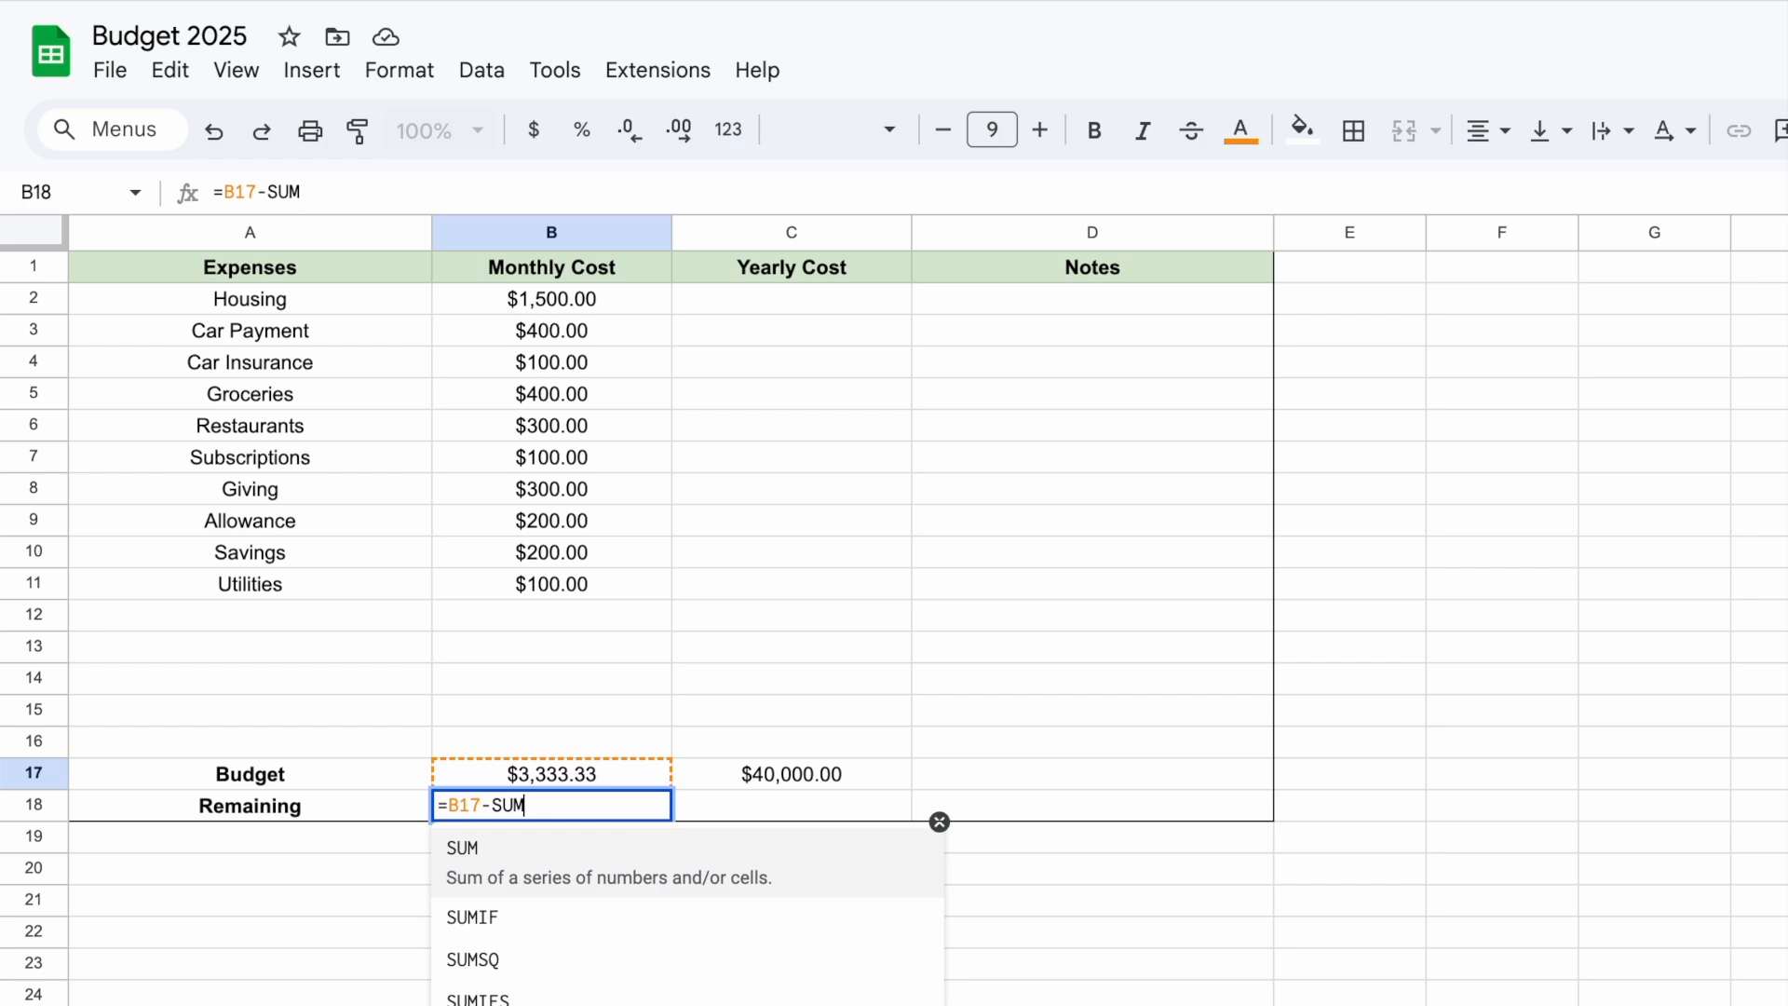
pyautogui.click(552, 808)
pyautogui.click(540, 864)
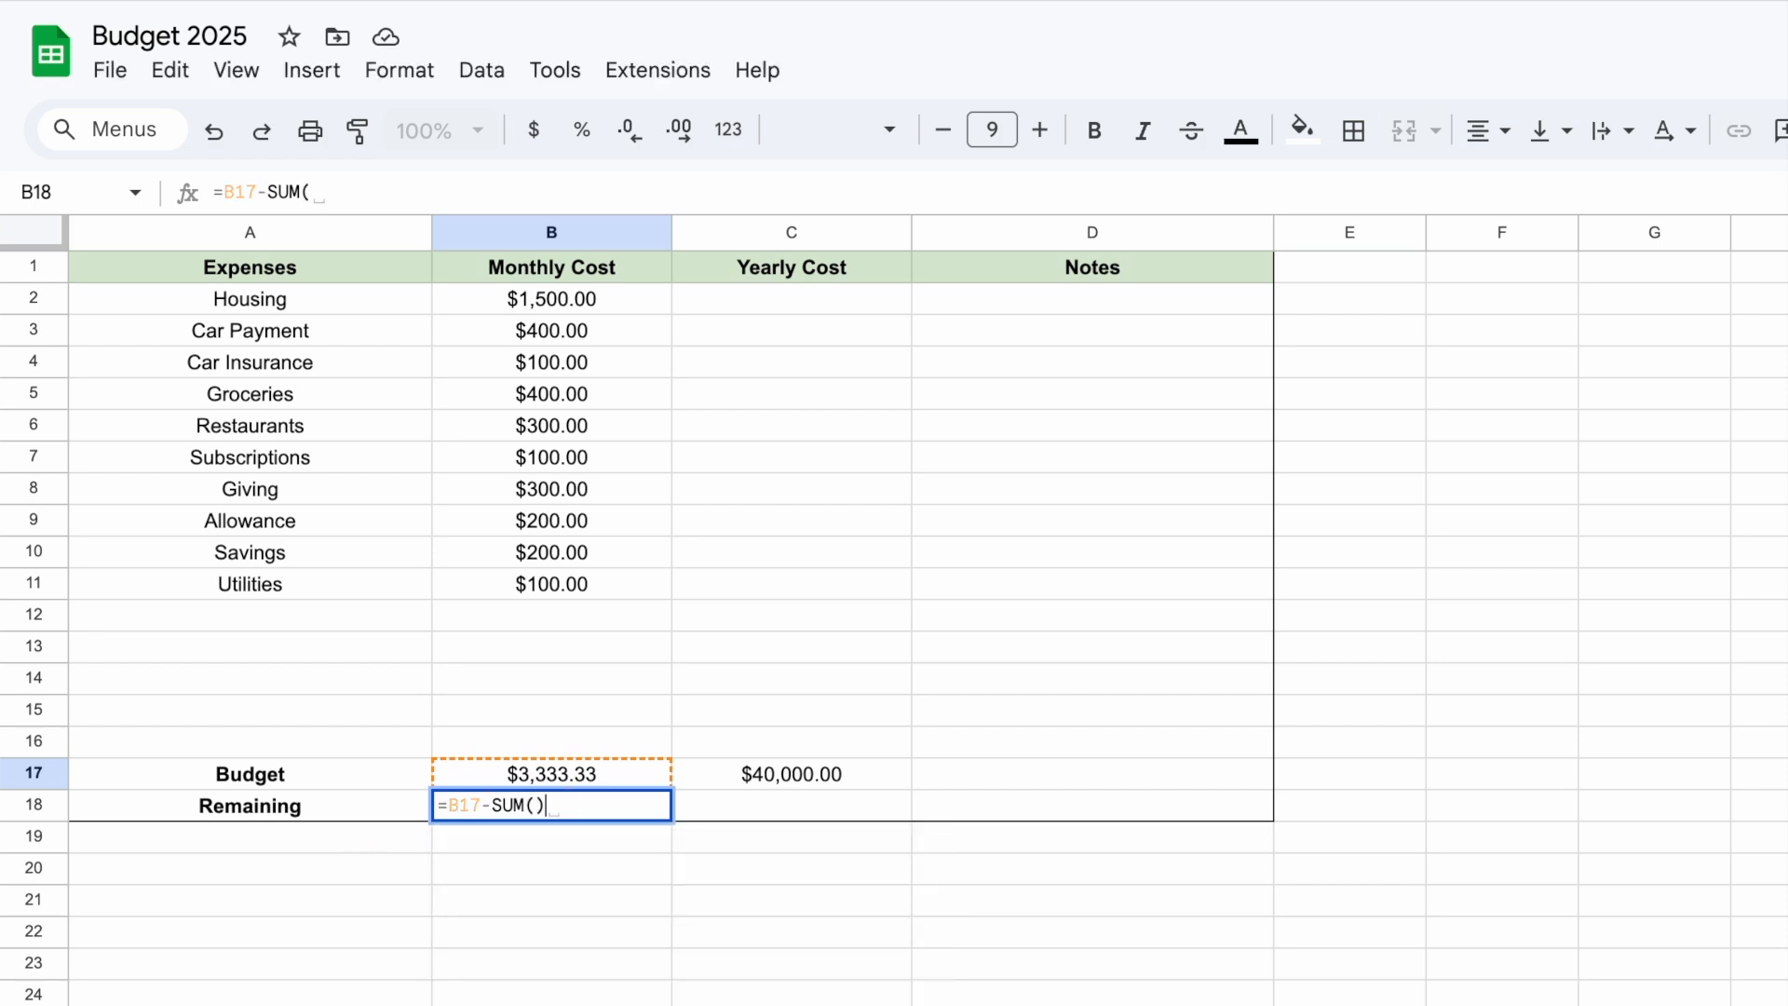
pyautogui.click(539, 803)
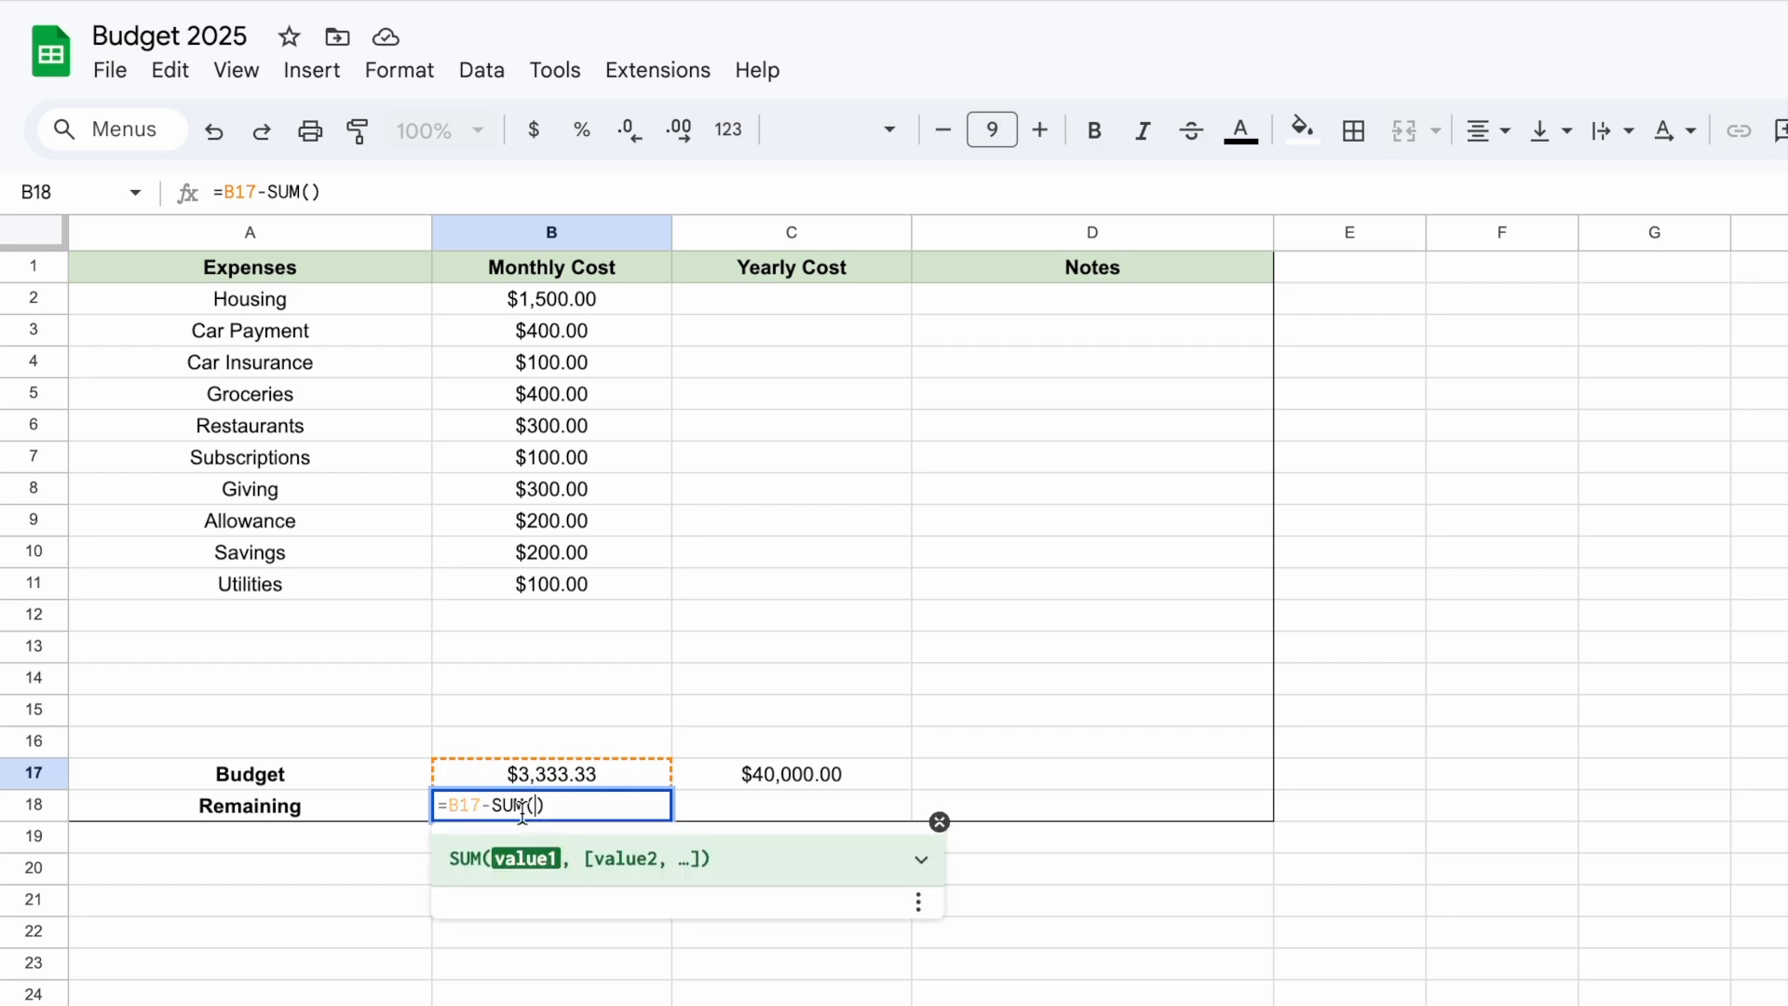
# Complete the B18 formula as =B17-SUM(B2:B16) by adding the monthly cost range to the SUM
pyautogui.moveTo(506, 808)
pyautogui.mouseDown()
pyautogui.moveTo(585, 811)
pyautogui.moveTo(493, 812)
pyautogui.mouseUp()
pyautogui.click(552, 810)
pyautogui.click(540, 810)
pyautogui.click(540, 811)
pyautogui.moveTo(578, 302); pyautogui.dragTo(628, 734)
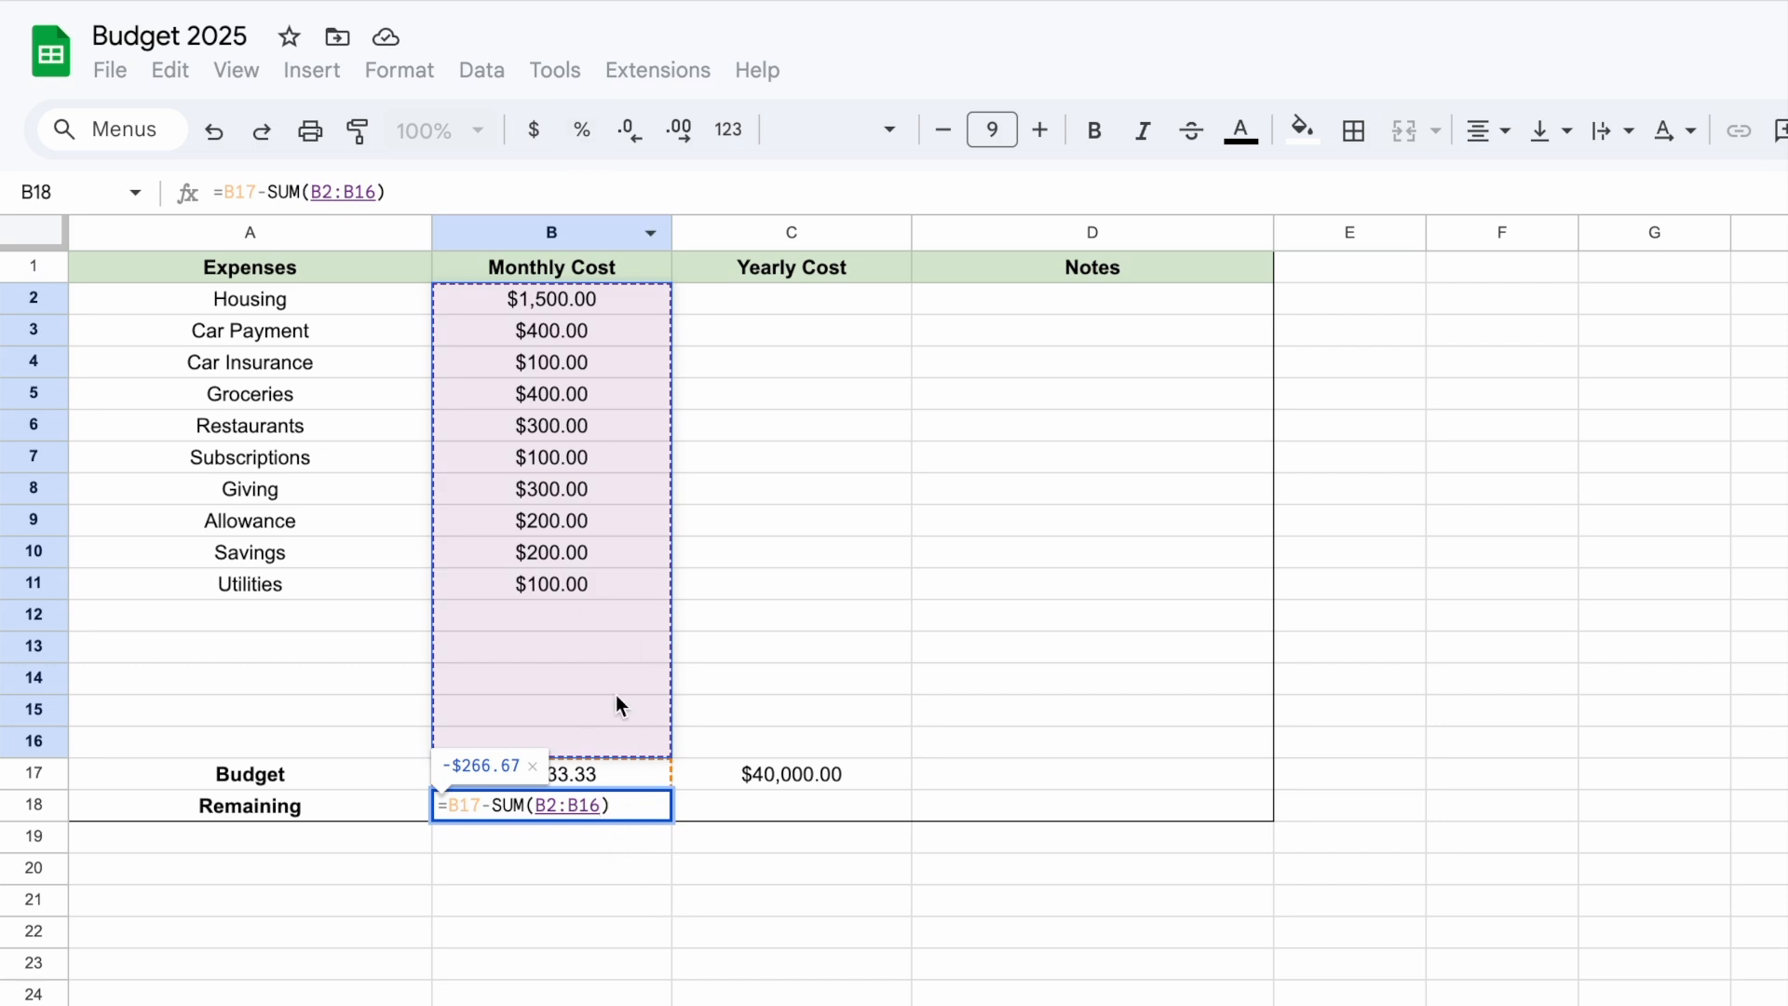
pyautogui.click(641, 813)
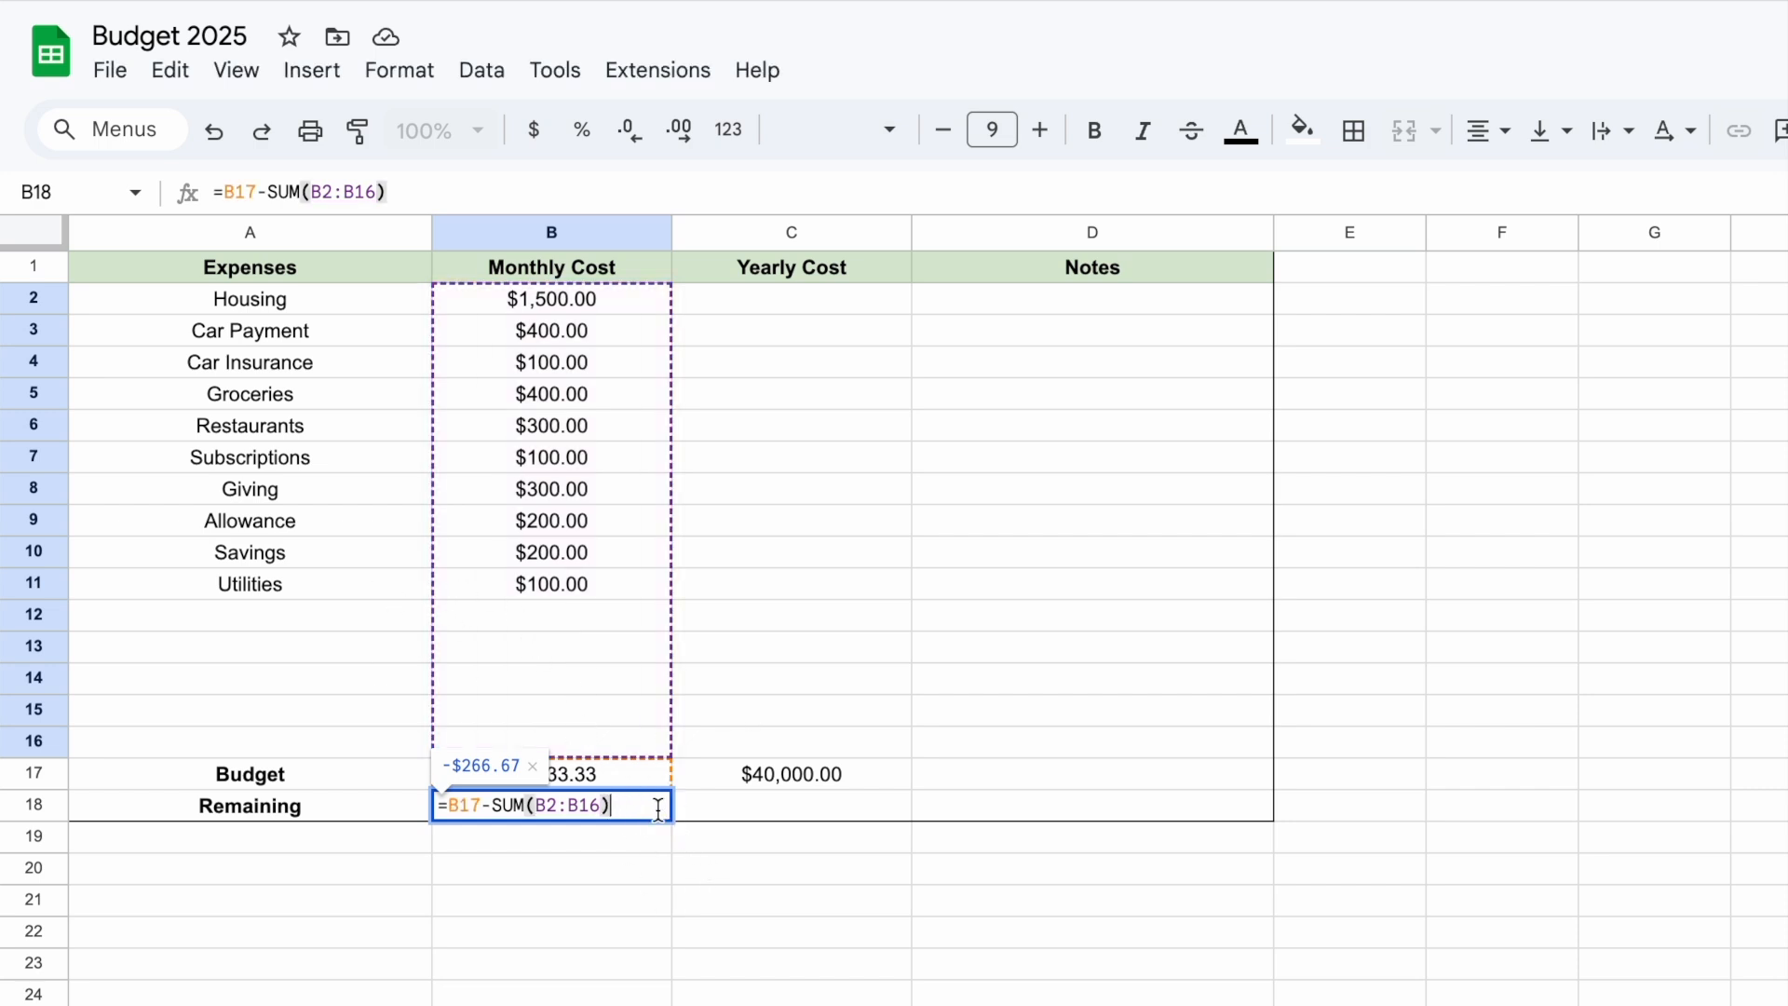
pyautogui.click(546, 807)
pyautogui.click(565, 804)
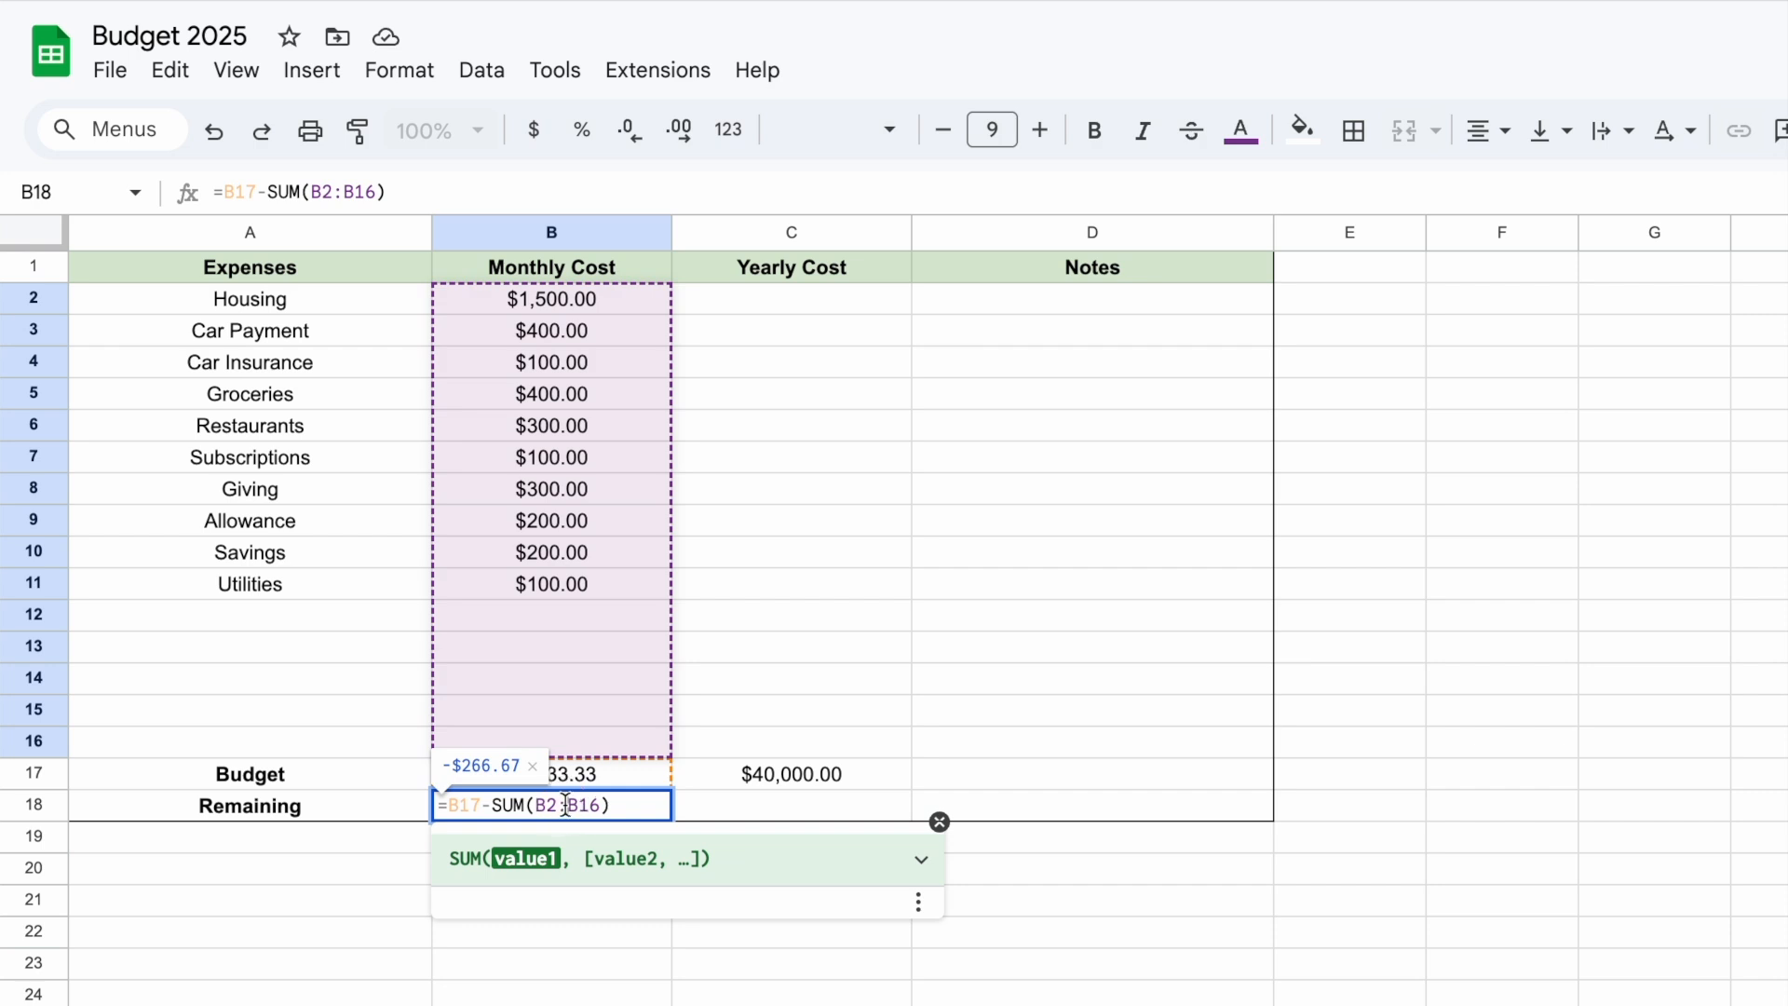
pyautogui.click(619, 814)
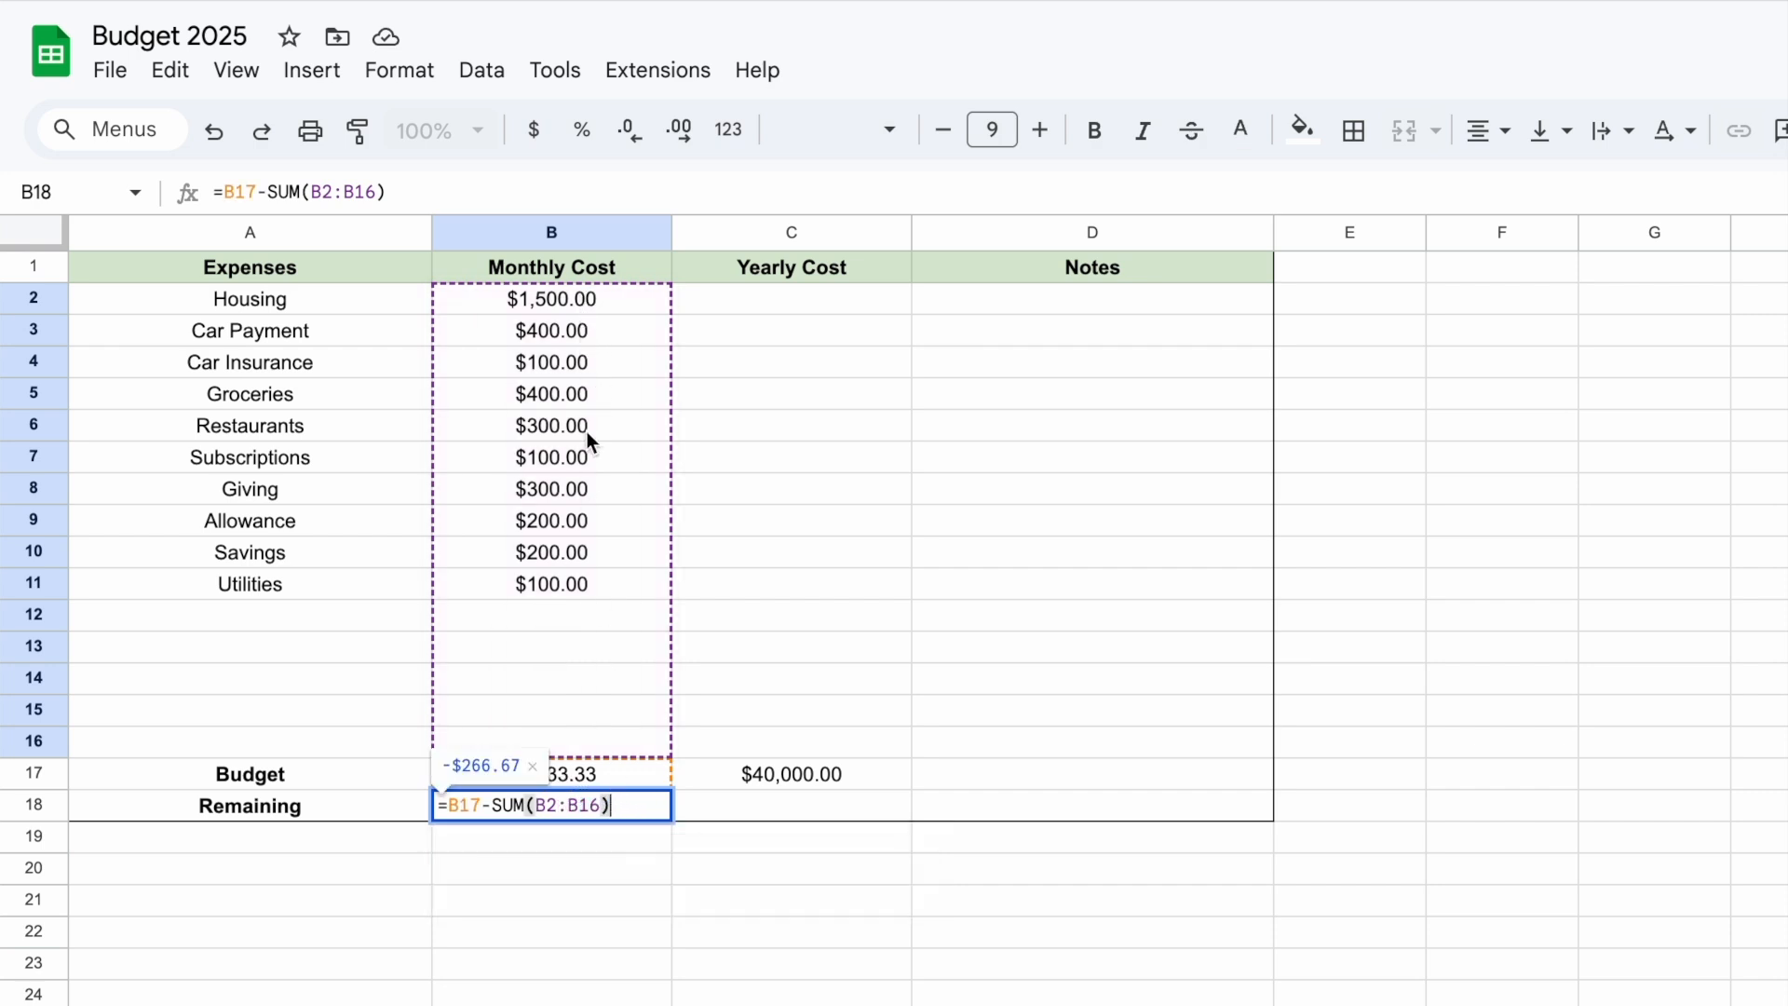
pyautogui.click(639, 805)
pyautogui.press('Return')
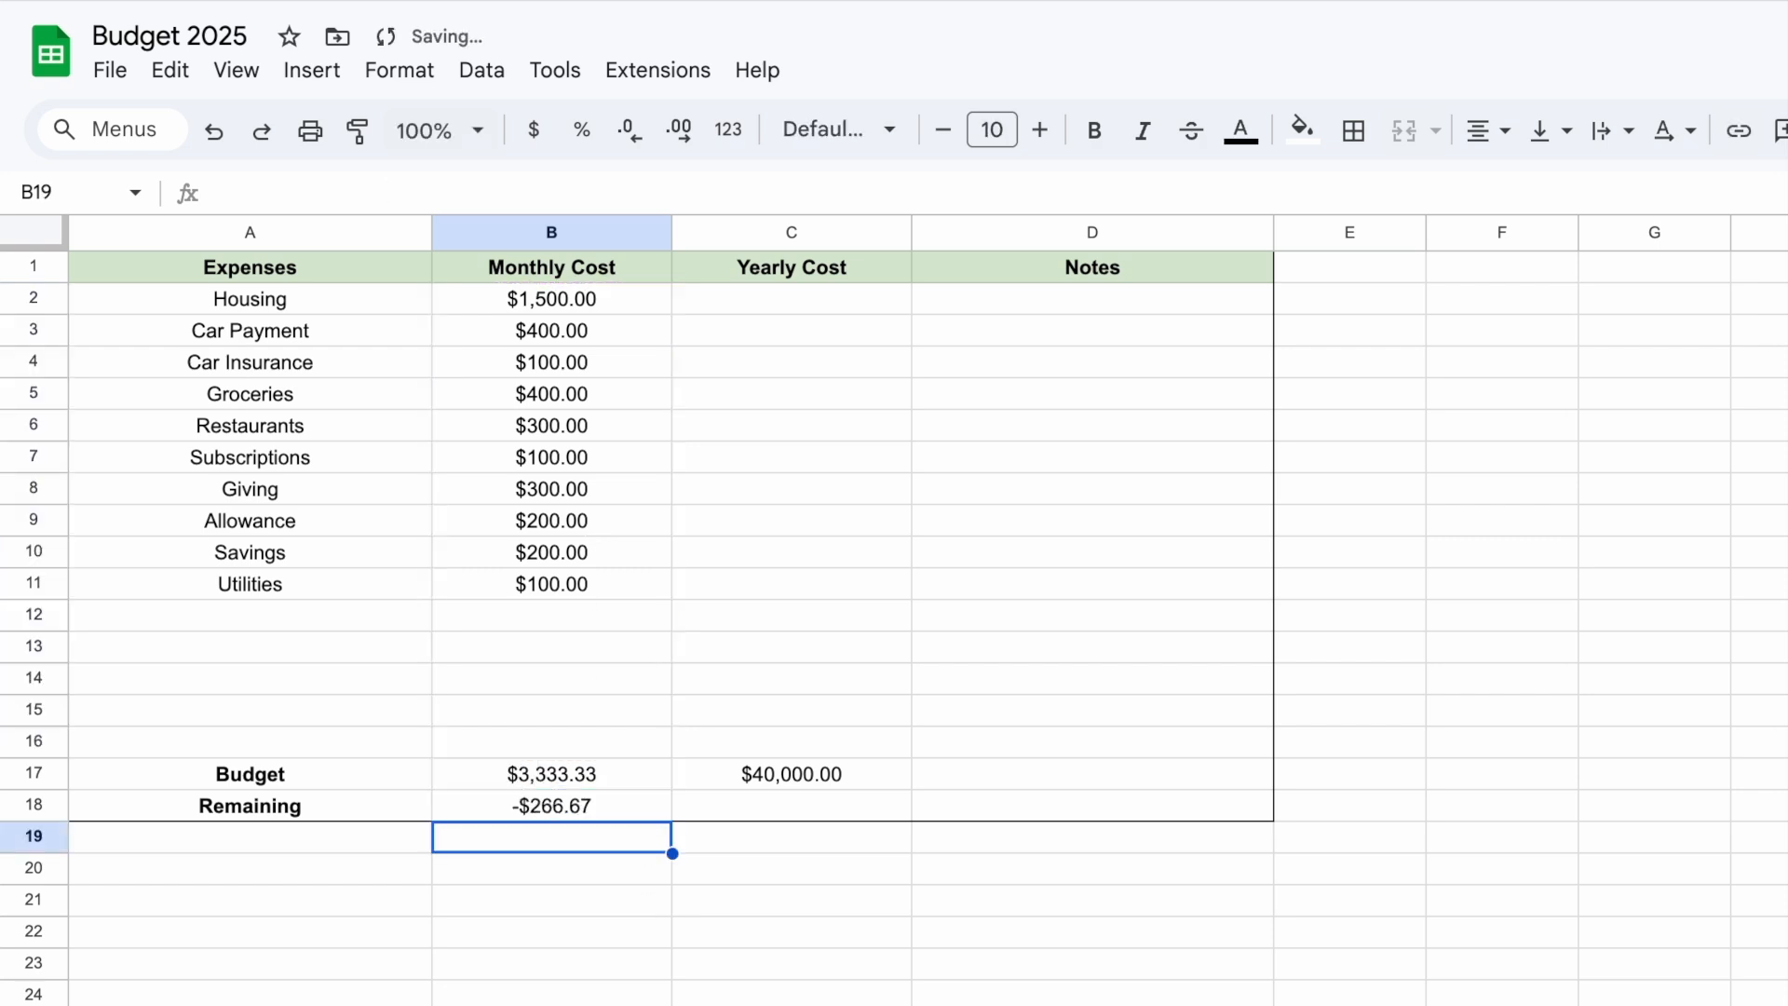
# Replace the range inside the SUM in B18 with the individual cells B2, B5, B8 and B11
pyautogui.click(649, 931)
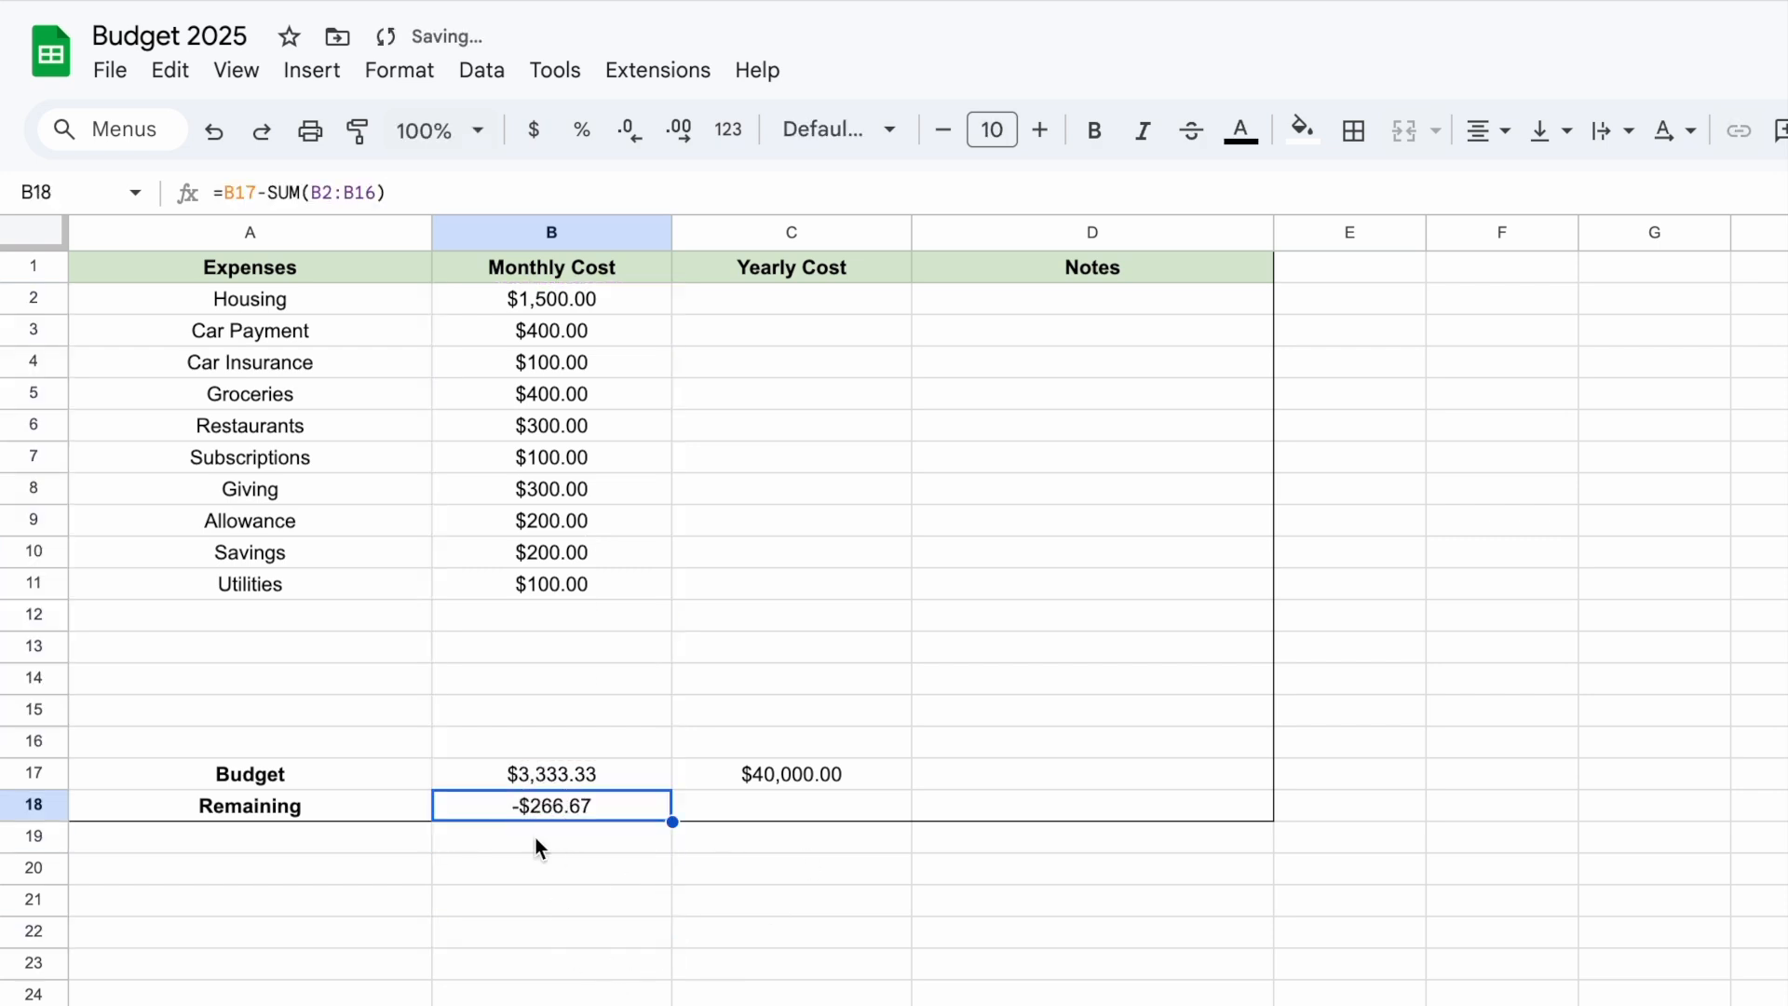
pyautogui.click(563, 787)
pyautogui.doubleClick(555, 812)
pyautogui.click(586, 805)
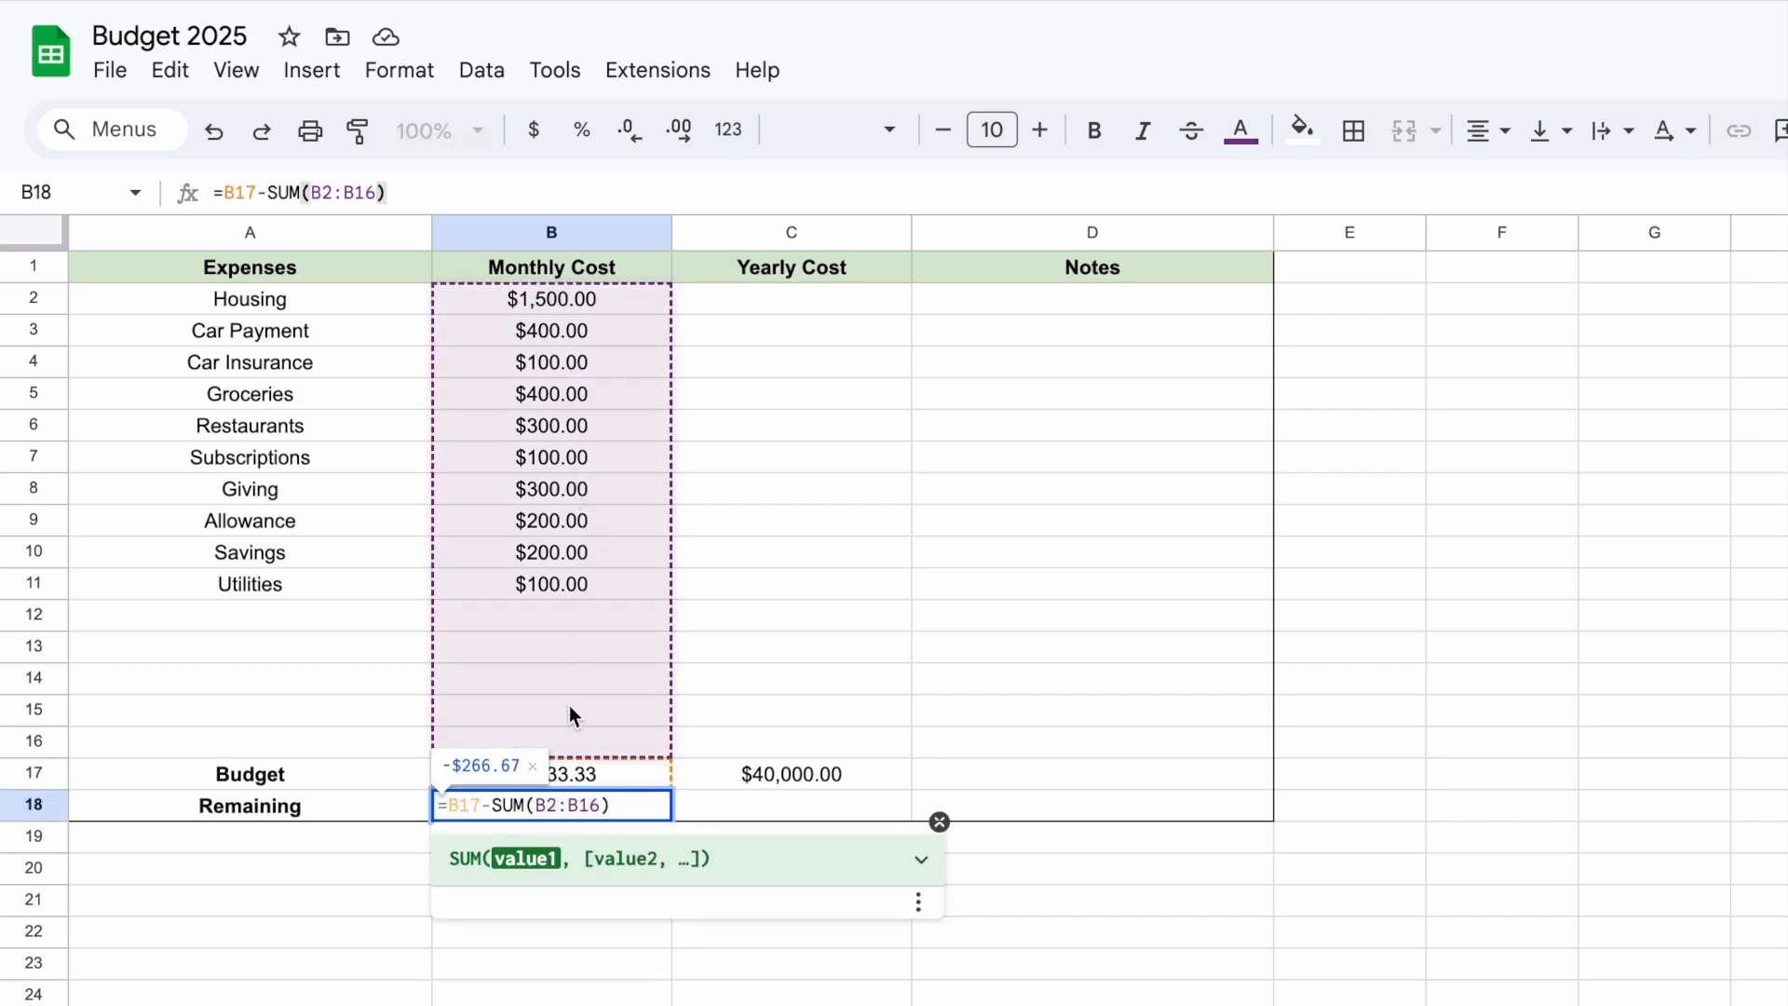
pyautogui.click(604, 807)
pyautogui.moveTo(603, 807); pyautogui.dragTo(549, 807)
pyautogui.press('BackSpace')
pyautogui.press('BackSpace')
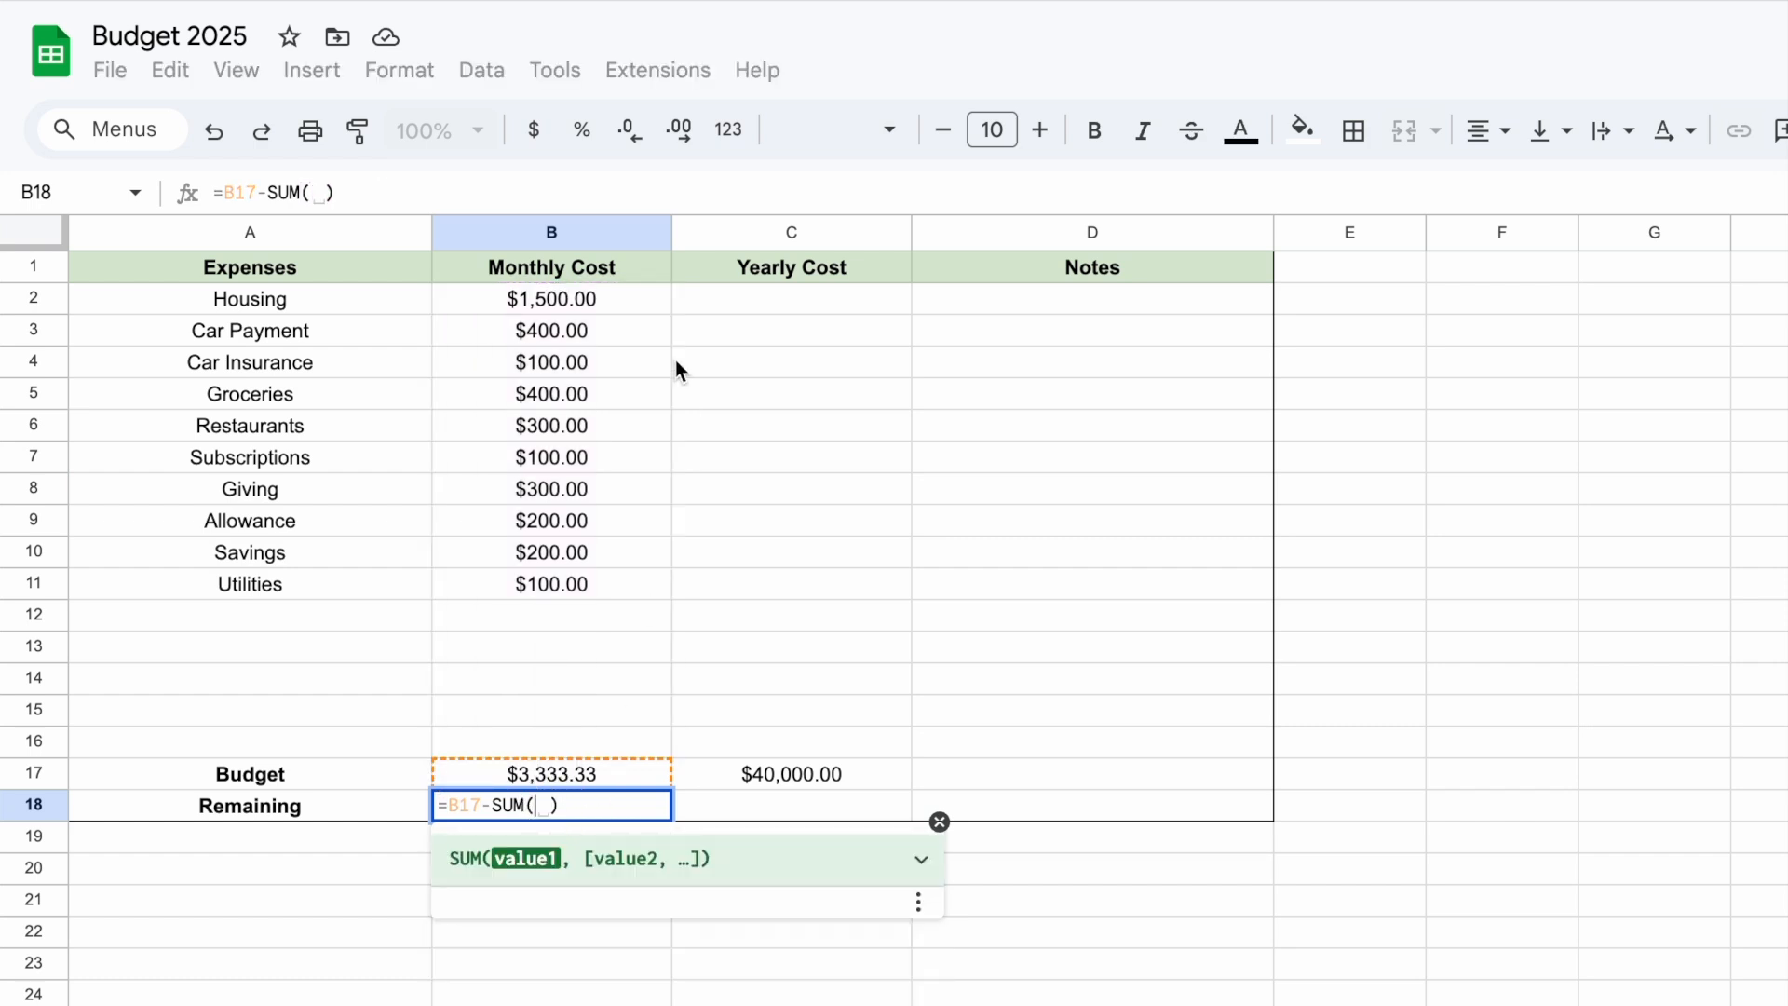
pyautogui.click(586, 299)
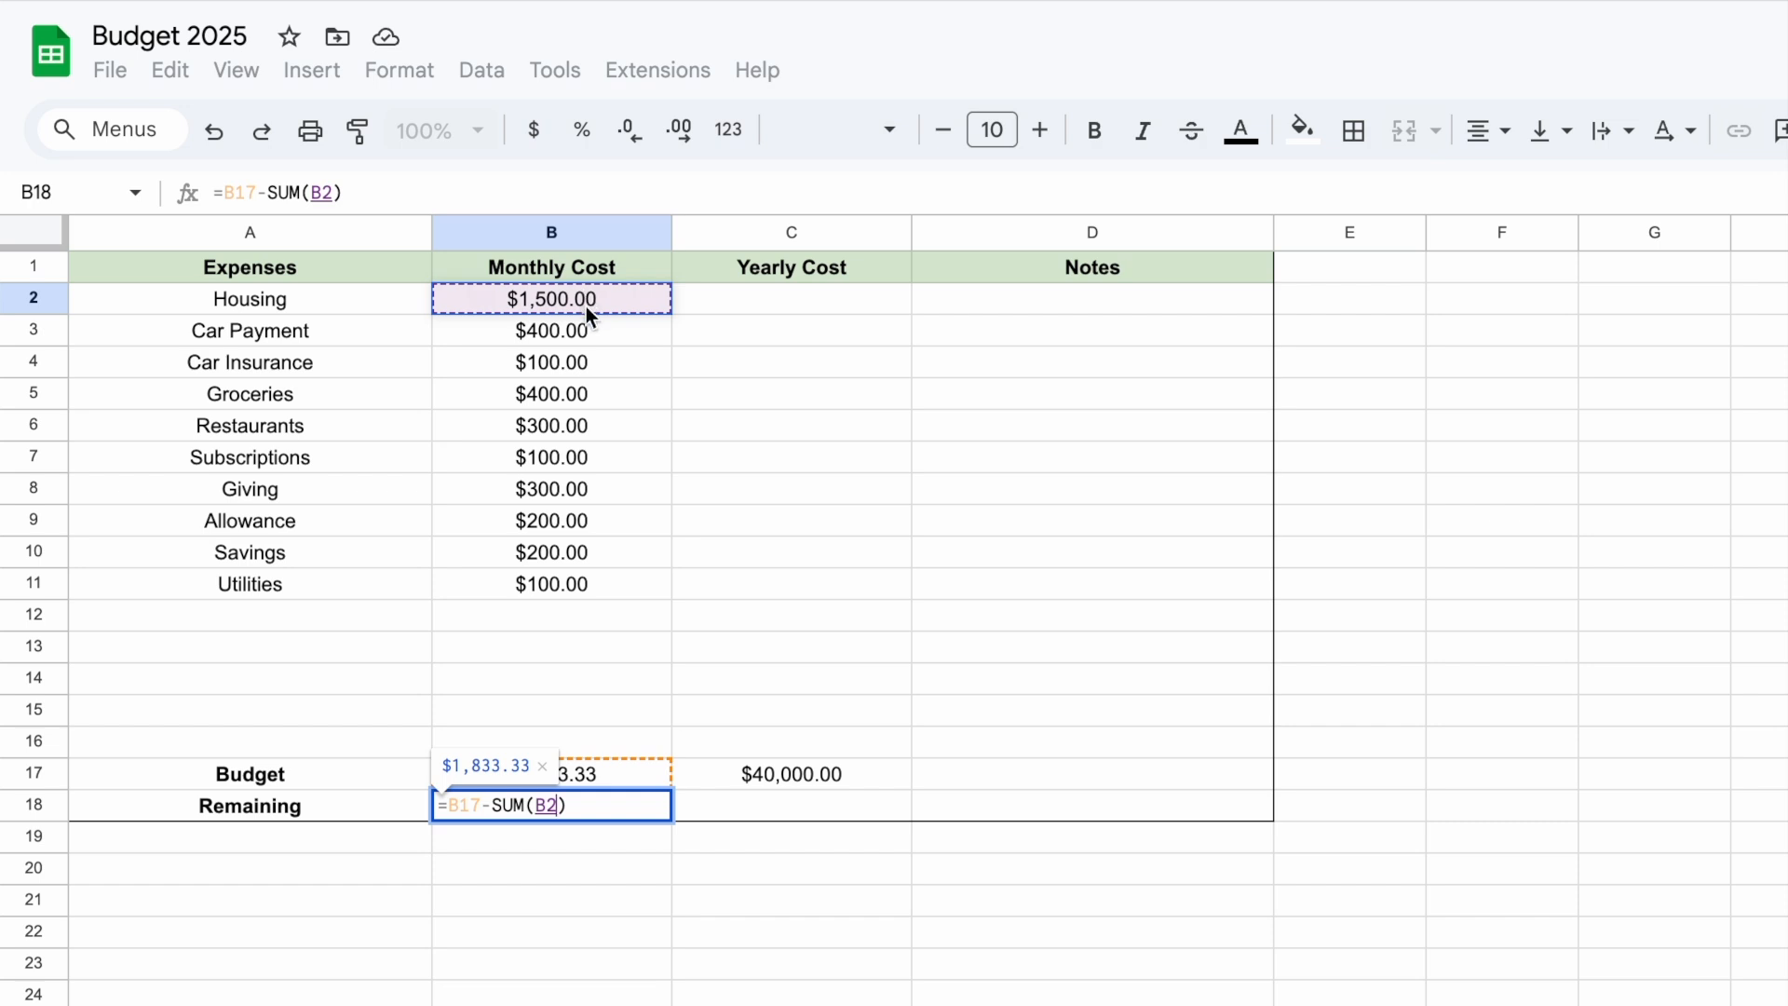
pyautogui.keyDown('ctrl'); pyautogui.click(588, 394); pyautogui.keyUp('ctrl')
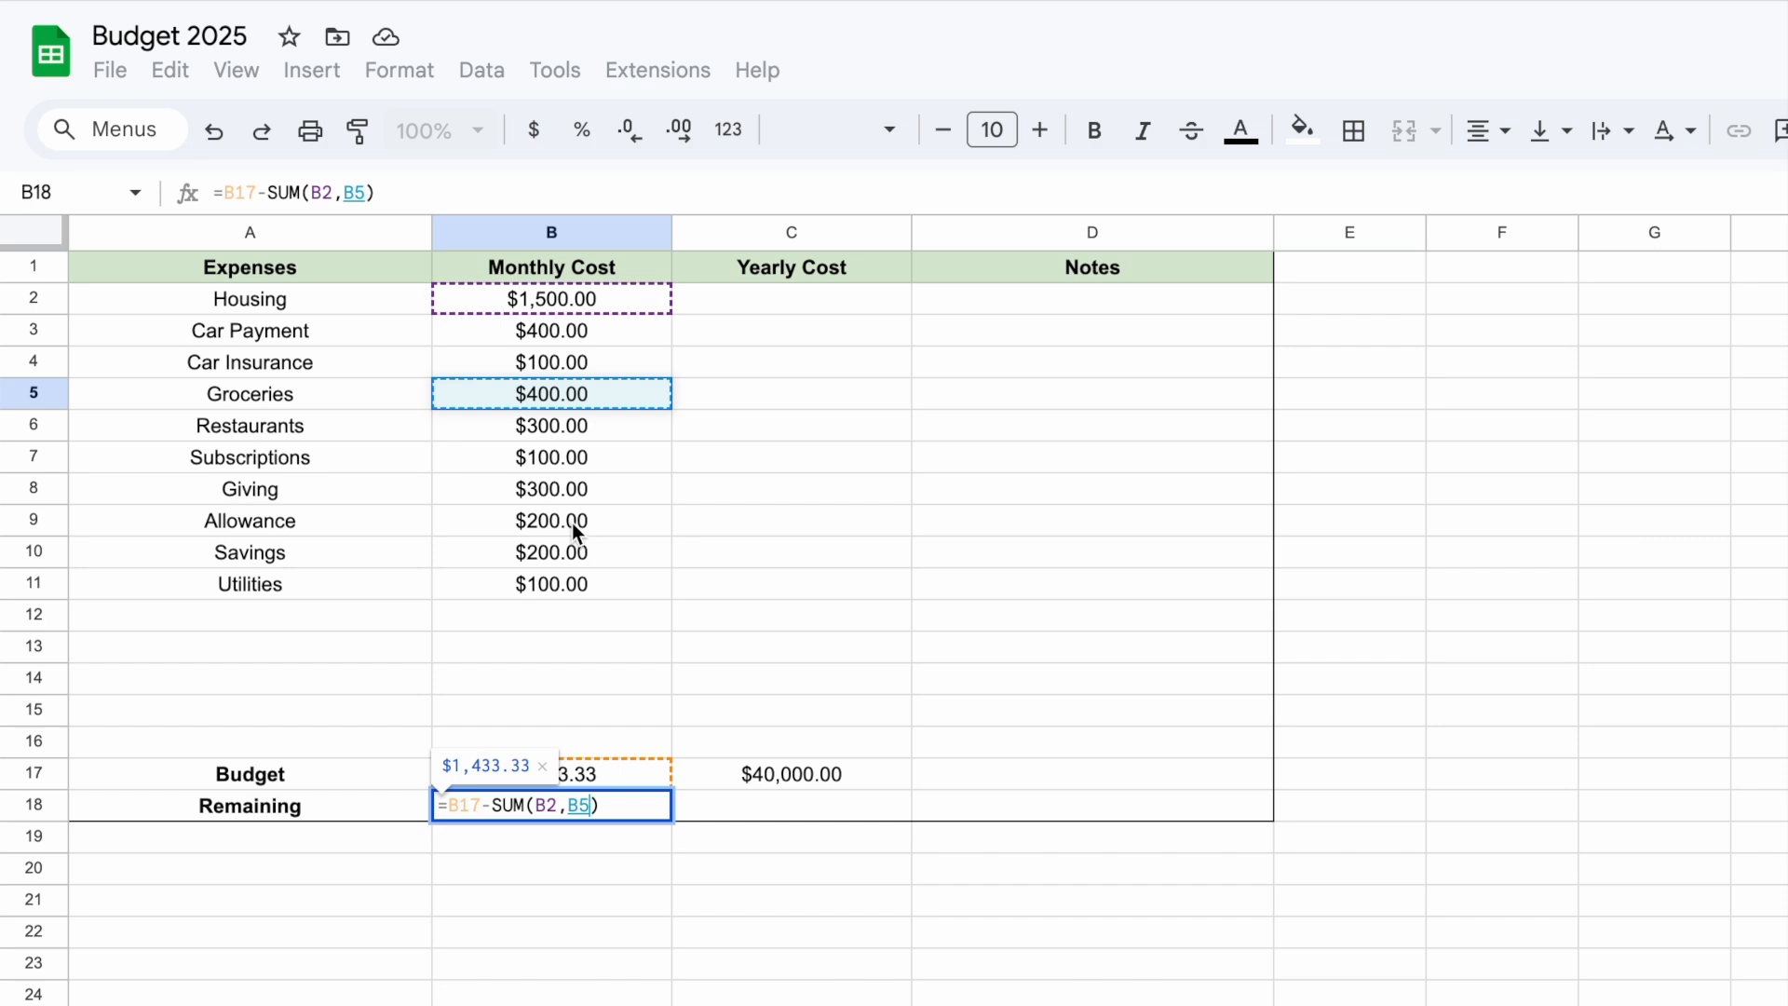
pyautogui.keyDown('ctrl'); pyautogui.click(573, 489); pyautogui.keyUp('ctrl')
pyautogui.keyDown('ctrl'); pyautogui.click(571, 583); pyautogui.keyUp('ctrl')
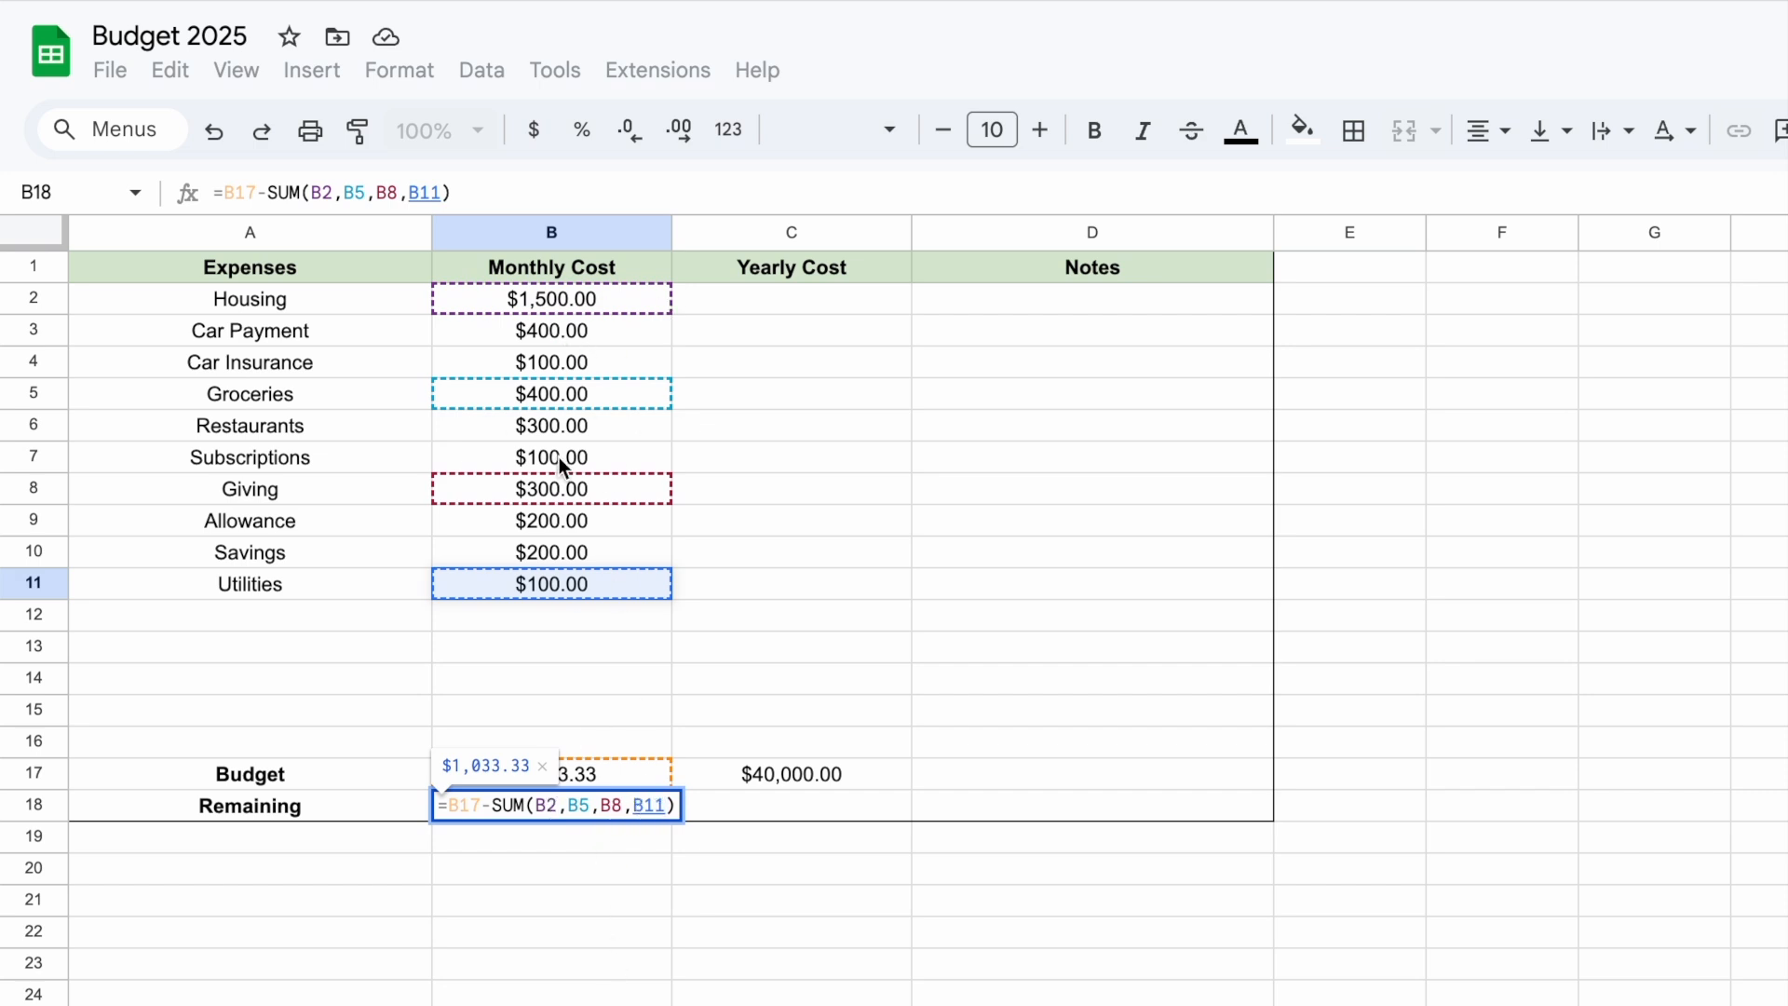
# Restore the full range B2:B16 inside the SUM of the Remaining formula in B18
pyautogui.moveTo(674, 806); pyautogui.dragTo(540, 812)
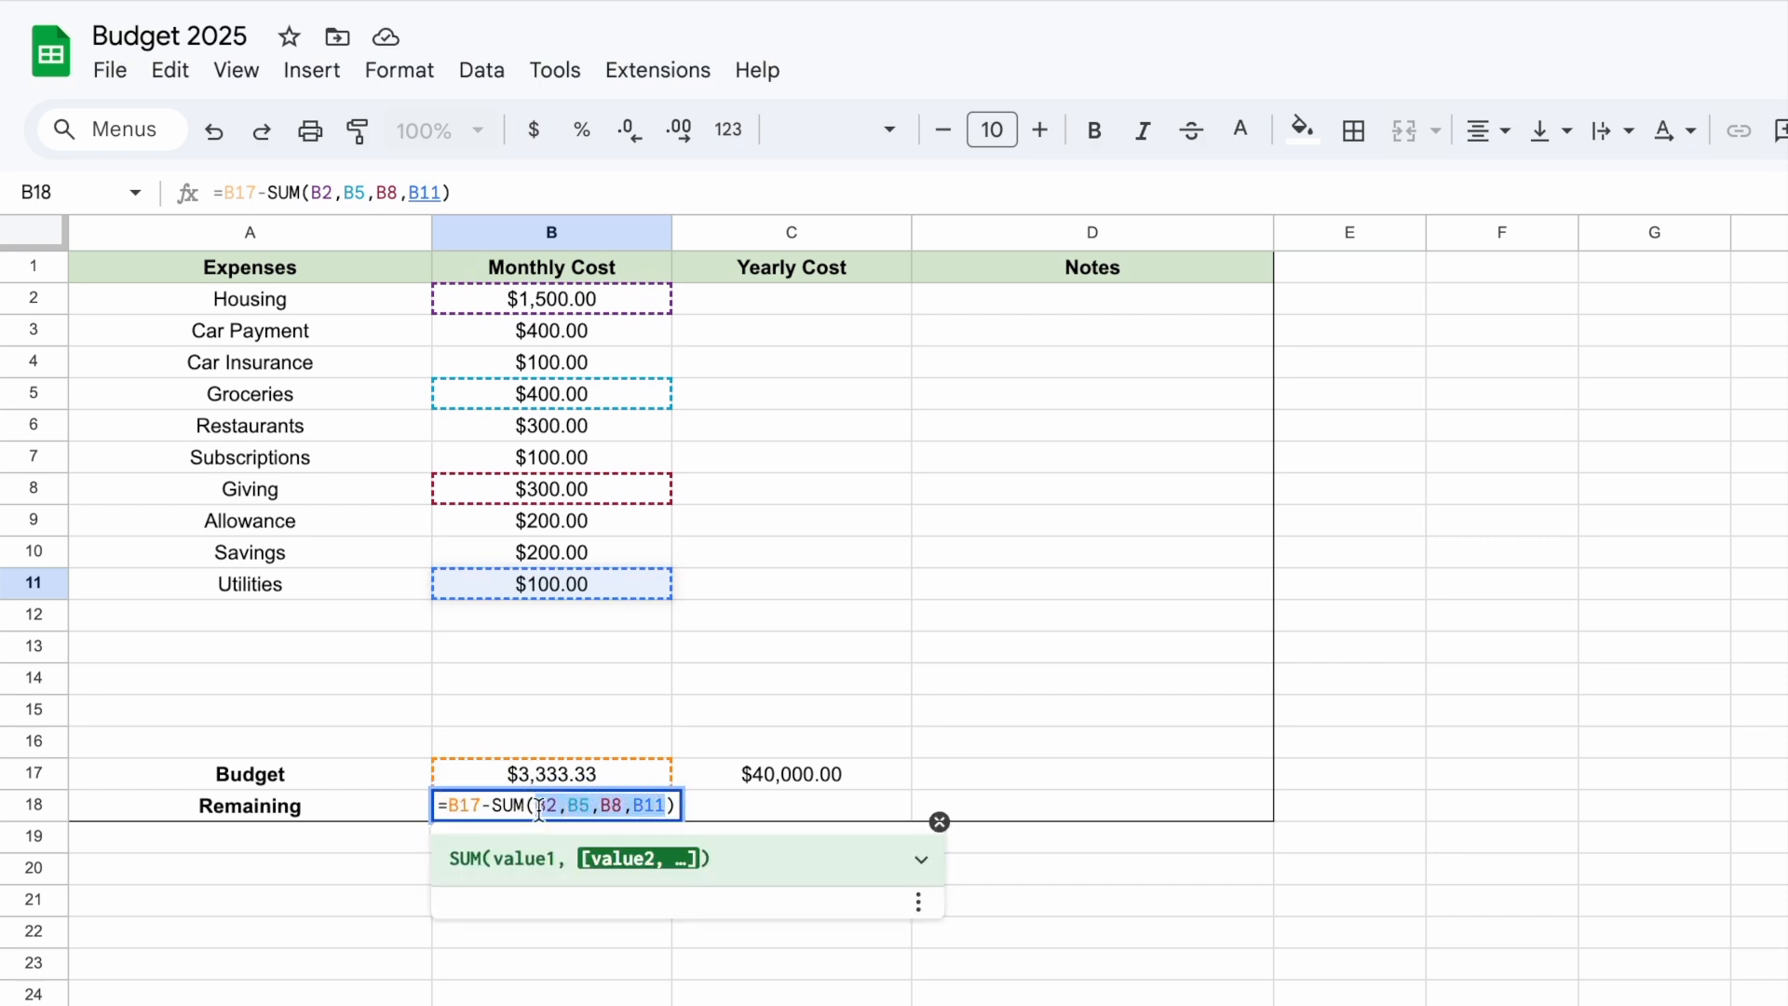
pyautogui.press('BackSpace')
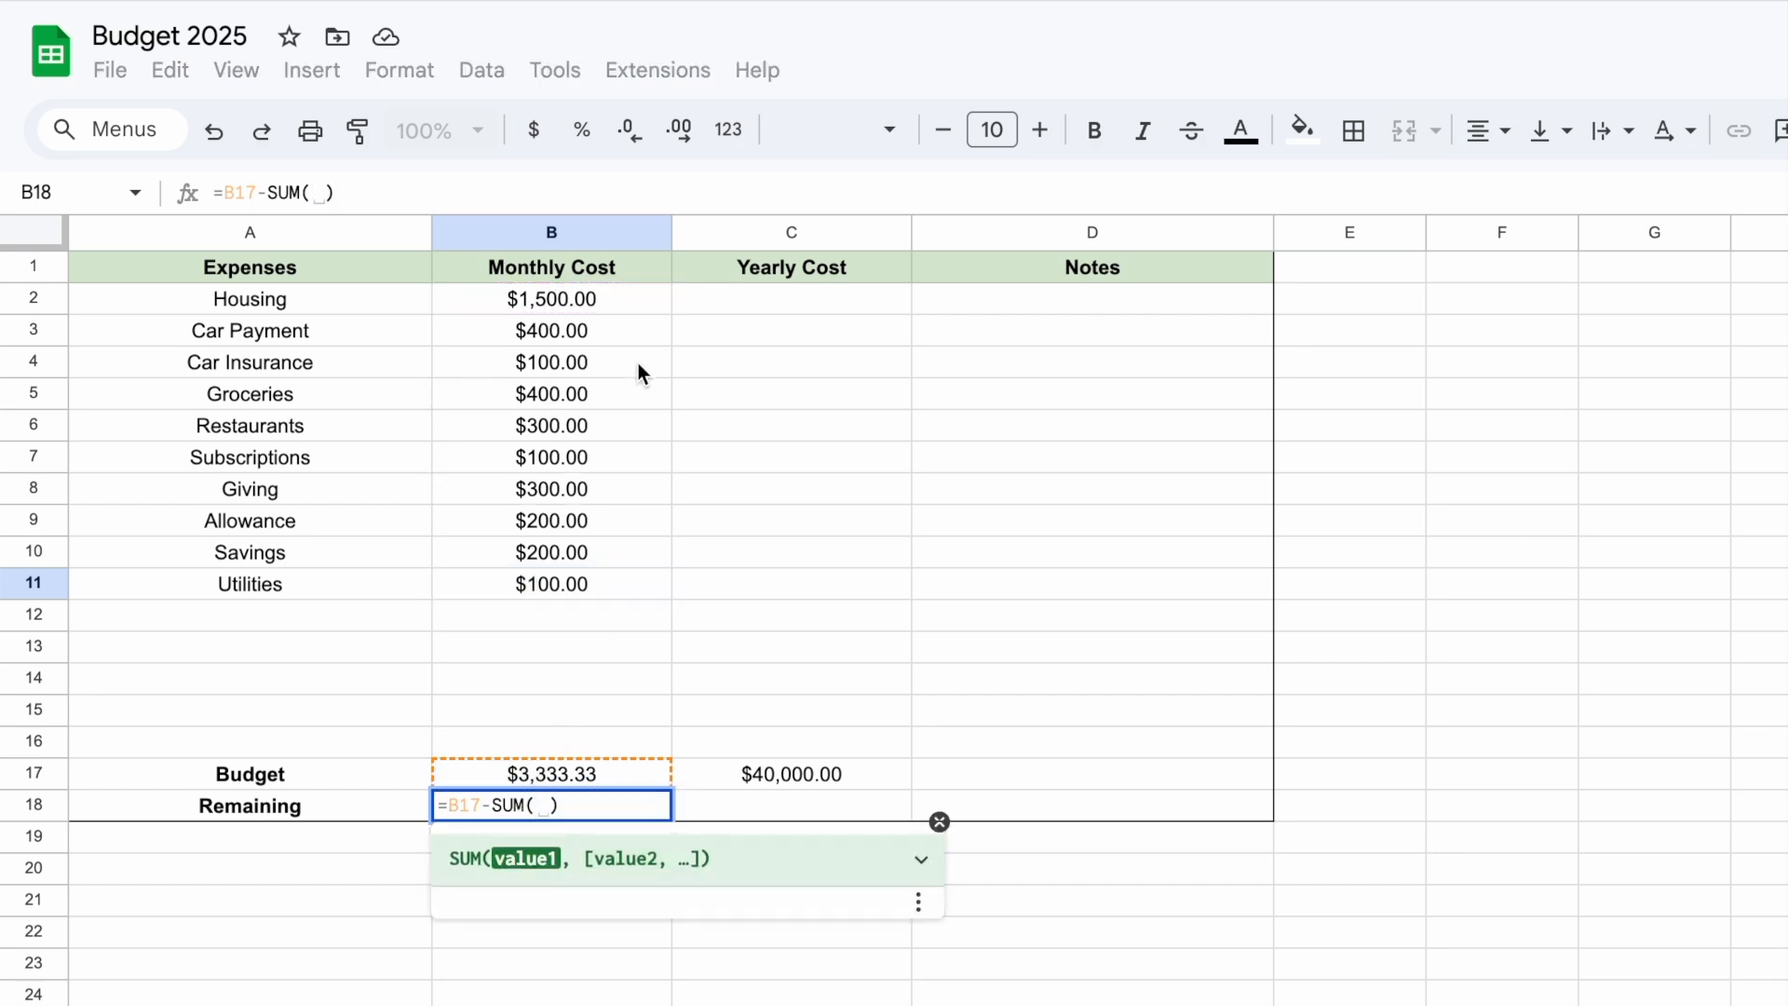
pyautogui.moveTo(589, 299); pyautogui.dragTo(579, 742)
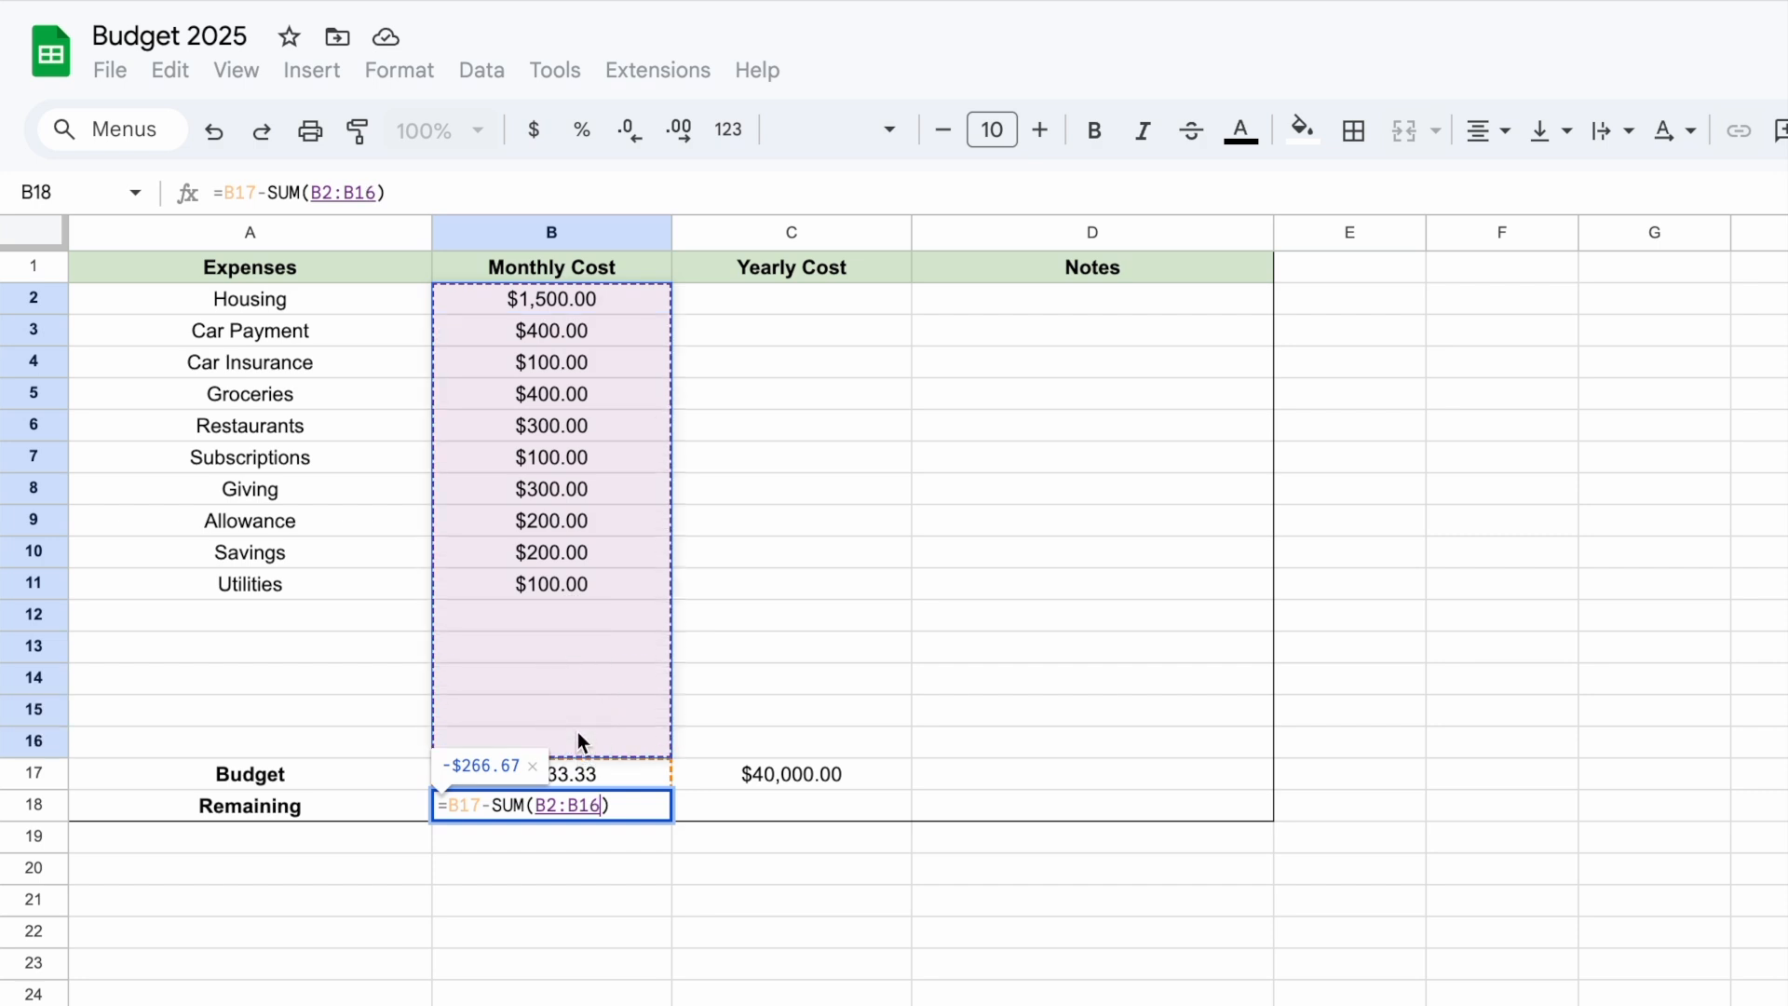
pyautogui.press('Return')
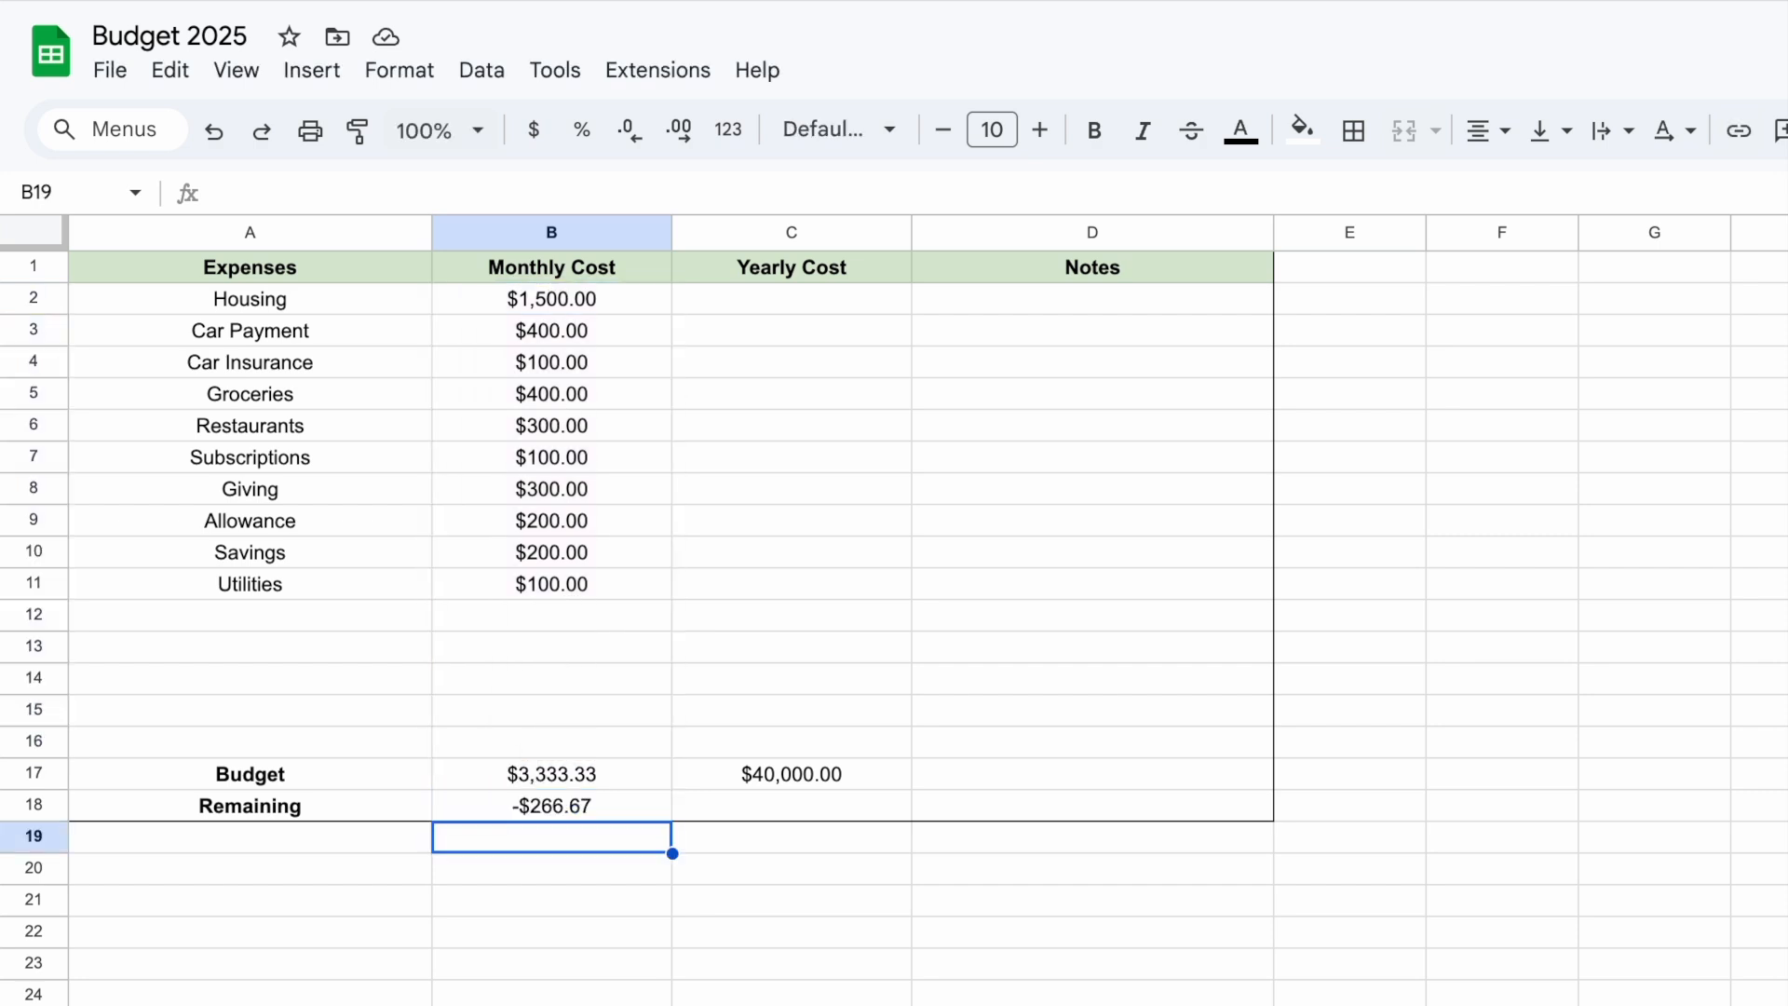
pyautogui.click(771, 1003)
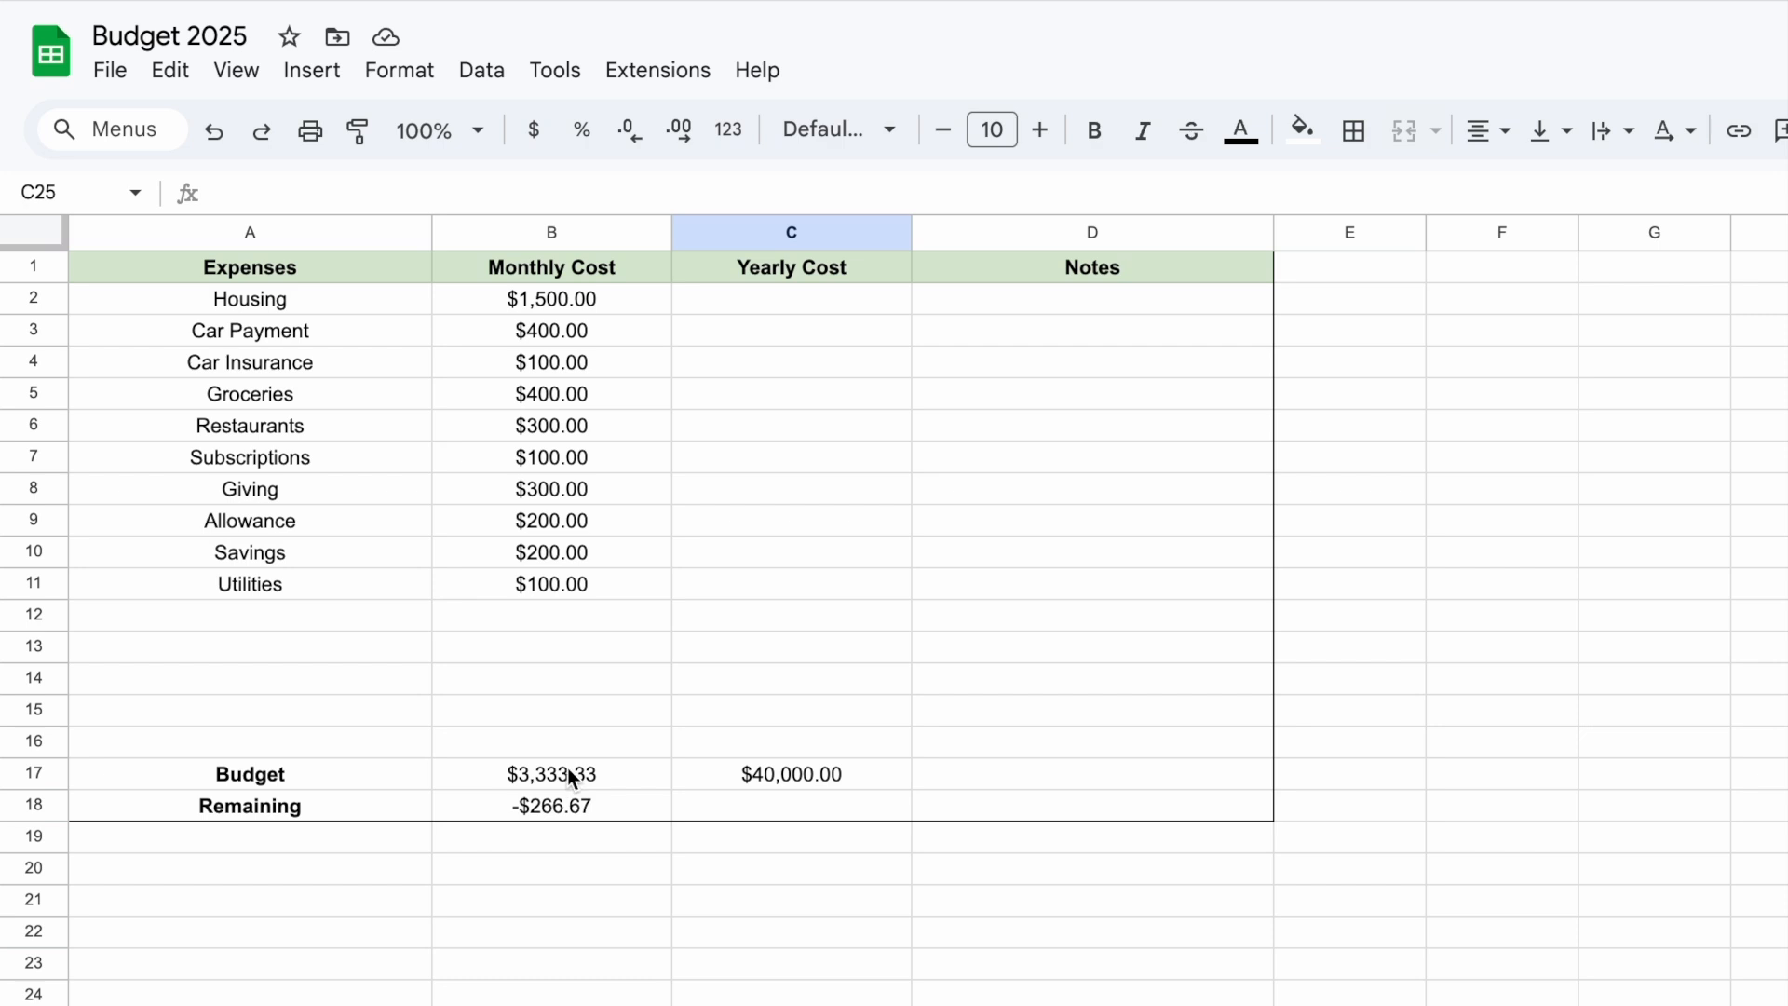
# Set the monthly costs of Restaurants in B6 and Giving in B8 to 200 each
pyautogui.click(534, 816)
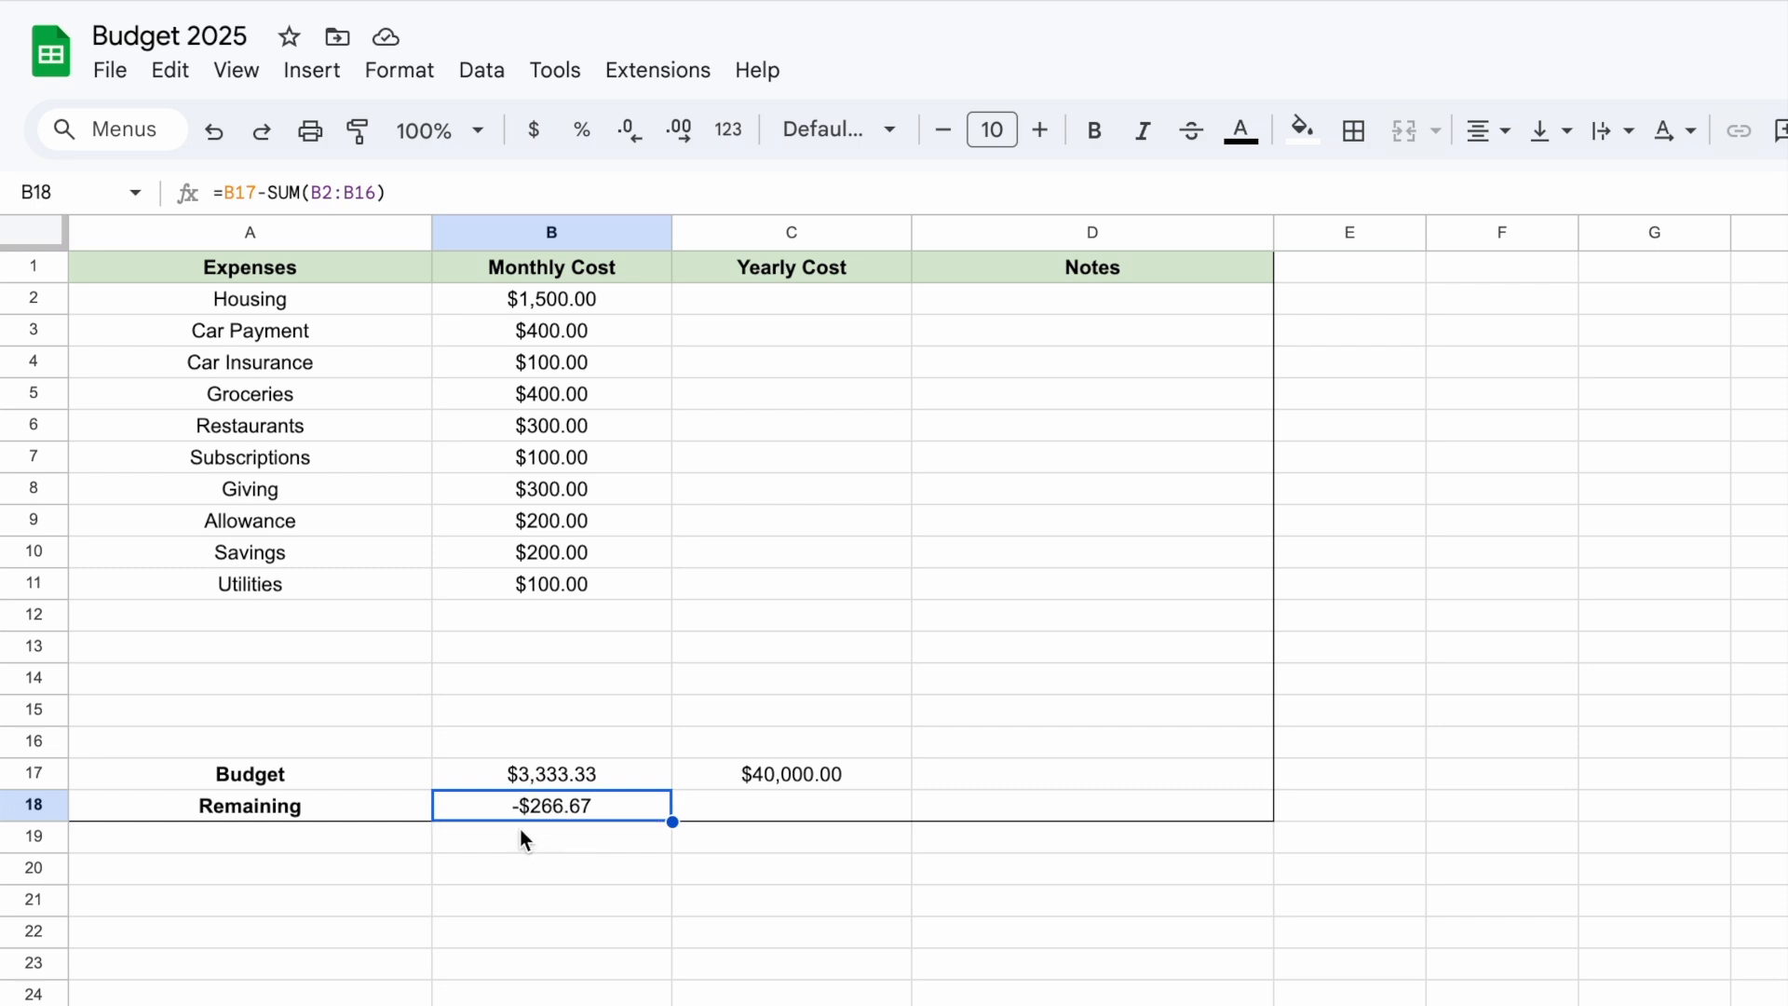
pyautogui.click(567, 456)
pyautogui.moveTo(567, 362); pyautogui.dragTo(566, 406)
pyautogui.click(566, 406)
pyautogui.click(566, 420)
pyautogui.write('200')
pyautogui.press('Return')
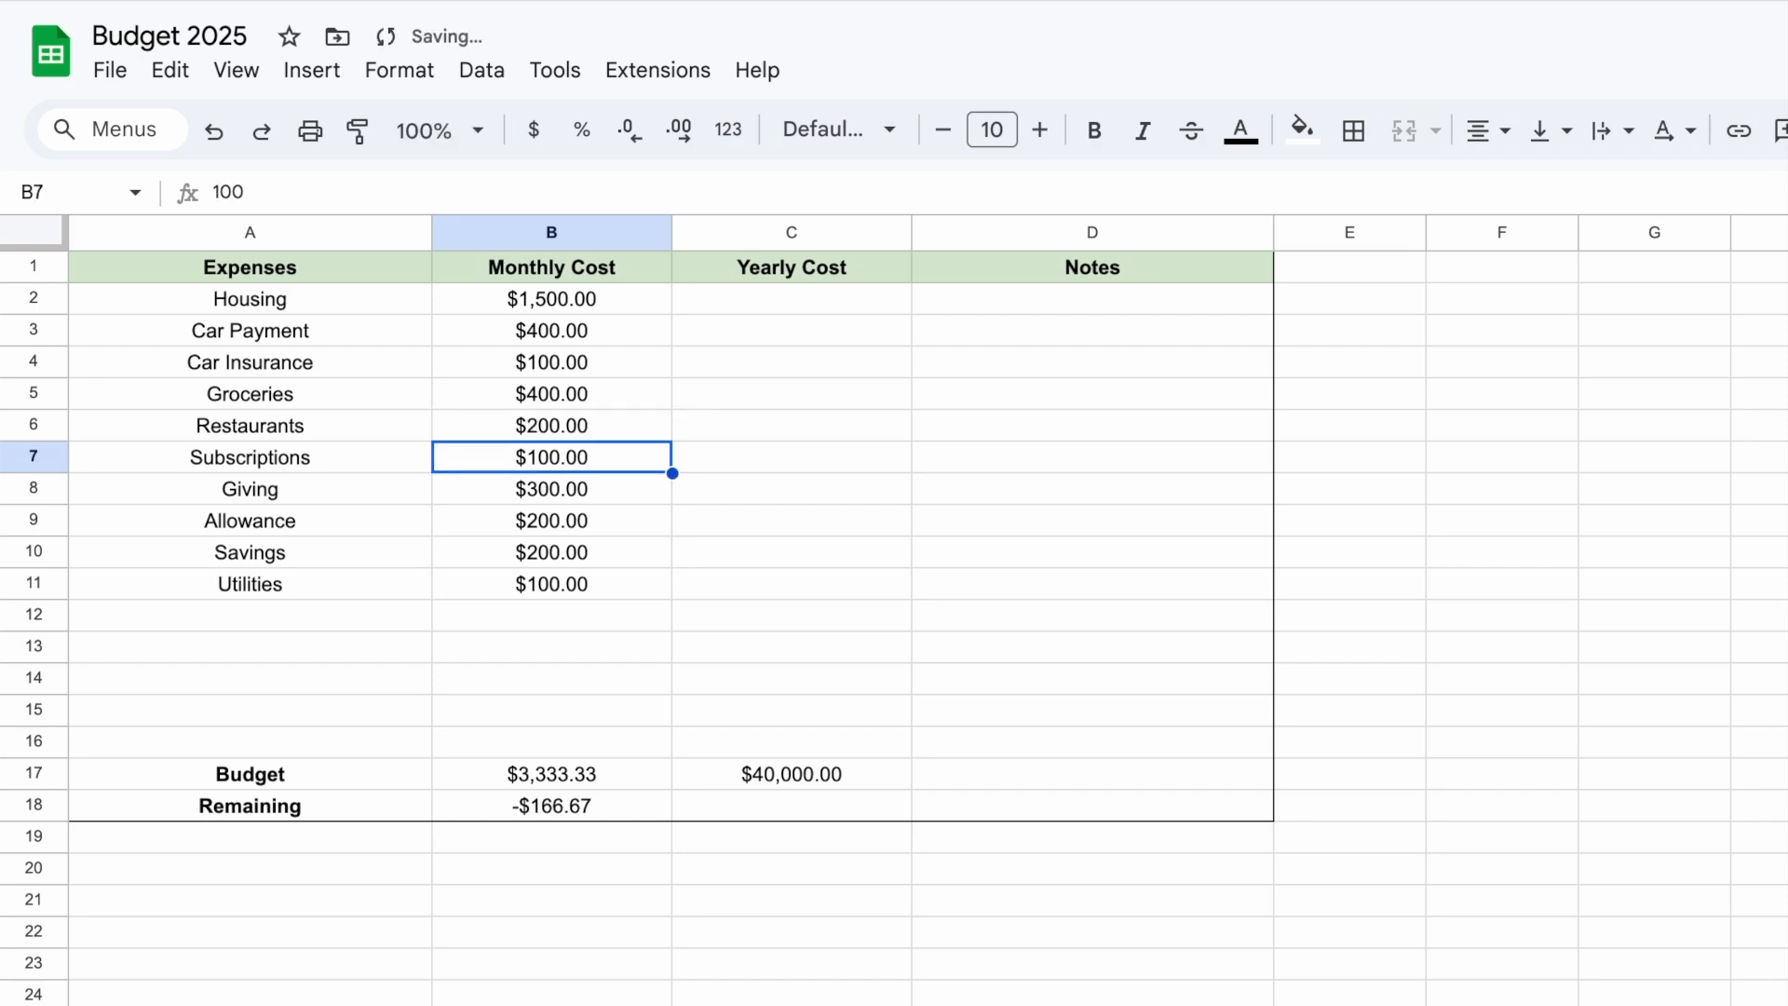
pyautogui.click(574, 495)
pyautogui.write('200')
pyautogui.press('Return')
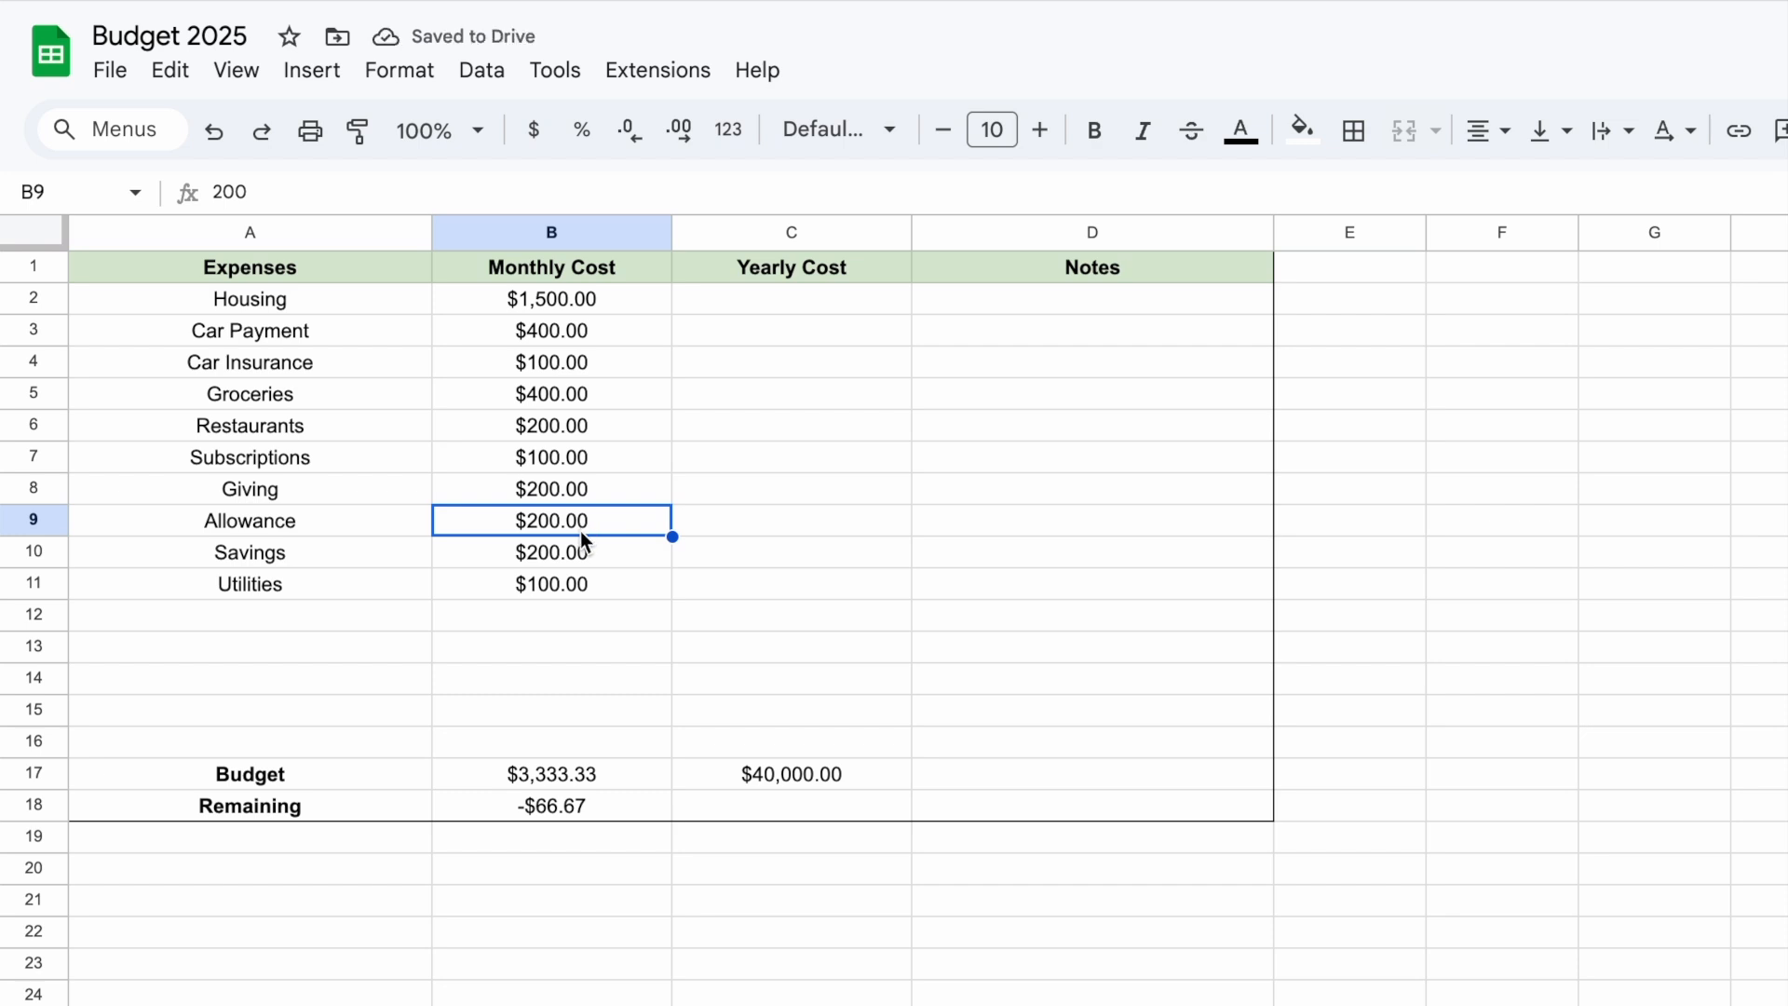
pyautogui.click(602, 486)
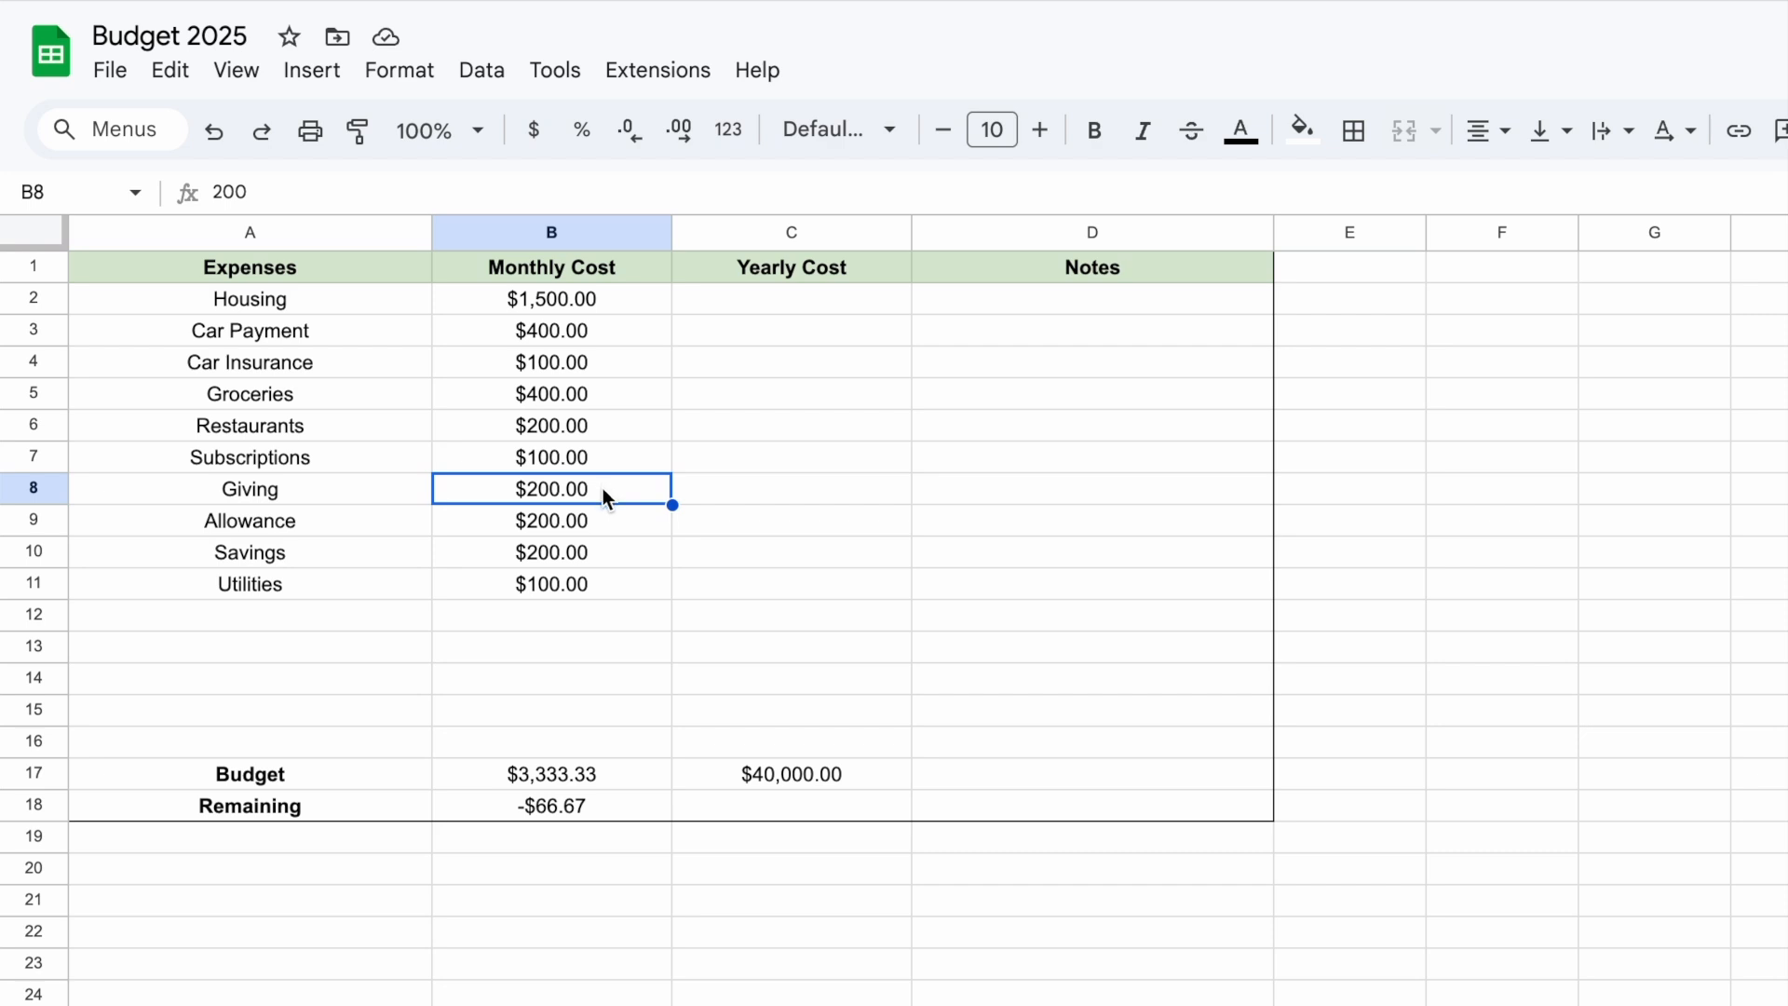
pyautogui.click(589, 588)
pyautogui.click(313, 500)
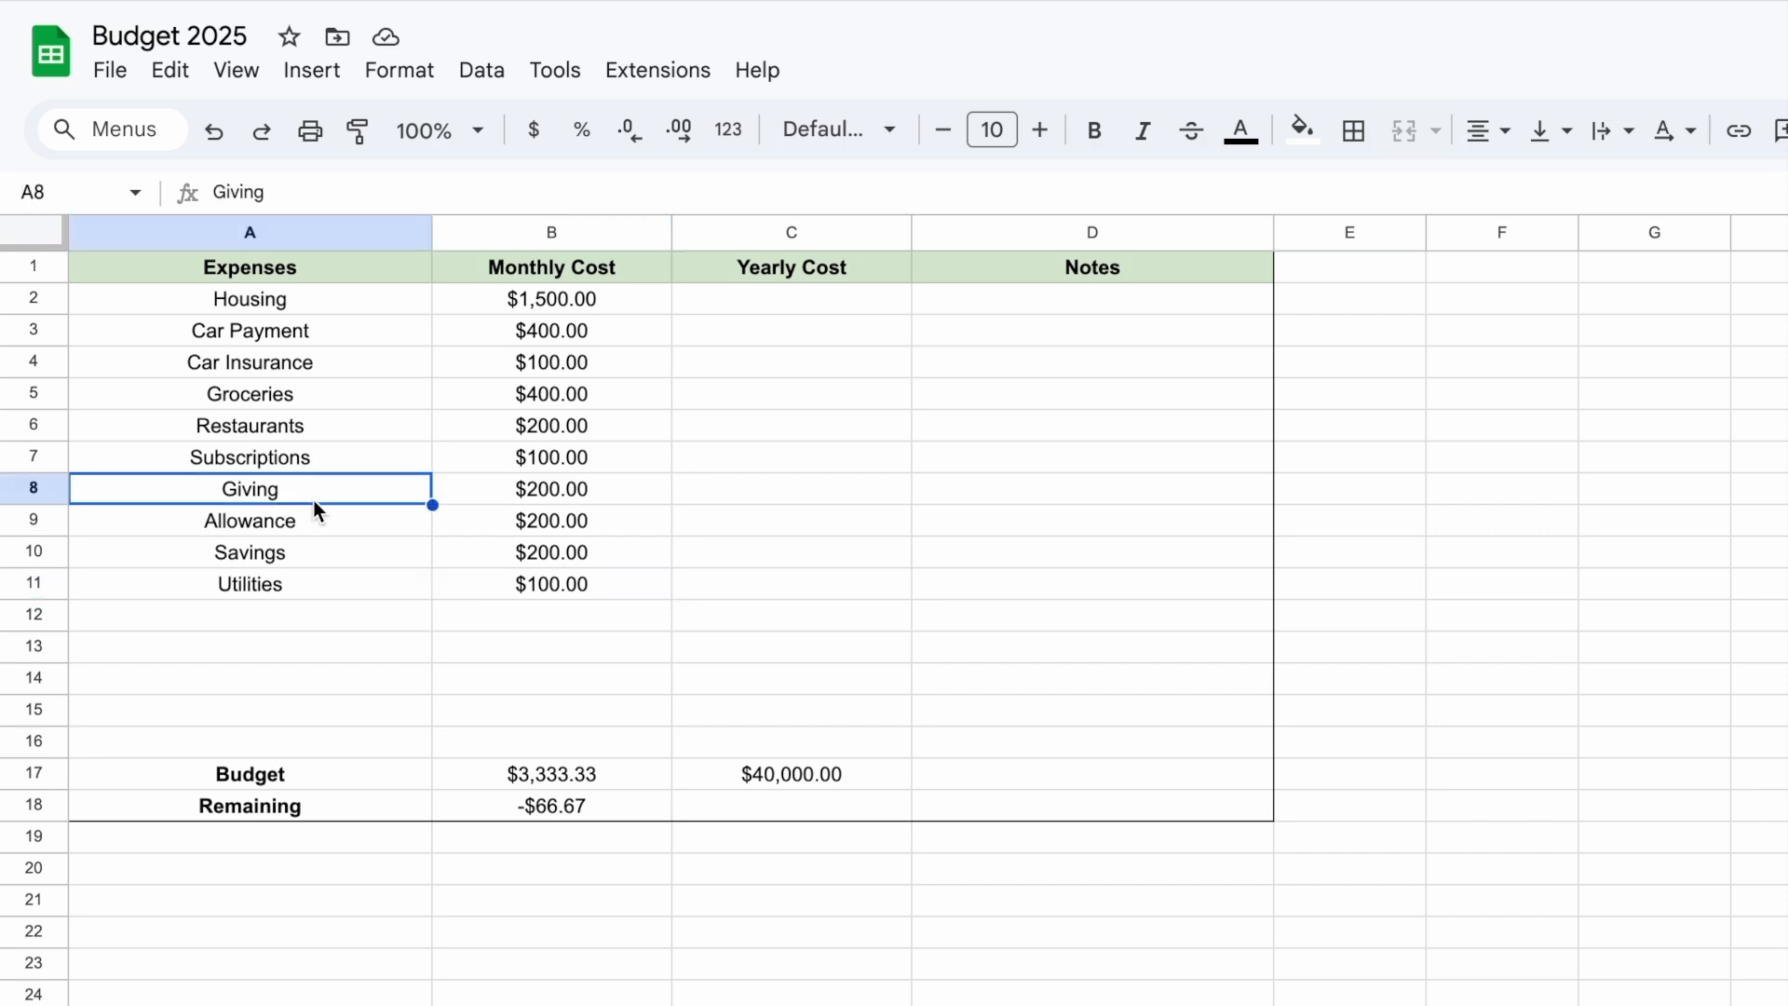
pyautogui.click(532, 494)
pyautogui.click(344, 489)
pyautogui.click(557, 496)
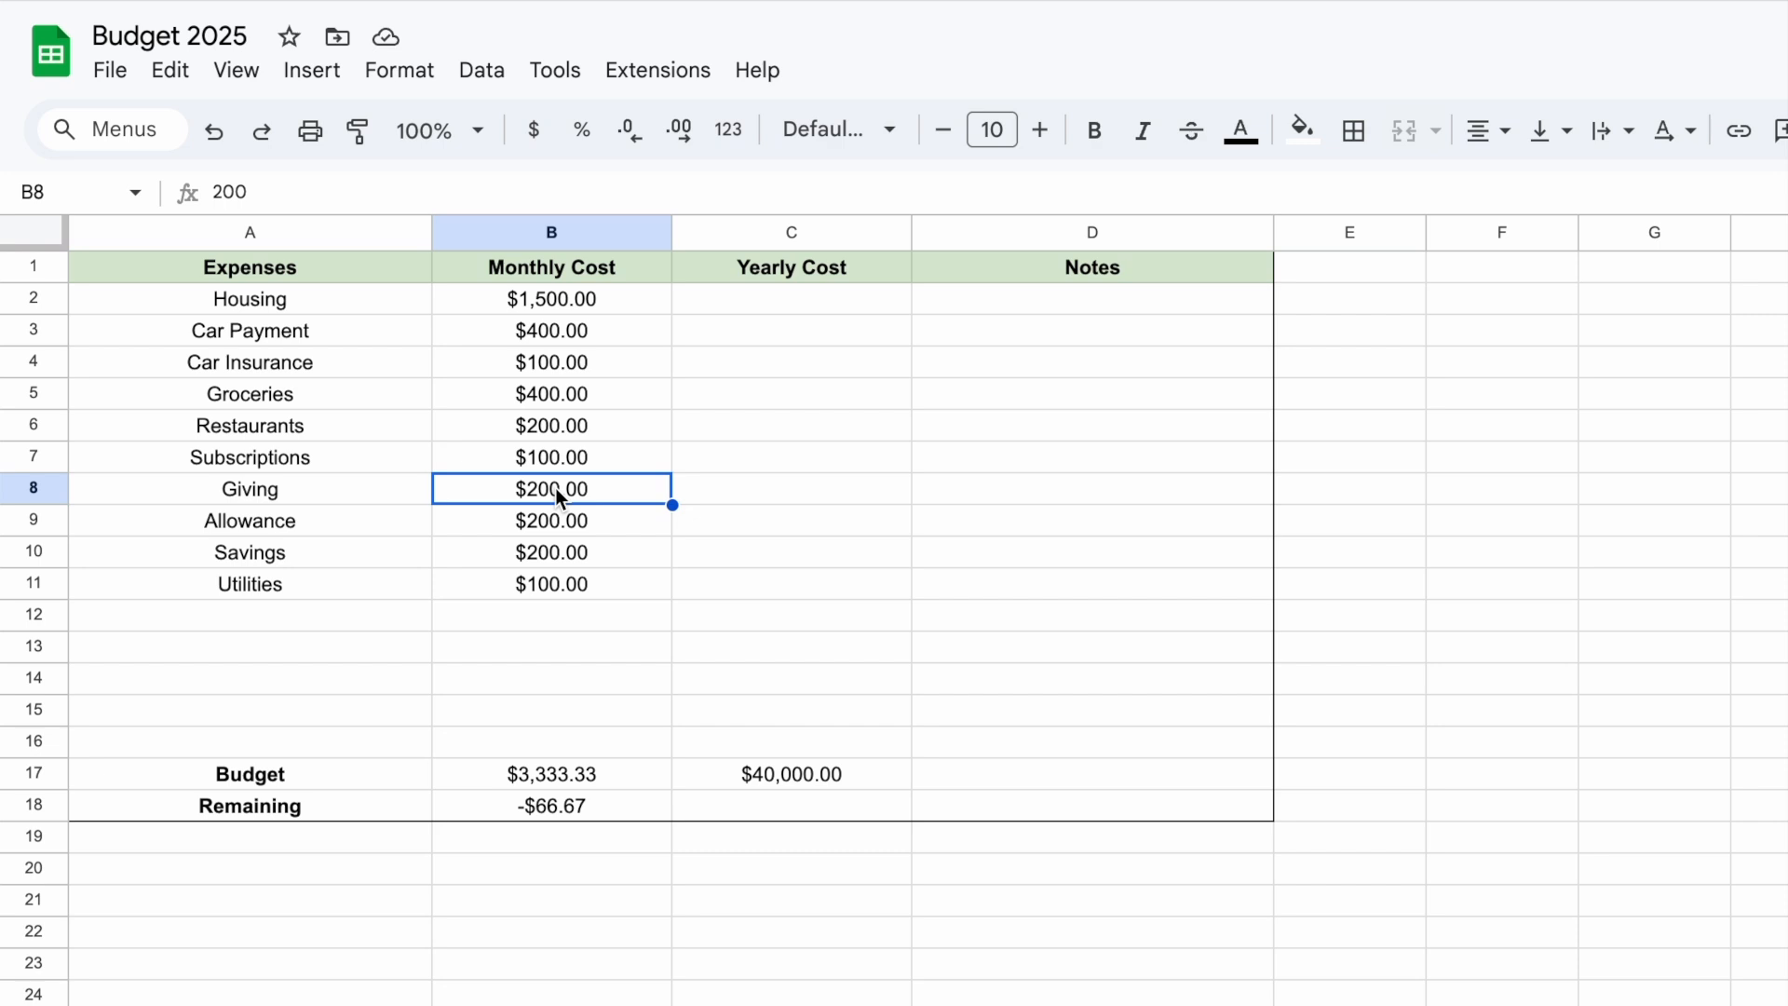
pyautogui.click(577, 616)
pyautogui.click(588, 675)
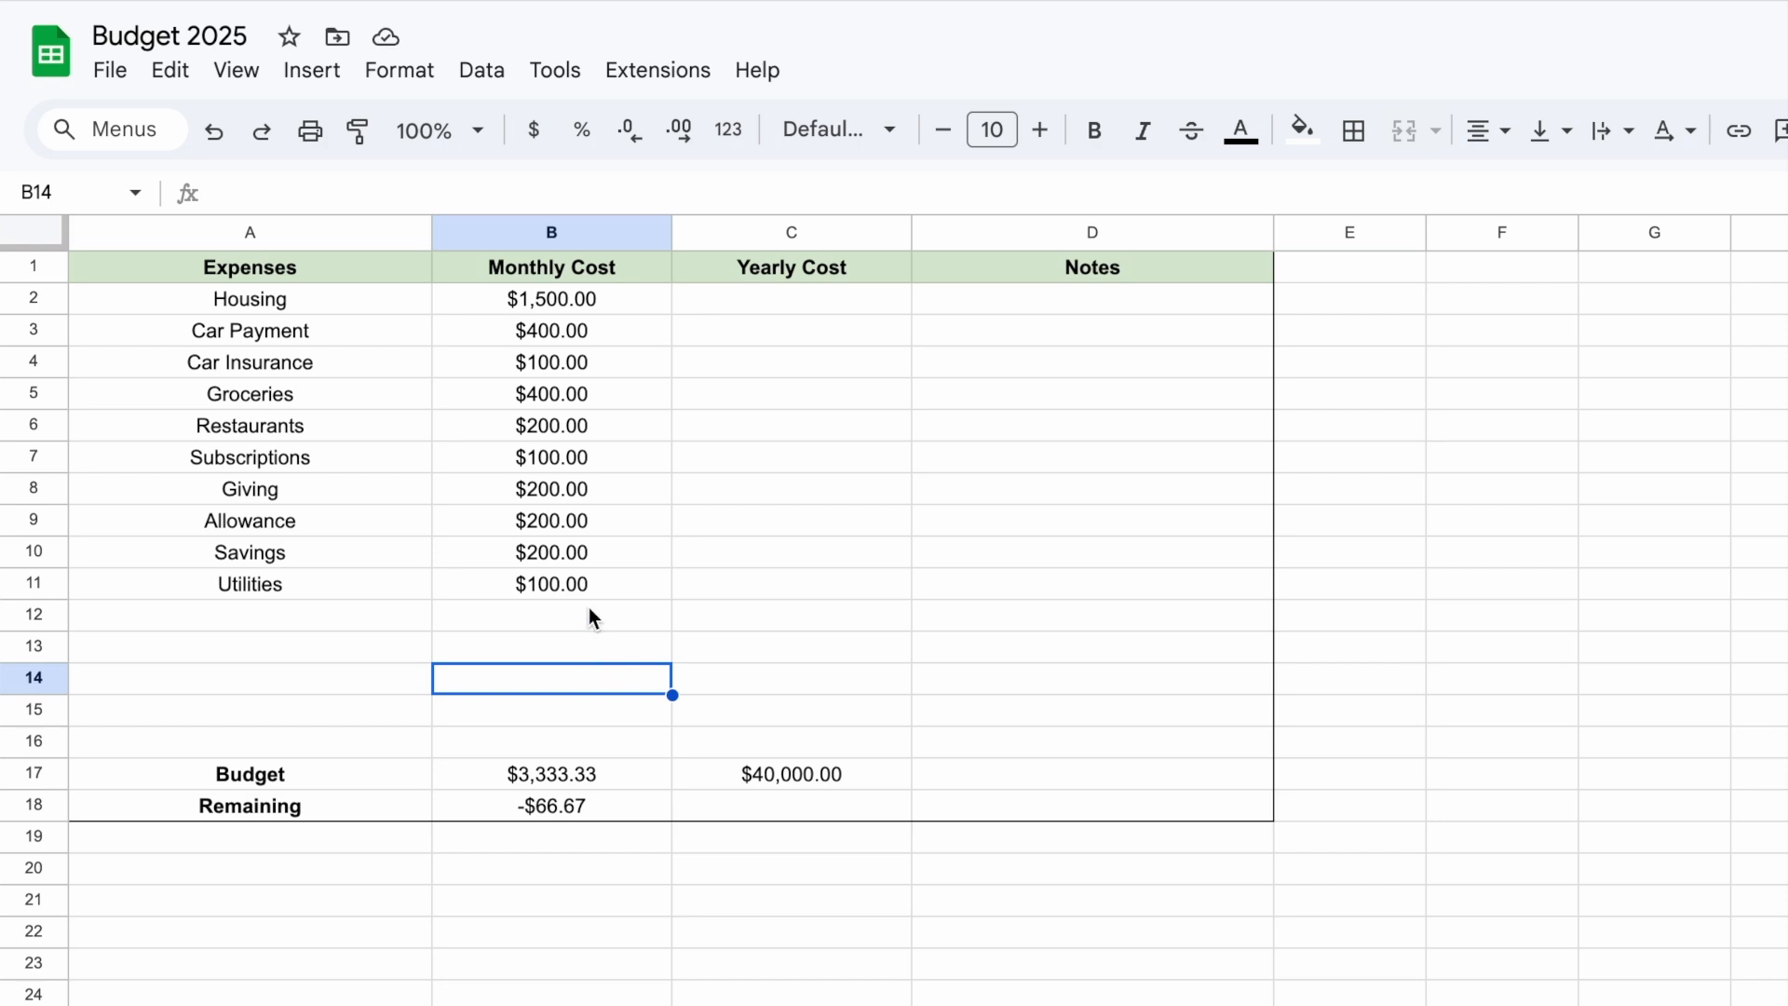
pyautogui.click(533, 494)
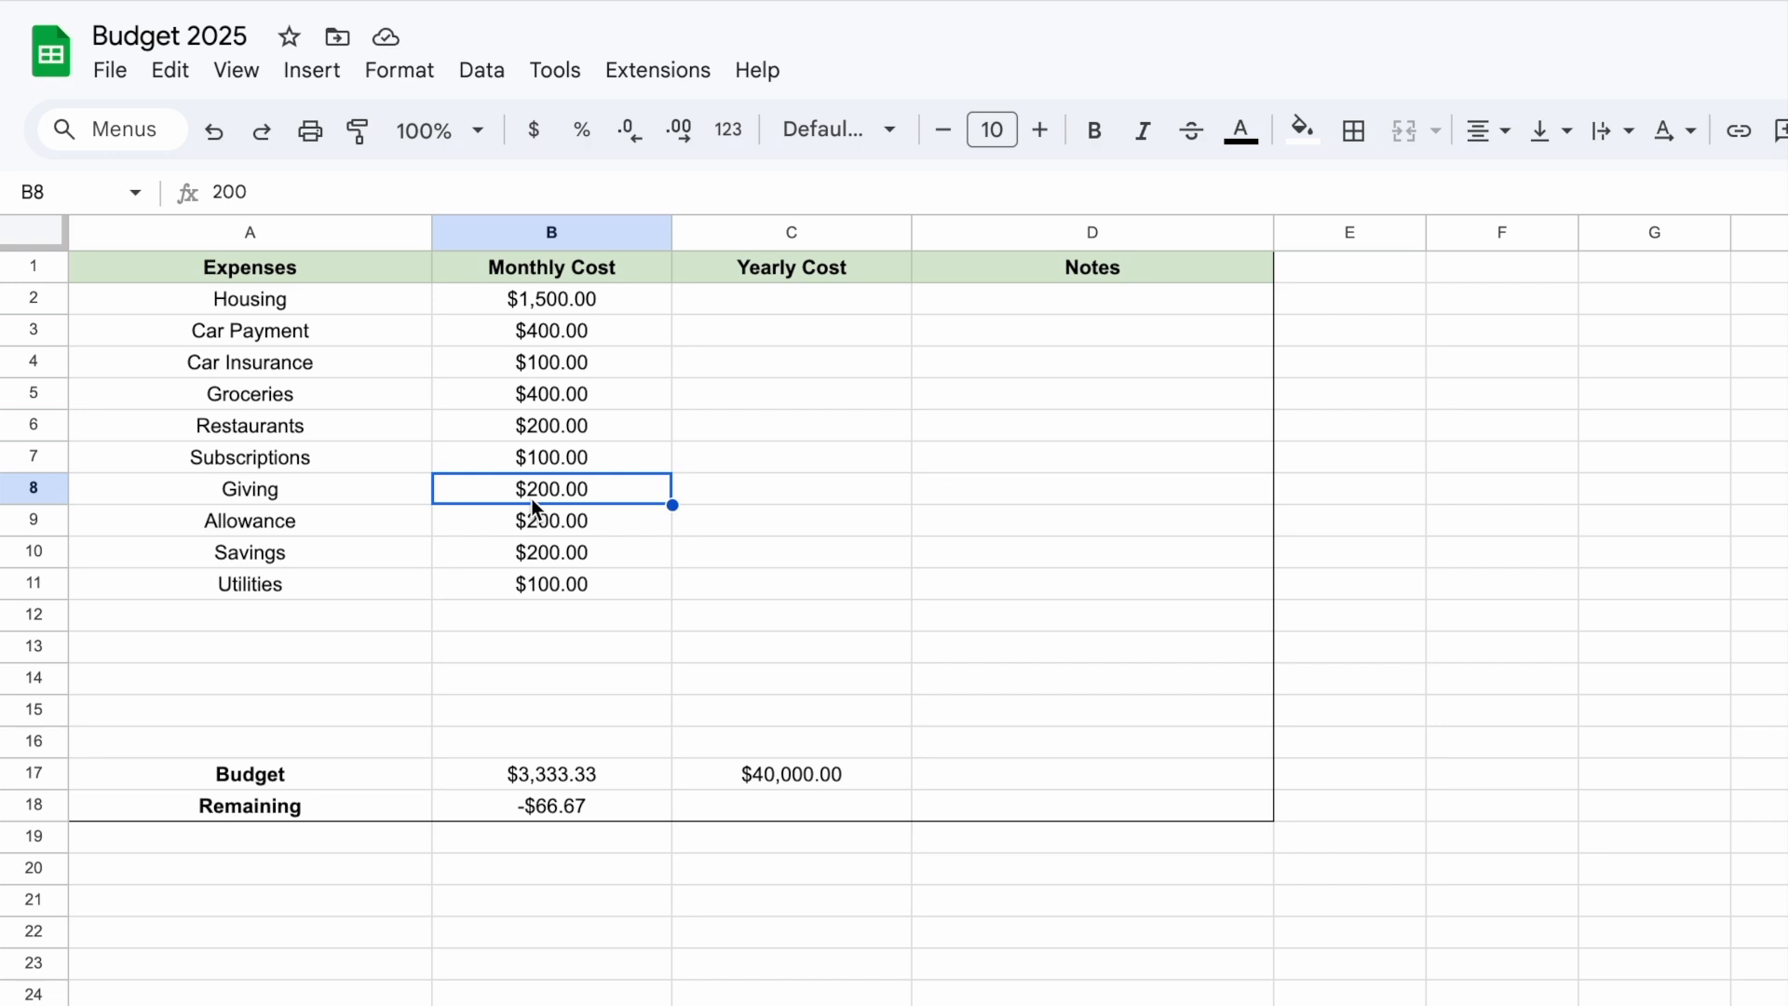
pyautogui.click(543, 585)
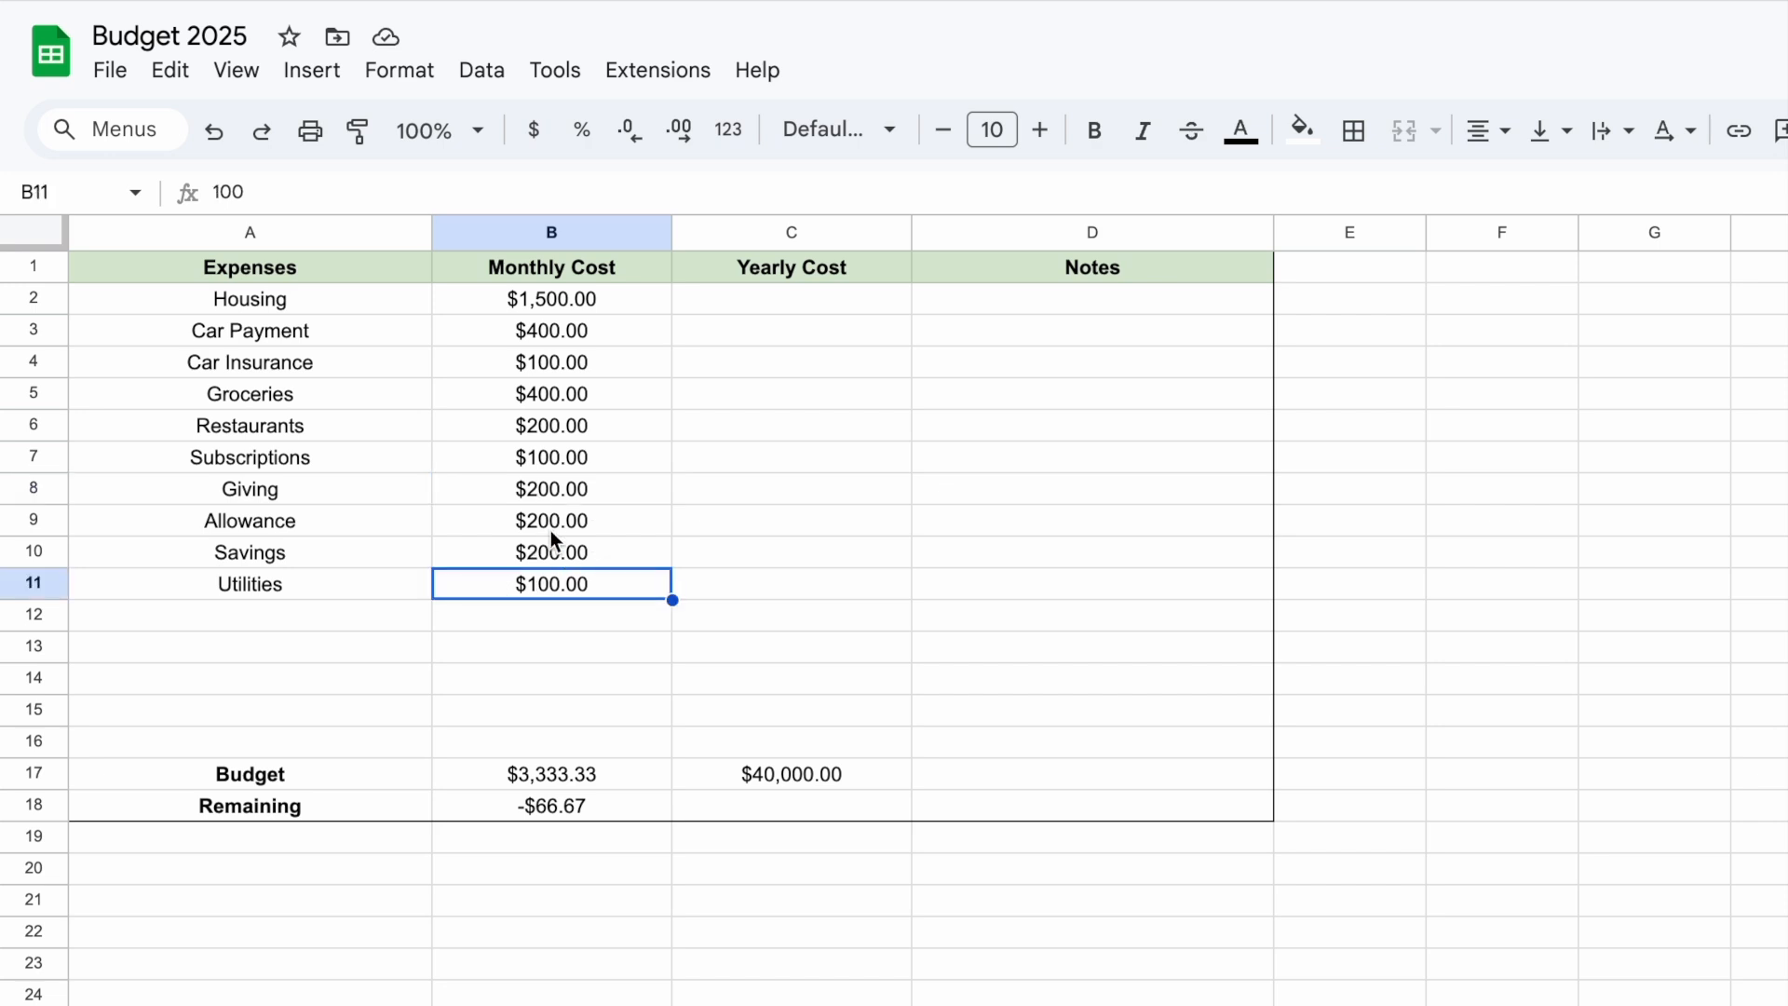
pyautogui.click(552, 526)
pyautogui.click(390, 566)
pyautogui.click(550, 554)
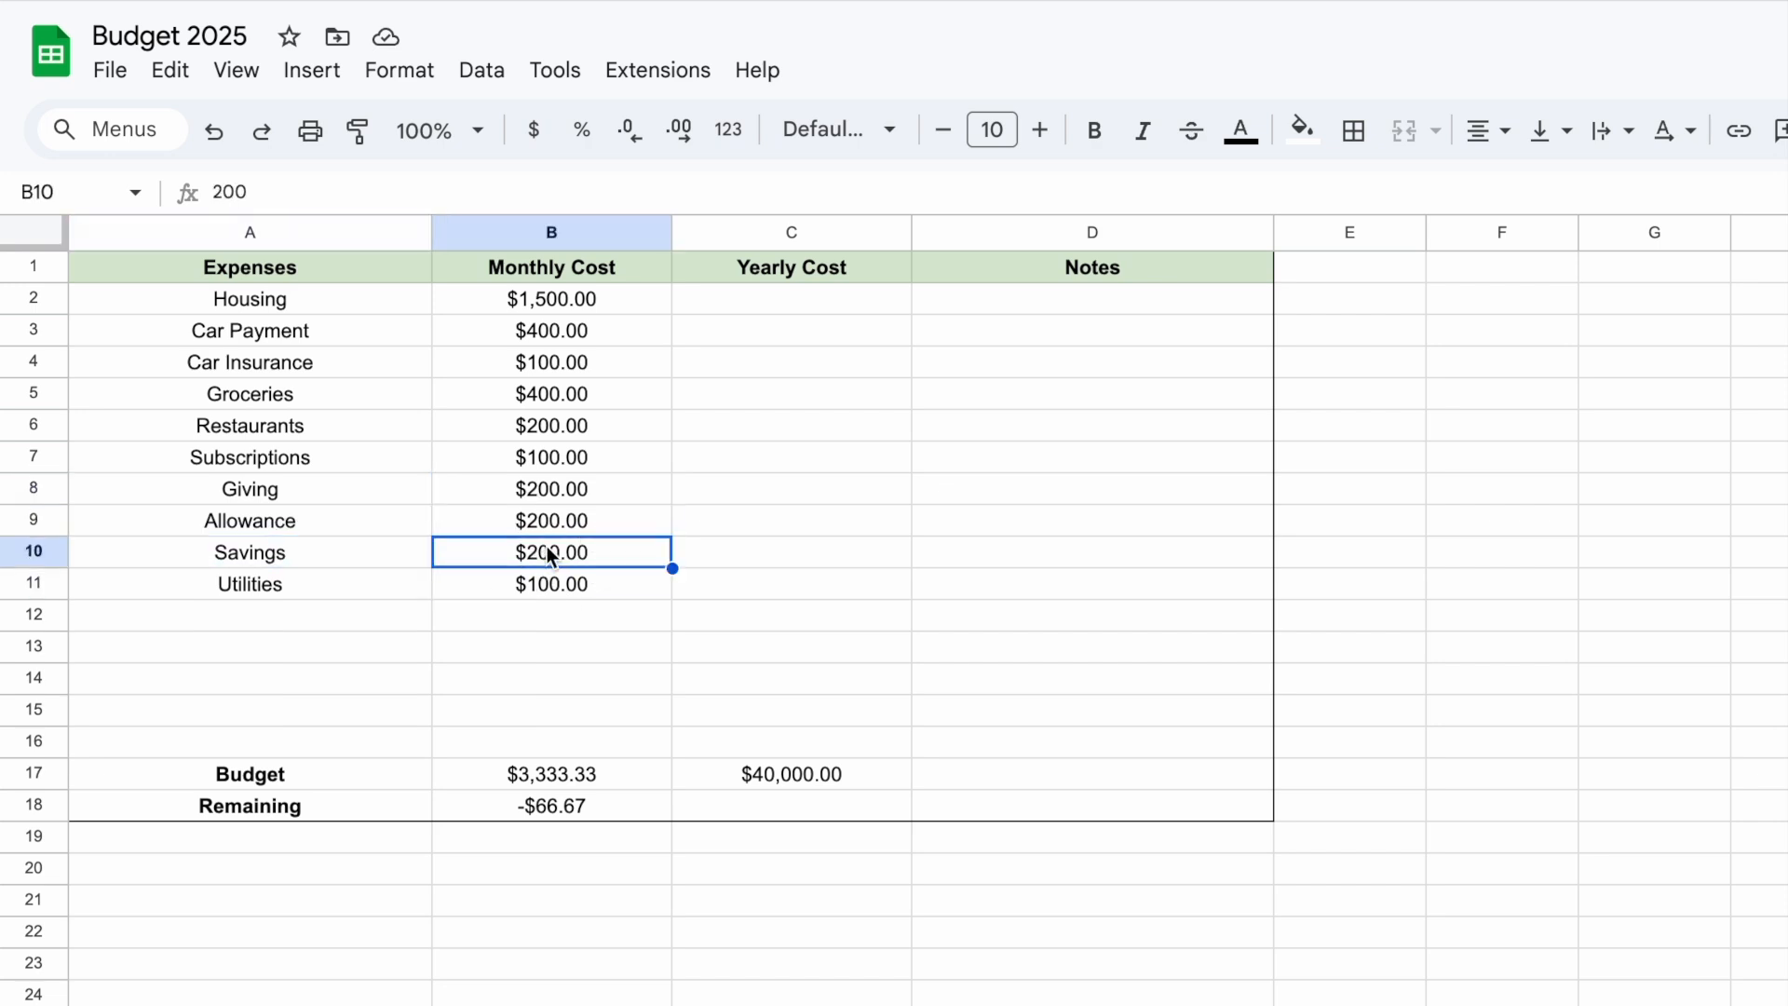
# Set the monthly cost of Allowance in B9 to 150
pyautogui.click(550, 524)
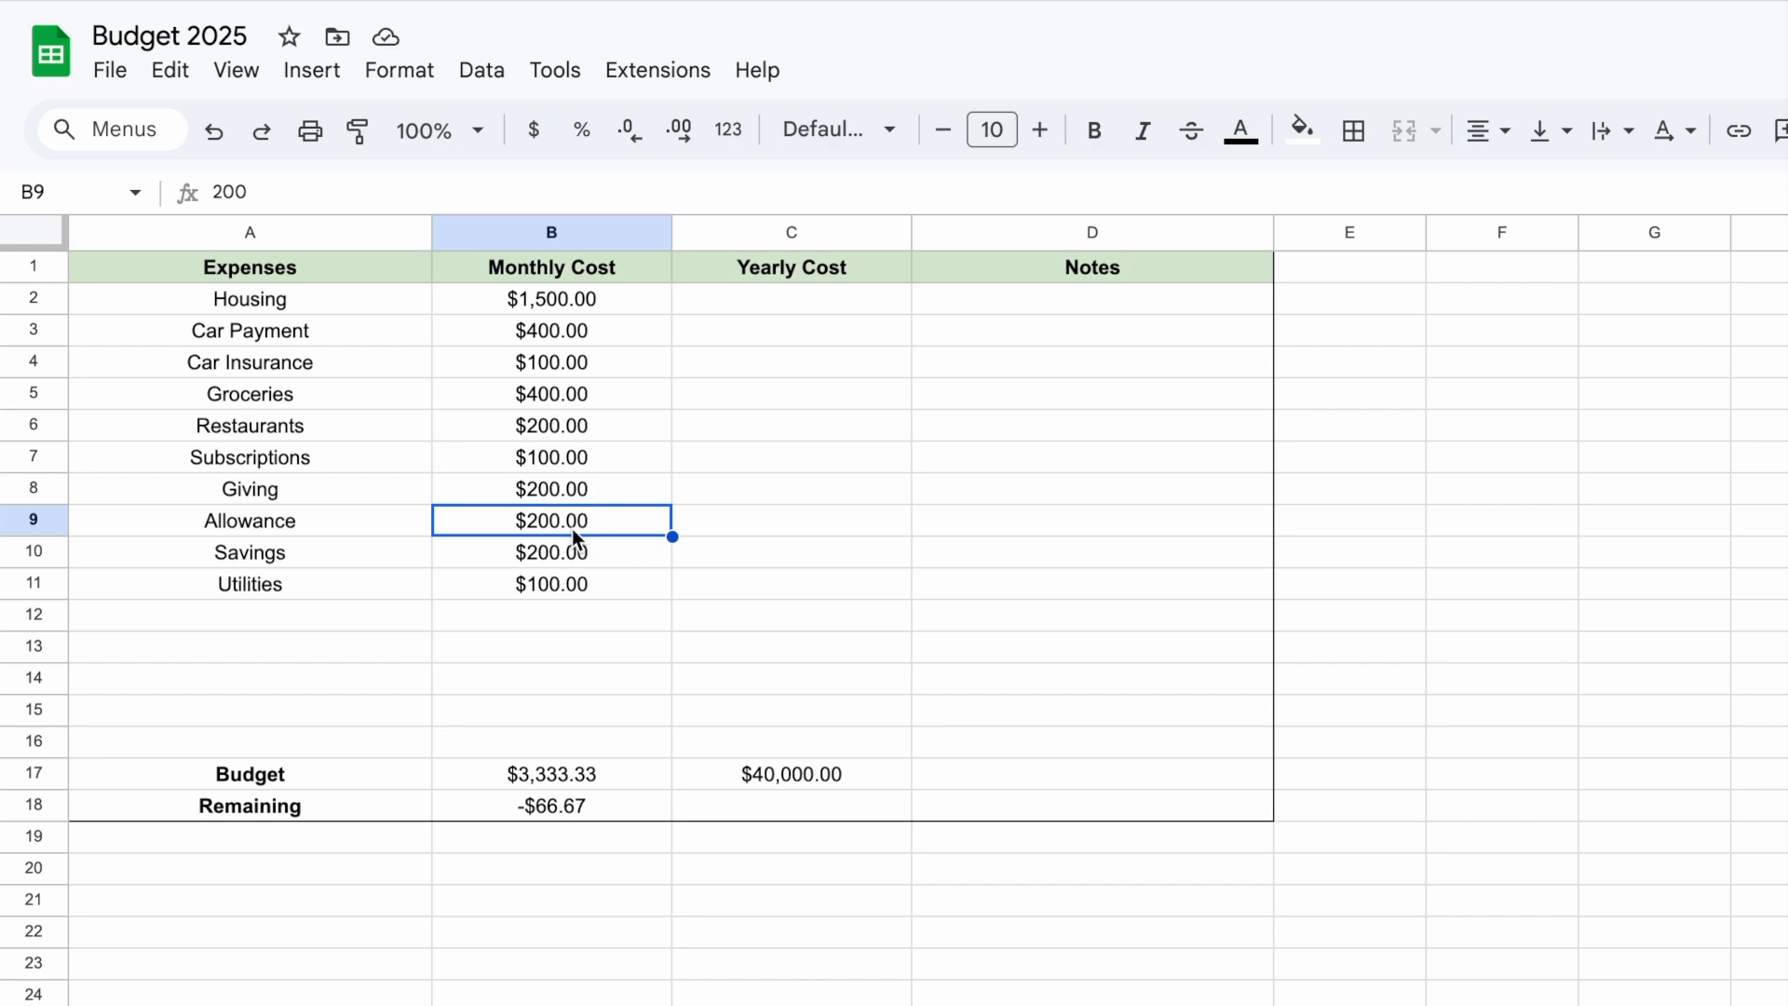
pyautogui.write('150')
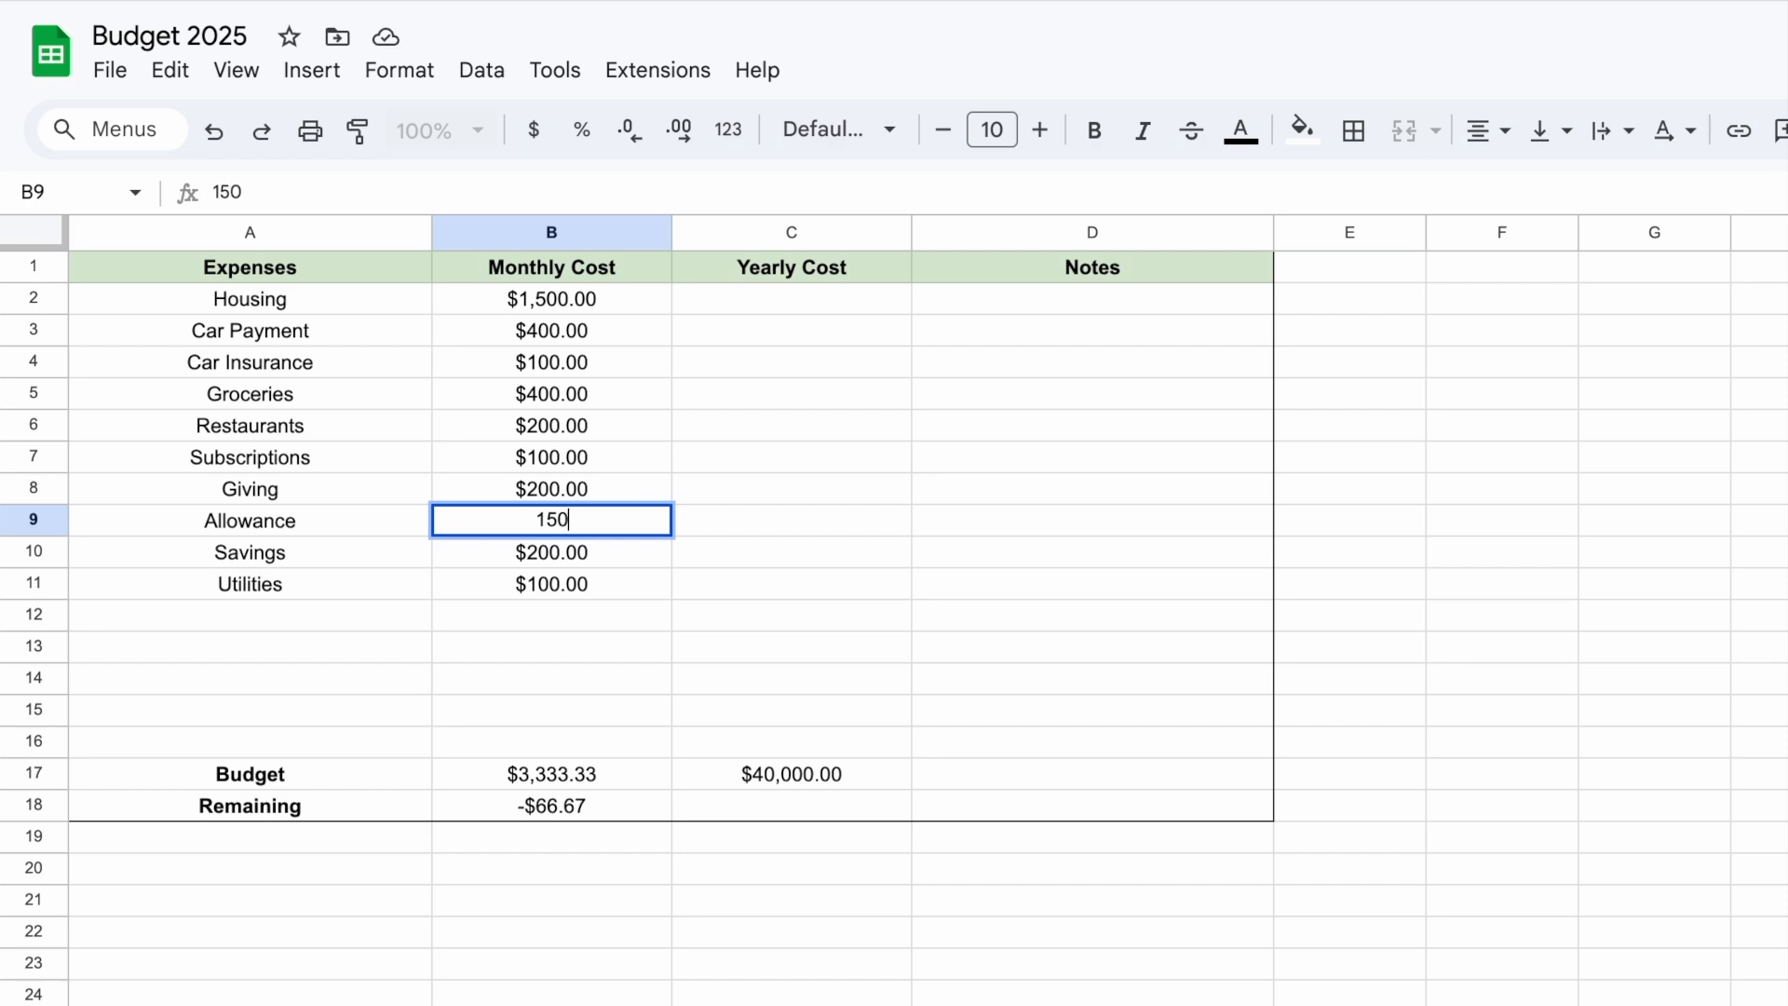
pyautogui.press('Return')
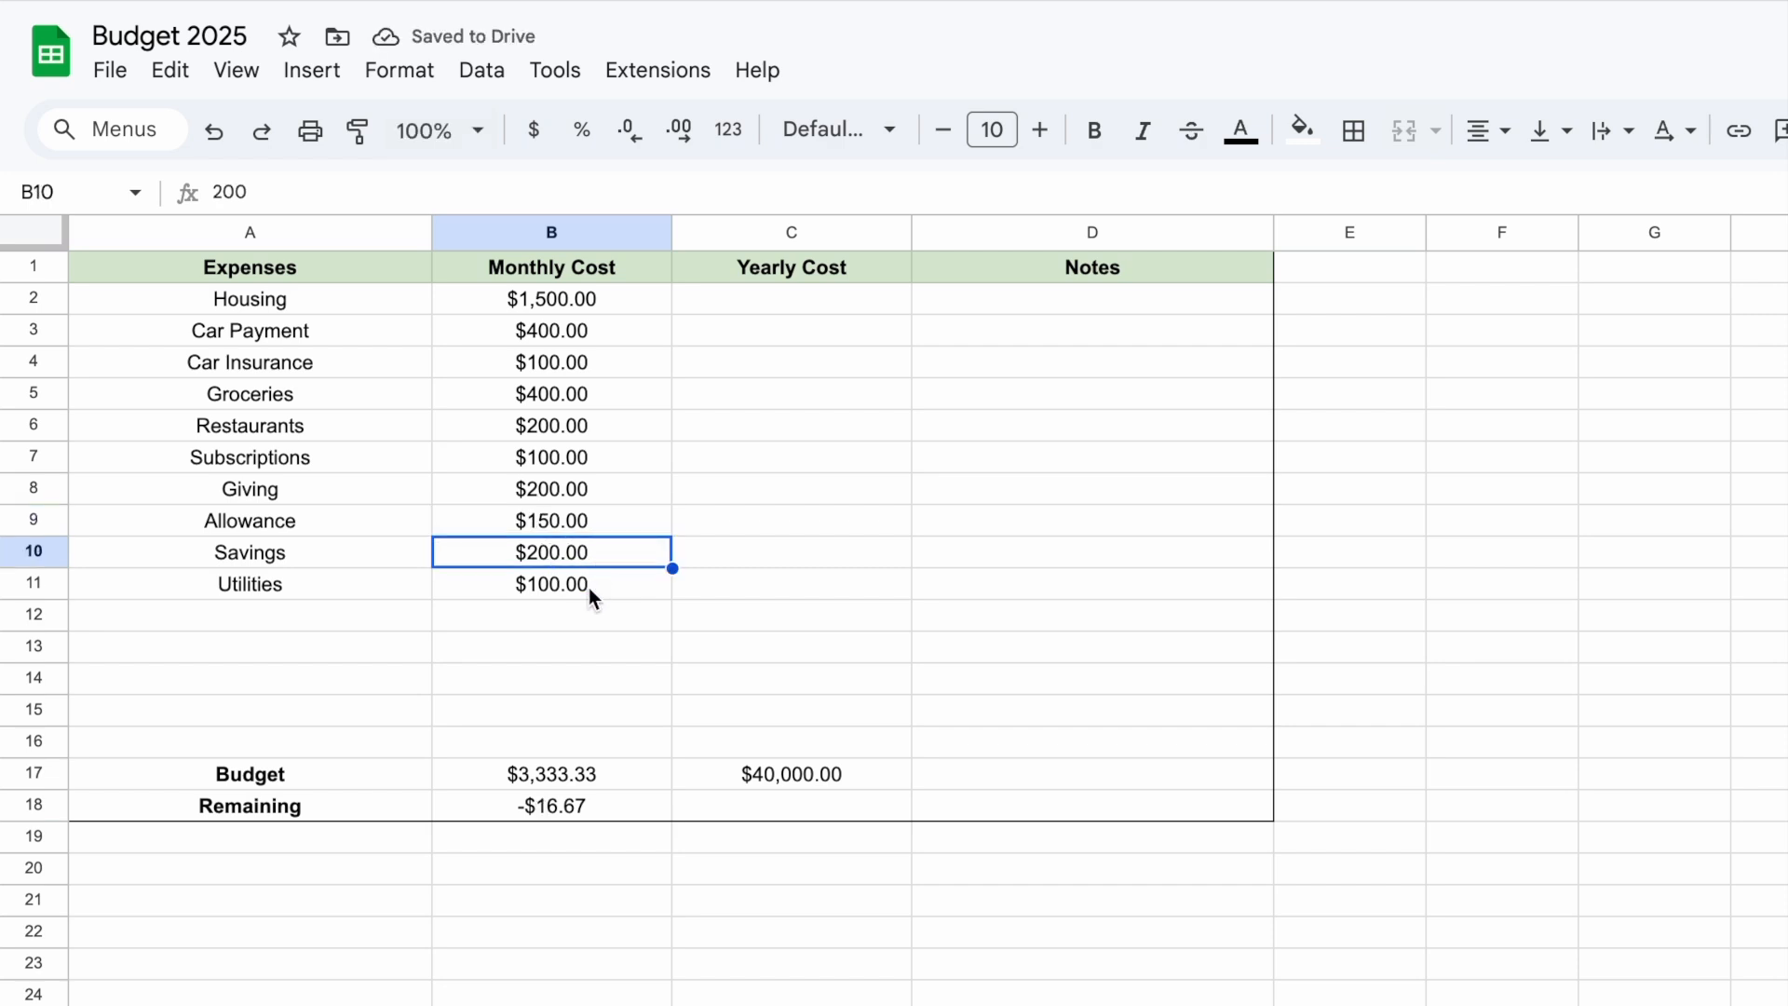
# Add an expense named Emergency / Misc in A12, below Utilities
pyautogui.click(588, 589)
pyautogui.click(390, 601)
pyautogui.click(379, 617)
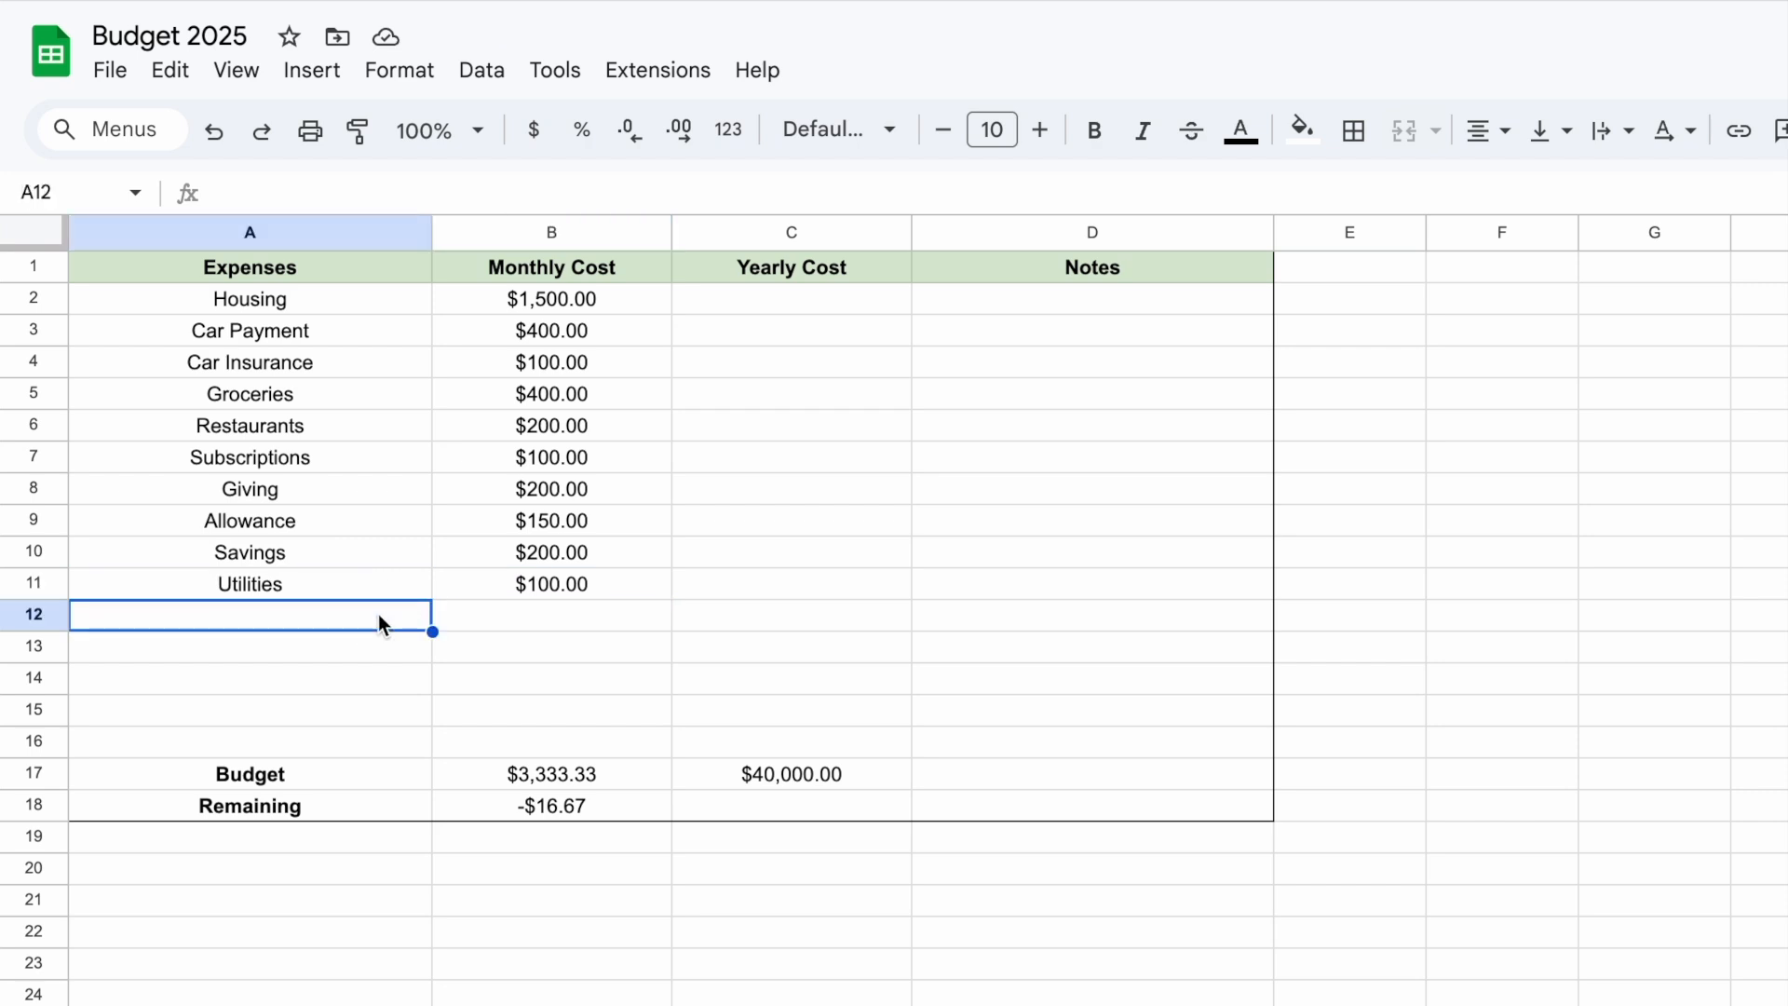
pyautogui.write('Em')
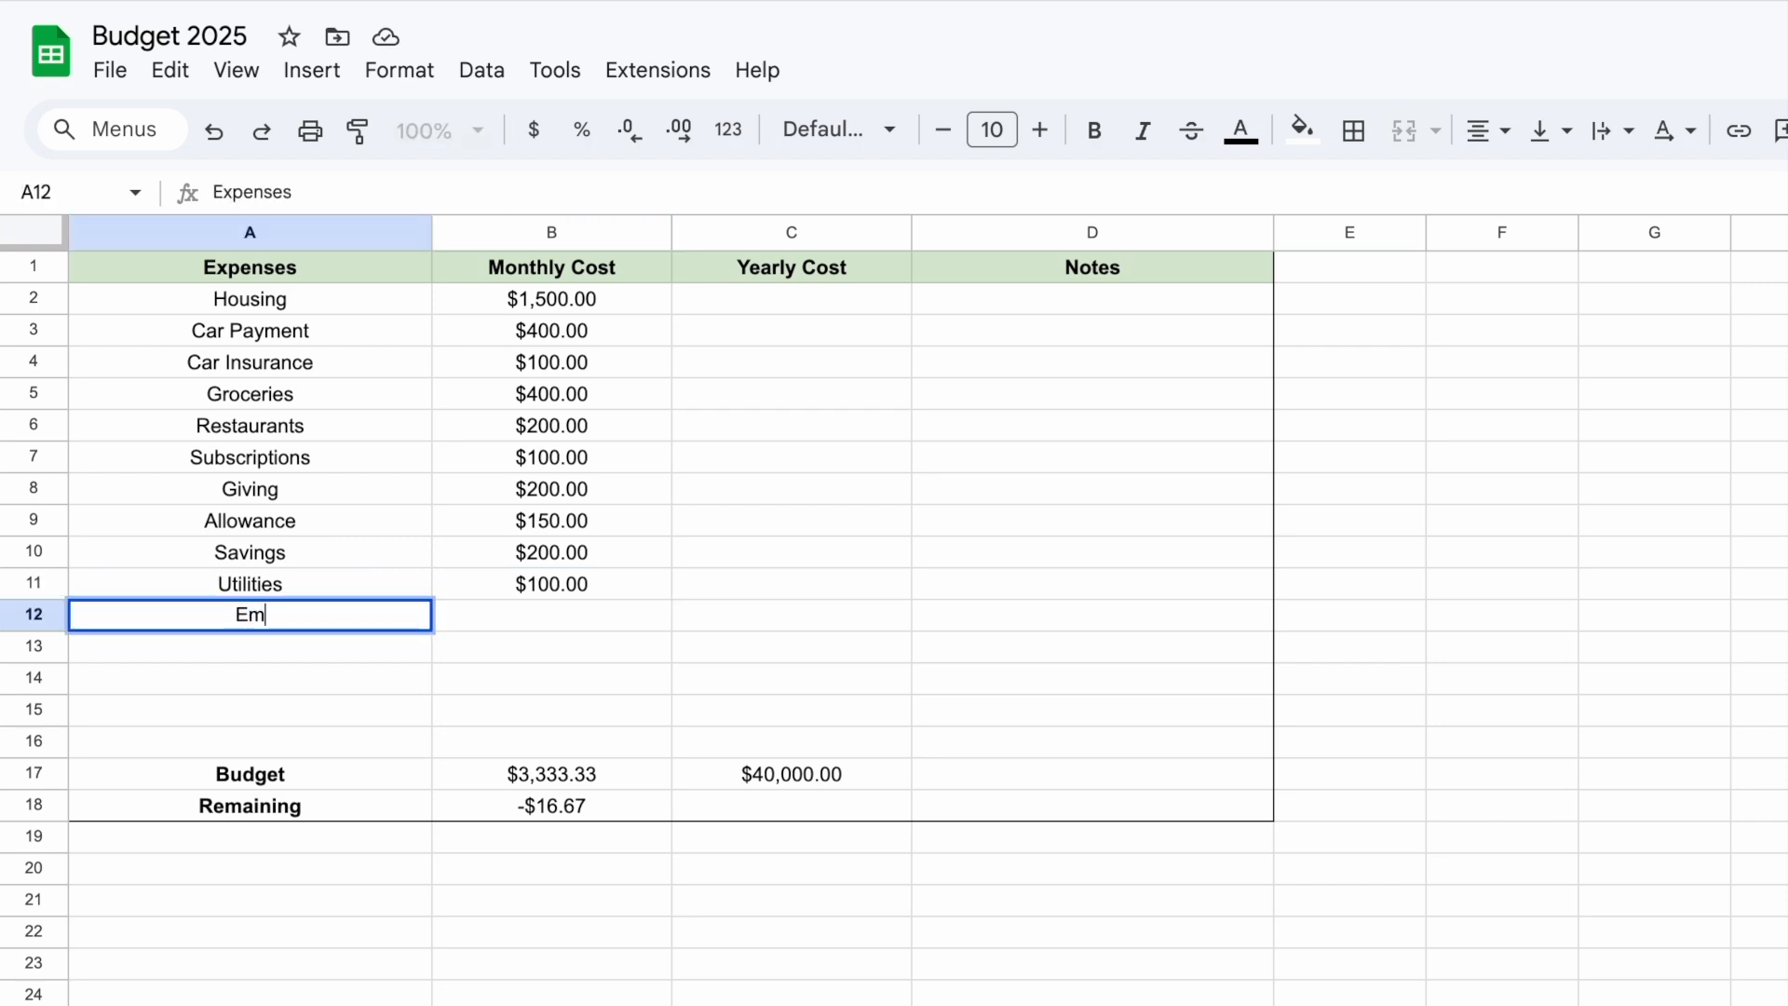
pyautogui.write('er')
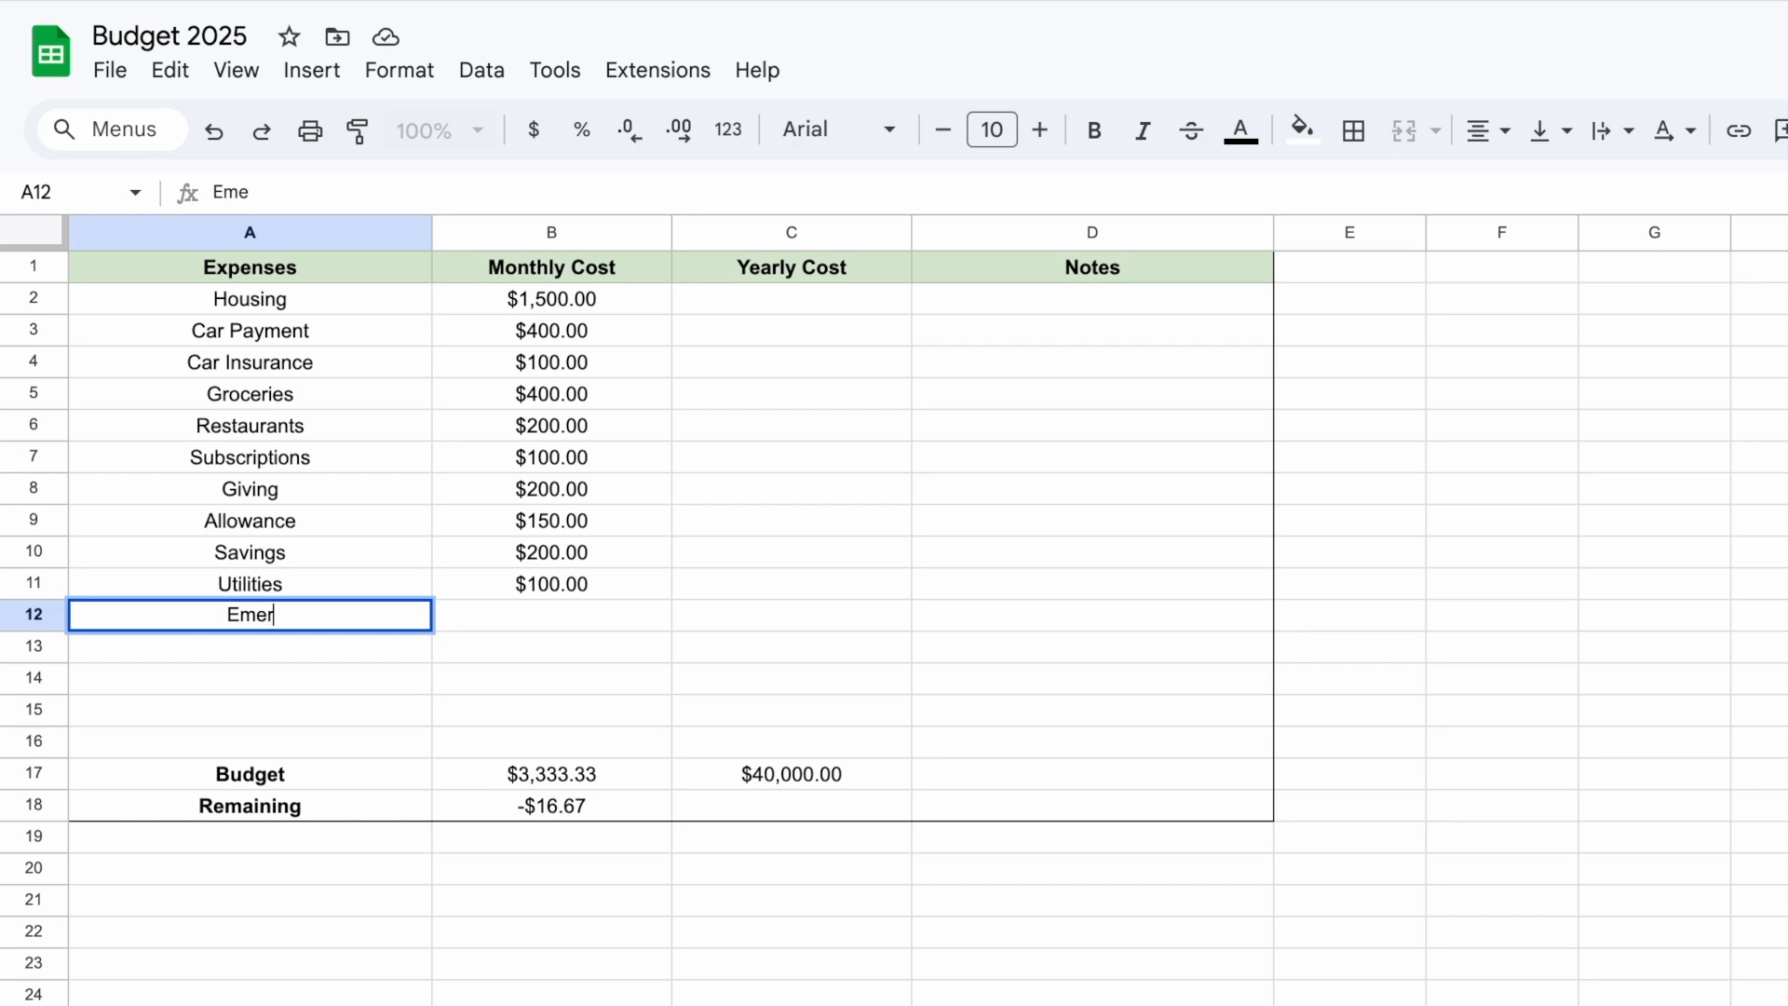
pyautogui.write('gency / Misc')
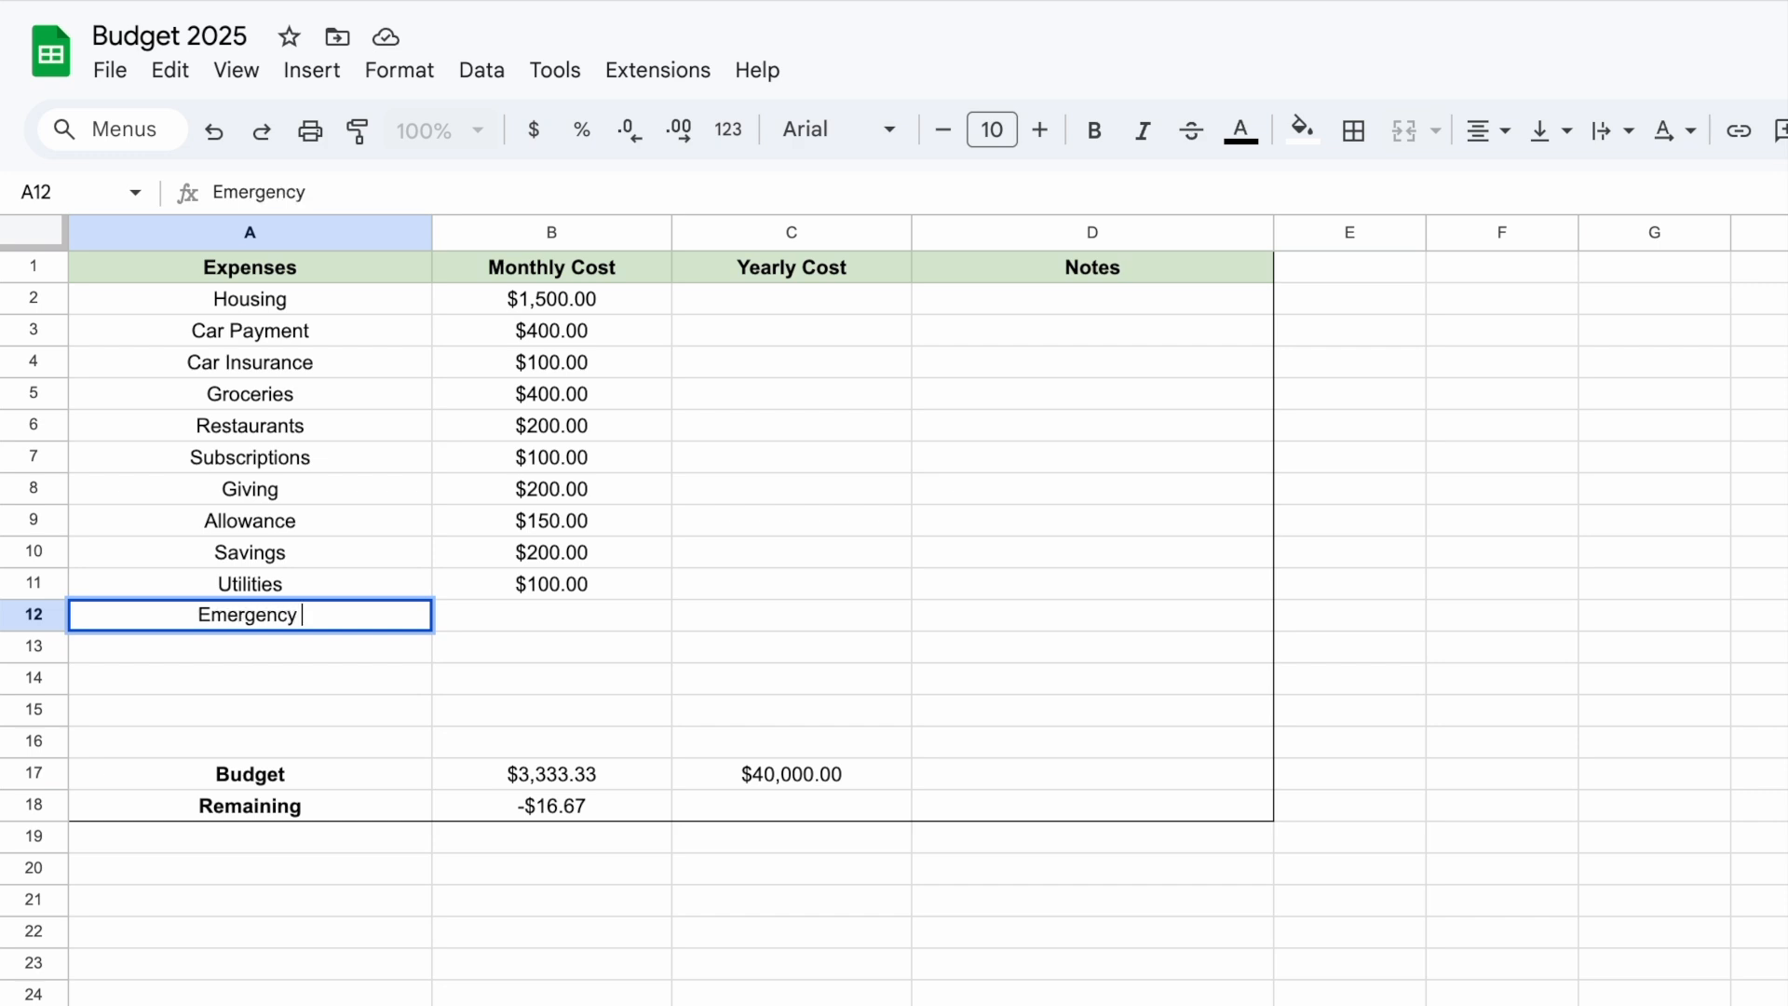
# Try 16.67 as the monthly cost of Emergency / Misc in B12 and clear the cell again
pyautogui.click(537, 627)
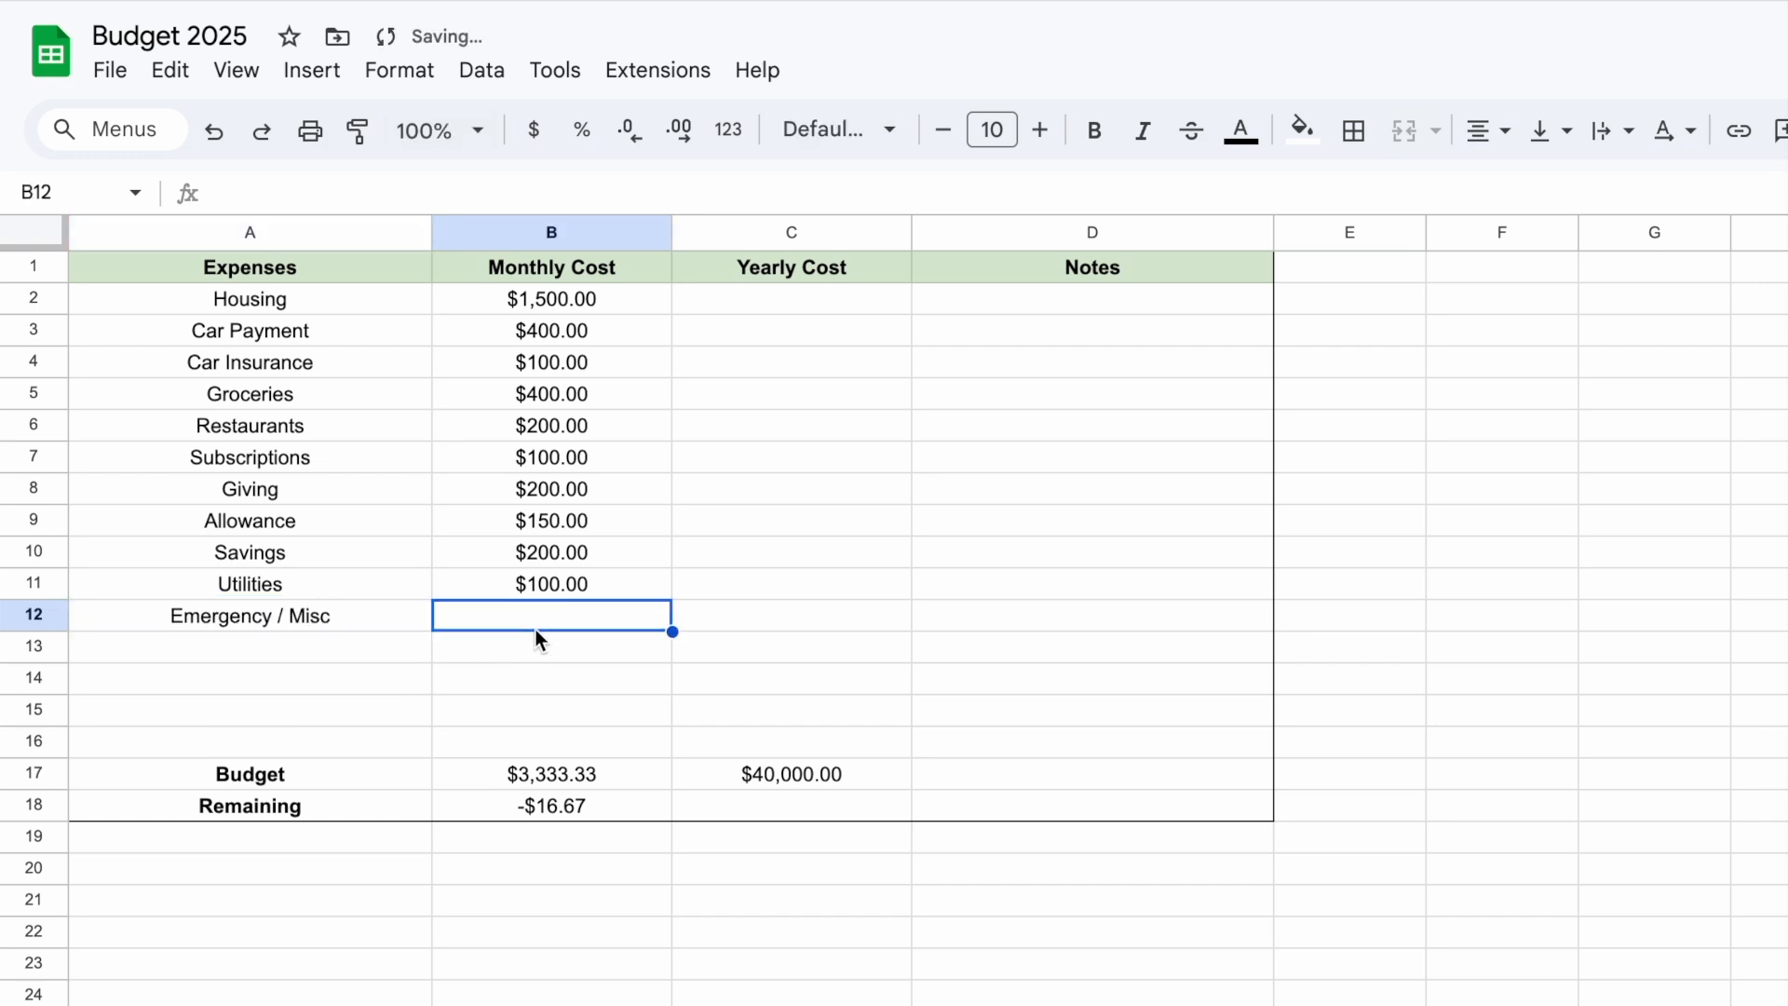
pyautogui.write('16.')
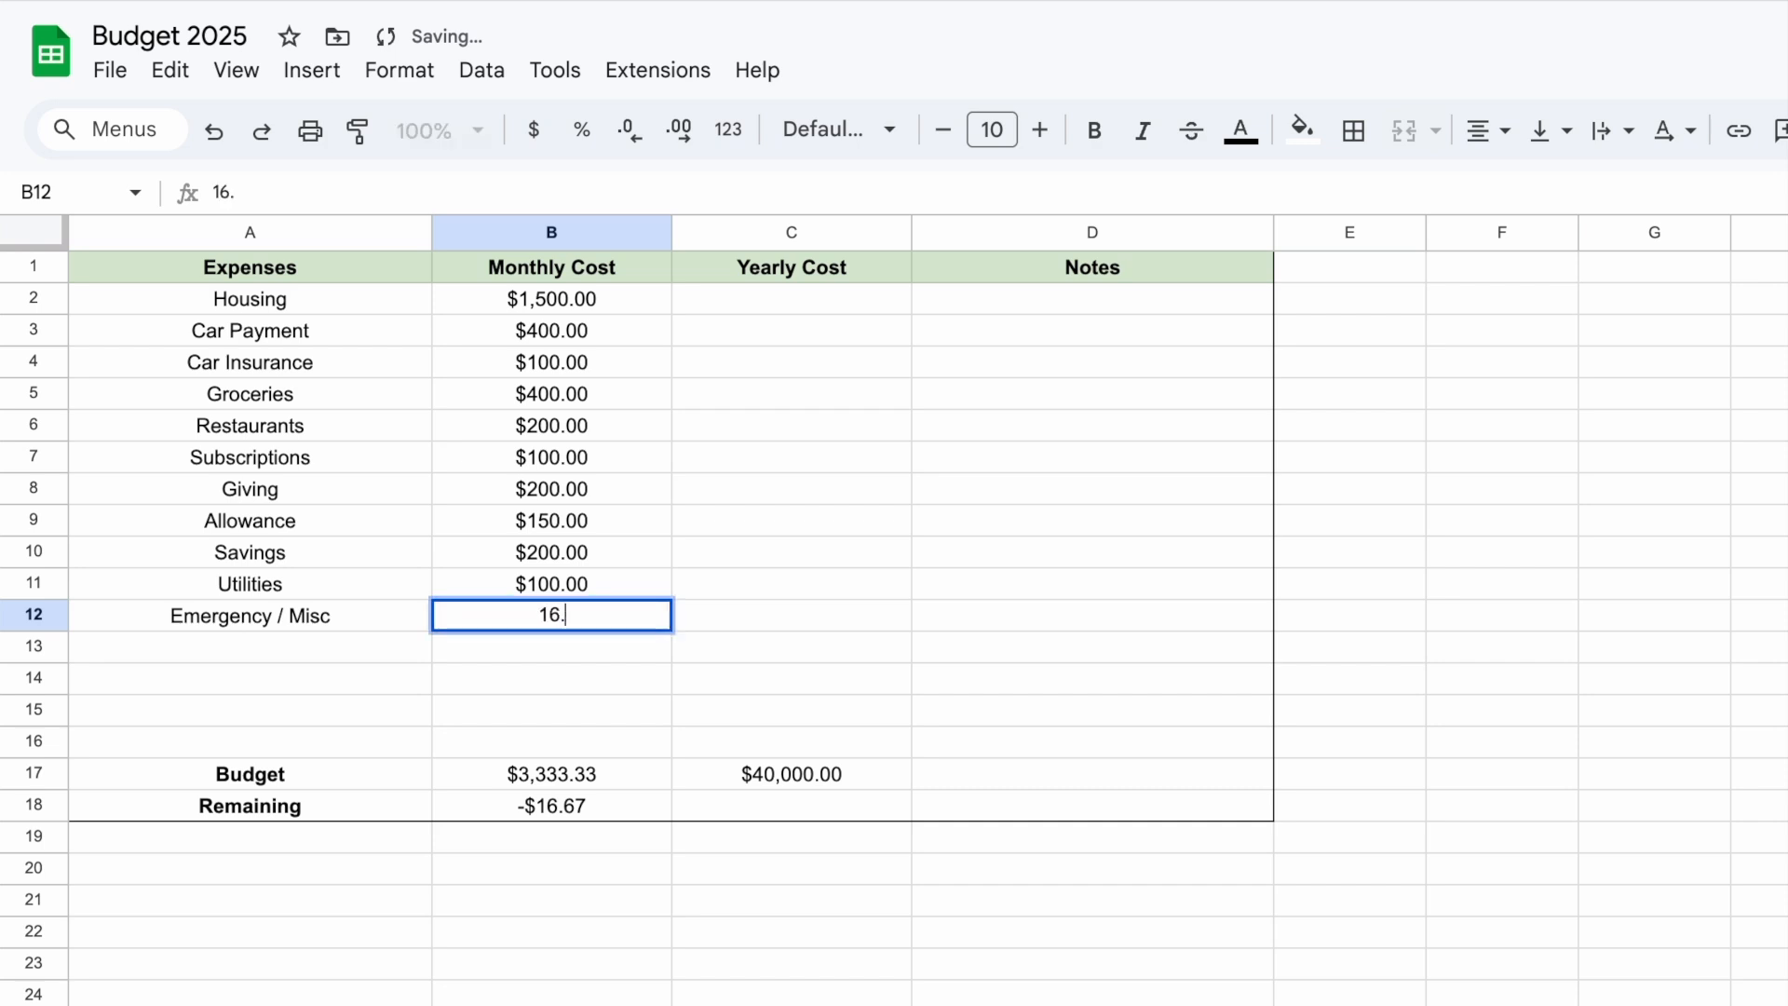
pyautogui.write('67')
pyautogui.press('Return')
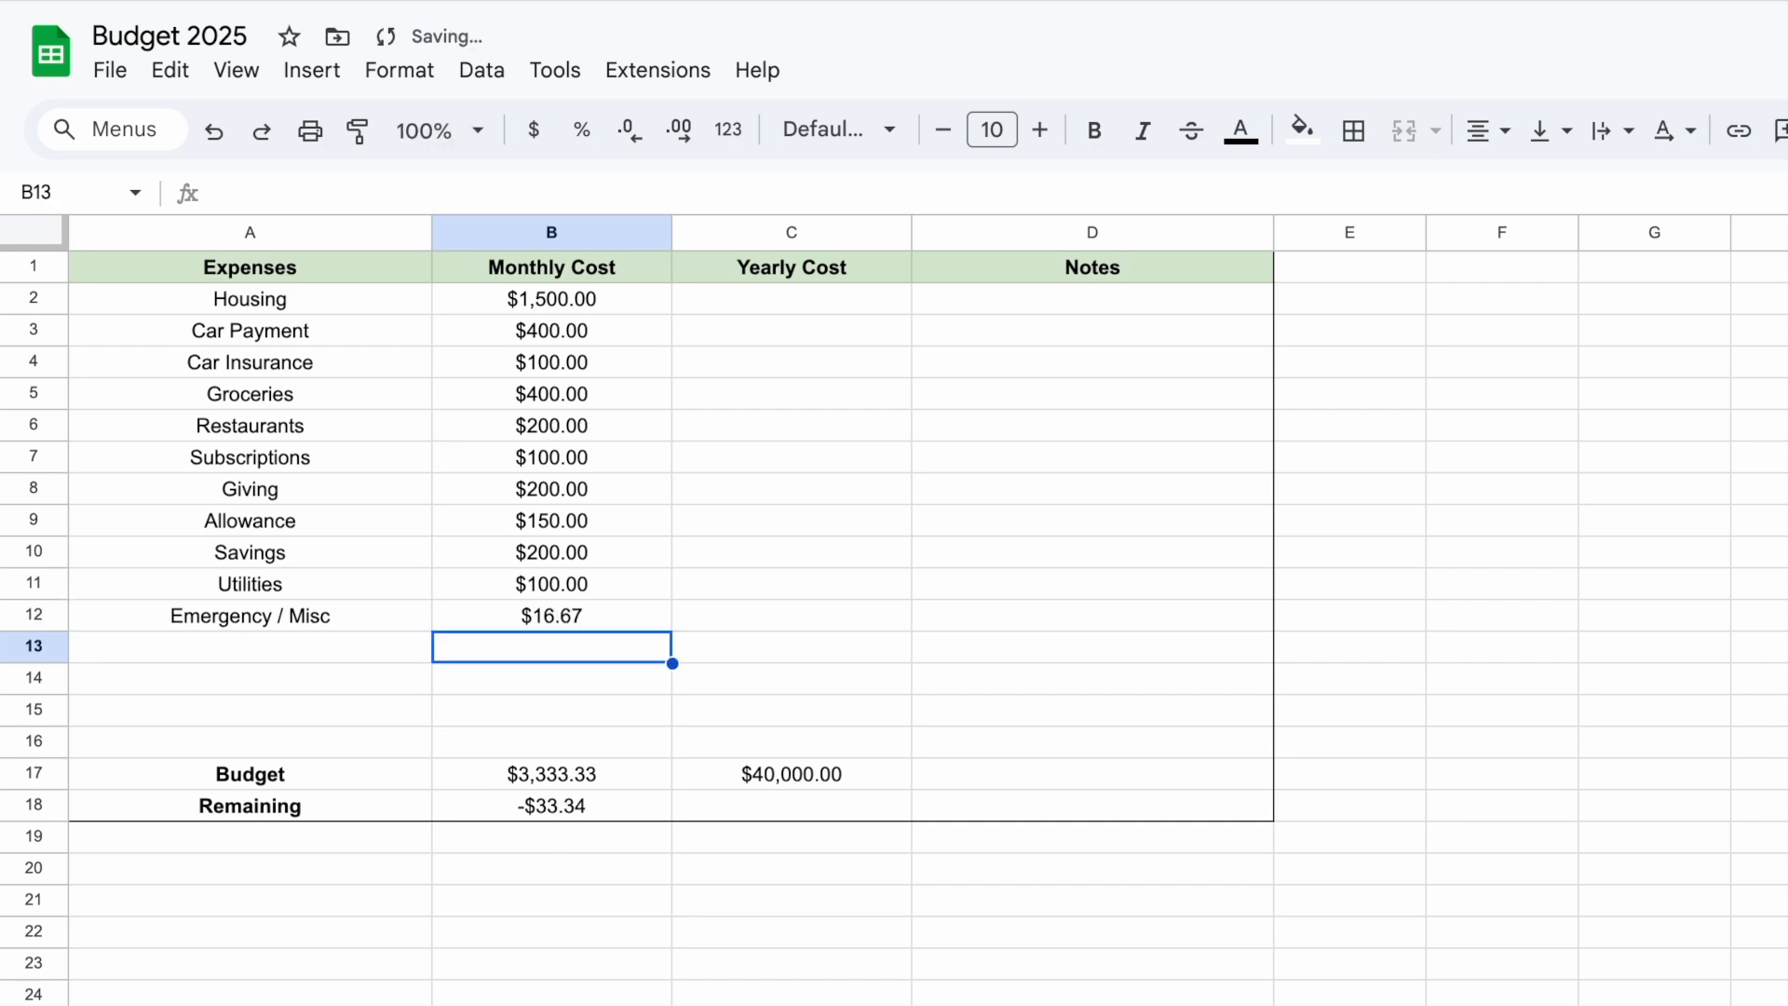
pyautogui.click(613, 615)
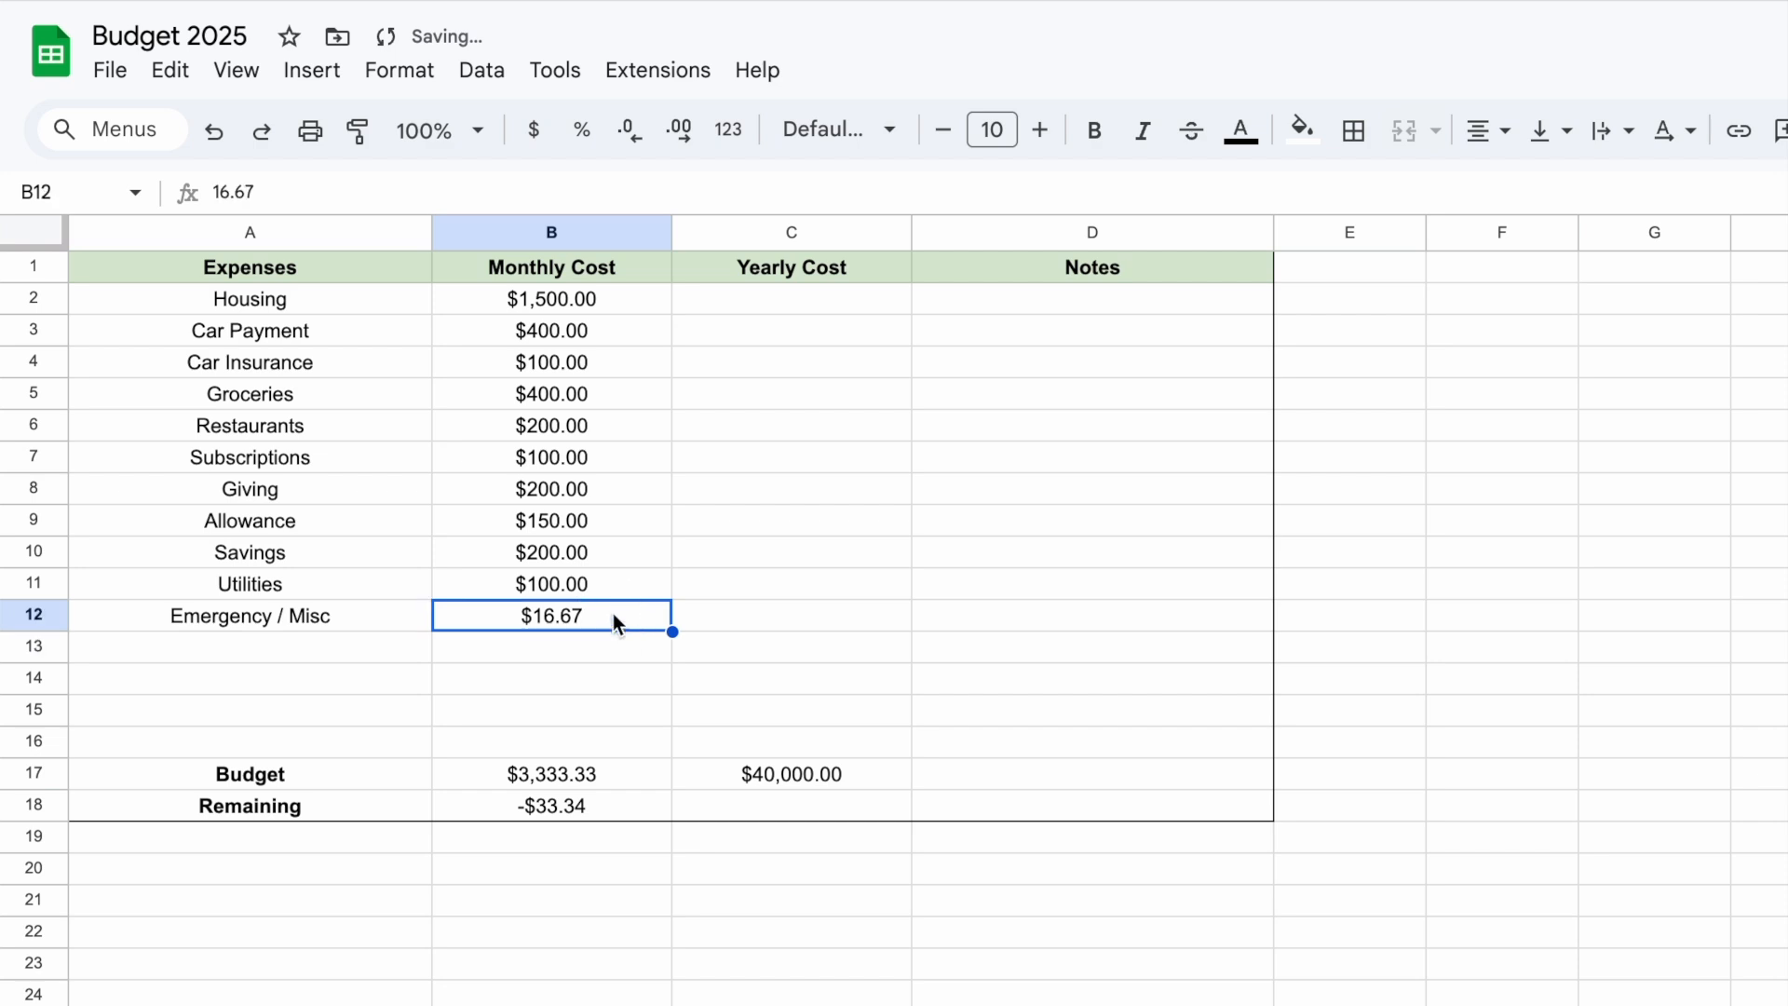
pyautogui.press('Delete')
pyautogui.click(578, 717)
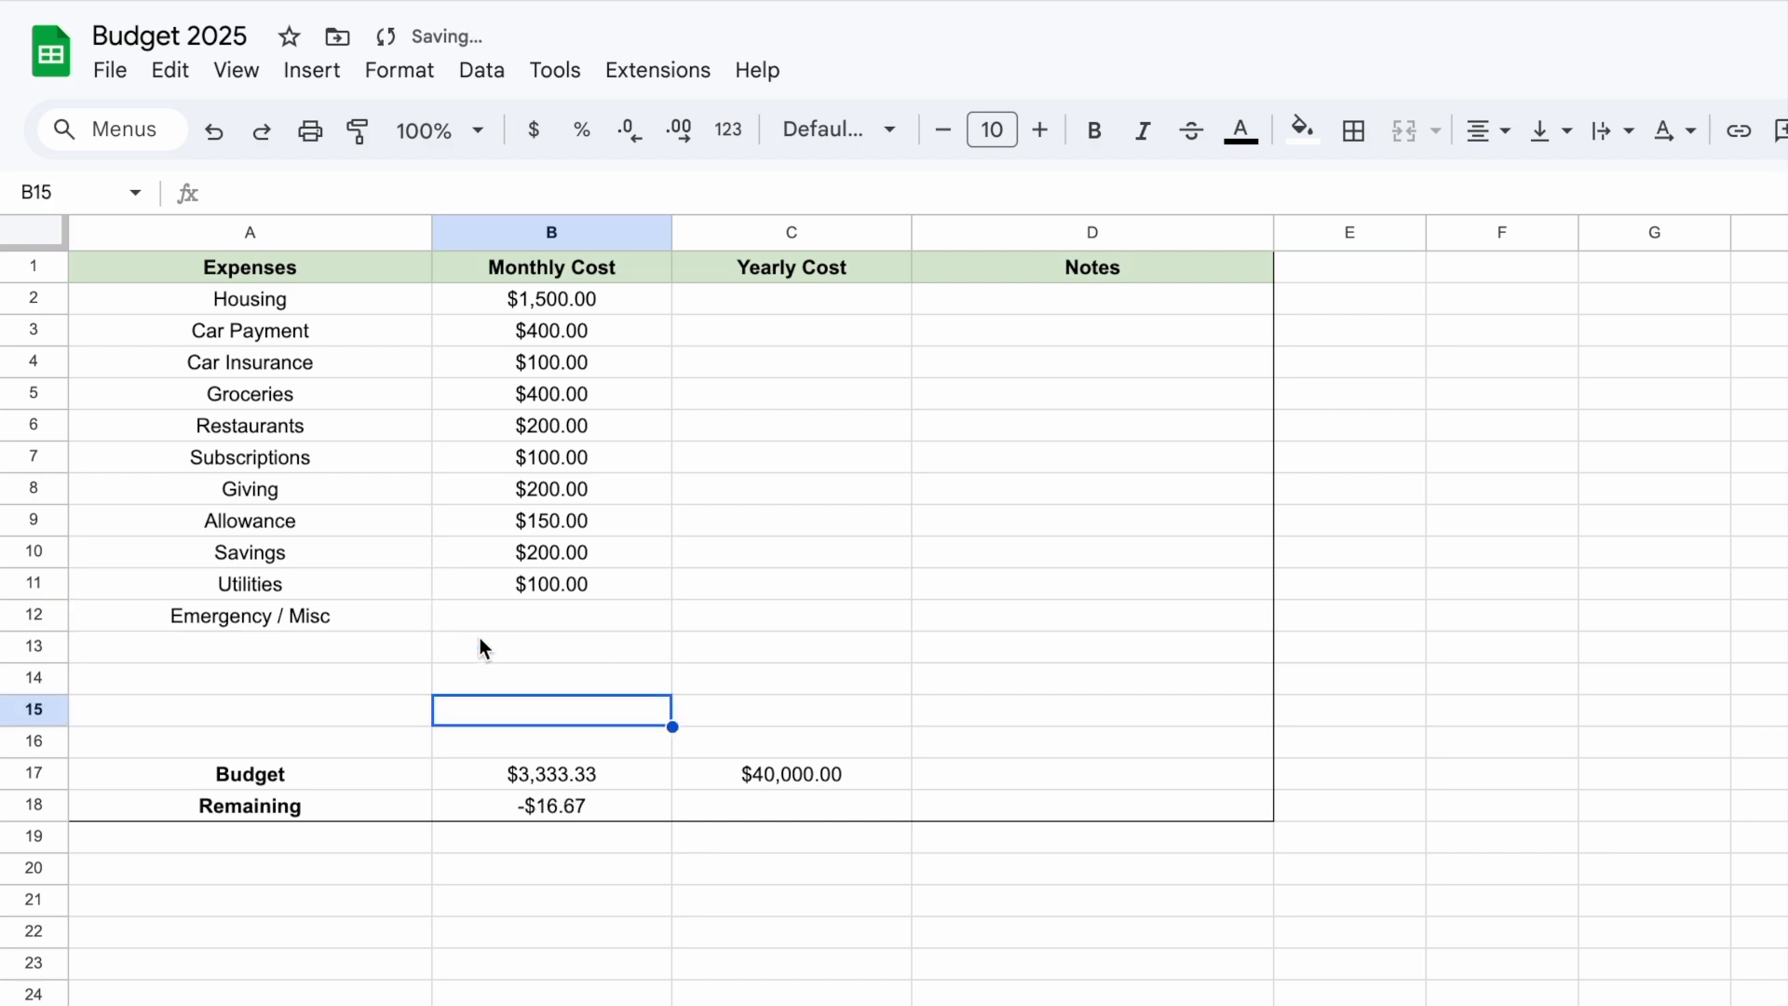
# Set the monthly costs of Utilities in B11 to 50 and Emergency / Misc in B12 to 33.33
pyautogui.click(533, 584)
pyautogui.write('50')
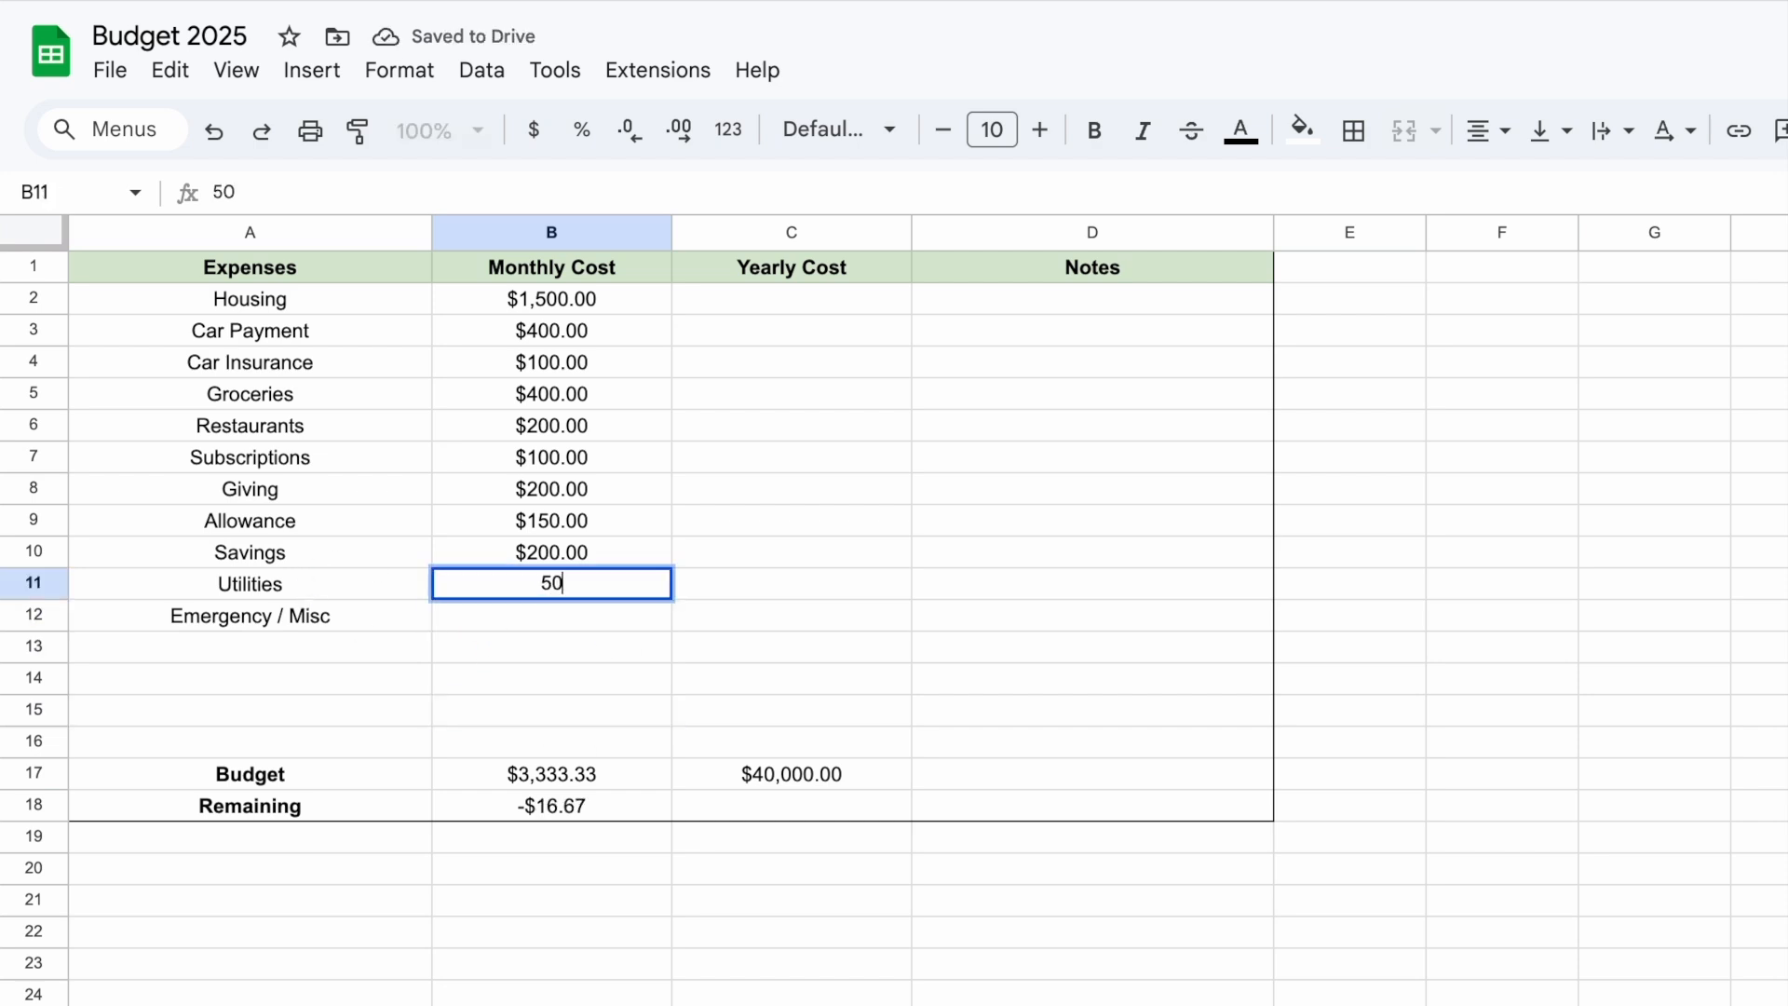
pyautogui.press('Return')
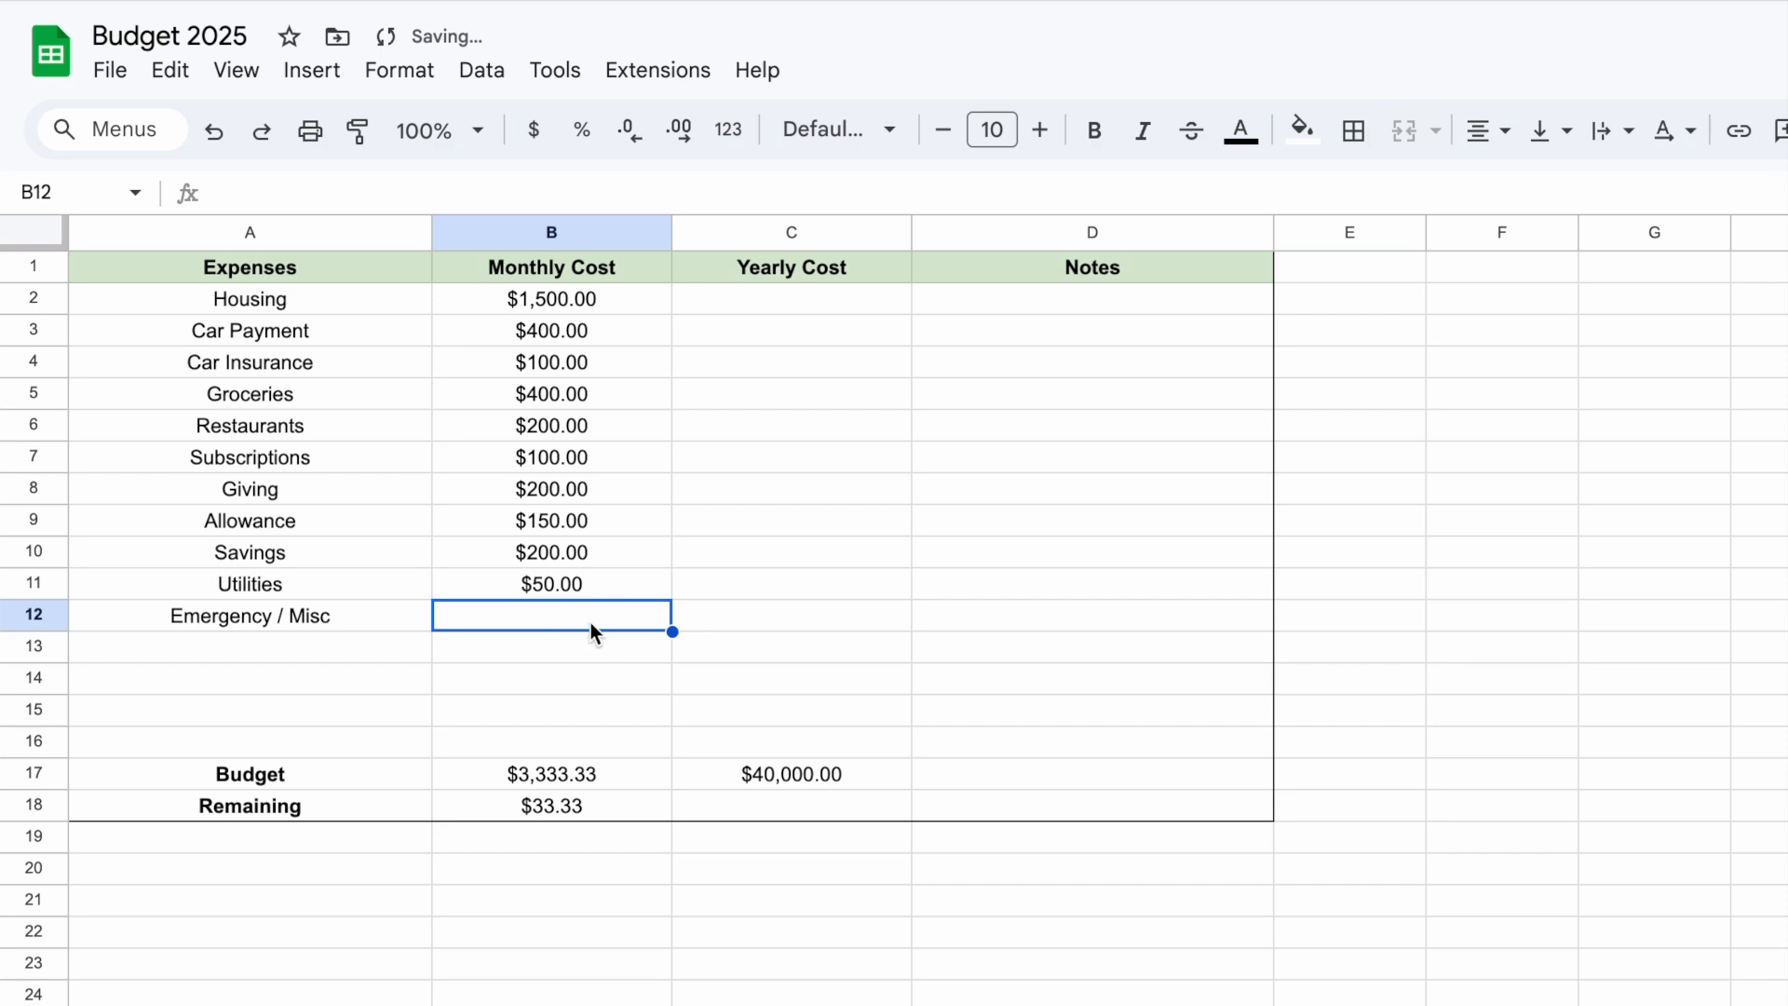
pyautogui.write('33.33')
pyautogui.press('Return')
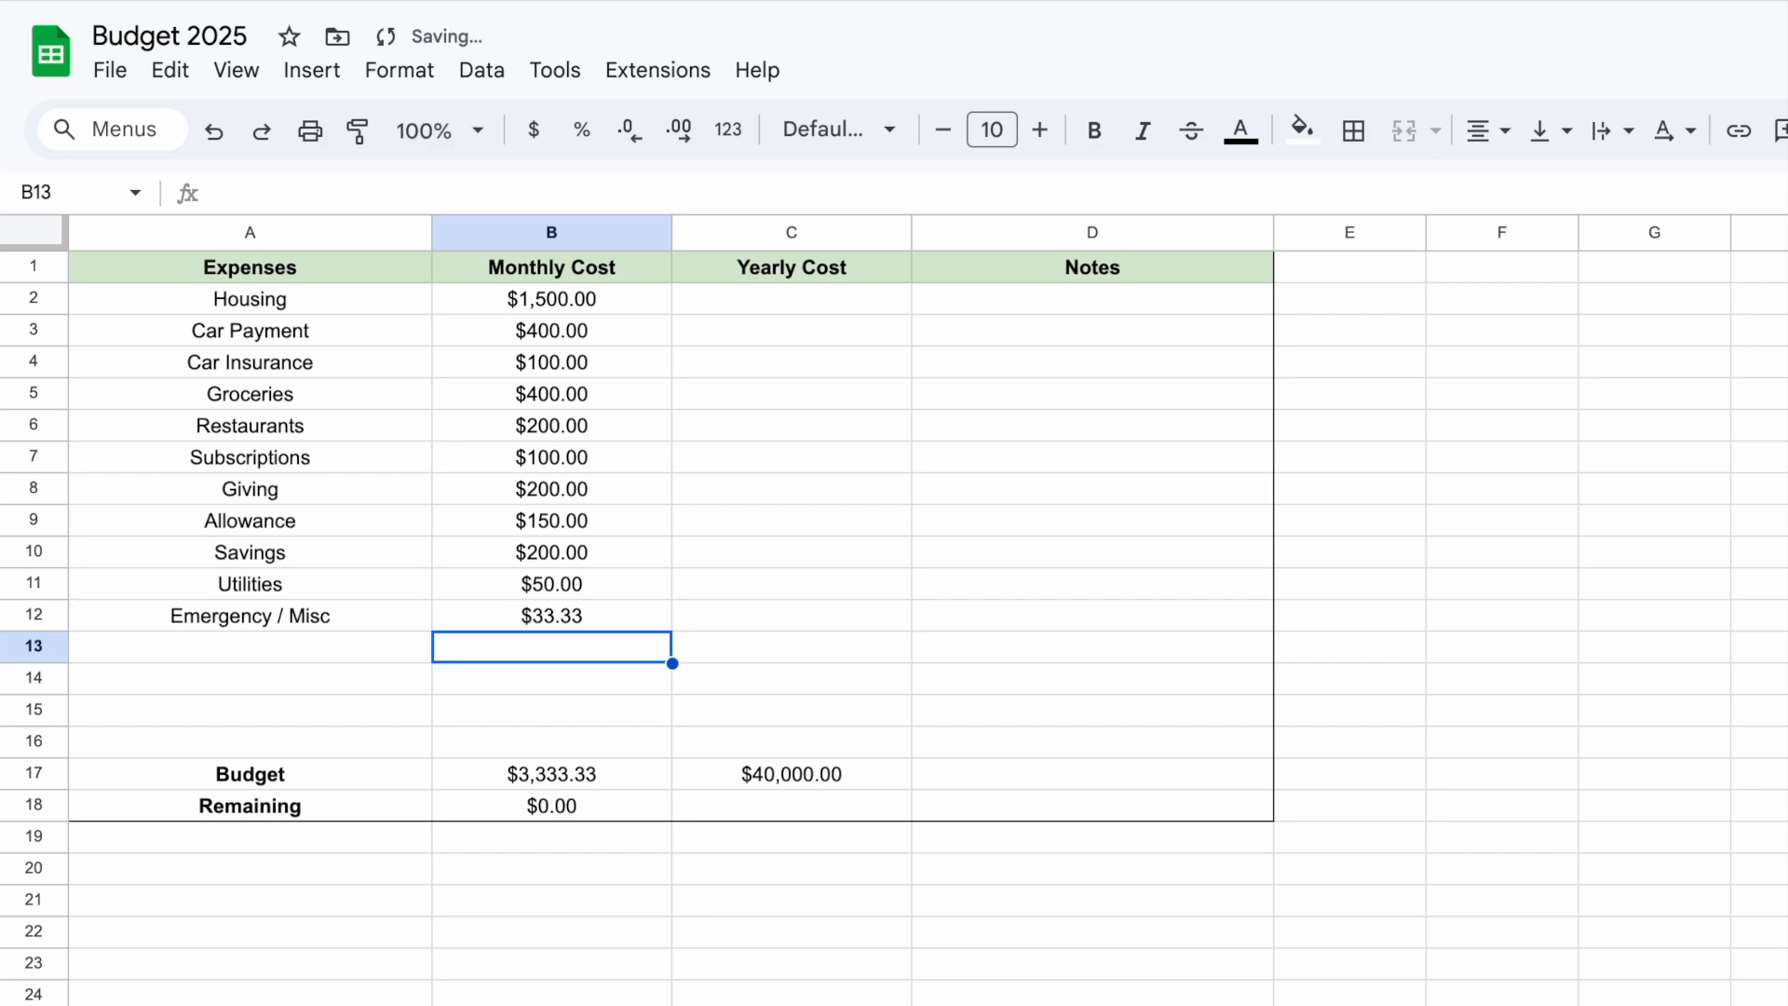
pyautogui.click(774, 964)
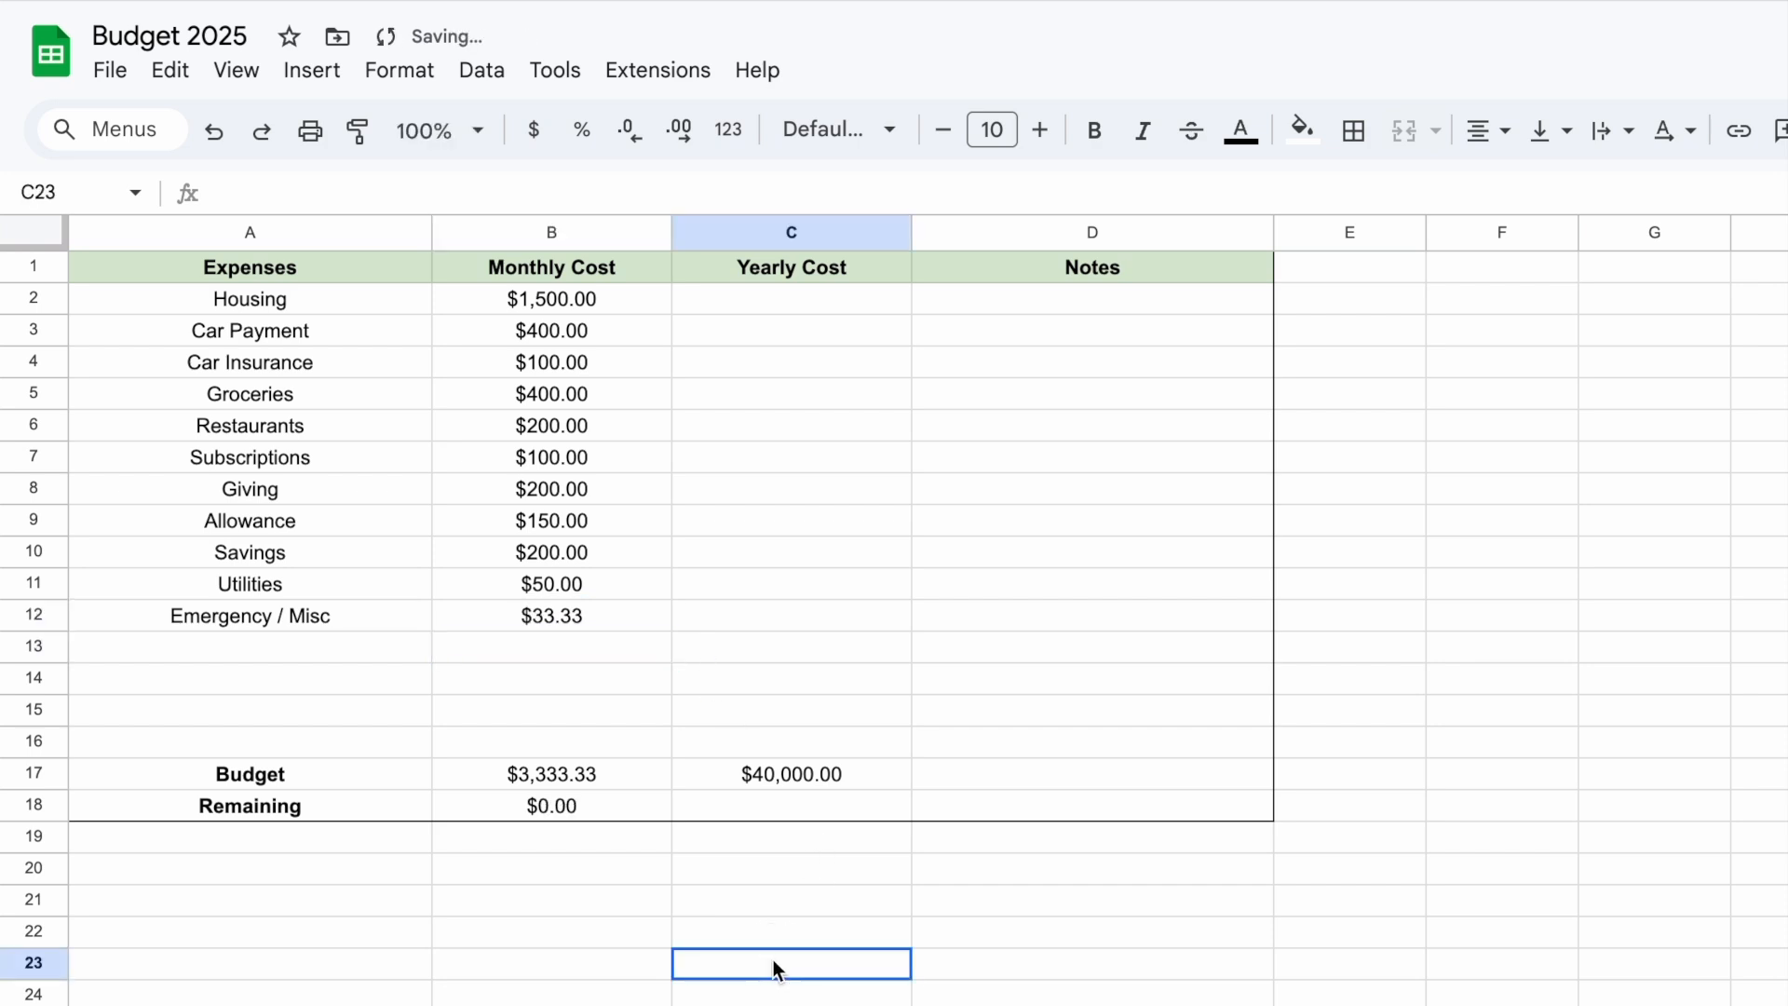
pyautogui.click(802, 301)
pyautogui.click(791, 551)
pyautogui.moveTo(372, 299); pyautogui.dragTo(427, 687)
pyautogui.click(591, 674)
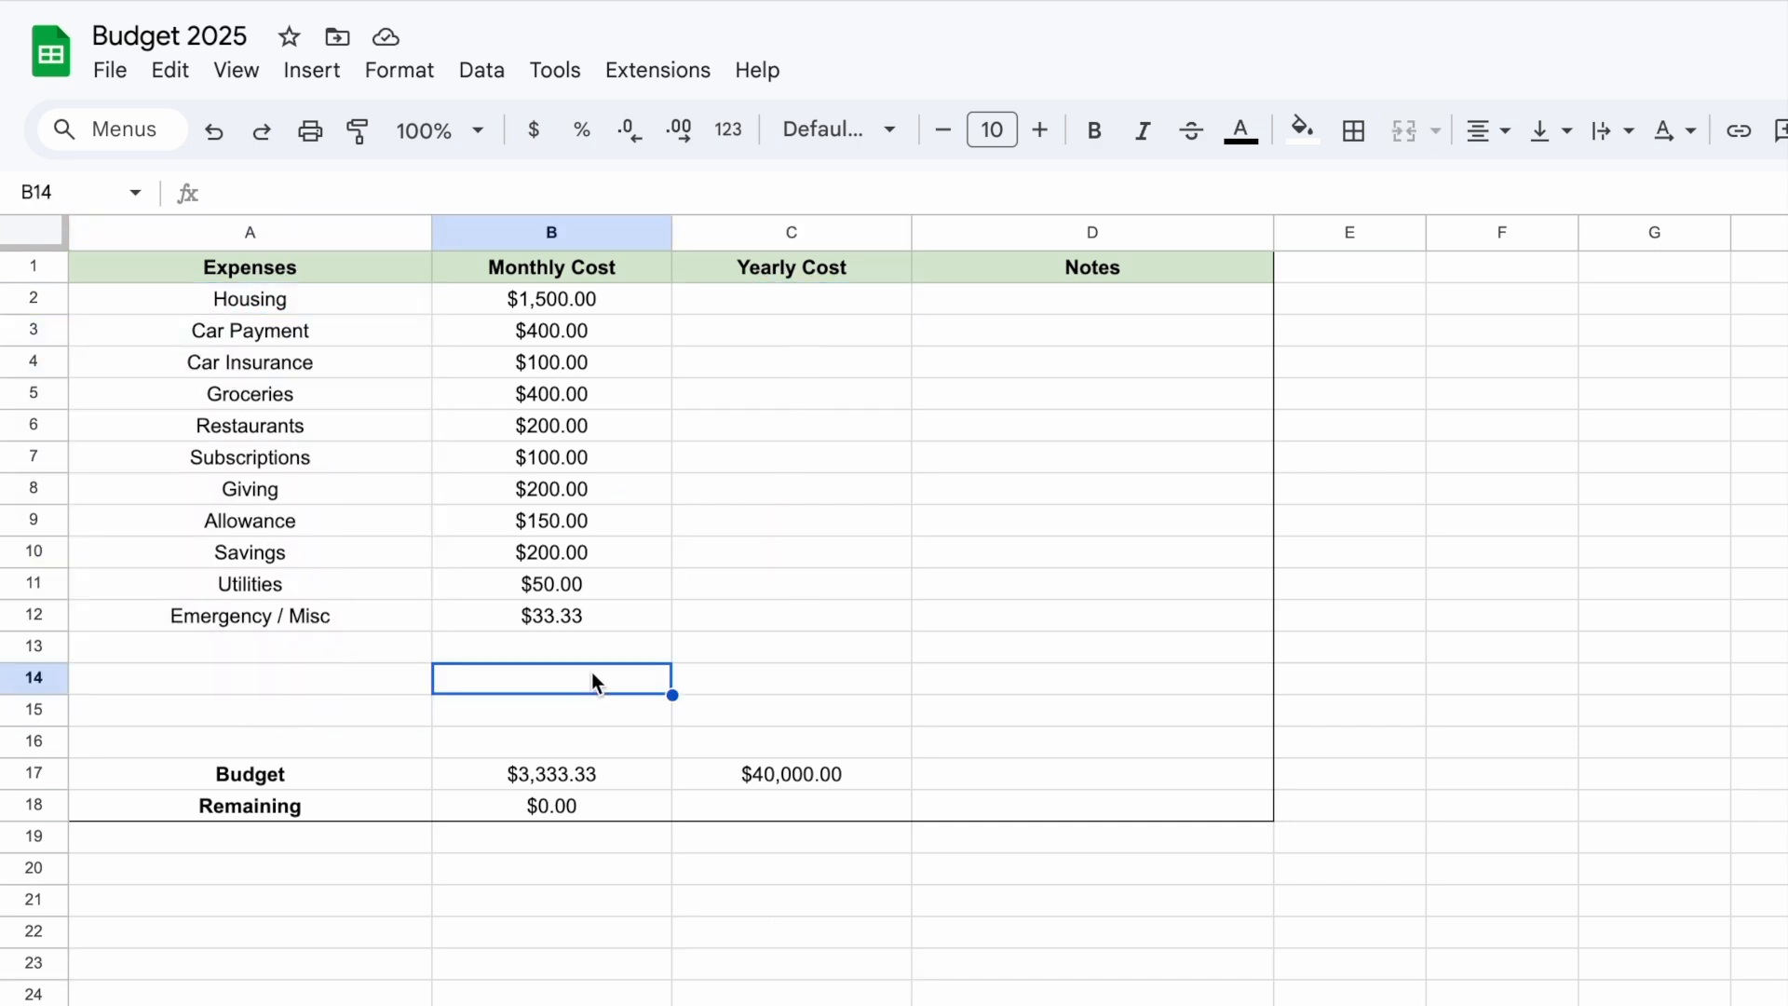
pyautogui.click(759, 313)
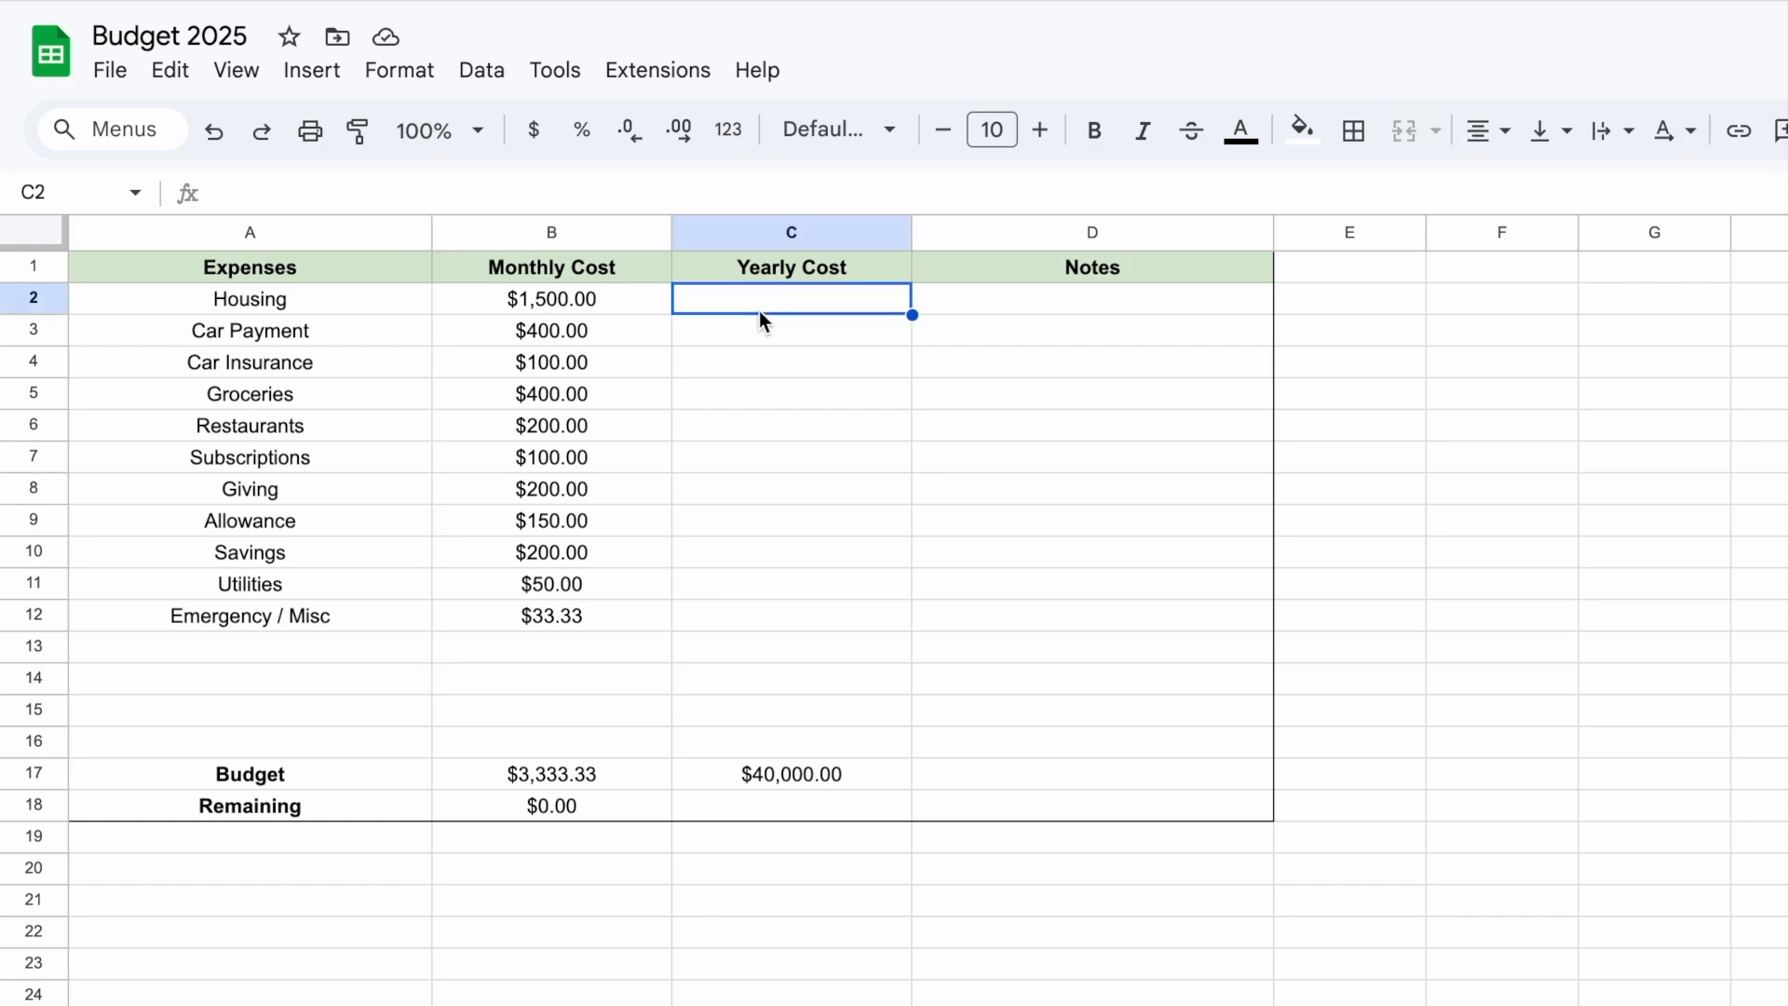
pyautogui.doubleClick(848, 298)
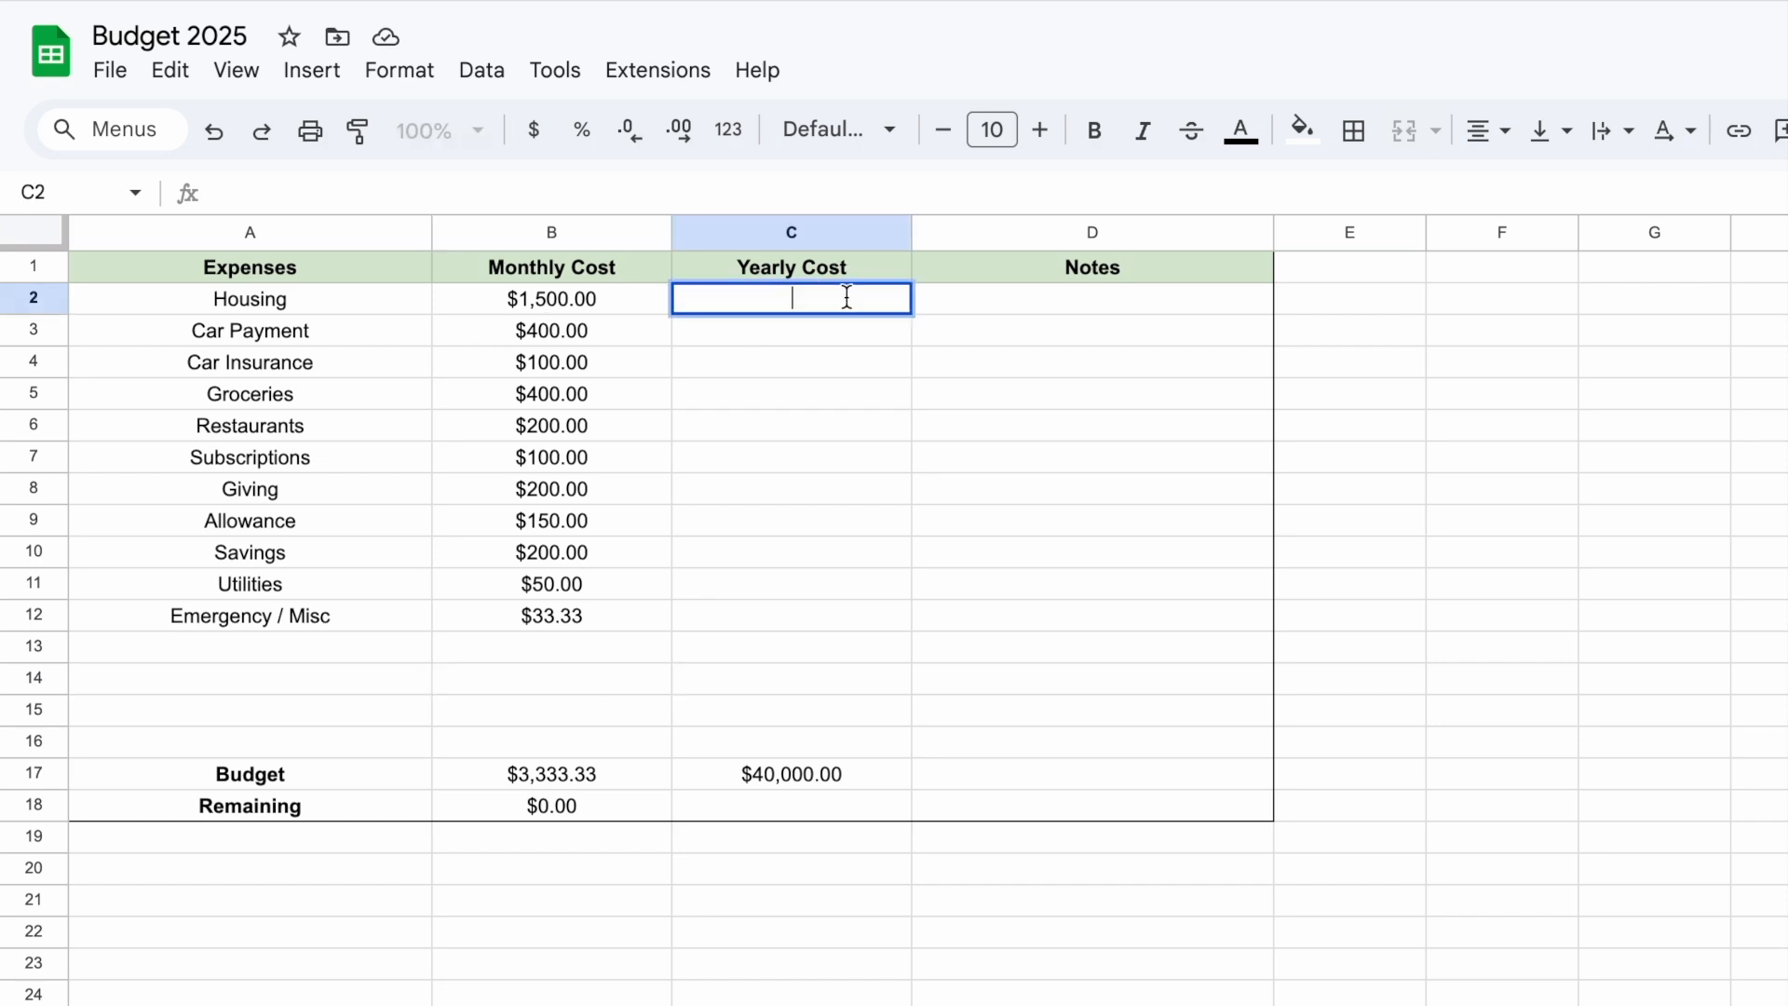
pyautogui.click(820, 423)
pyautogui.click(814, 298)
pyautogui.click(589, 305)
pyautogui.click(742, 304)
pyautogui.click(538, 345)
pyautogui.click(787, 520)
pyautogui.click(814, 304)
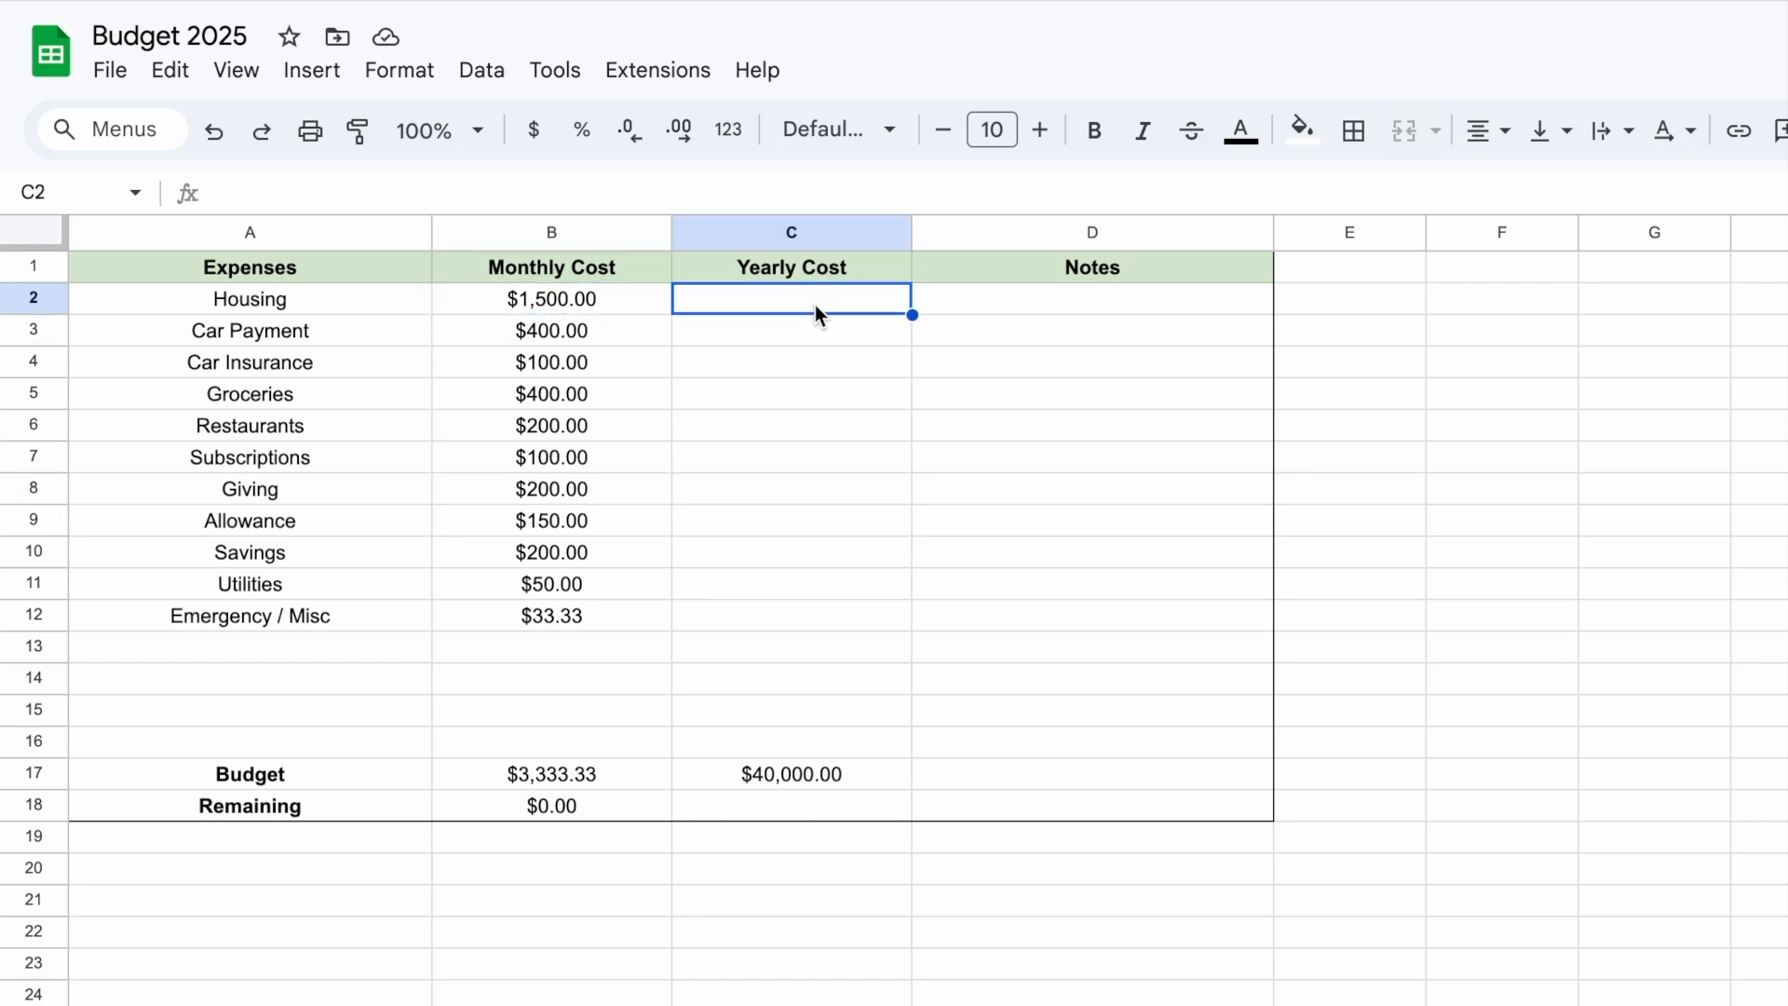
# Calculate the yearly Housing cost in C2 with =B2*12 and decline the suggested autofill for the remaining rows
pyautogui.doubleClick(814, 305)
pyautogui.write('=')
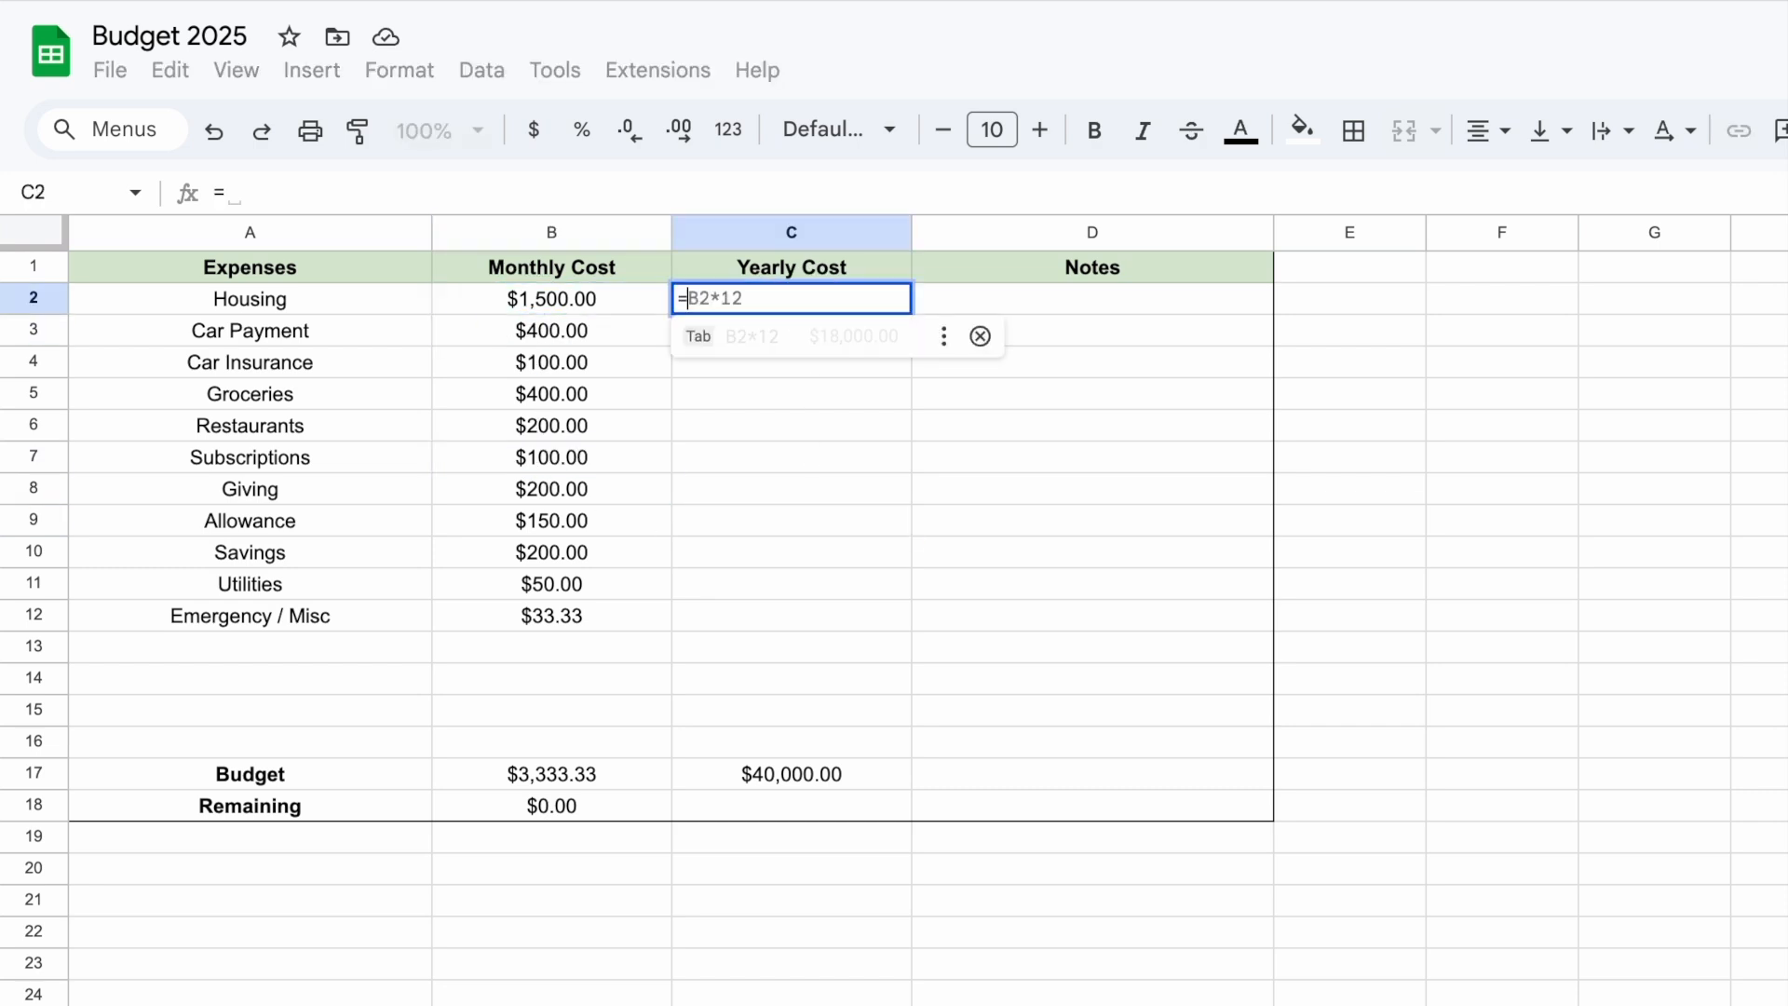
pyautogui.click(596, 299)
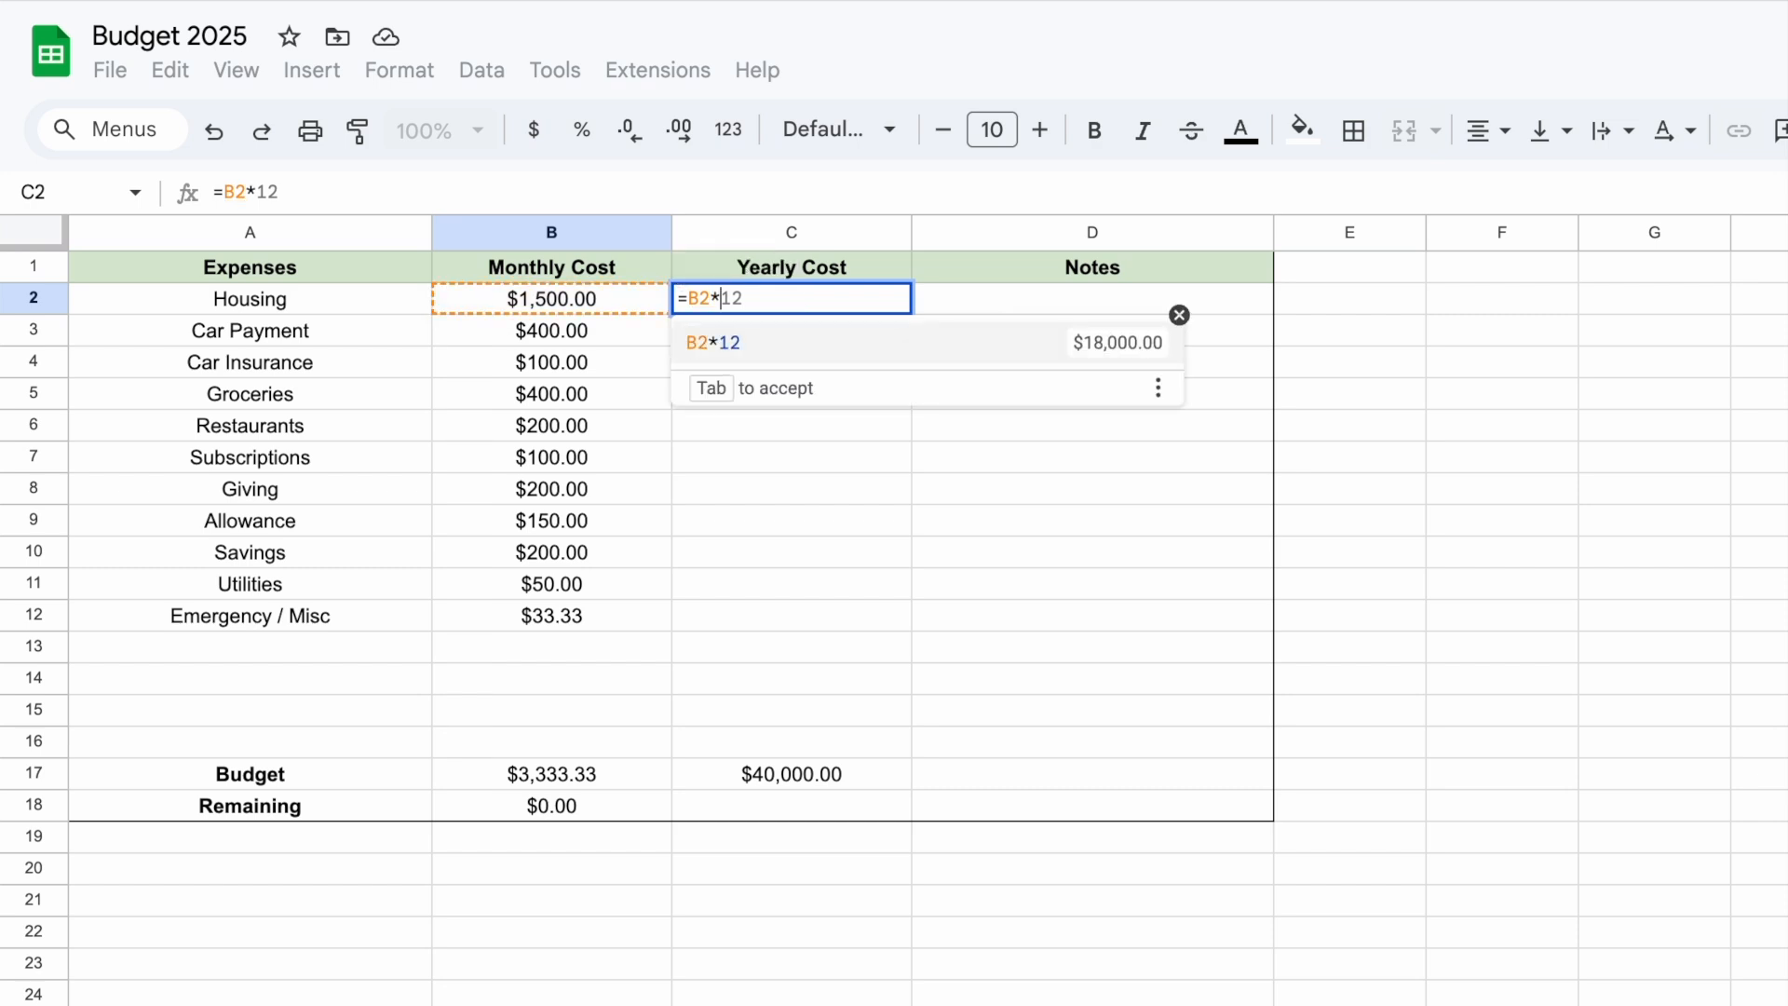
pyautogui.press('Tab')
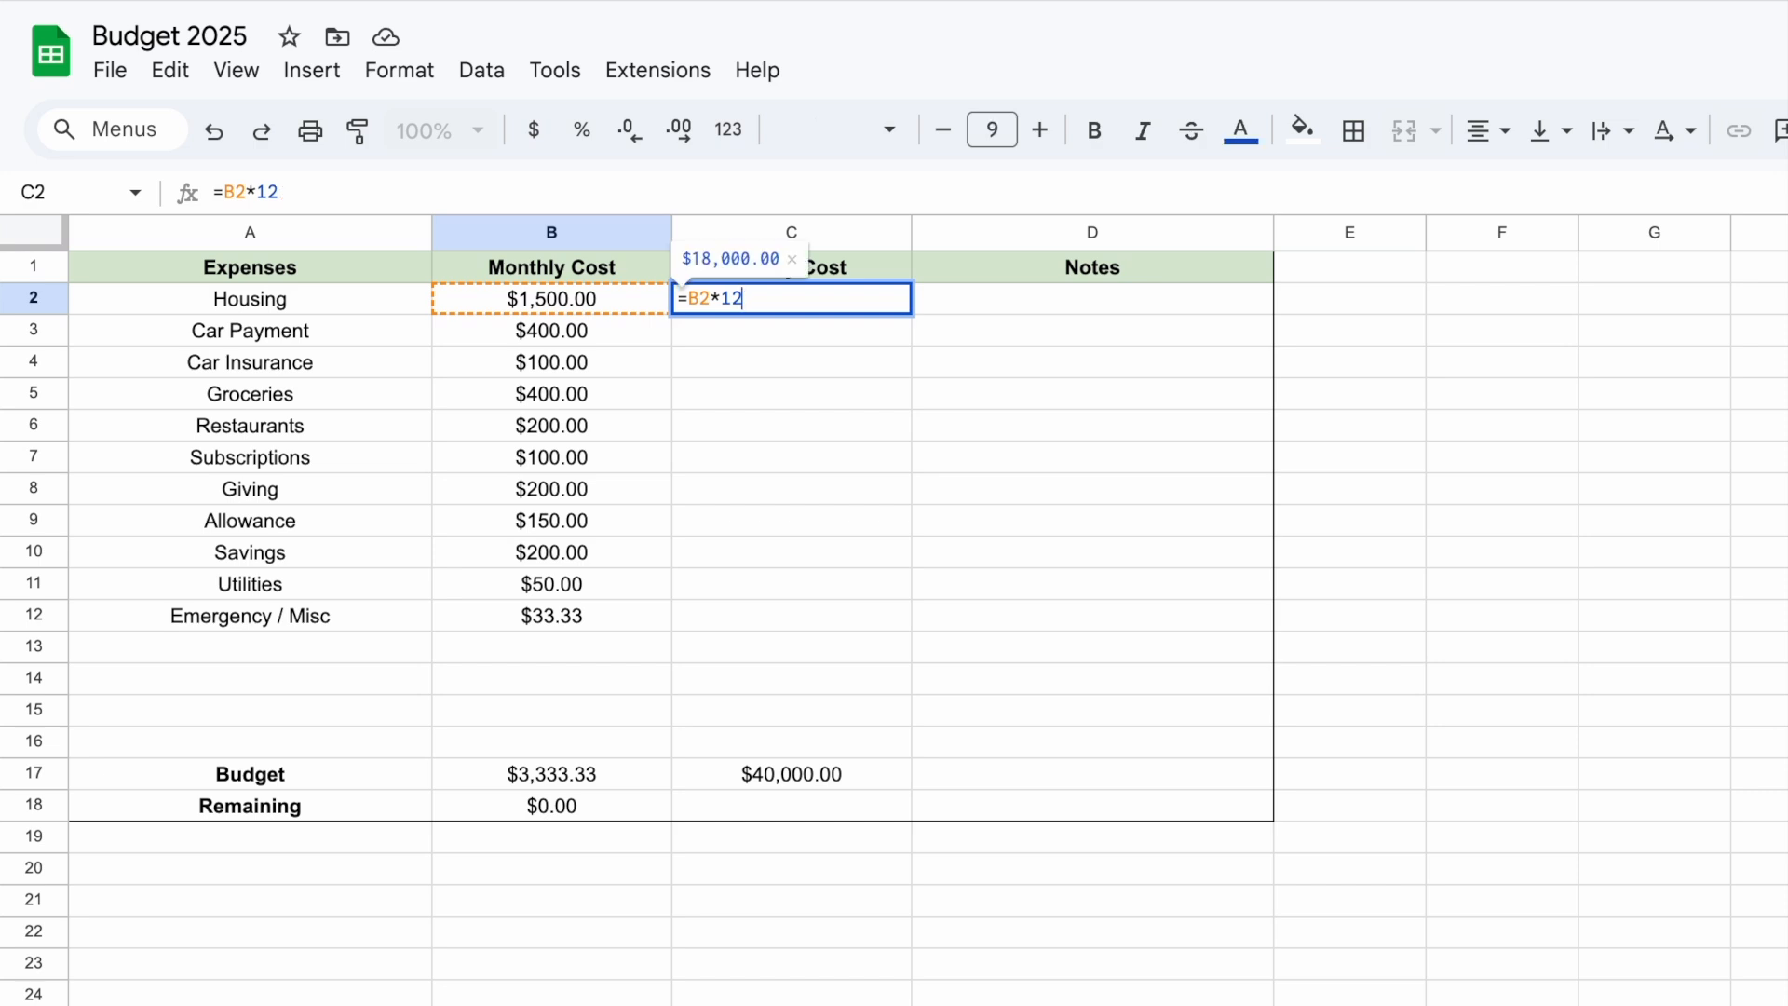
pyautogui.press('Return')
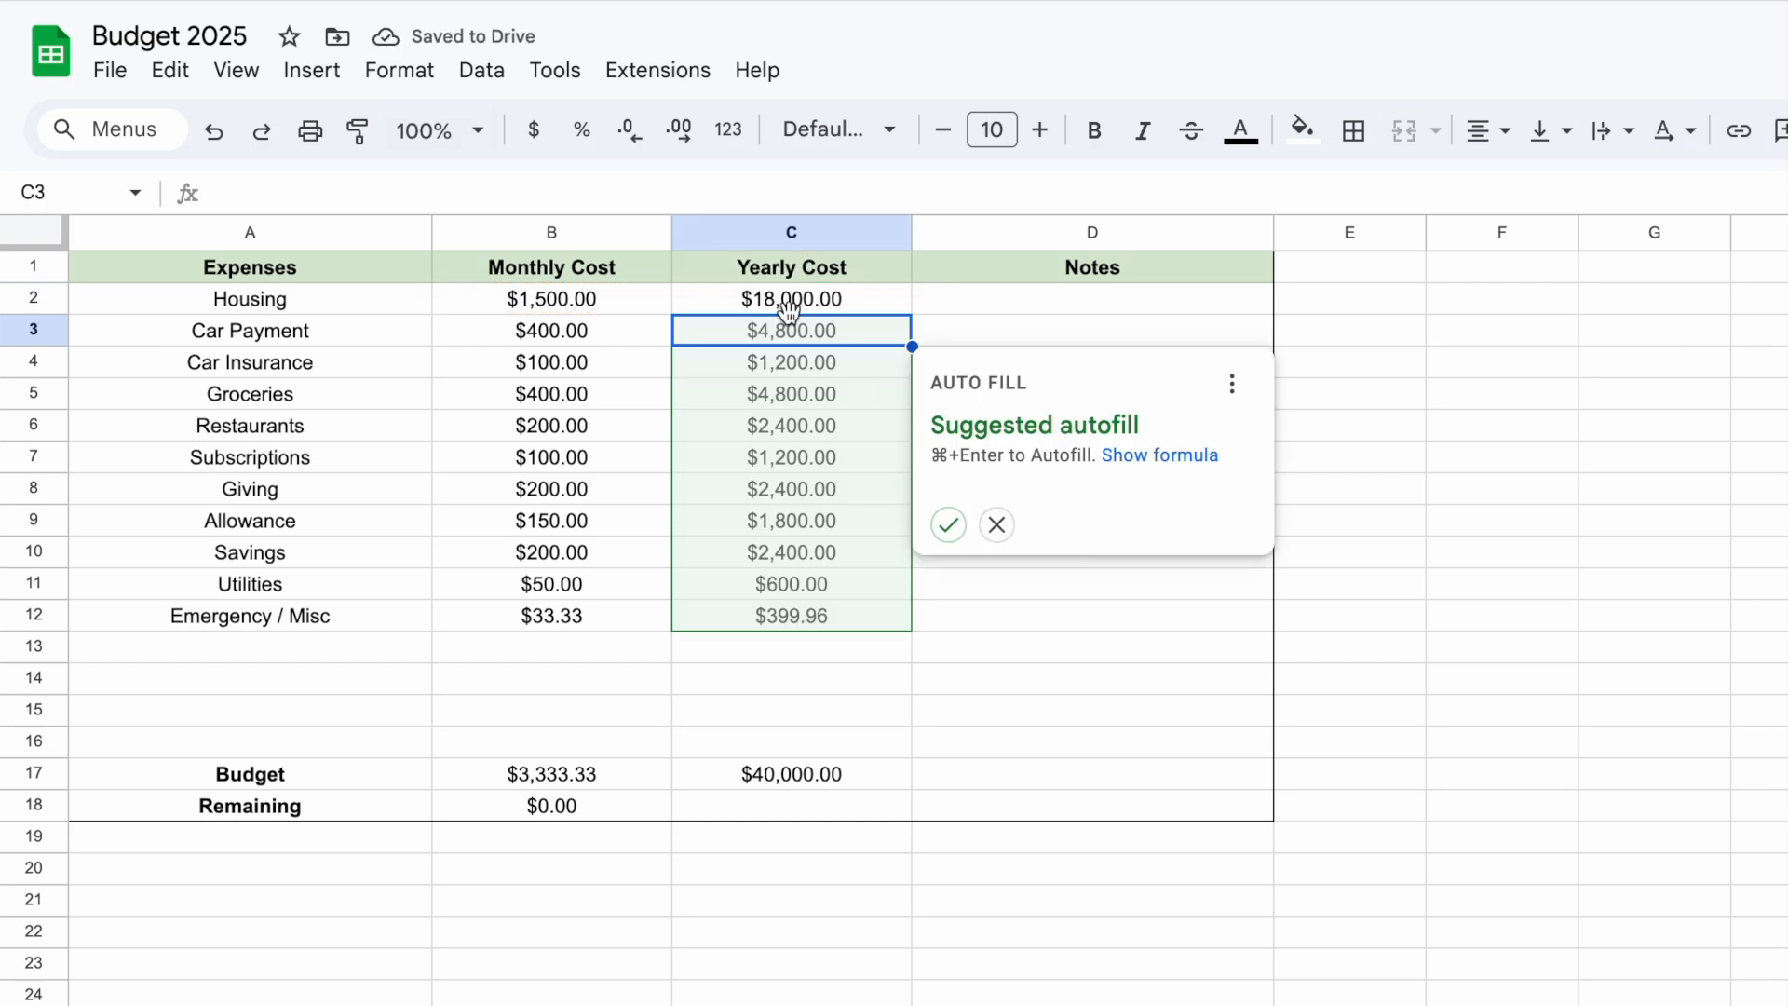
pyautogui.click(996, 524)
pyautogui.click(1130, 643)
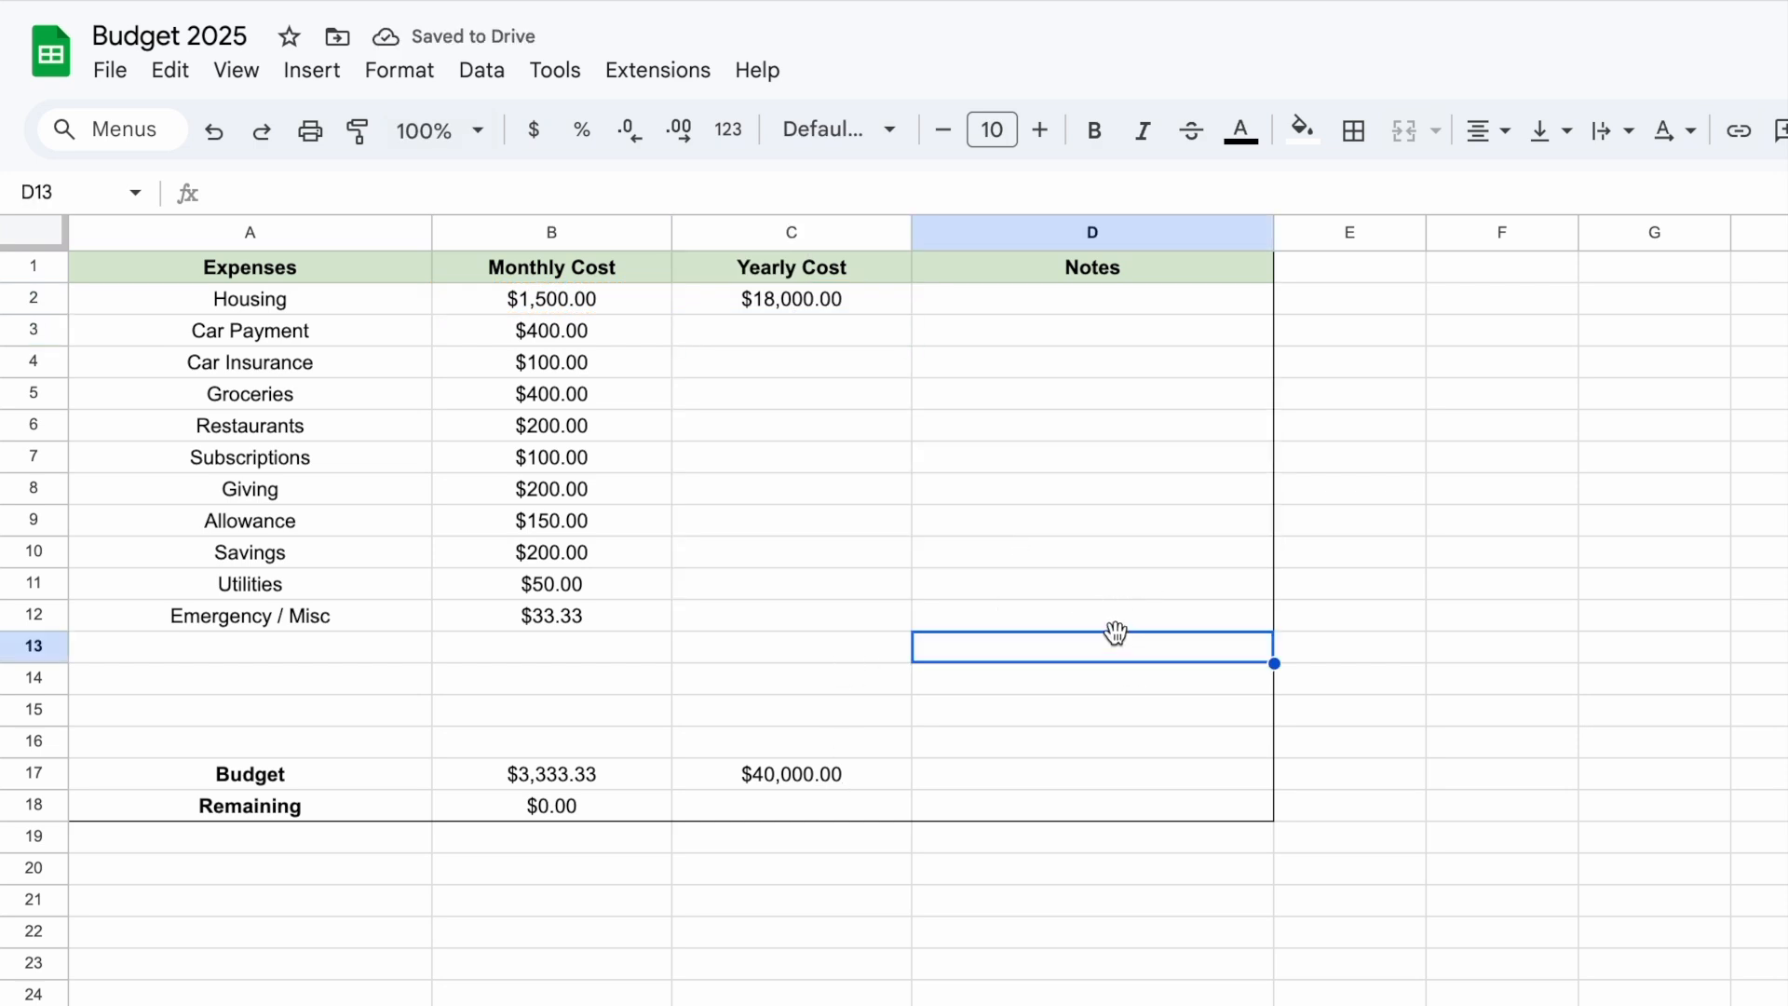
pyautogui.click(816, 294)
pyautogui.hotkey('ctrl', 'c')
pyautogui.moveTo(825, 332); pyautogui.dragTo(816, 739)
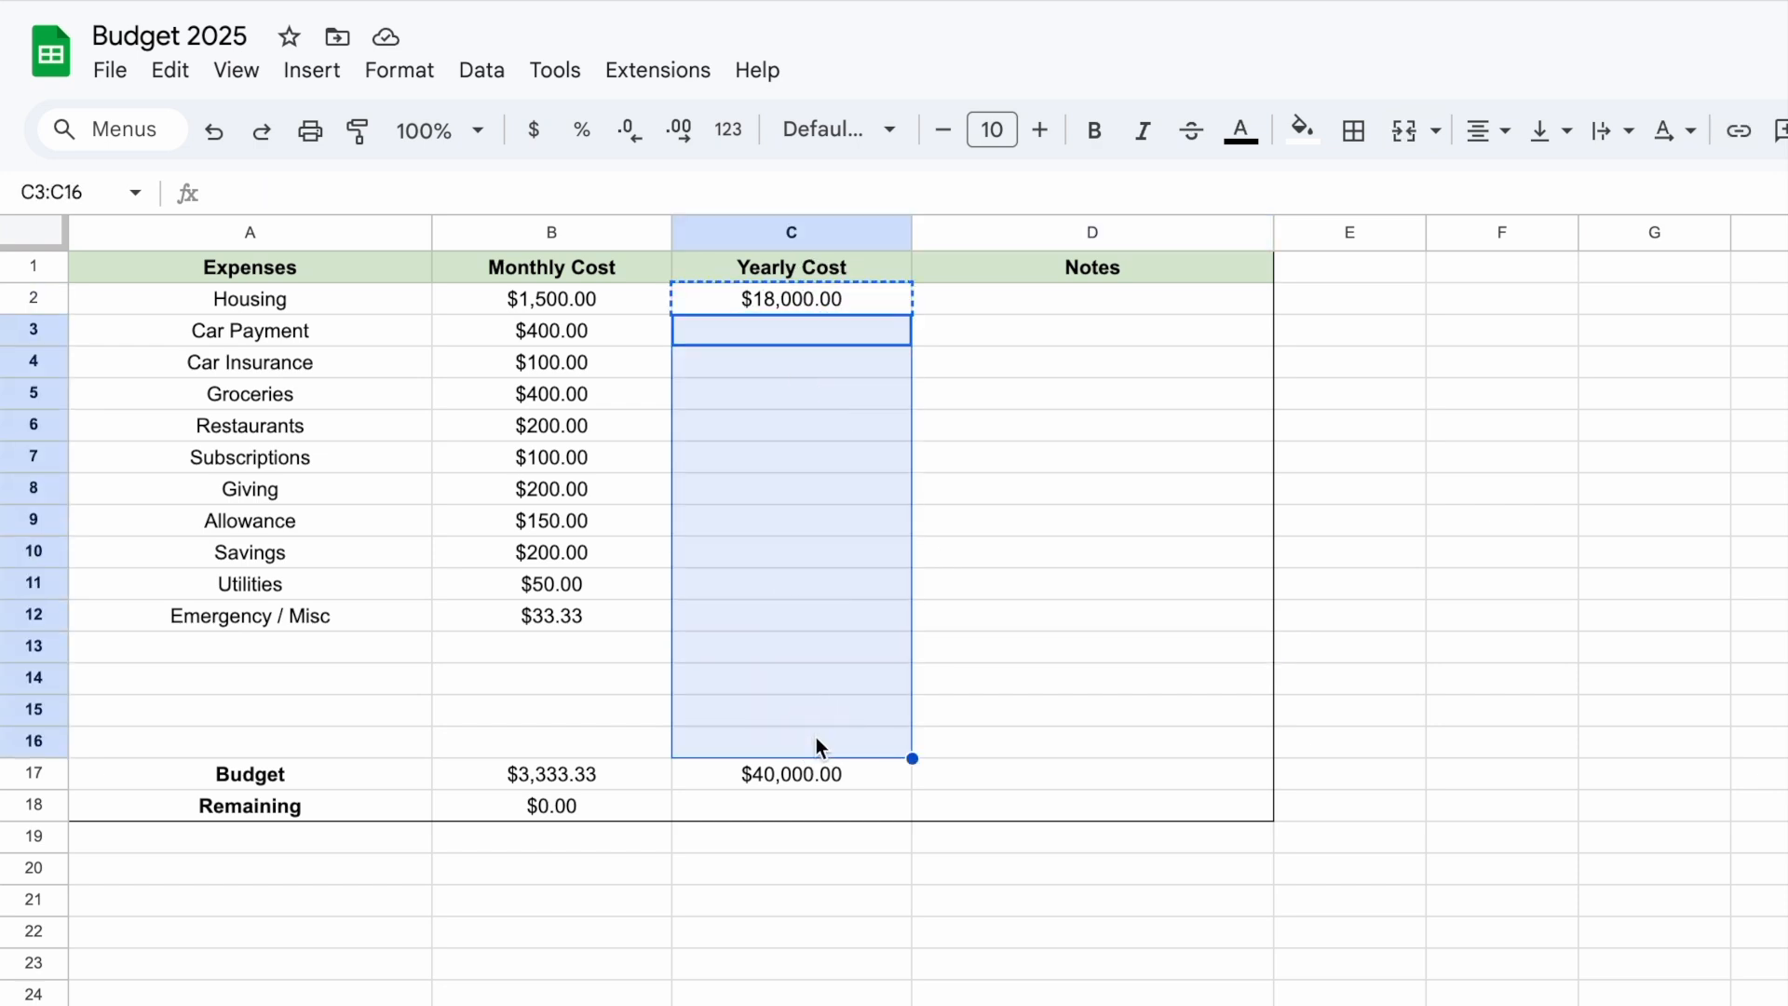
pyautogui.press('super')
pyautogui.press('super')
pyautogui.write('`')
pyautogui.press('Escape')
pyautogui.click(1662, 705)
pyautogui.click(1379, 495)
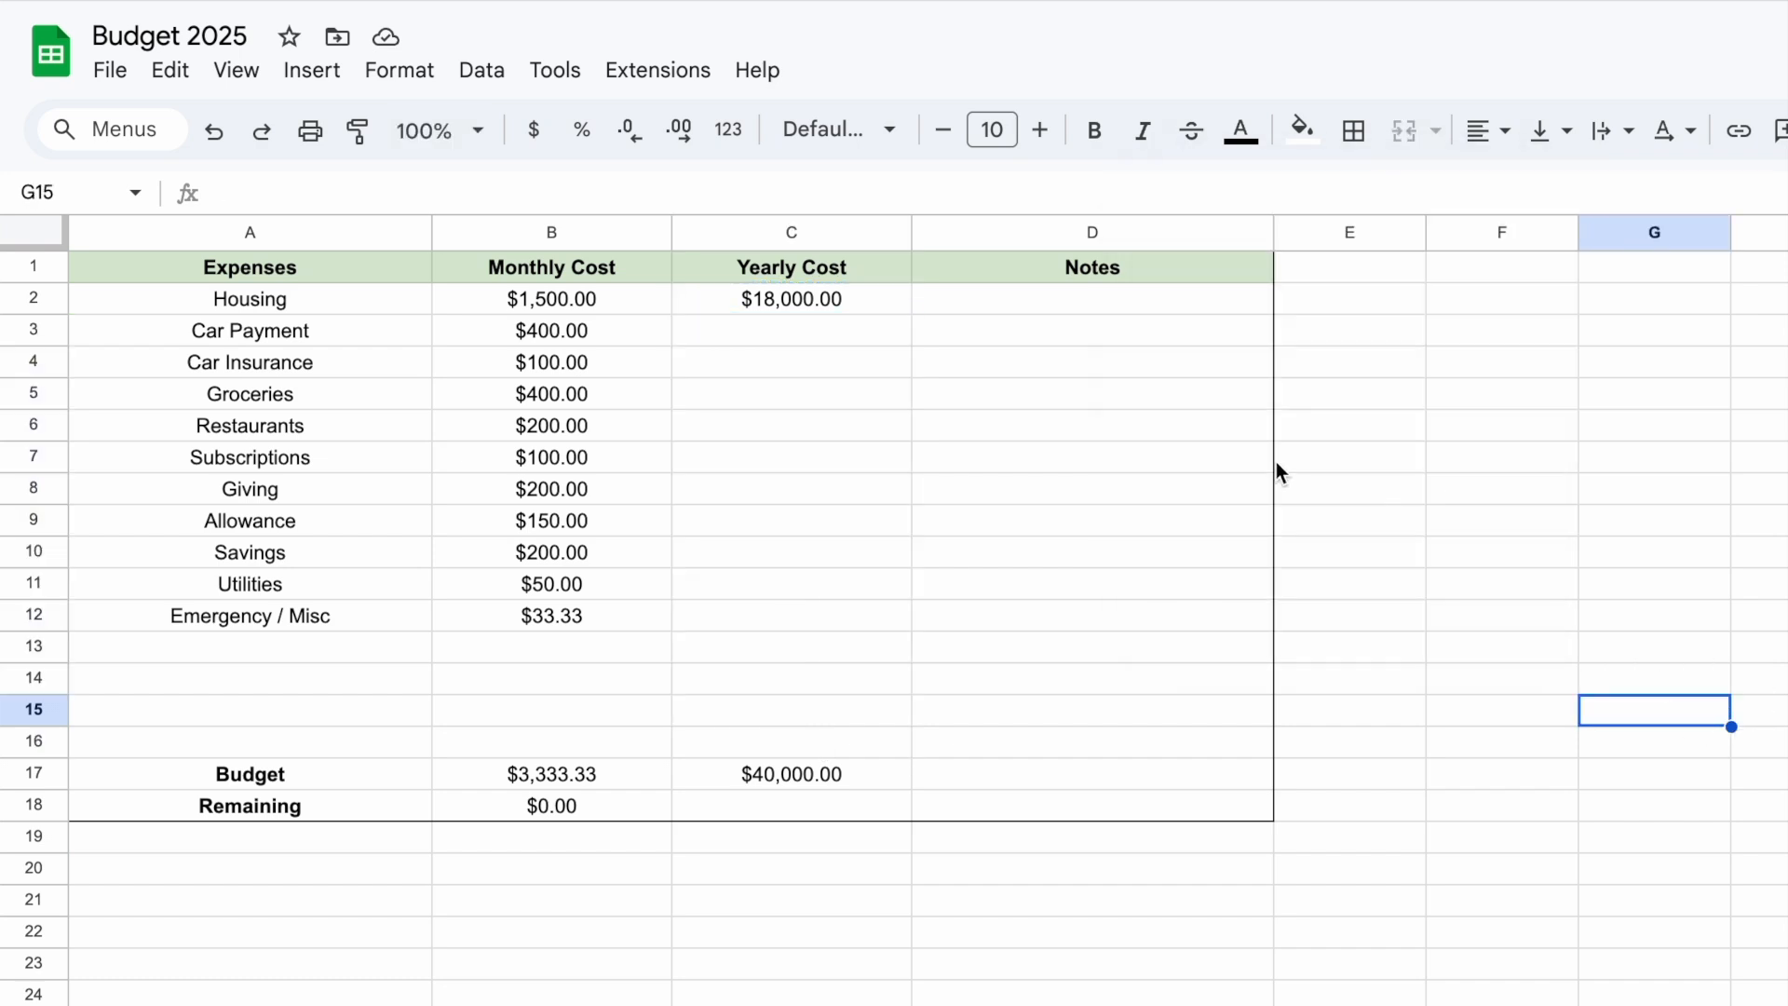
# Copy the yearly cost formula from C2 into C3 through C6, one cell at a time
pyautogui.click(799, 307)
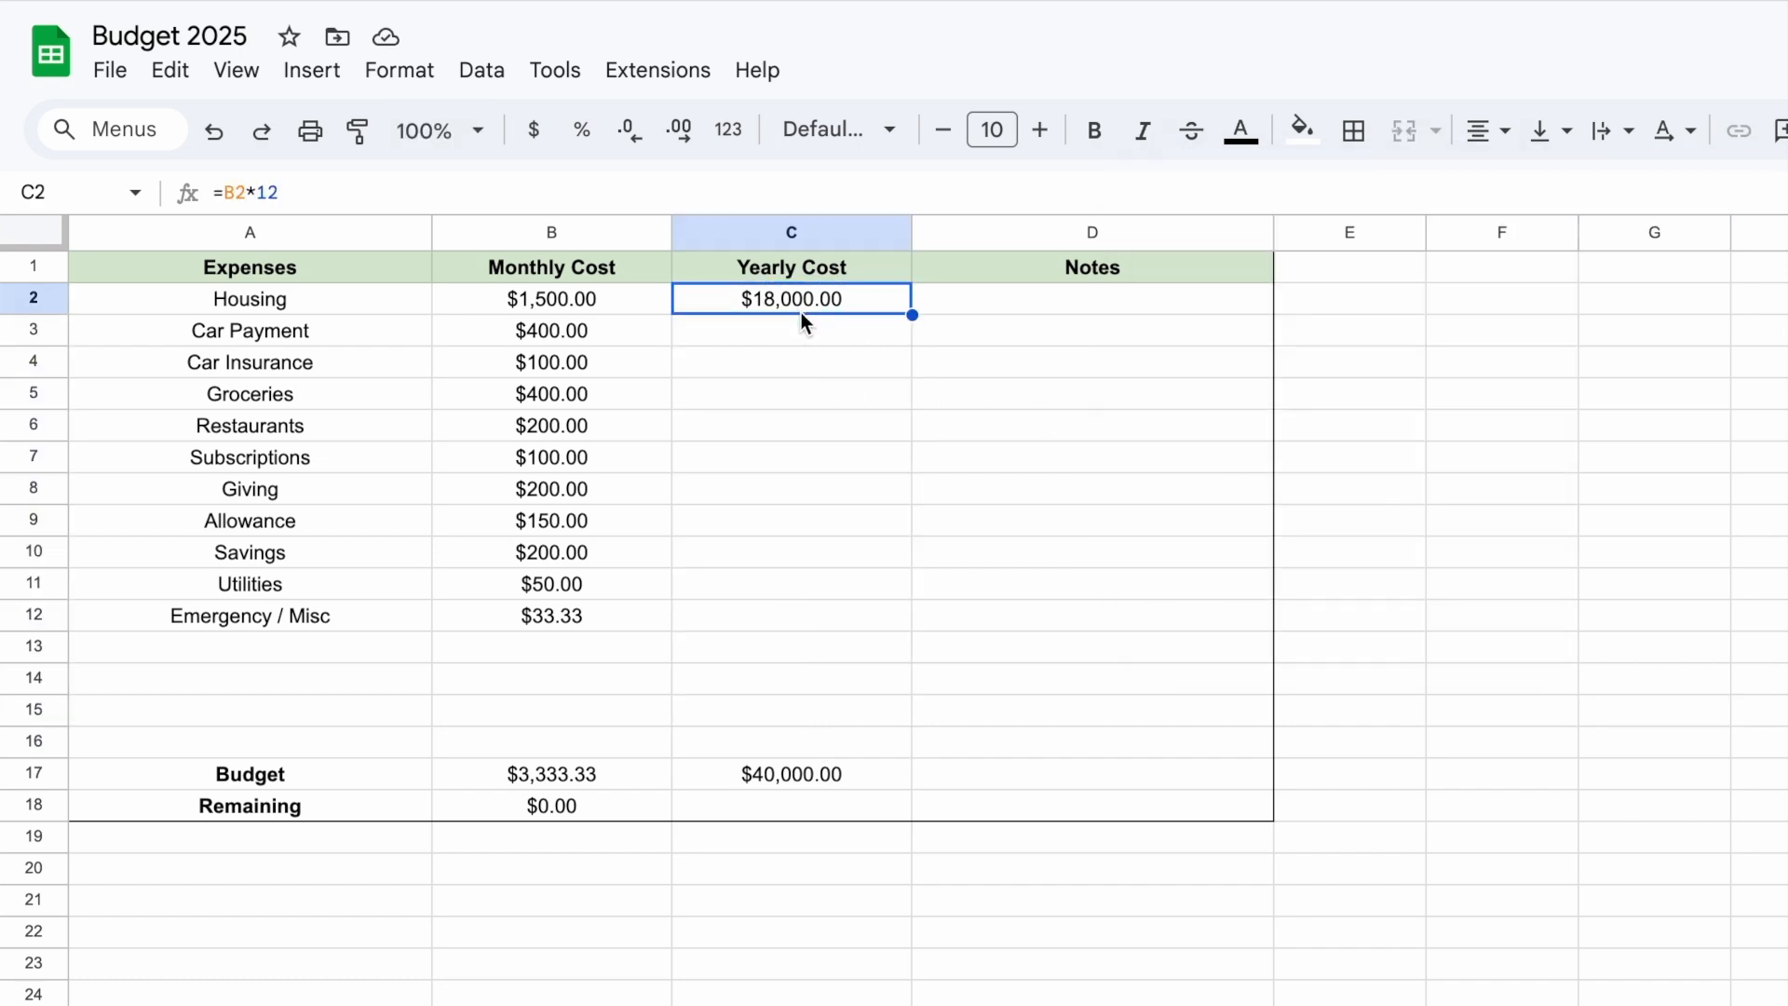
pyautogui.hotkey('ctrl', 'c')
pyautogui.click(809, 343)
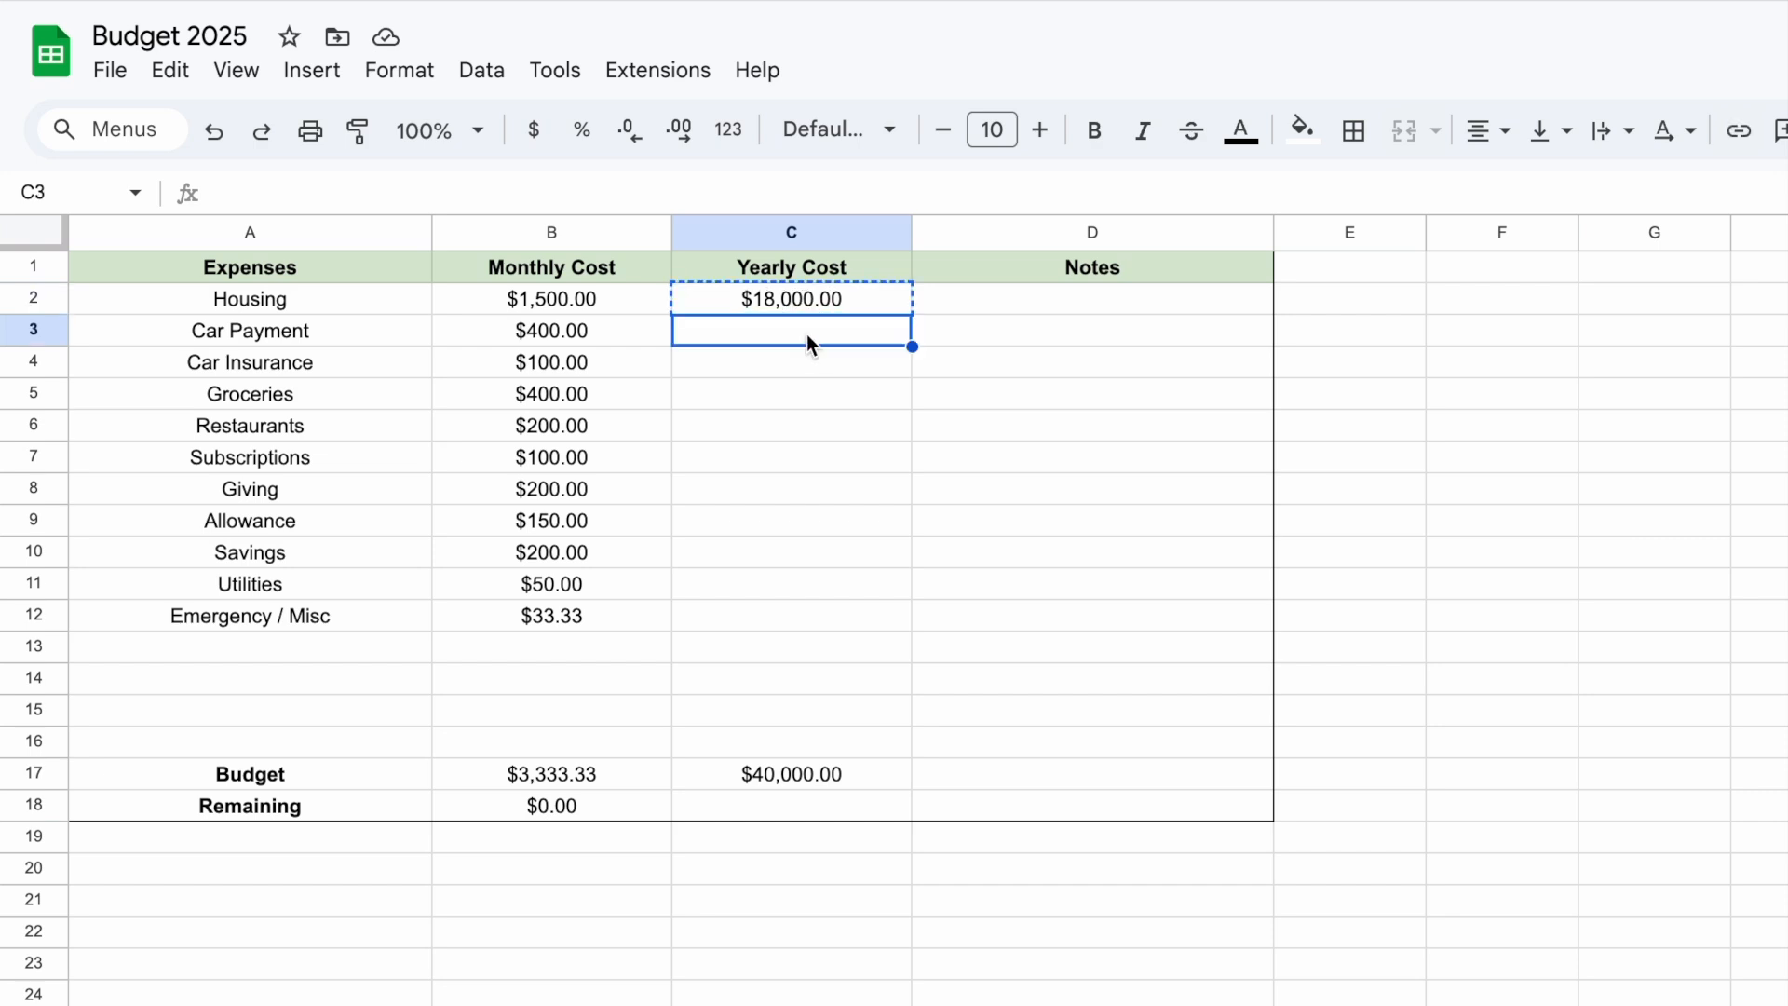
pyautogui.hotkey('ctrl', 'v')
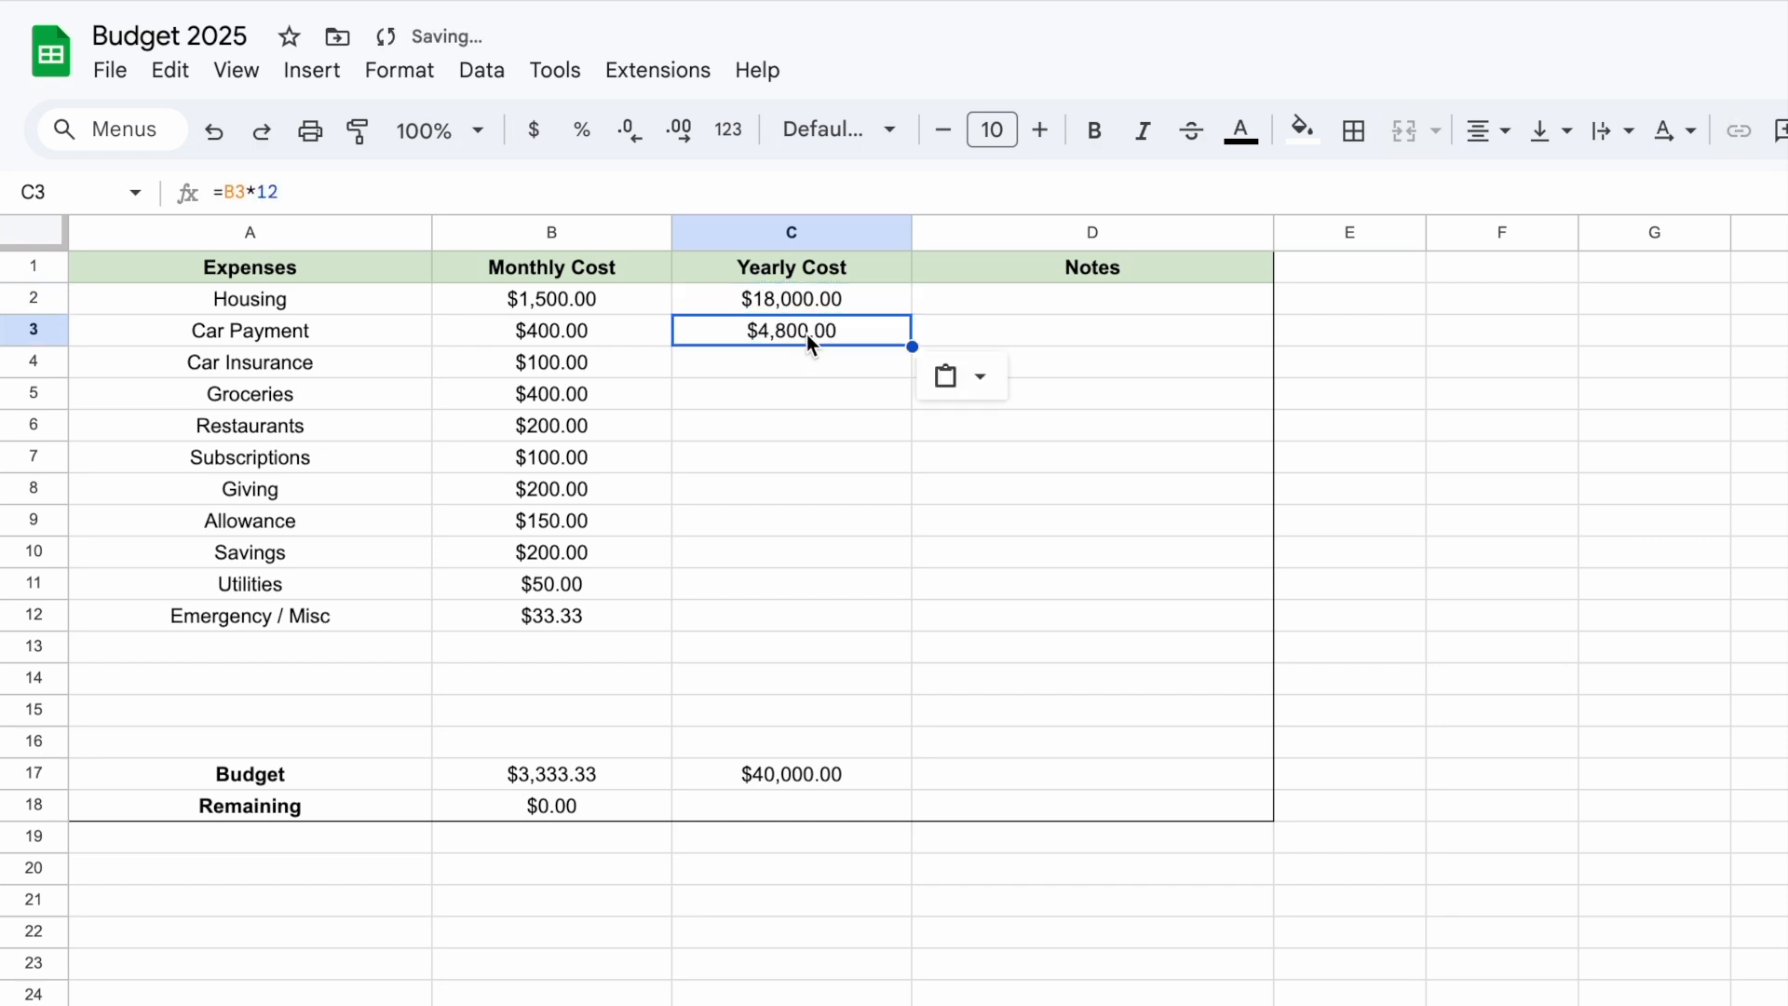
pyautogui.click(809, 367)
pyautogui.hotkey('ctrl', 'v')
pyautogui.click(806, 397)
pyautogui.hotkey('ctrl', 'v')
pyautogui.click(808, 424)
pyautogui.hotkey('ctrl', 'v')
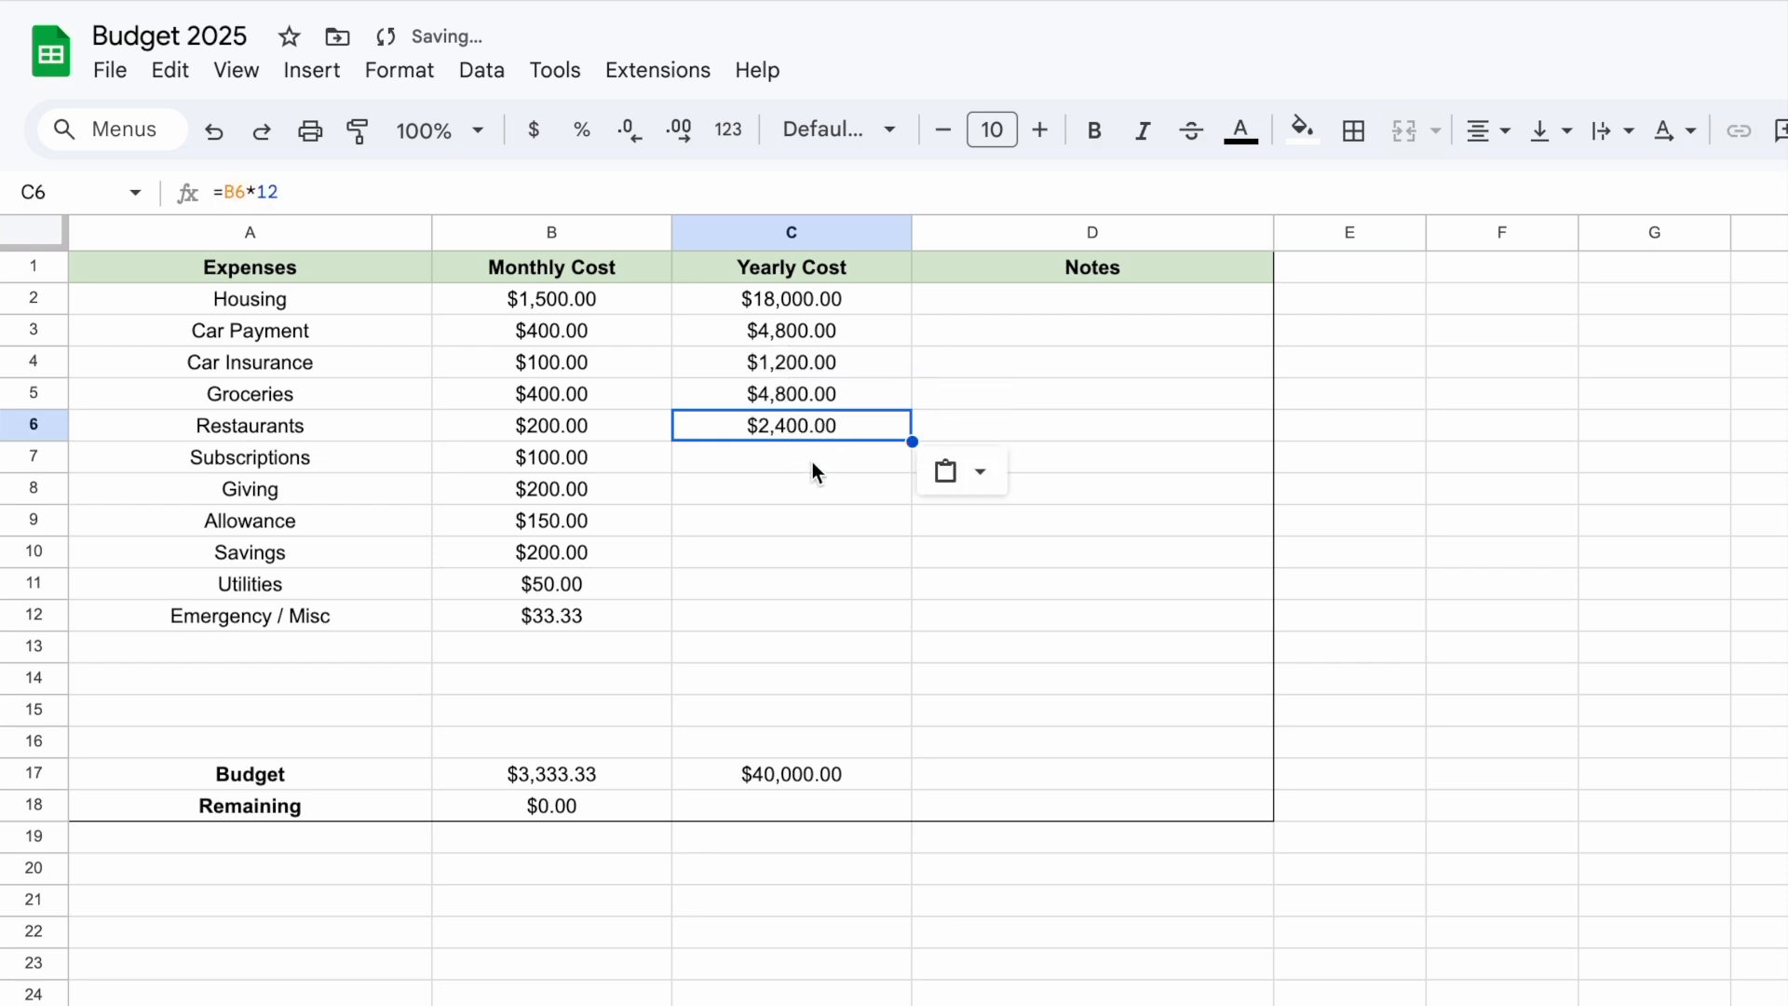
# Copy the yearly cost formula from C2 again and paste it into C7 for Subscriptions
pyautogui.click(812, 462)
pyautogui.click(815, 303)
pyautogui.hotkey('ctrl', 'c')
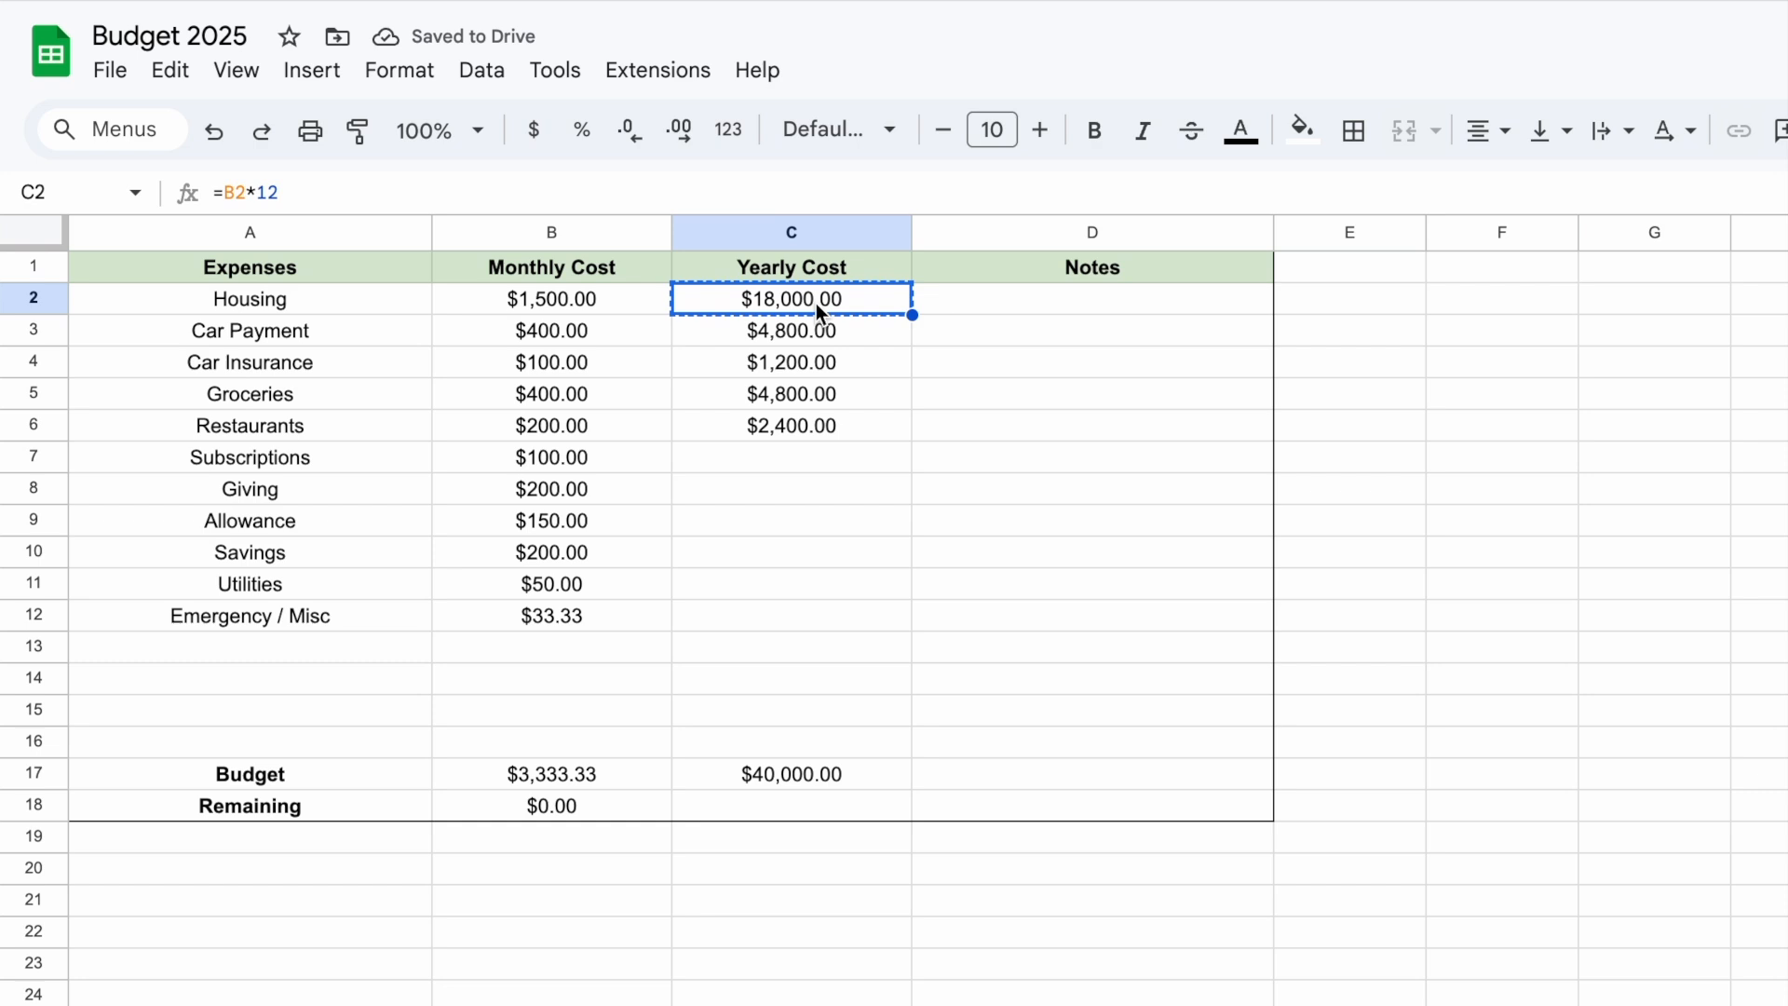
pyautogui.click(813, 458)
pyautogui.hotkey('ctrl', 'v')
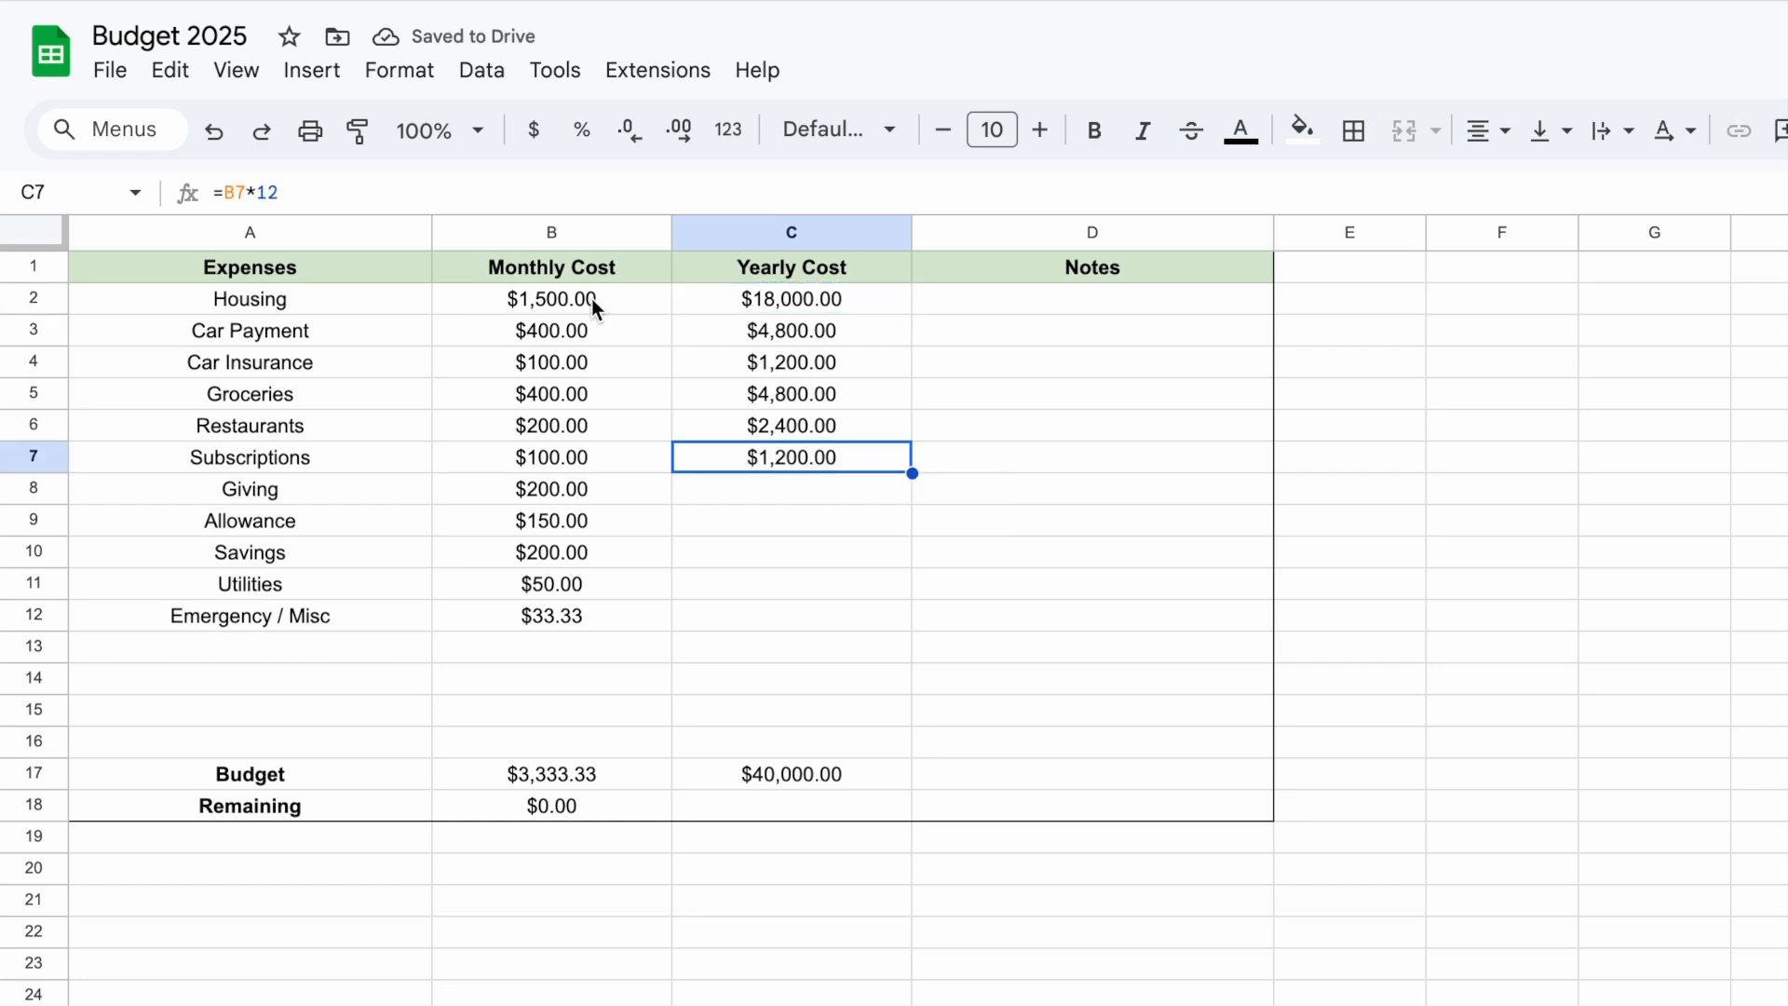
# Examine the yearly cost formulas for Housing in C2 and Subscriptions in C7 against their monthly costs
pyautogui.click(559, 298)
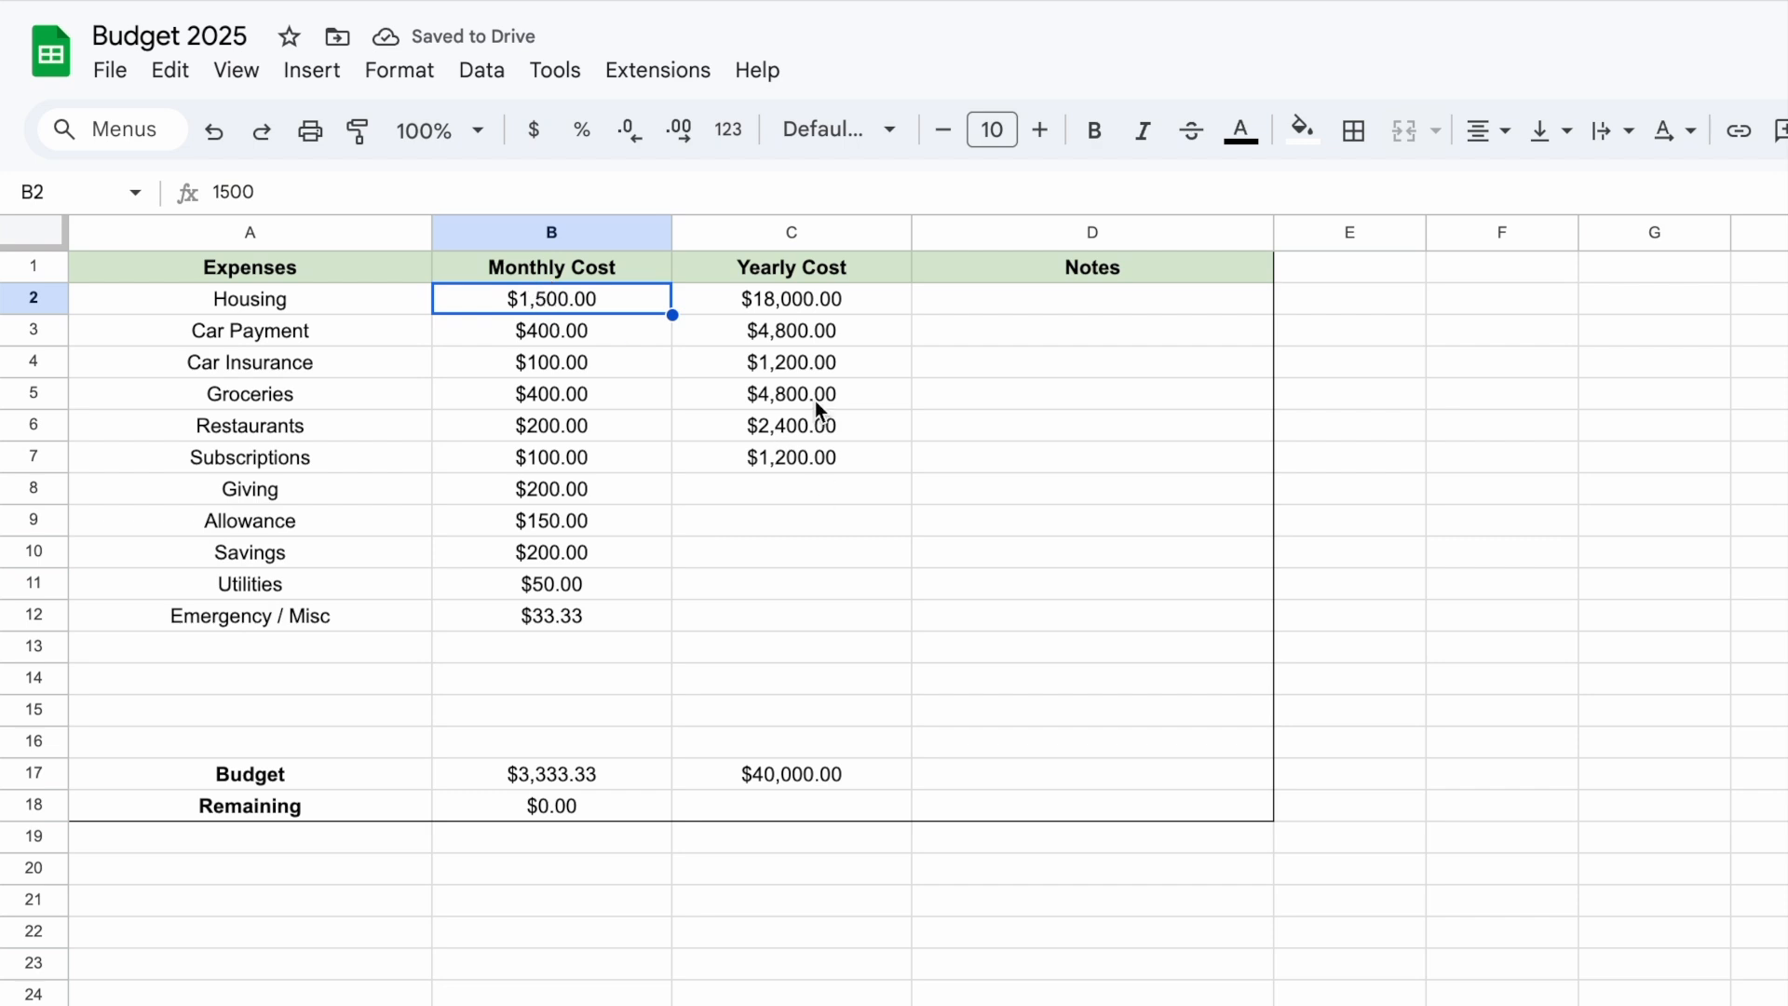
pyautogui.click(792, 298)
pyautogui.doubleClick(813, 303)
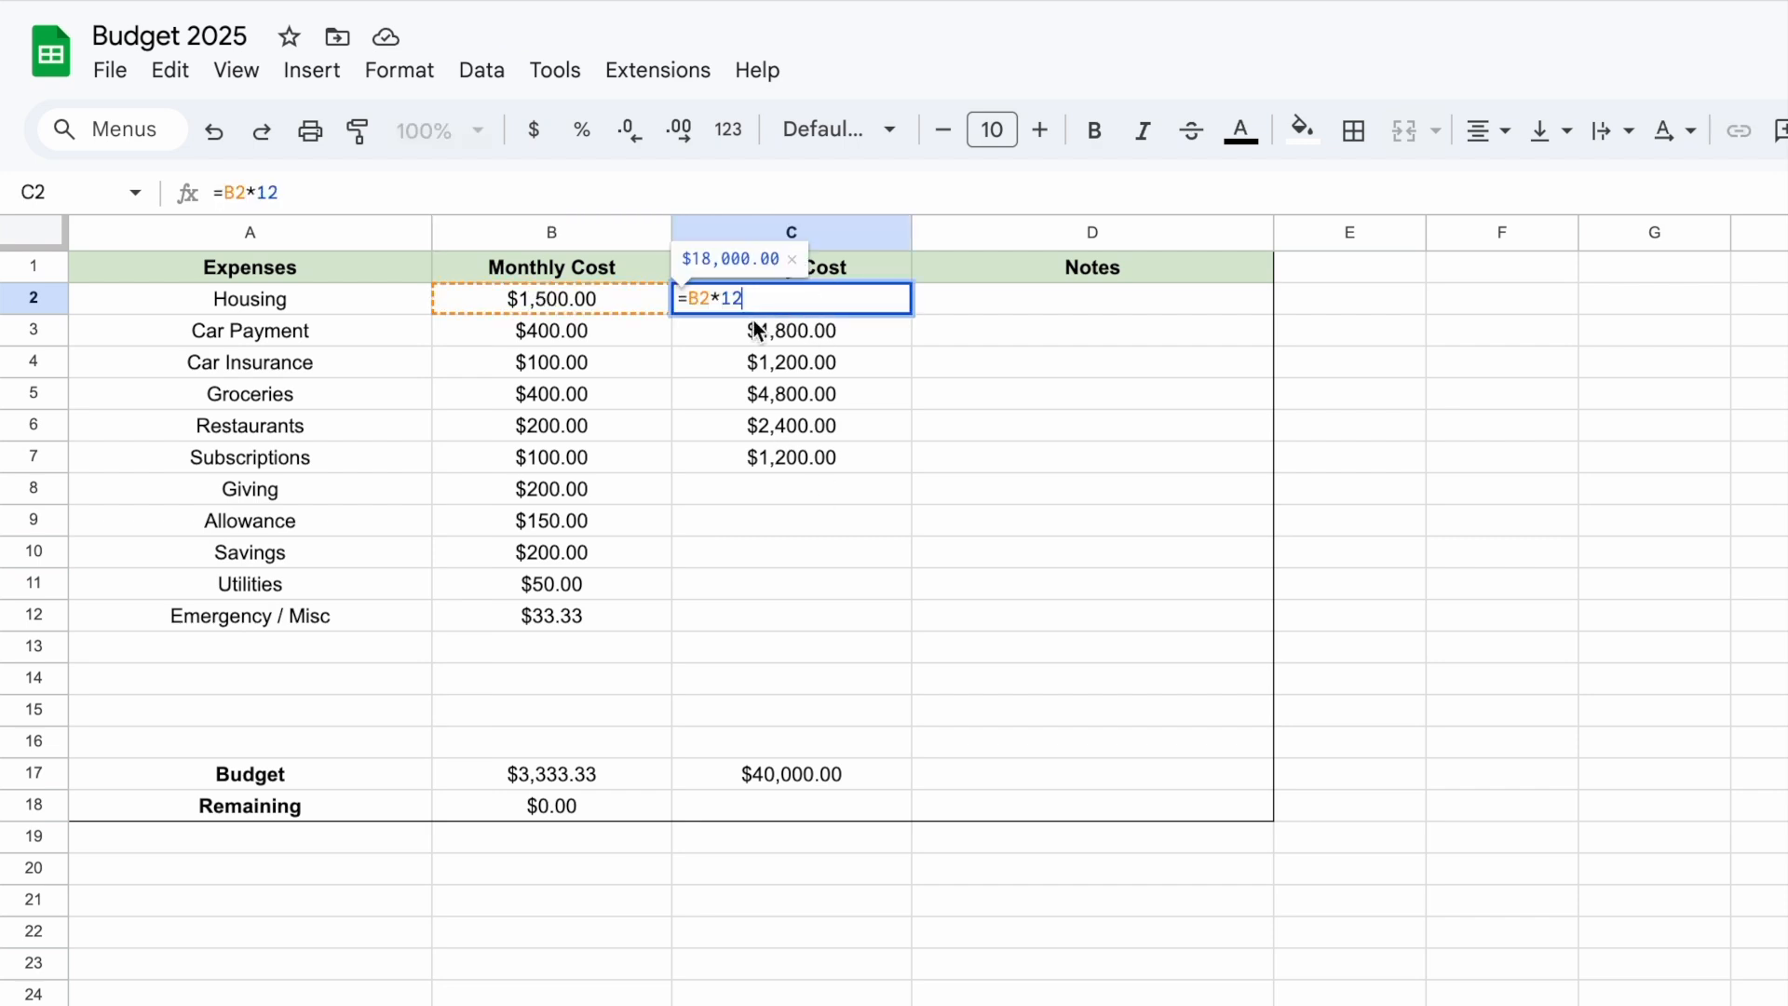
pyautogui.click(780, 453)
pyautogui.doubleClick(780, 453)
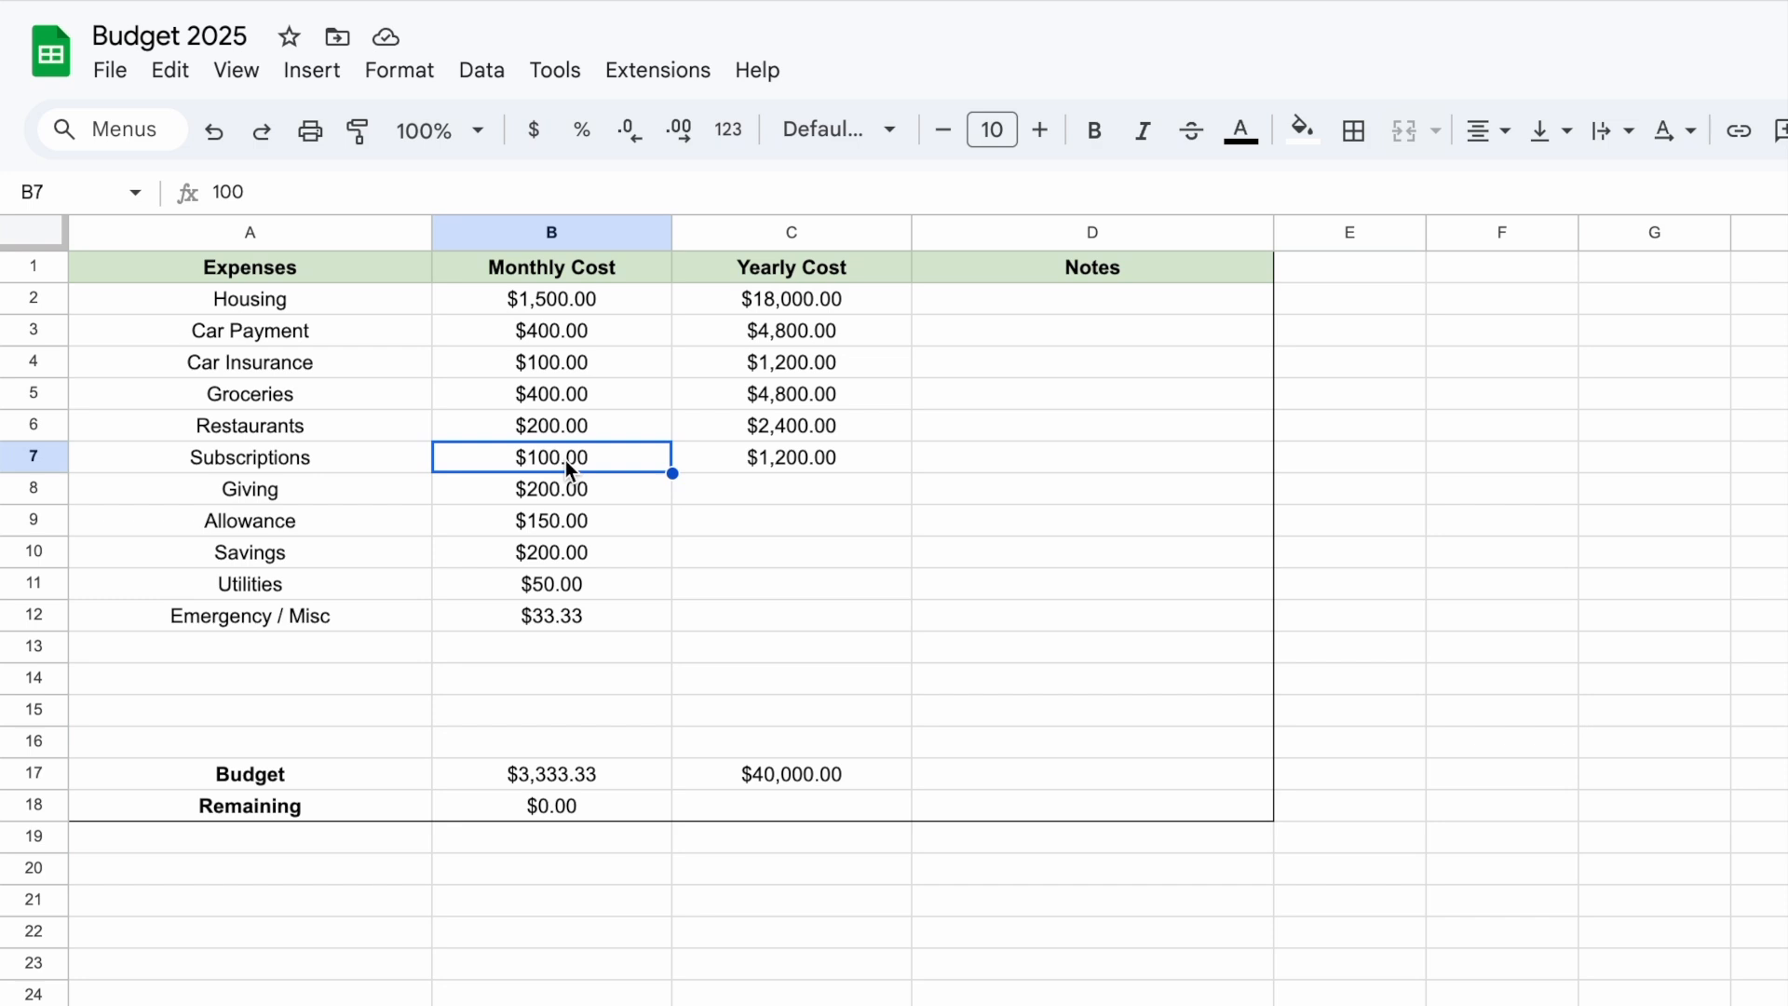
# Paste the yearly cost formula into C8 for Giving and into the remaining expense rows C9 through C16
pyautogui.click(809, 489)
pyautogui.hotkey('ctrl', 'v')
pyautogui.moveTo(801, 521); pyautogui.dragTo(846, 740)
pyautogui.hotkey('ctrl', 'v')
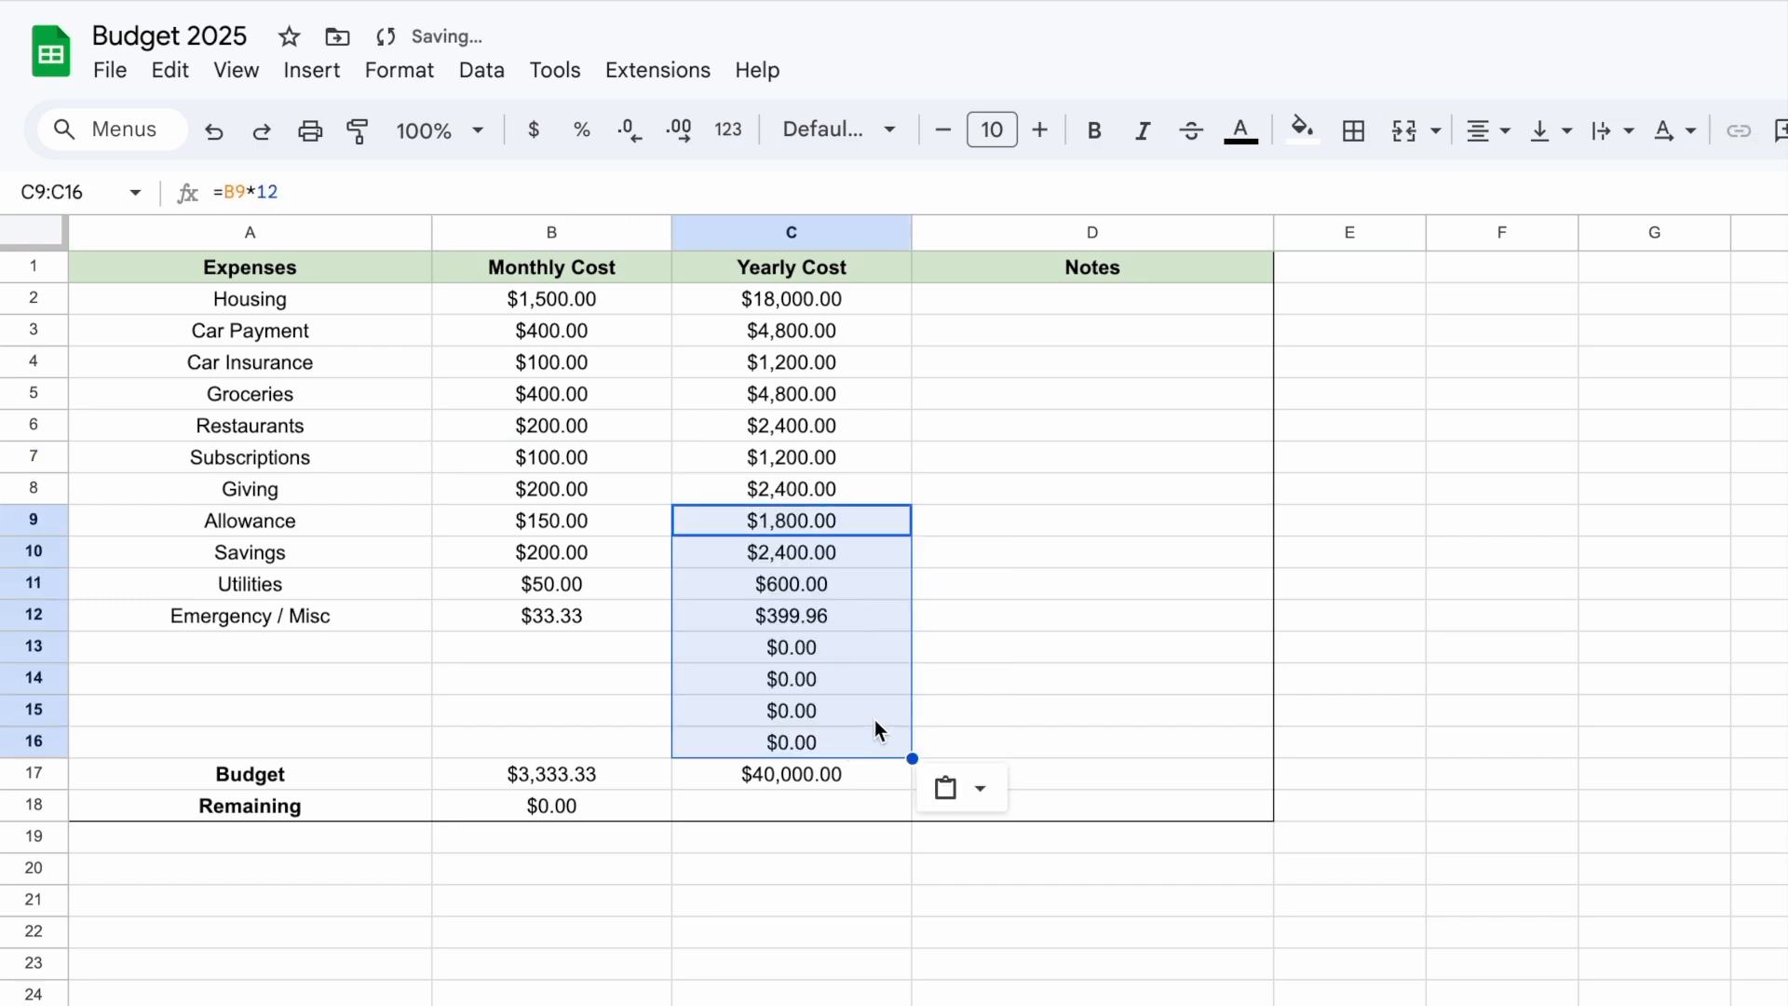
pyautogui.click(1013, 619)
pyautogui.click(561, 680)
pyautogui.moveTo(559, 694); pyautogui.dragTo(558, 698)
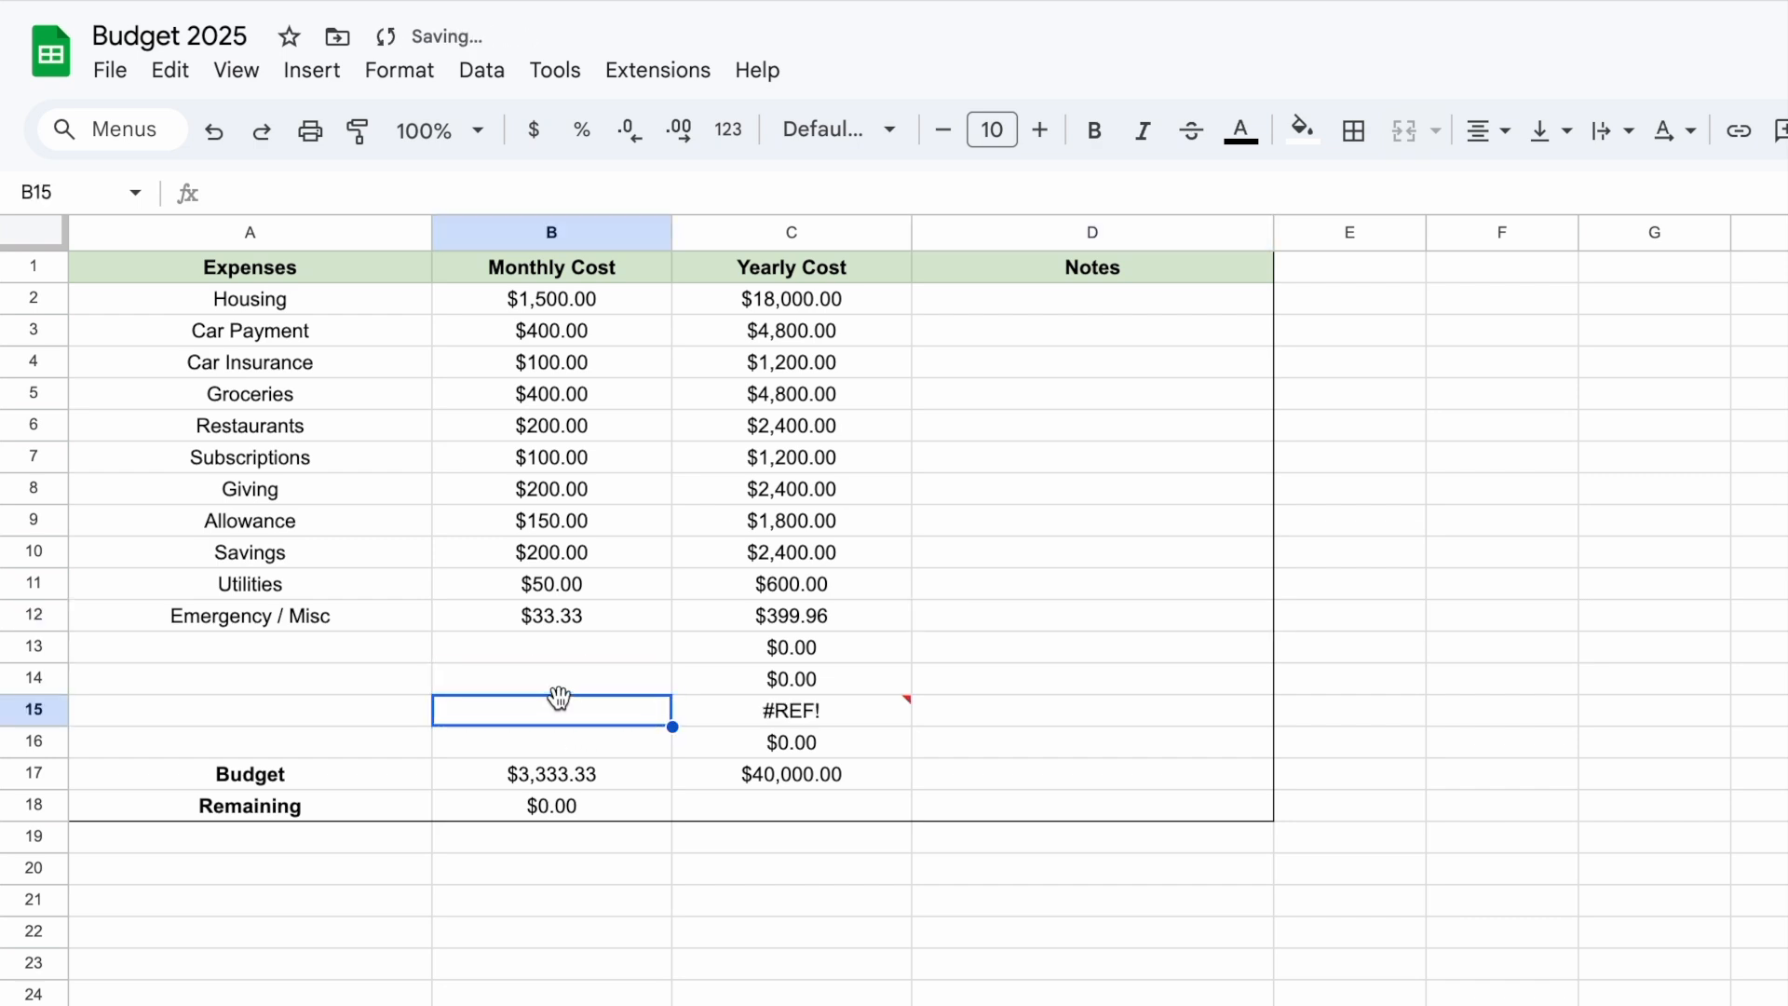
pyautogui.write('400')
pyautogui.press('Return')
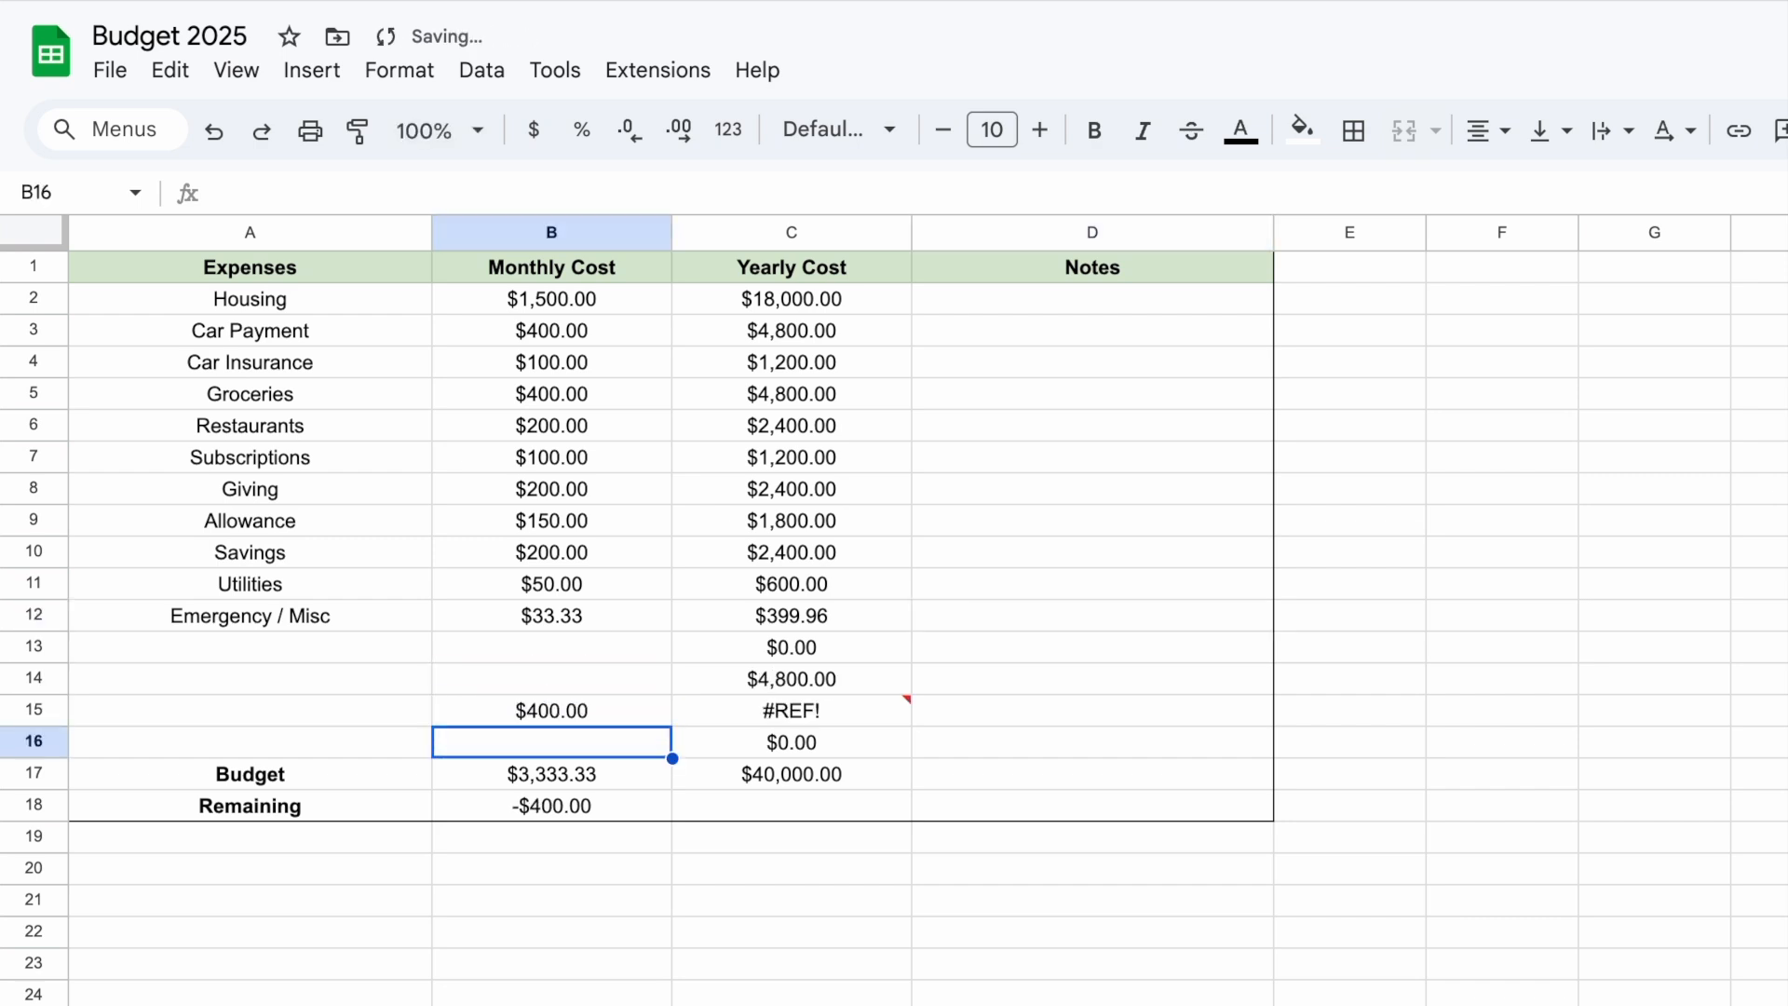
pyautogui.hotkey('ctrl', 'z')
pyautogui.hotkey('ctrl', 'z')
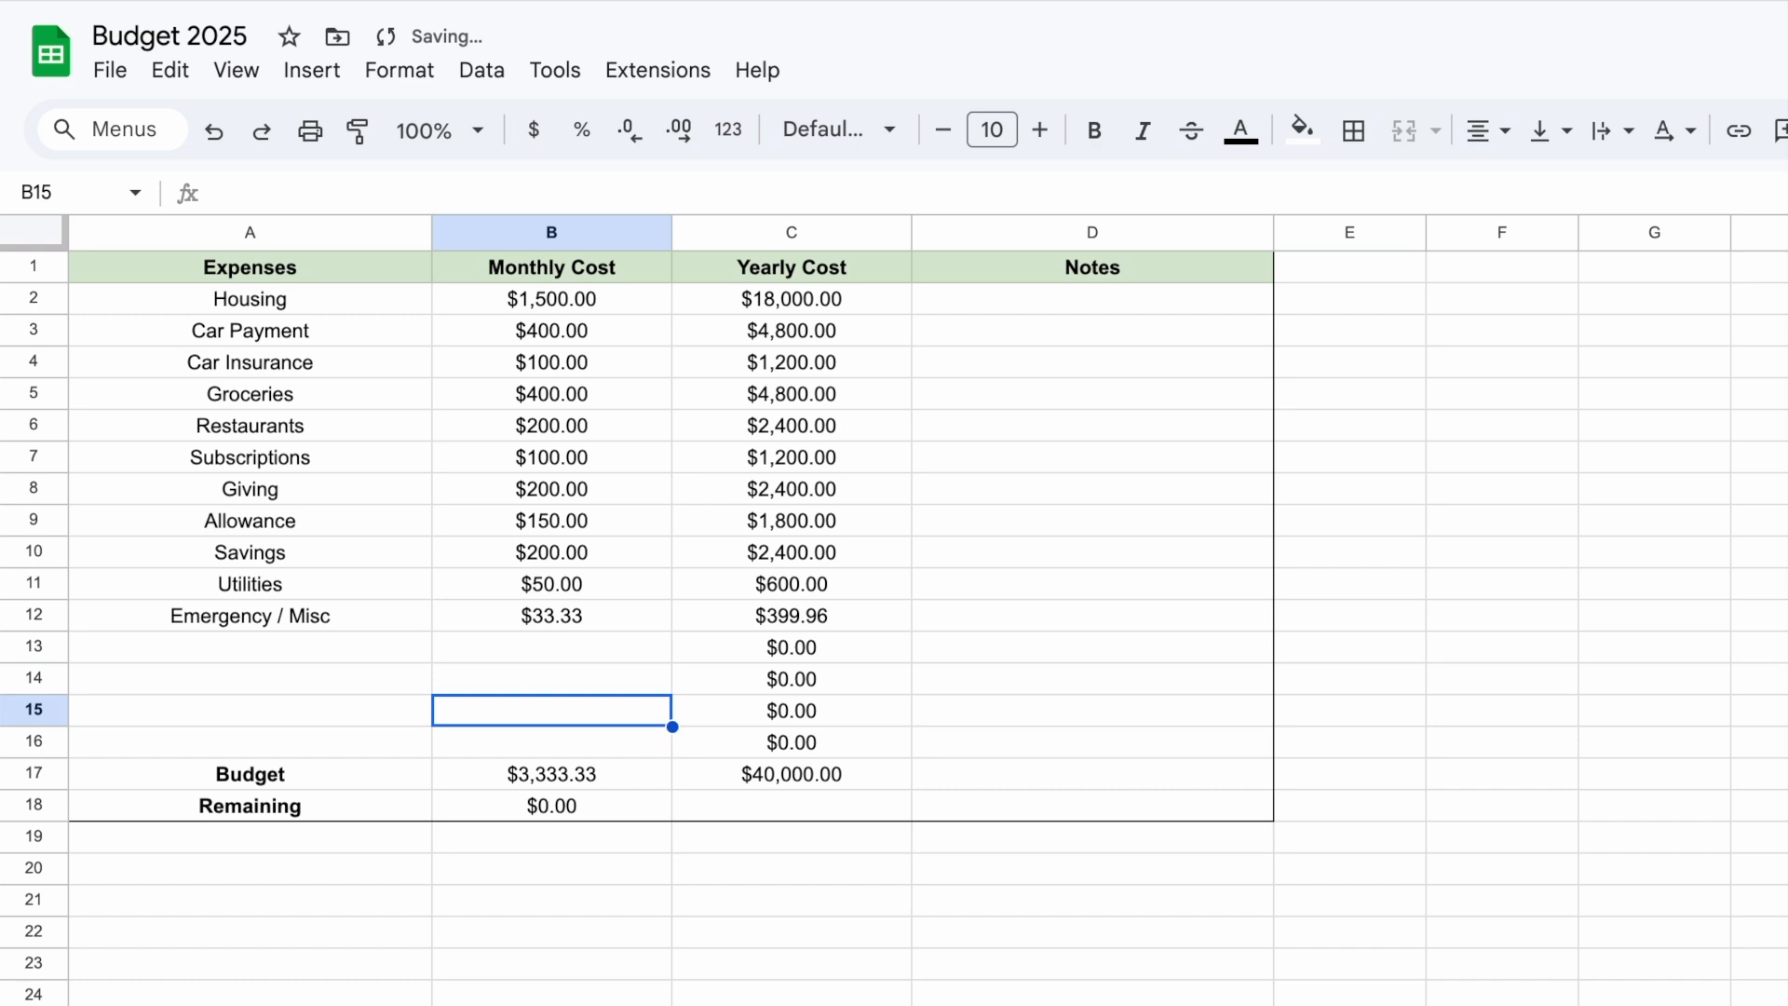
# Test the yearly cost formula in row 15 with a monthly cost of 400 in B15, and undo that entry
pyautogui.write('400')
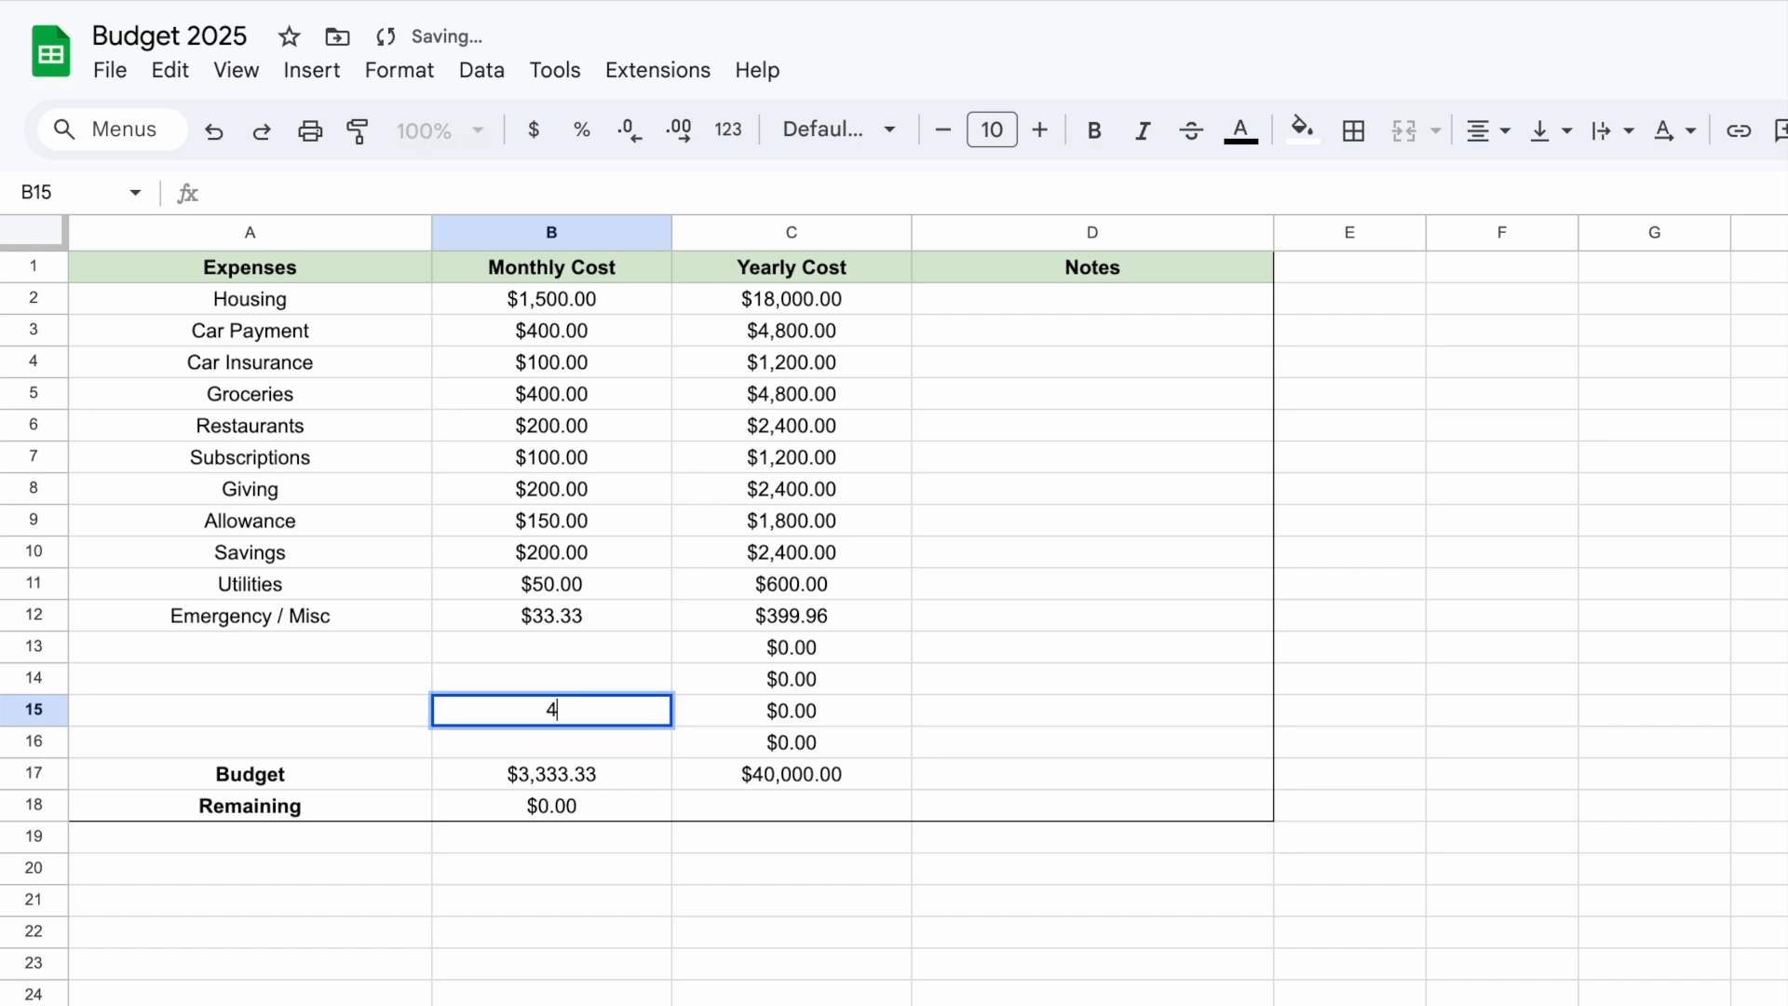
pyautogui.press('Return')
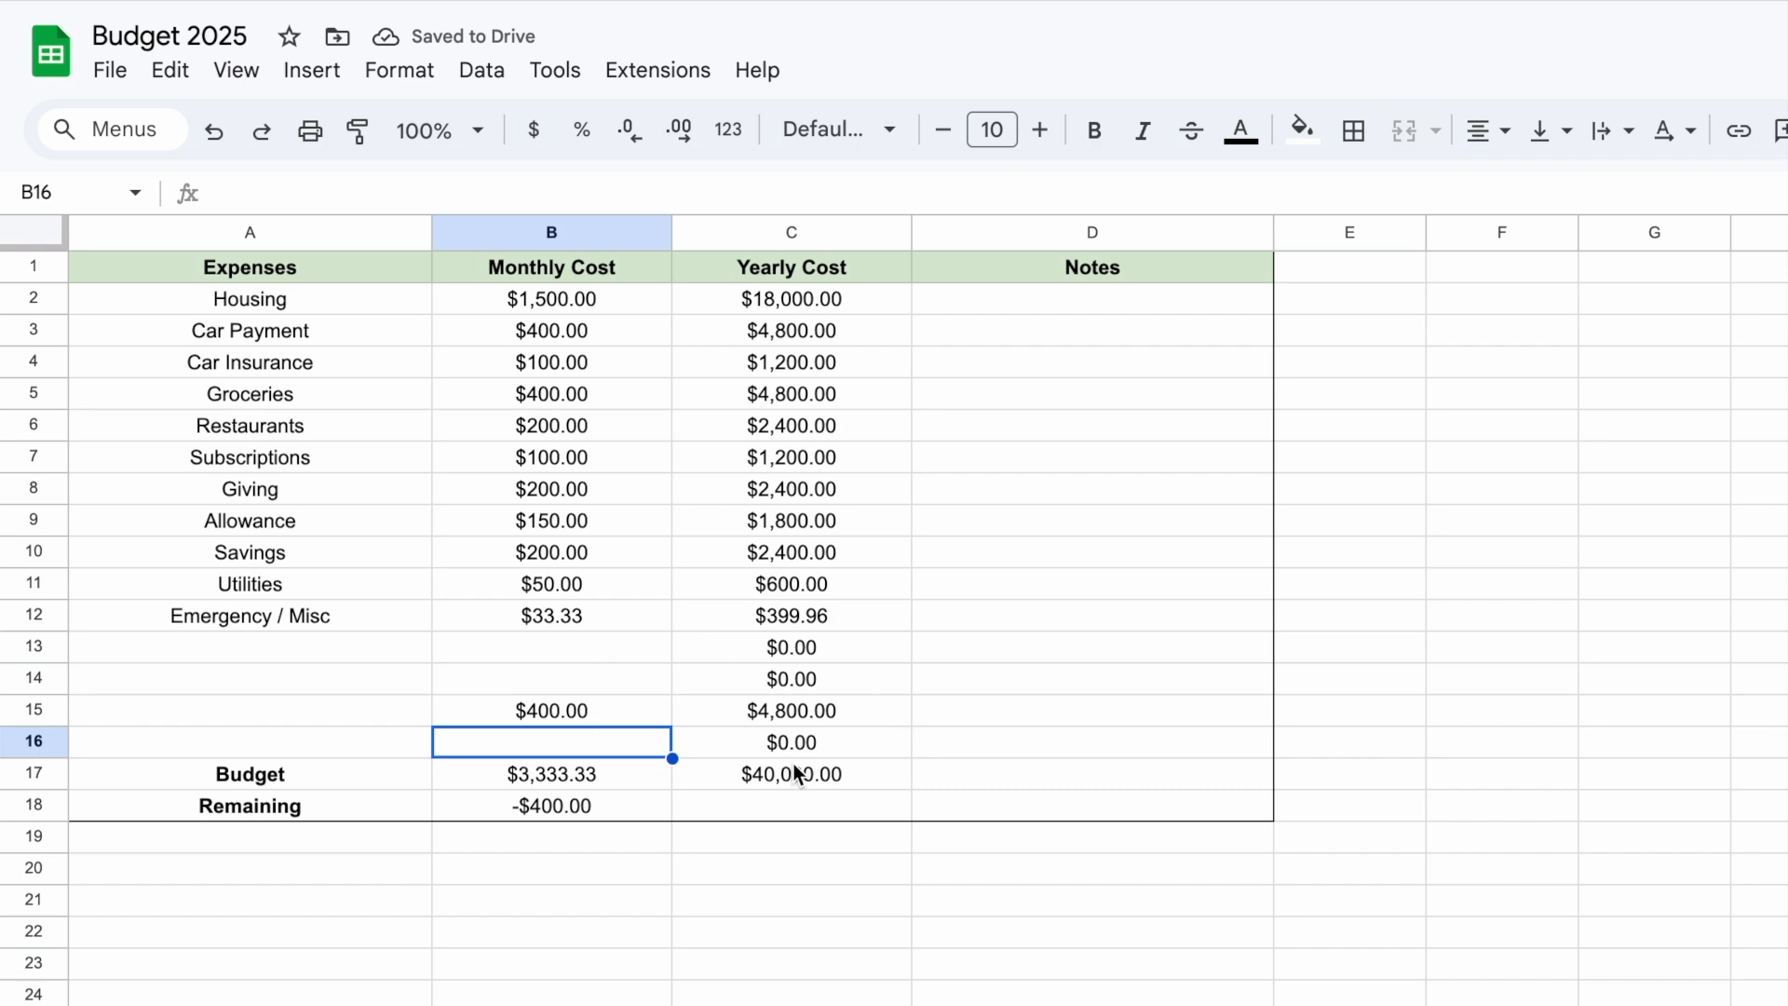
pyautogui.hotkey('ctrl', 'z')
pyautogui.click(1208, 713)
pyautogui.click(936, 829)
pyautogui.click(736, 816)
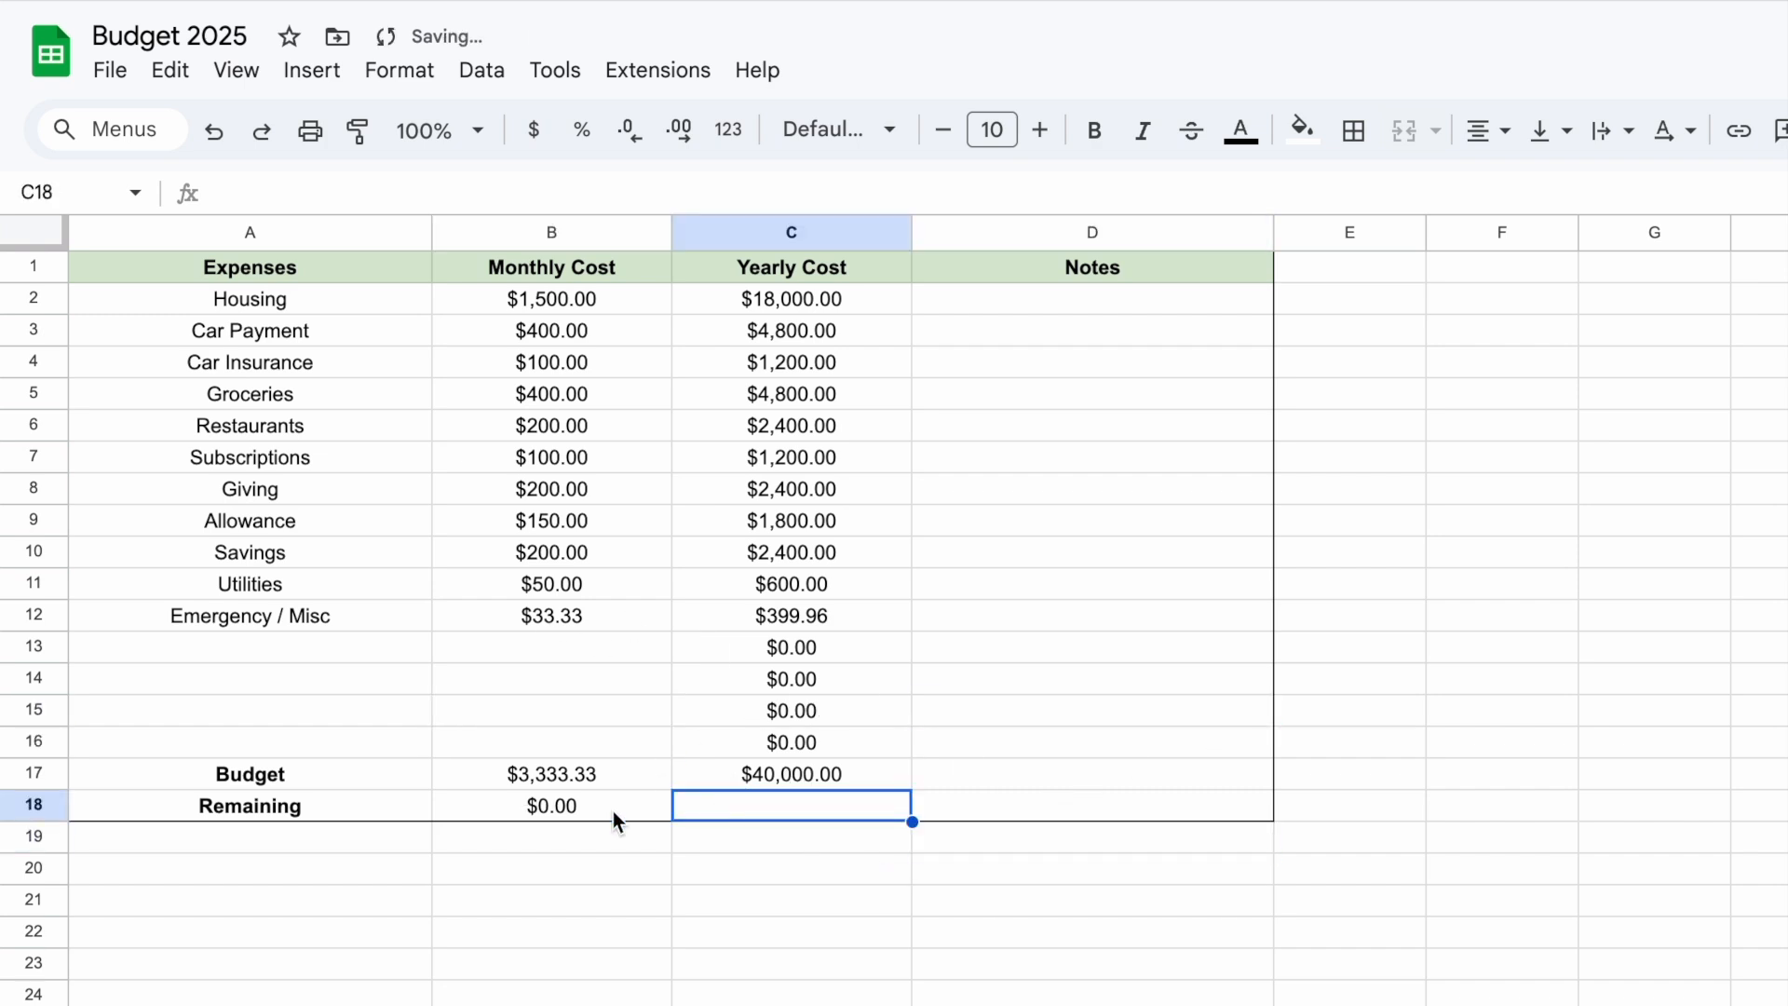
pyautogui.click(559, 806)
pyautogui.write('c')
pyautogui.click(798, 810)
pyautogui.click(900, 957)
pyautogui.hotkey('ctrl', 'z')
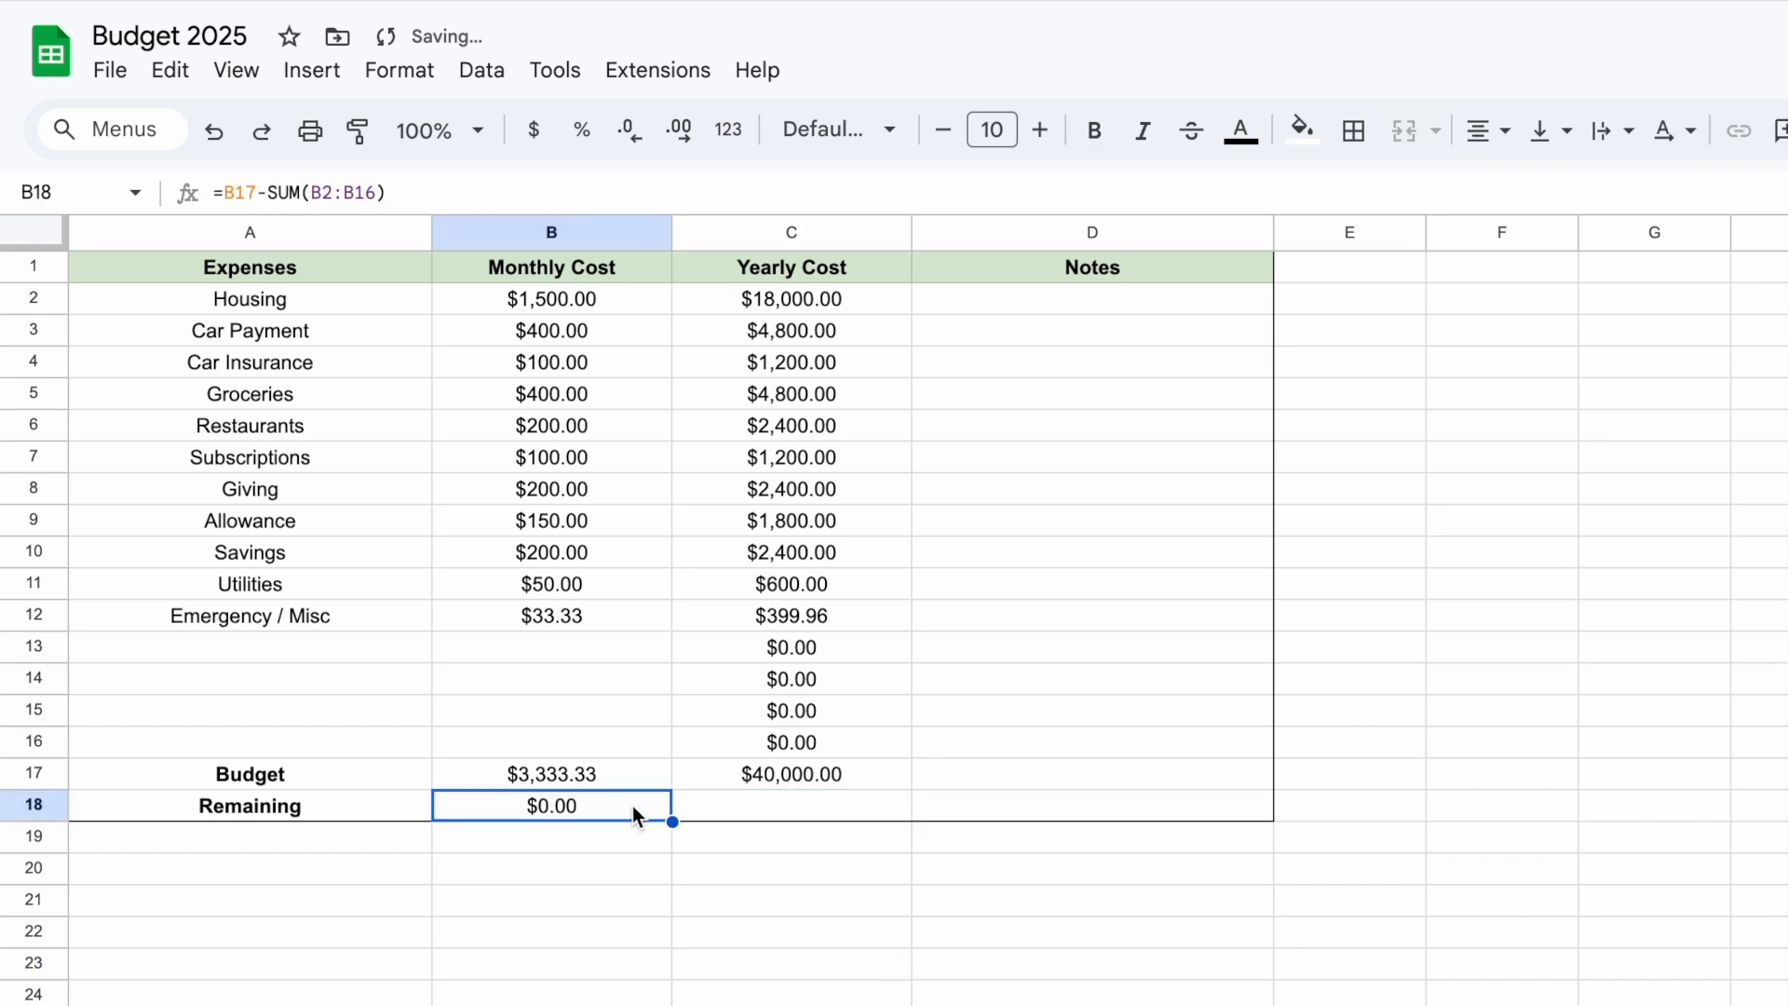
# Copy the Remaining formula from B18 into C18 to calculate the yearly remainder as =C17-SUM(C2:C16)
pyautogui.hotkey('ctrl', 'c')
pyautogui.click(792, 803)
pyautogui.hotkey('ctrl', 'v')
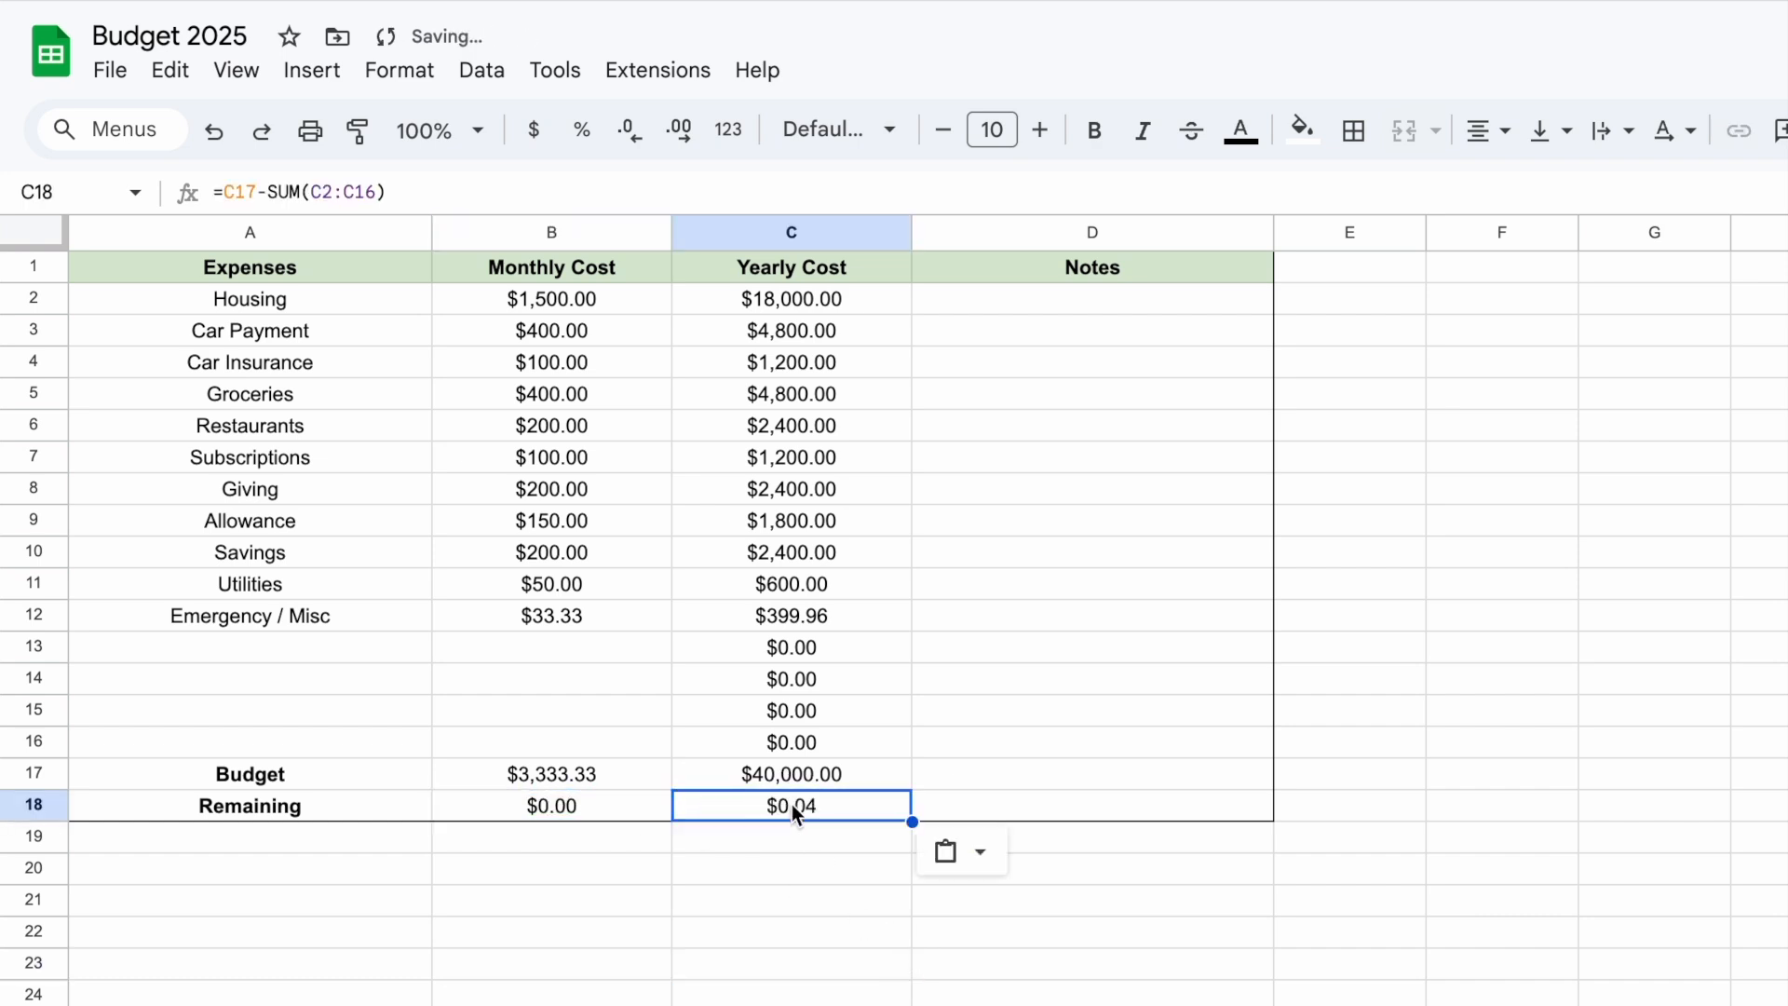
pyautogui.click(840, 908)
pyautogui.click(820, 814)
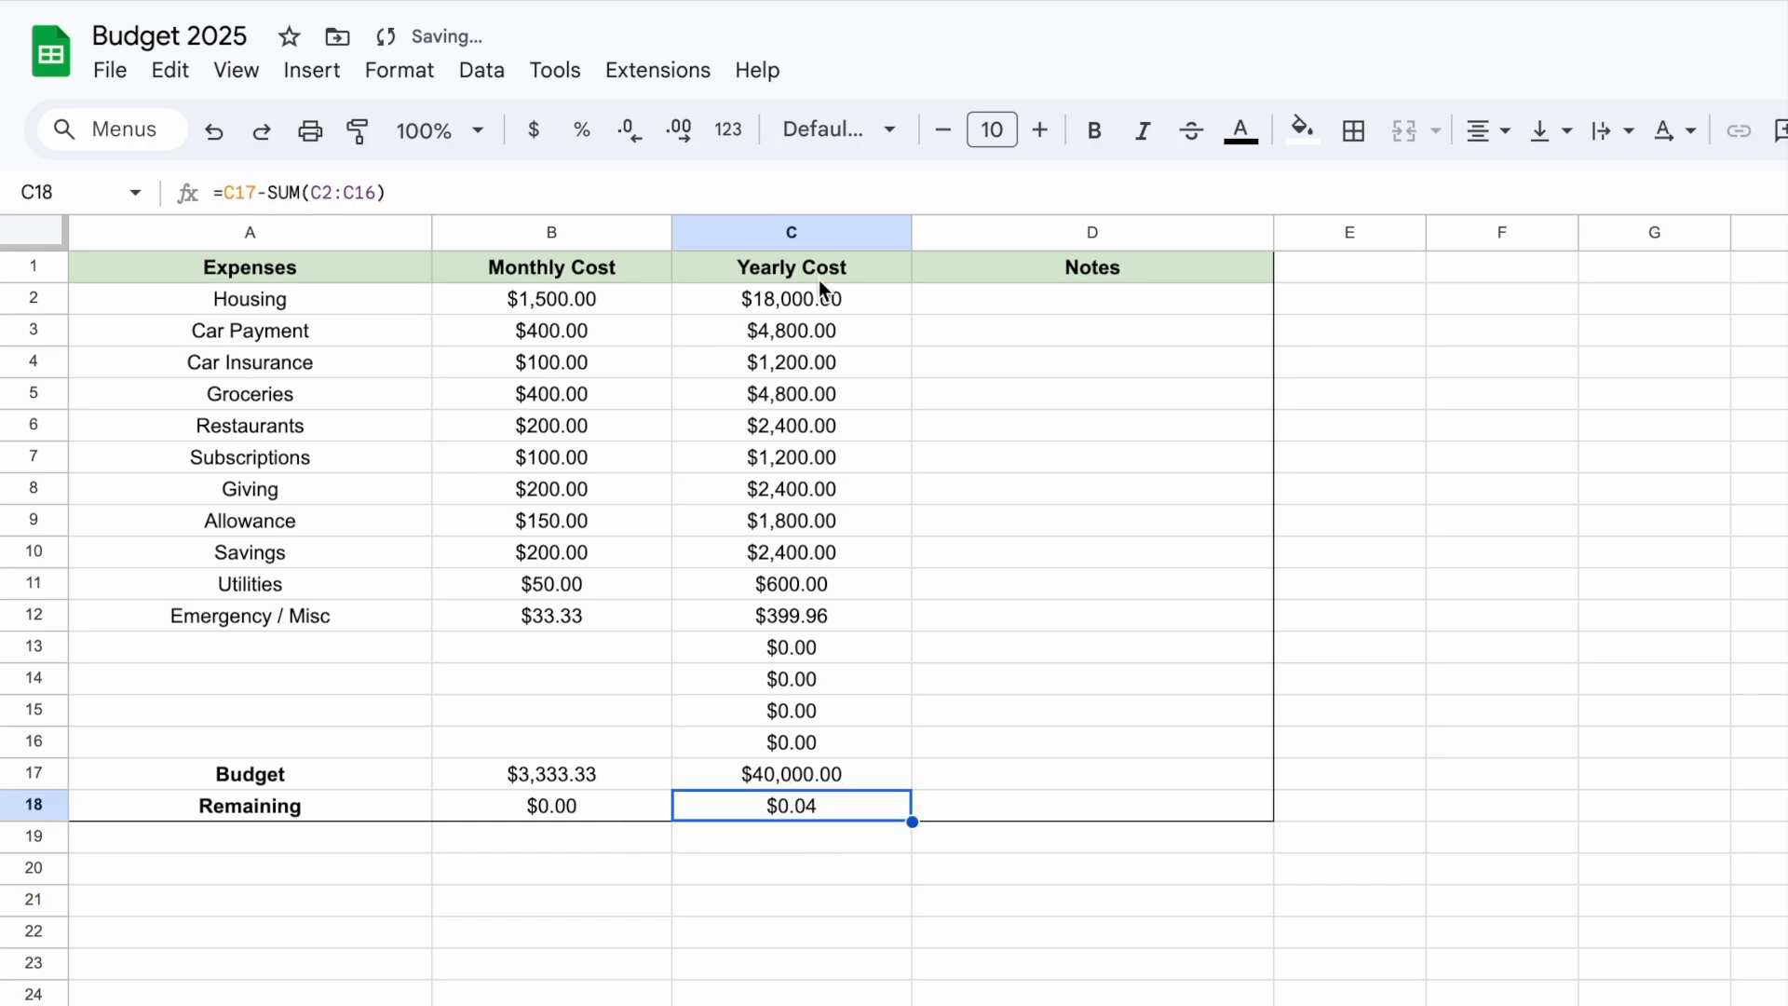
# Review the yearly remainder in C18, the monthly and yearly cost columns, and the whole Remaining row
pyautogui.click(887, 994)
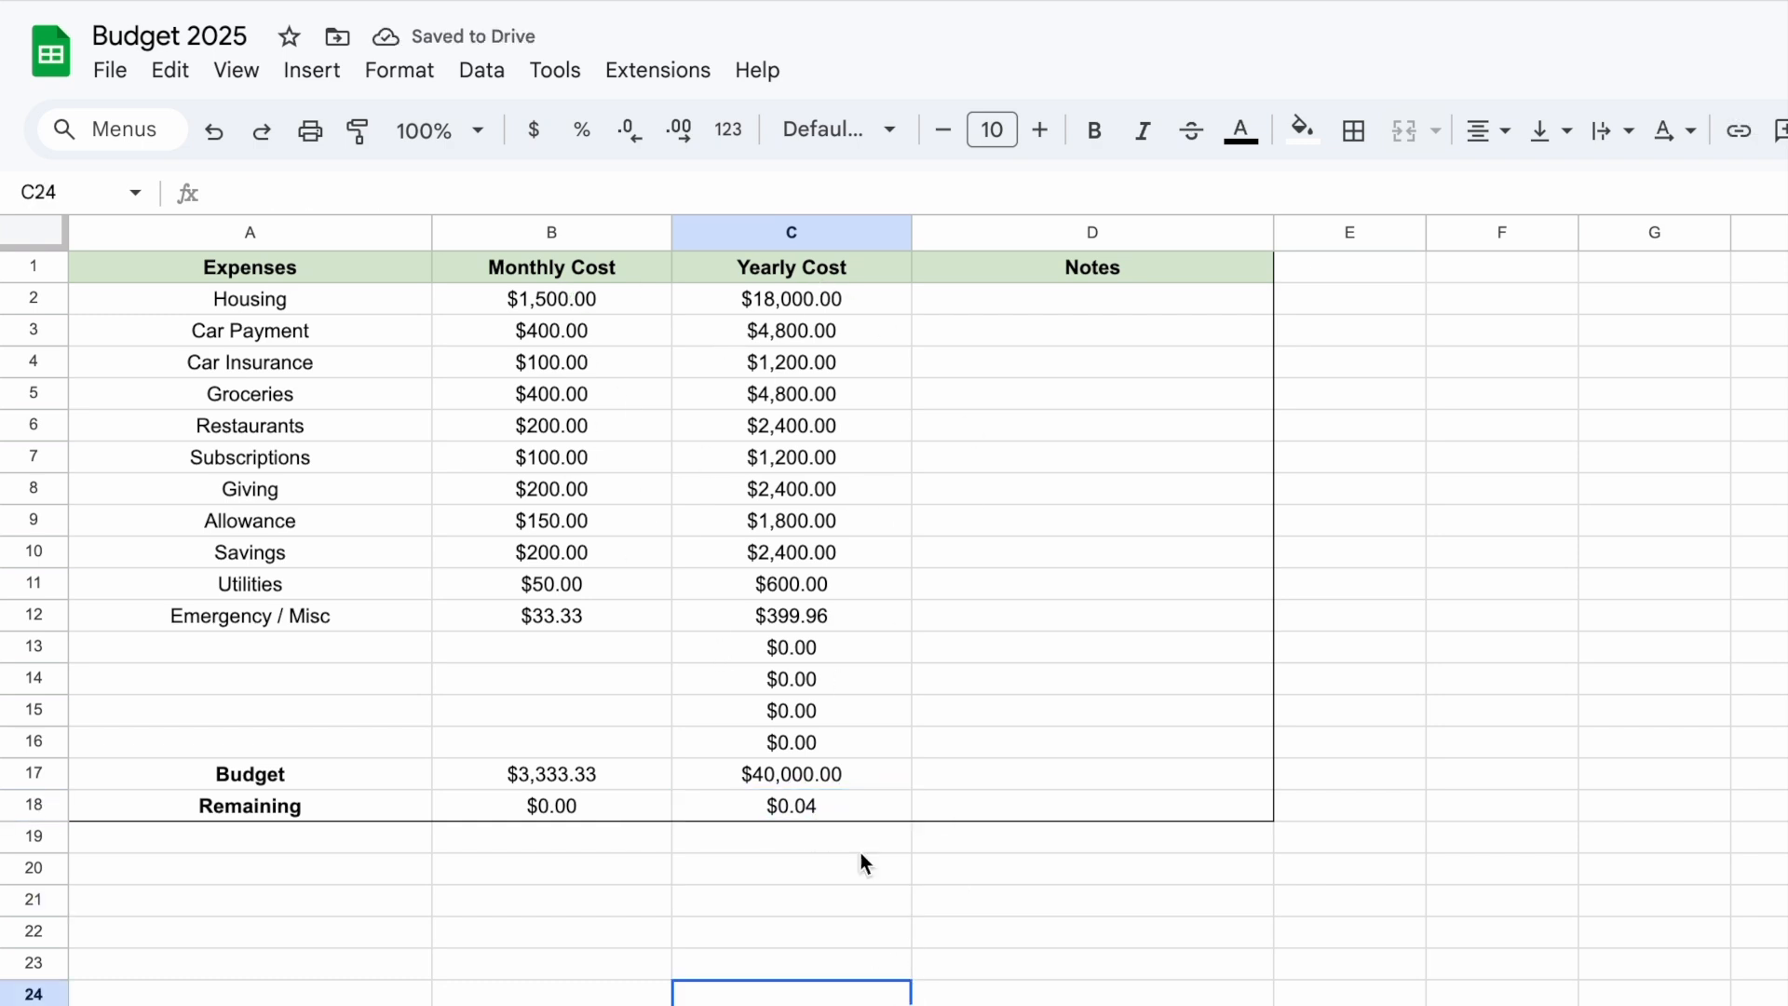
pyautogui.click(818, 825)
pyautogui.click(822, 814)
pyautogui.click(794, 934)
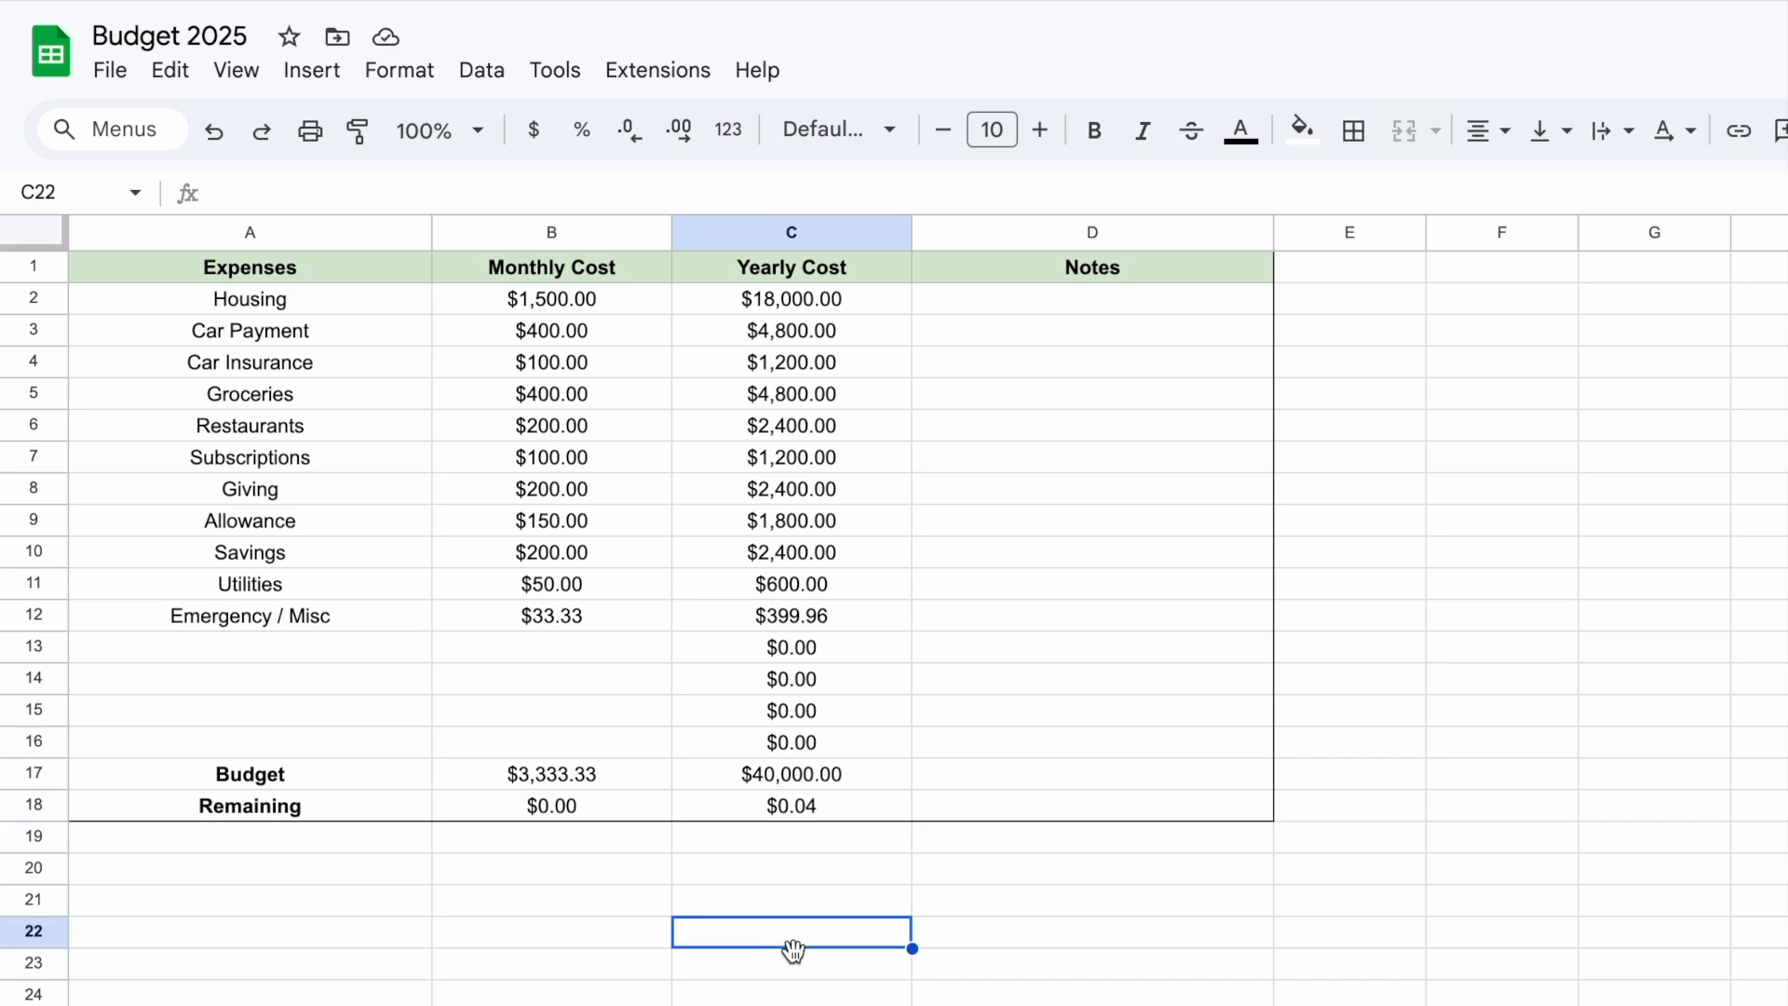
pyautogui.moveTo(798, 332); pyautogui.dragTo(791, 552)
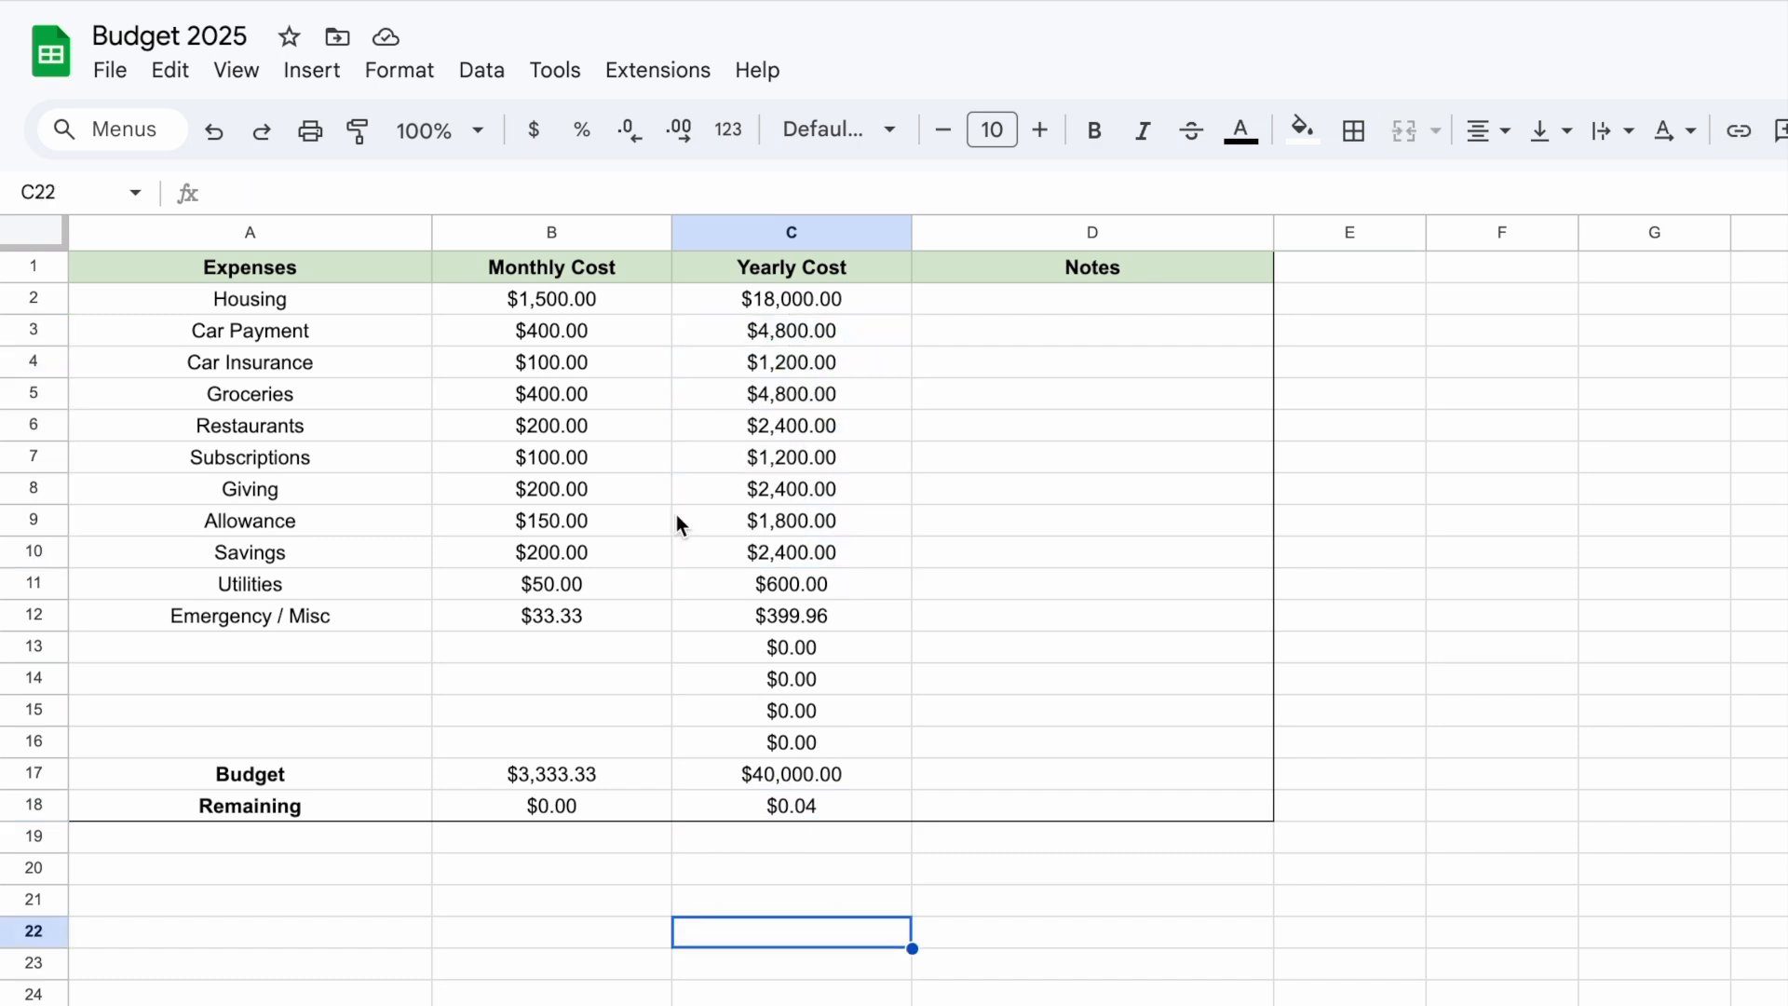
pyautogui.moveTo(559, 394); pyautogui.dragTo(621, 601)
pyautogui.click(696, 978)
pyautogui.moveTo(563, 394); pyautogui.dragTo(598, 586)
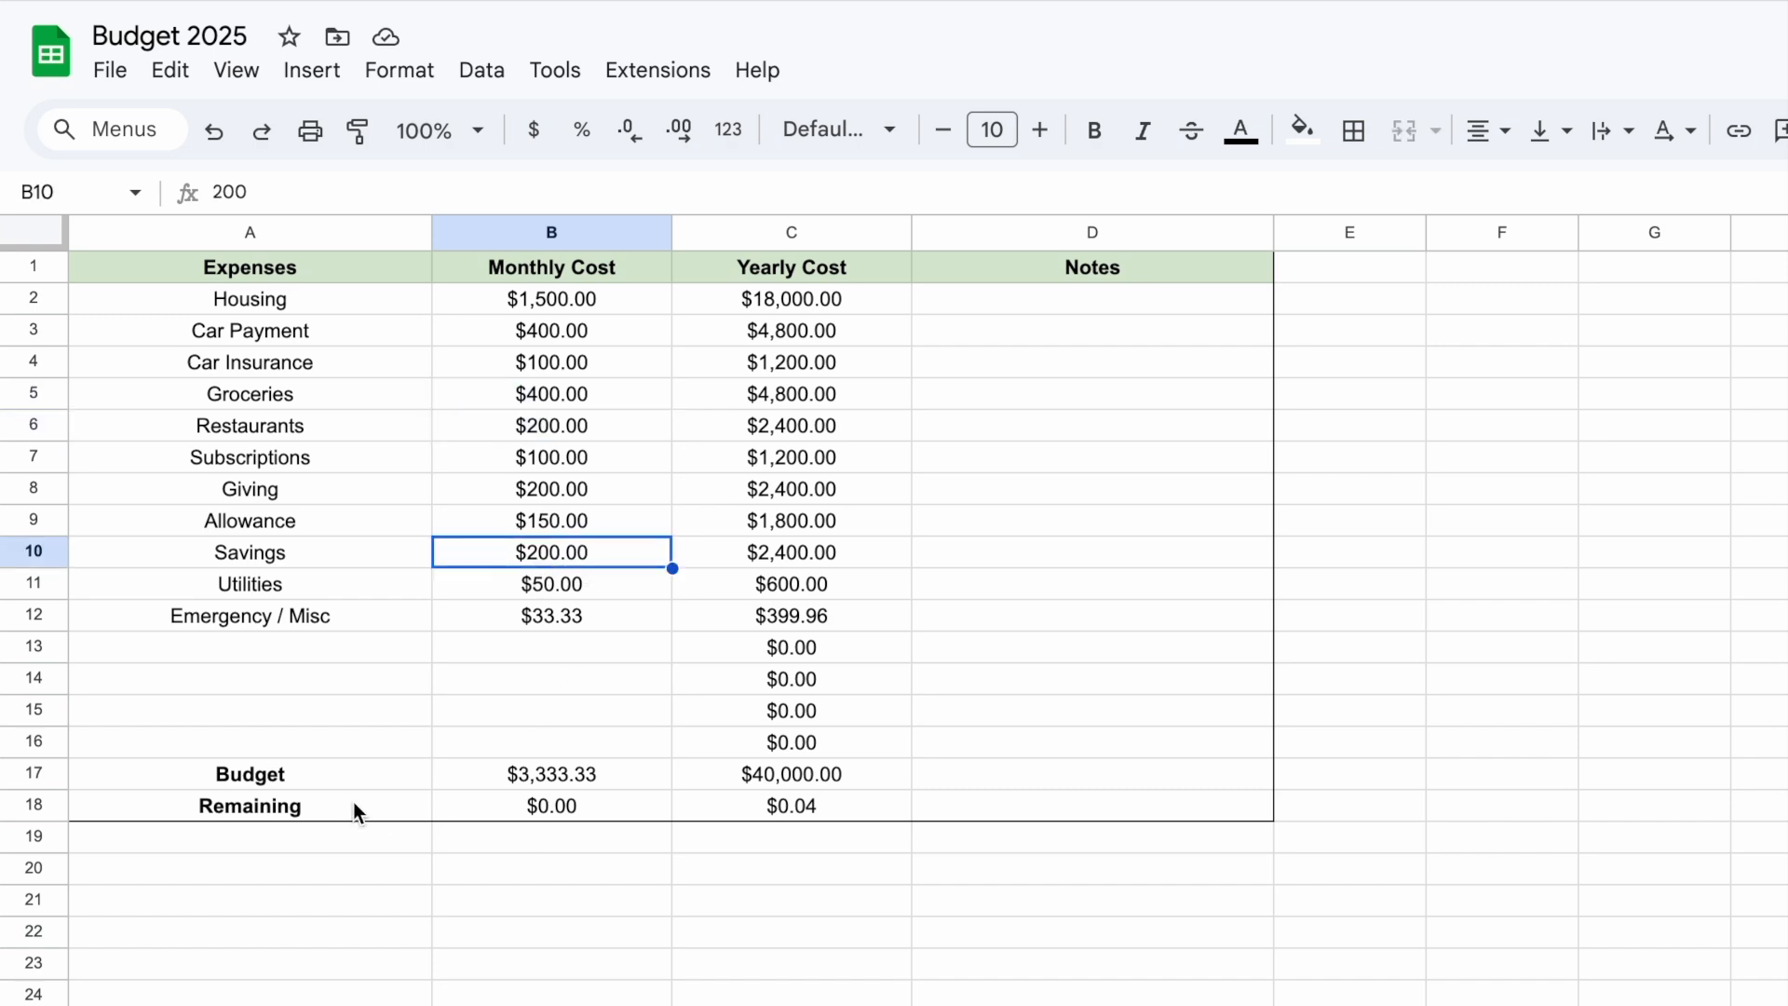
pyautogui.moveTo(466, 807); pyautogui.dragTo(839, 818)
pyautogui.moveTo(277, 809); pyautogui.dragTo(840, 817)
pyautogui.click(1044, 1004)
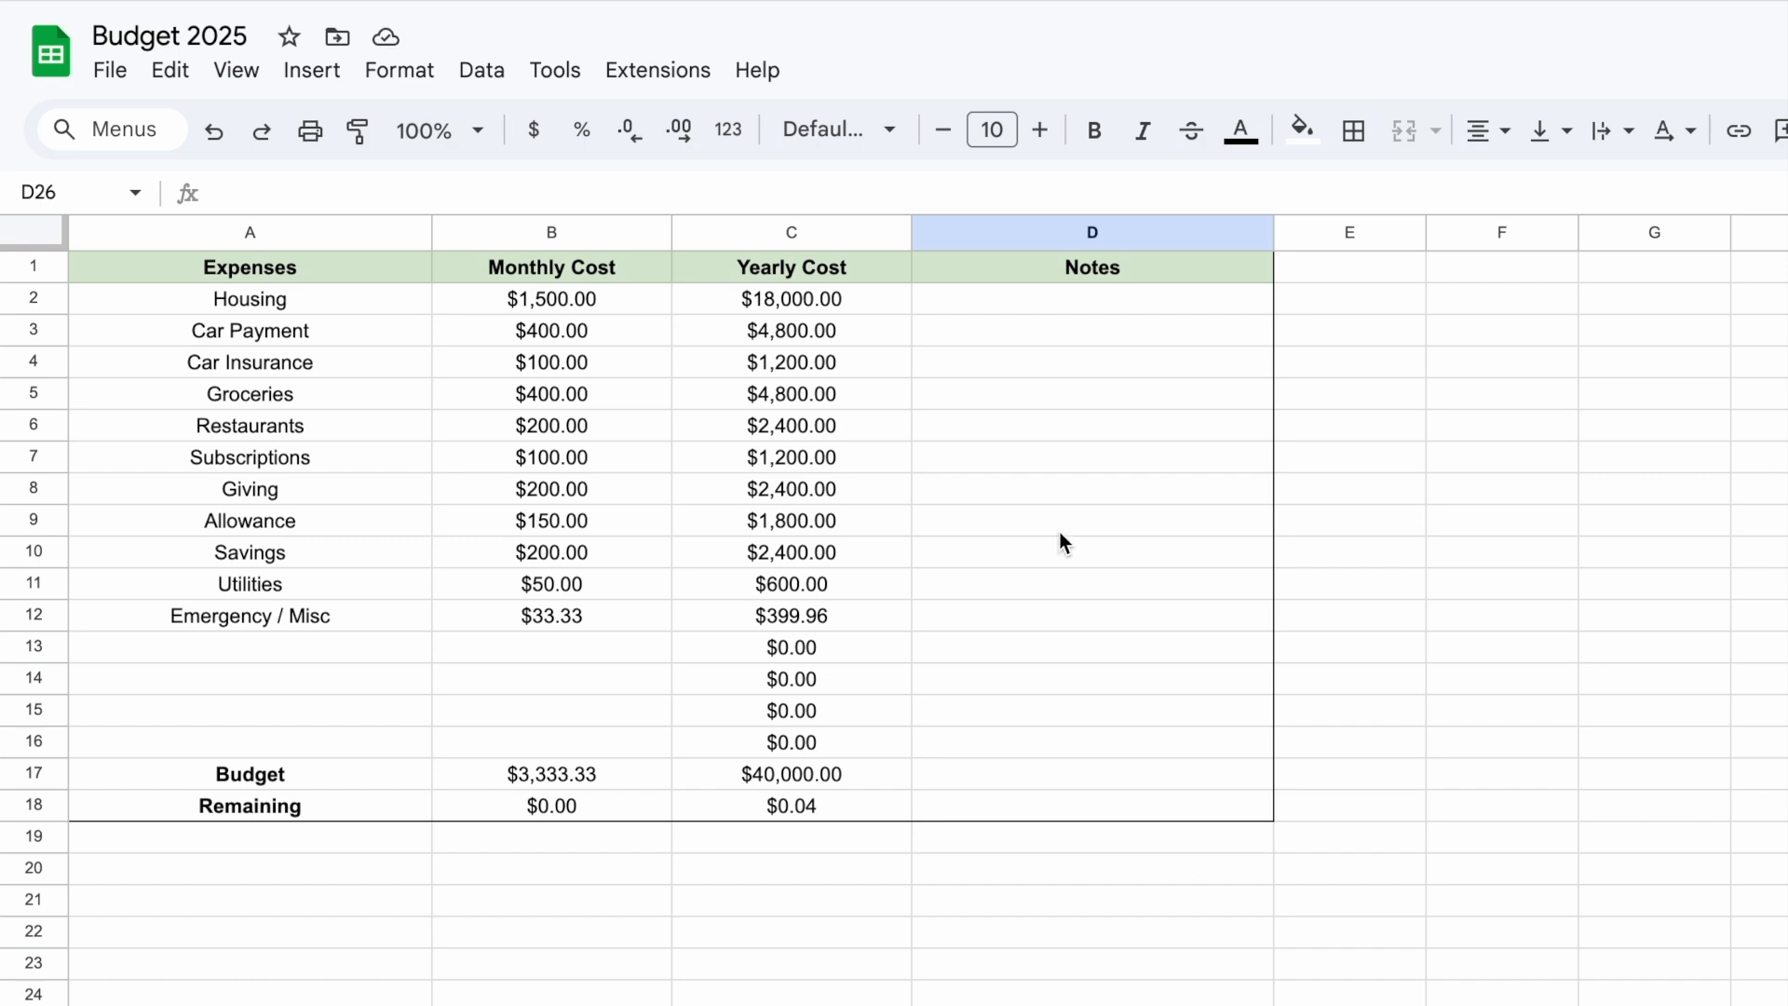
# Enter the note "Save up to $1,000 then put in savings" in D12 for Emergency / Misc
pyautogui.click(1071, 263)
pyautogui.click(1107, 434)
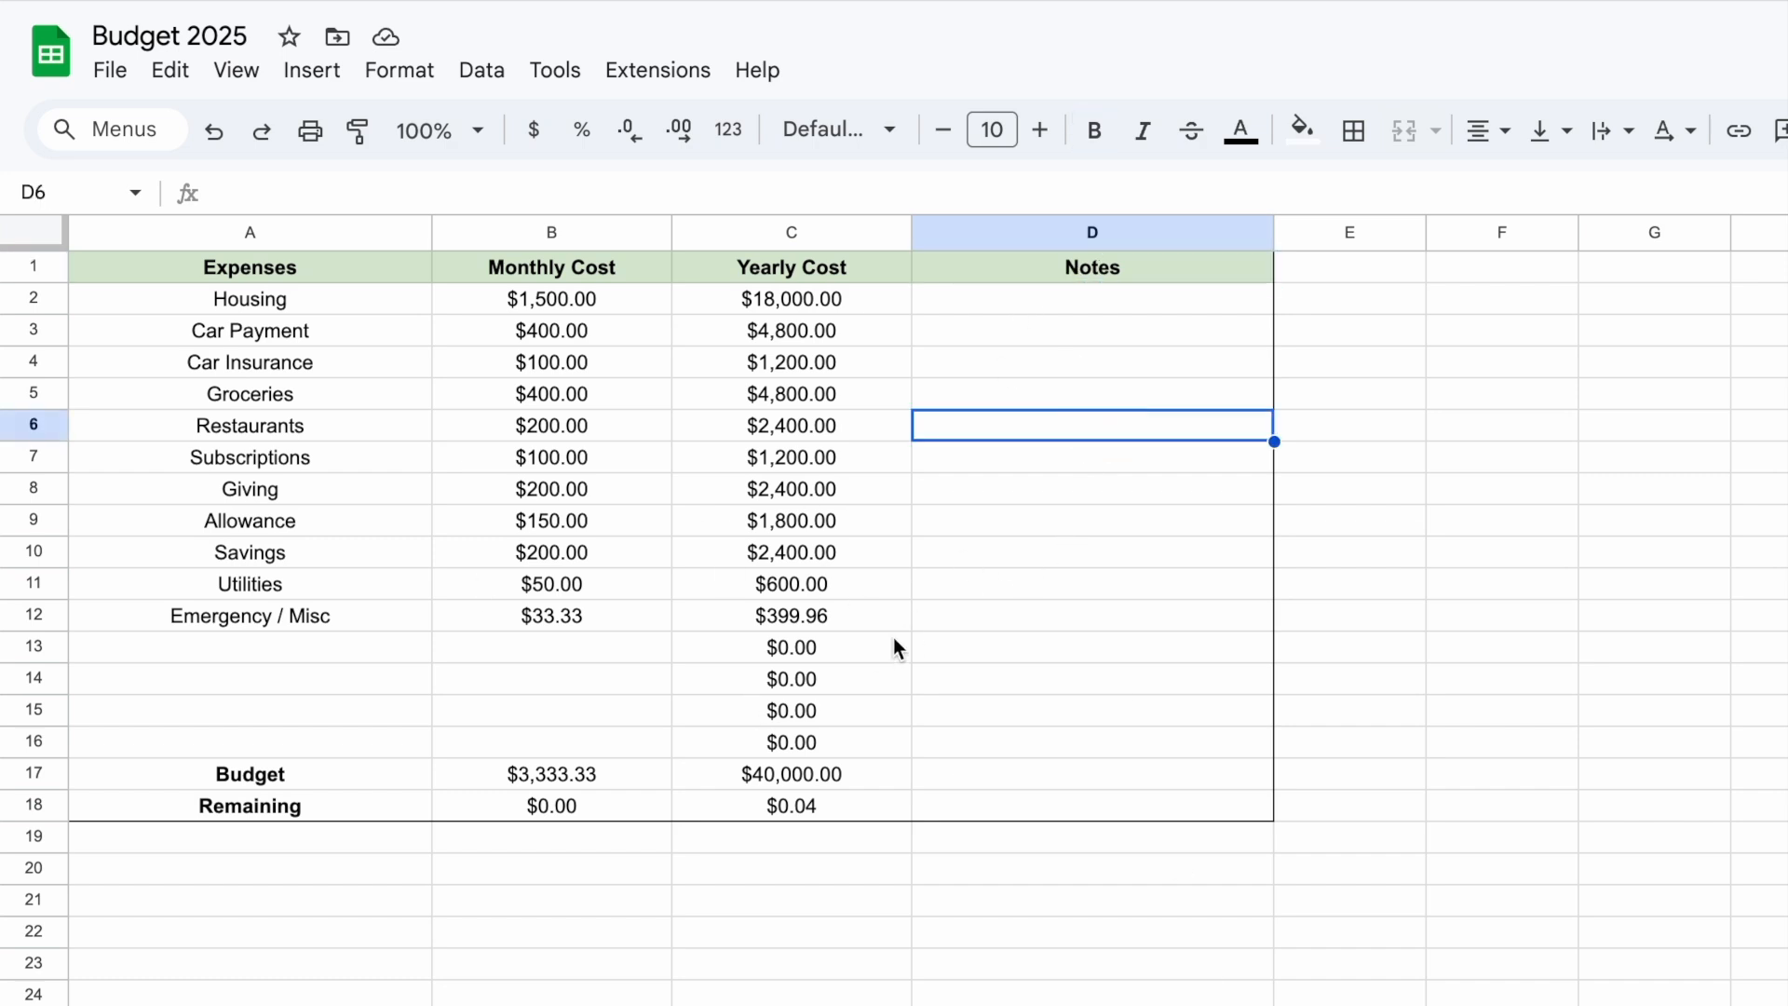
pyautogui.doubleClick(974, 618)
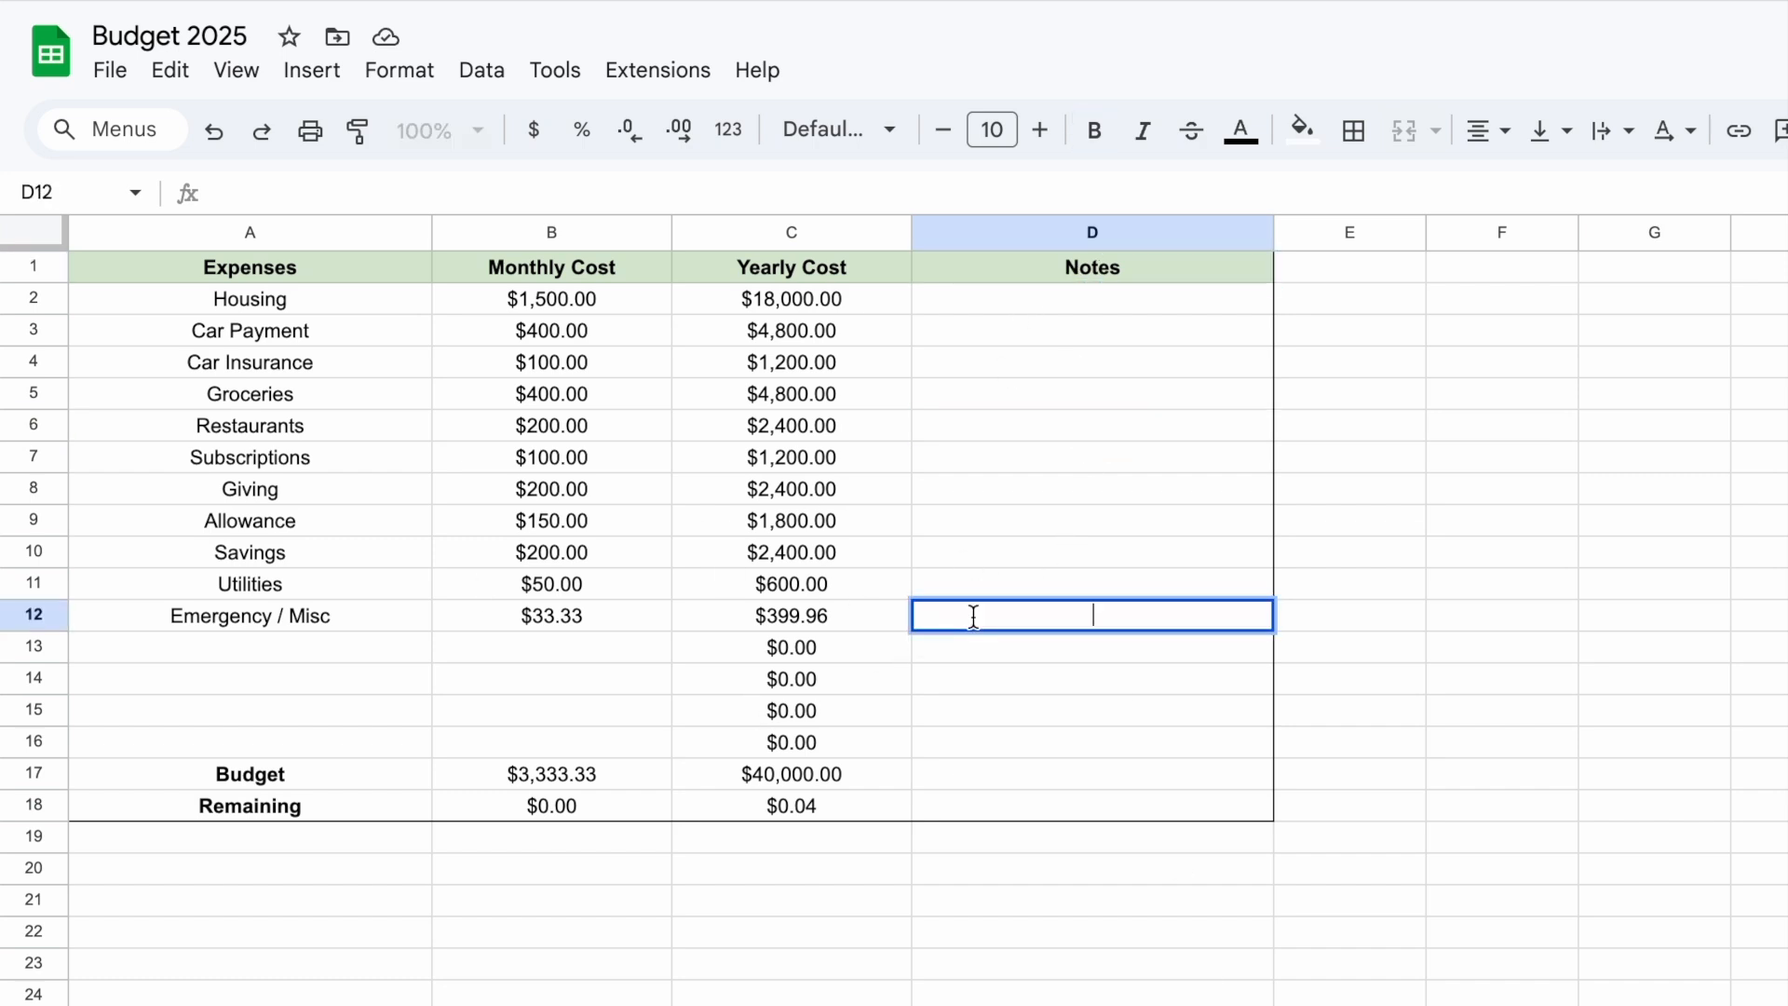
pyautogui.write('Save up to ')
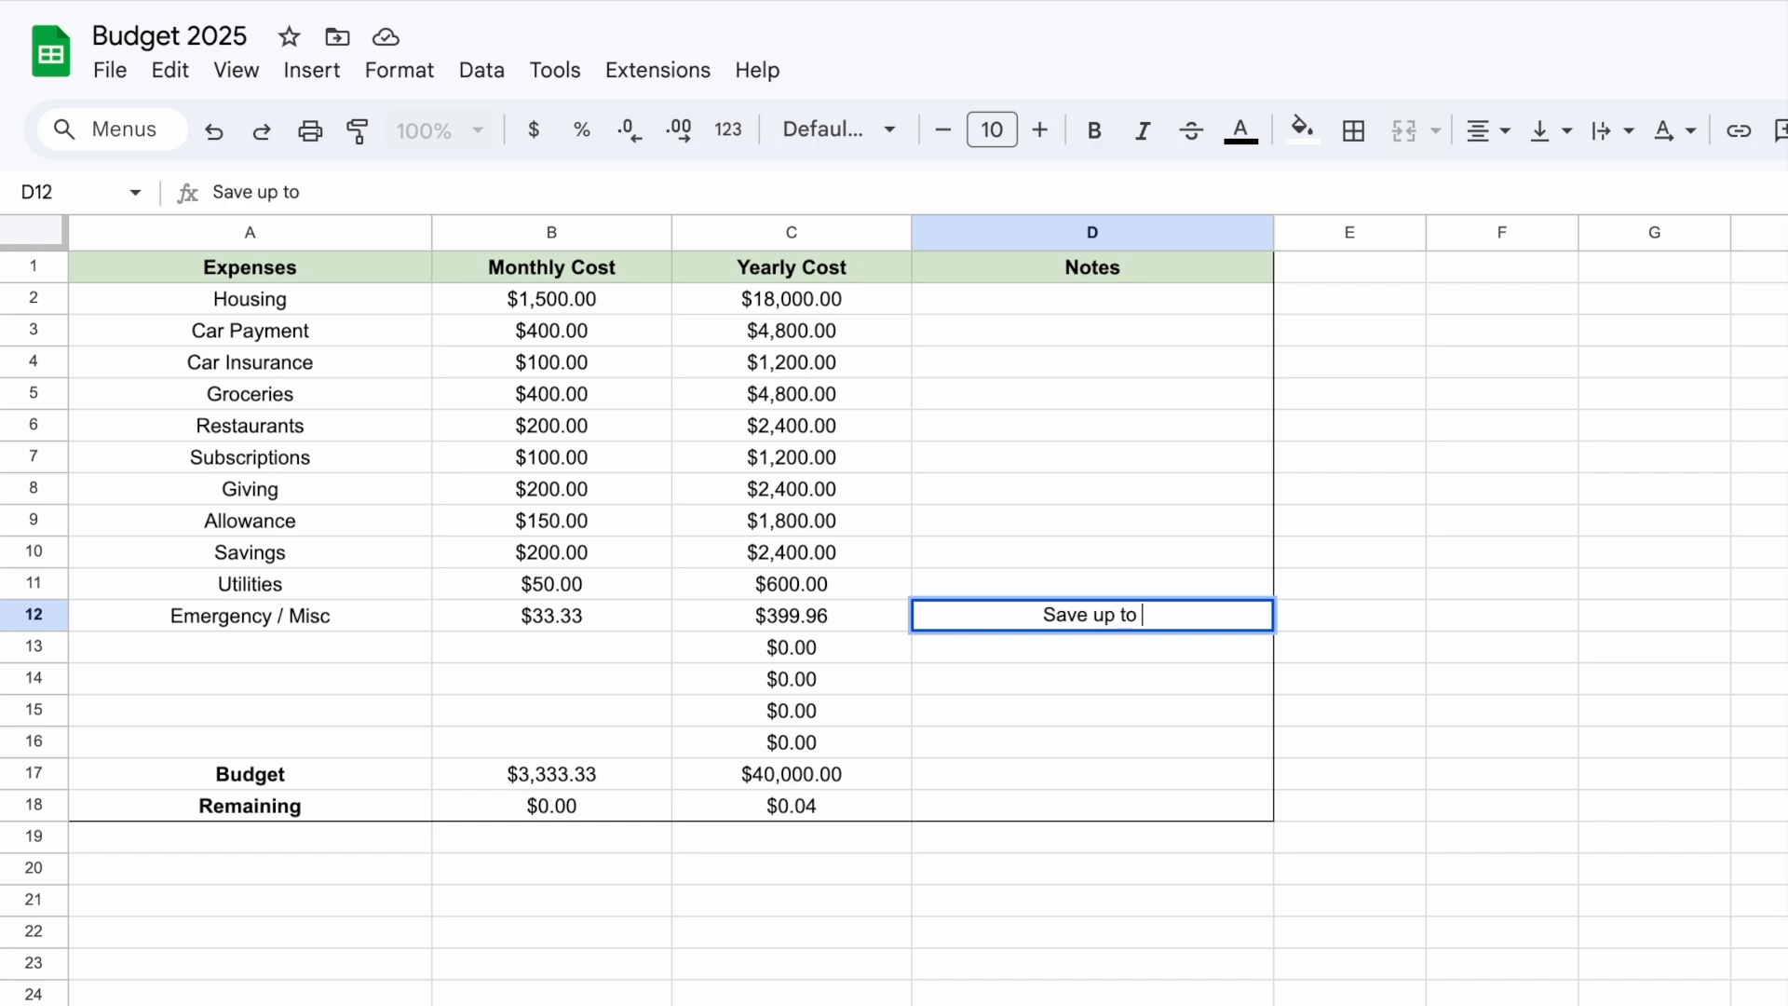
pyautogui.write('$1,0')
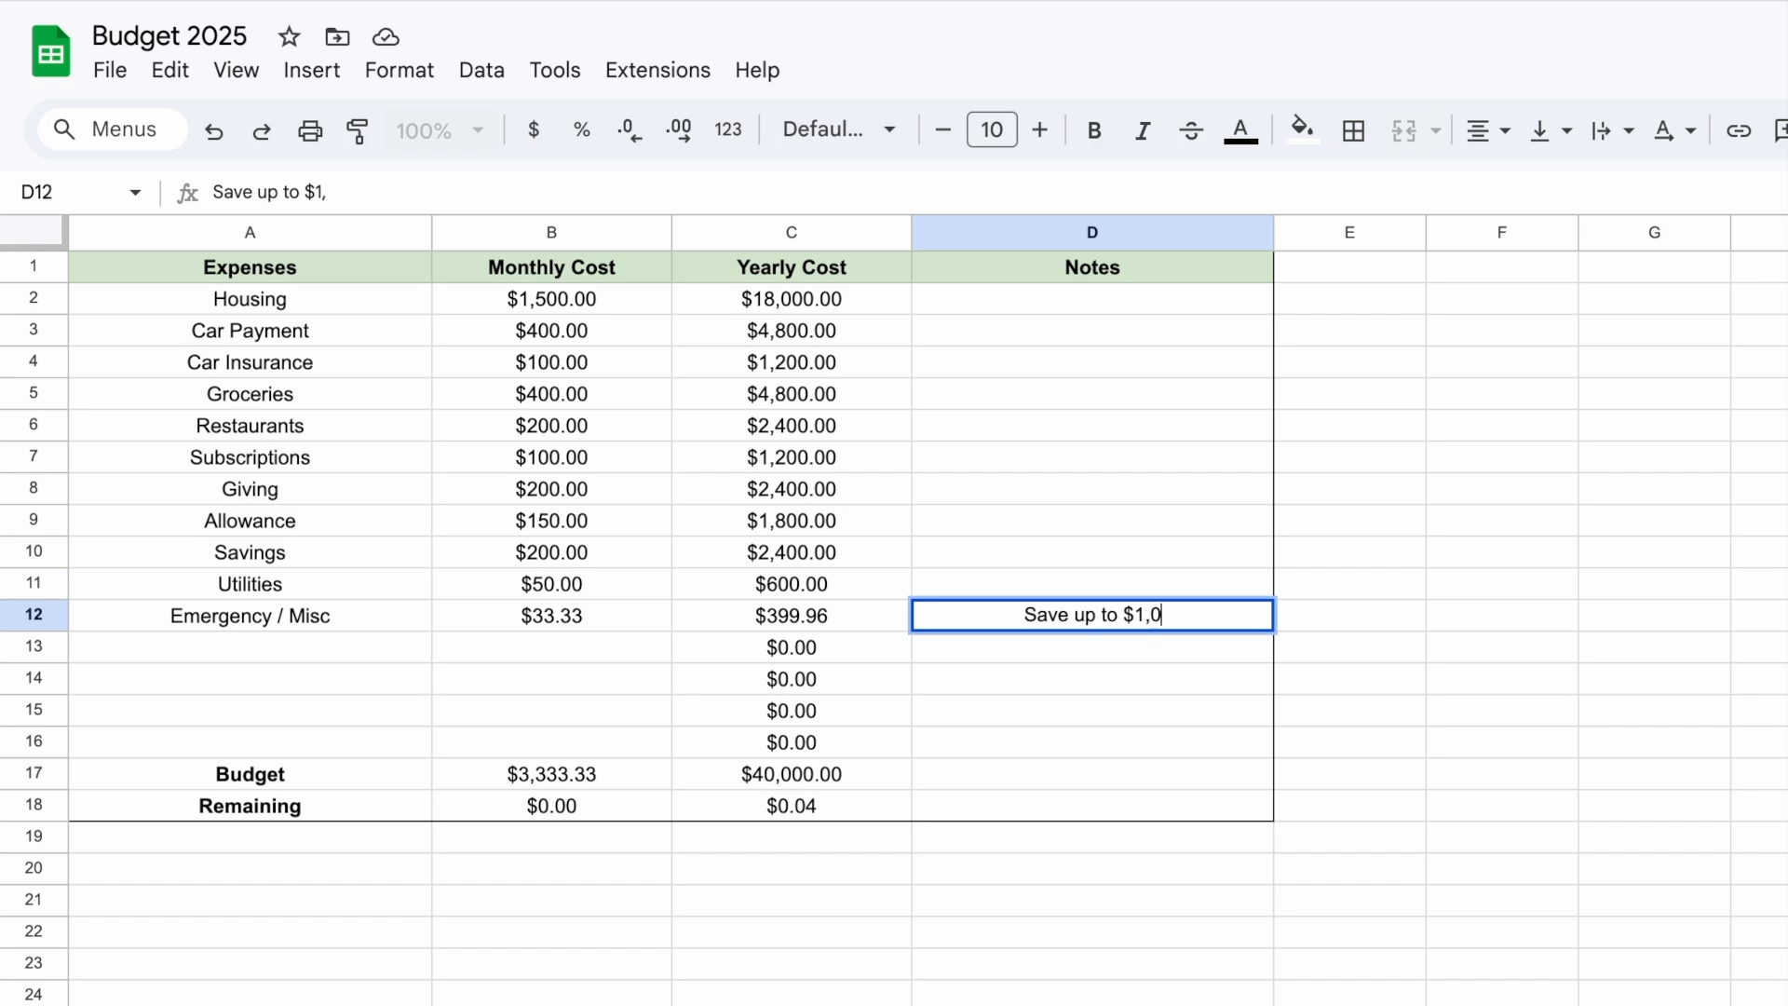
pyautogui.write('00 ')
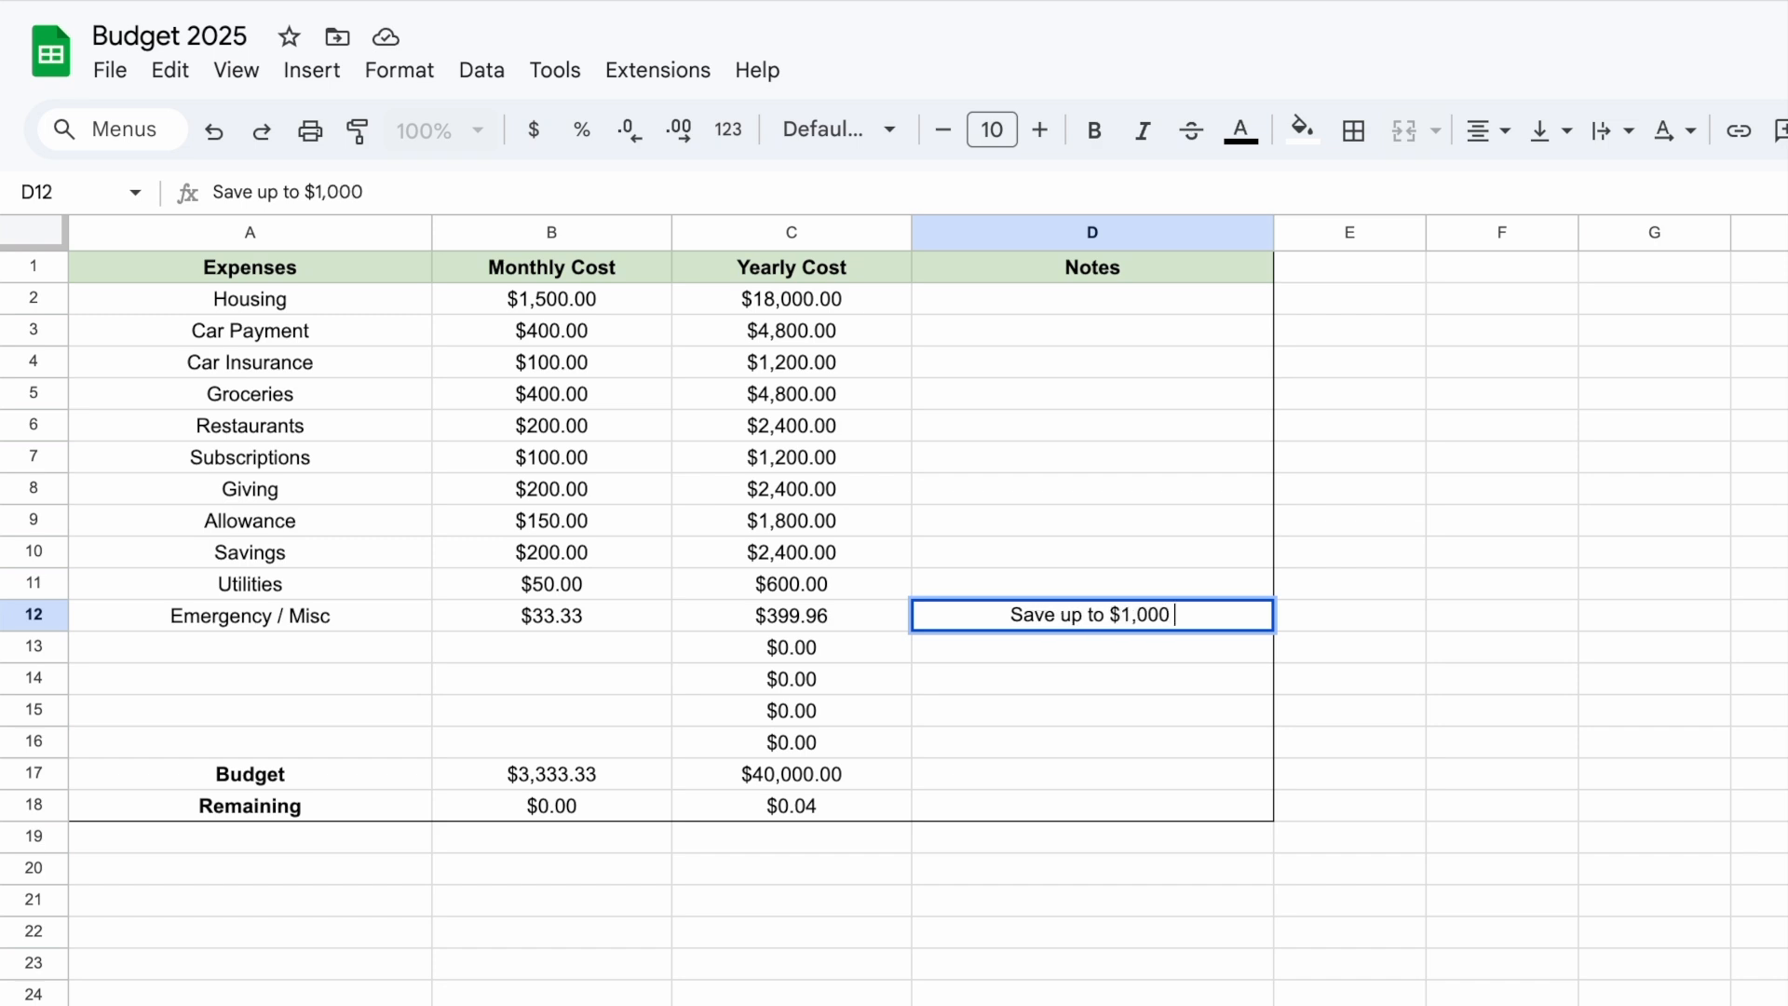
pyautogui.write('then p')
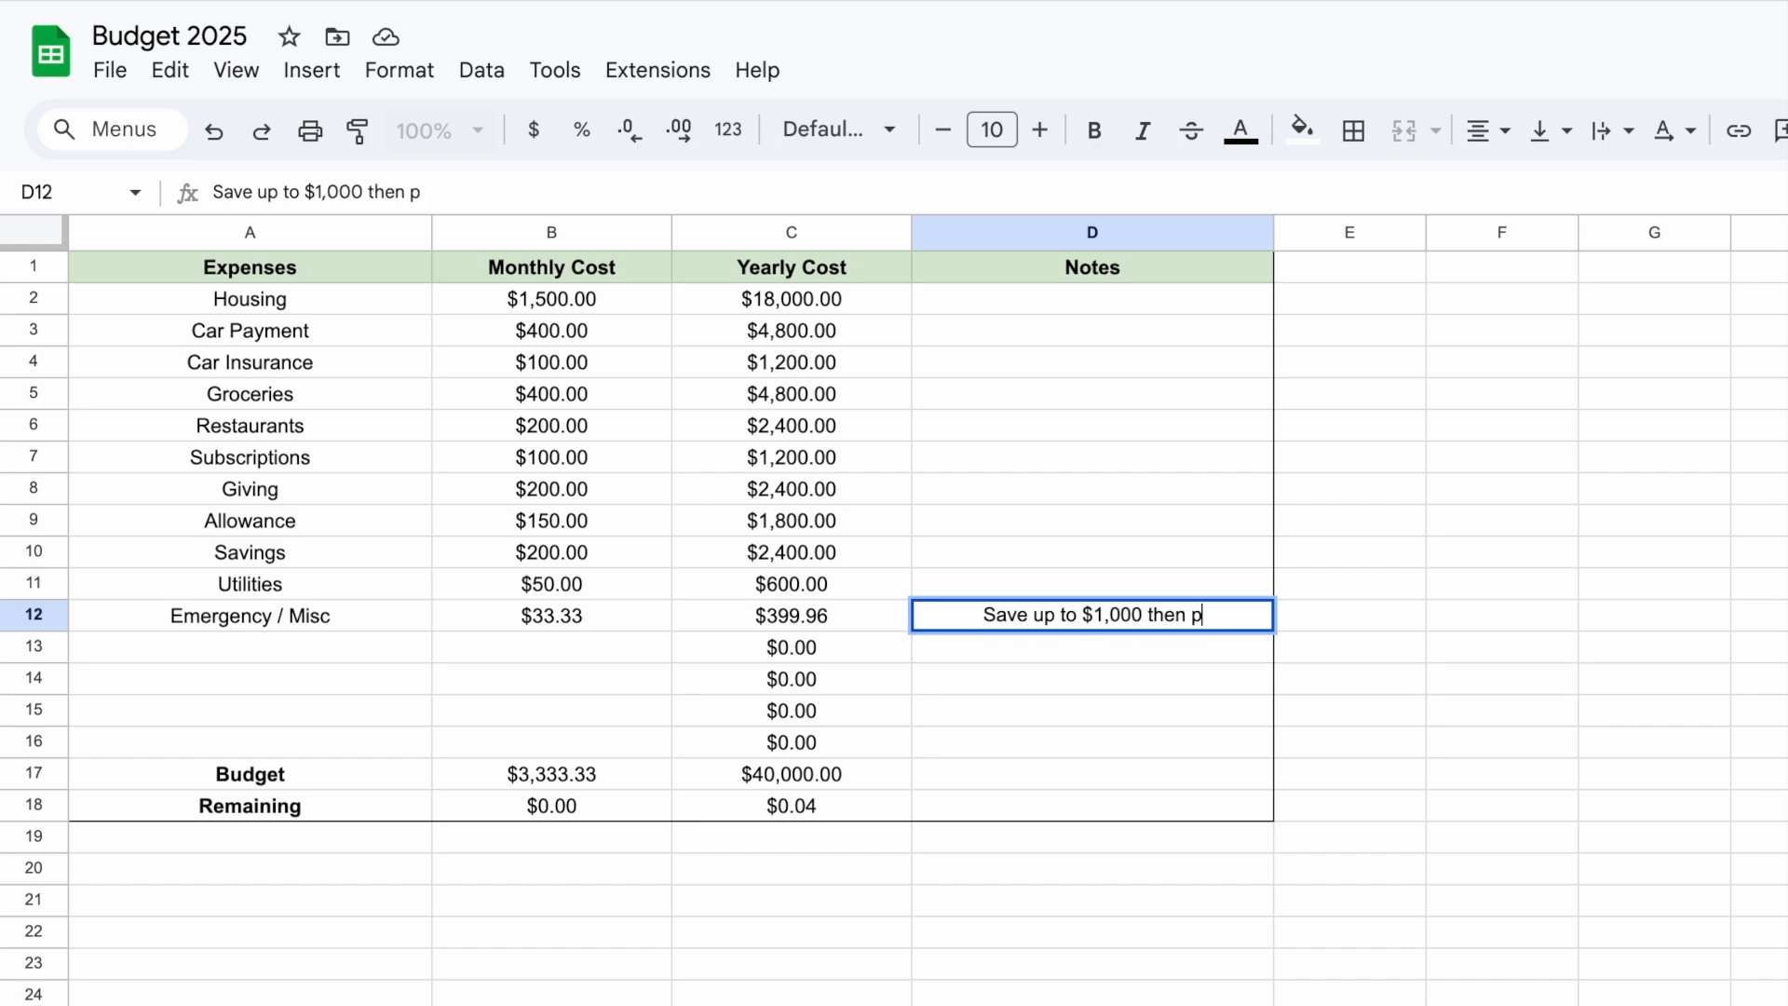
pyautogui.write('ut in savings')
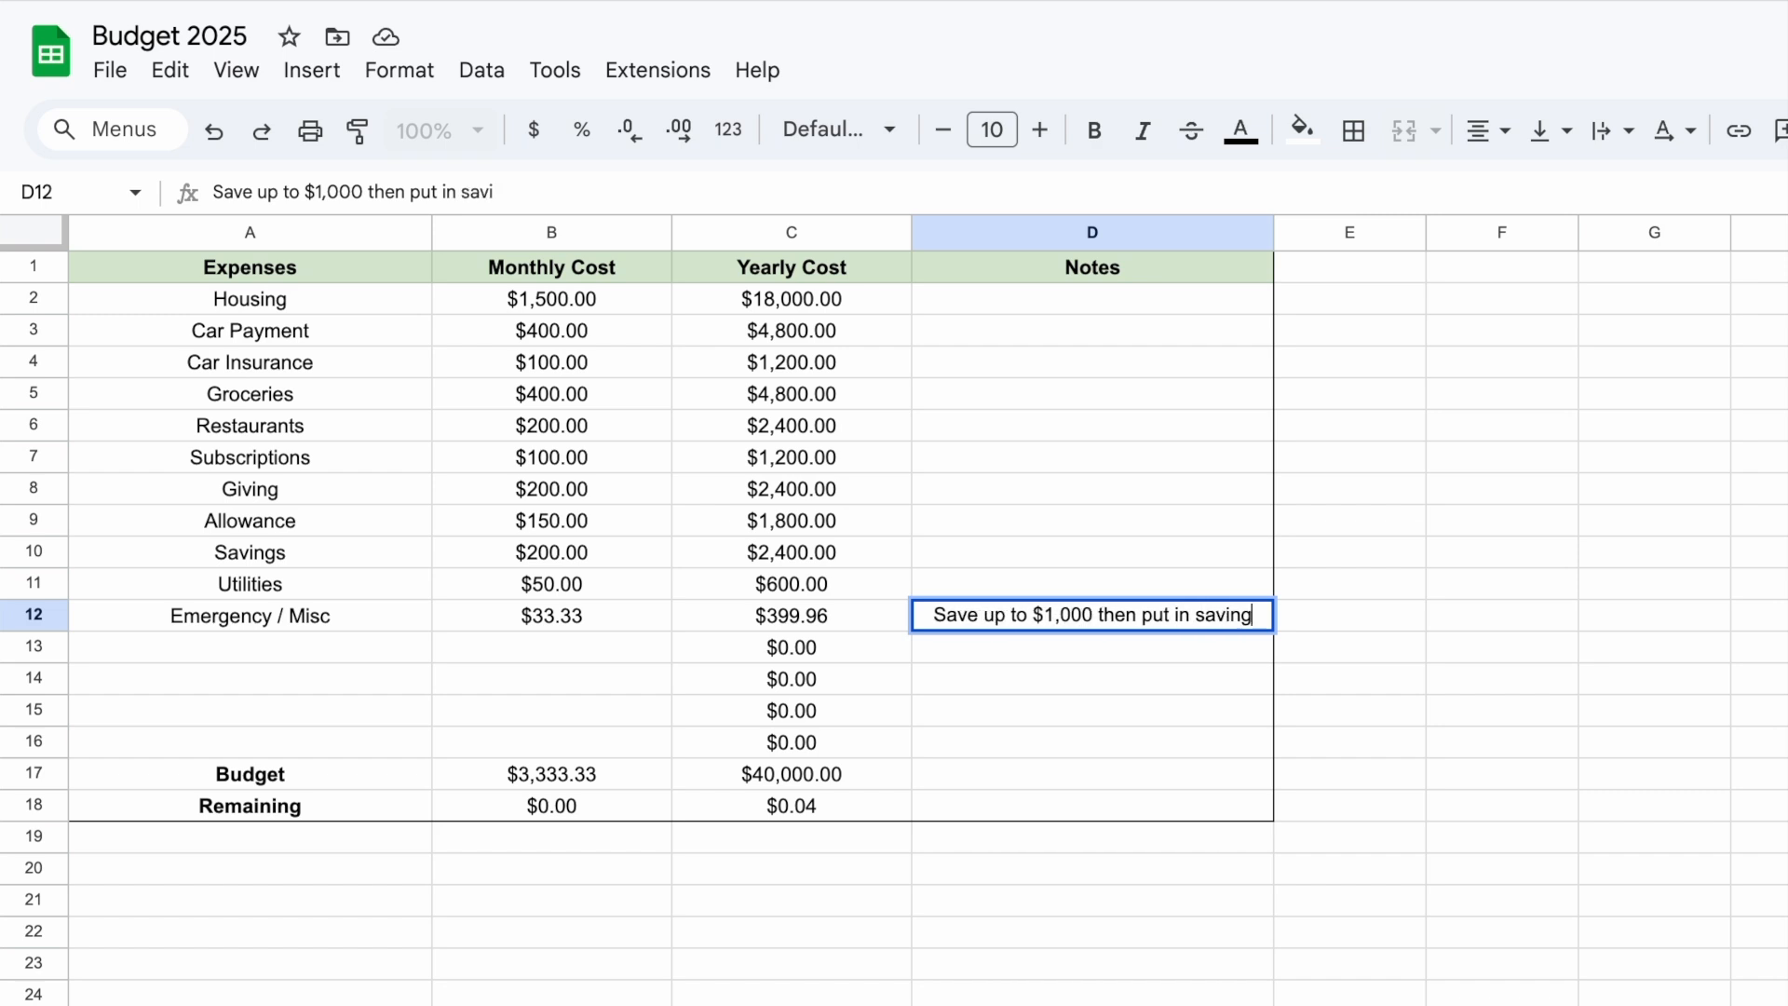
pyautogui.press('Tab')
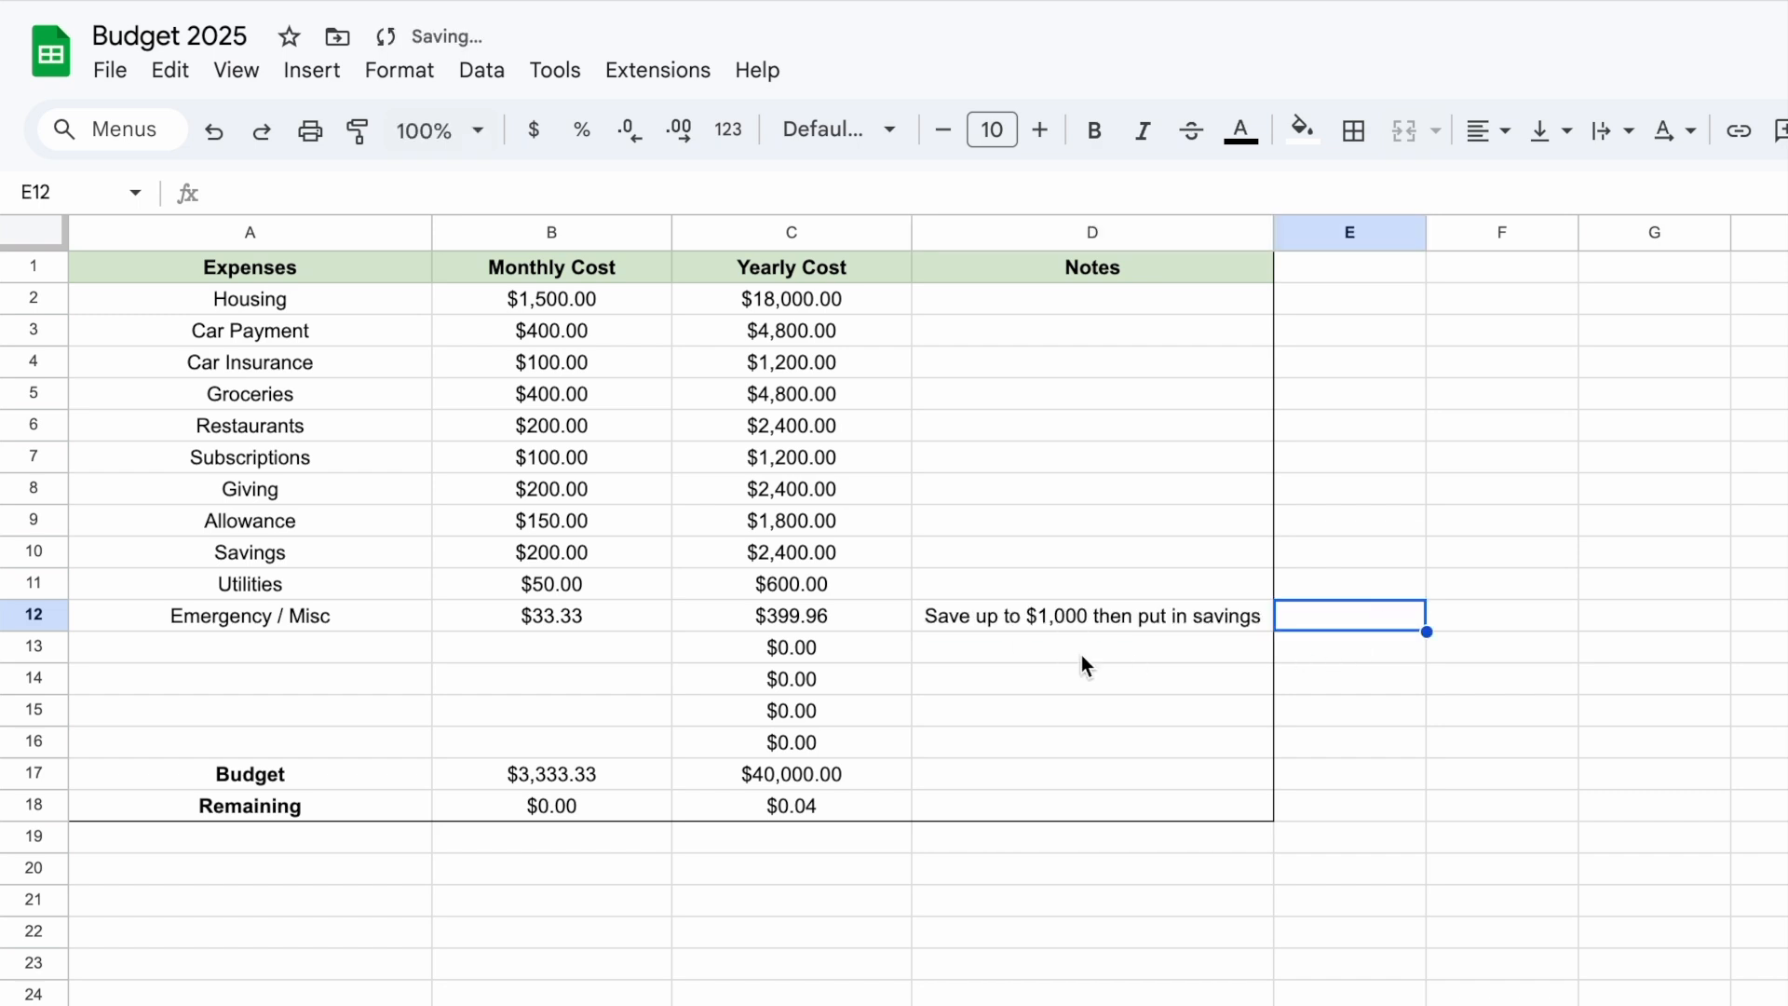
pyautogui.click(1021, 614)
pyautogui.click(1441, 627)
pyautogui.click(1177, 677)
pyautogui.click(1177, 549)
pyautogui.click(1566, 596)
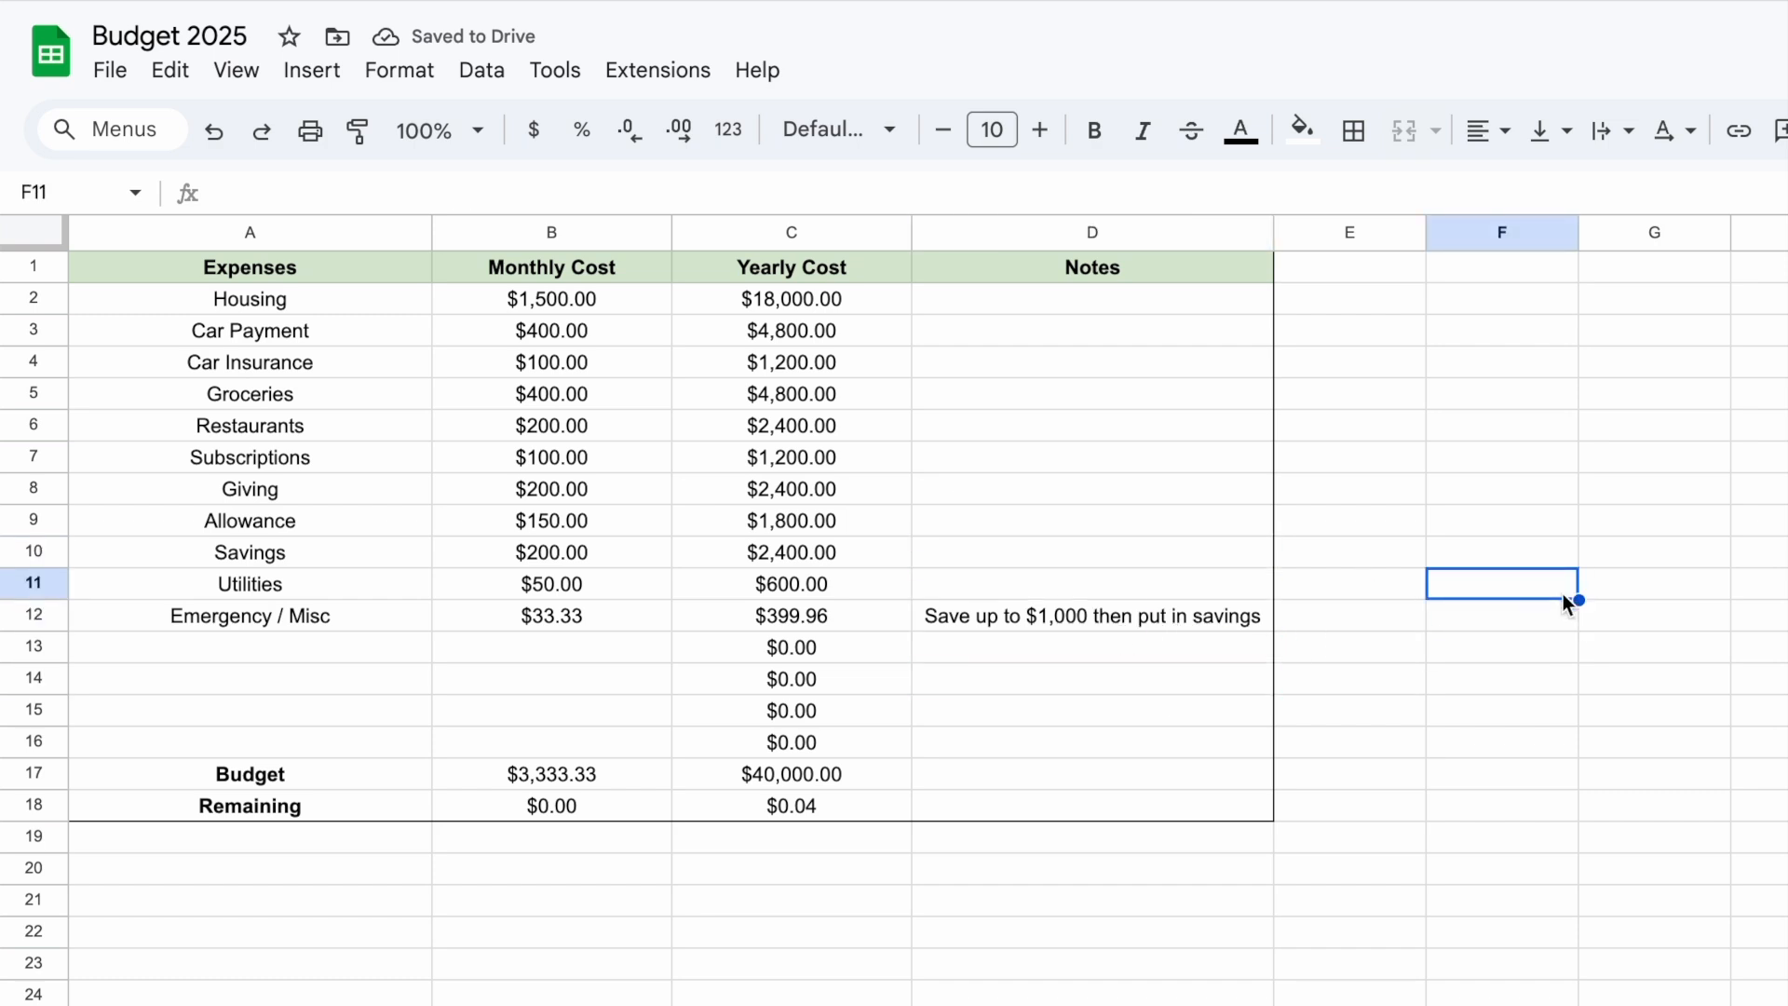
pyautogui.click(1561, 491)
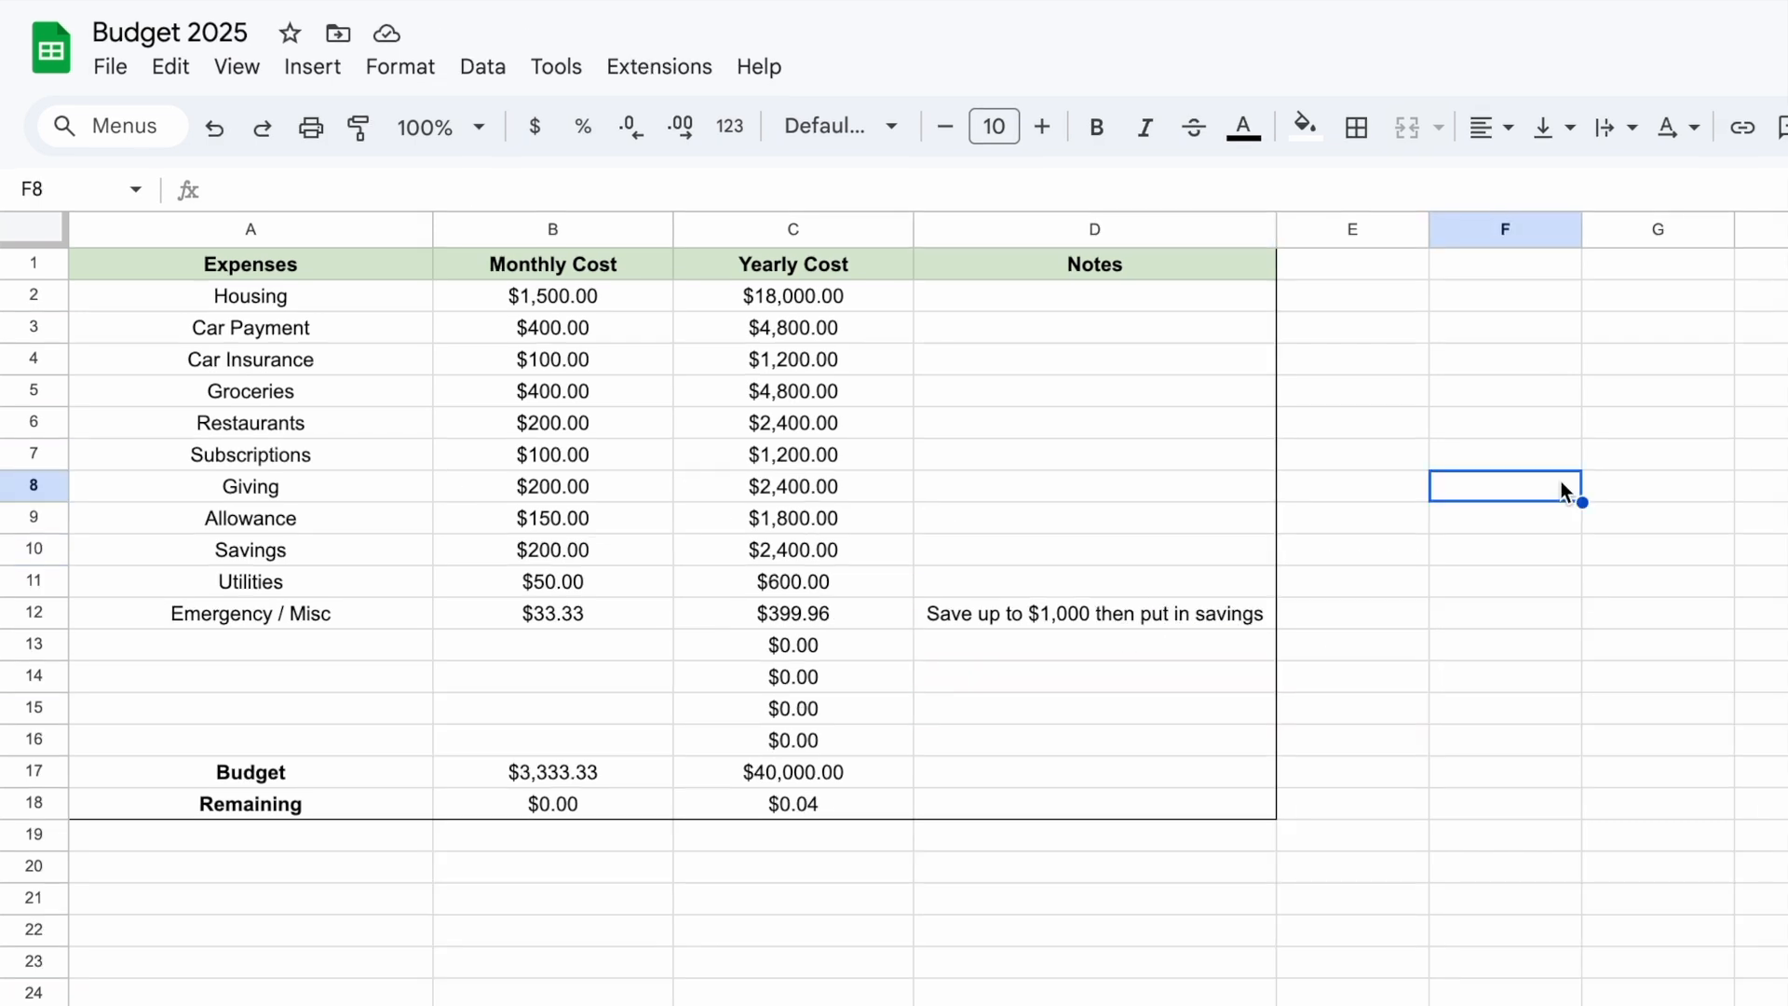